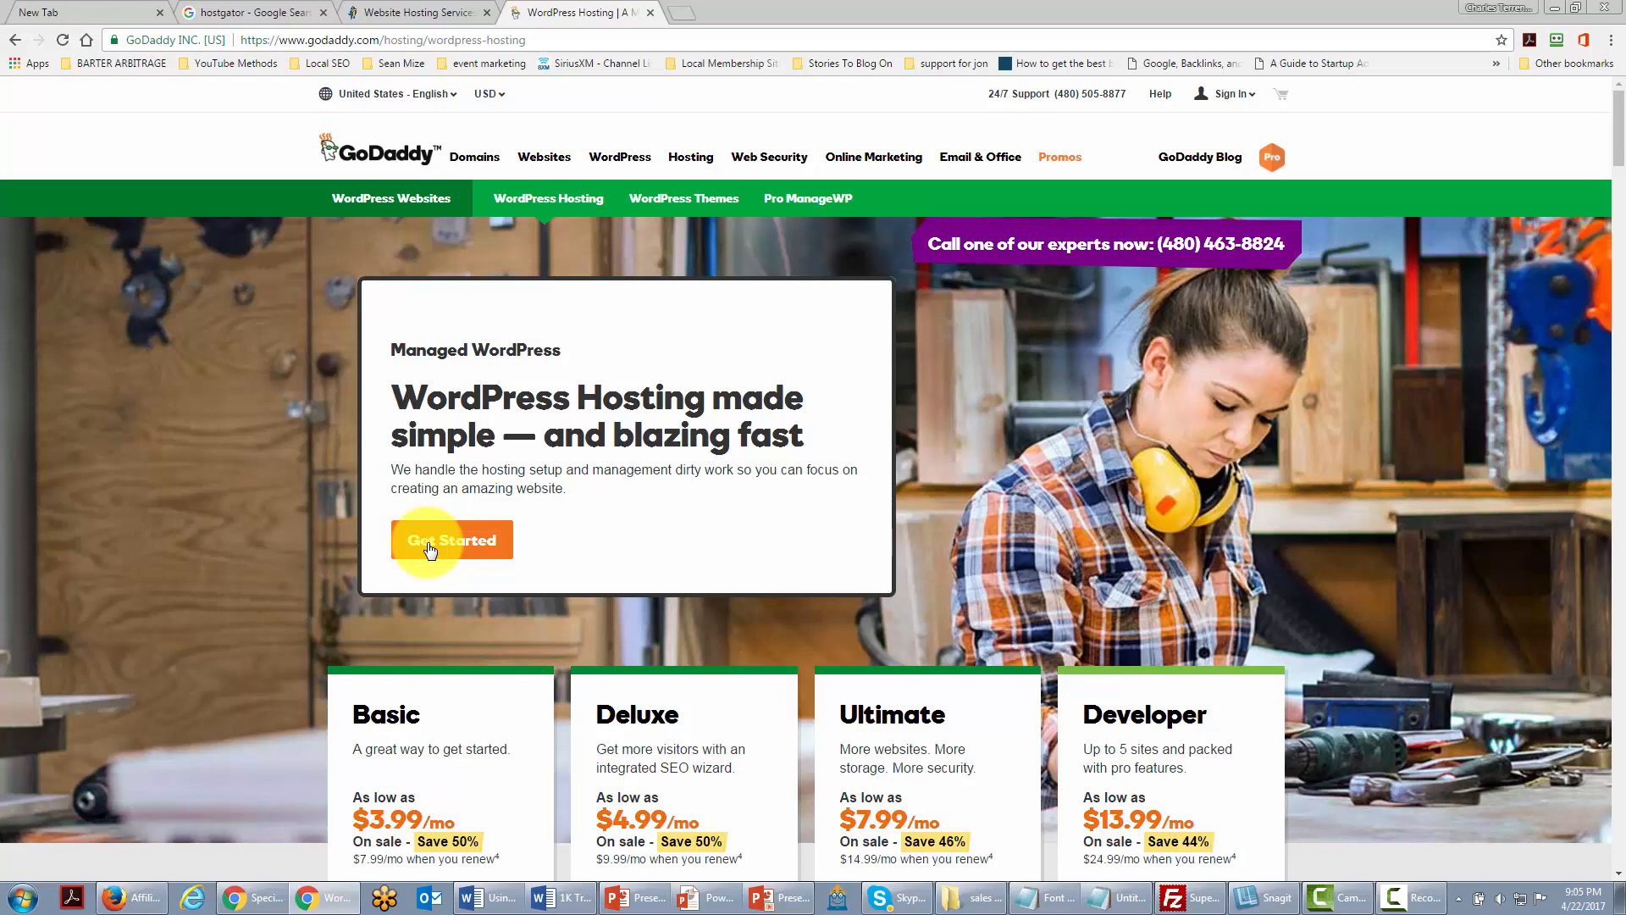
Step: Switch from the GoDaddy hosting tab to the HostGator tab, then to cPanel - Main
{"action": "key", "text": "ctrl+shift+Tab"}
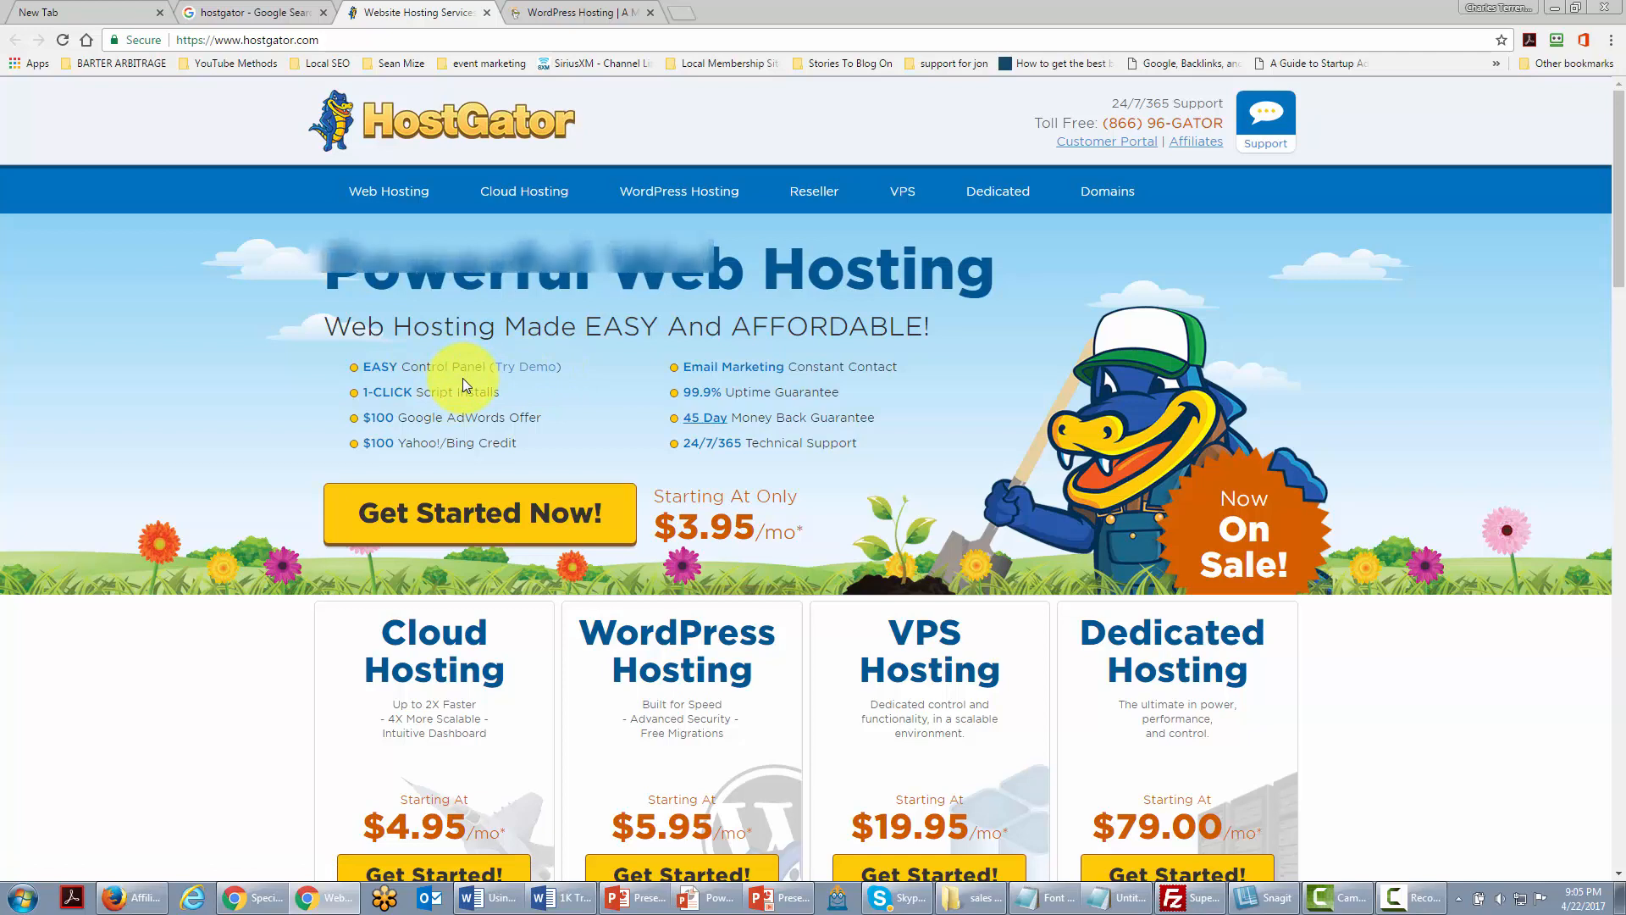
{"action": "key", "text": "ctrl+Tab"}
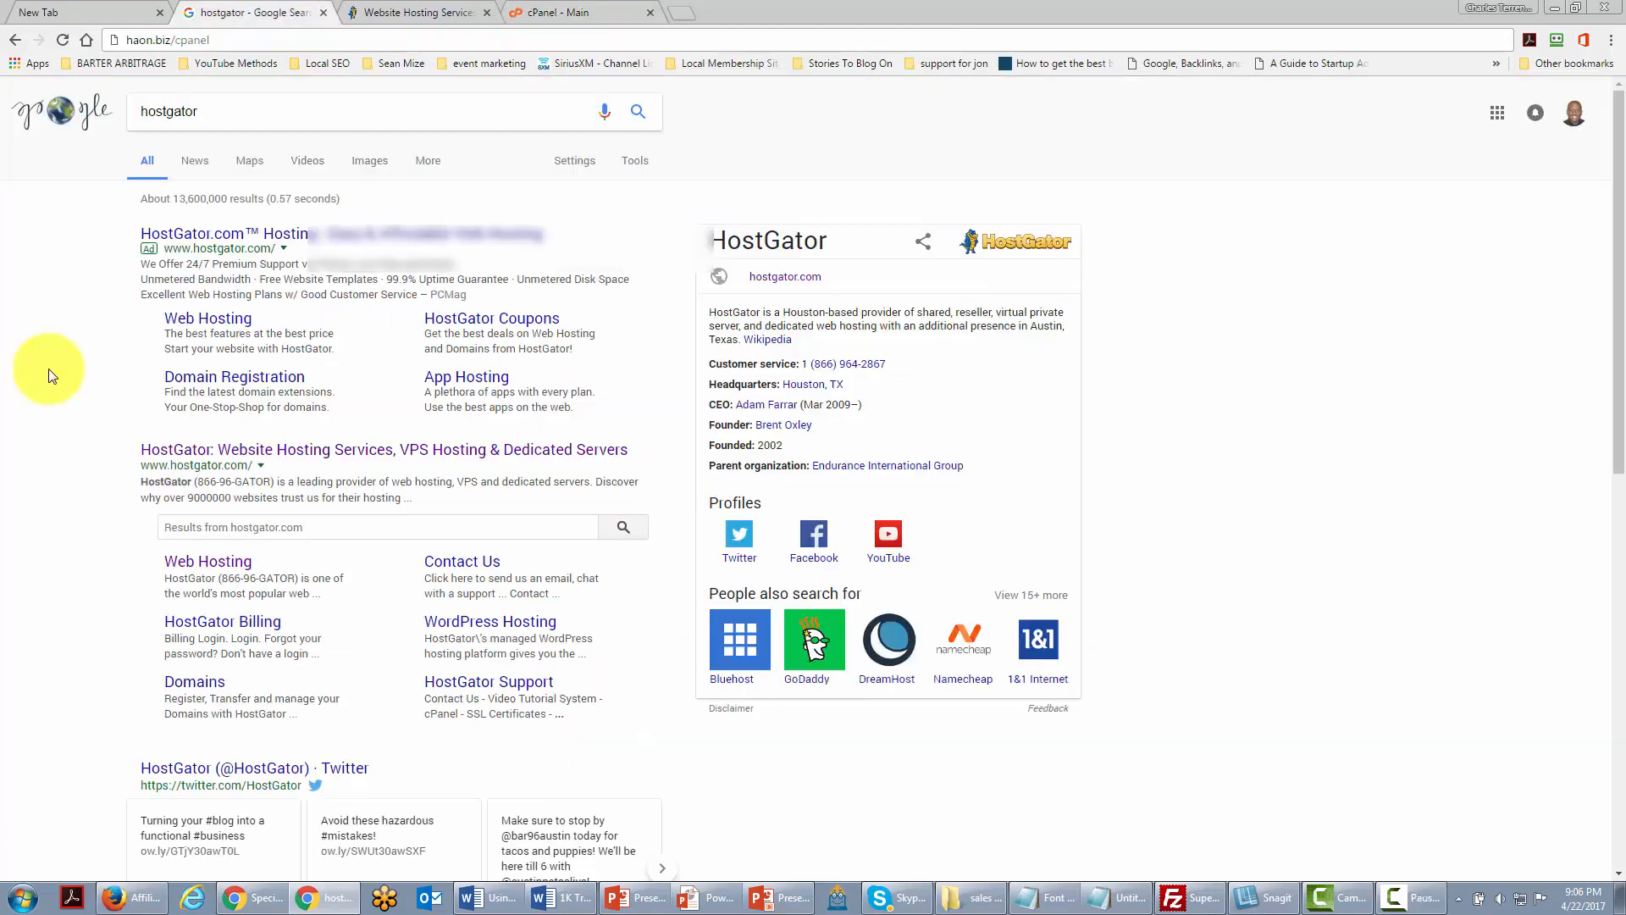
Step: Load haon.biz/cpanel and launch the Fantastico F3 installer from the Software section
{"action": "left_click", "coordinate": [249, 40]}
{"action": "type", "text": "haon.biz/cpanel"}
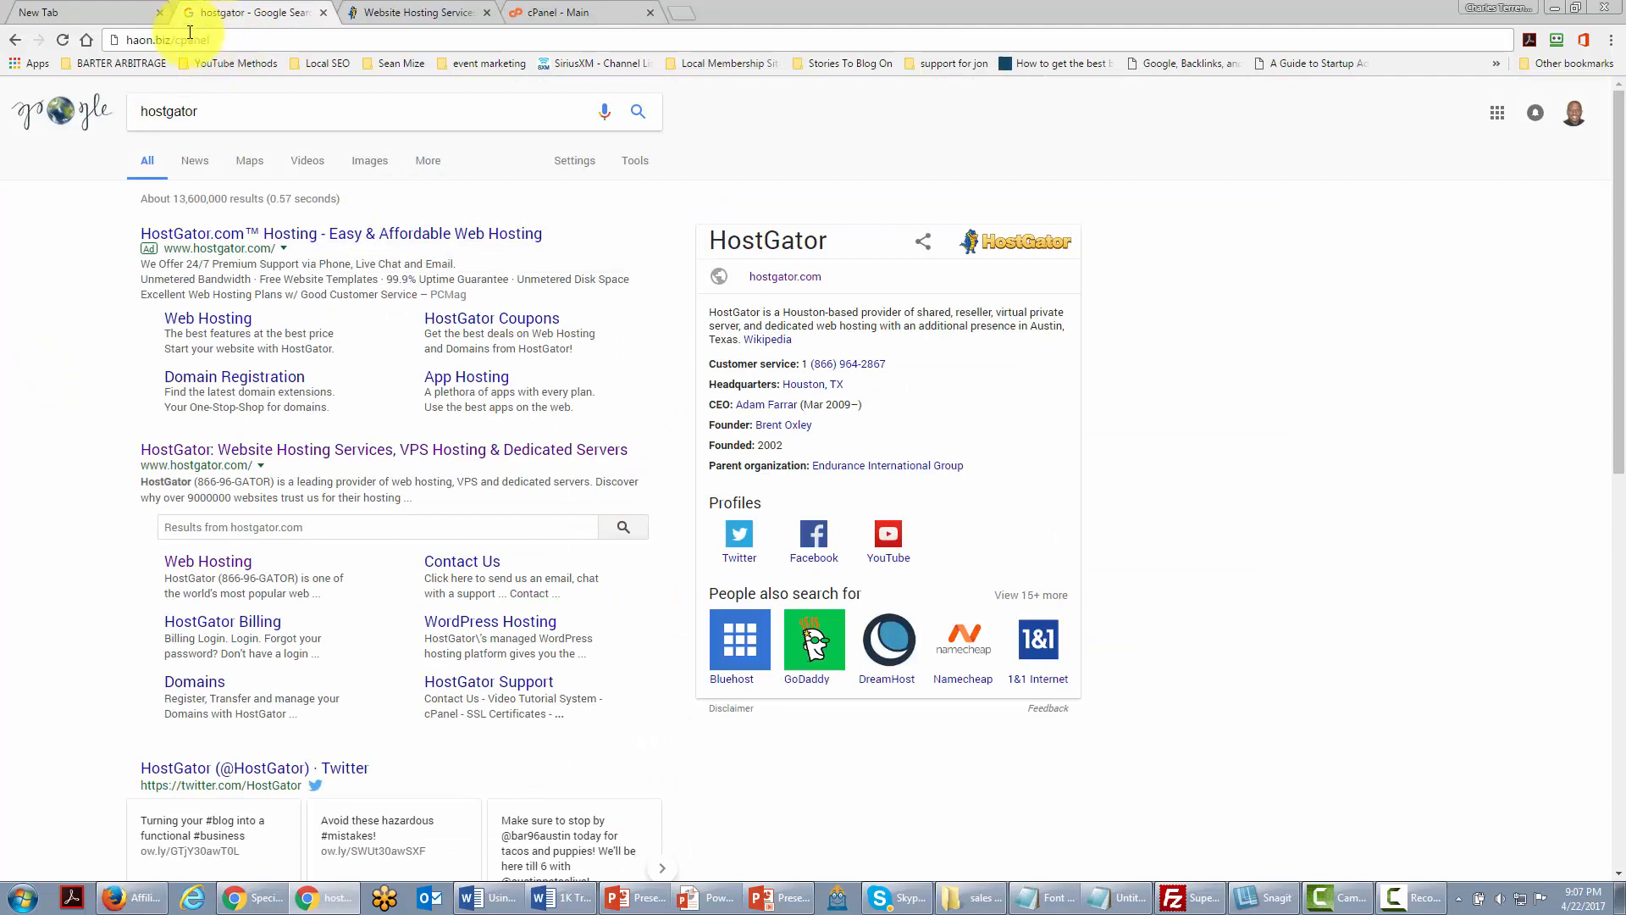
{"action": "left_click", "coordinate": [235, 41]}
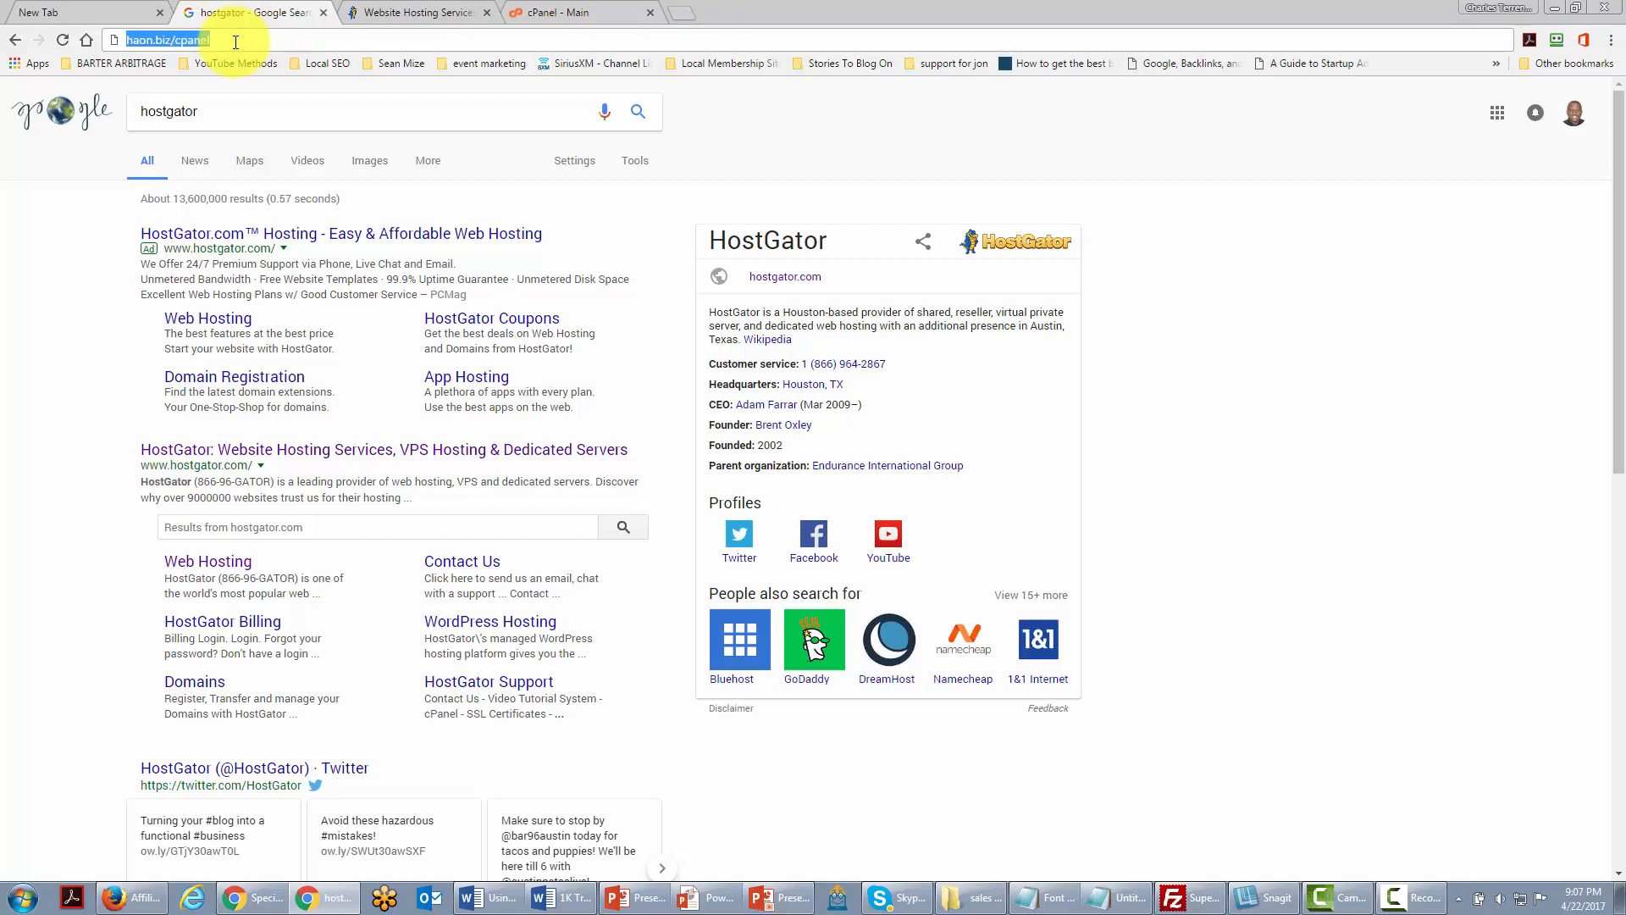
{"action": "key", "text": "Return"}
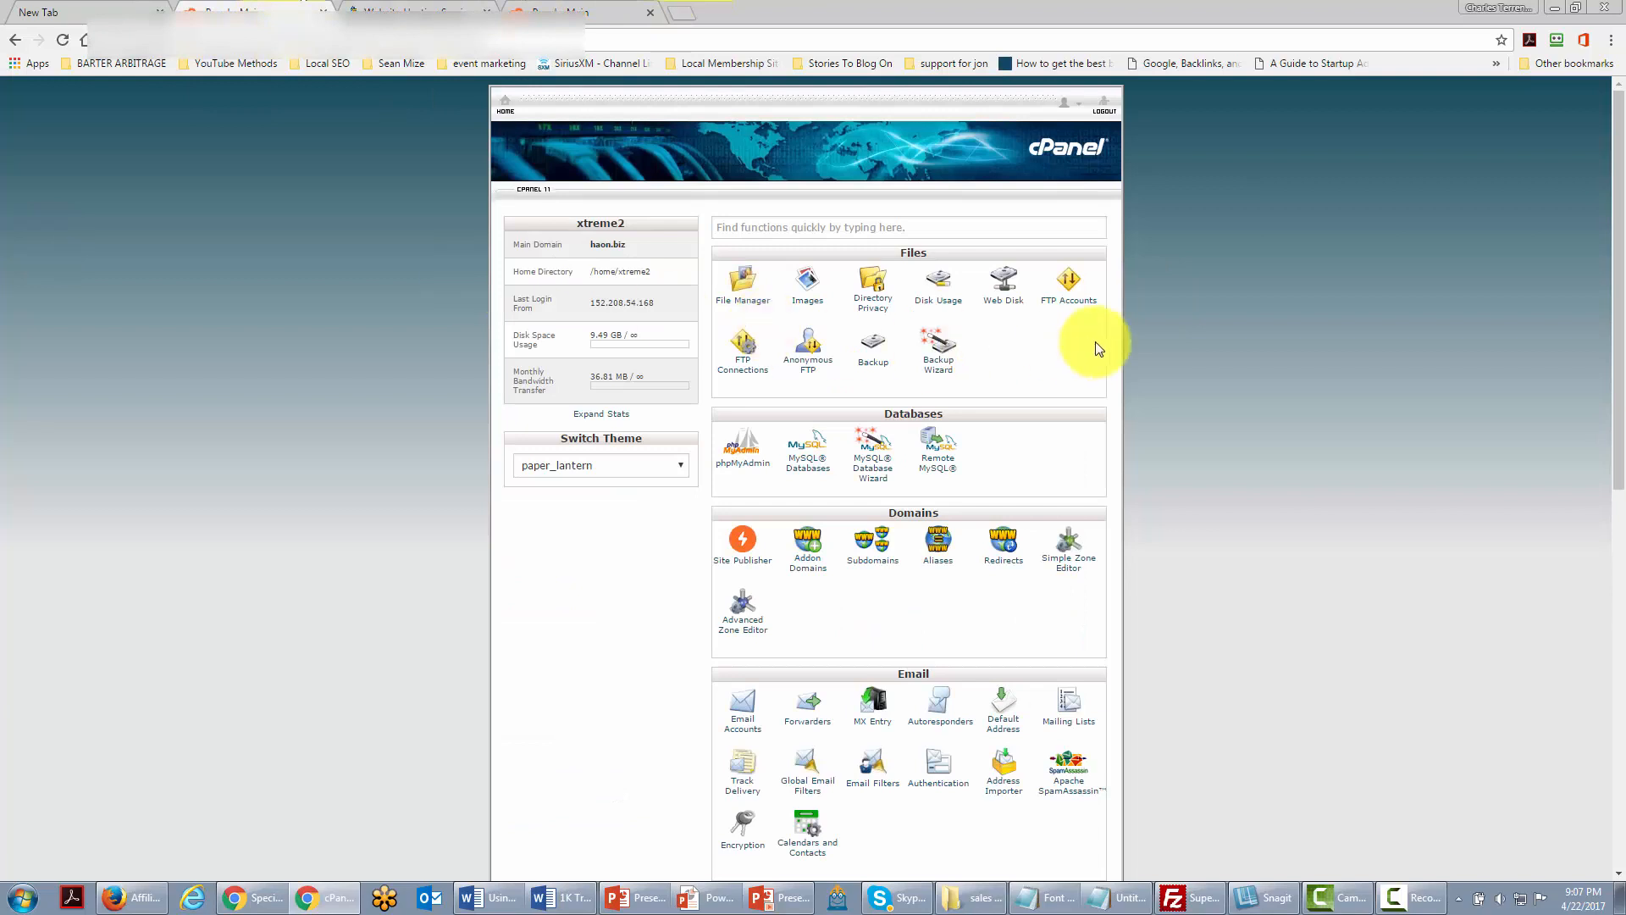
{"action": "scroll", "coordinate": [1140, 330], "scroll_direction": "down", "scroll_amount": 8}
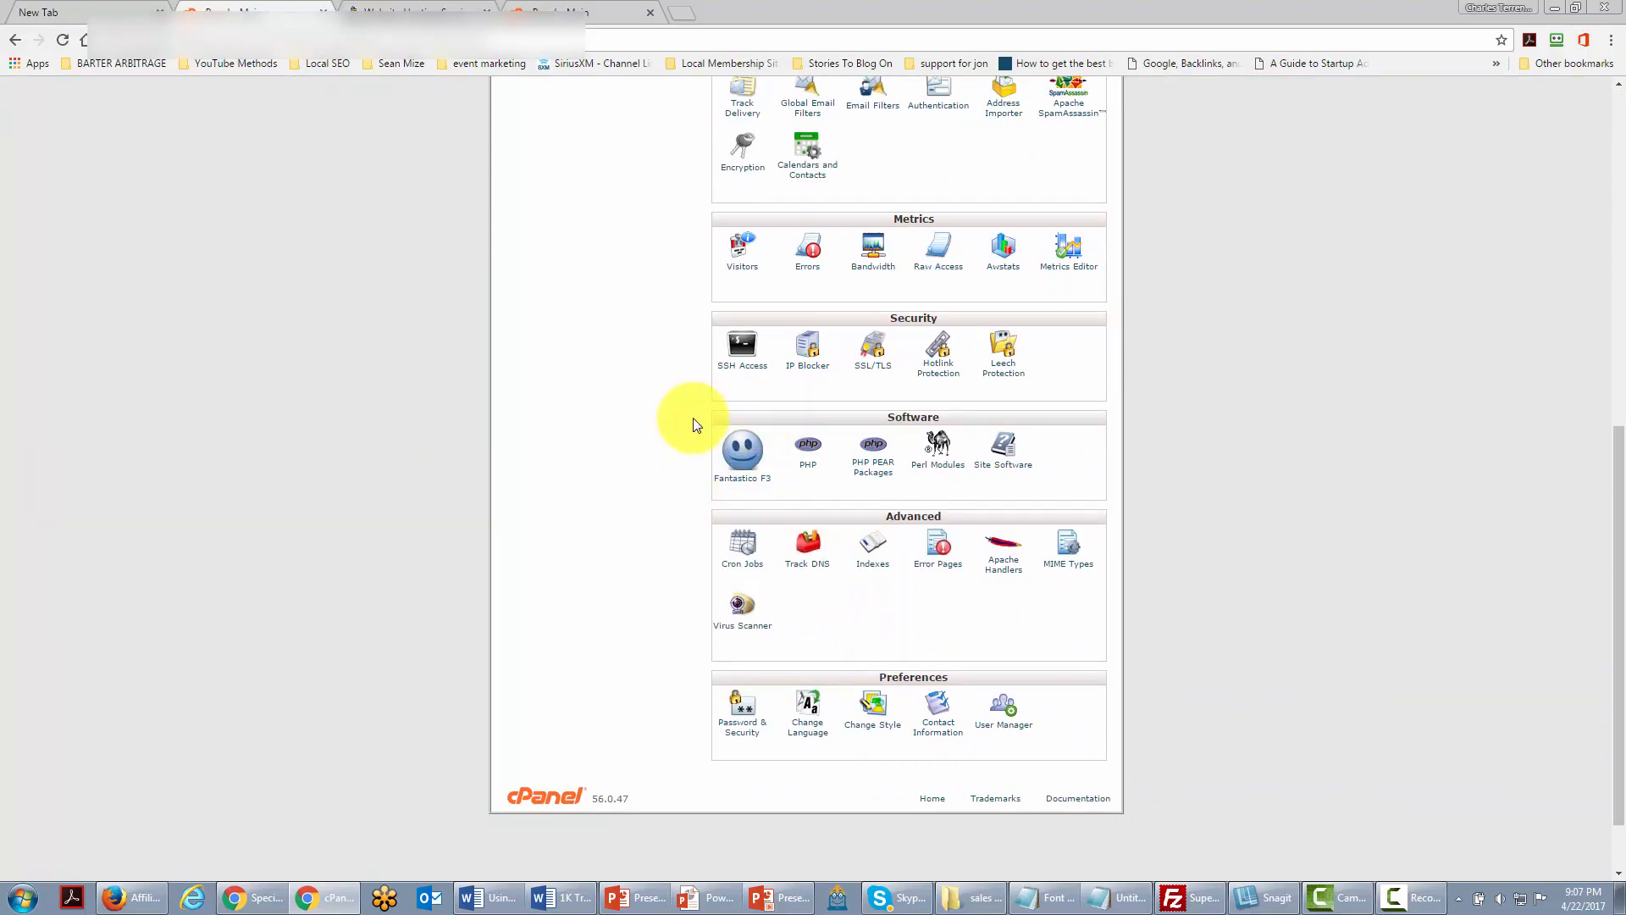
{"action": "left_click", "coordinate": [738, 461]}
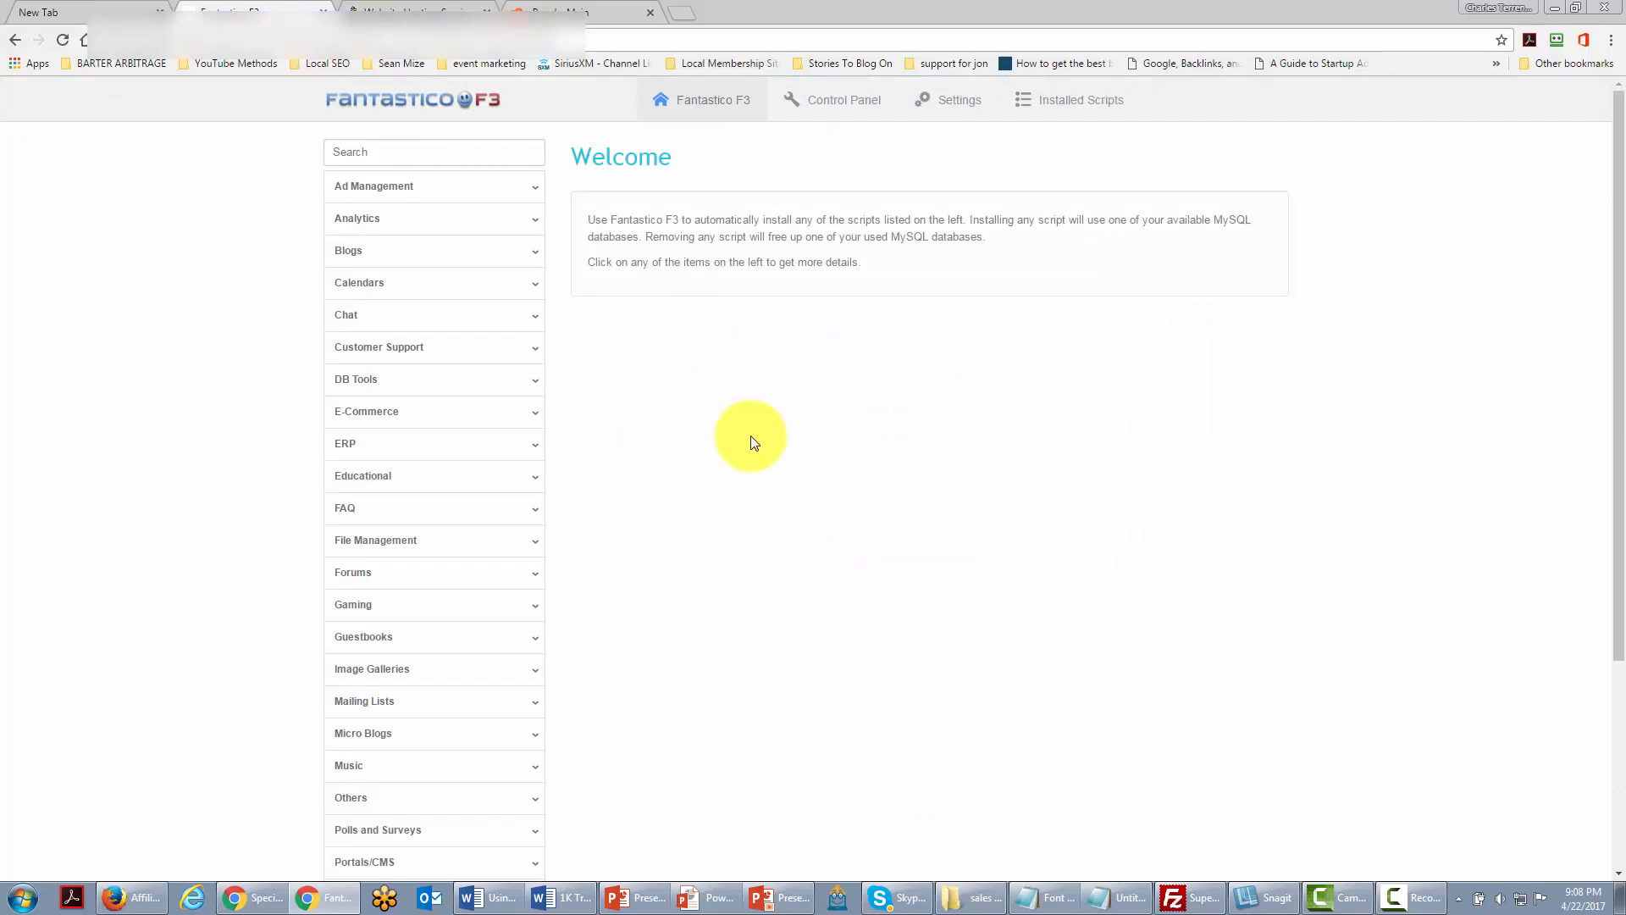
Step: Choose WordPress under Blogs and start installing a new copy of version 4.6.1
{"action": "left_click", "coordinate": [351, 260]}
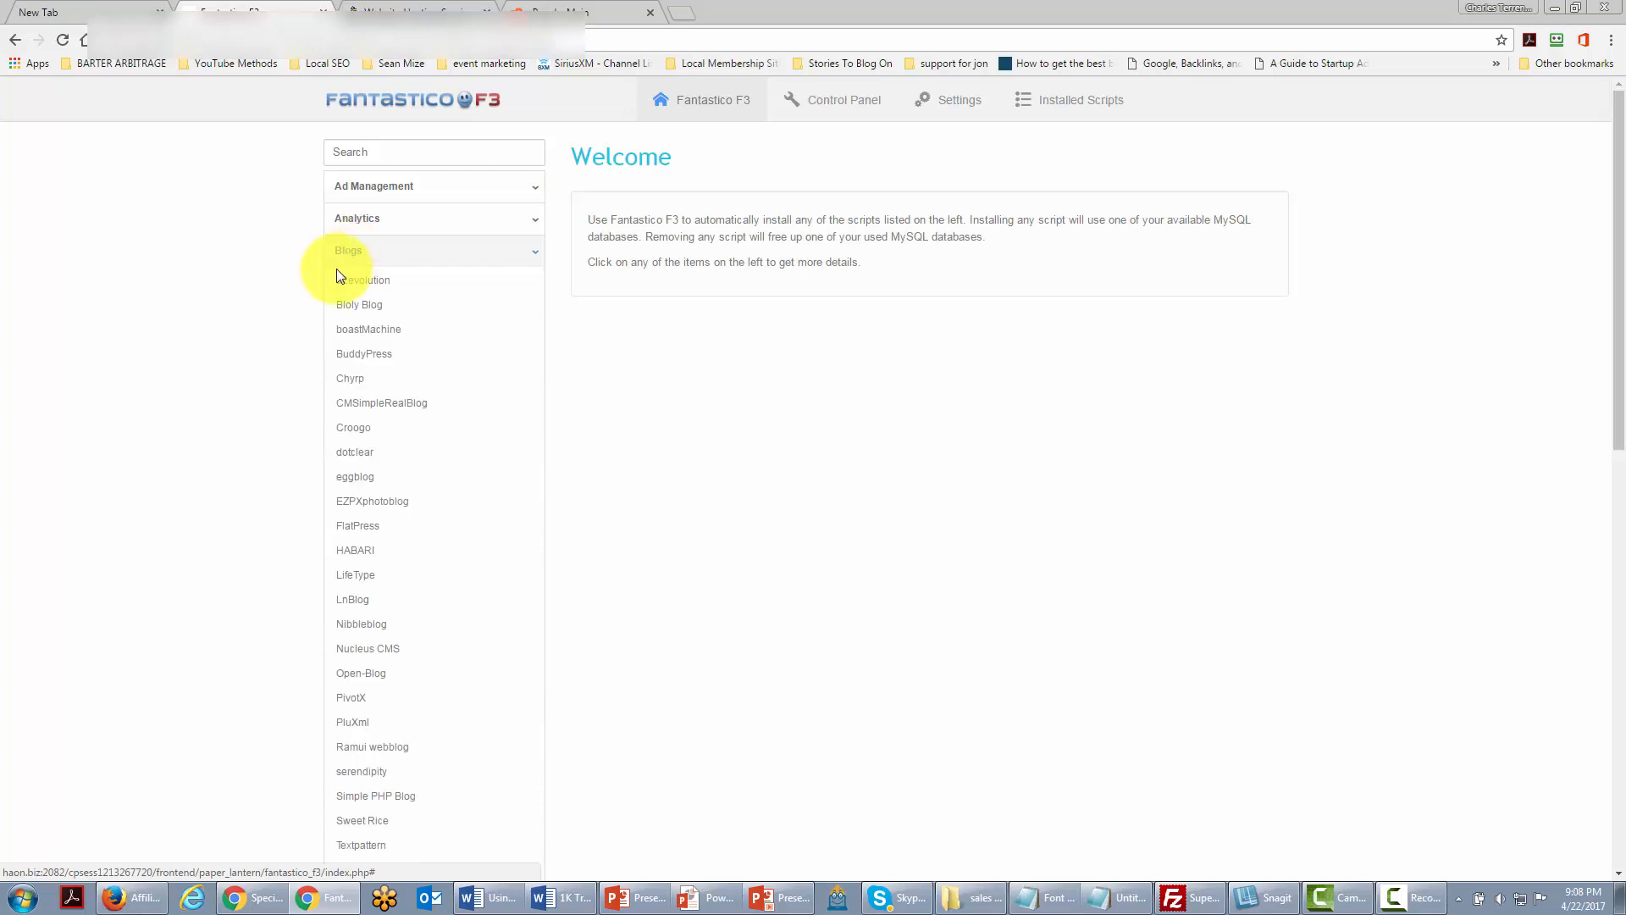
{"action": "scroll", "coordinate": [335, 394], "scroll_direction": "down", "scroll_amount": 3}
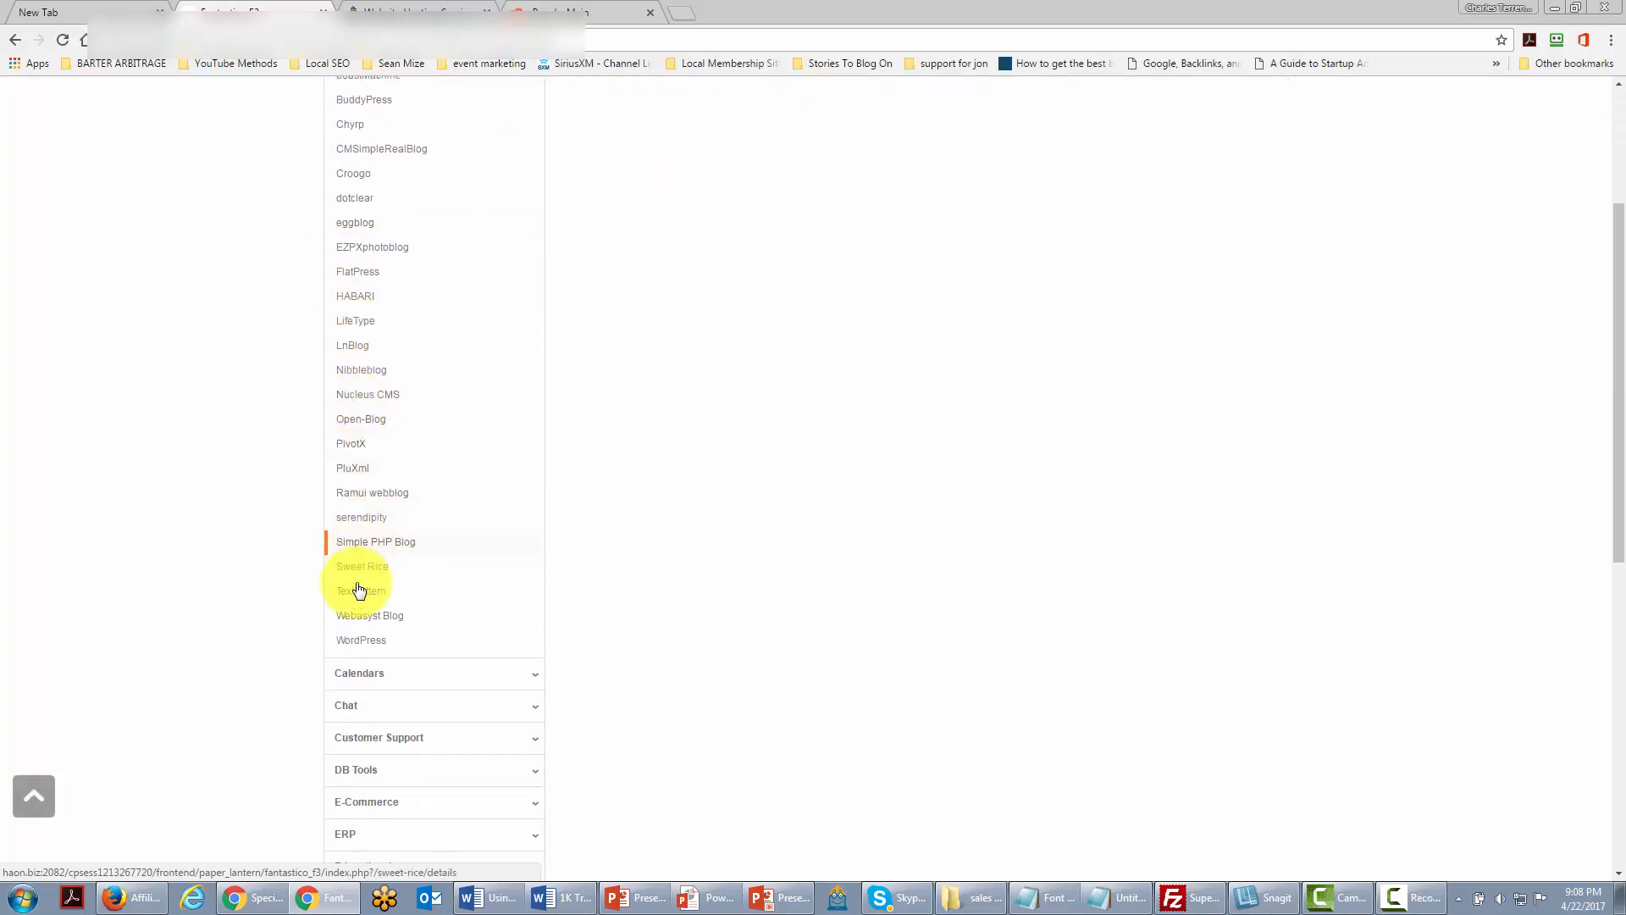
{"action": "left_click", "coordinate": [375, 648]}
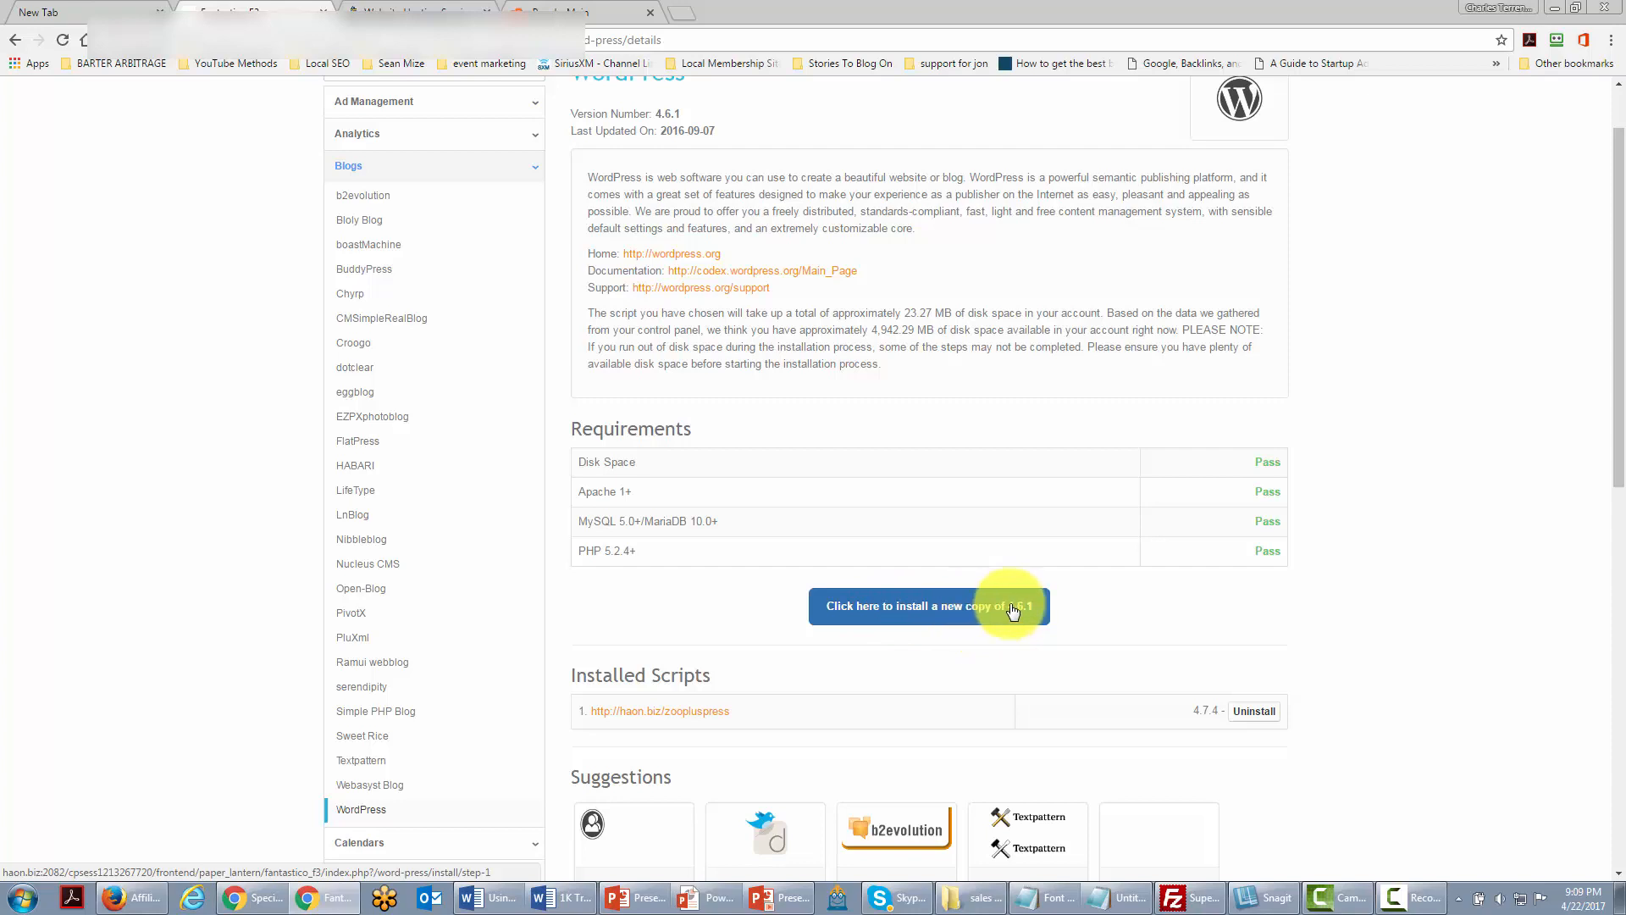
{"action": "left_click", "coordinate": [906, 616]}
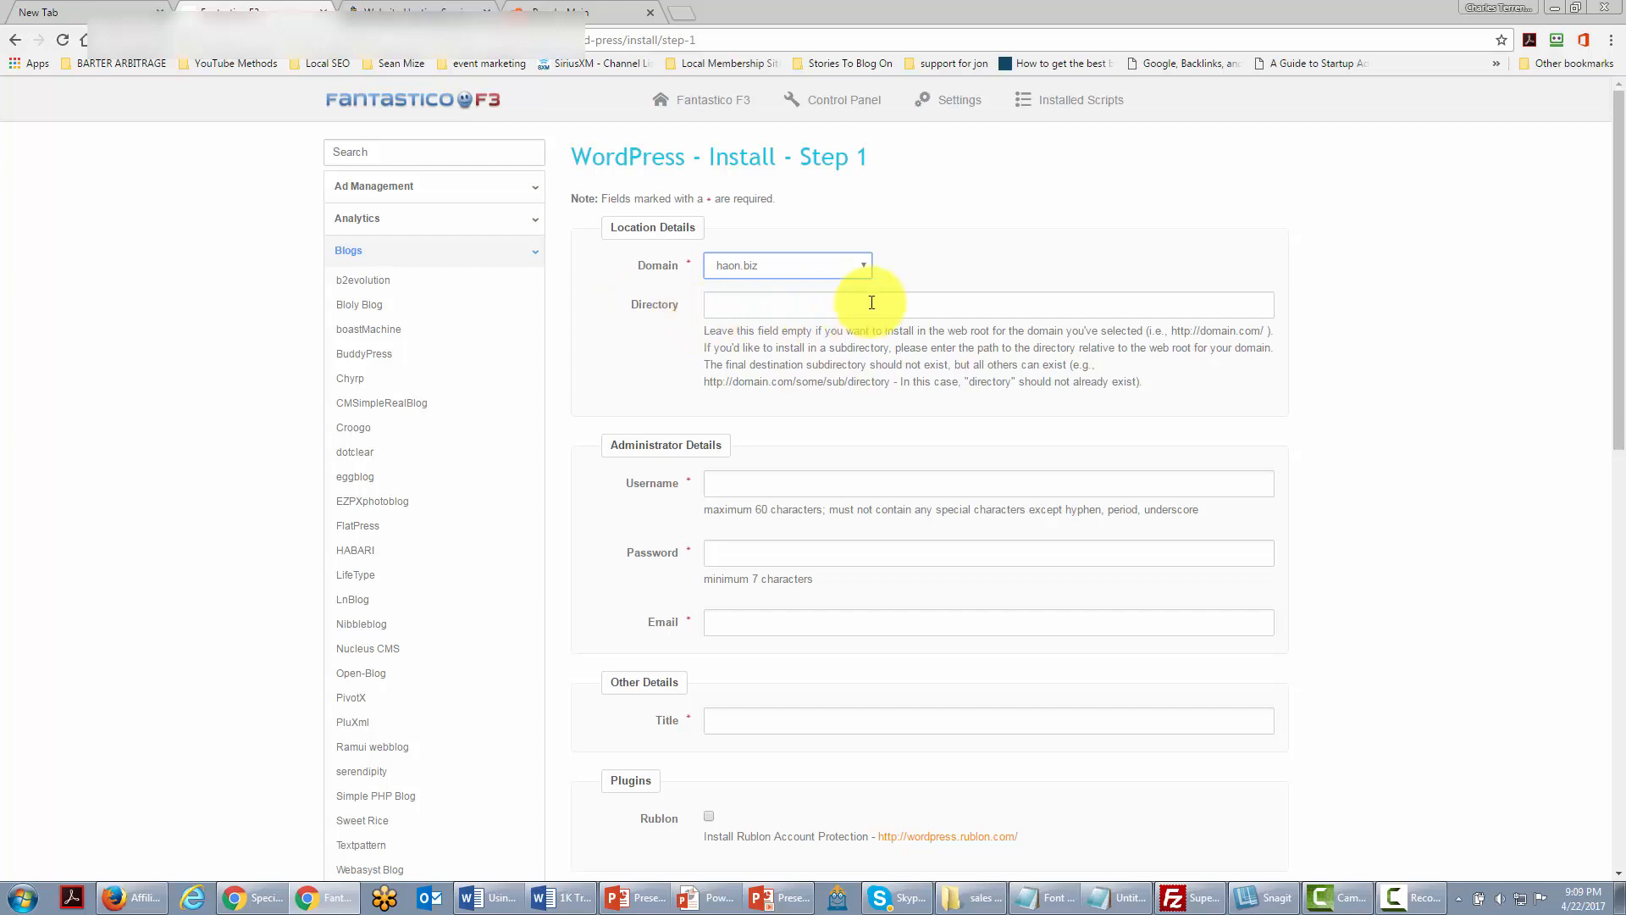
Step: Enter testdirectory as the WordPress installation directory under haon.biz and review the form
{"action": "left_click", "coordinate": [721, 305]}
{"action": "type", "text": "testdirectory"}
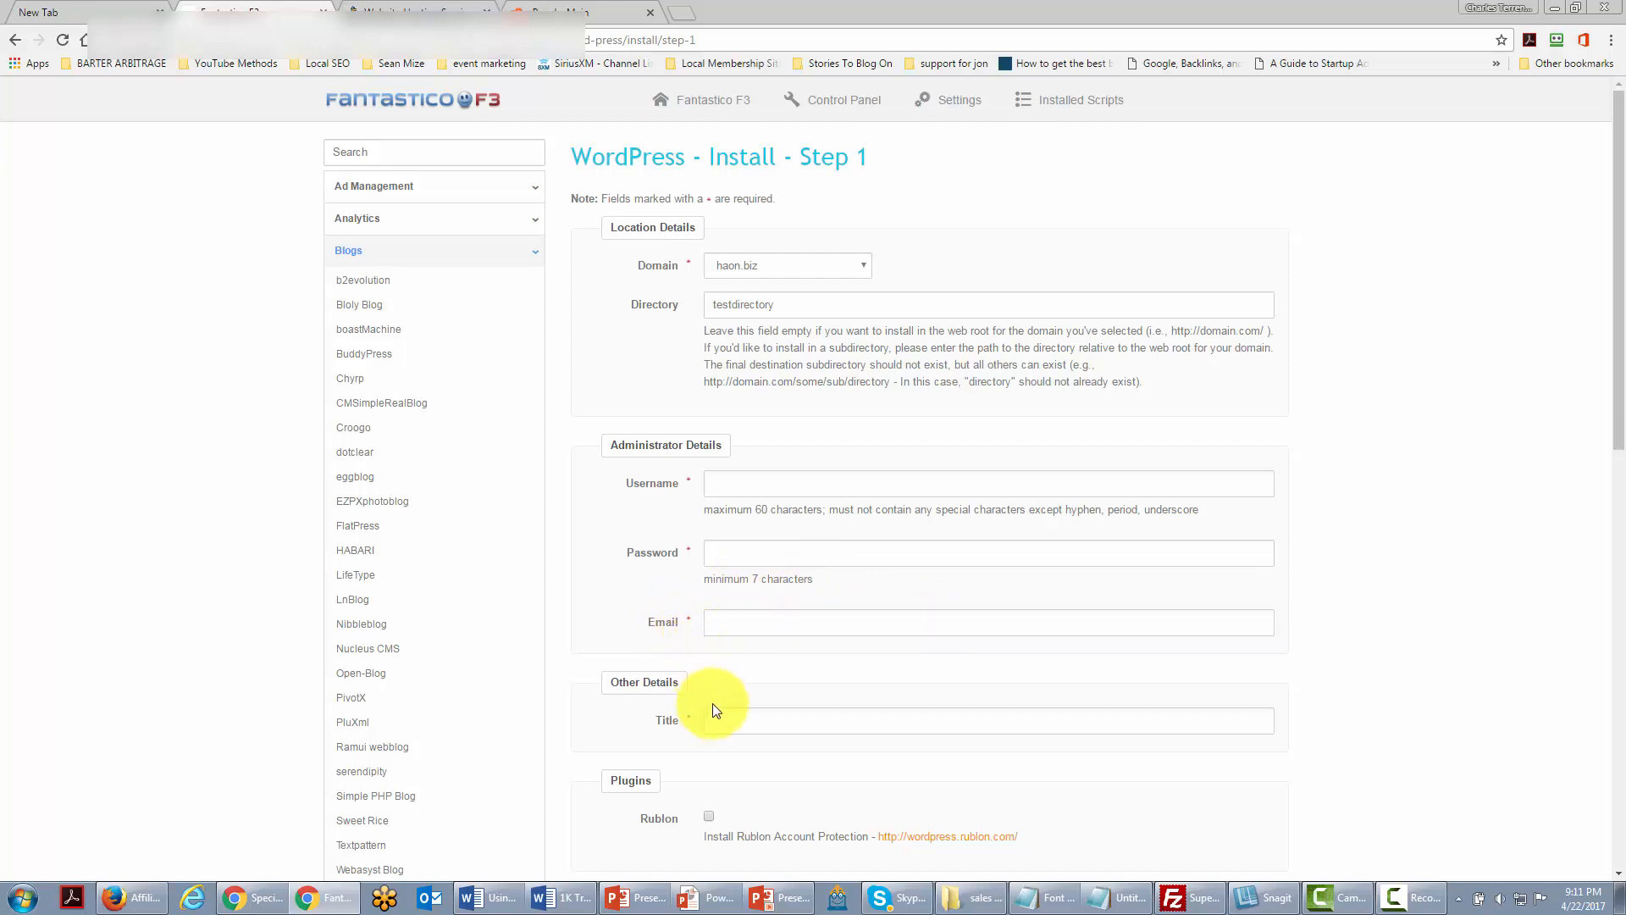
{"action": "scroll", "coordinate": [726, 678], "scroll_direction": "down", "scroll_amount": 1}
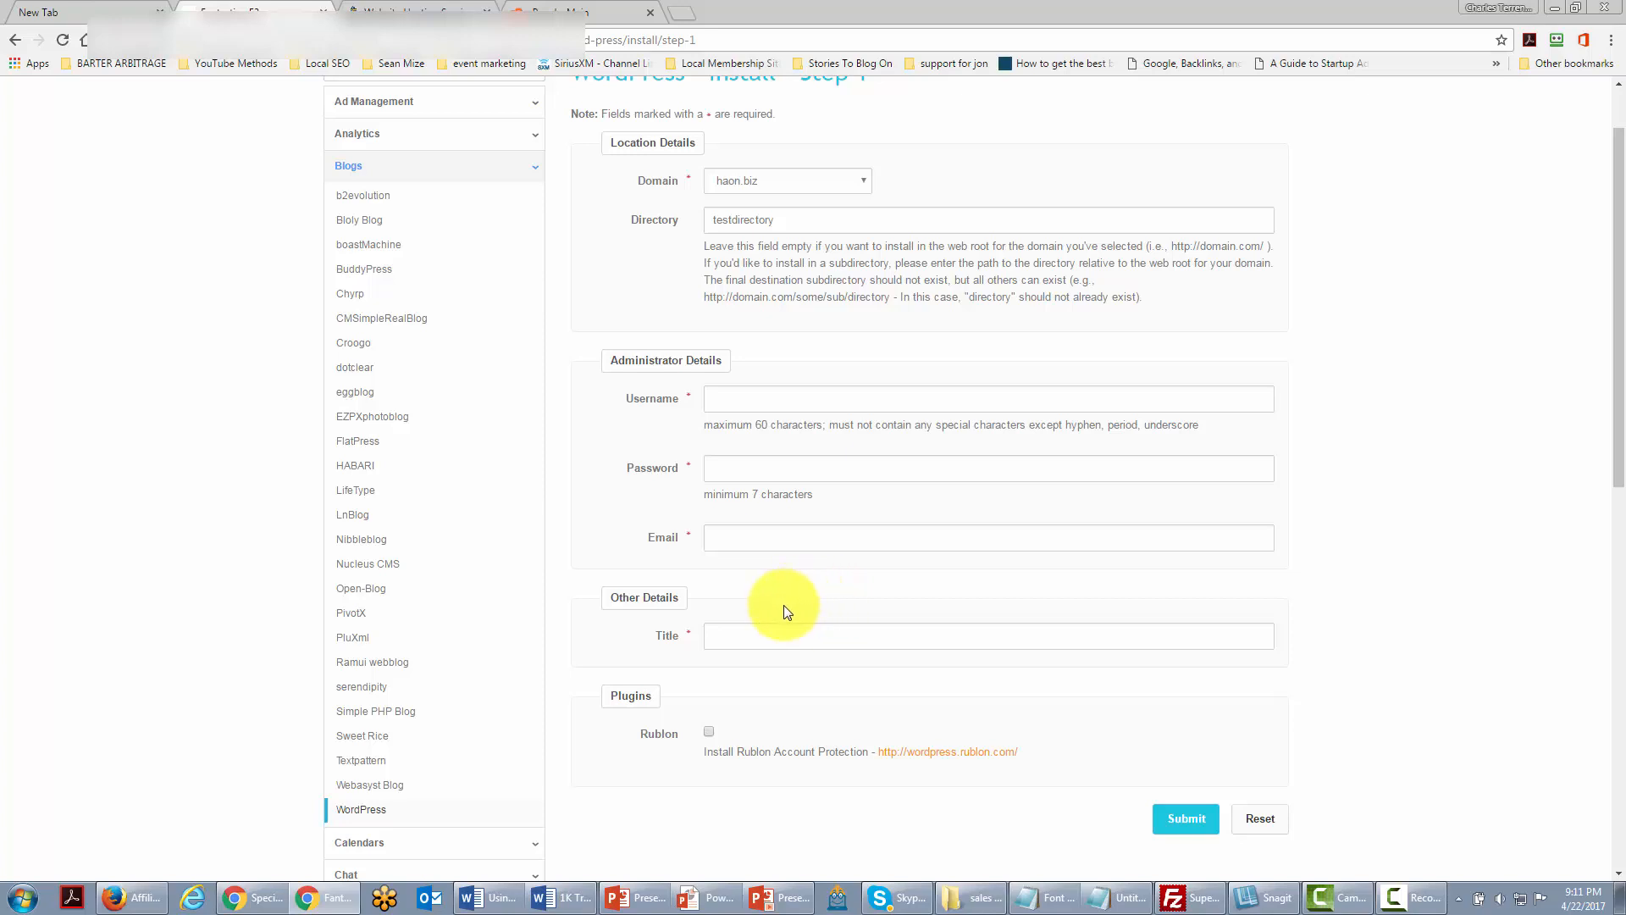
{"action": "scroll", "coordinate": [794, 616], "scroll_direction": "up", "scroll_amount": 1}
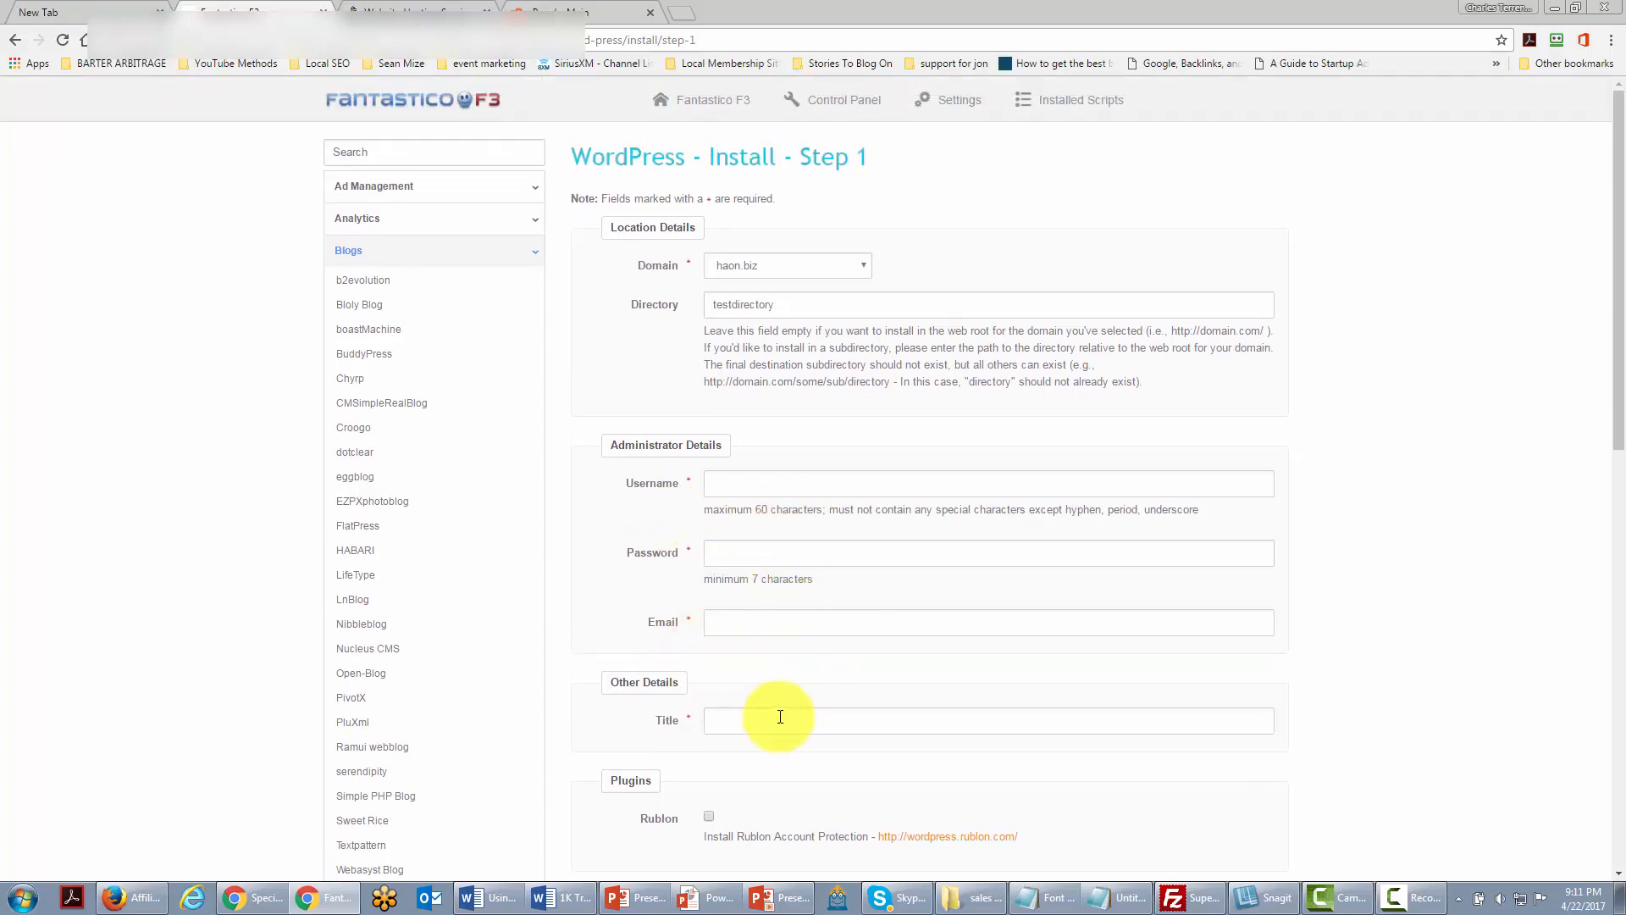
{"action": "scroll", "coordinate": [780, 716], "scroll_direction": "down", "scroll_amount": 1}
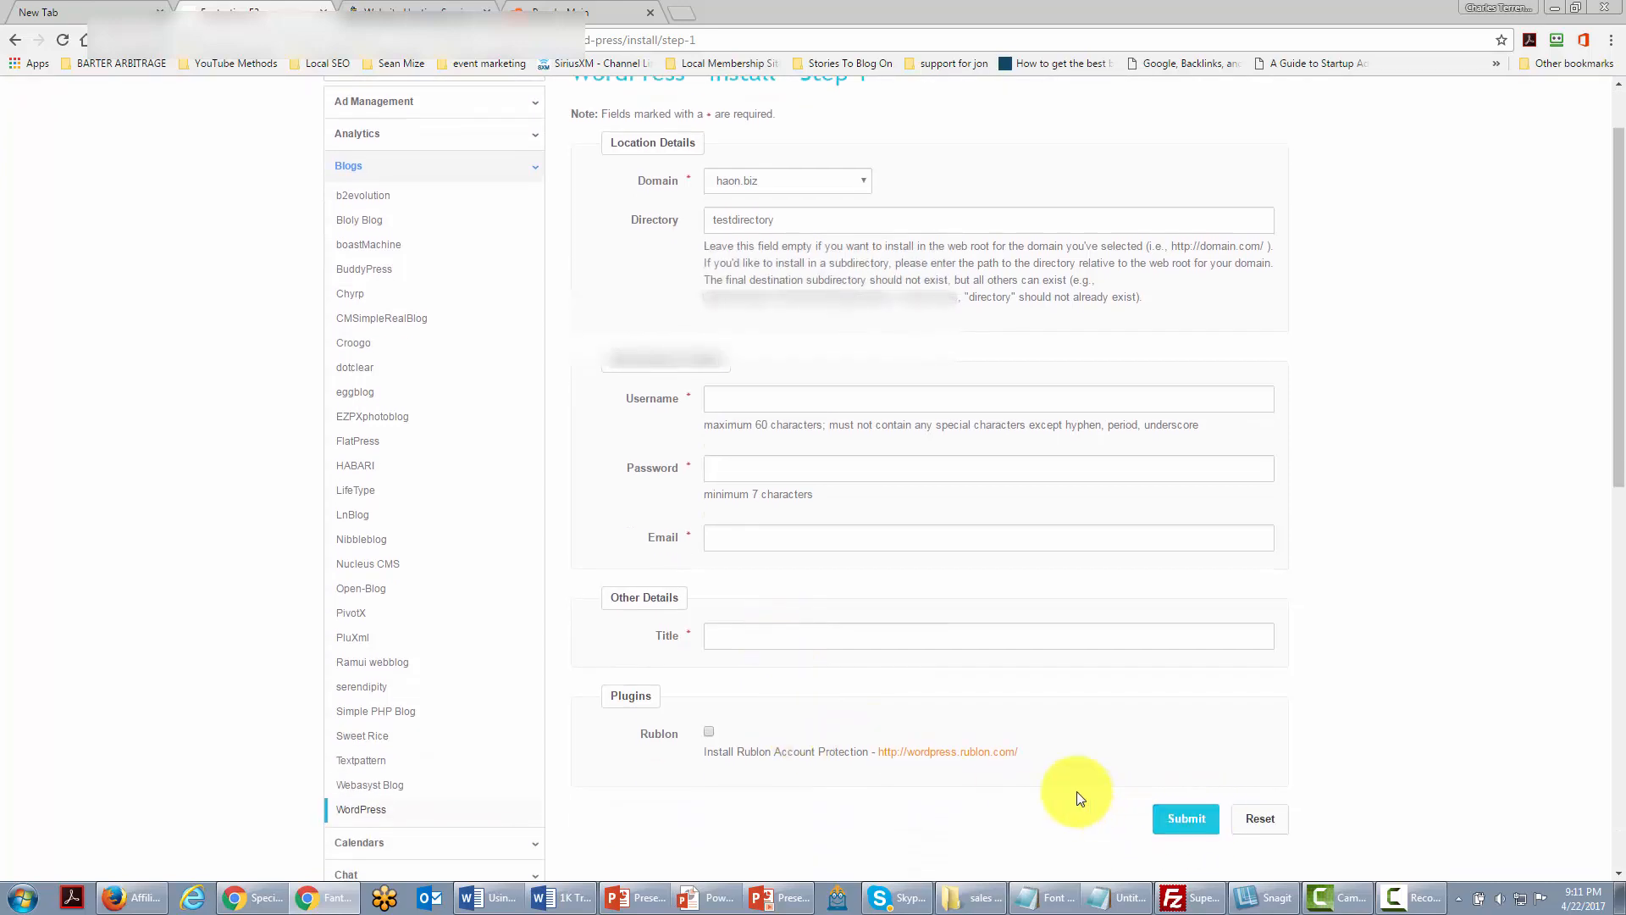
{"action": "scroll", "coordinate": [1075, 799], "scroll_direction": "up", "scroll_amount": 1}
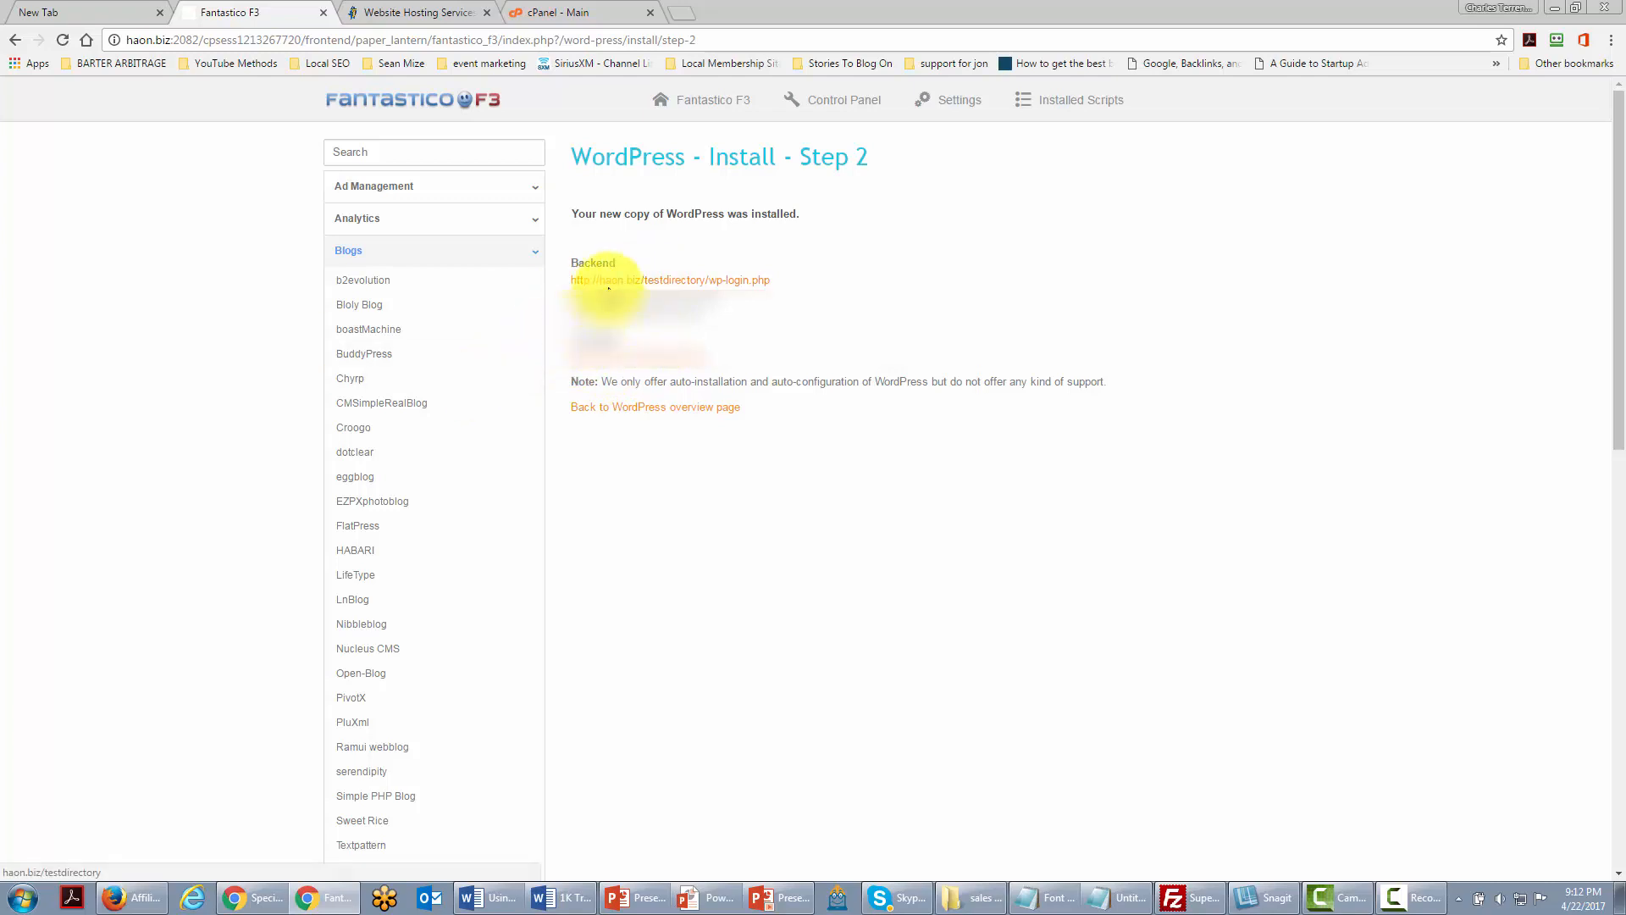
Step: Log in to the haon.biz/testdirectory WordPress admin through the wp-login.php backend link
{"action": "left_click", "coordinate": [659, 281]}
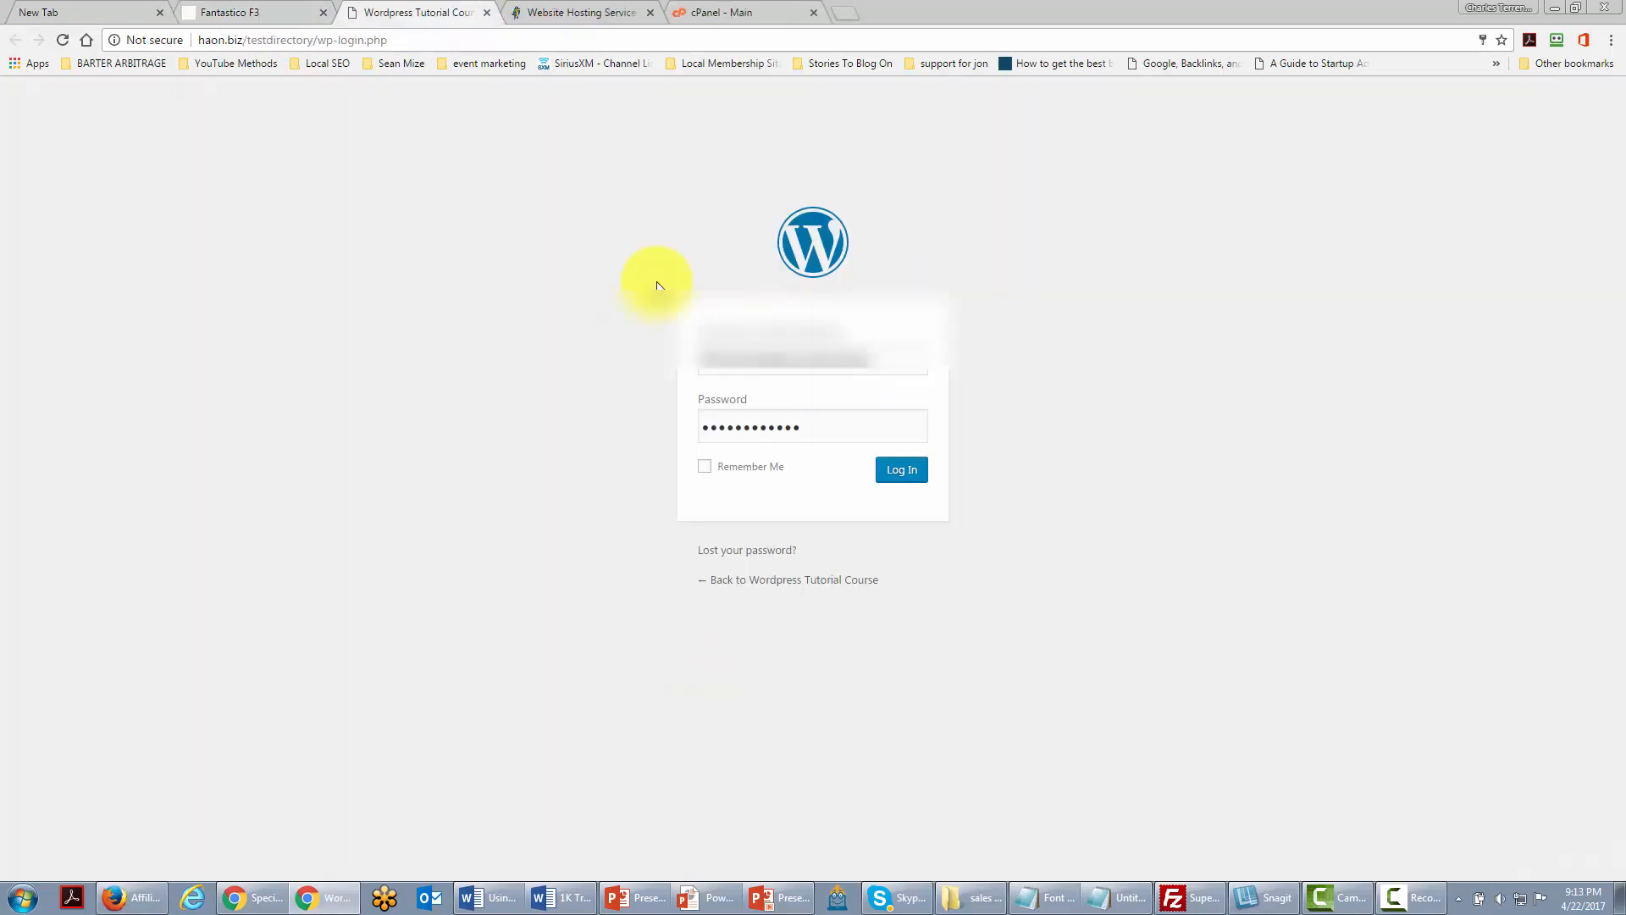
{"action": "left_click", "coordinate": [881, 470]}
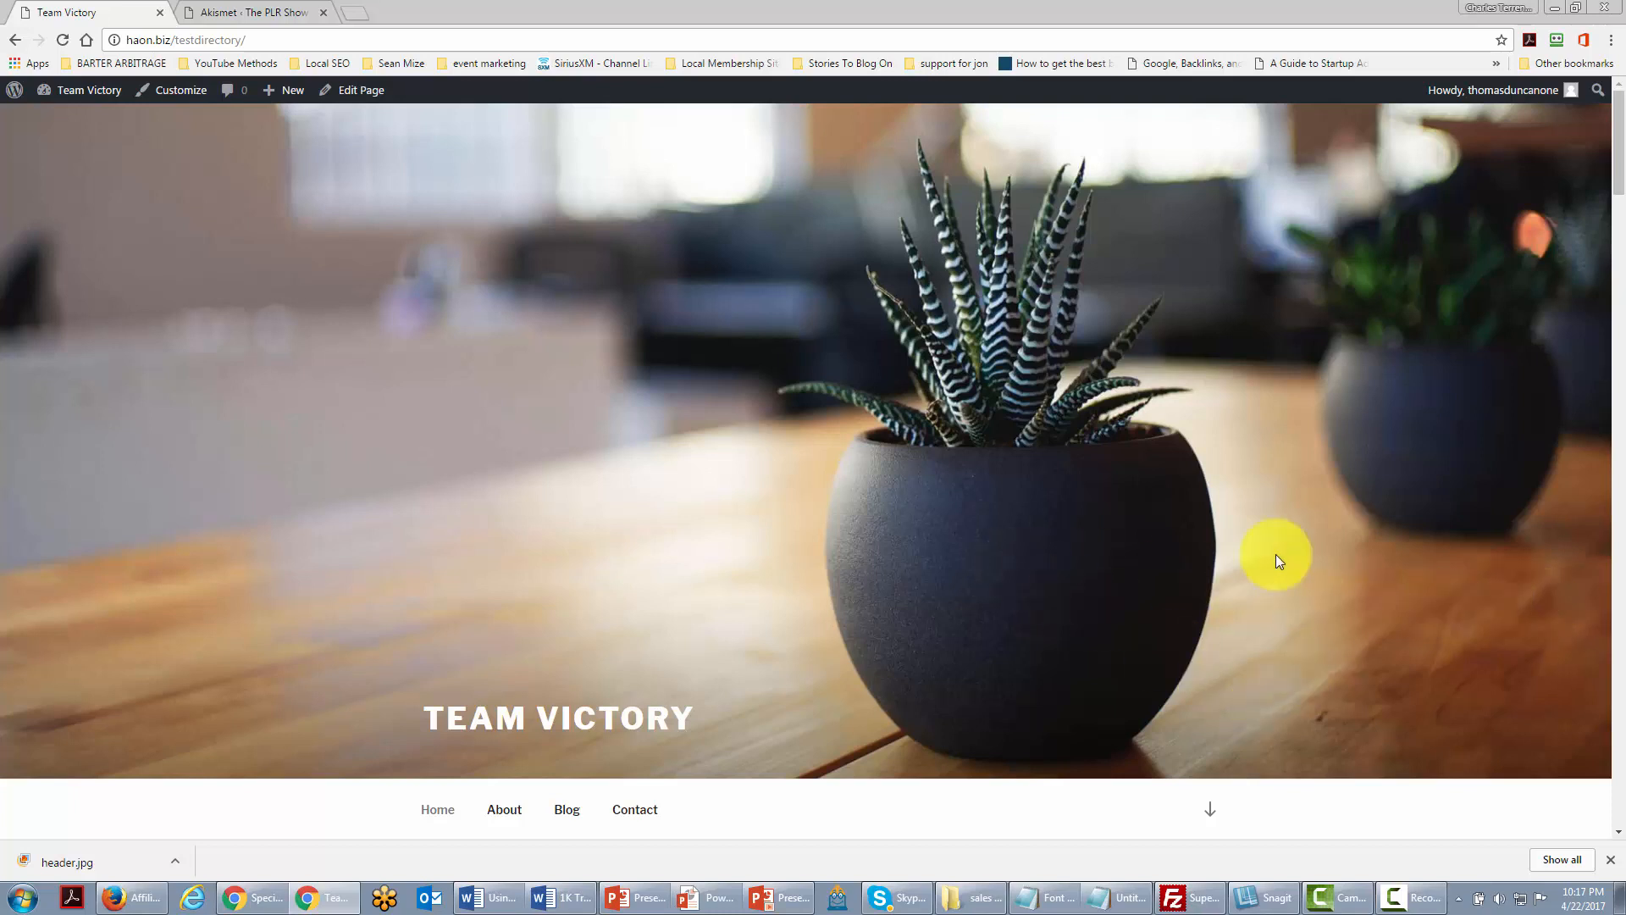
Step: Go to the Dashboard, then to Appearance > Menus to edit the Top Menu
{"action": "mouse_move", "coordinate": [81, 93]}
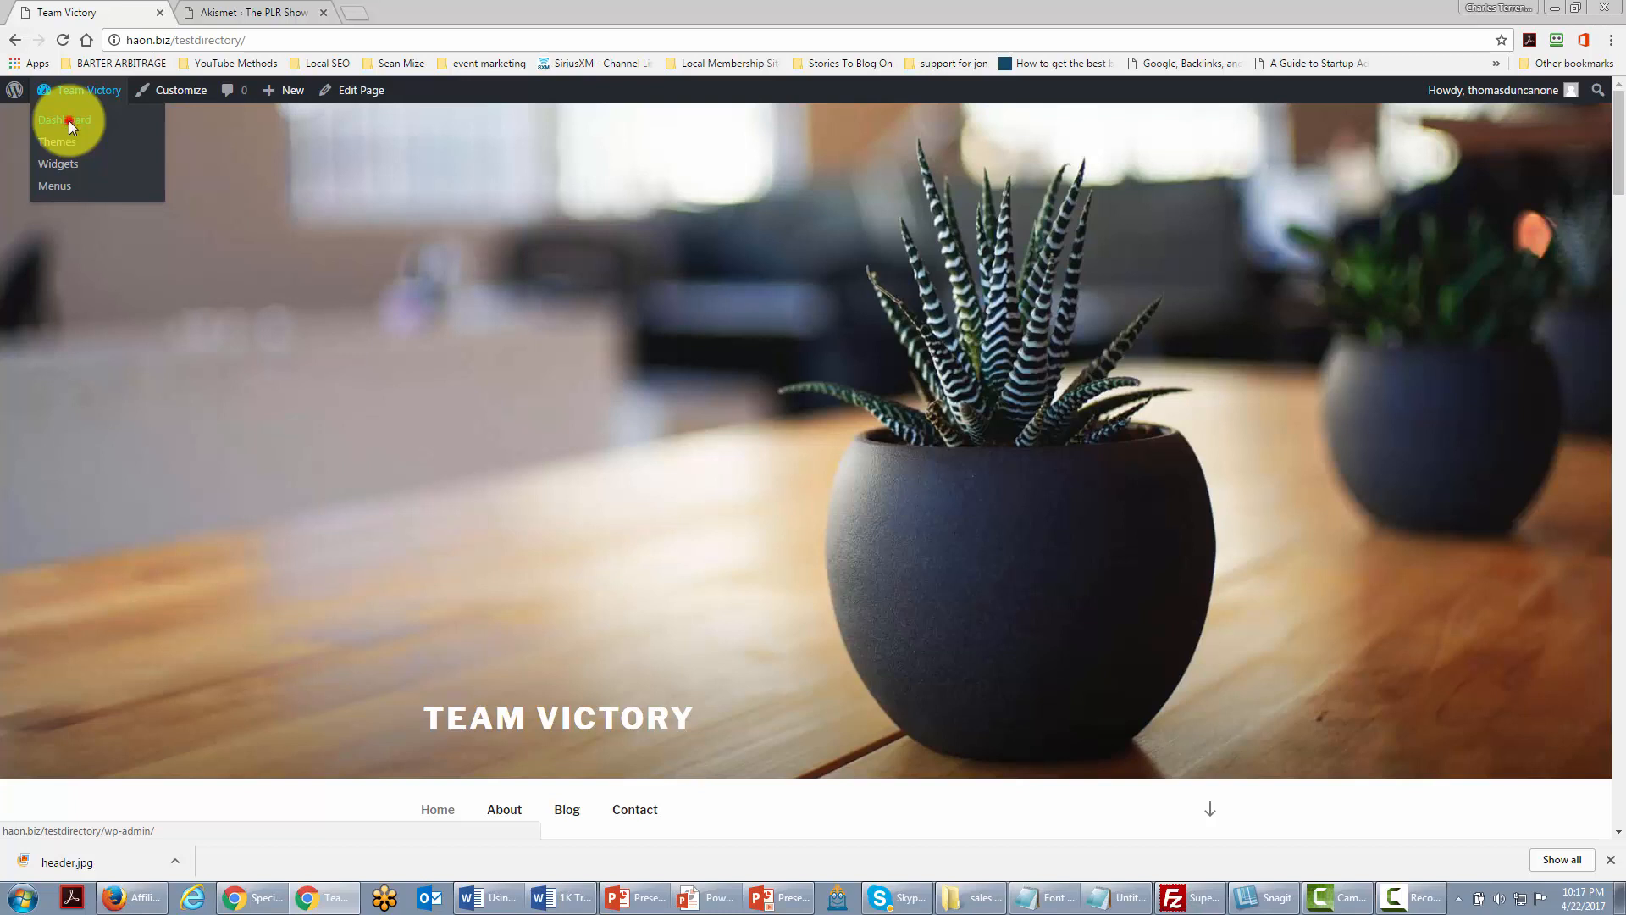
{"action": "left_click", "coordinate": [69, 120]}
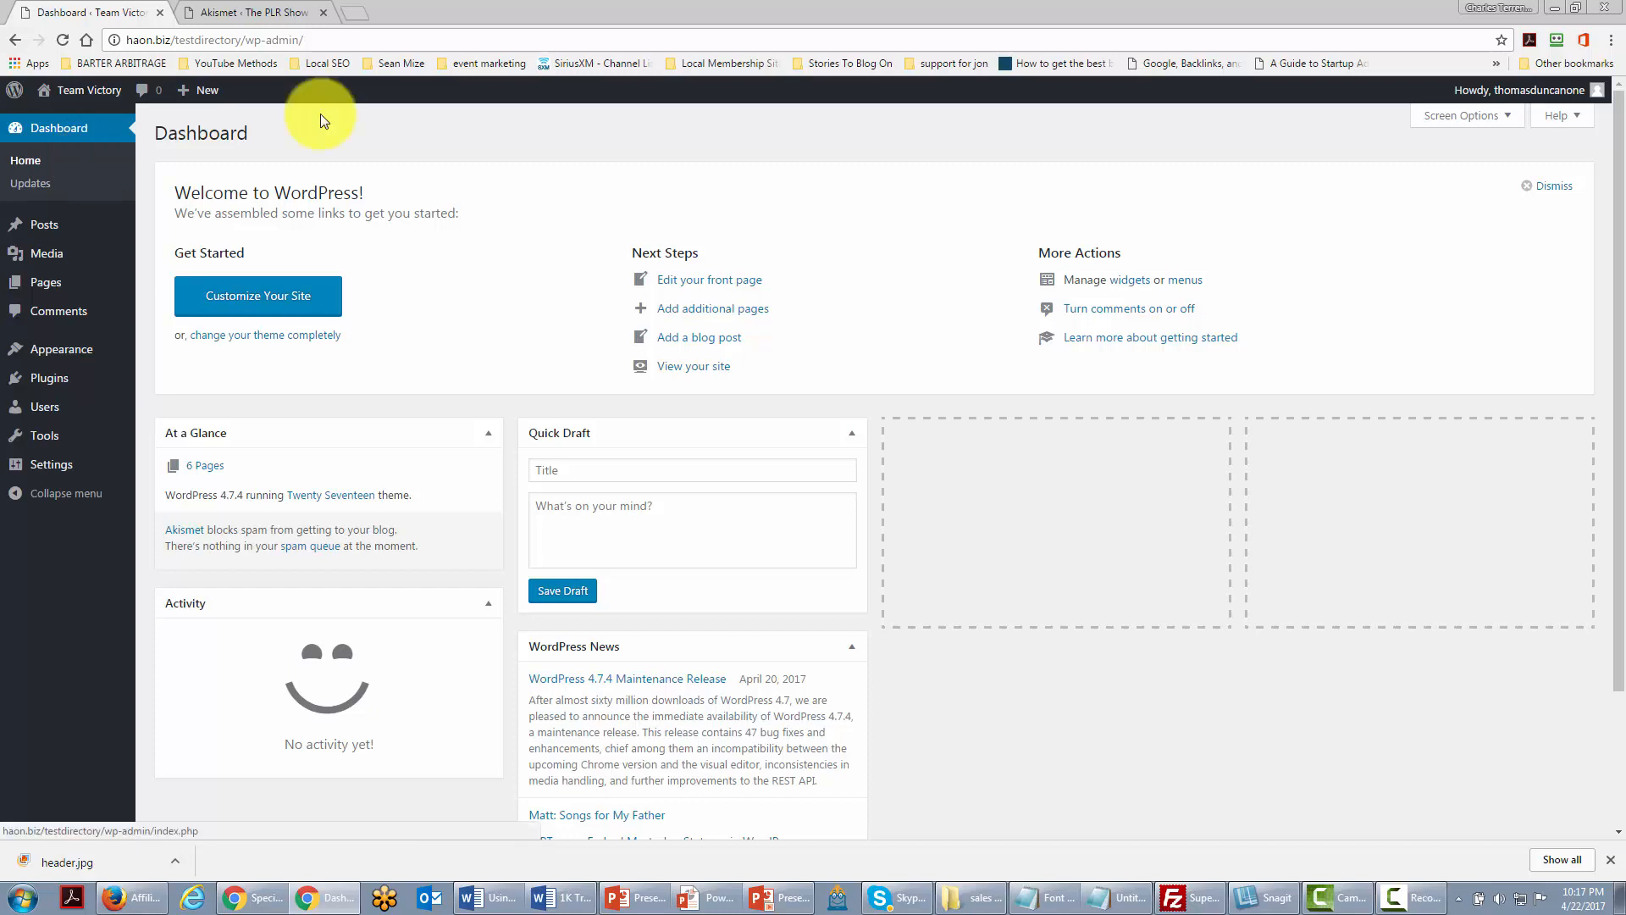
{"action": "mouse_move", "coordinate": [63, 362]}
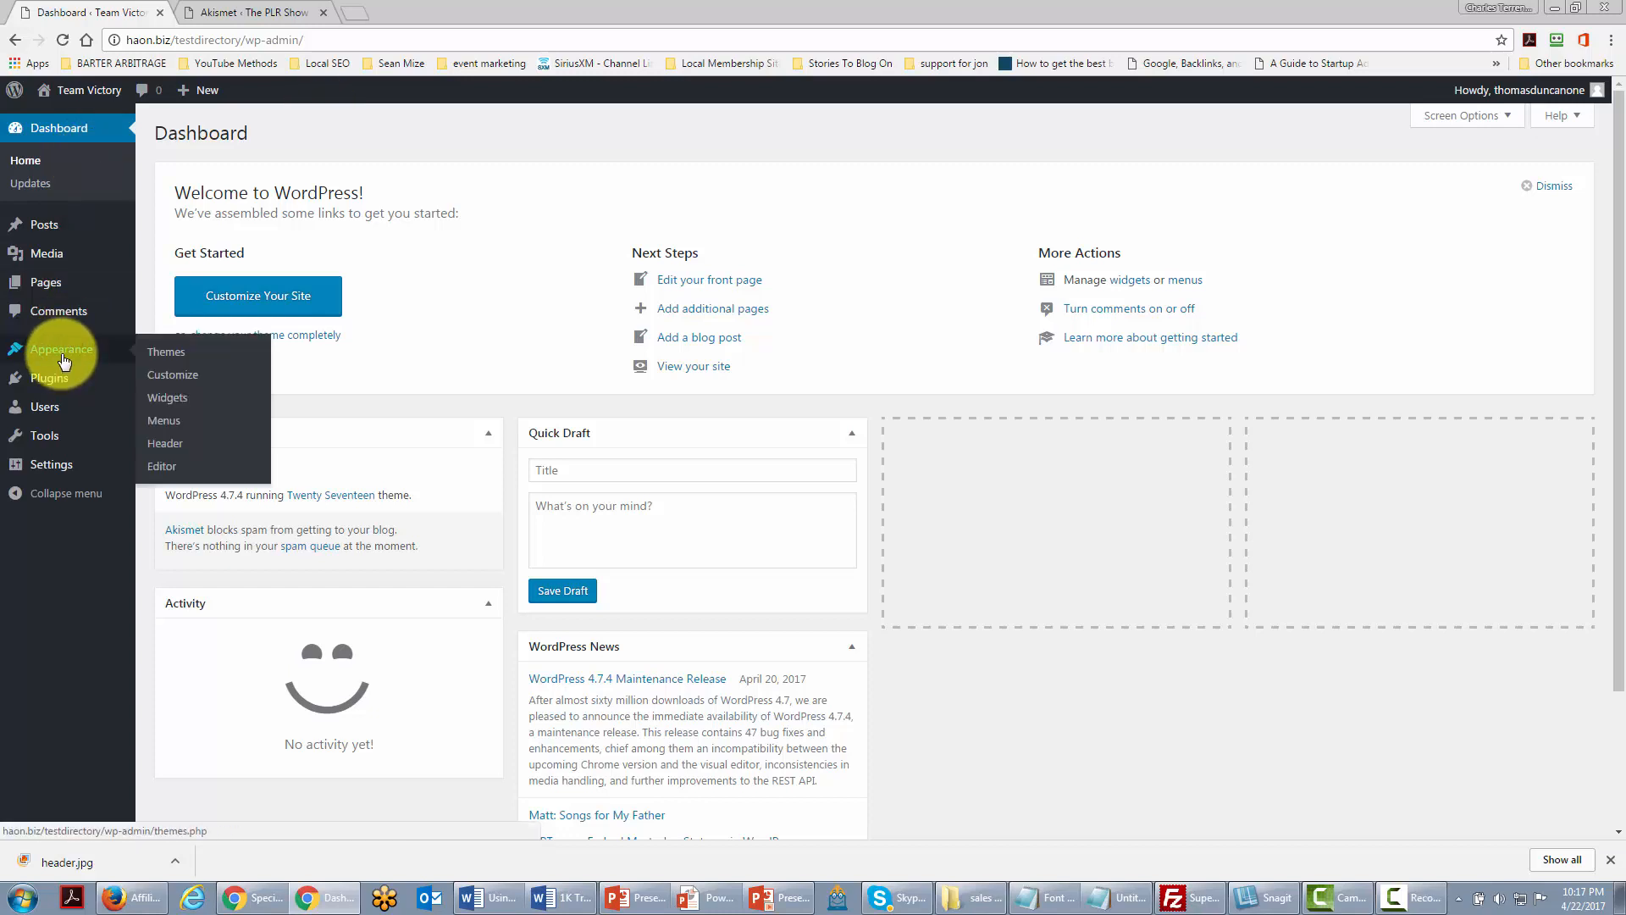
{"action": "left_click", "coordinate": [160, 421]}
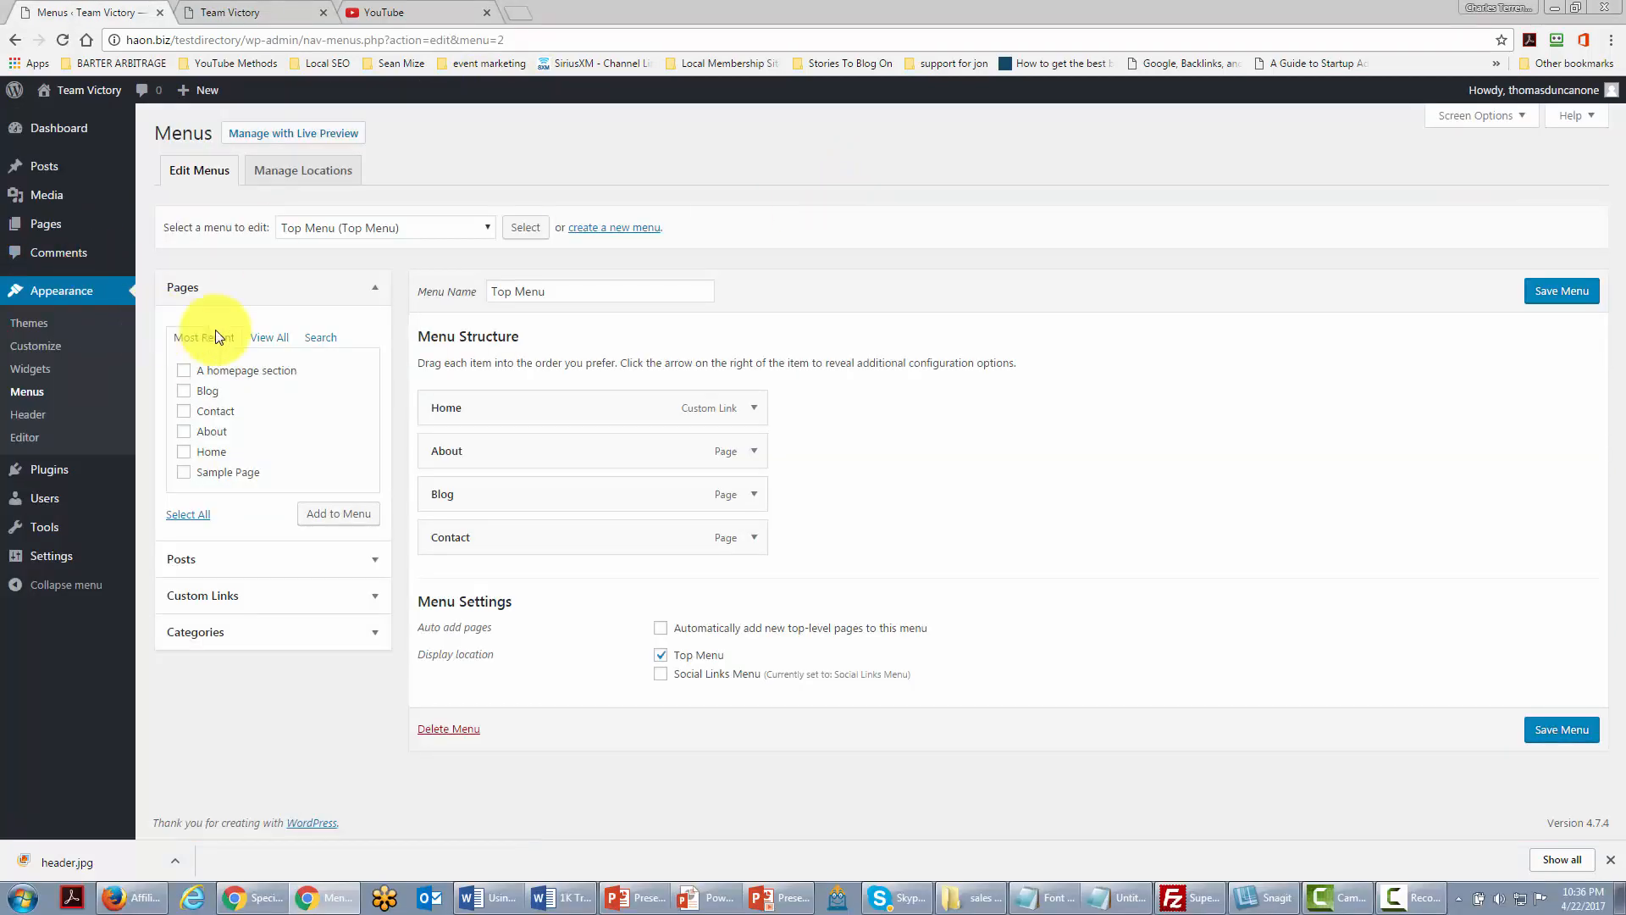
Step: Relabel the About item 'About Team Victory' and the Blog item 'Team Victory Journal'
{"action": "left_click", "coordinate": [753, 456]}
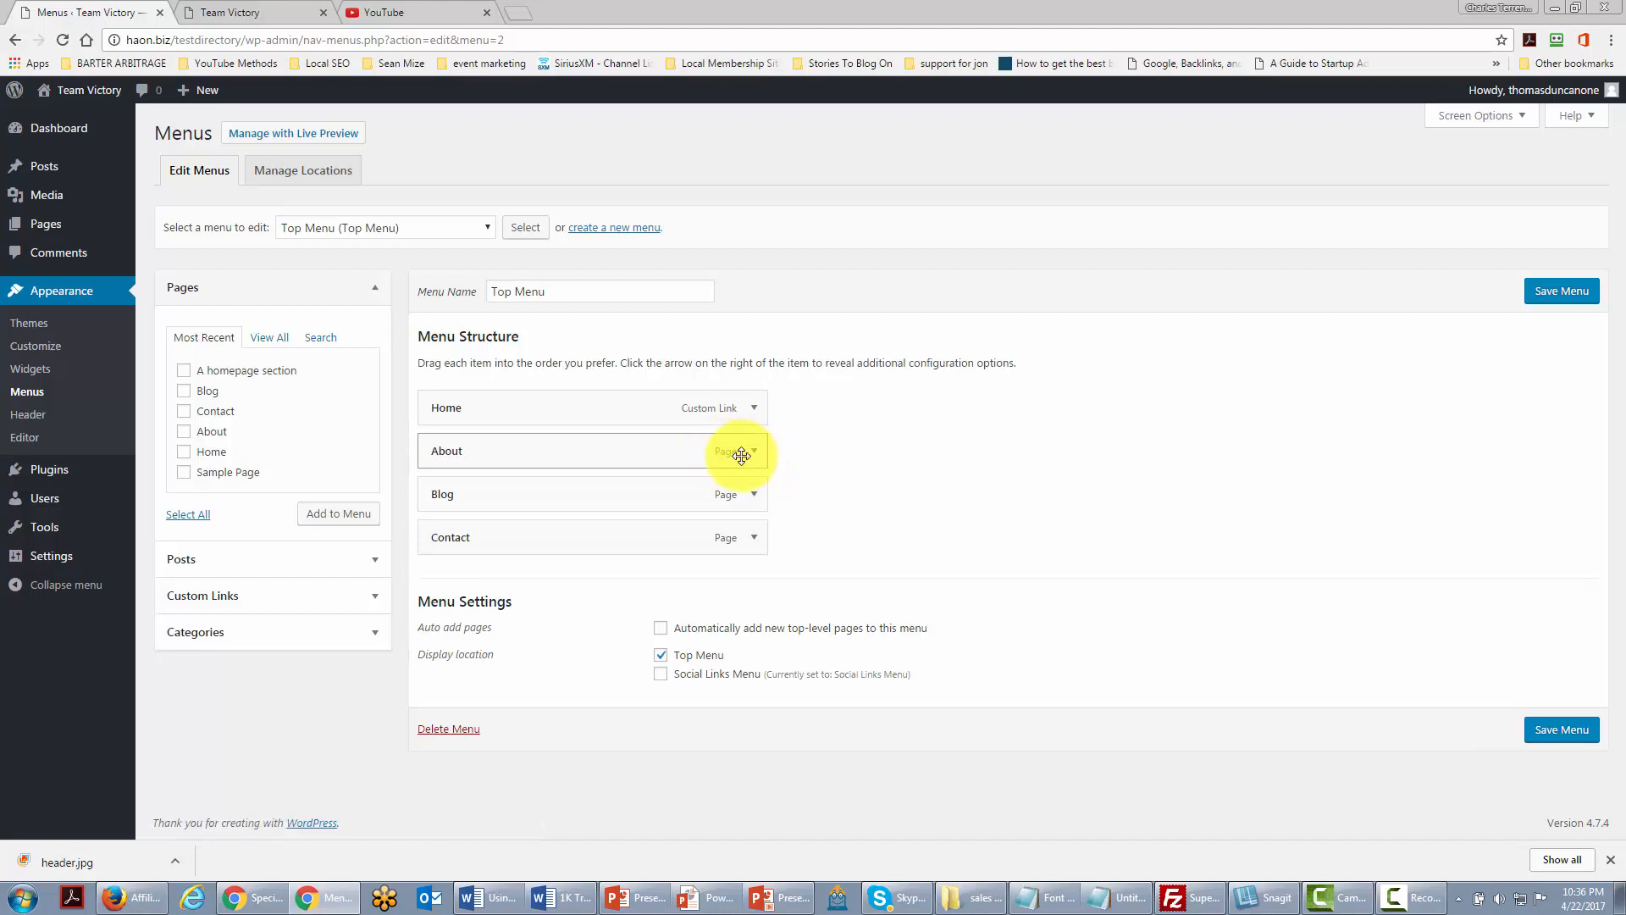
{"action": "left_click", "coordinate": [744, 464]}
{"action": "key", "text": "Down"}
{"action": "key", "text": "Return"}
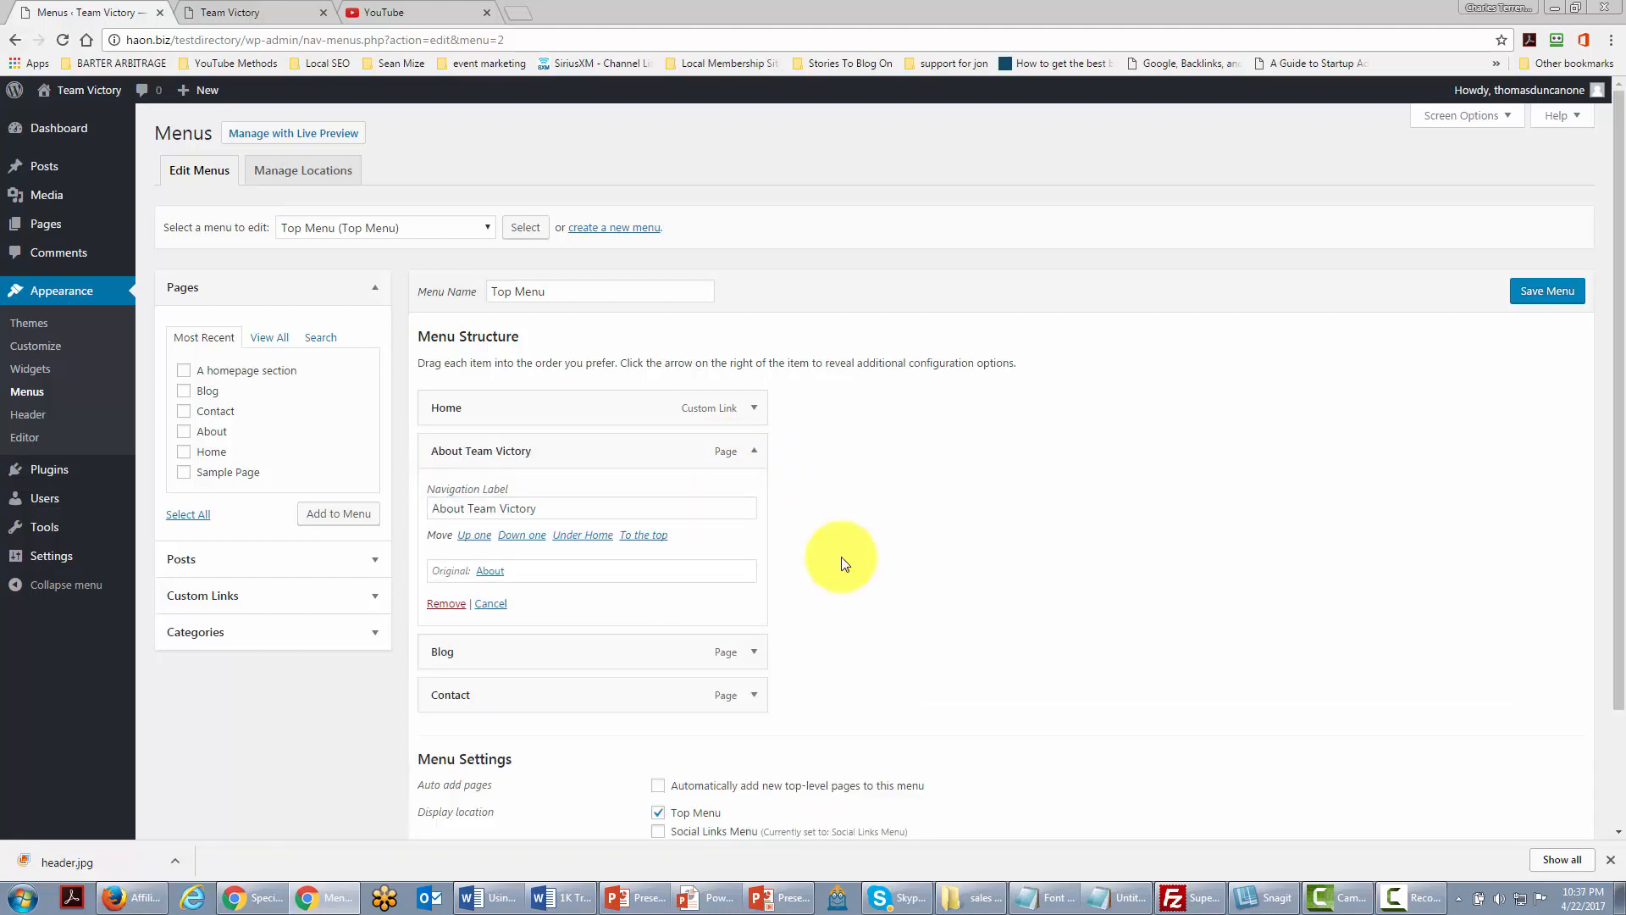
{"action": "left_click", "coordinate": [752, 652]}
{"action": "scroll", "coordinate": [678, 648], "scroll_direction": "down", "scroll_amount": 1}
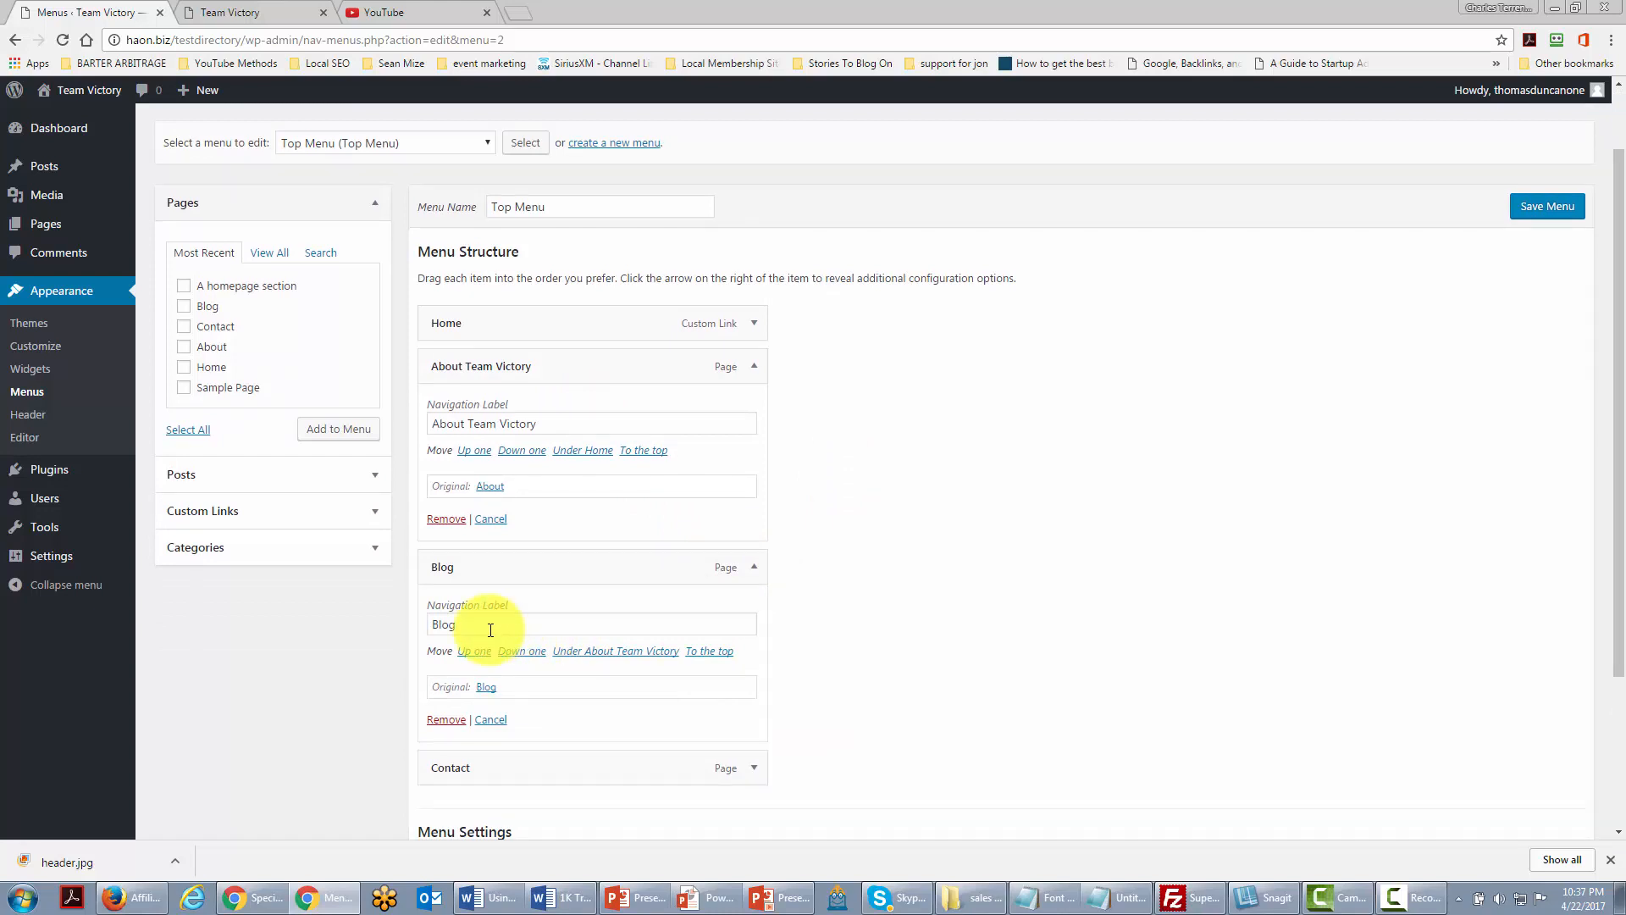
{"action": "key", "text": "ctrl+a"}
{"action": "type", "text": "Team Victory Journal"}
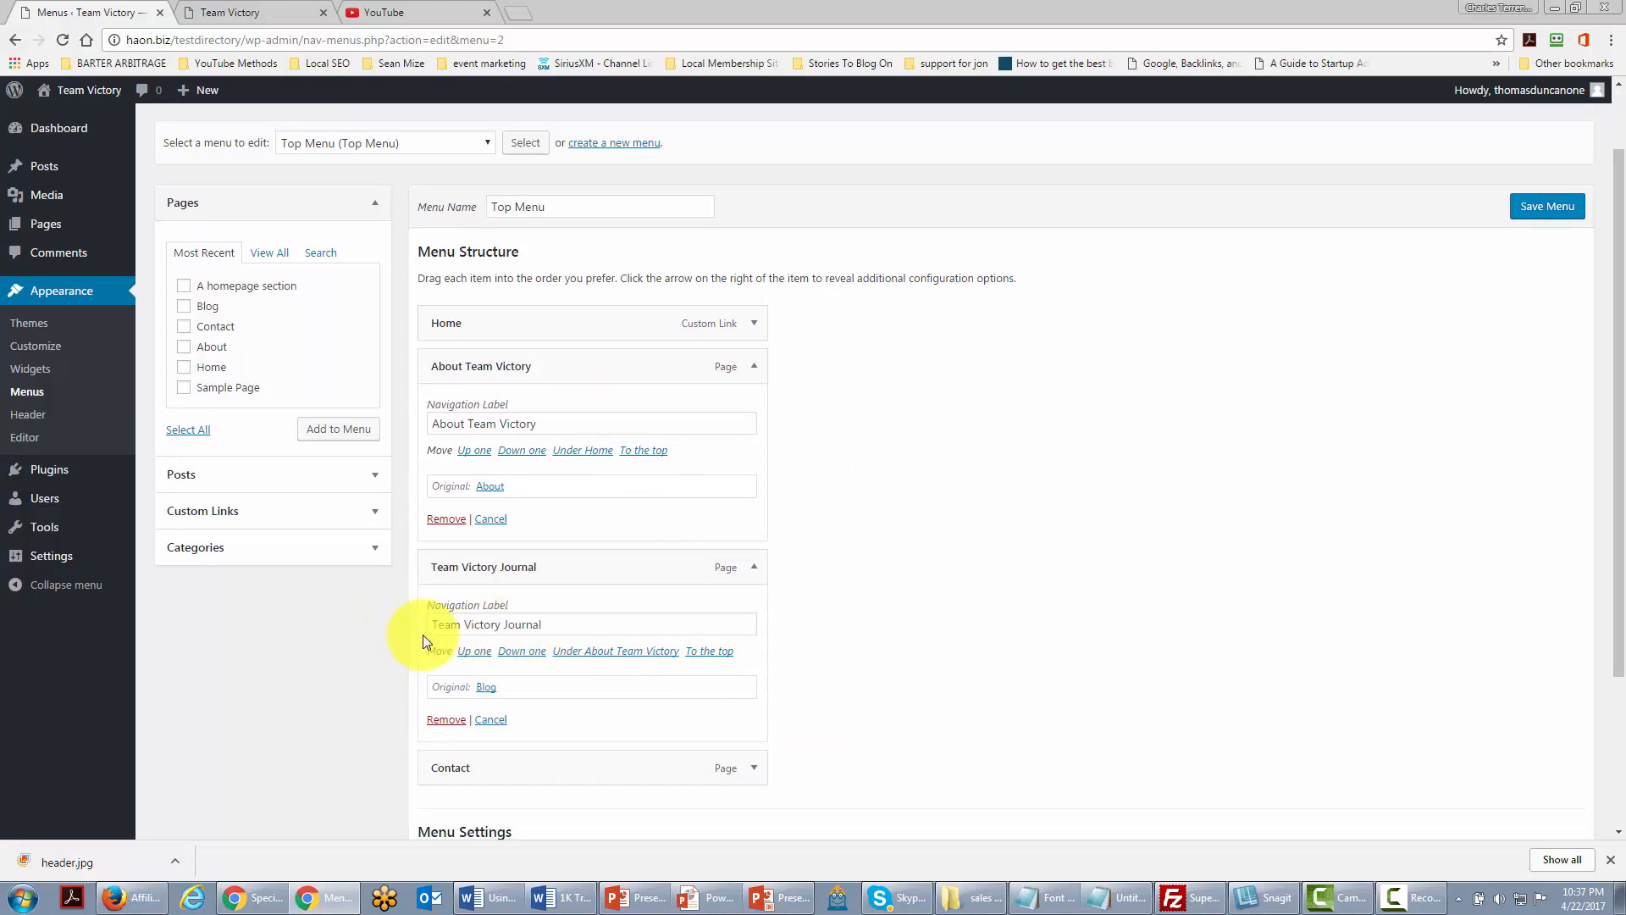
{"action": "scroll", "coordinate": [683, 620], "scroll_direction": "down", "scroll_amount": 2}
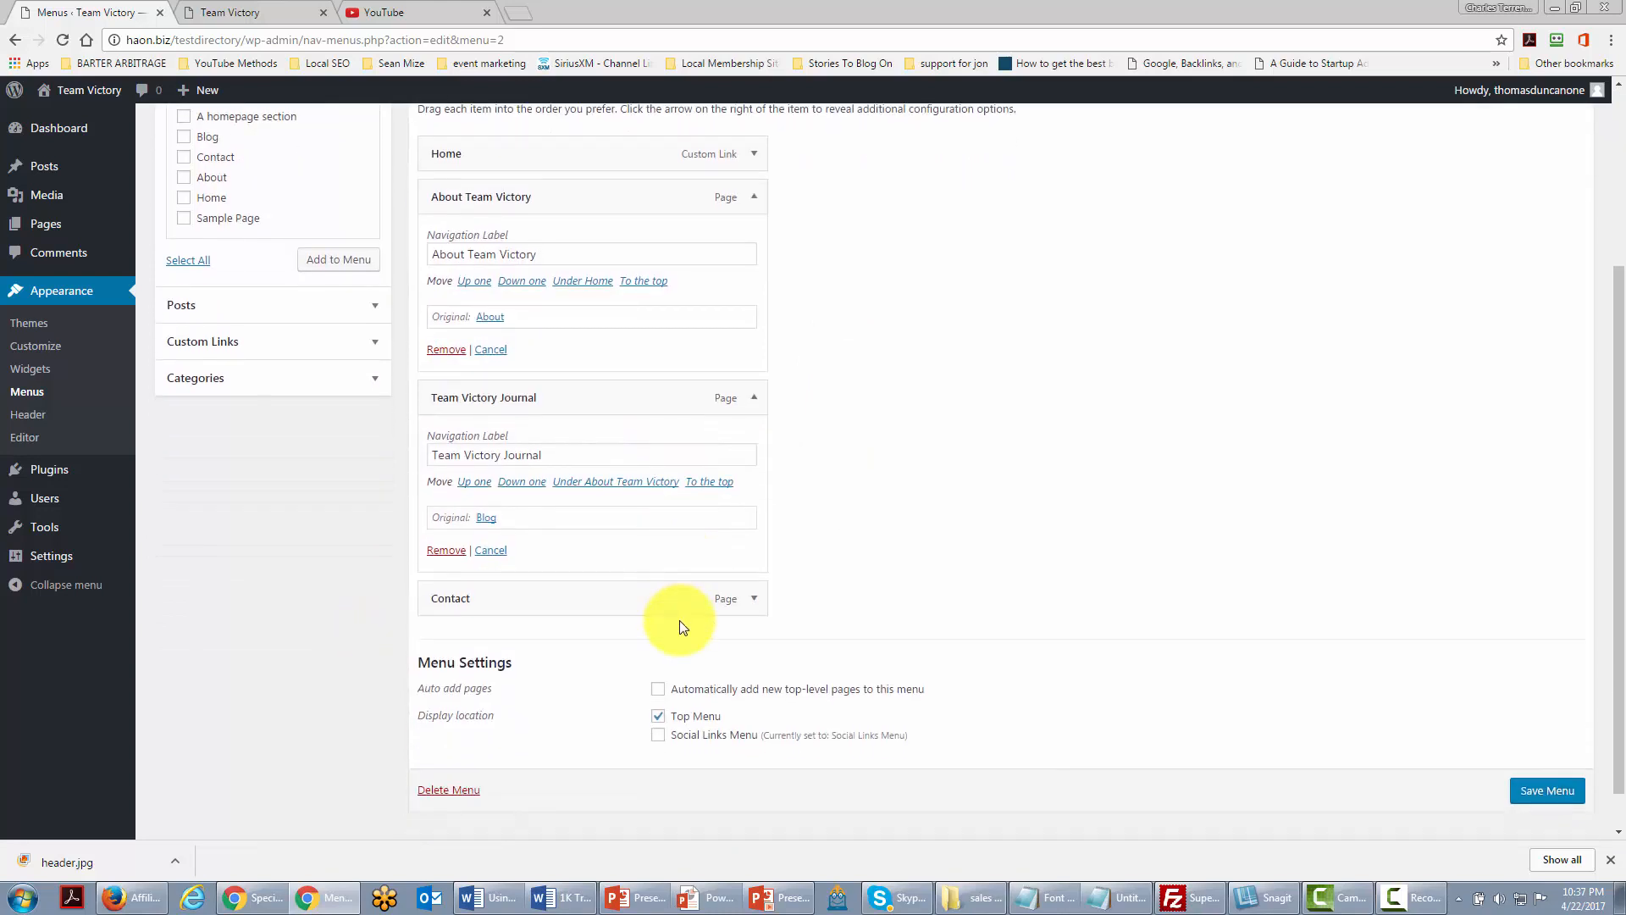
Step: Remove the Contact item from the Top Menu
{"action": "left_click", "coordinate": [755, 599]}
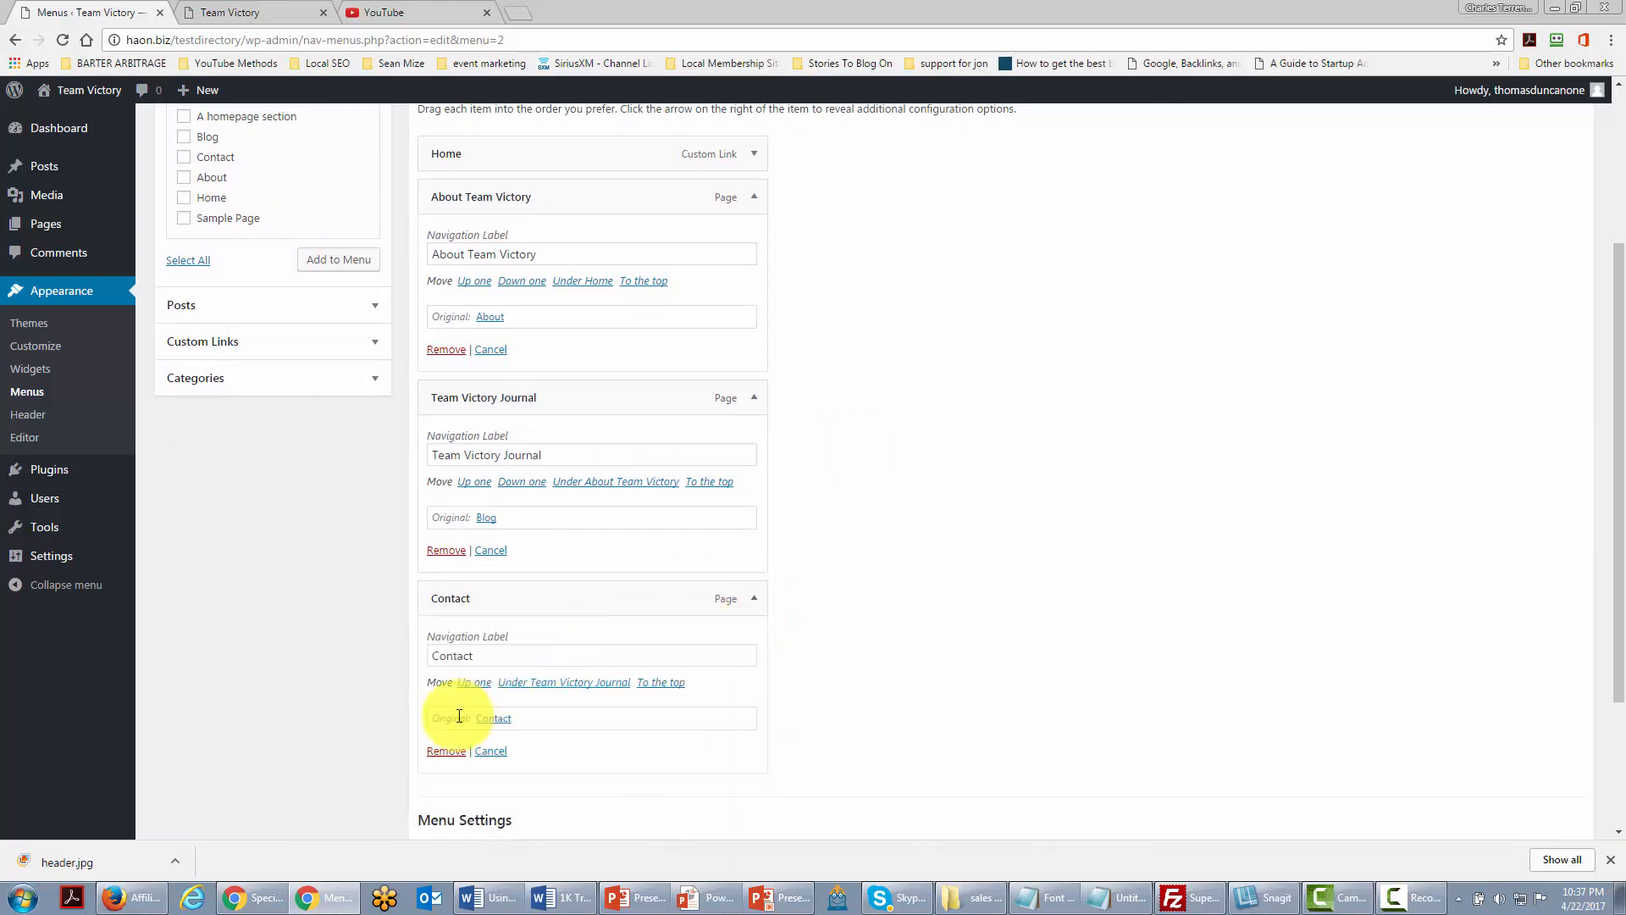
{"action": "left_click", "coordinate": [437, 751]}
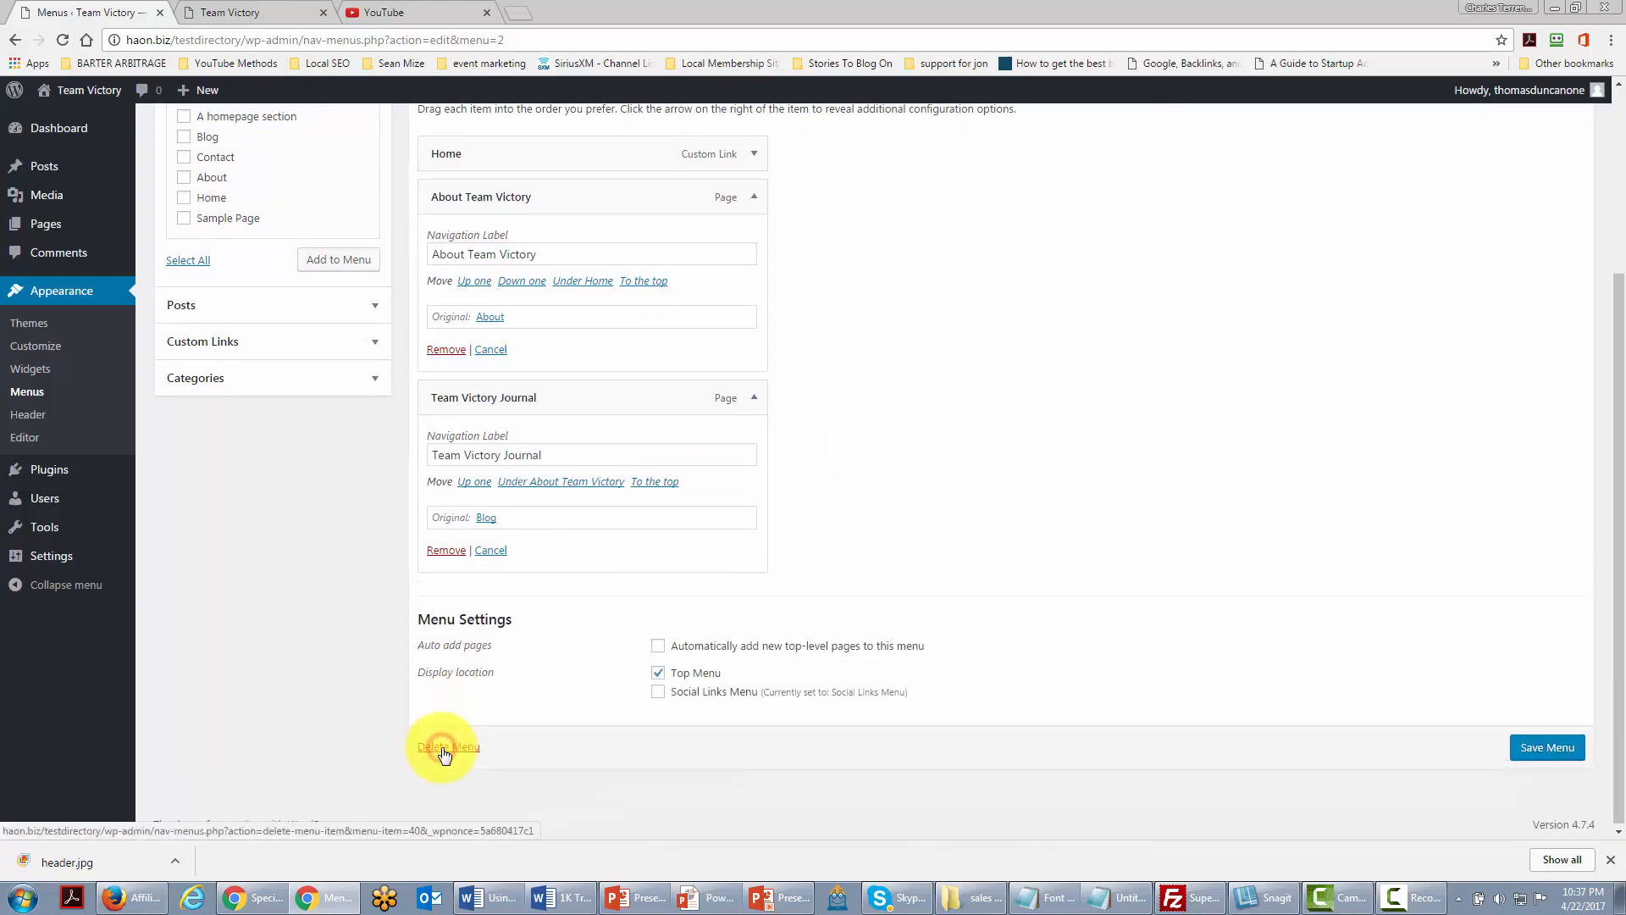
{"action": "scroll", "coordinate": [877, 549], "scroll_direction": "up", "scroll_amount": 1}
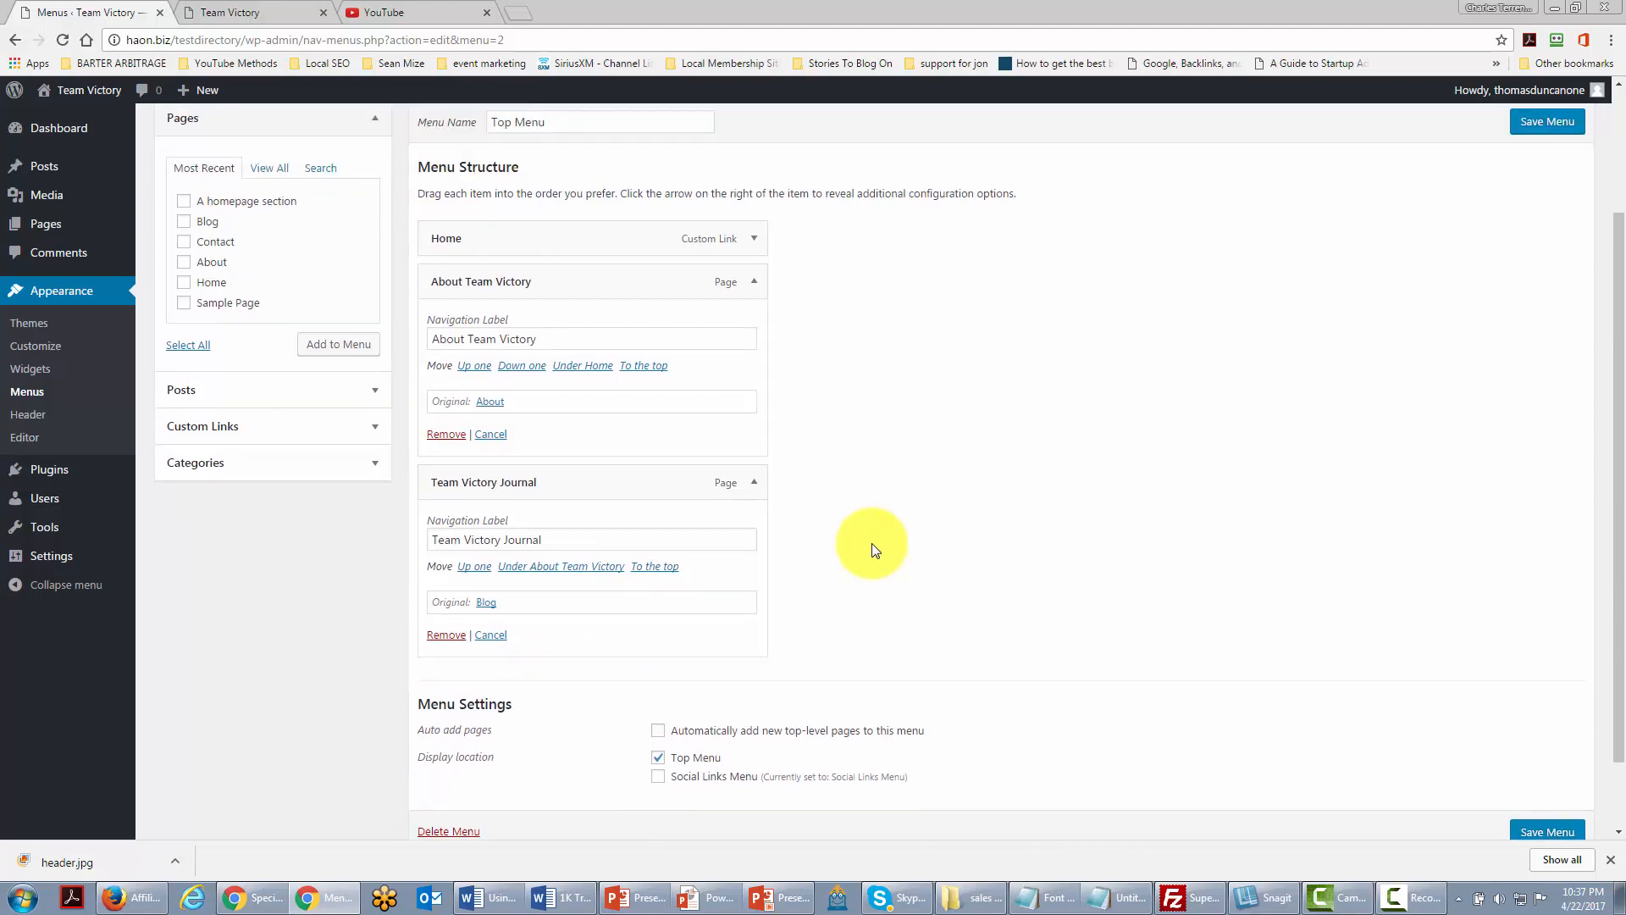
{"action": "scroll", "coordinate": [872, 551], "scroll_direction": "down", "scroll_amount": 1}
{"action": "scroll", "coordinate": [863, 550], "scroll_direction": "up", "scroll_amount": 1}
Step: Add a 'Get Immediate Help' custom link and move it above Team Victory Journal
{"action": "left_click", "coordinate": [366, 427]}
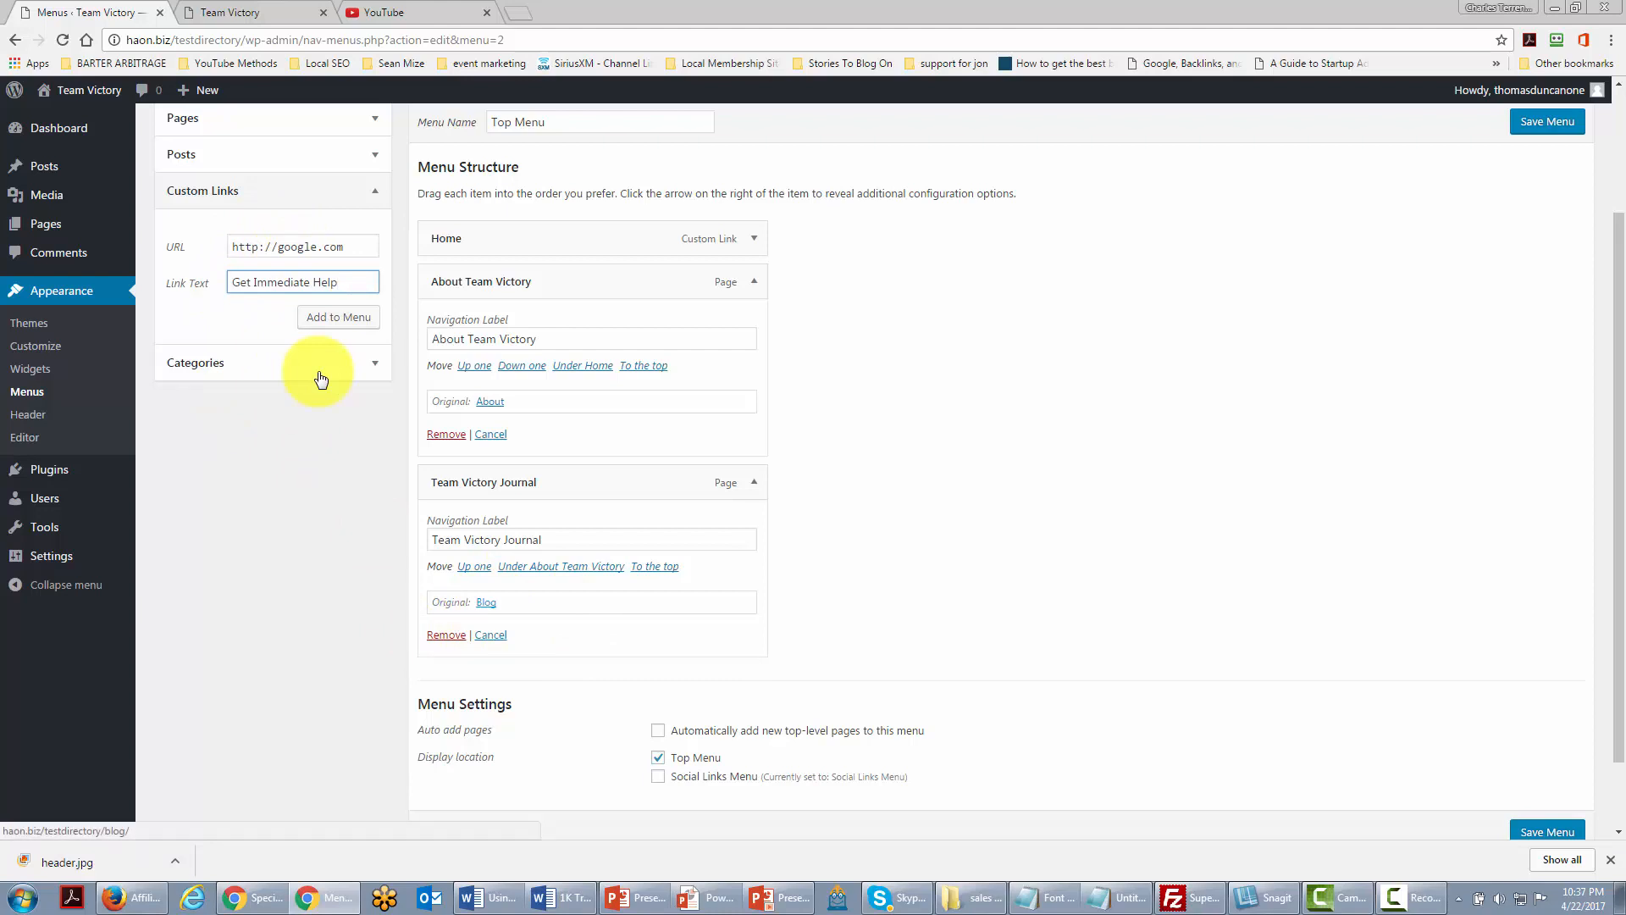
{"action": "left_click", "coordinate": [343, 322]}
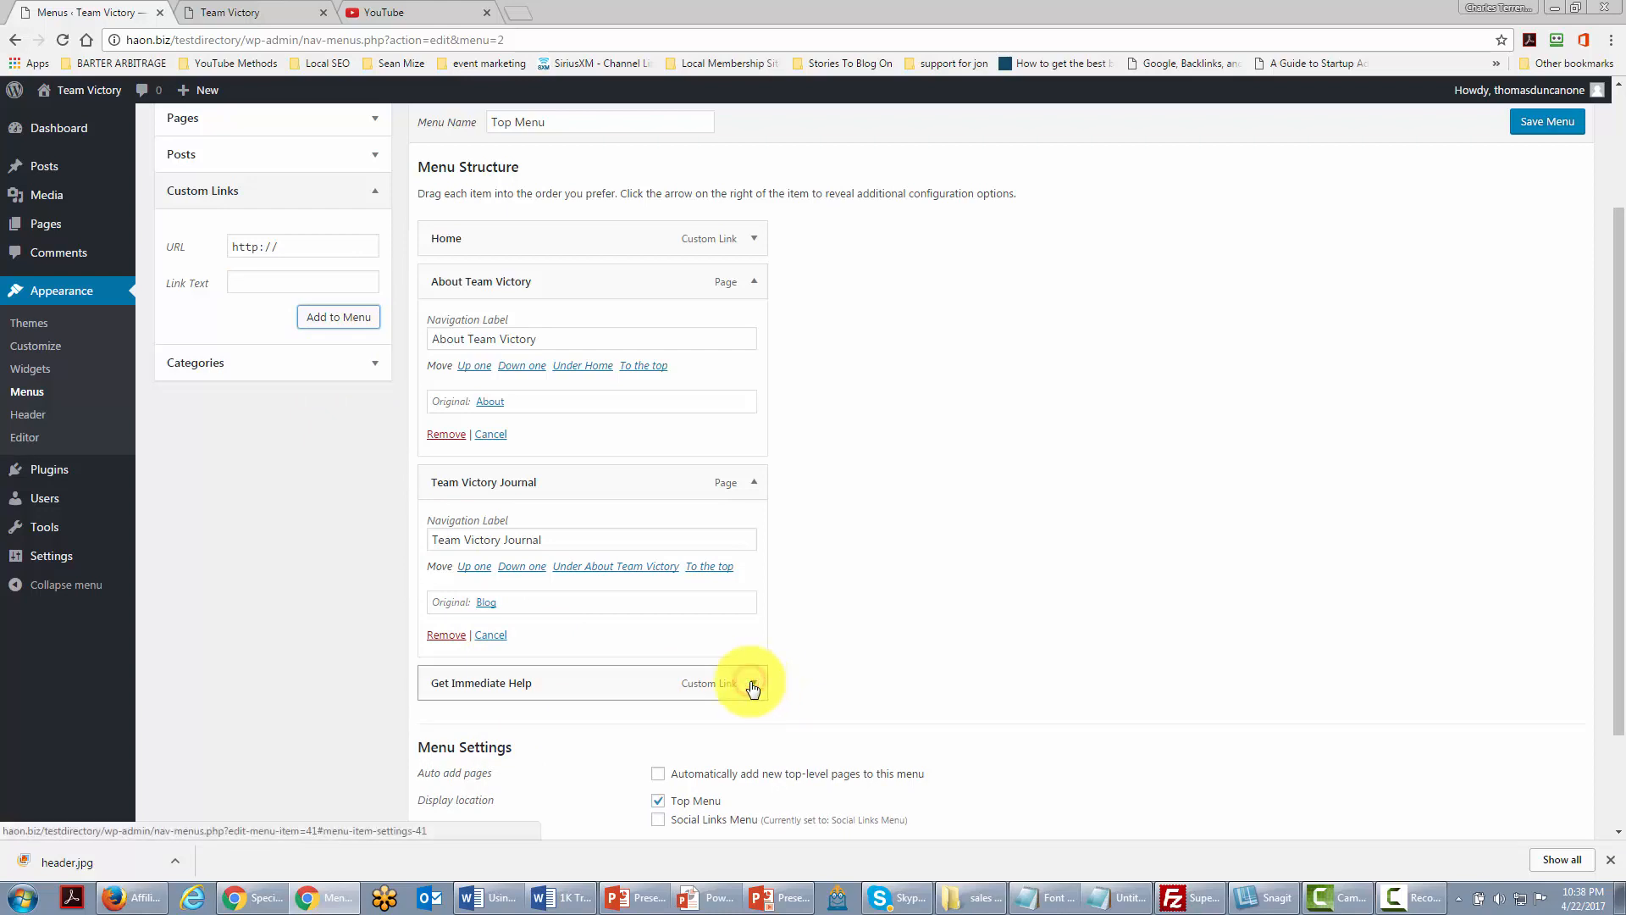
{"action": "scroll", "coordinate": [753, 689], "scroll_direction": "down", "scroll_amount": 1}
{"action": "left_click", "coordinate": [708, 595]}
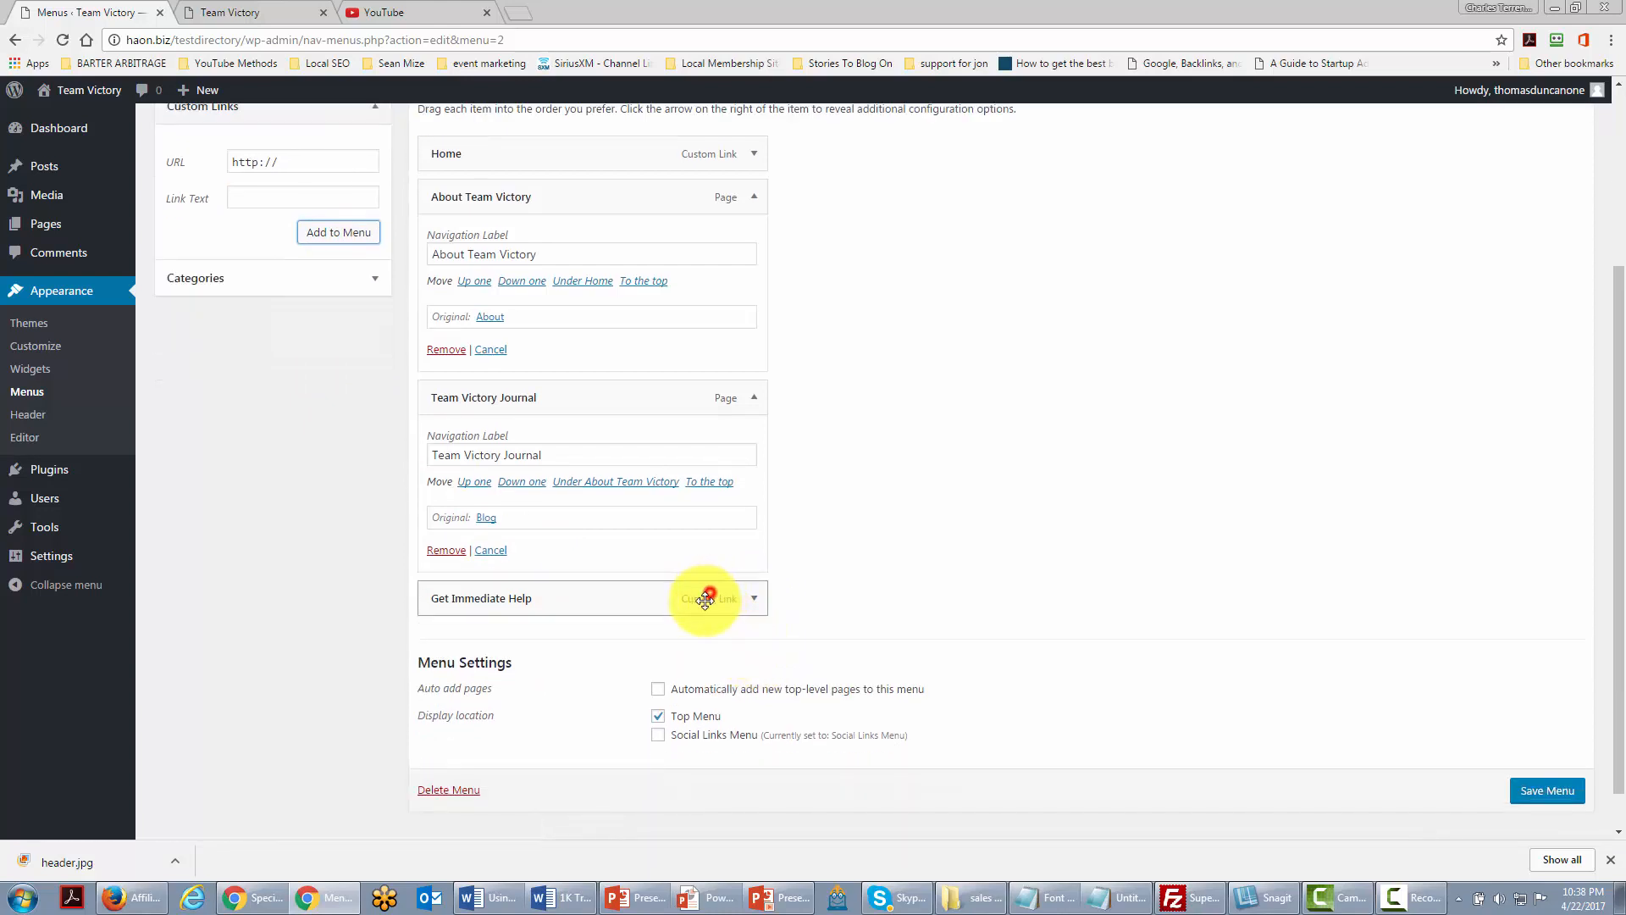
{"action": "left_click", "coordinate": [753, 598]}
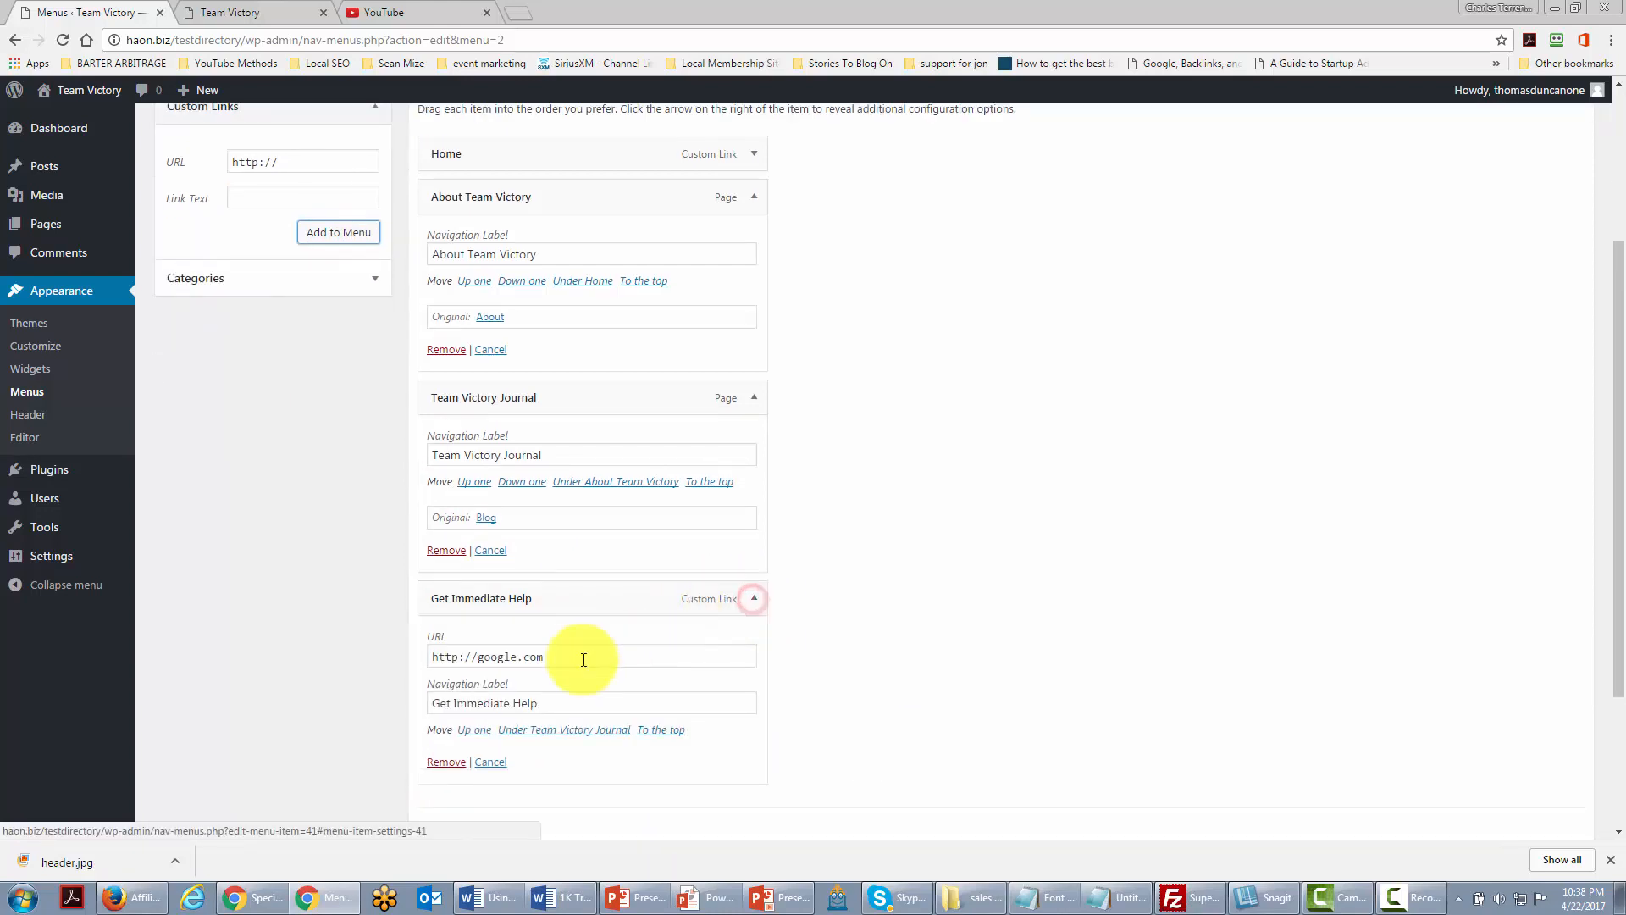
{"action": "left_click", "coordinate": [474, 730]}
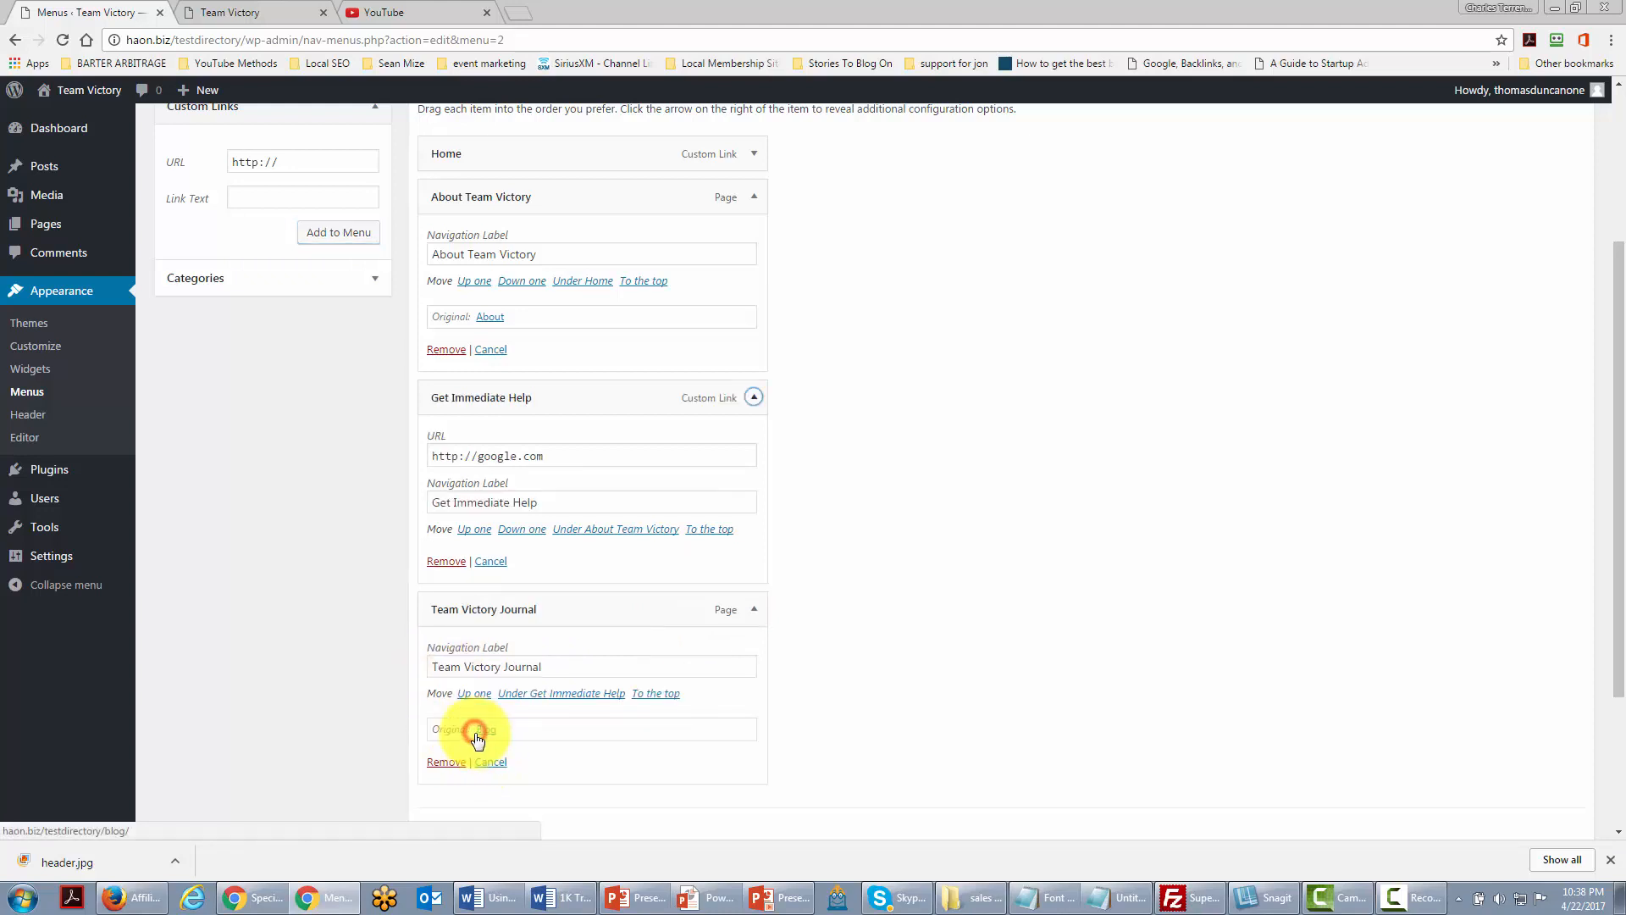
Step: Save the Top Menu and view the site homepage
{"action": "scroll", "coordinate": [930, 701], "scroll_direction": "up", "scroll_amount": 1}
{"action": "scroll", "coordinate": [944, 701], "scroll_direction": "down", "scroll_amount": 3}
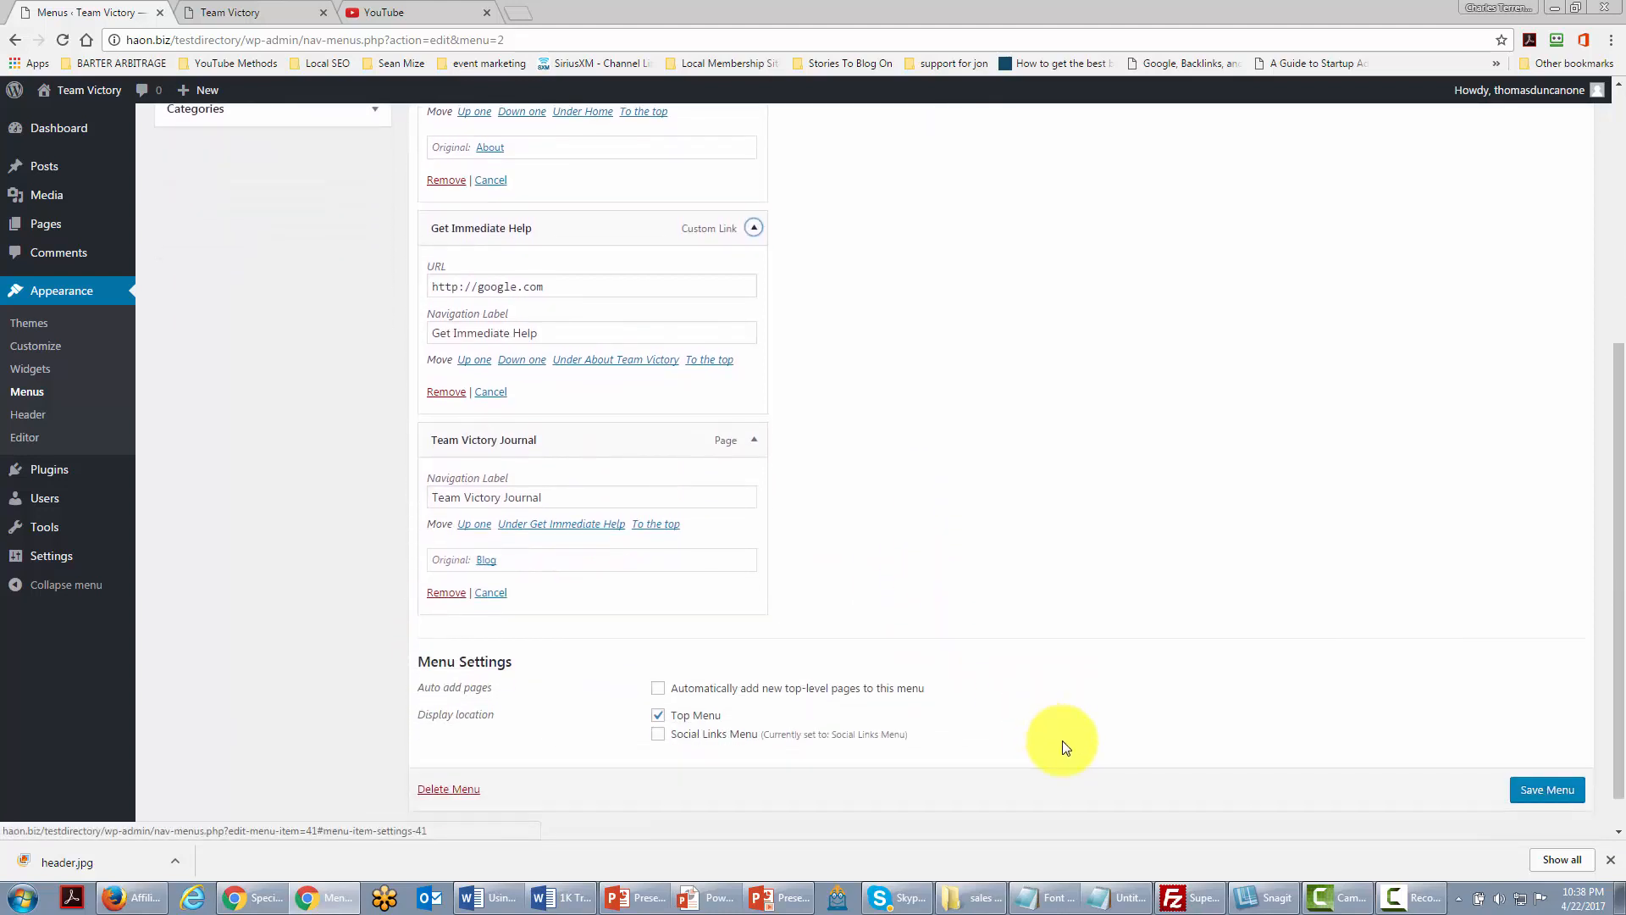
{"action": "left_click", "coordinate": [1527, 746]}
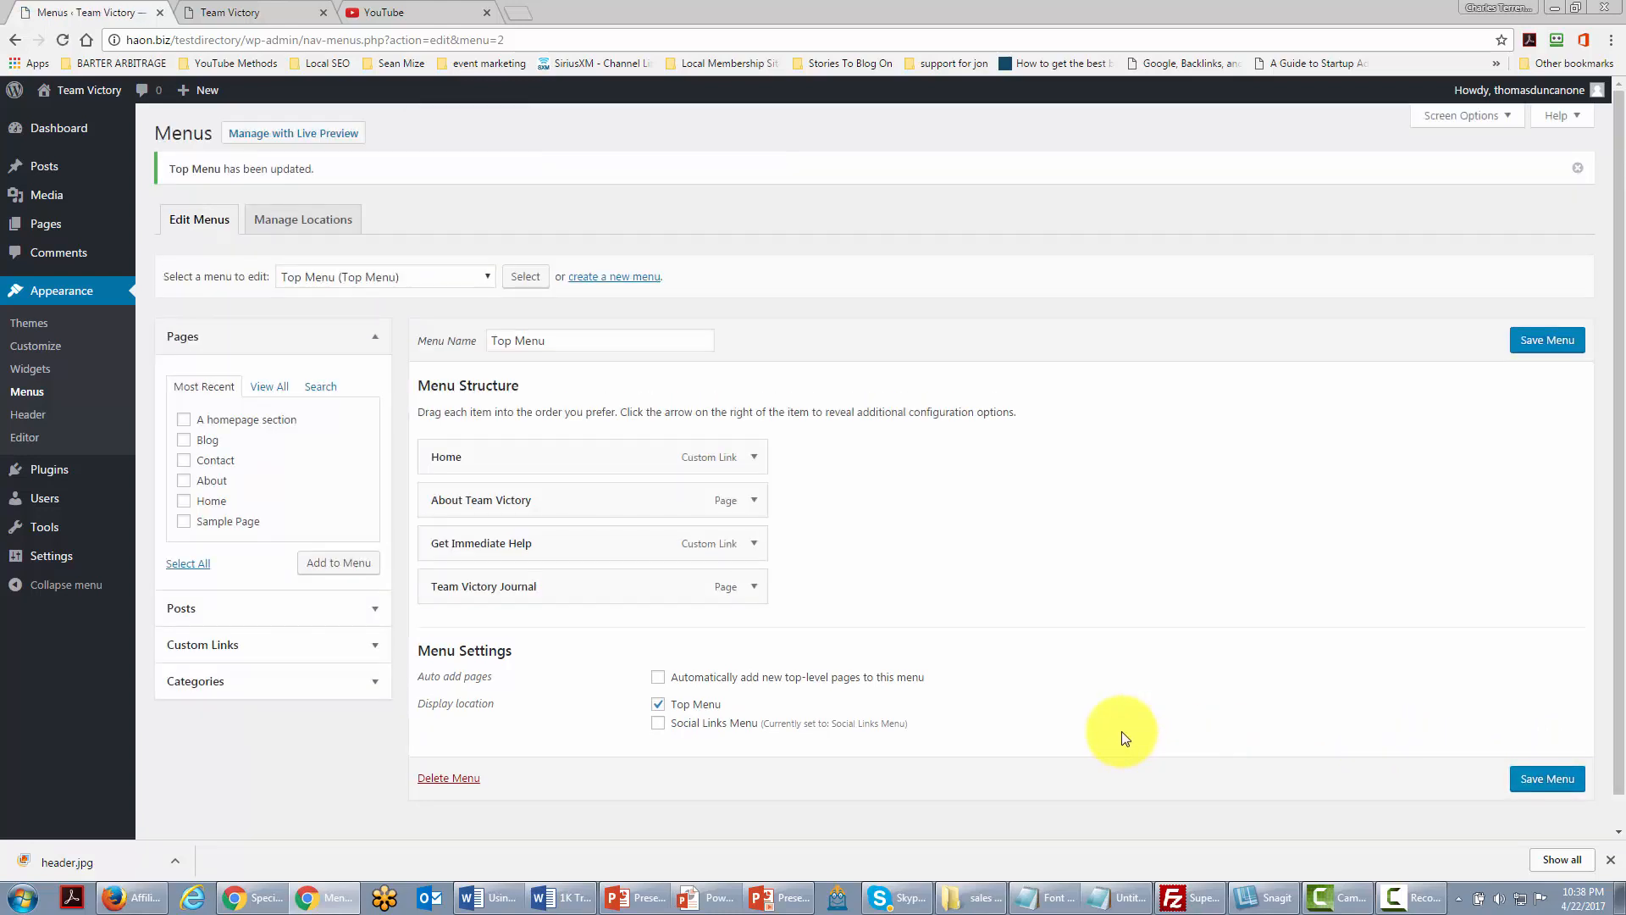
{"action": "left_click", "coordinate": [230, 12]}
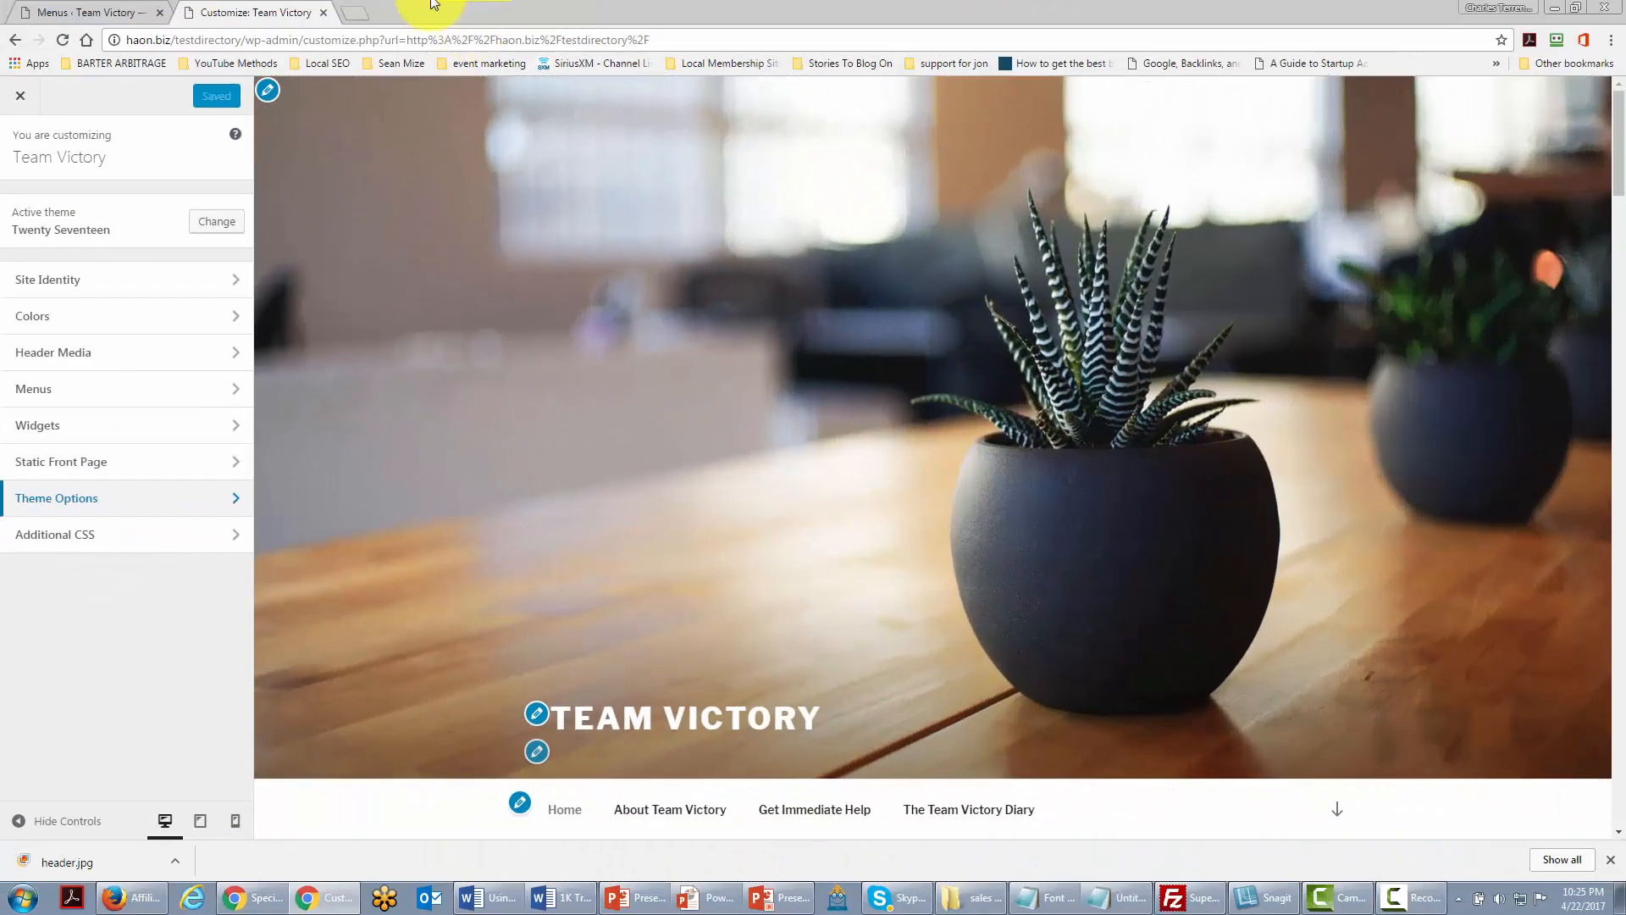
Step: Open the Customizer's Header Media panel and copy the YouTube Growth Strategy video's link
{"action": "left_click", "coordinate": [236, 356]}
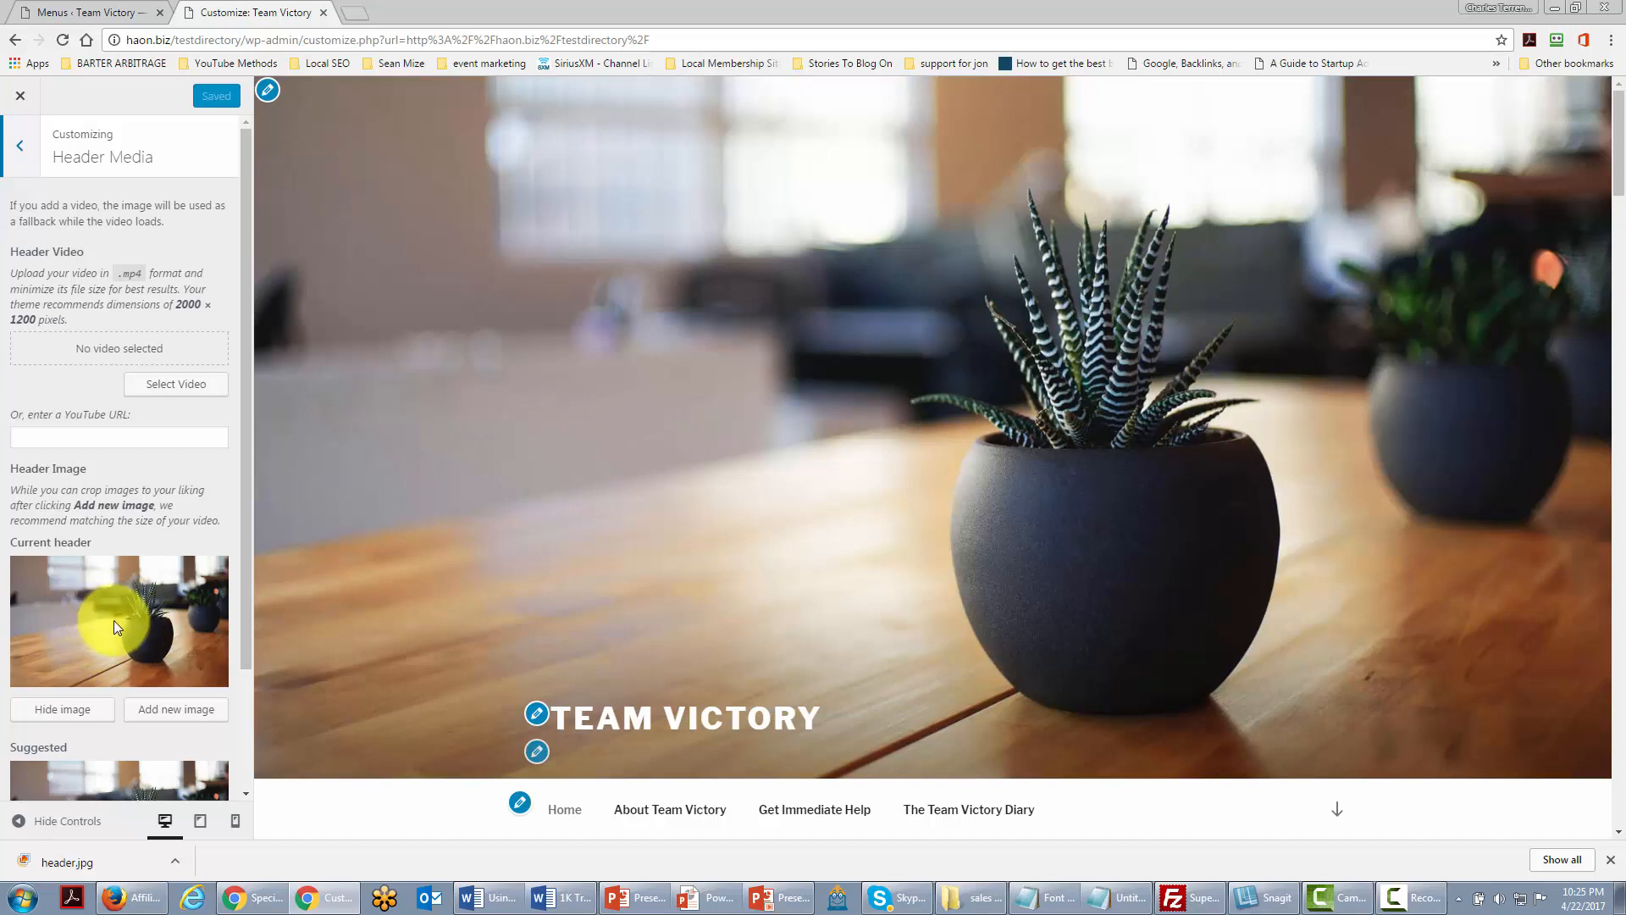
{"action": "scroll", "coordinate": [113, 620], "scroll_direction": "down", "scroll_amount": 2}
{"action": "scroll", "coordinate": [110, 623], "scroll_direction": "up", "scroll_amount": 2}
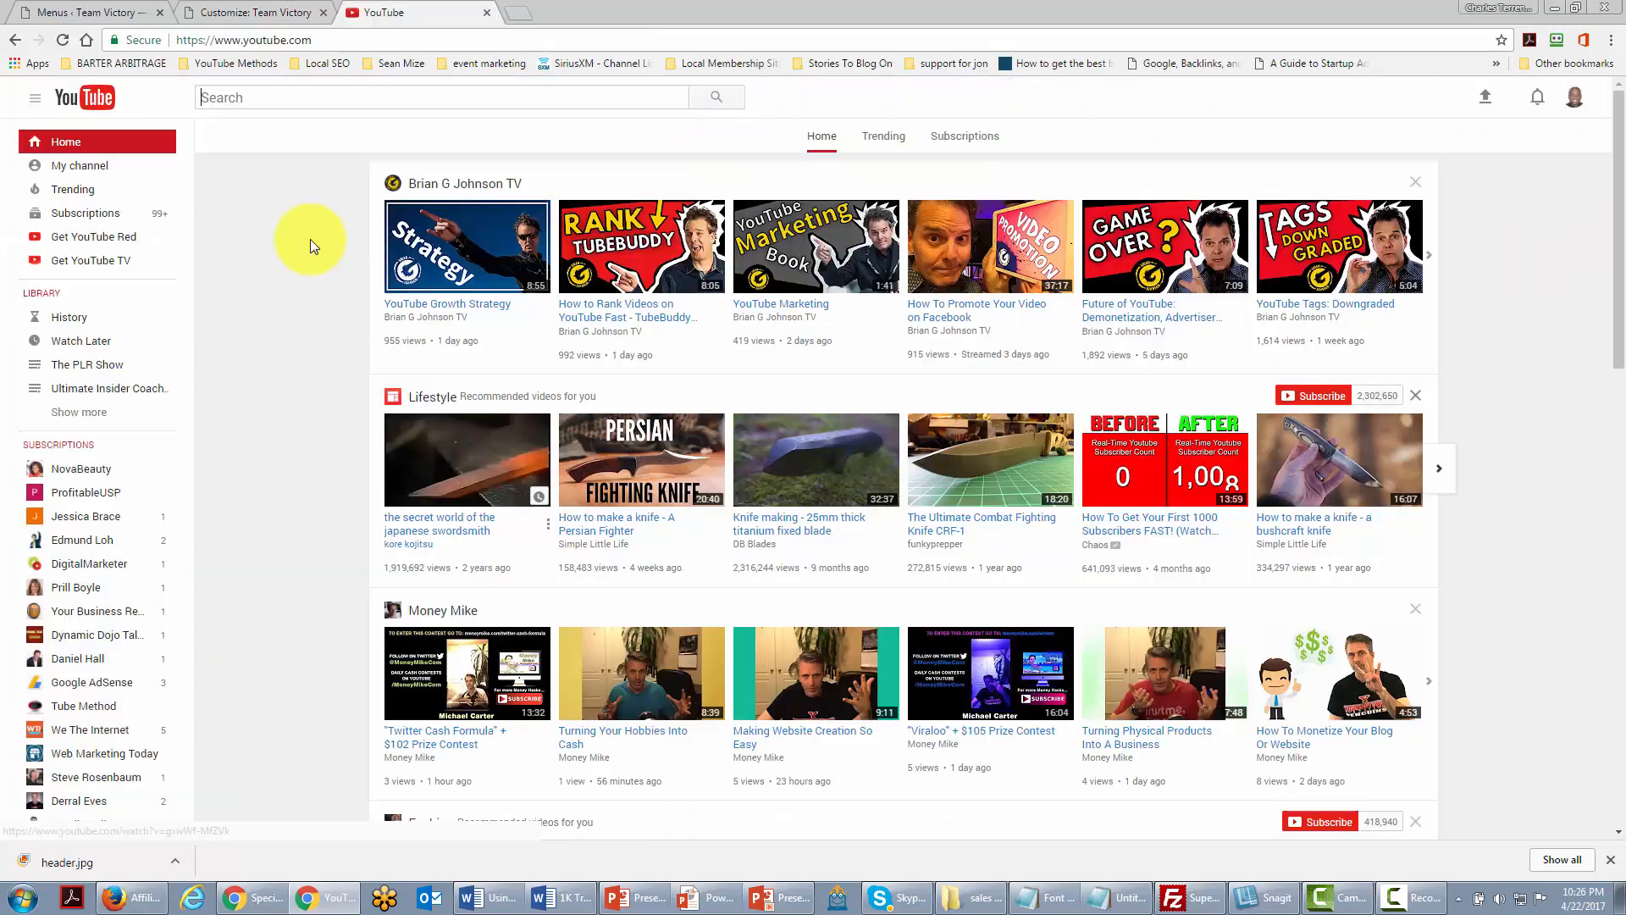
{"action": "right_click", "coordinate": [472, 303]}
{"action": "left_click", "coordinate": [523, 403]}
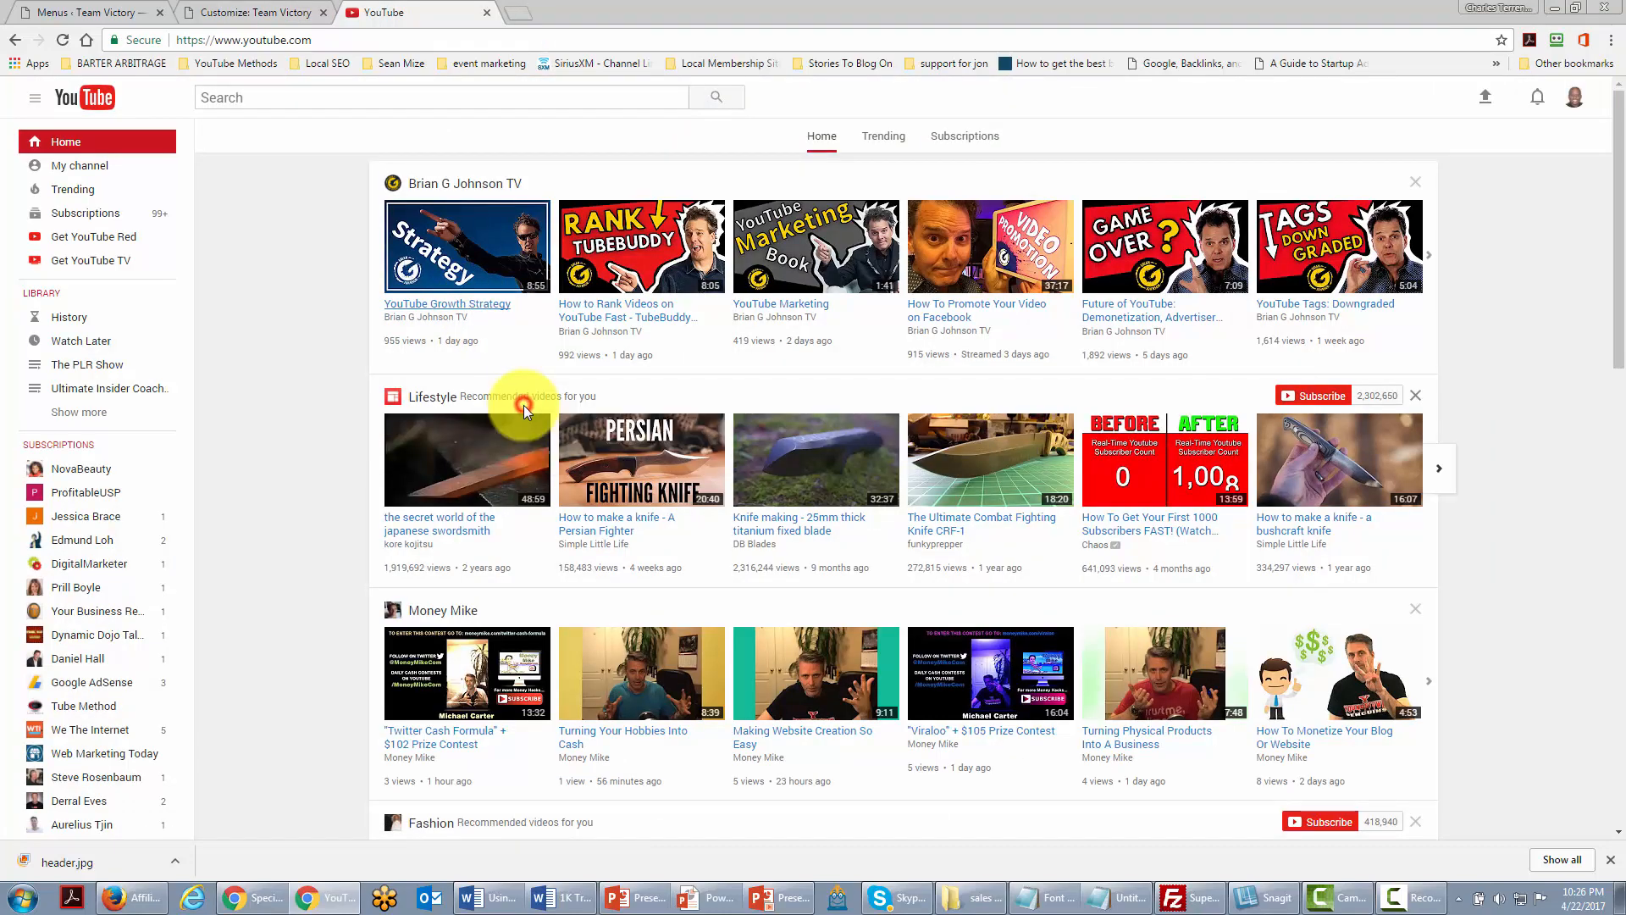
Step: Paste the copied YouTube link into the header video URL field and Save & Publish
{"action": "left_click", "coordinate": [107, 13]}
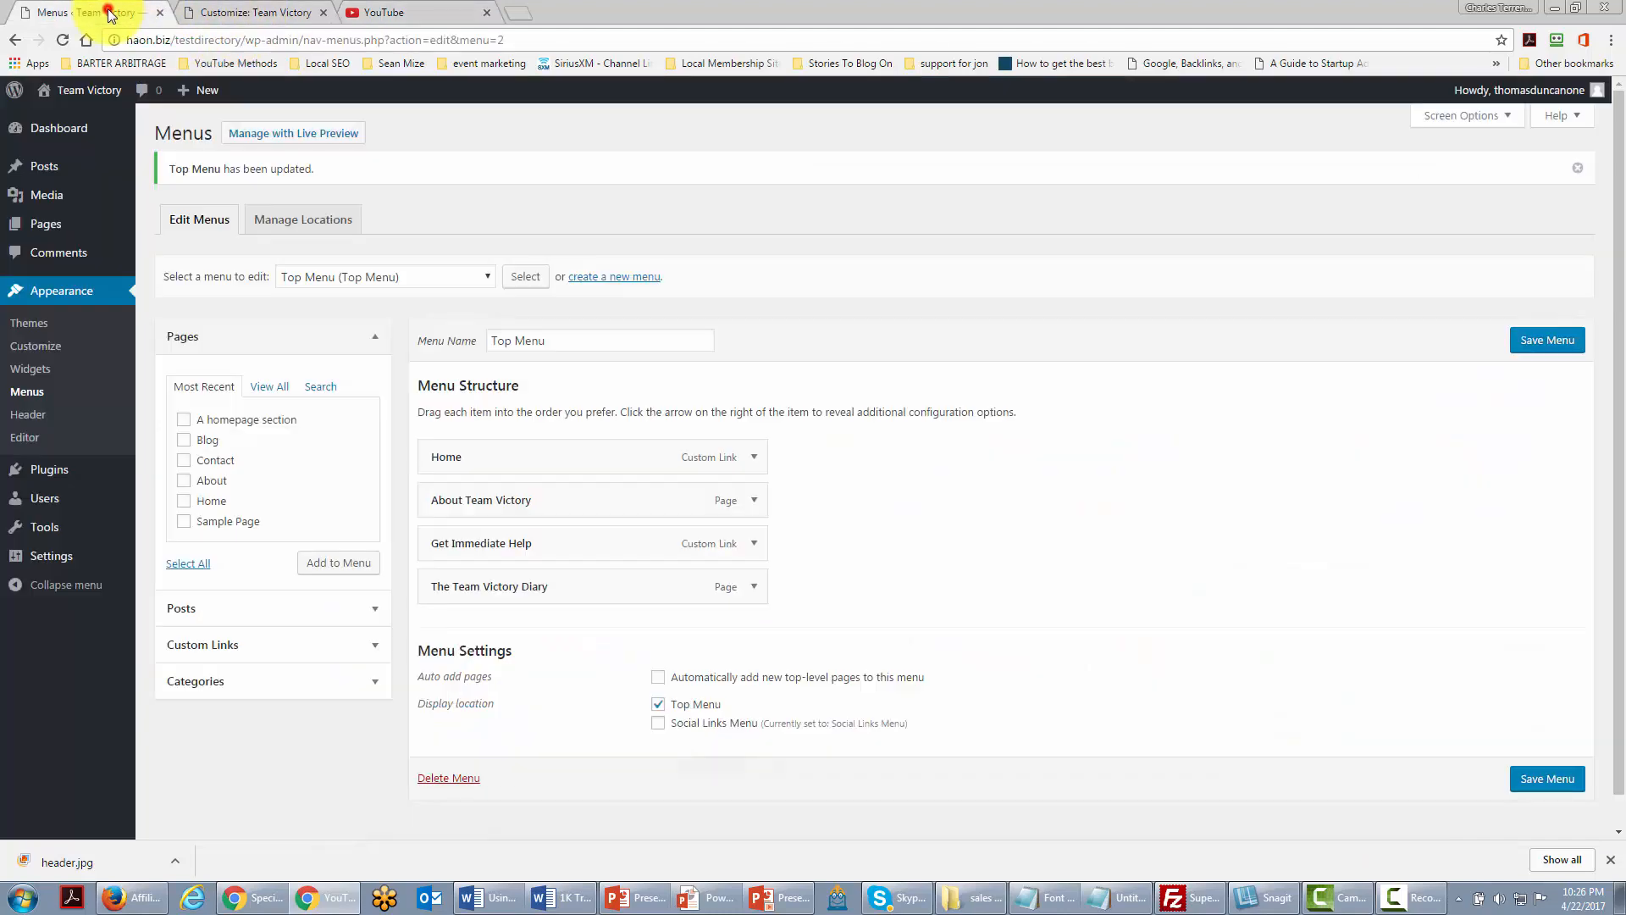
{"action": "left_click", "coordinate": [201, 16]}
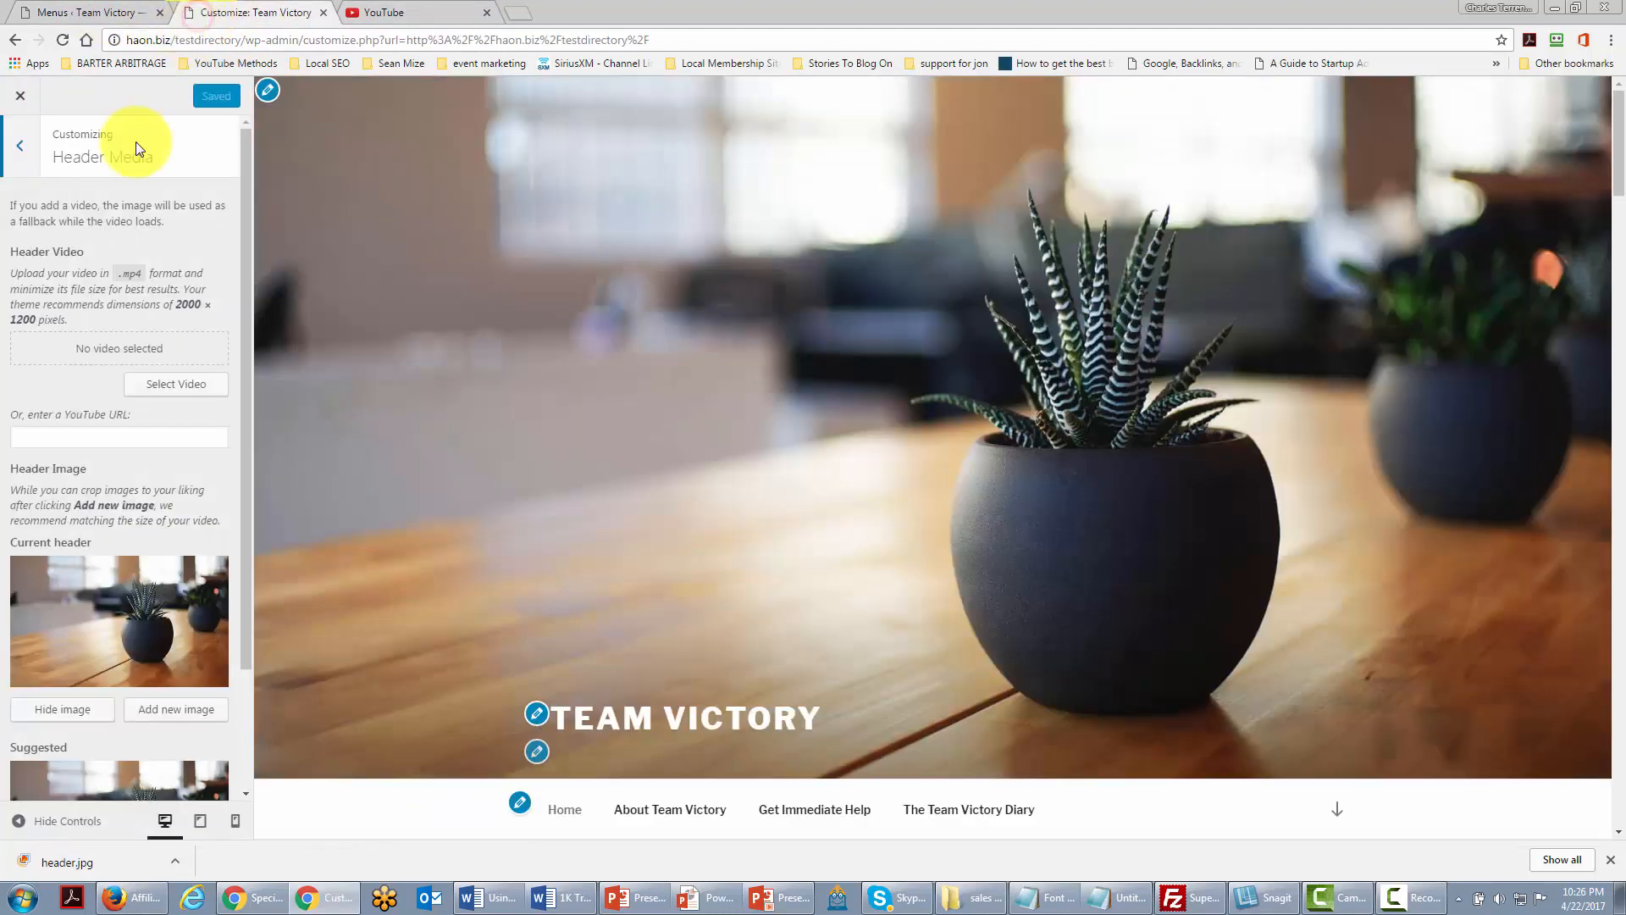
{"action": "left_click", "coordinate": [60, 437]}
{"action": "right_click", "coordinate": [76, 438]}
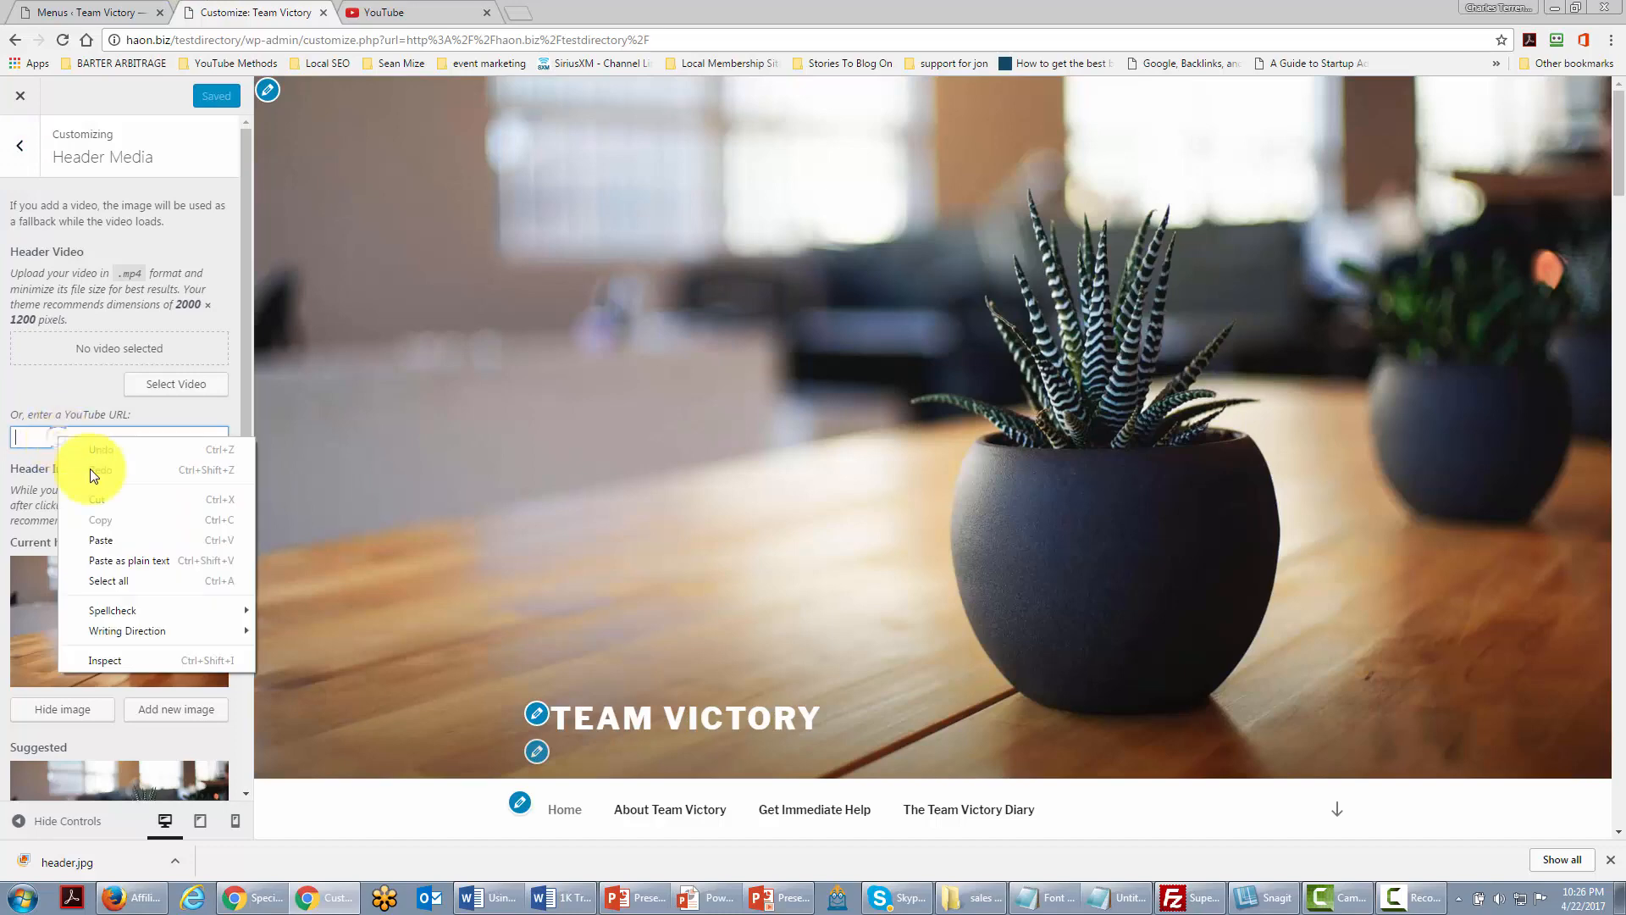
{"action": "left_click", "coordinate": [102, 536]}
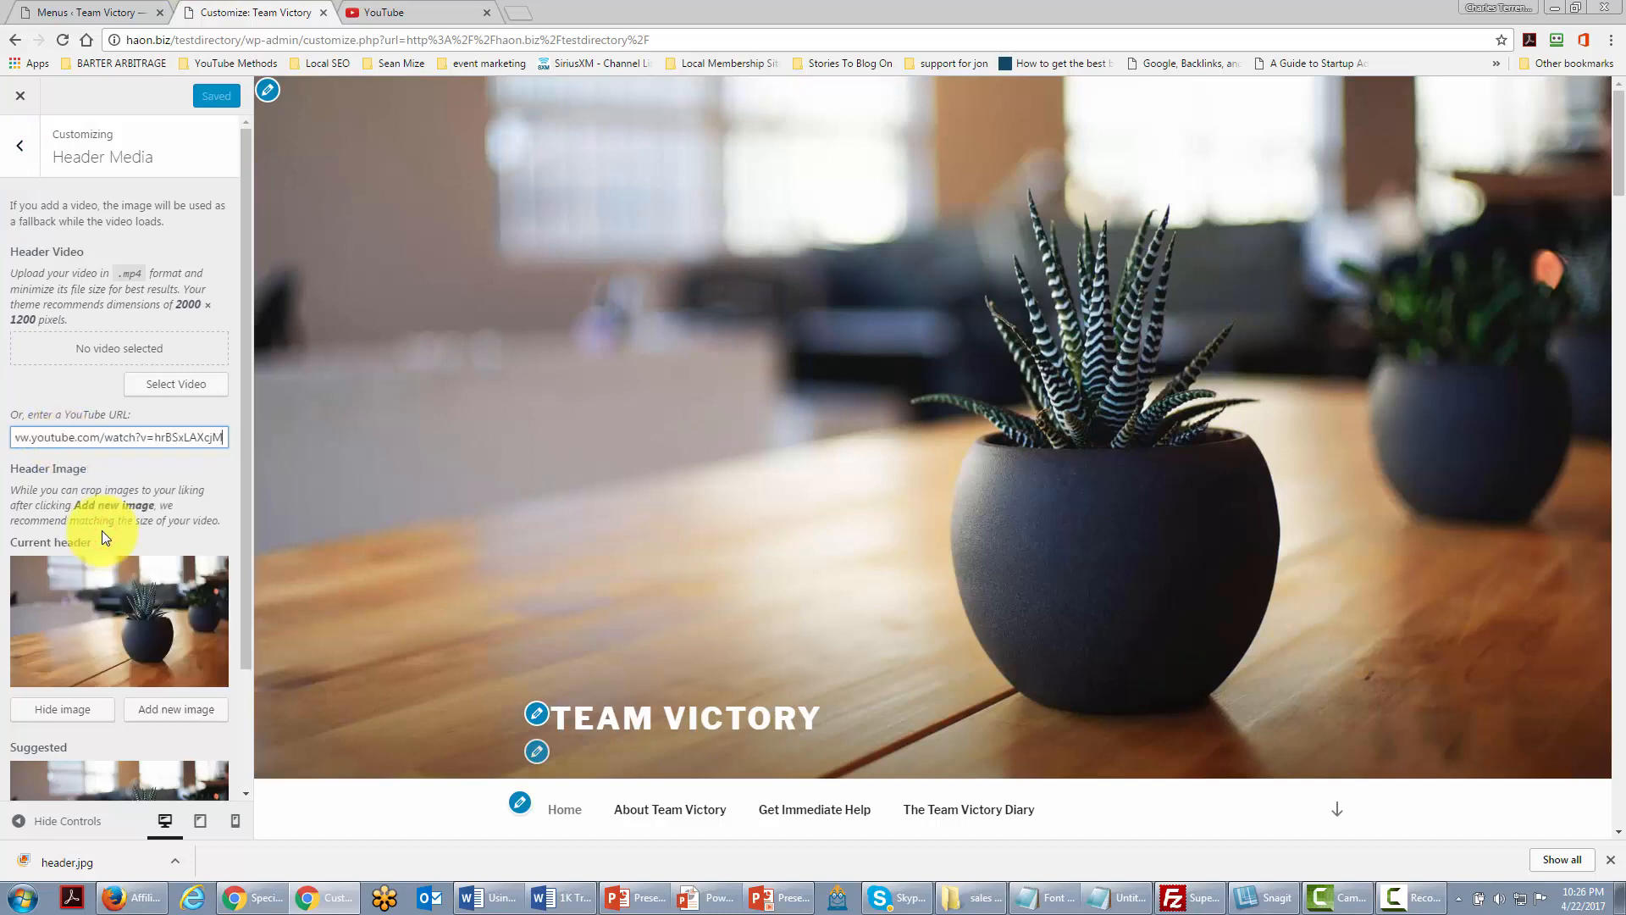
{"action": "left_click", "coordinate": [198, 468]}
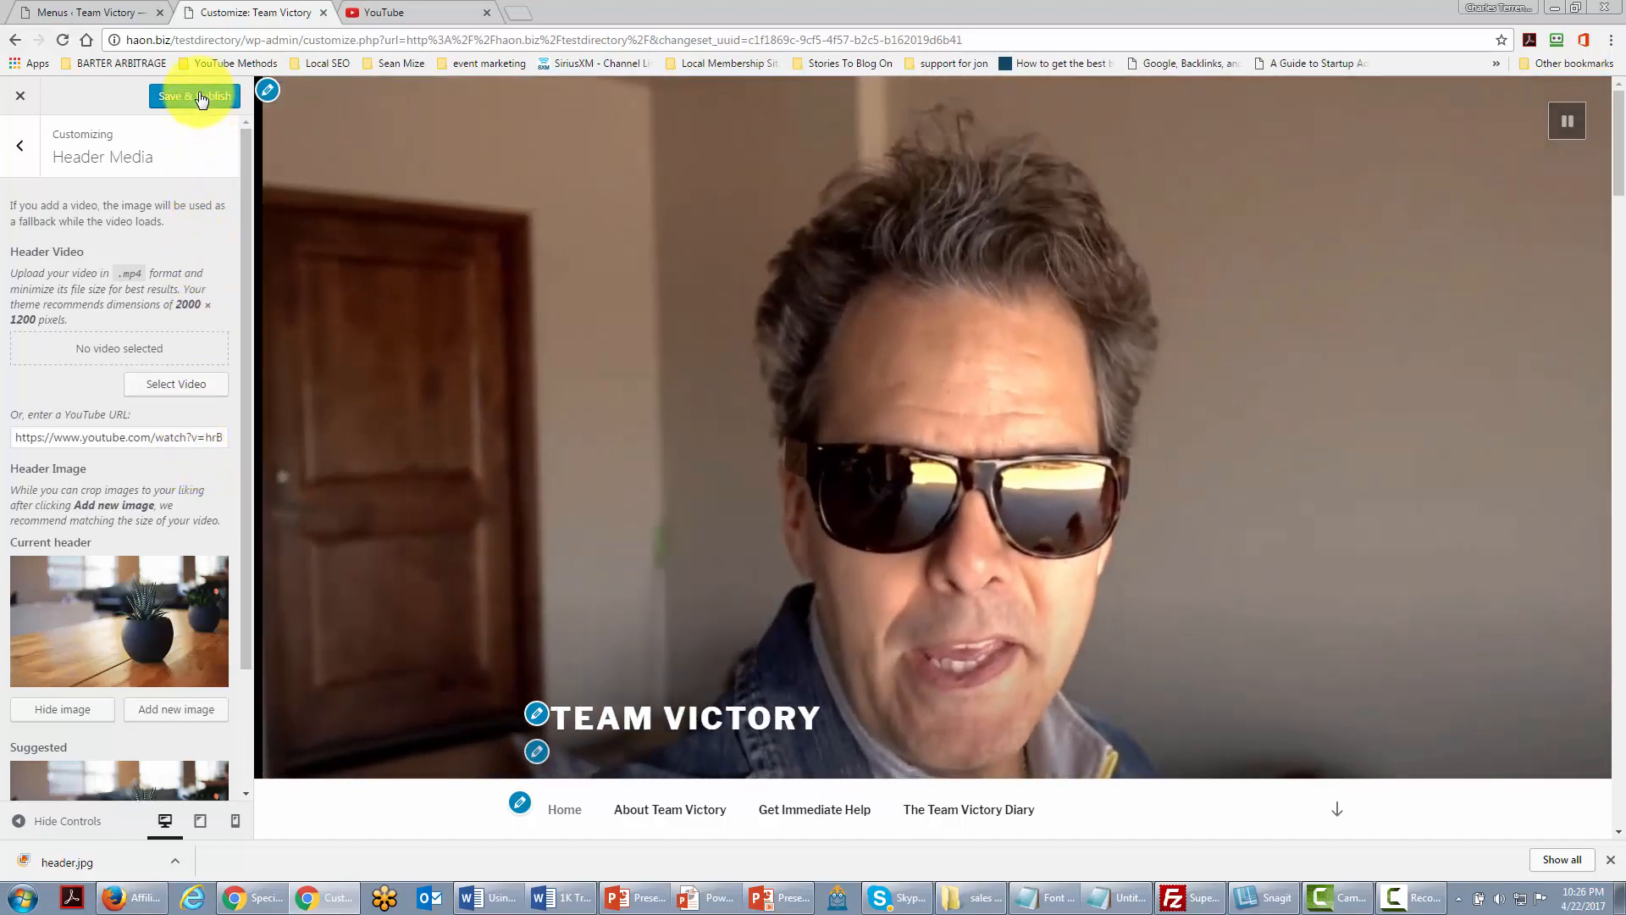
{"action": "left_click", "coordinate": [199, 96]}
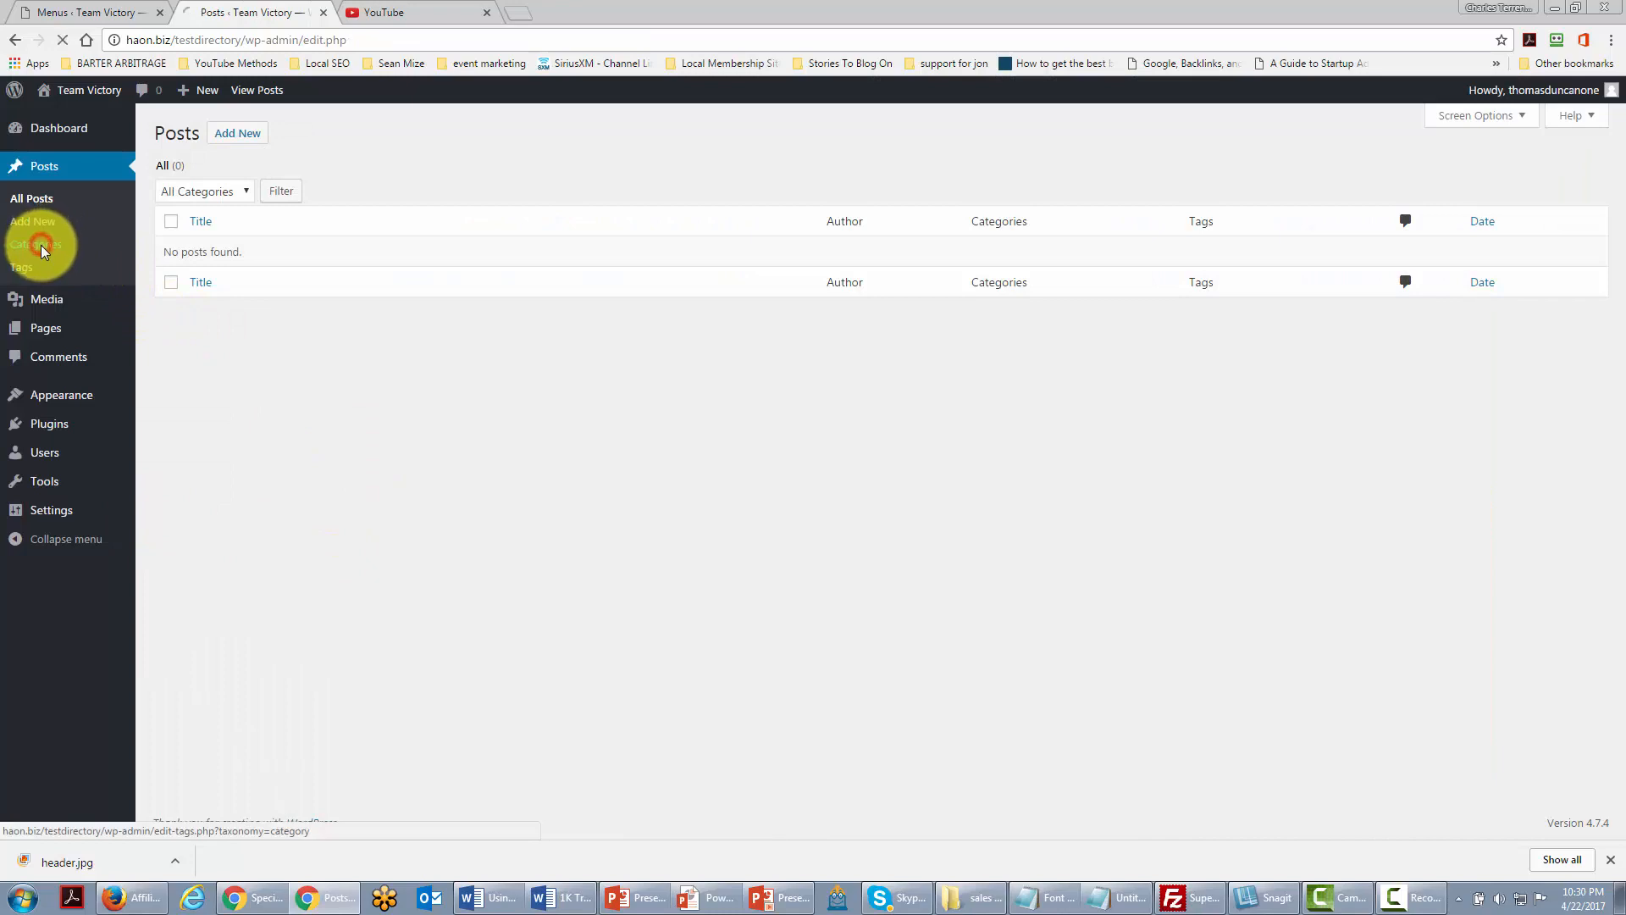
Step: Edit Uncategorized under Posts > Categories: name Team Victory, slug victory, then update
{"action": "left_click", "coordinate": [41, 246]}
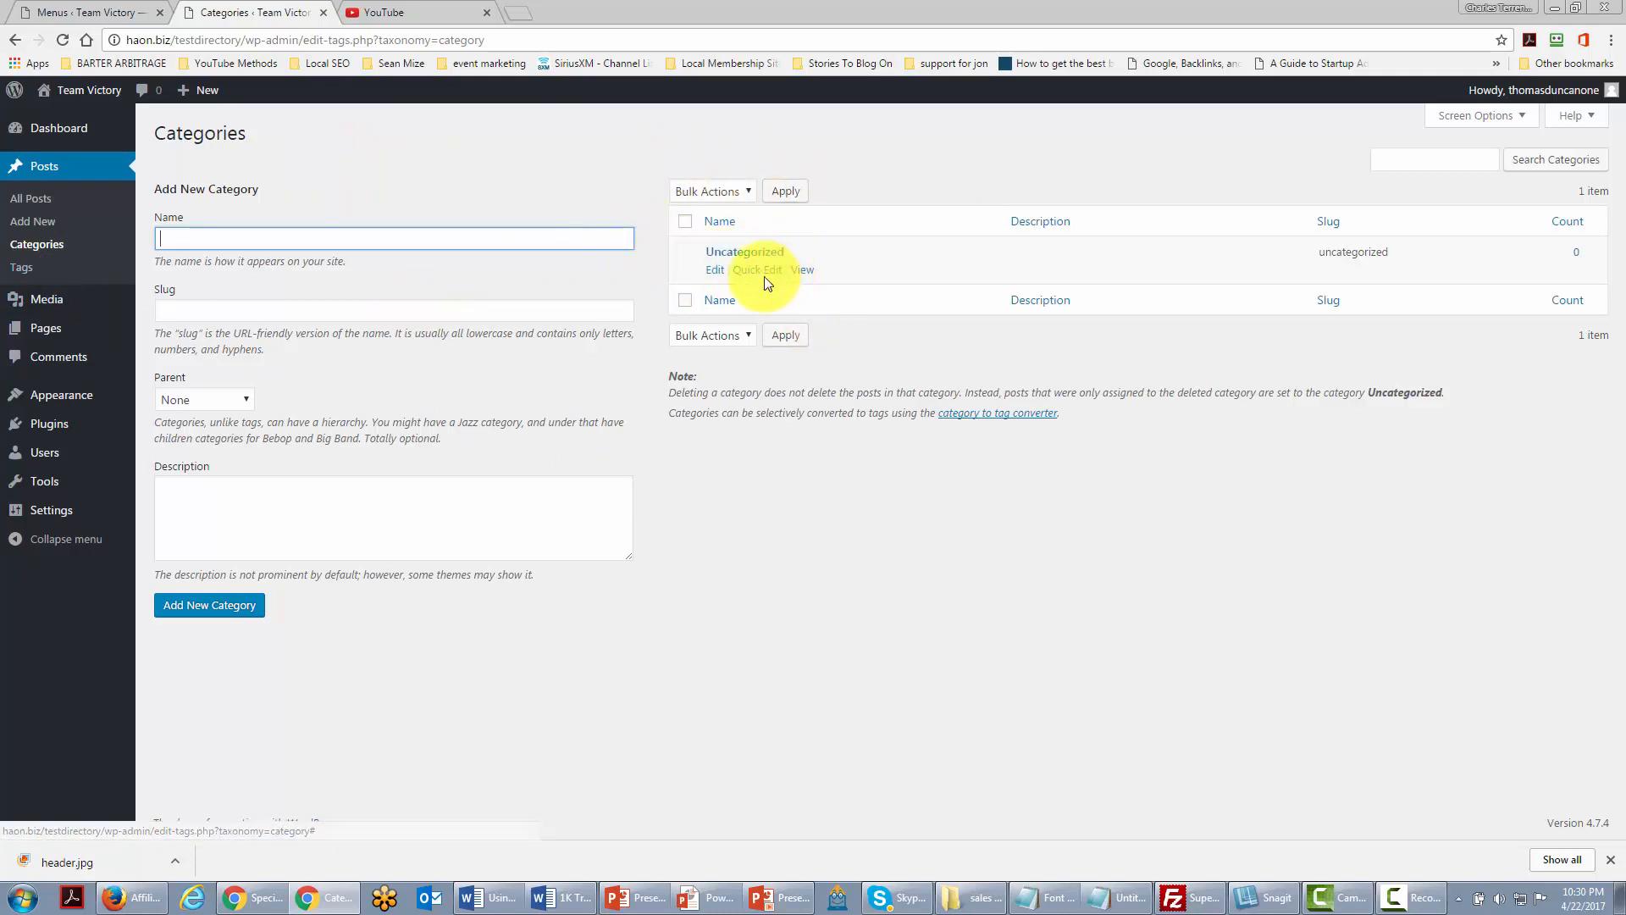
{"action": "left_click", "coordinate": [714, 270]}
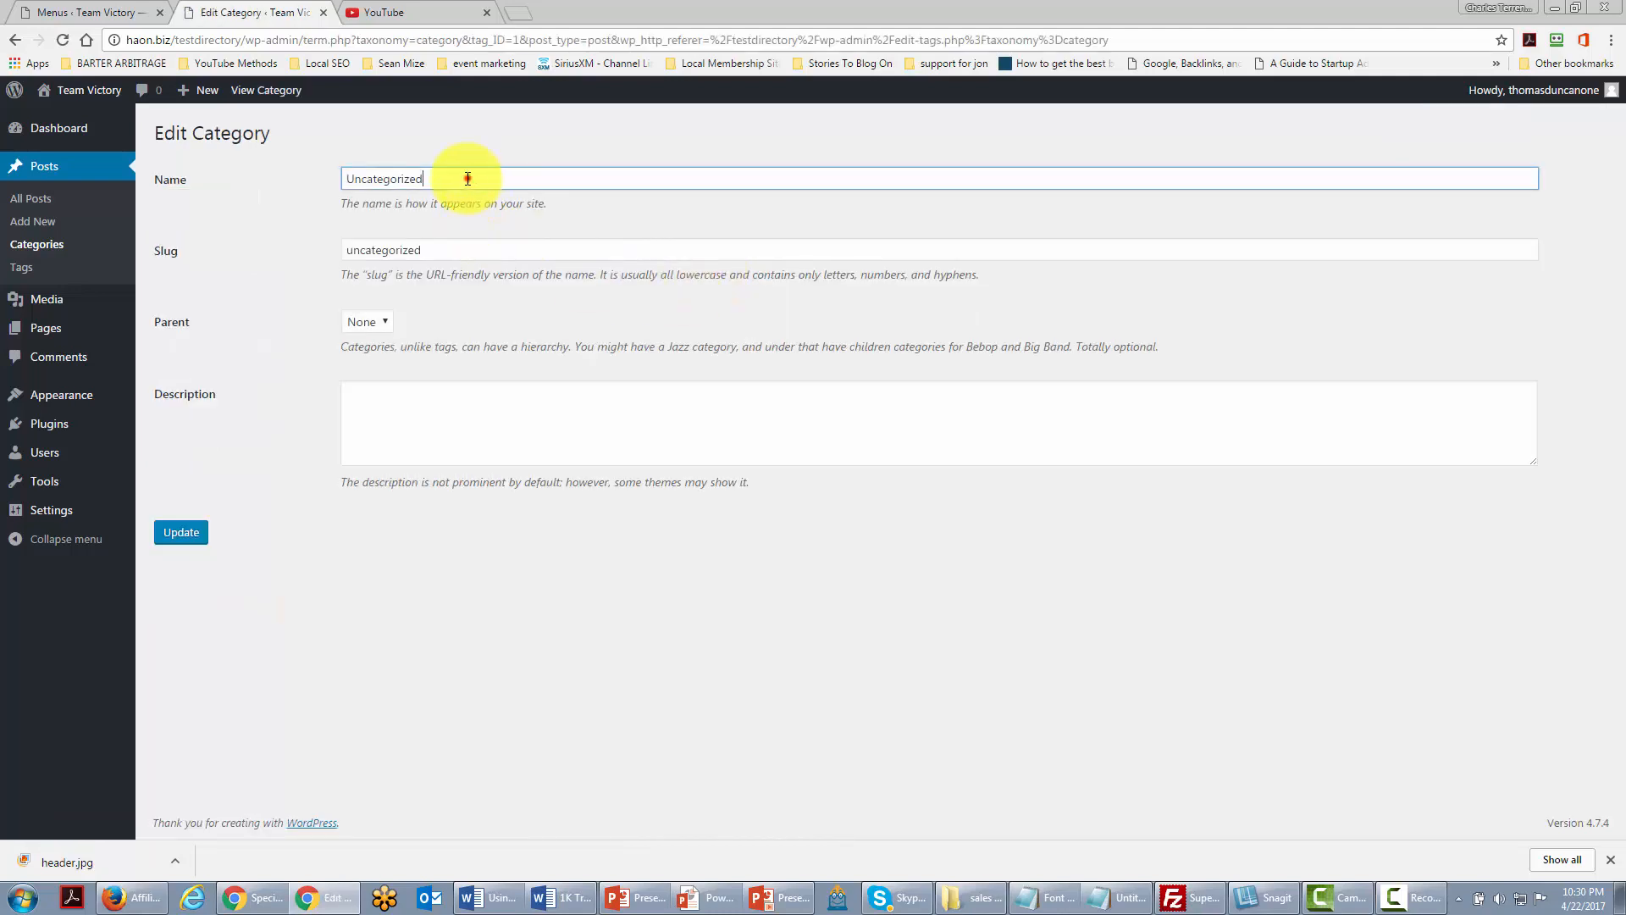
{"action": "double_click", "coordinate": [467, 175]}
{"action": "type", "text": "Team Victory"}
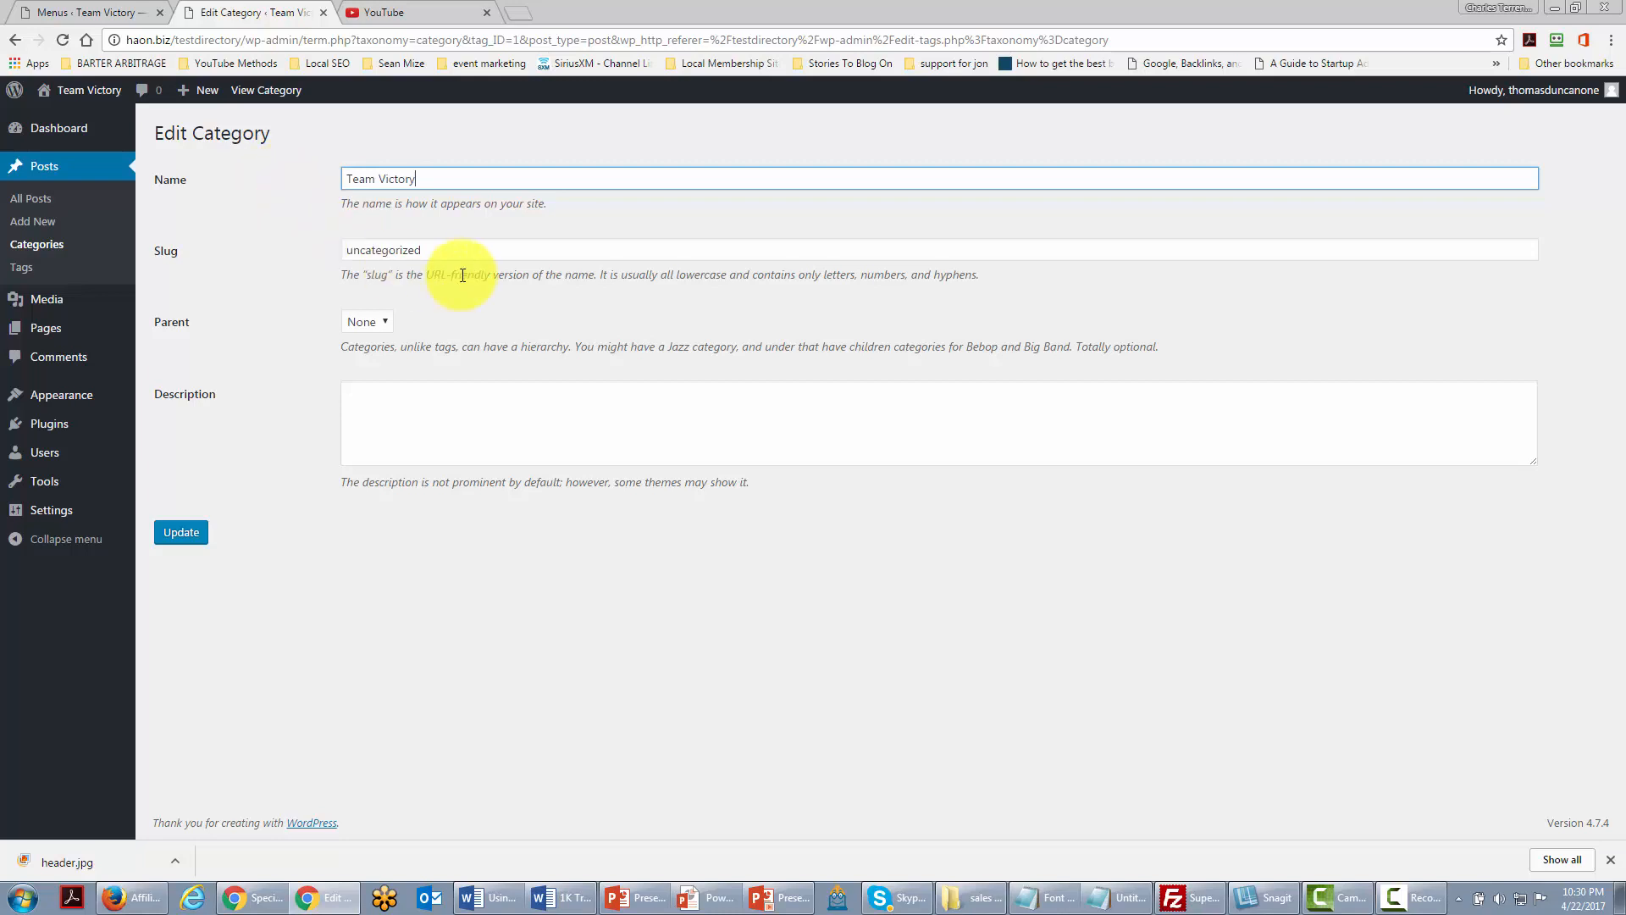
{"action": "double_click", "coordinate": [476, 250]}
{"action": "type", "text": "victory"}
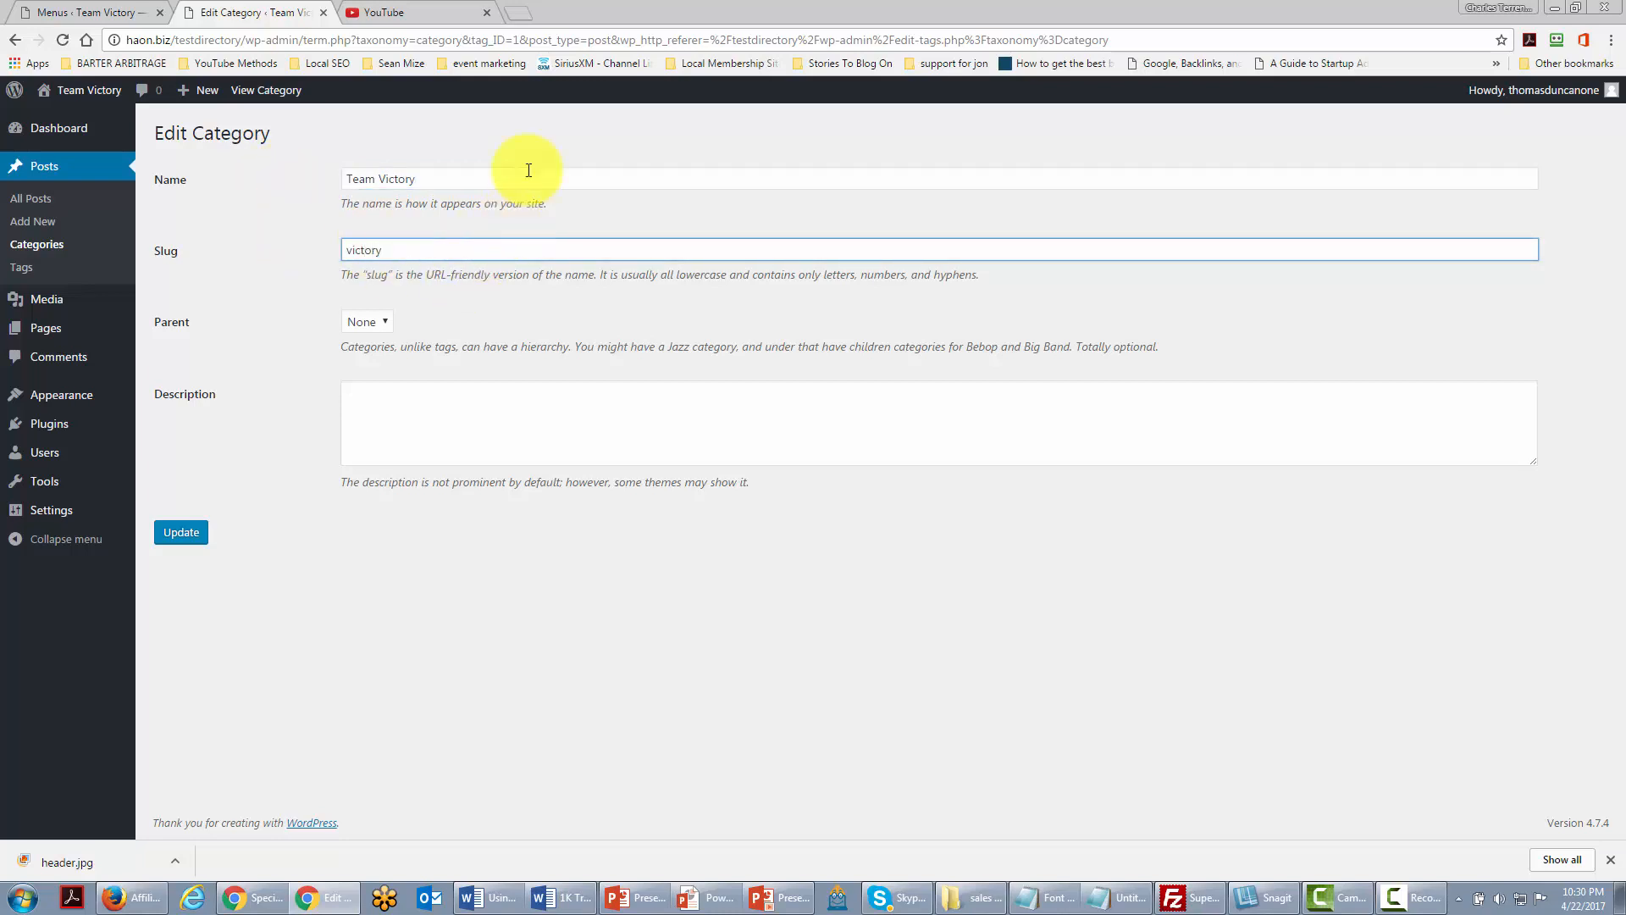
{"action": "left_click", "coordinate": [192, 540]}
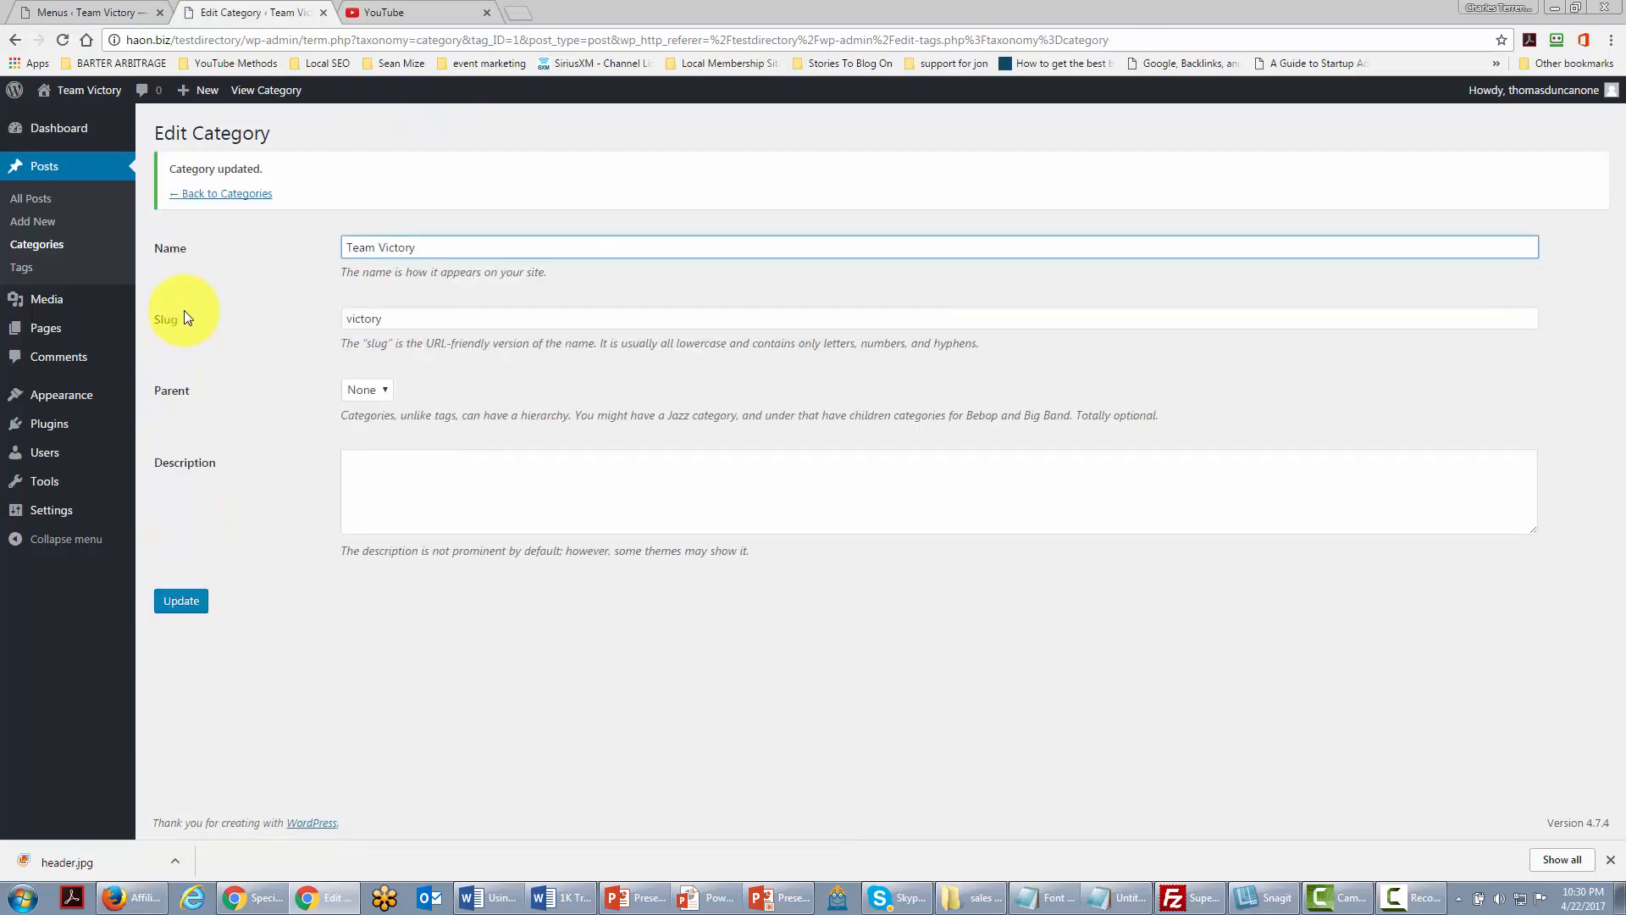
{"action": "left_click", "coordinate": [212, 194]}
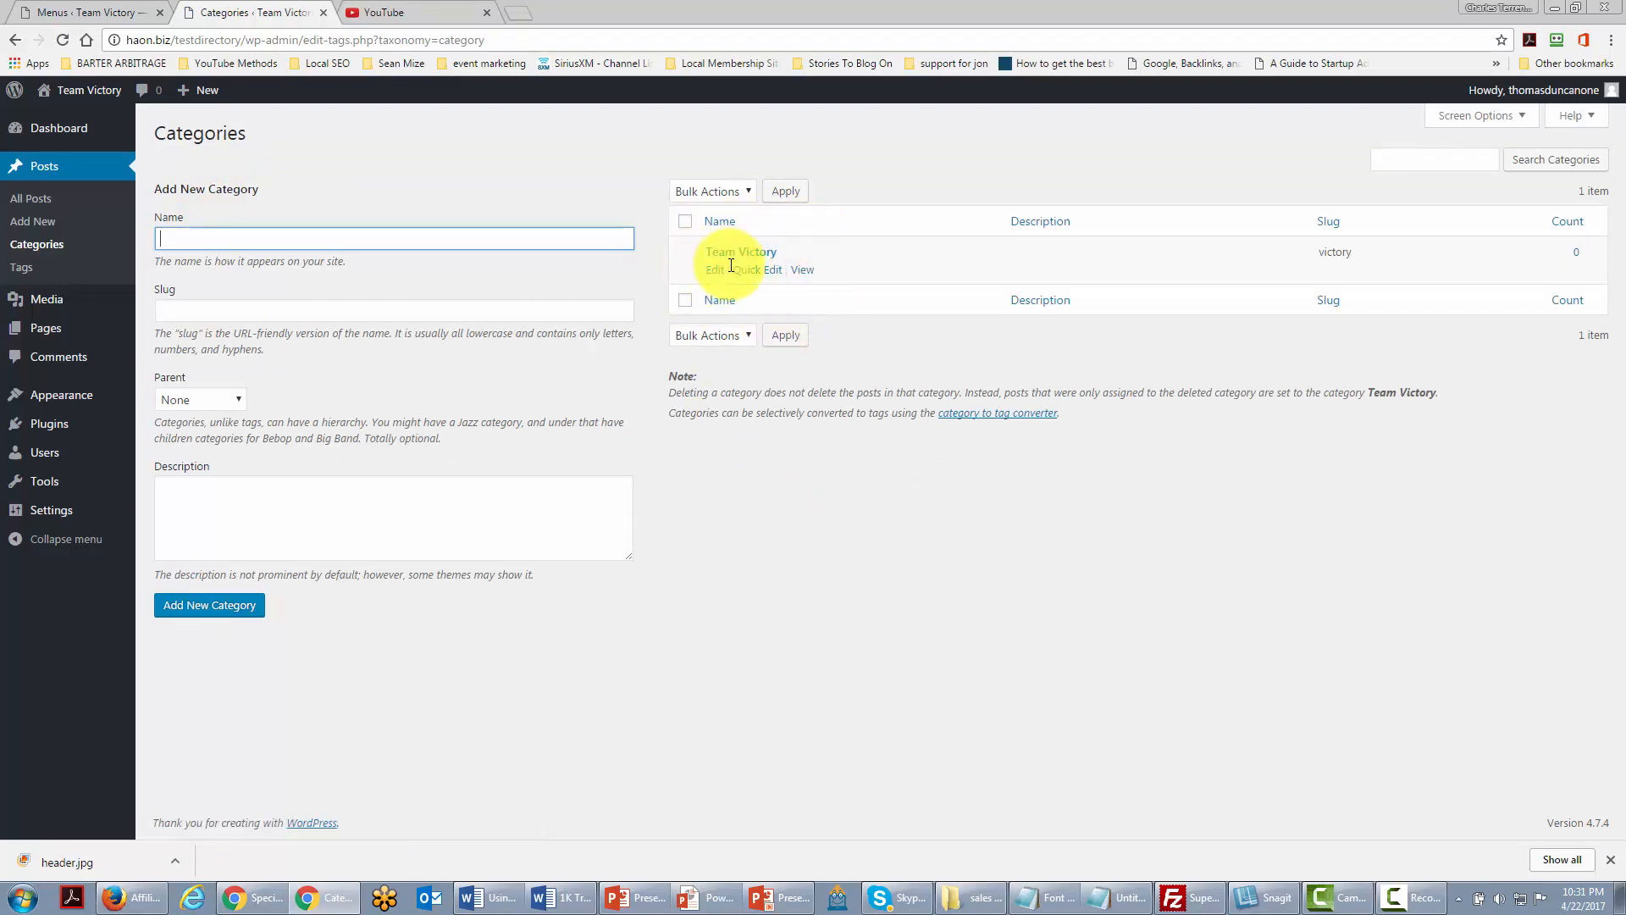
Step: Open the Writing settings page from the Settings menu
{"action": "mouse_move", "coordinate": [52, 513]}
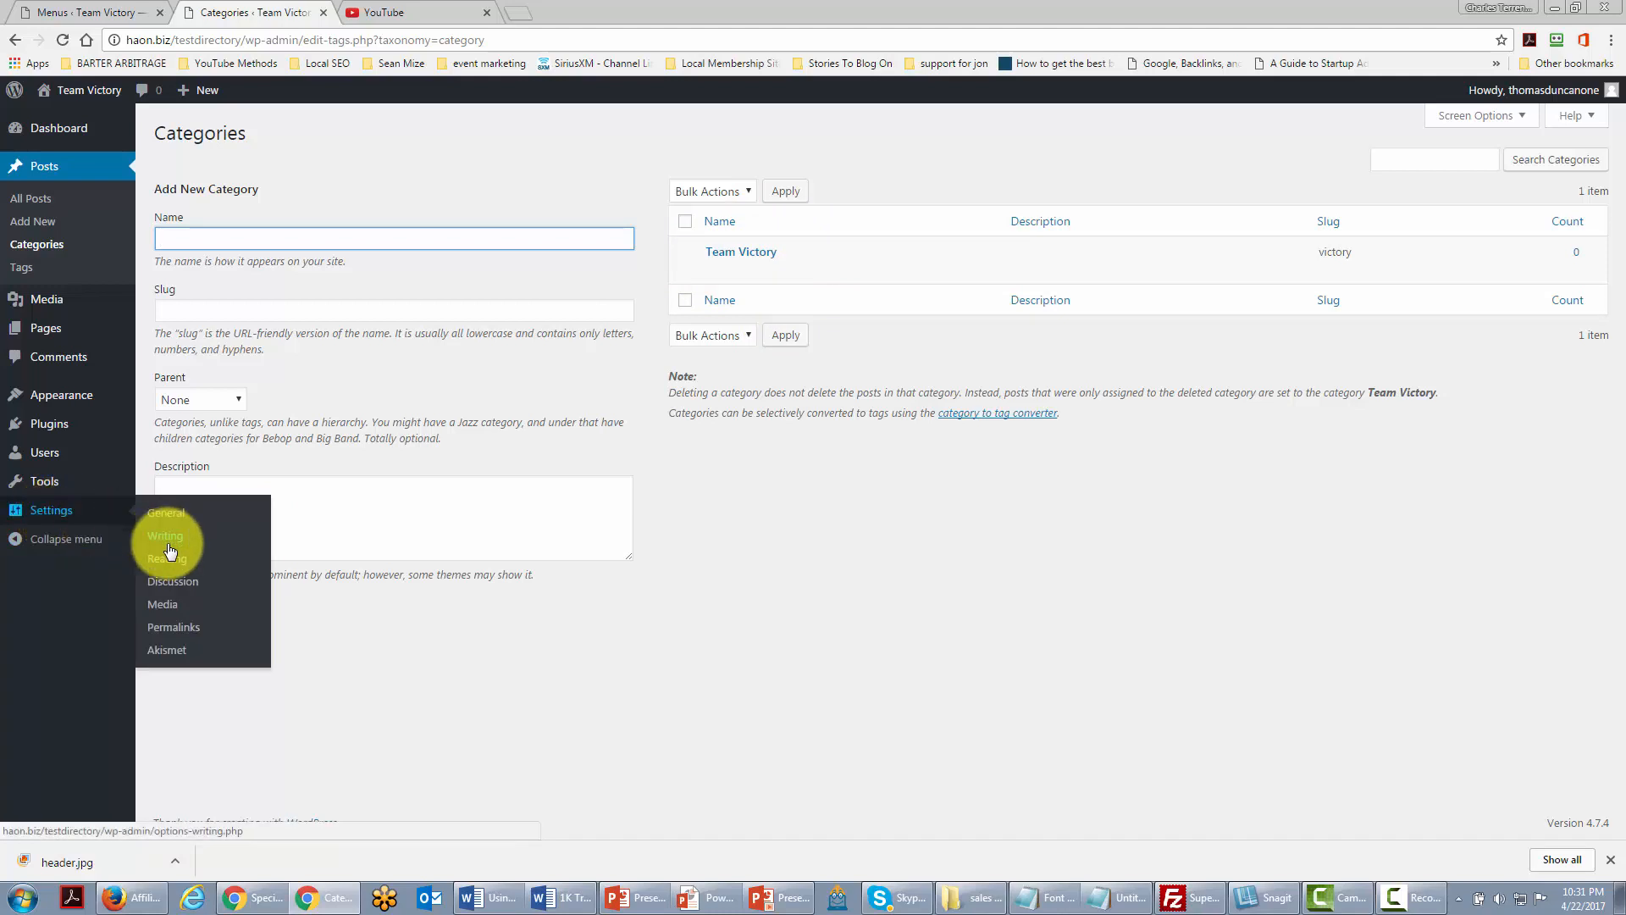
{"action": "left_click", "coordinate": [169, 539]}
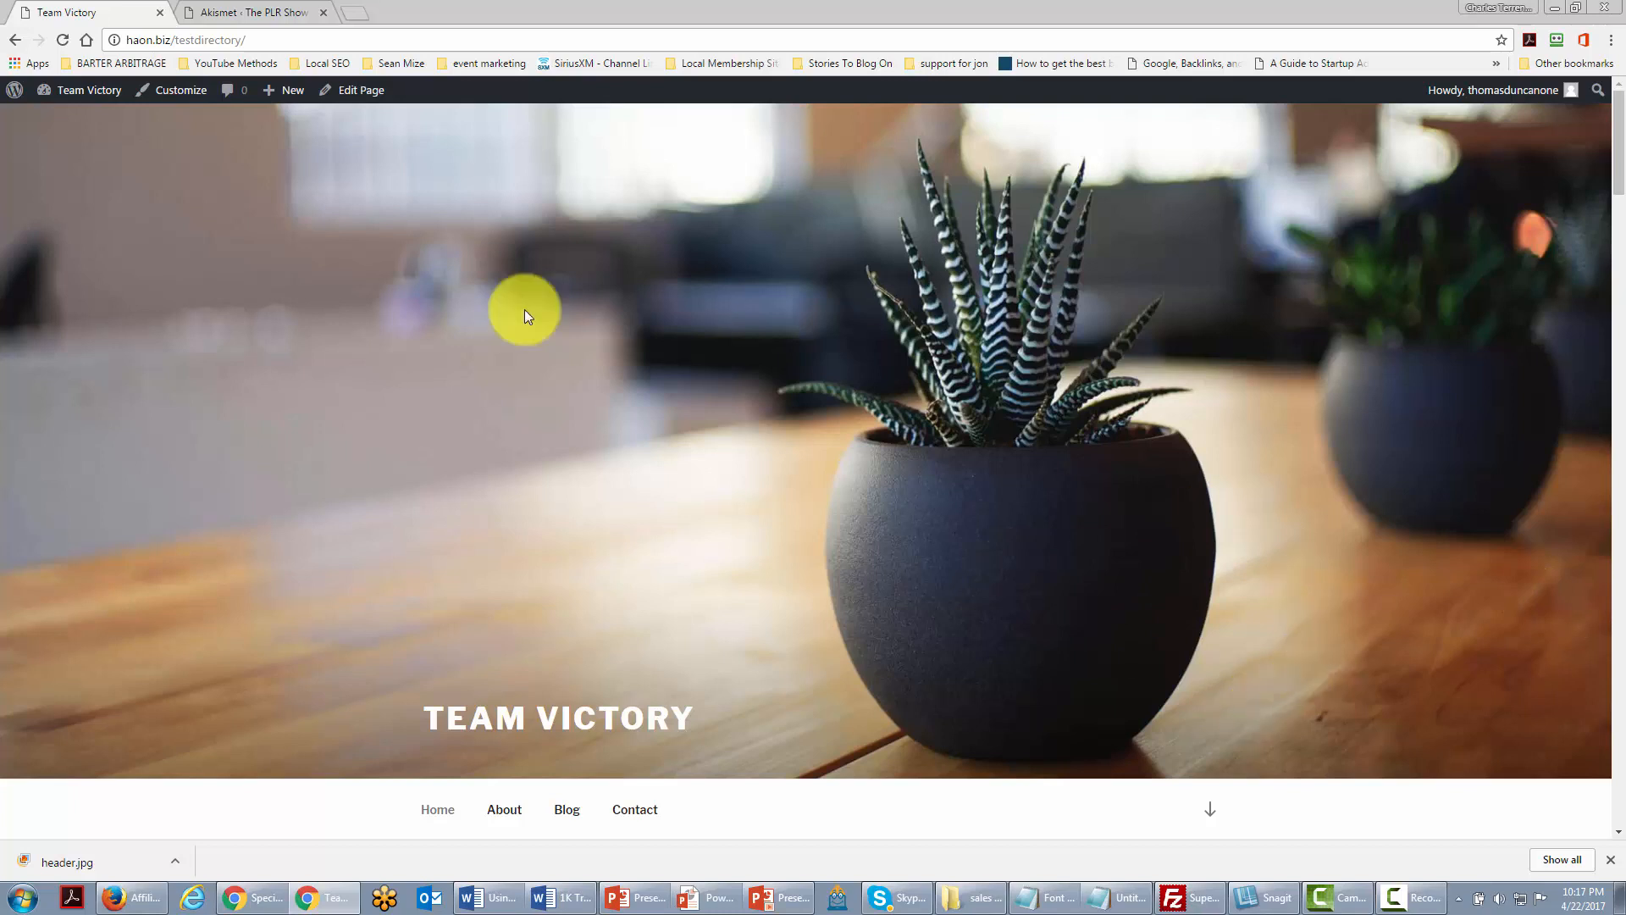
Step: Navigate from the Dashboard toward Appearance > Menus to reach the Top Menu
{"action": "mouse_move", "coordinate": [74, 100]}
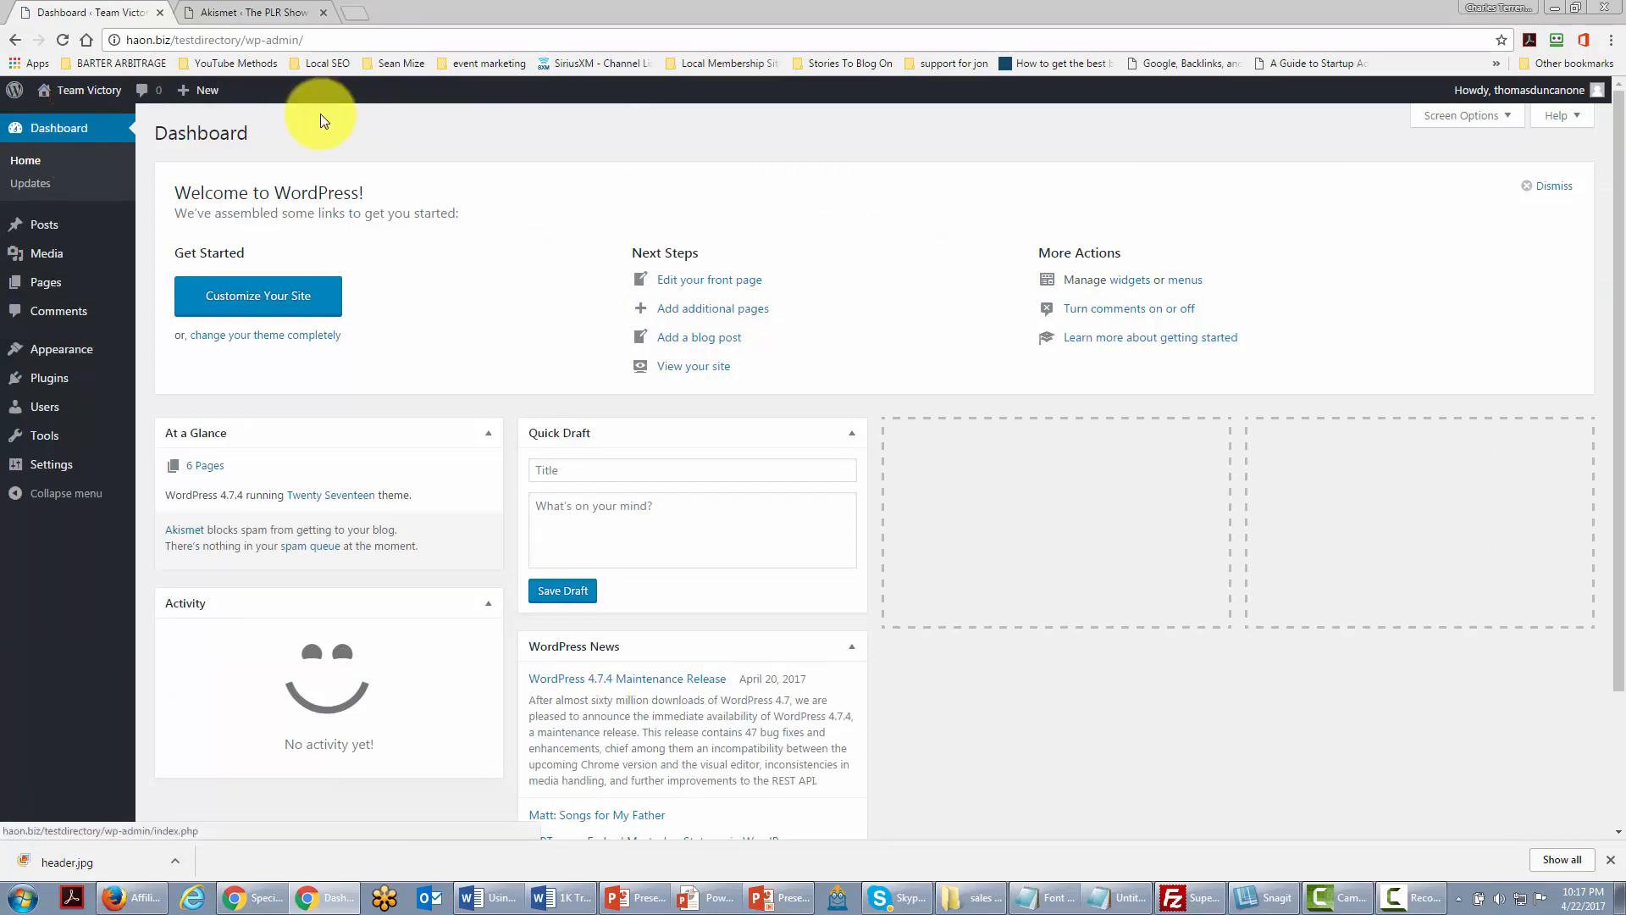
{"action": "mouse_move", "coordinate": [63, 356]}
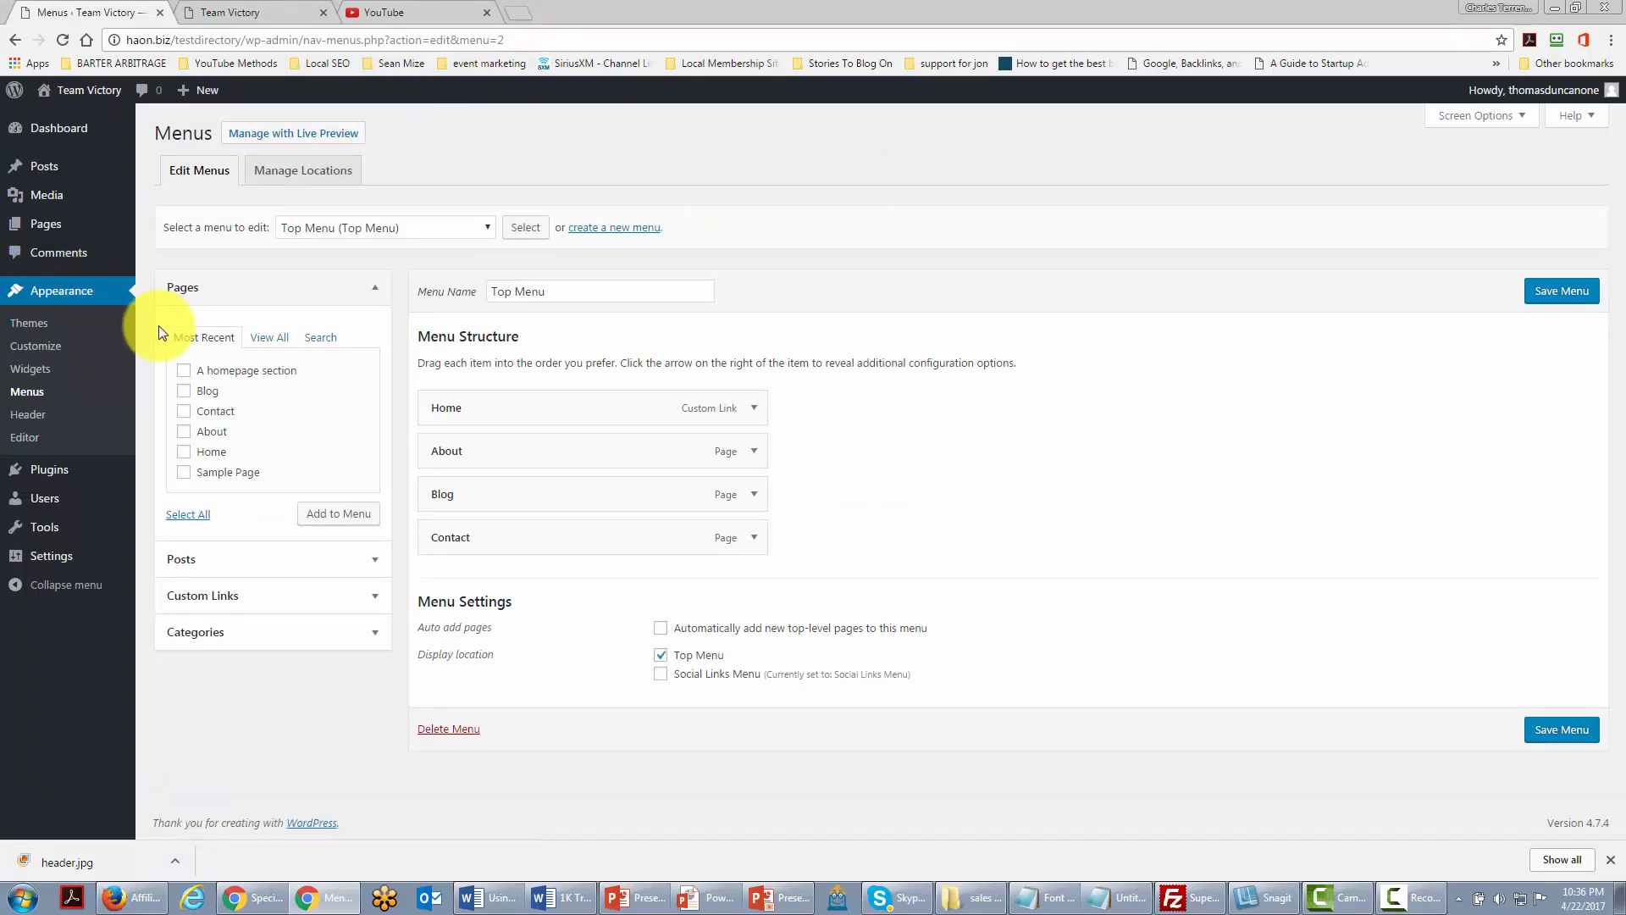
Step: Relabel the About item as 'About Team Victory' and Blog as 'Team Victory Journal'
{"action": "left_click", "coordinate": [754, 452]}
{"action": "left_click", "coordinate": [753, 453]}
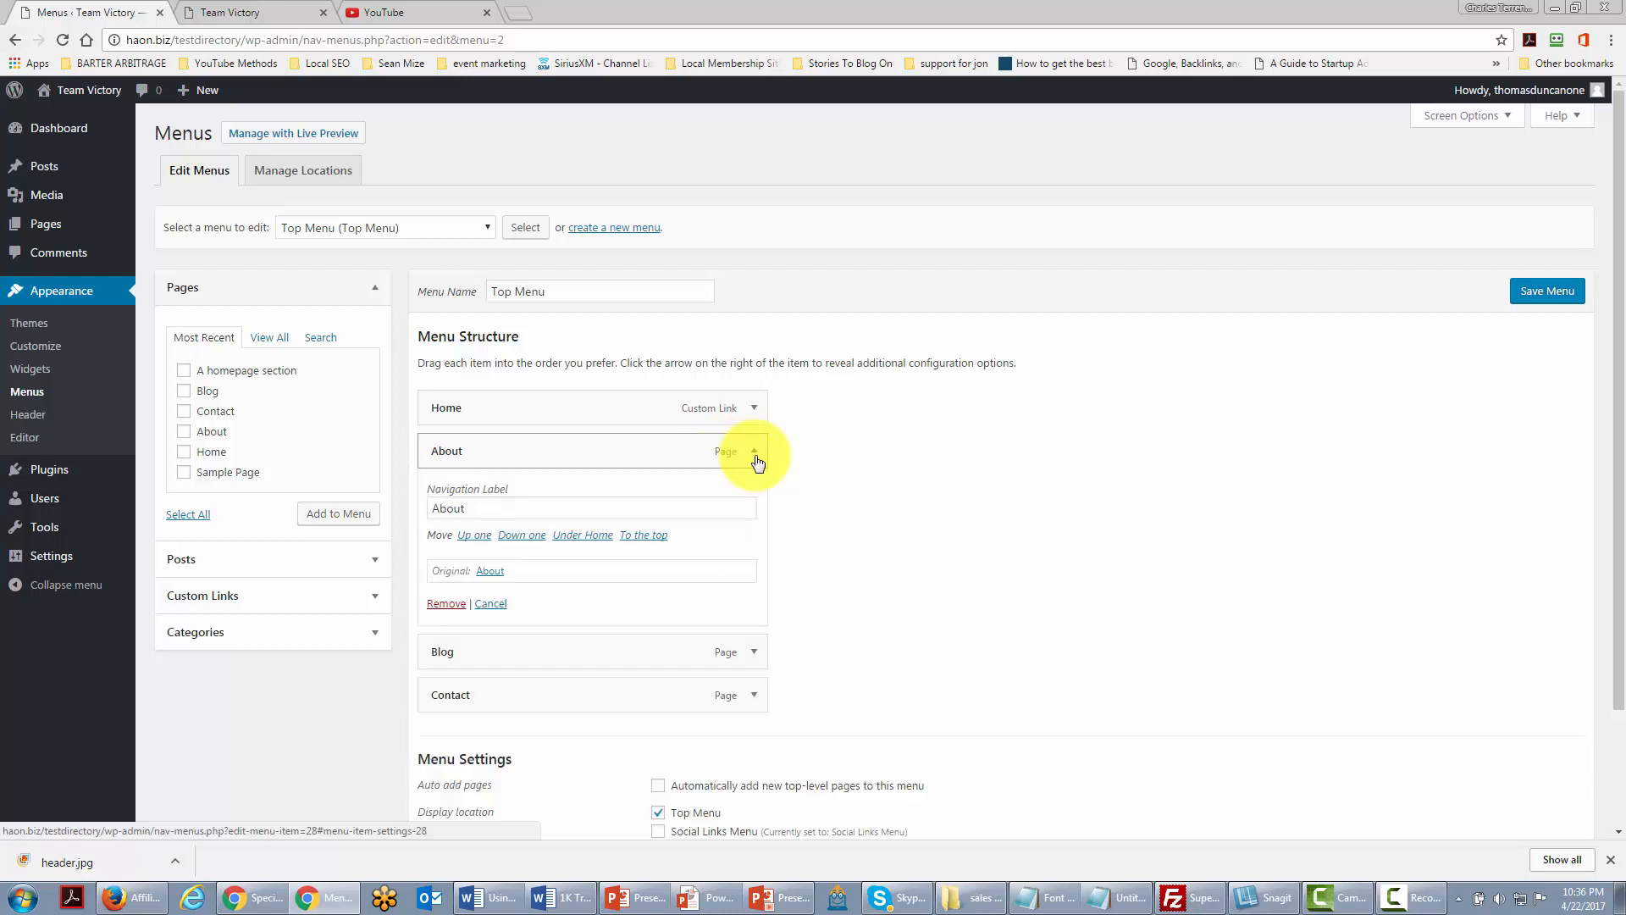
{"action": "left_click", "coordinate": [581, 500]}
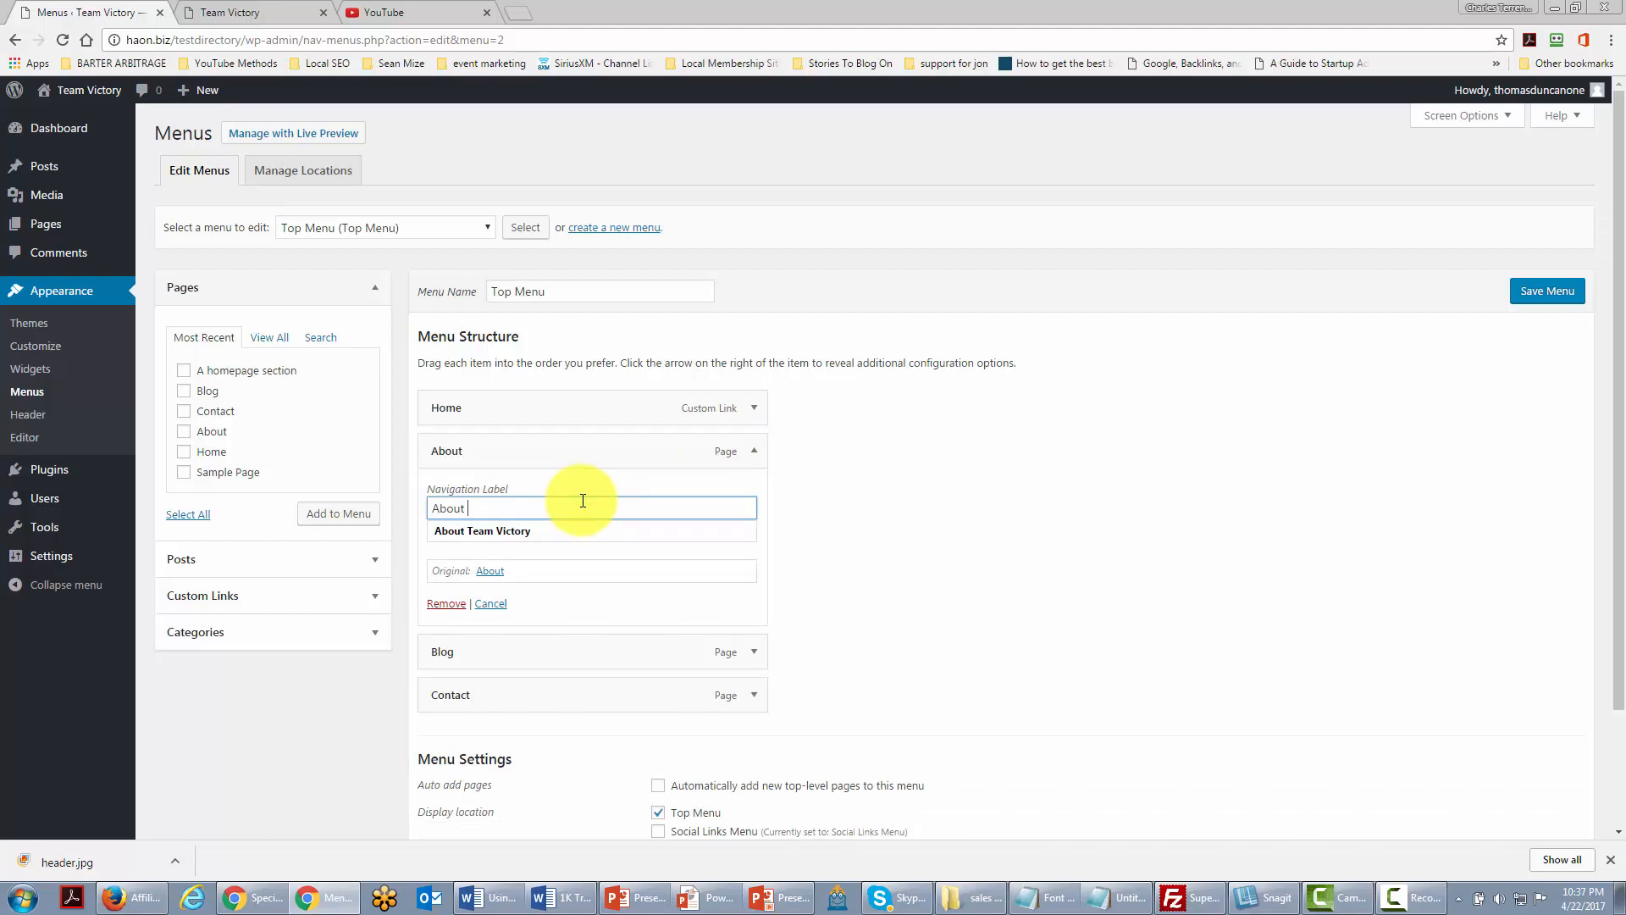
{"action": "left_click", "coordinate": [584, 530]}
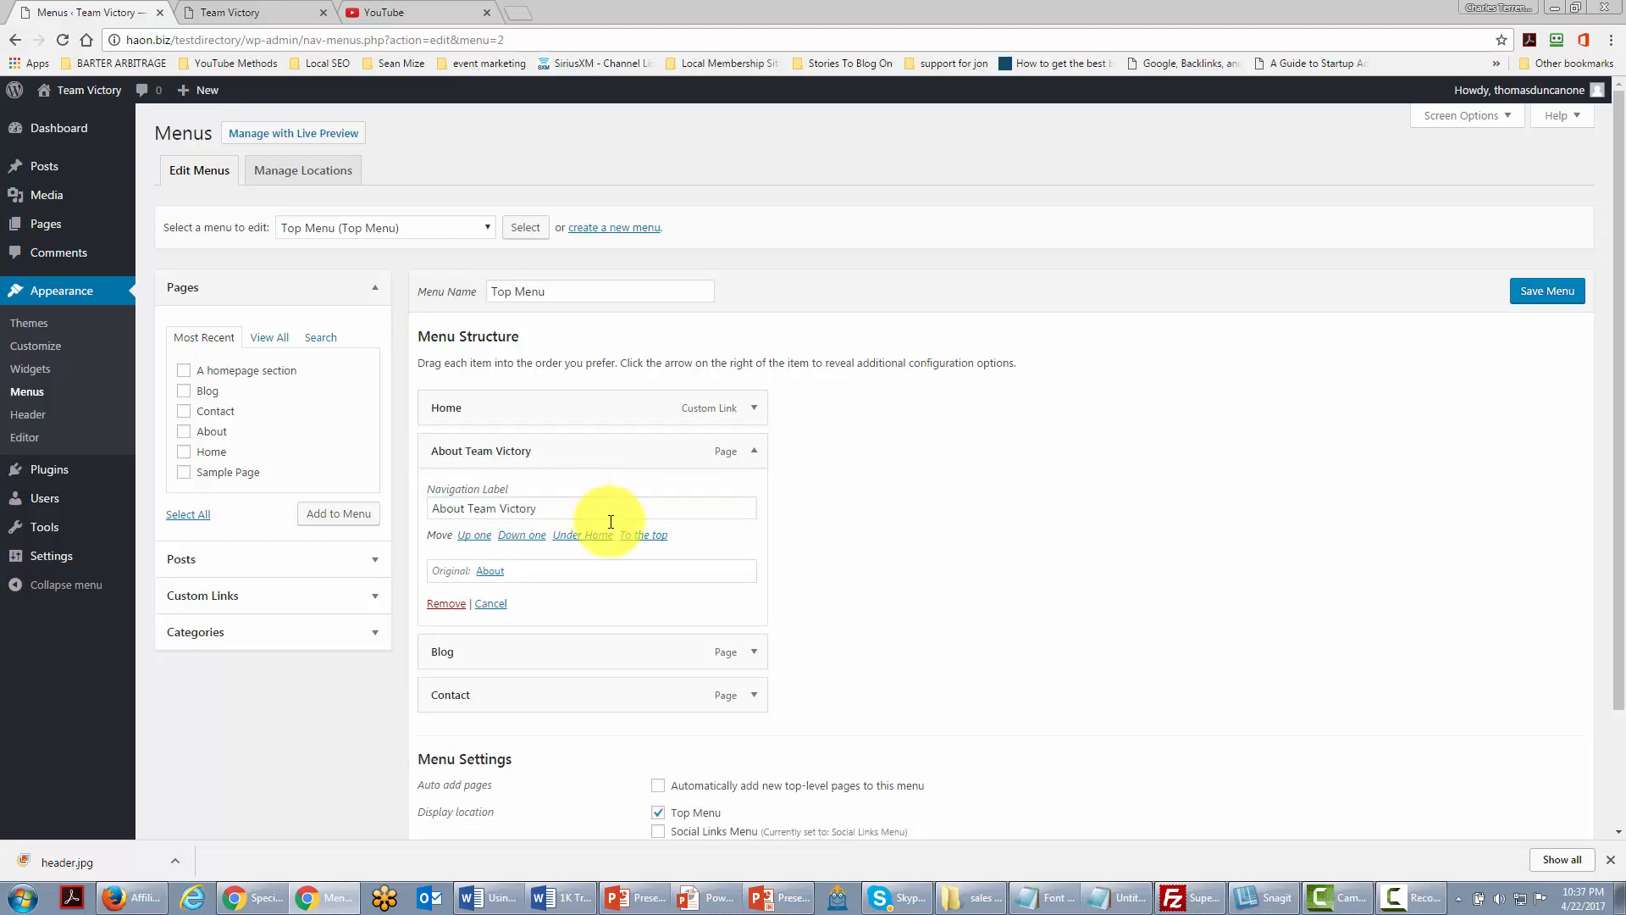
{"action": "left_click", "coordinate": [755, 659]}
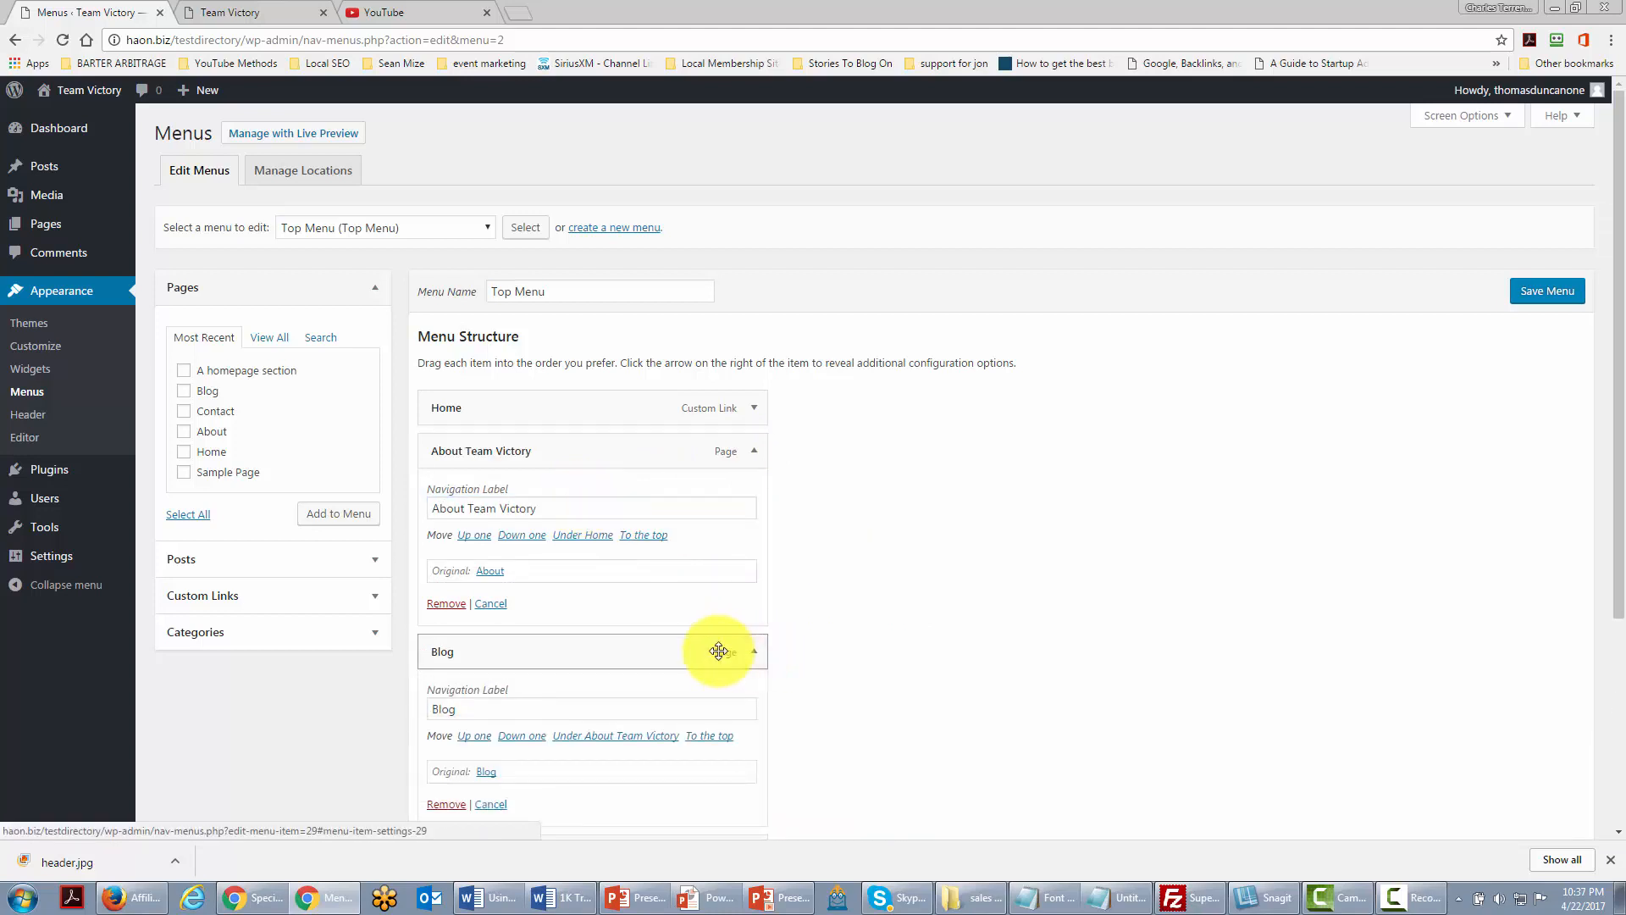
{"action": "scroll", "coordinate": [712, 653], "scroll_direction": "down", "scroll_amount": 1}
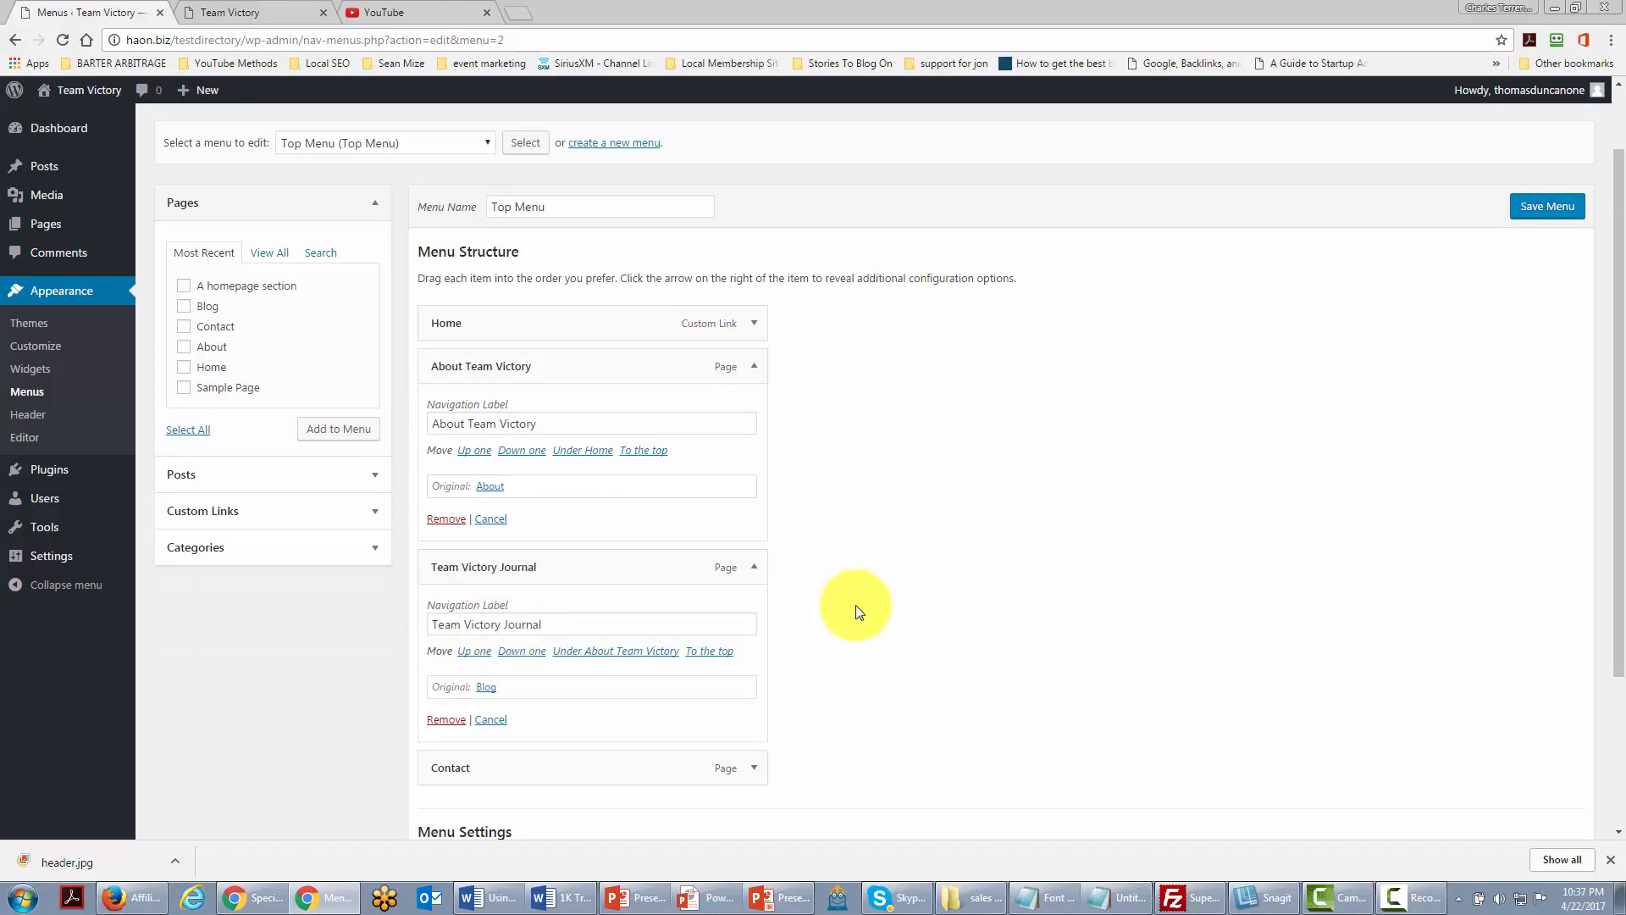
{"action": "scroll", "coordinate": [683, 620], "scroll_direction": "down", "scroll_amount": 2}
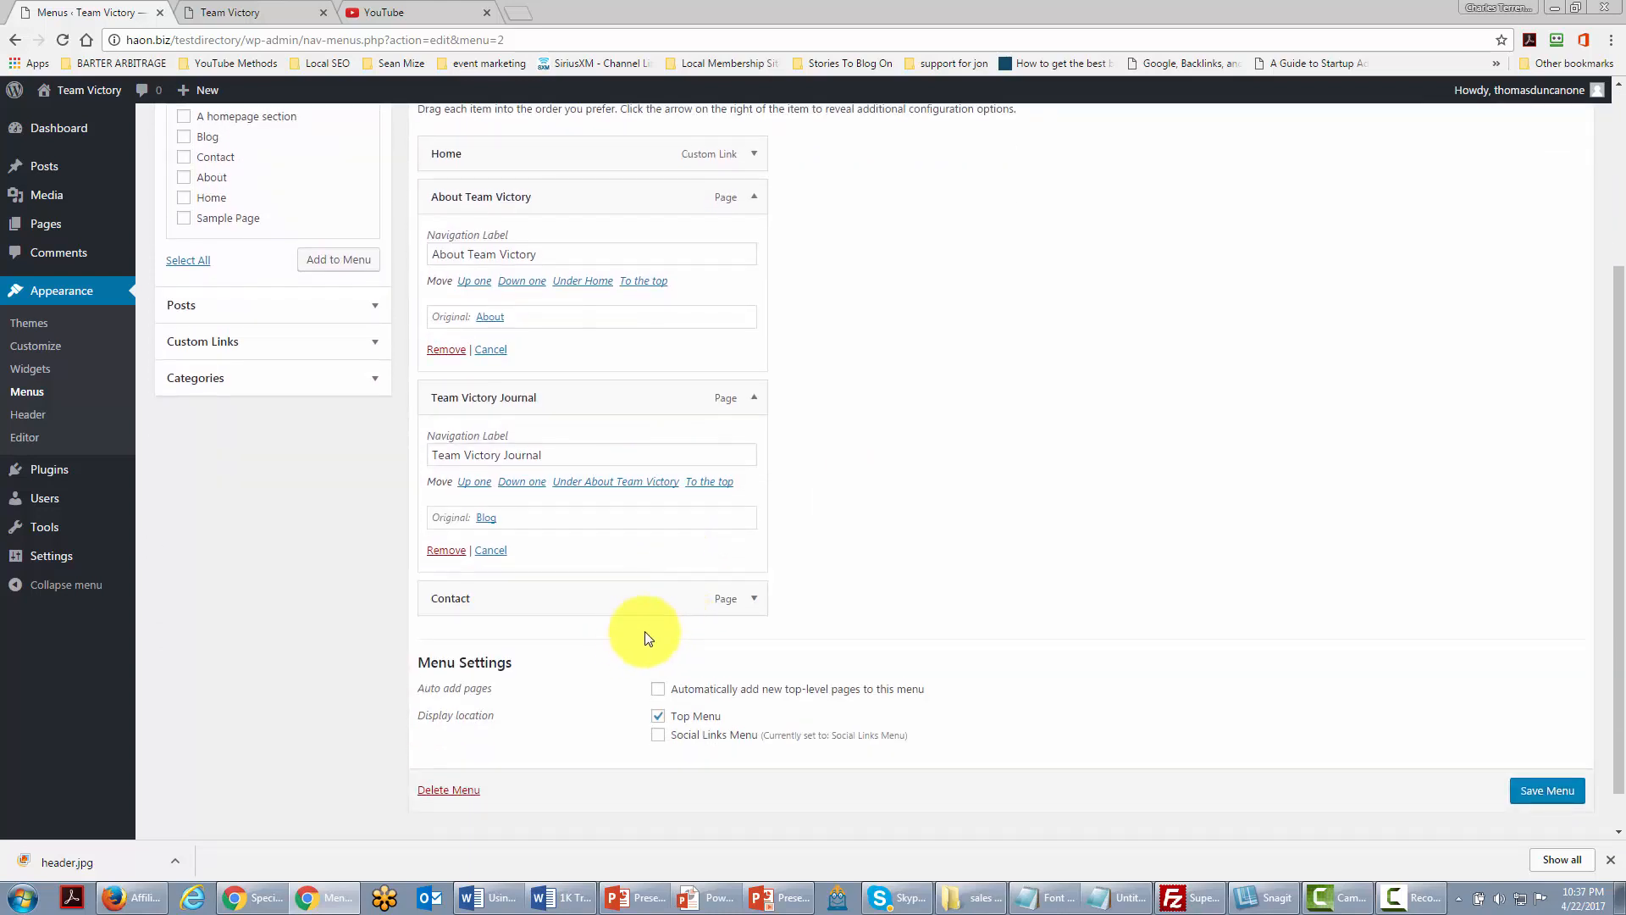
Step: Remove the Contact item from the Top Menu
{"action": "left_click", "coordinate": [754, 601]}
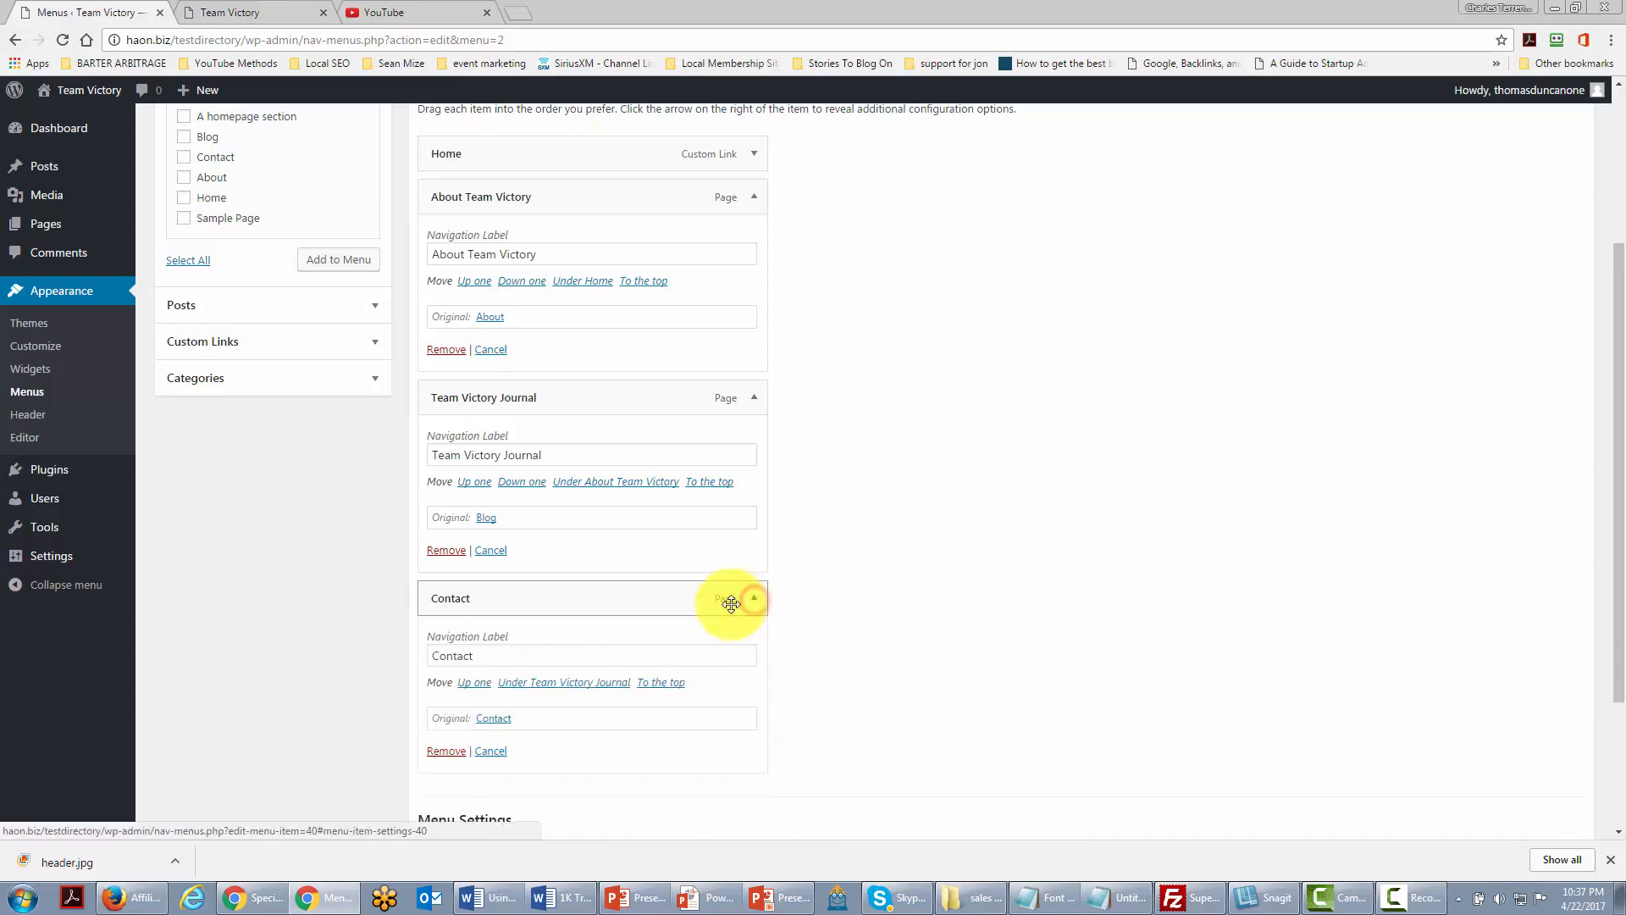
{"action": "left_click", "coordinate": [444, 751]}
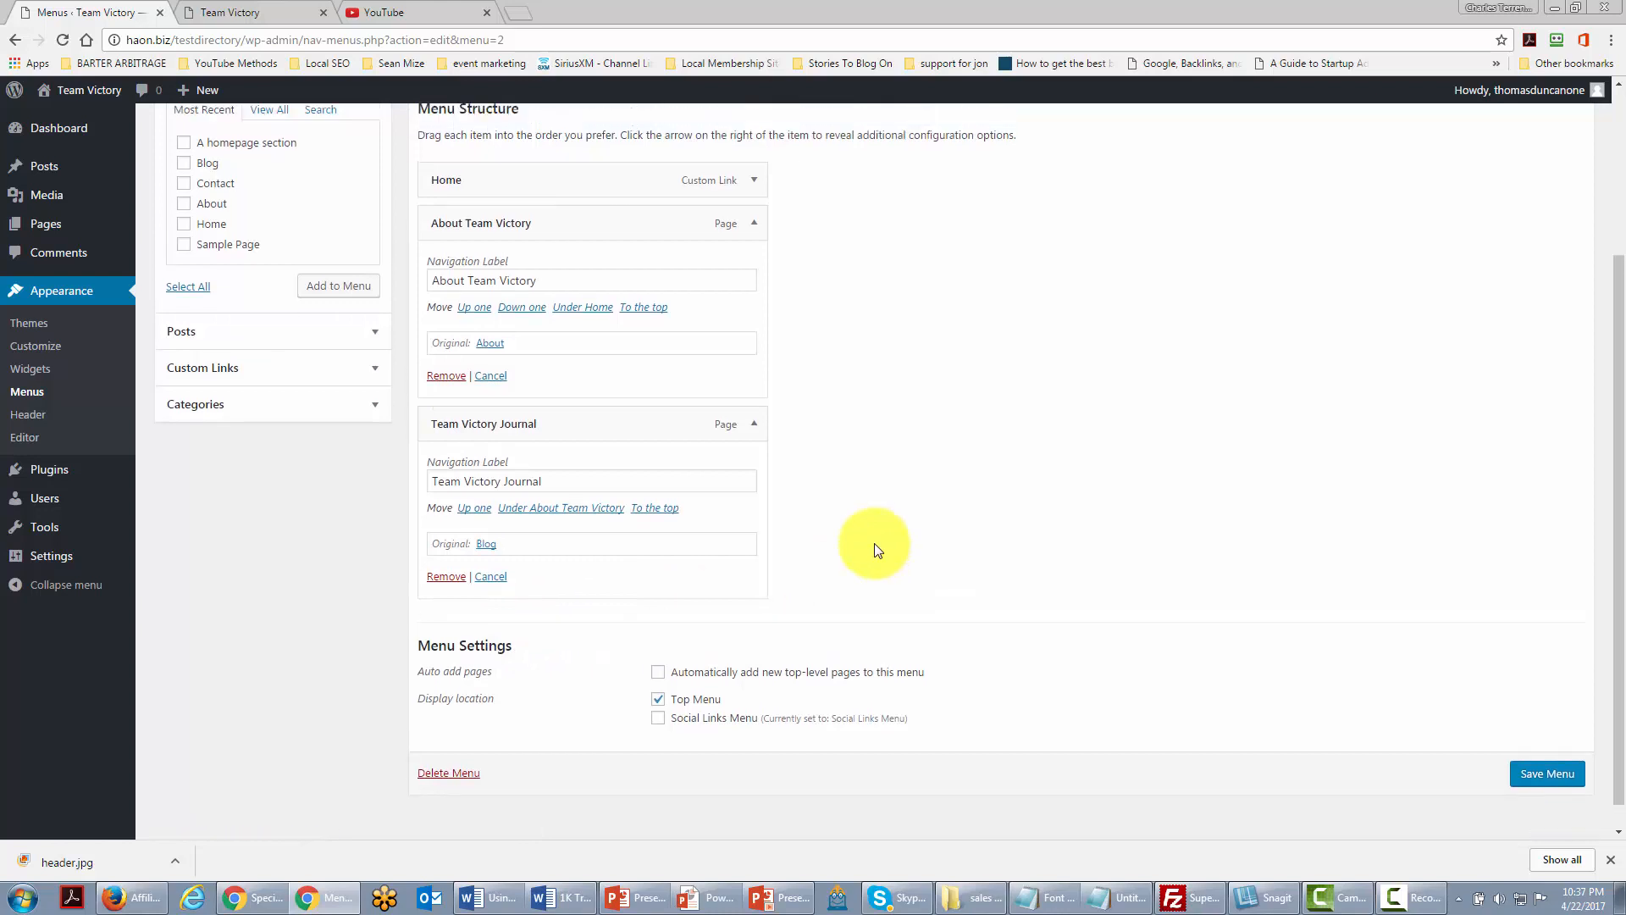
{"action": "scroll", "coordinate": [875, 551], "scroll_direction": "up", "scroll_amount": 1}
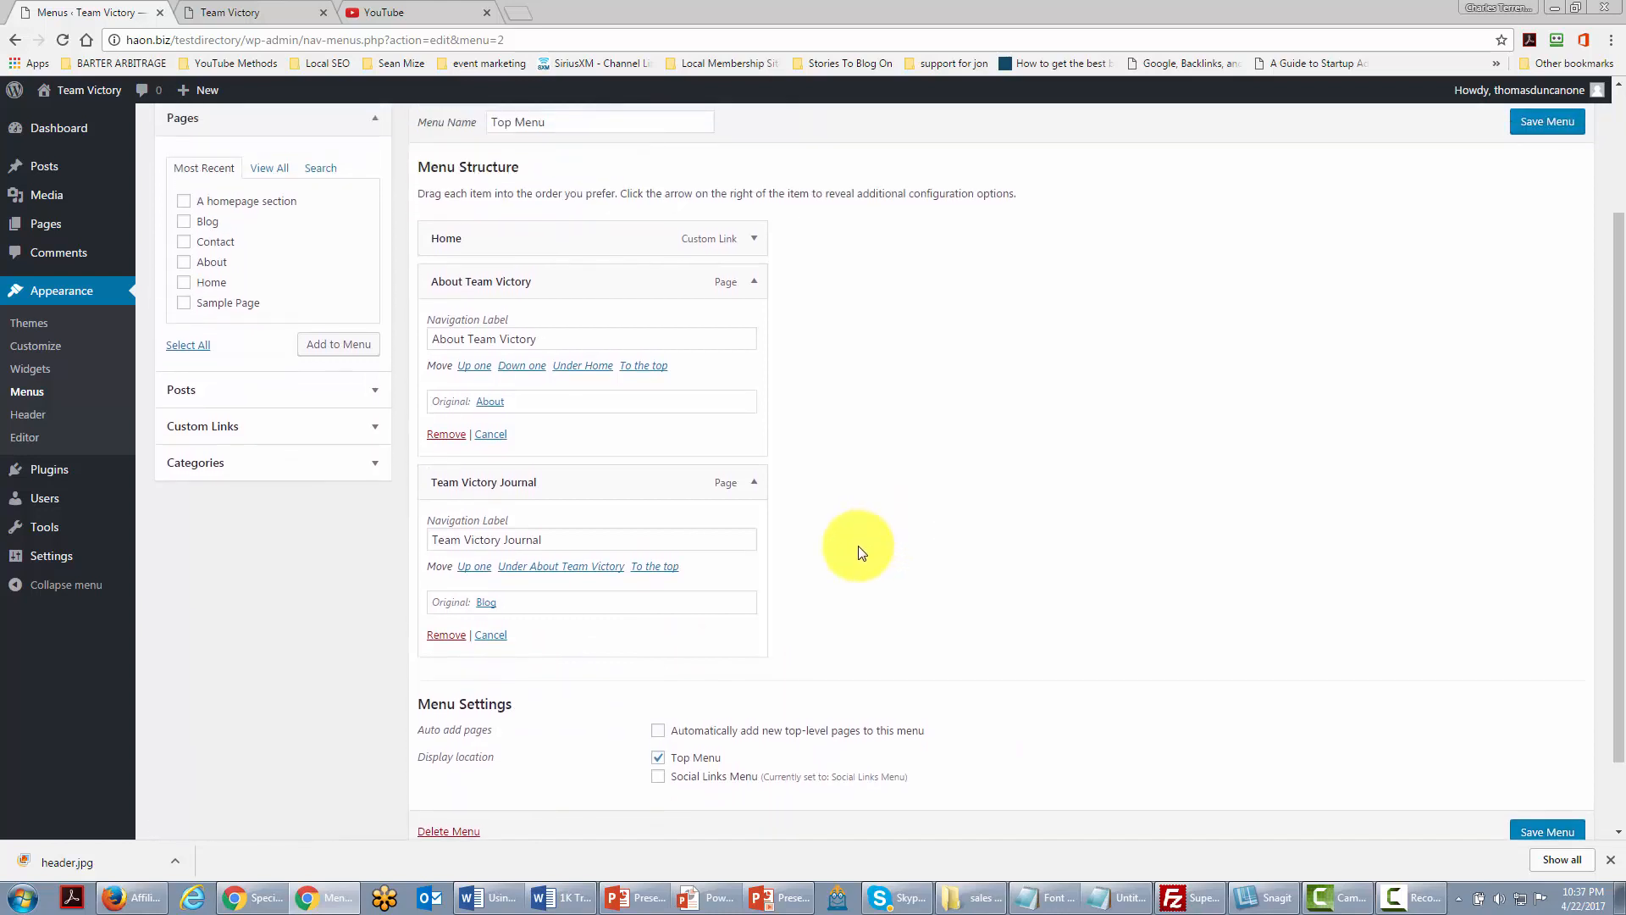
{"action": "left_click", "coordinate": [363, 428]}
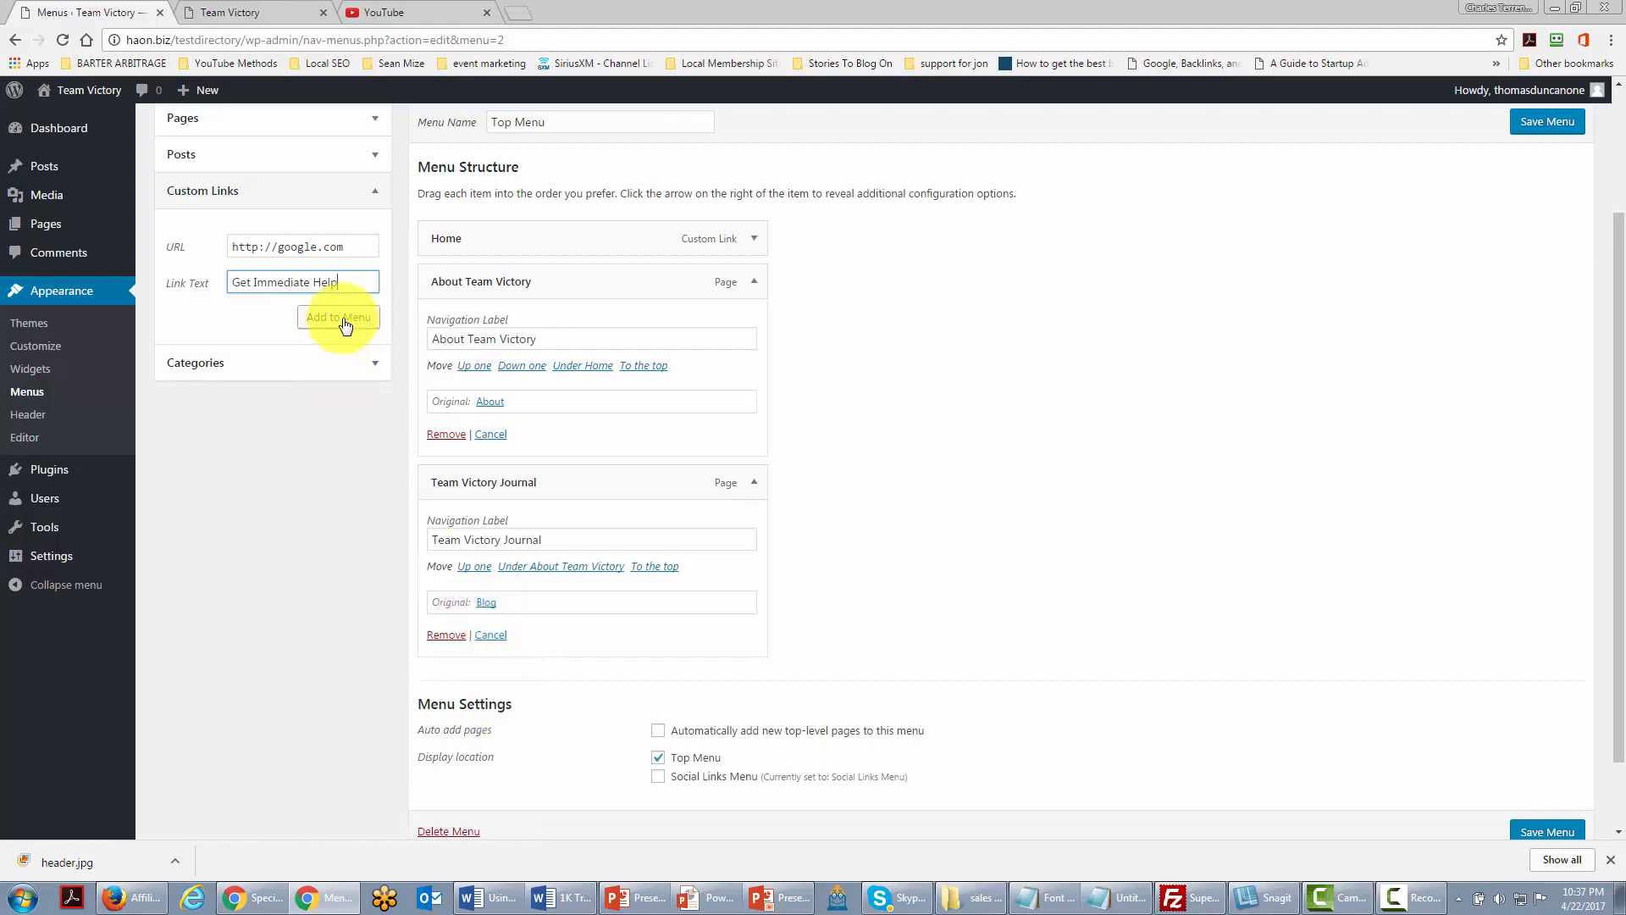
{"action": "left_click", "coordinate": [342, 322]}
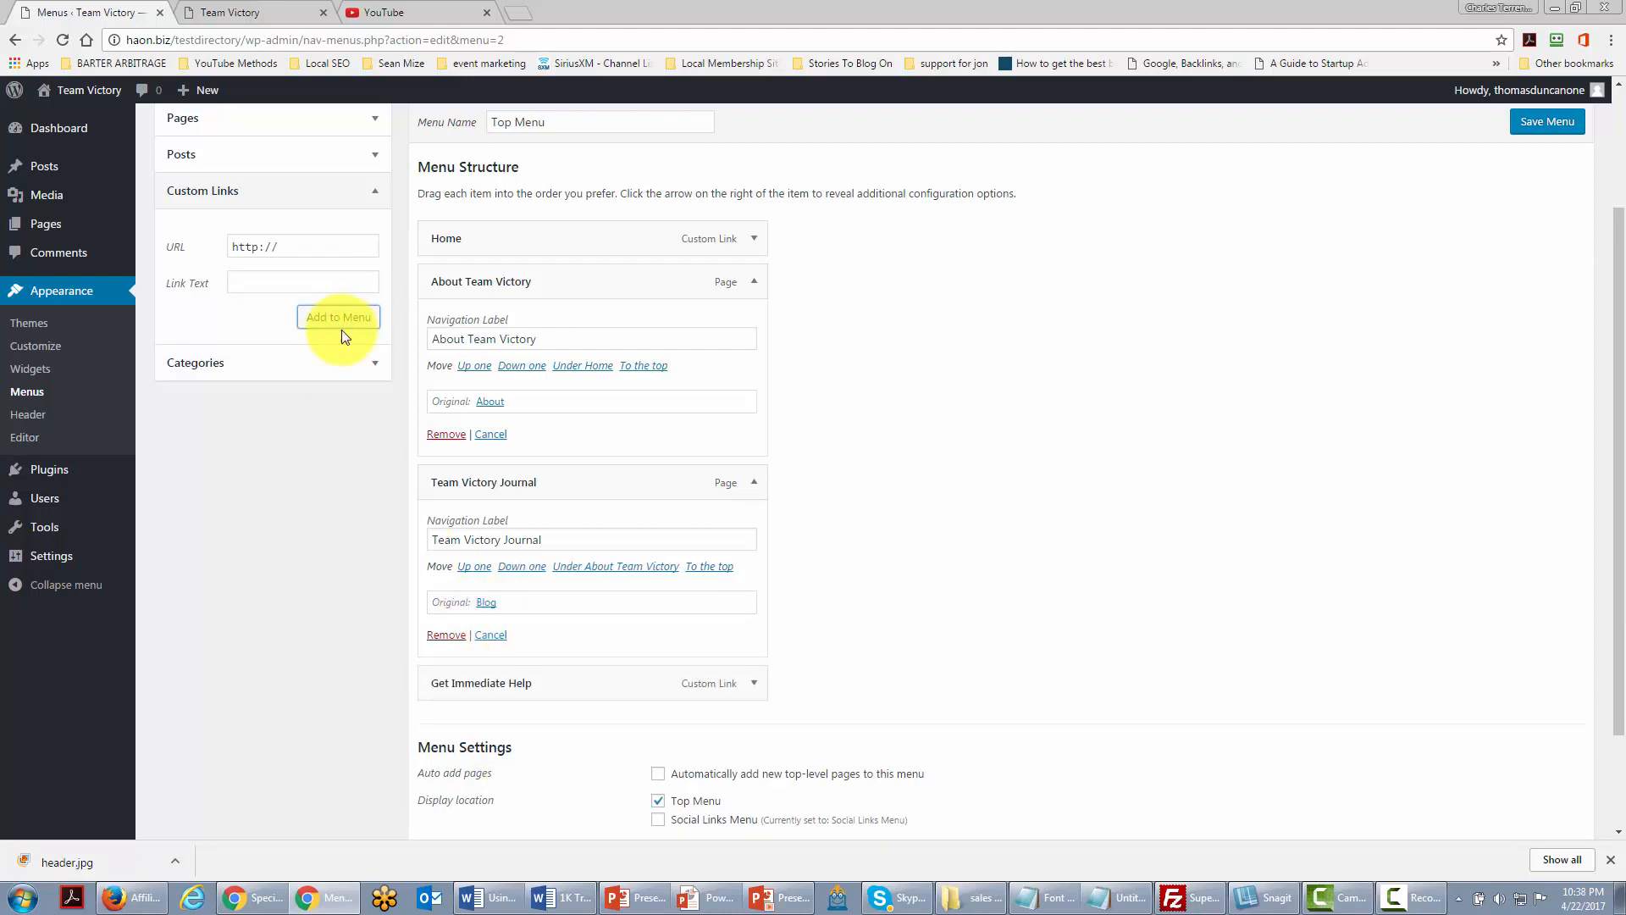
{"action": "left_click", "coordinate": [753, 686]}
{"action": "scroll", "coordinate": [753, 688], "scroll_direction": "down", "scroll_amount": 1}
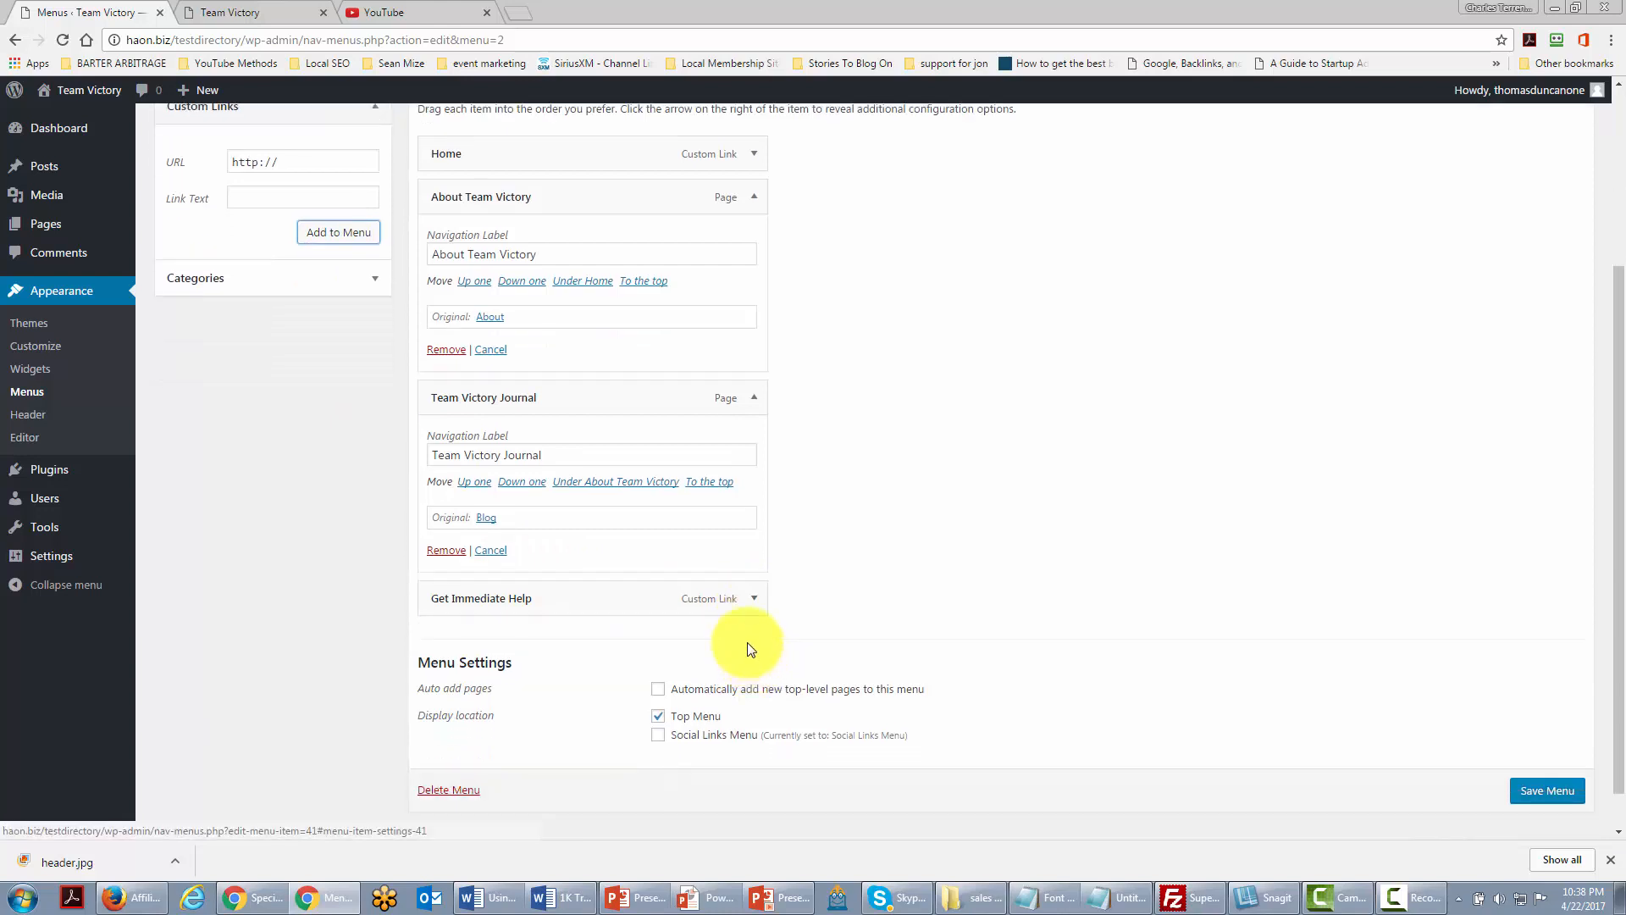
{"action": "left_click", "coordinate": [704, 596]}
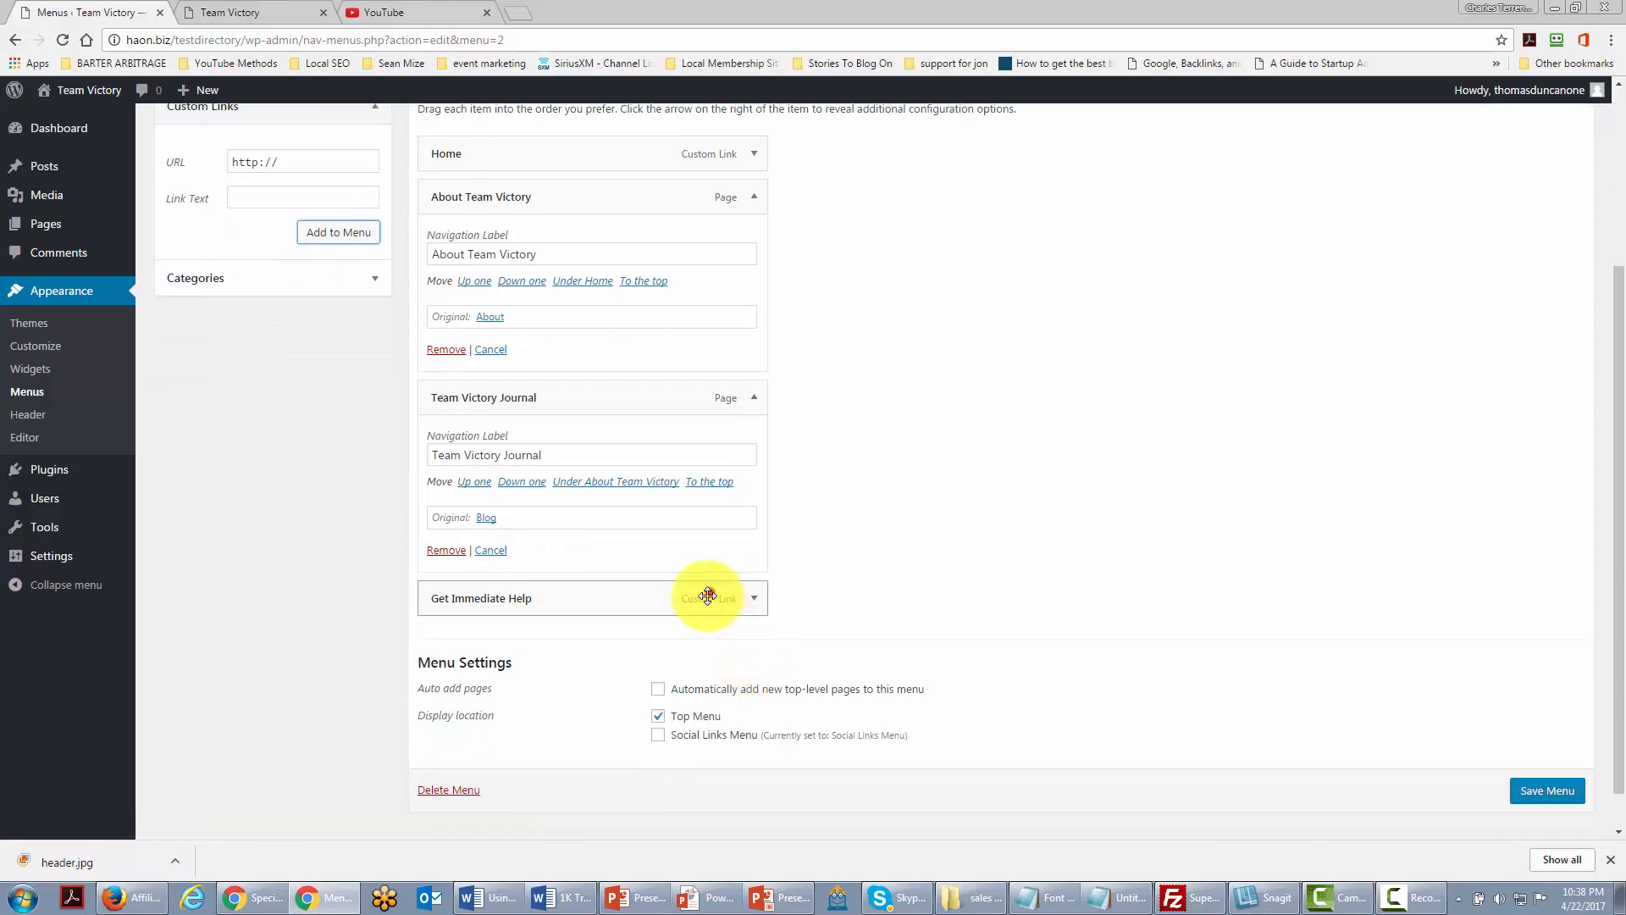
{"action": "left_click", "coordinate": [753, 599]}
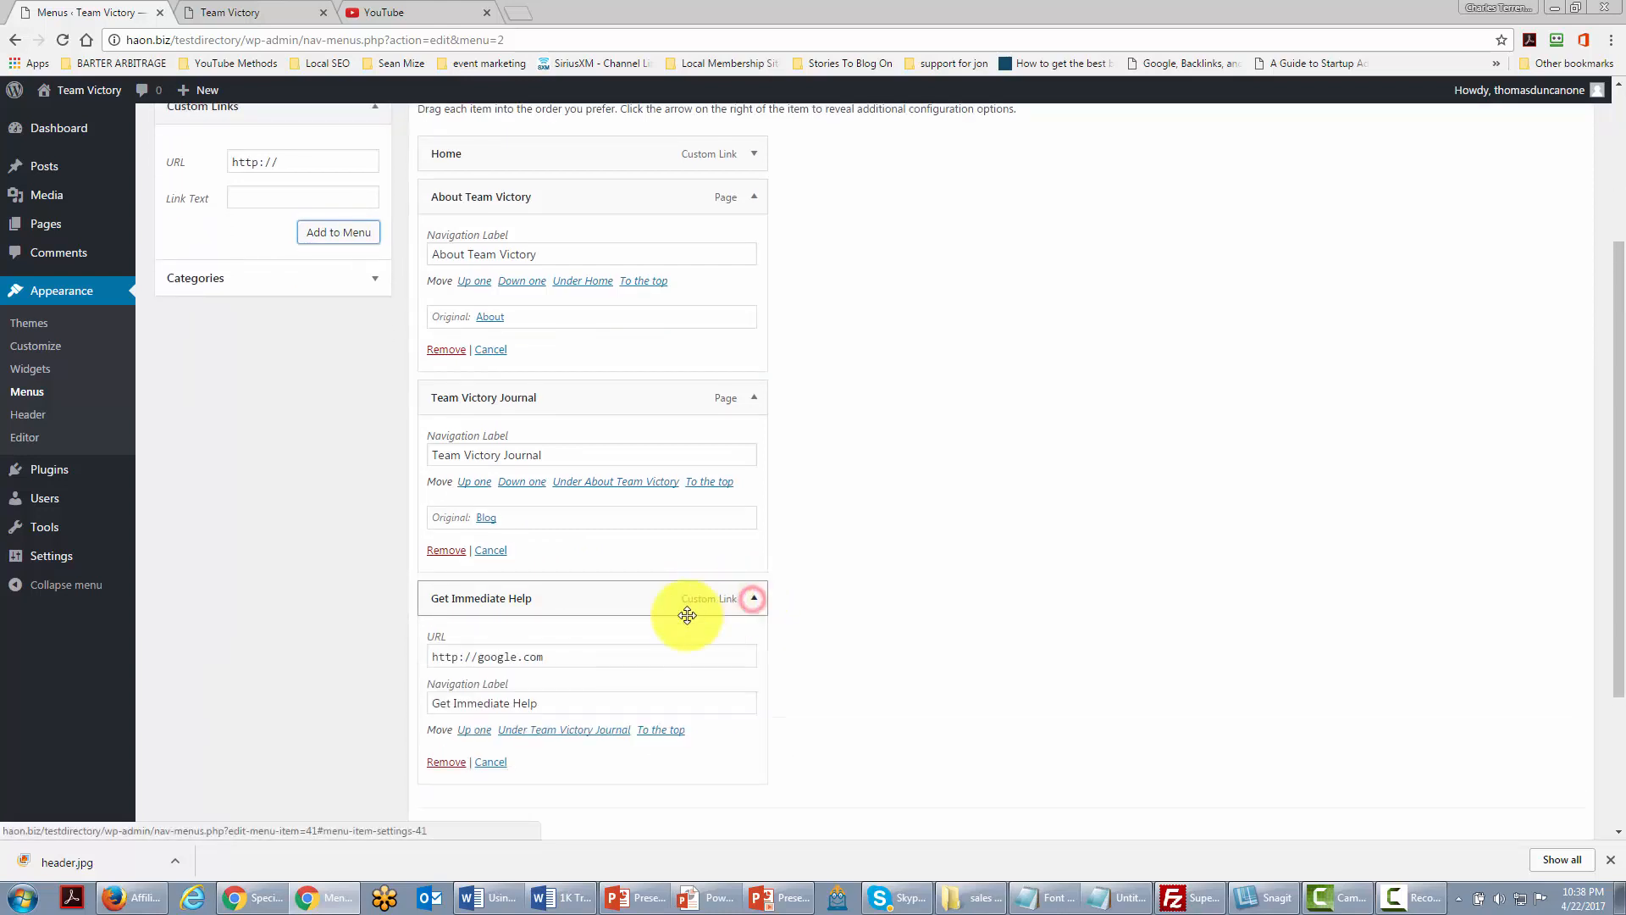
Step: Move Get Immediate Help above Team Victory Journal, save the menu, and view the site
{"action": "left_click", "coordinate": [475, 730]}
{"action": "scroll", "coordinate": [925, 703], "scroll_direction": "up", "scroll_amount": 1}
{"action": "scroll", "coordinate": [926, 703], "scroll_direction": "down", "scroll_amount": 3}
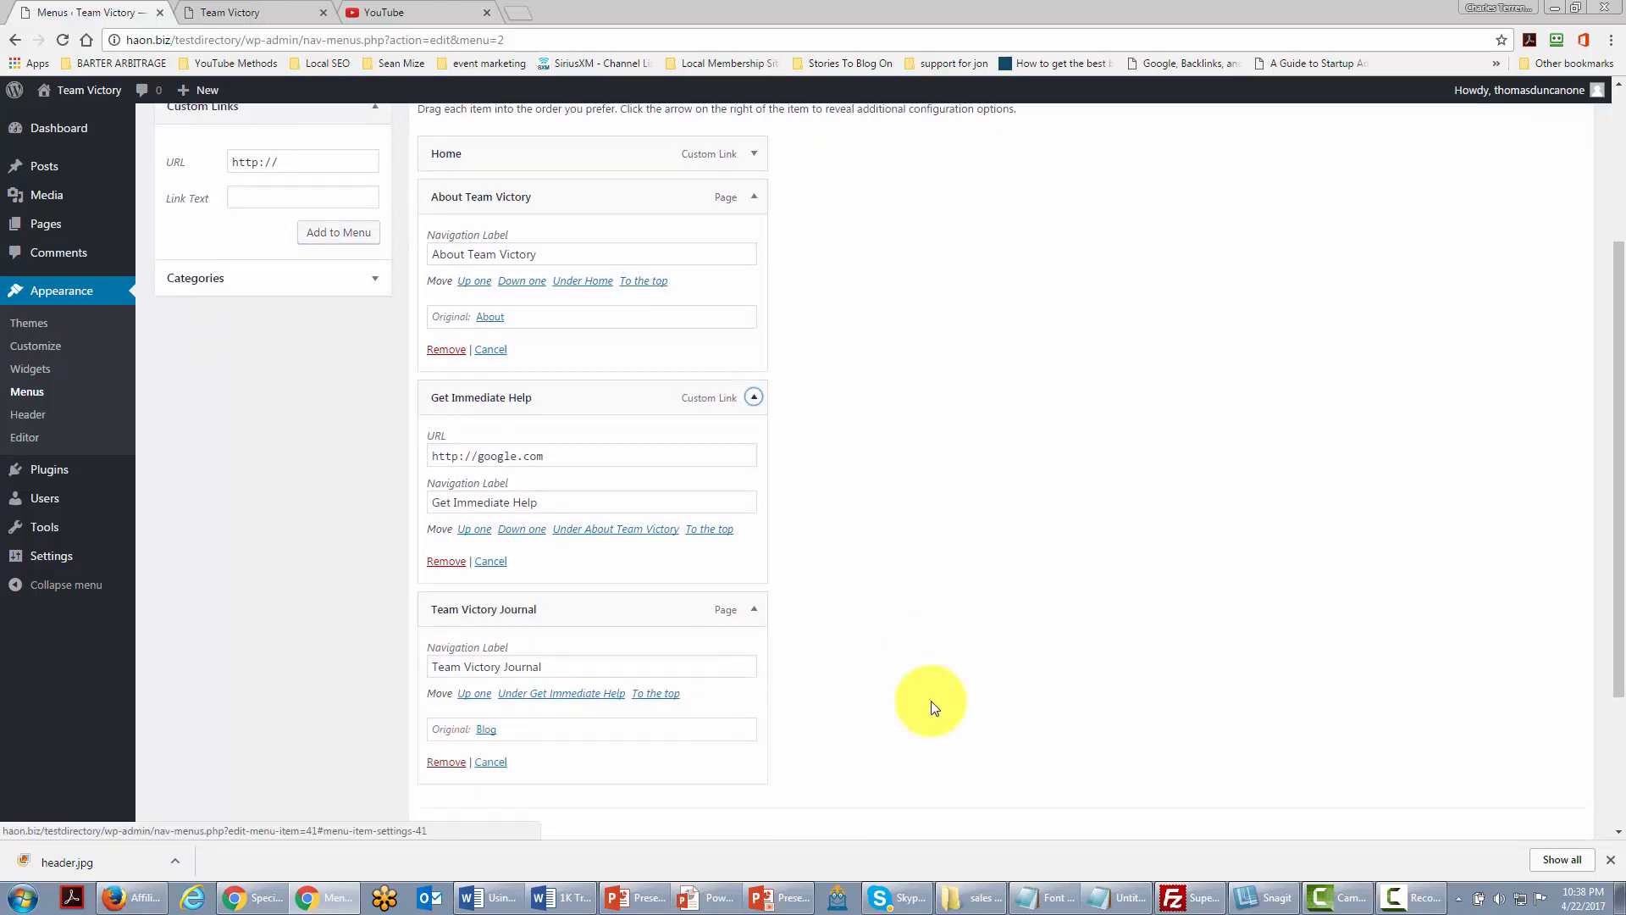
{"action": "left_click", "coordinate": [1531, 747]}
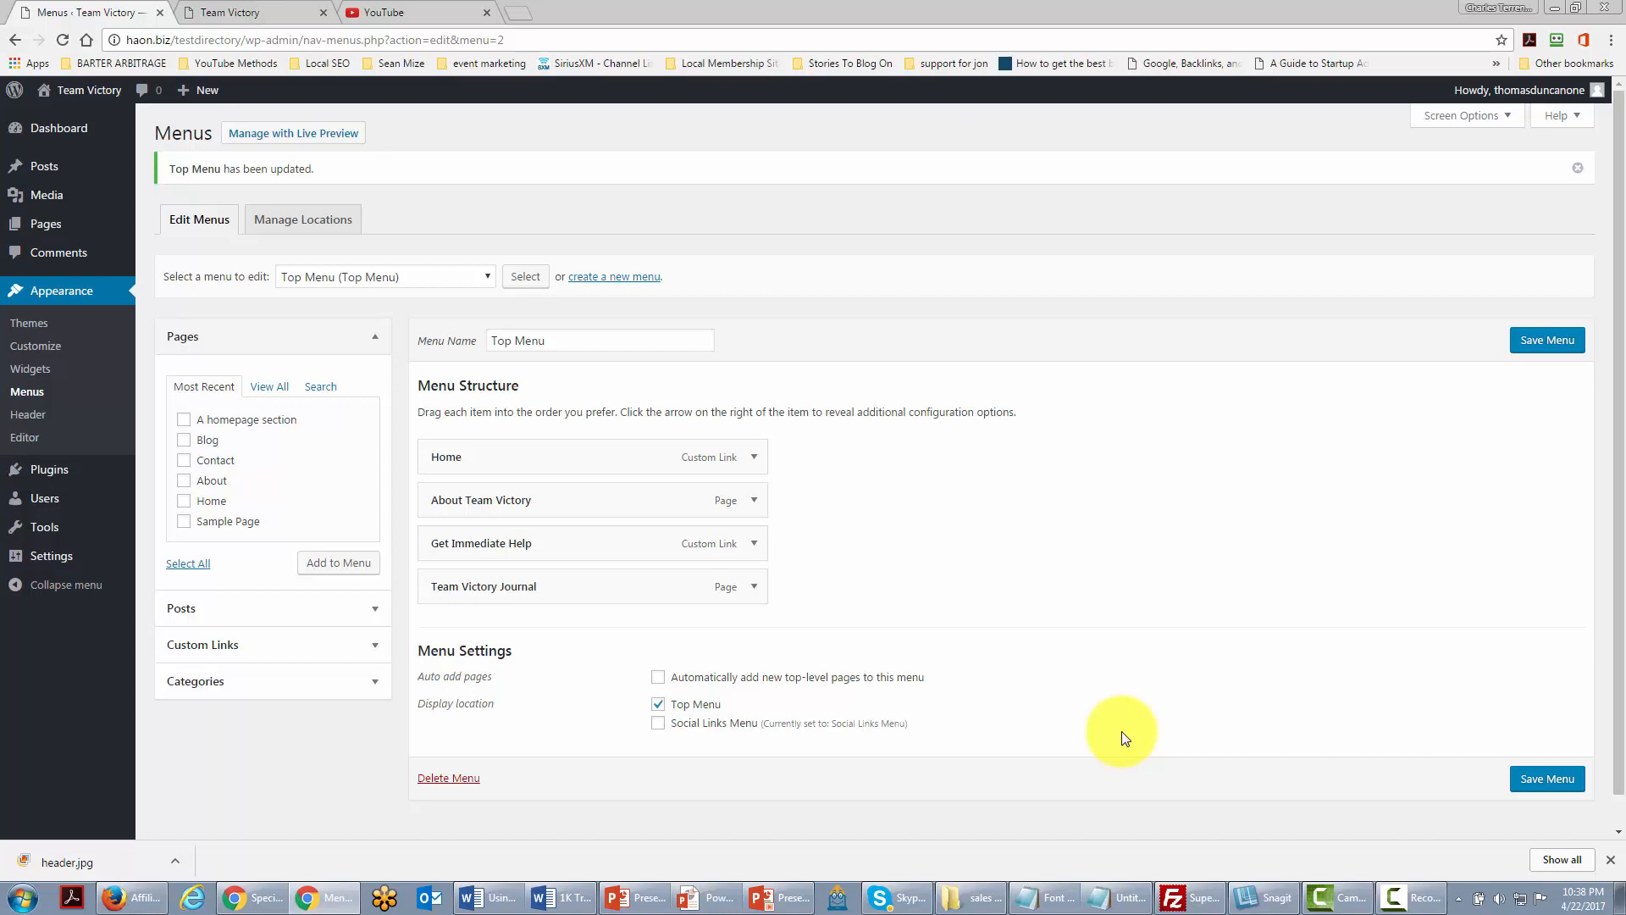
{"action": "key", "text": "ctrl+Tab"}
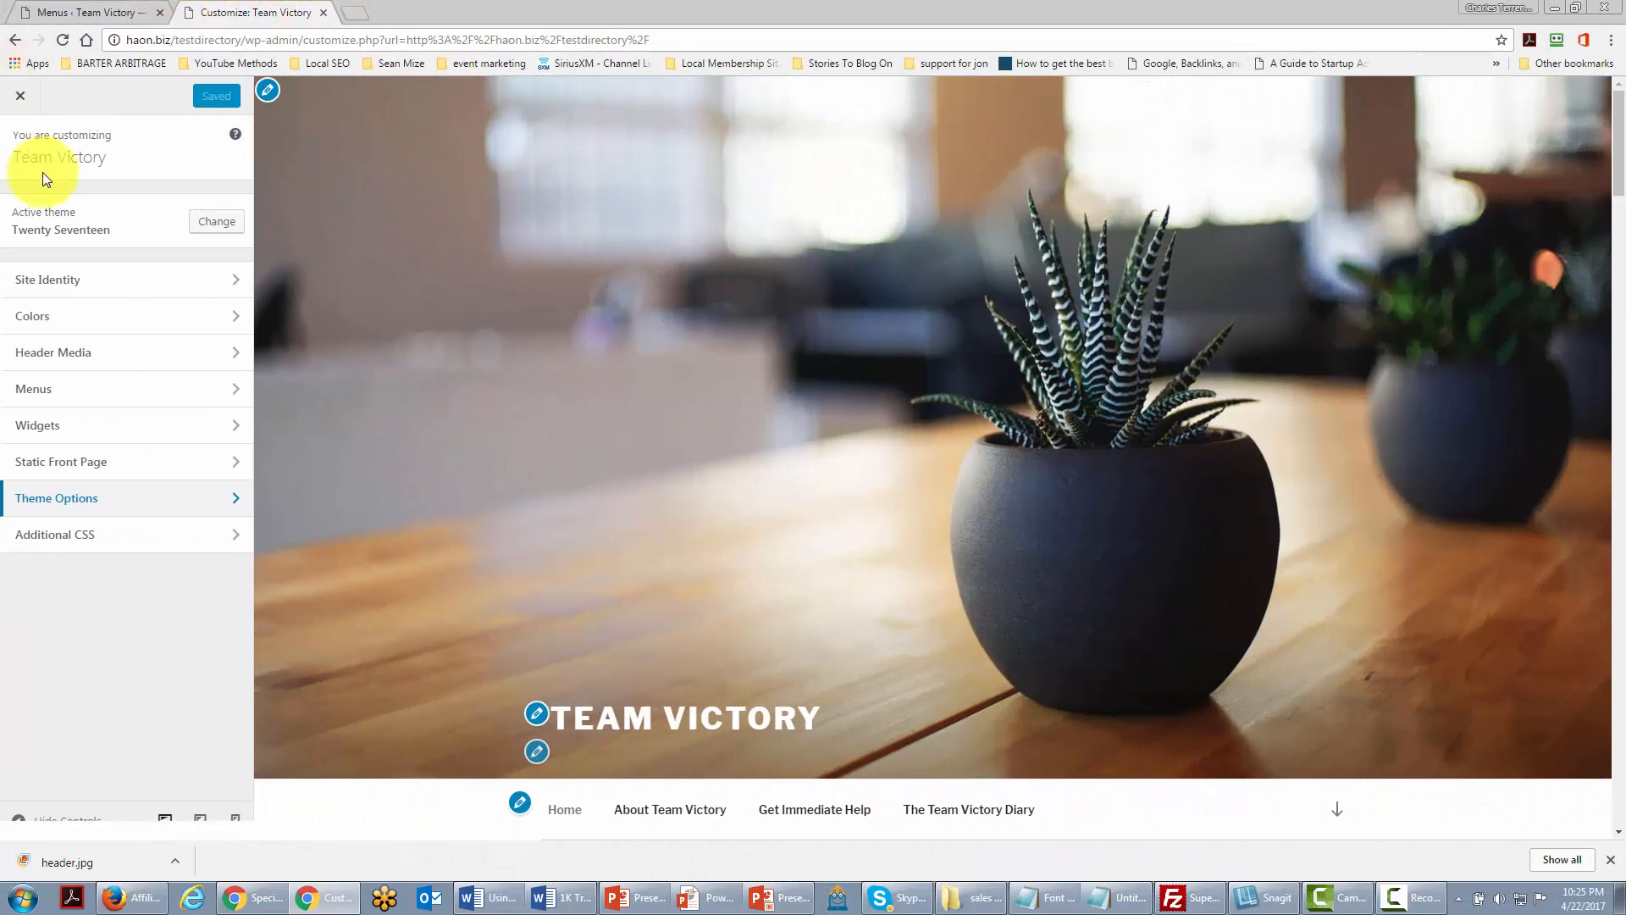
Step: In the Customizer's Header Media panel, choose a suggested header image
{"action": "left_click", "coordinate": [235, 359]}
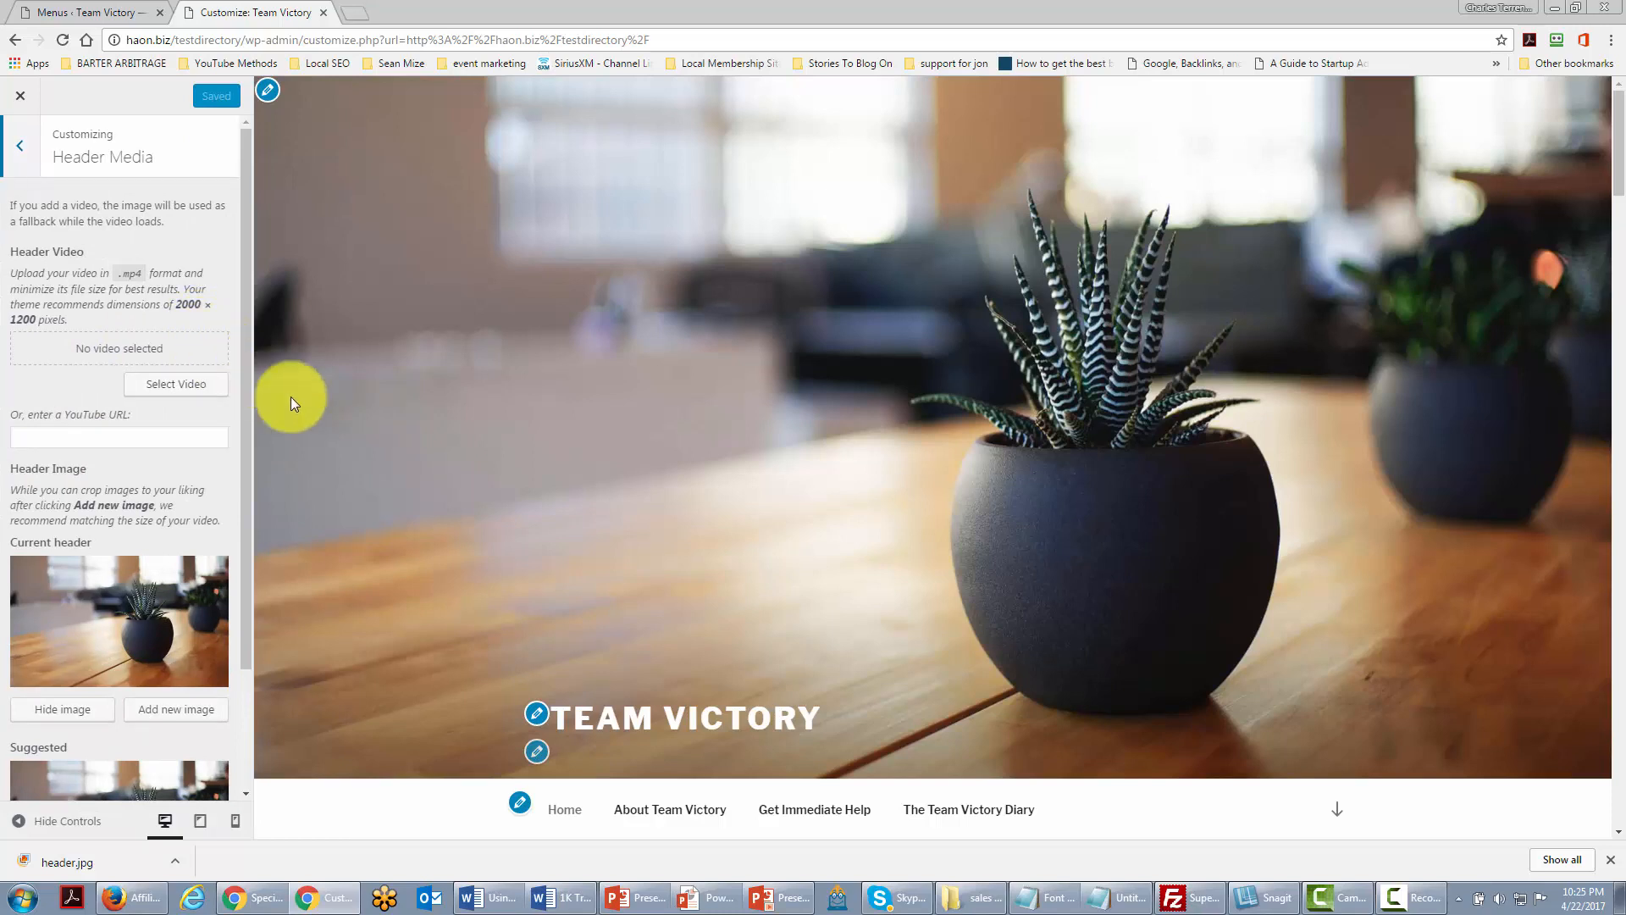
{"action": "scroll", "coordinate": [114, 620], "scroll_direction": "down", "scroll_amount": 2}
{"action": "left_click", "coordinate": [112, 622]}
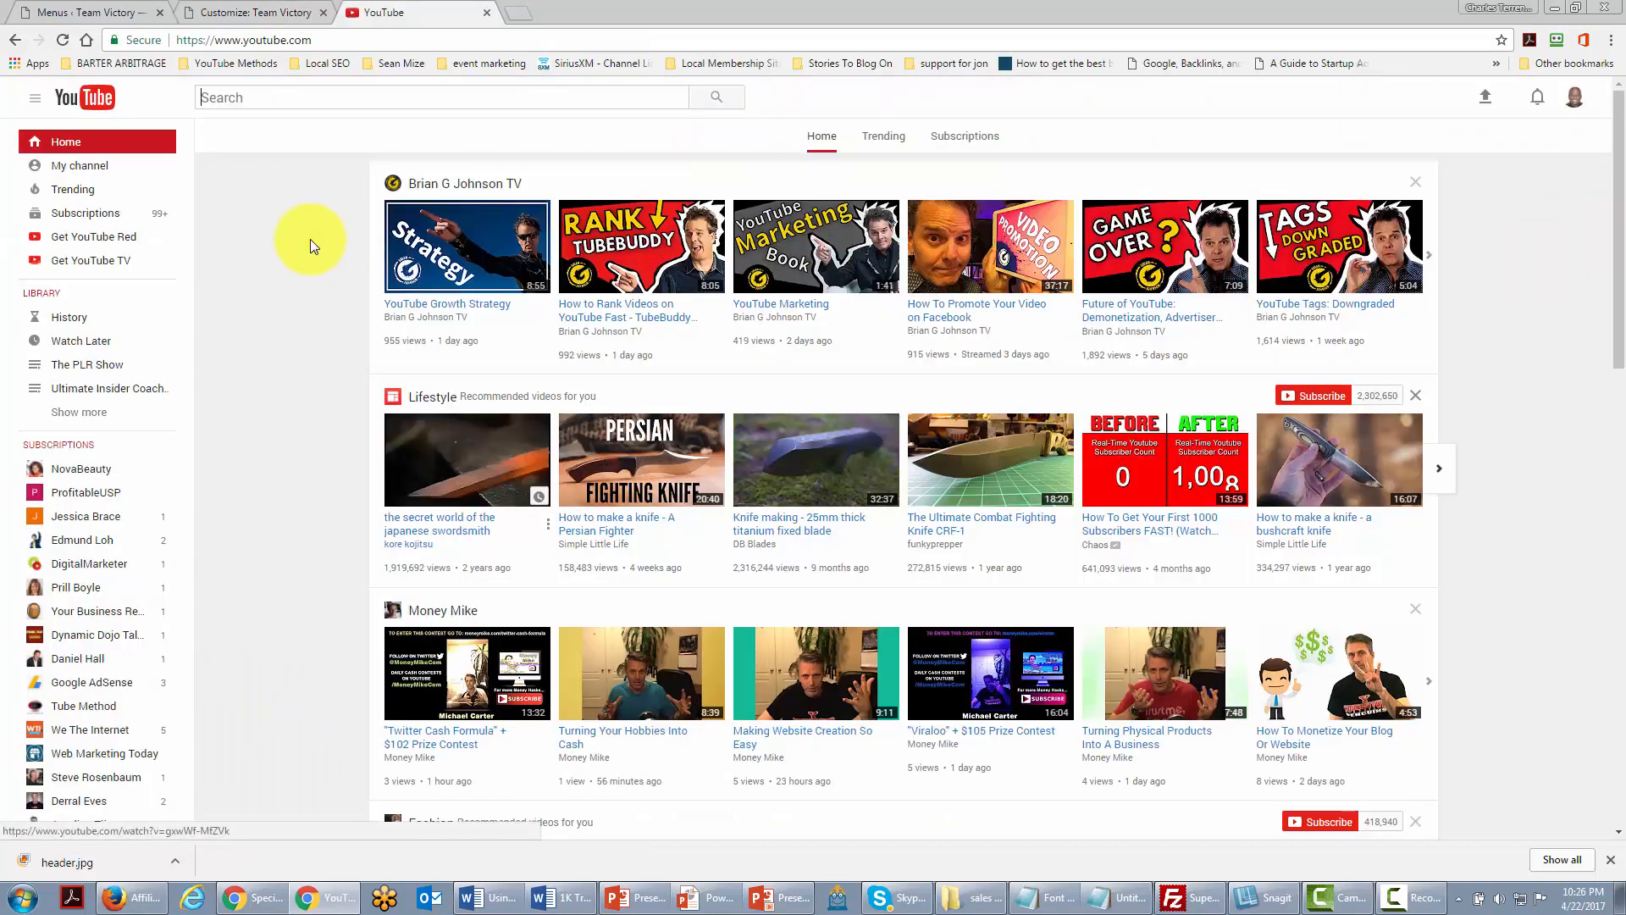
Step: Copy the YouTube Growth Strategy video's link address, then return to the Customize tab
{"action": "right_click", "coordinate": [472, 304]}
{"action": "left_click", "coordinate": [524, 404]}
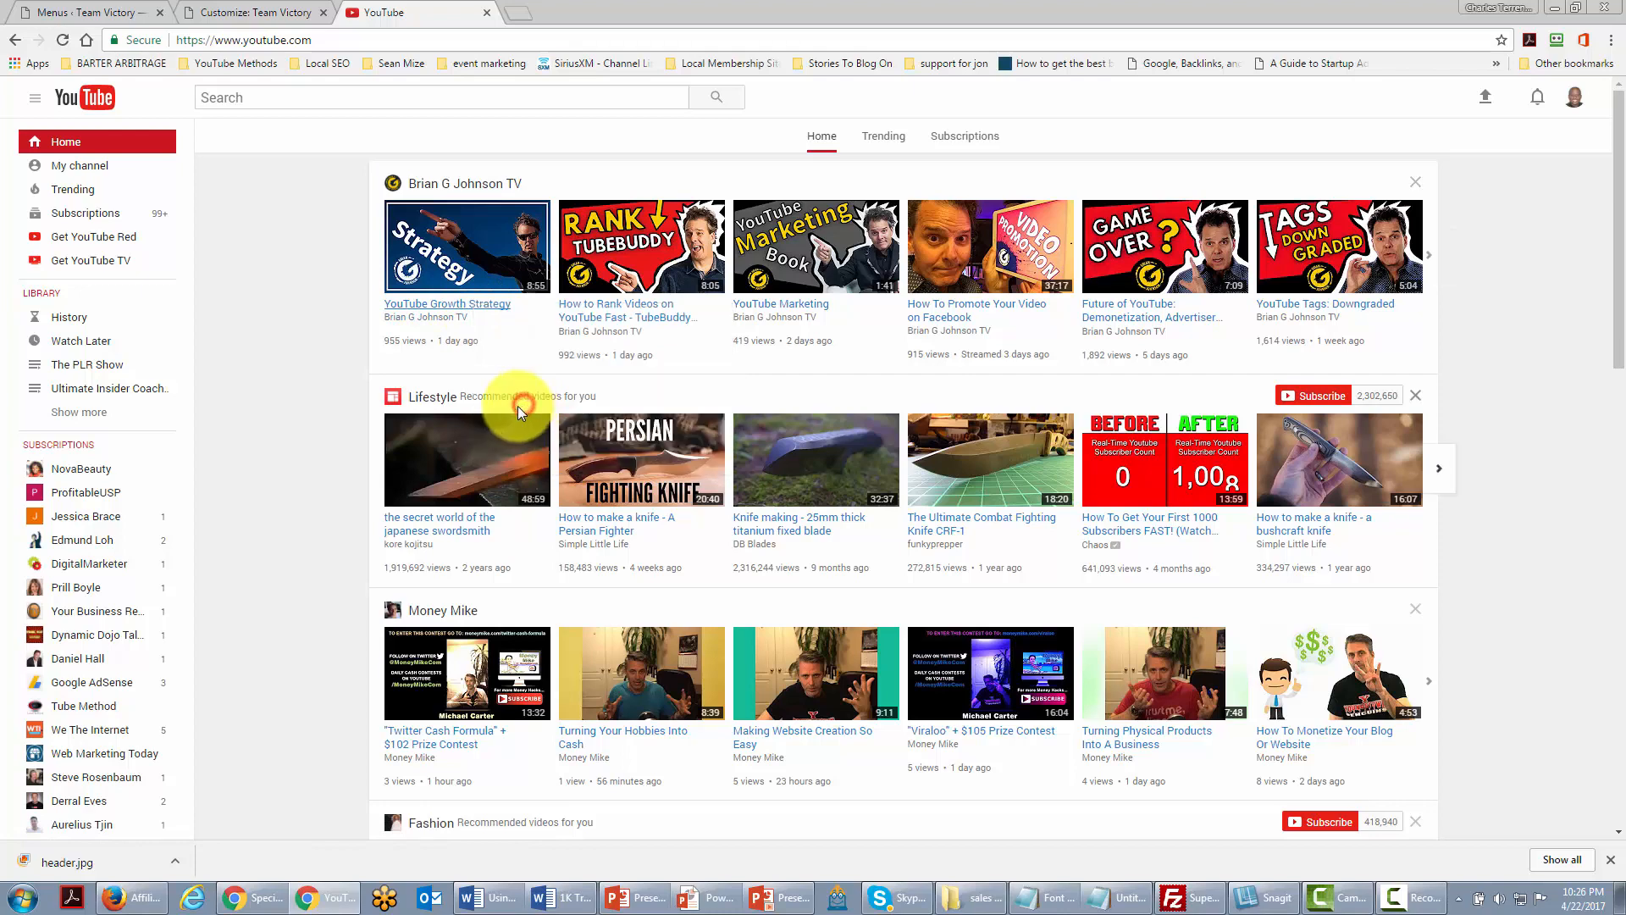
{"action": "left_click", "coordinate": [108, 14]}
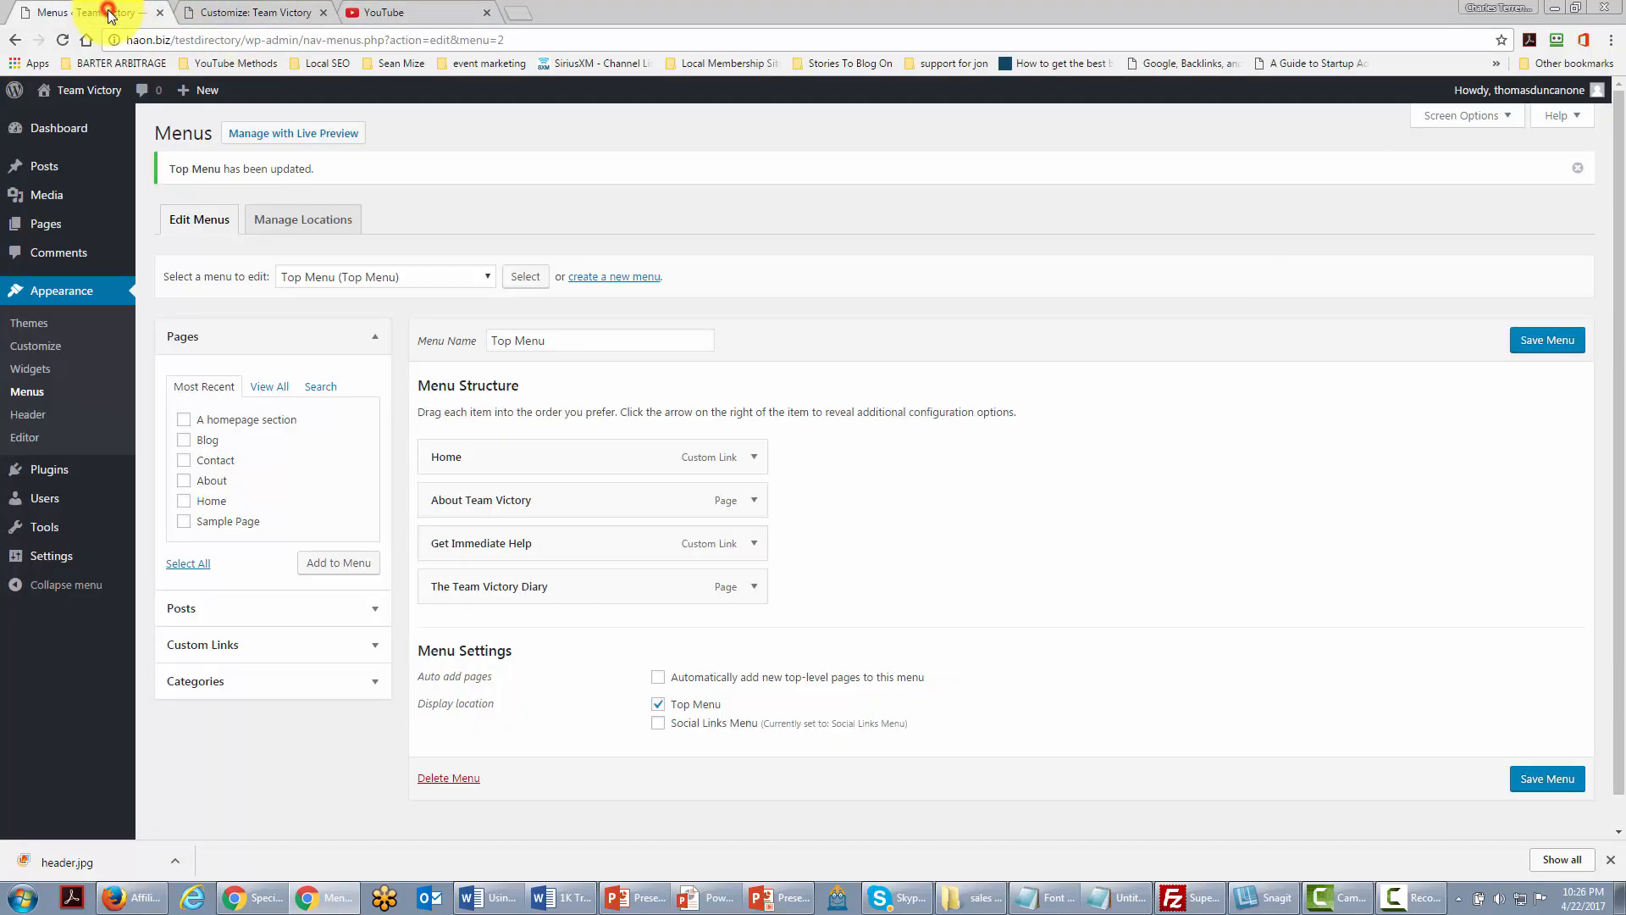
{"action": "left_click", "coordinate": [199, 16]}
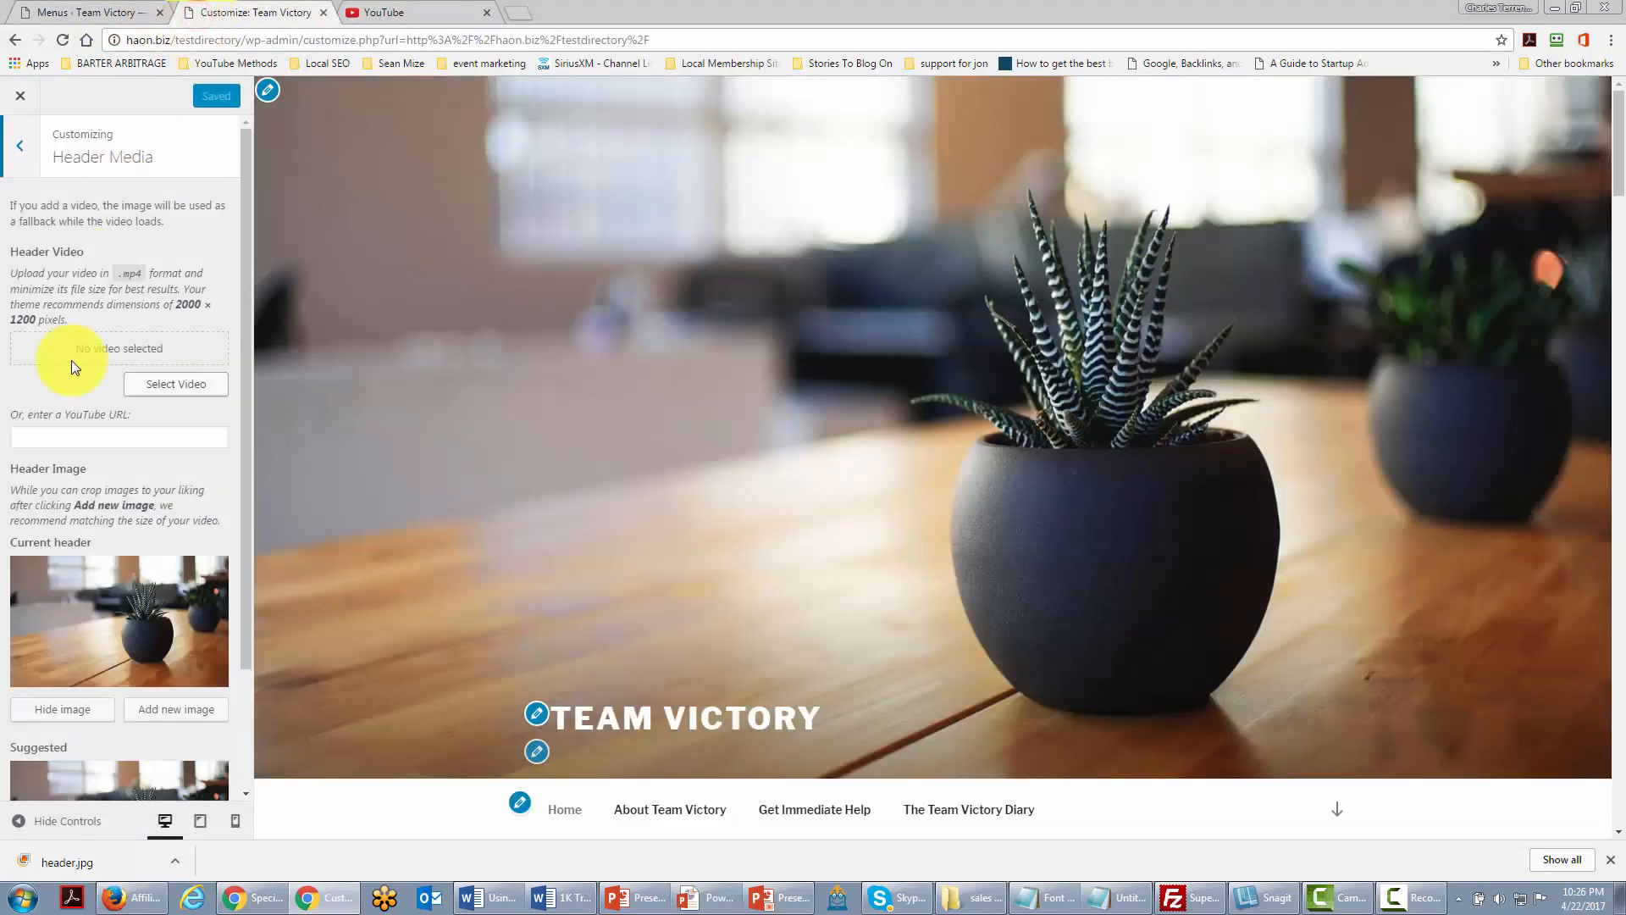
Step: Paste the video link into the header YouTube URL field, Save & Publish, then go to Posts > Categories
{"action": "left_click", "coordinate": [60, 437]}
{"action": "right_click", "coordinate": [60, 437]}
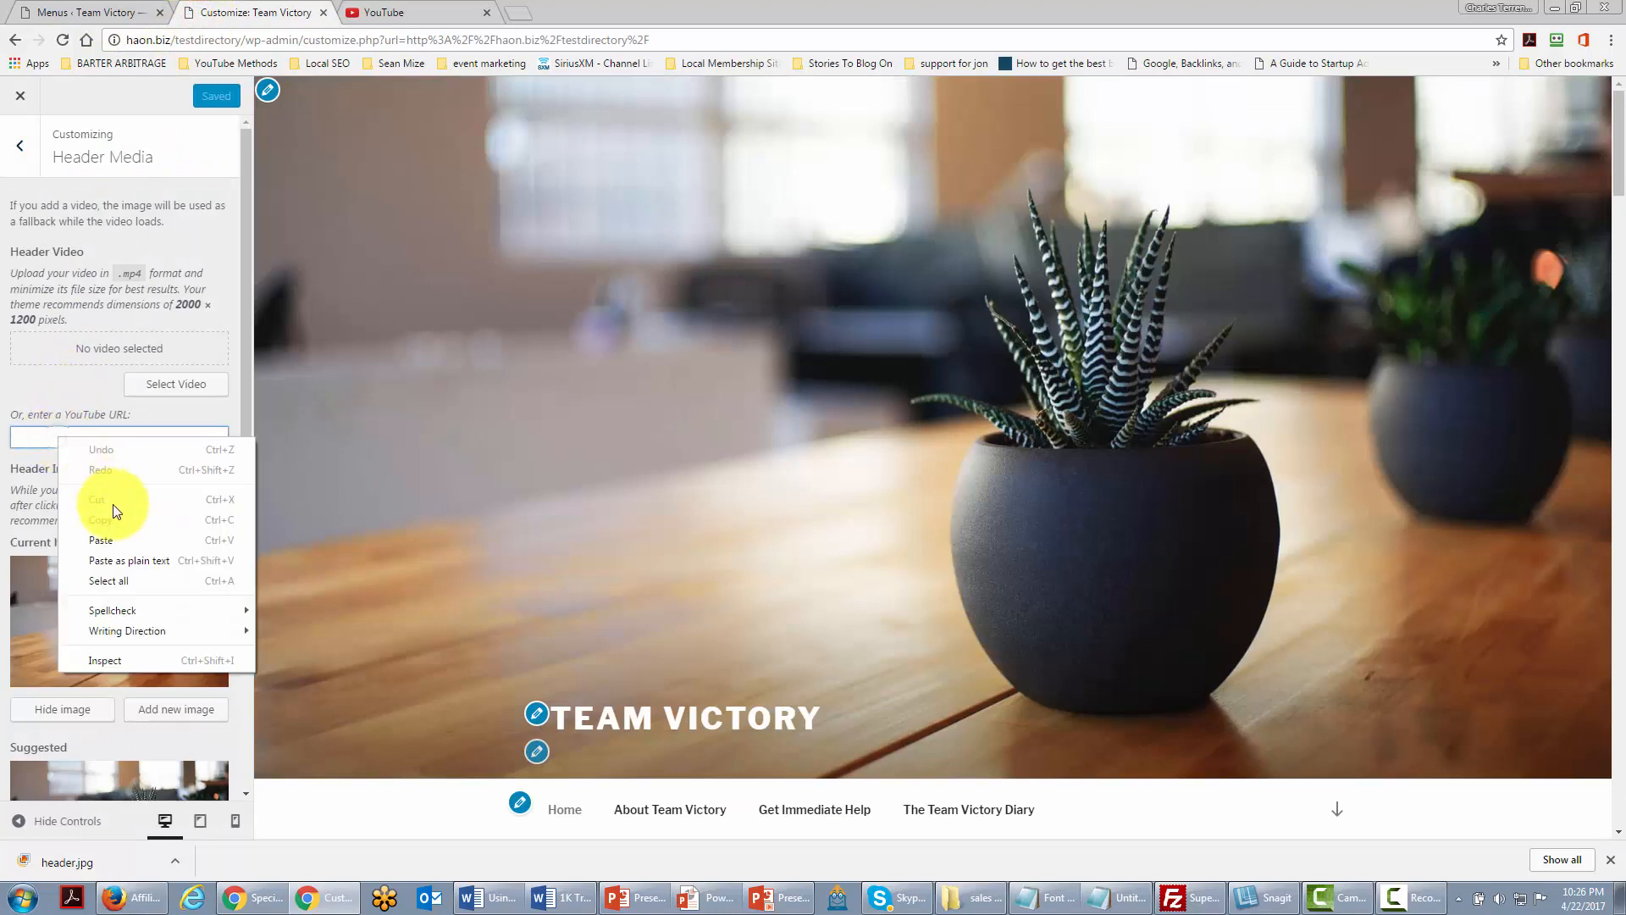
{"action": "left_click", "coordinate": [103, 534]}
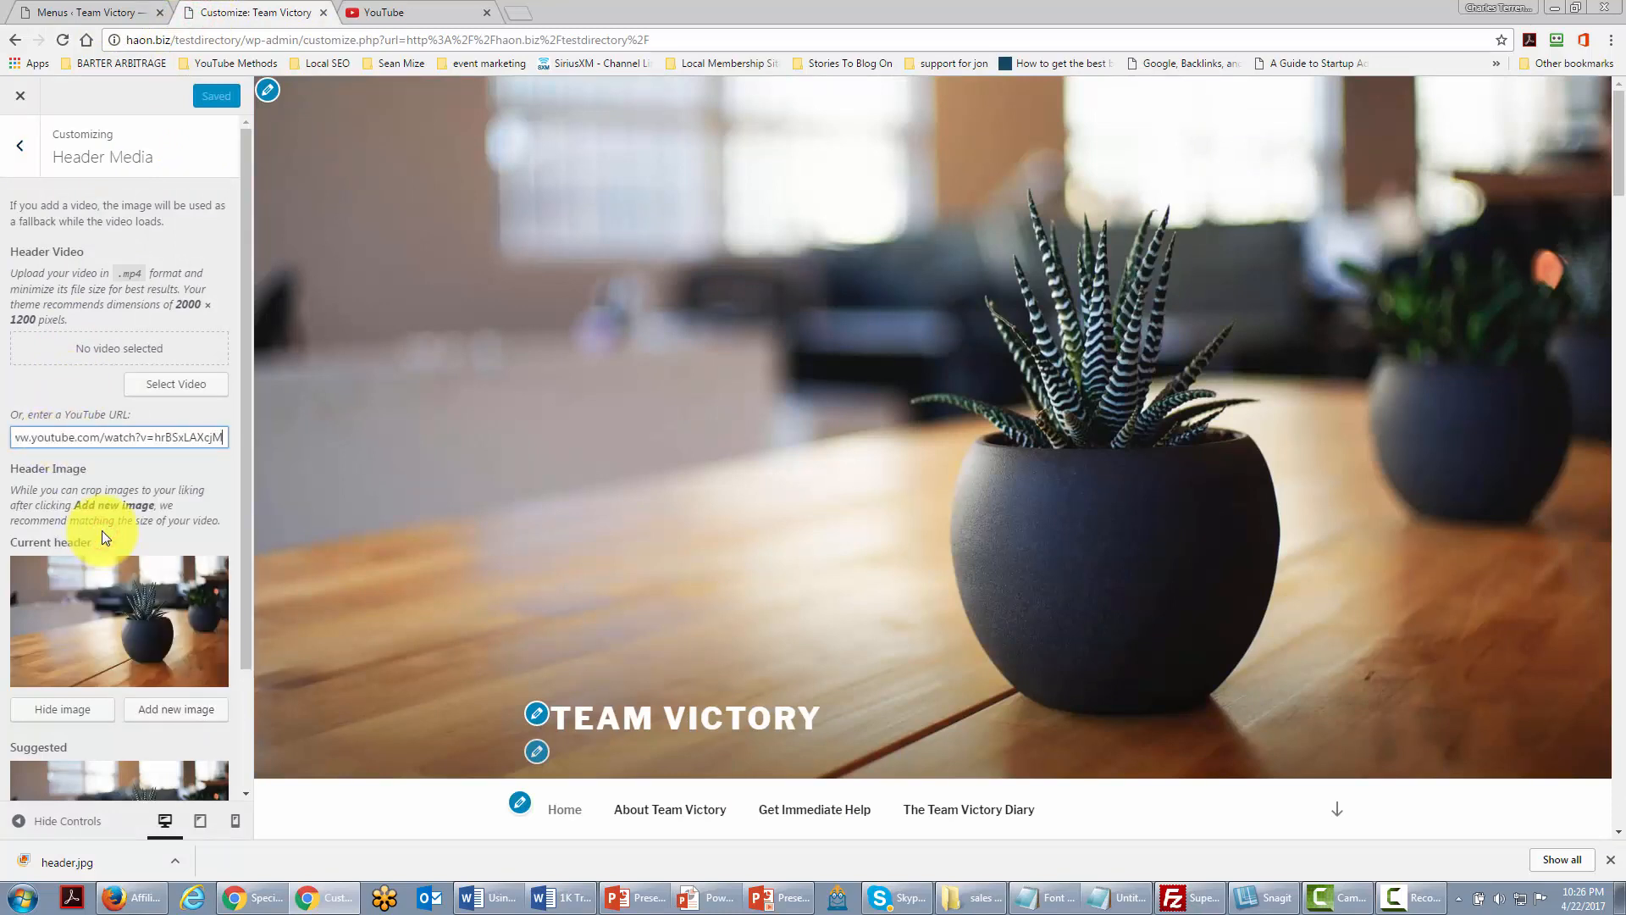
{"action": "left_click", "coordinate": [198, 473]}
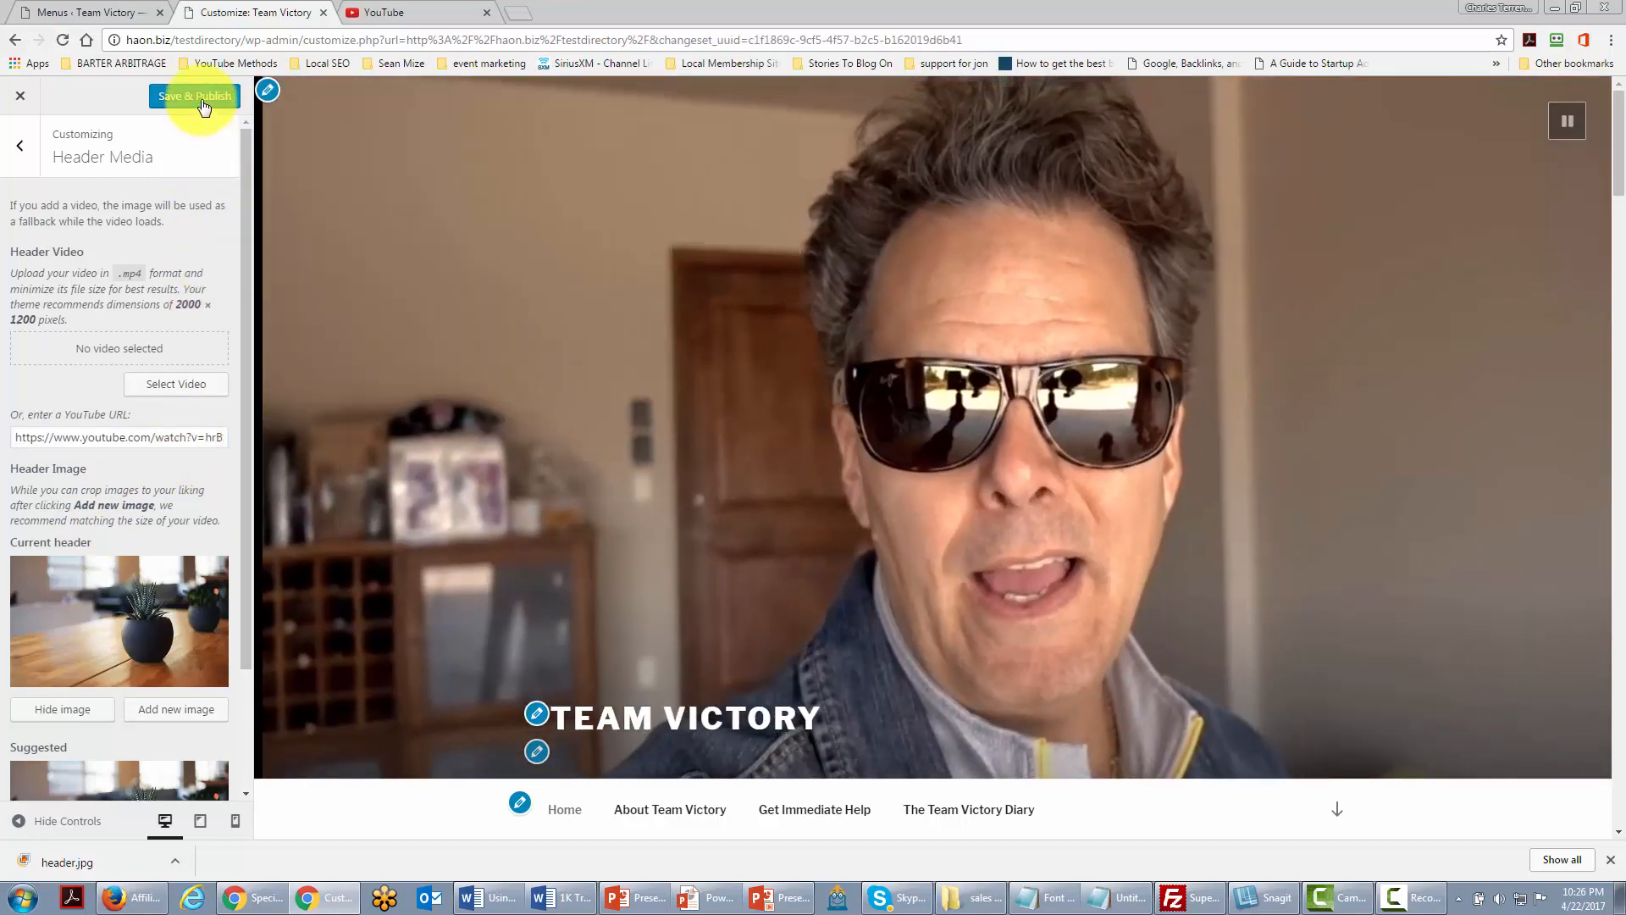
{"action": "left_click", "coordinate": [200, 97]}
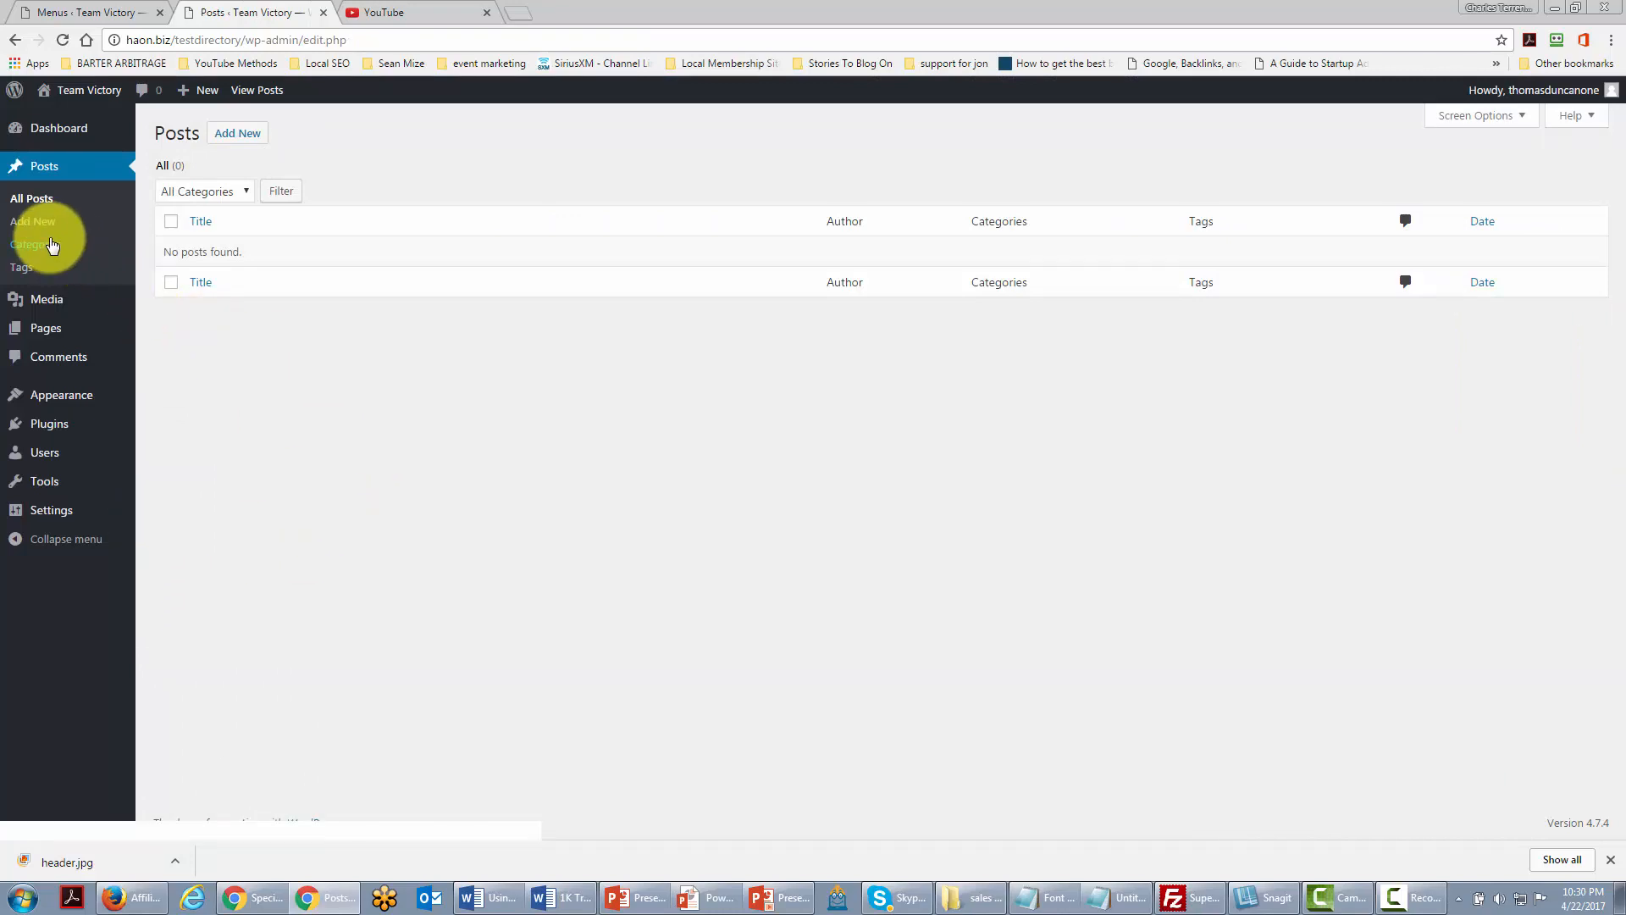
{"action": "left_click", "coordinate": [42, 251]}
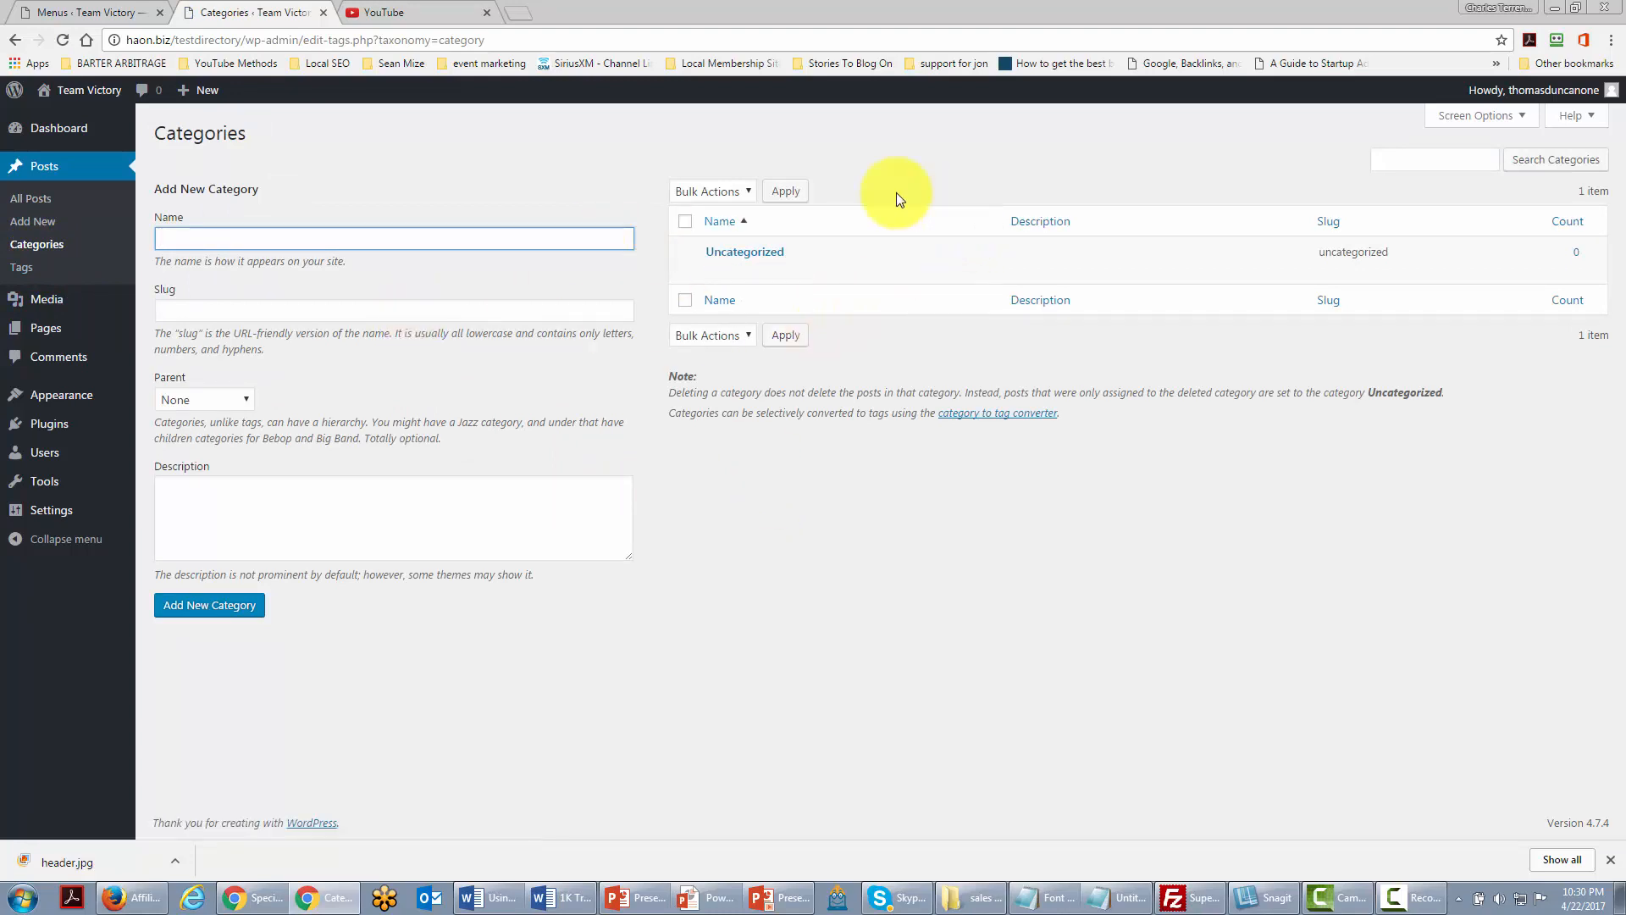
Step: Rename Uncategorized to 'Team Victory' with slug 'victory', update it, and return to Categories
{"action": "mouse_move", "coordinate": [755, 261]}
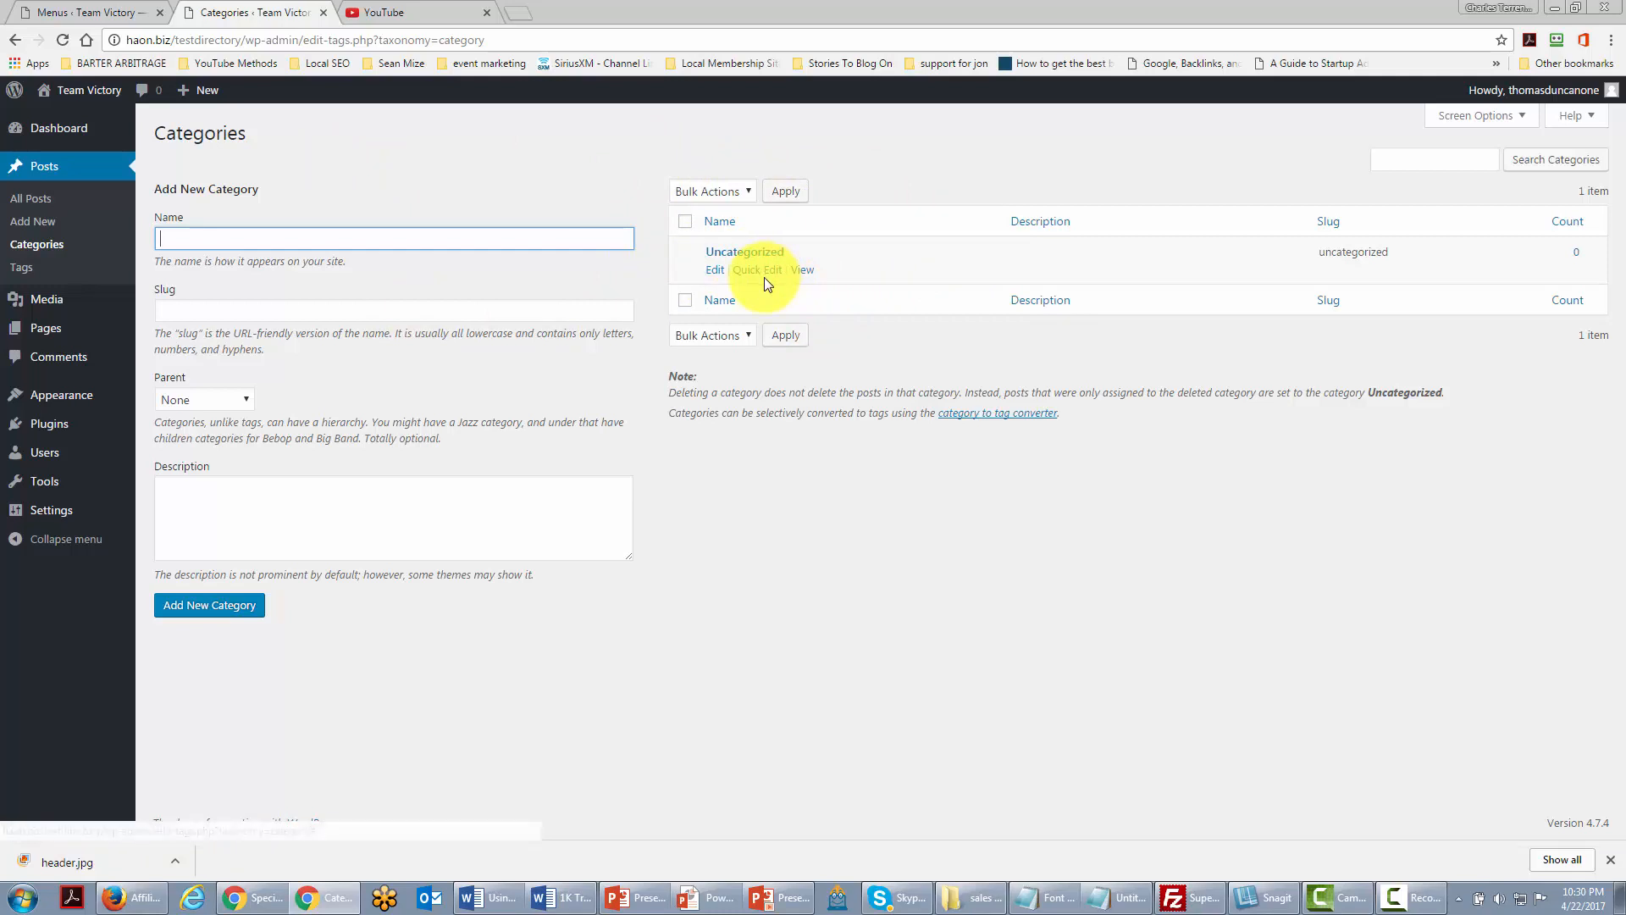
{"action": "left_click", "coordinate": [716, 271]}
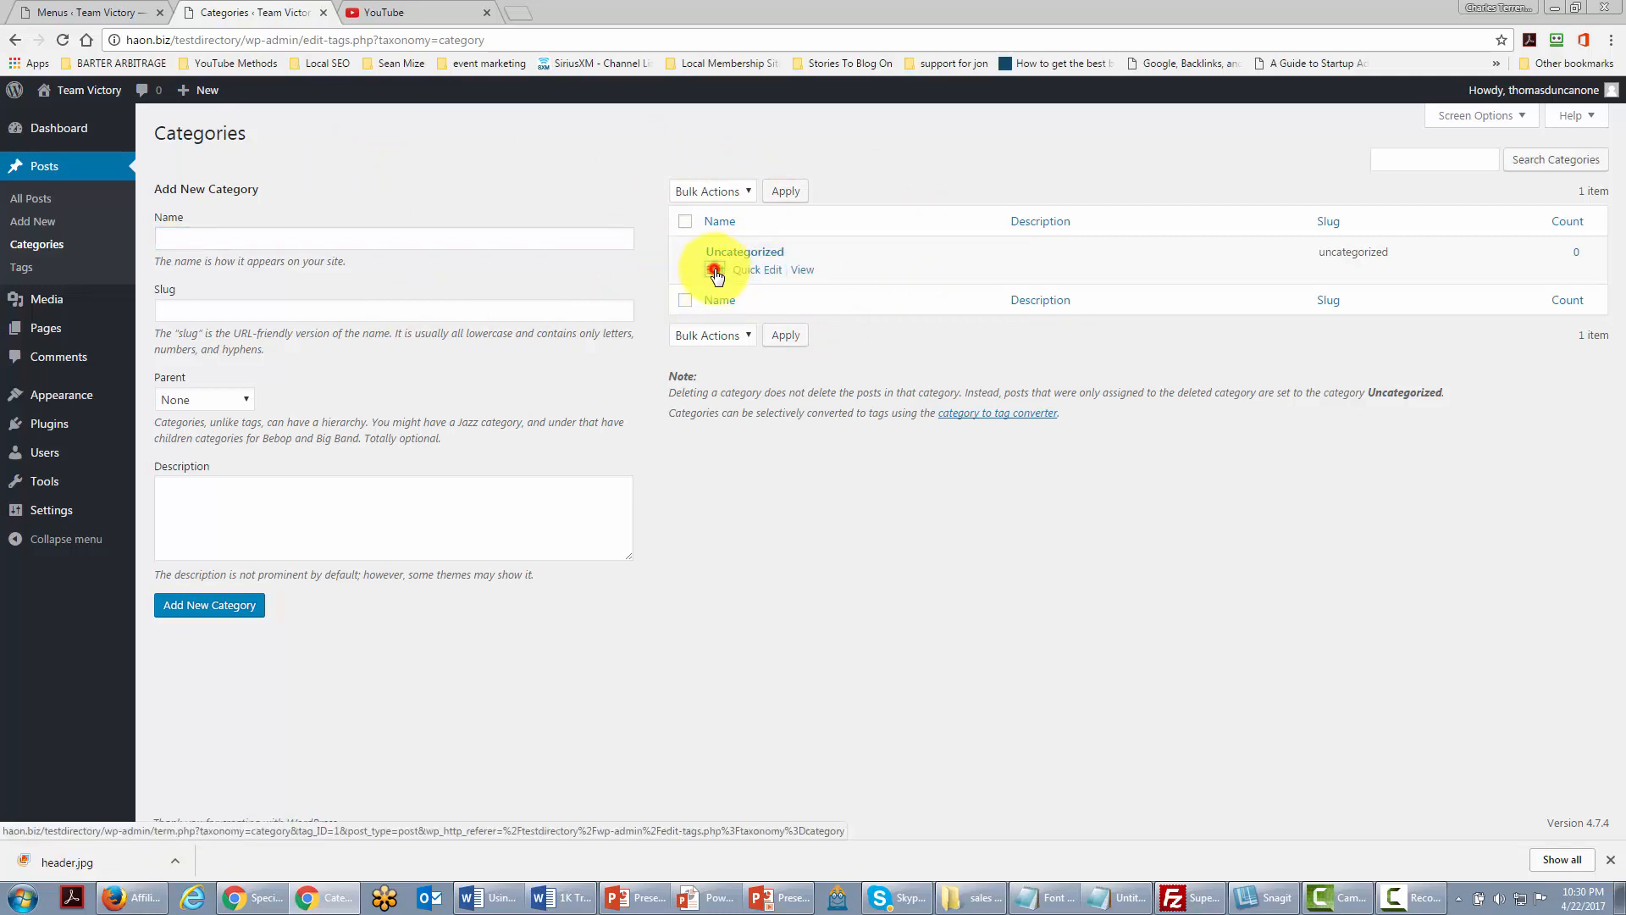
{"action": "left_click_drag", "start_coordinate": [465, 175], "coordinate": [278, 176]}
{"action": "type", "text": "Team"}
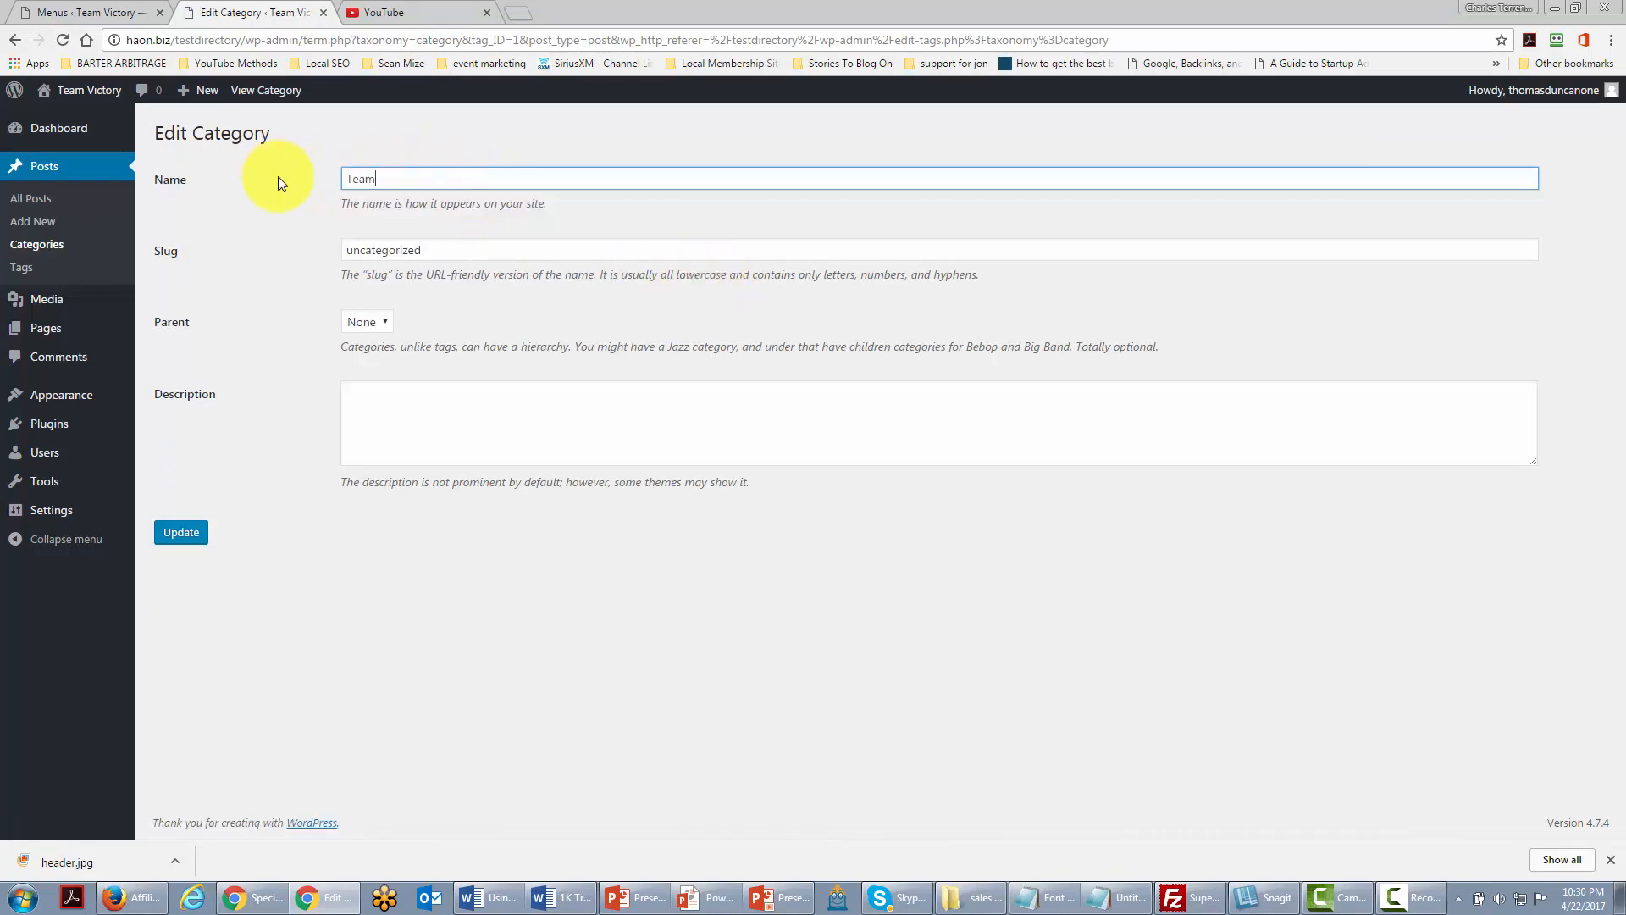
{"action": "type", "text": " Victory"}
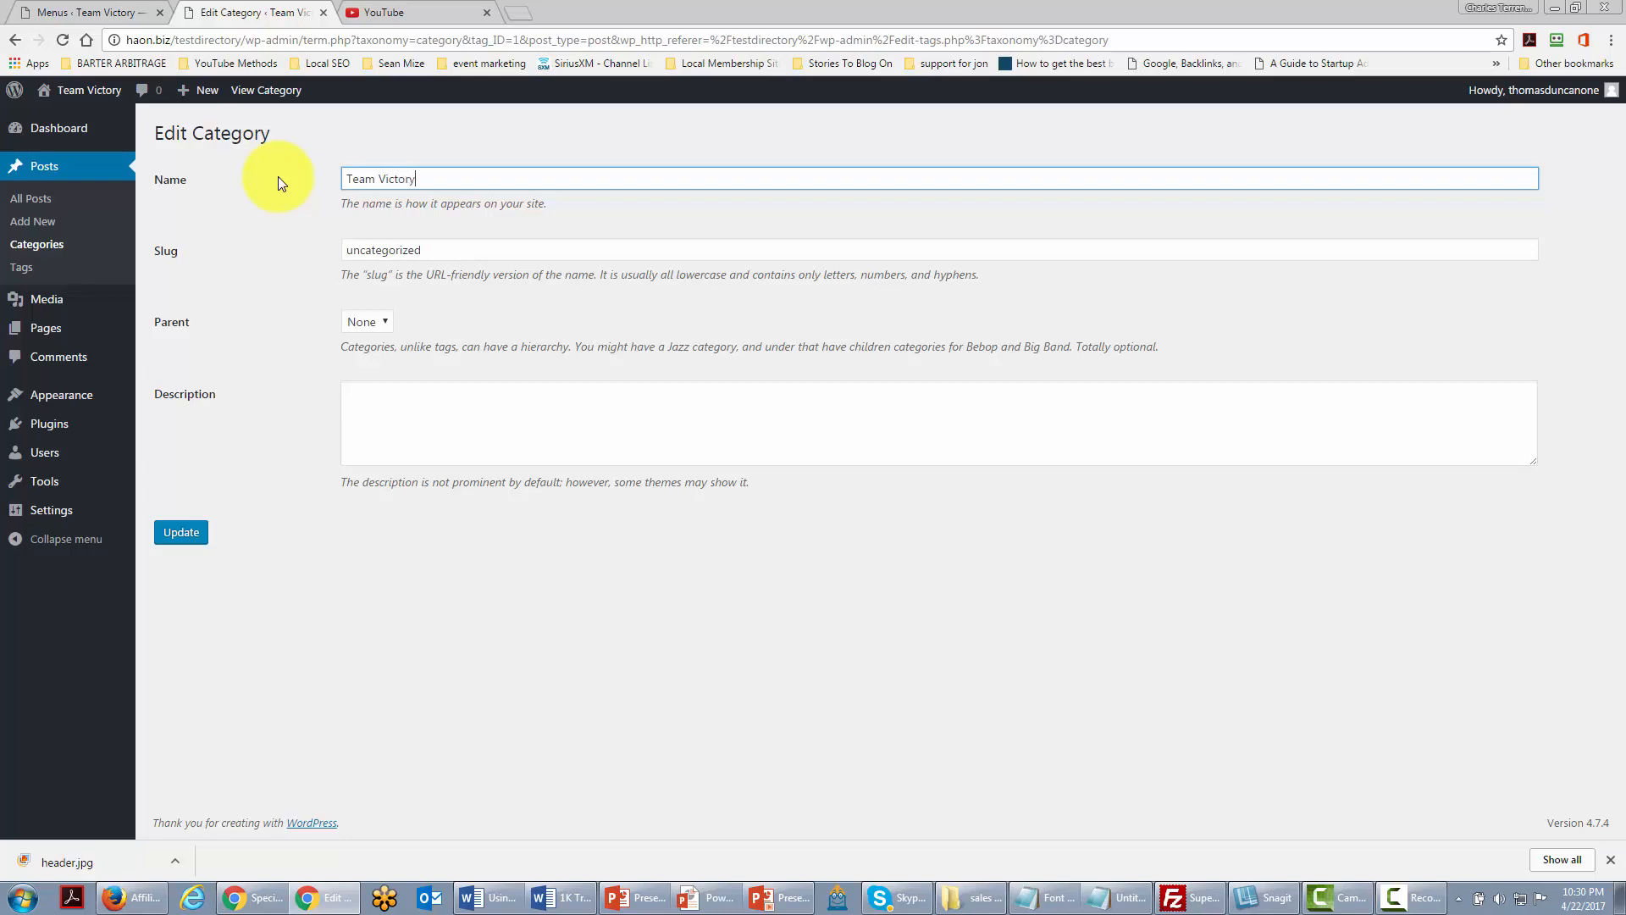
{"action": "left_click", "coordinate": [476, 249]}
{"action": "key", "text": "ctrl+a"}
{"action": "type", "text": "vic"}
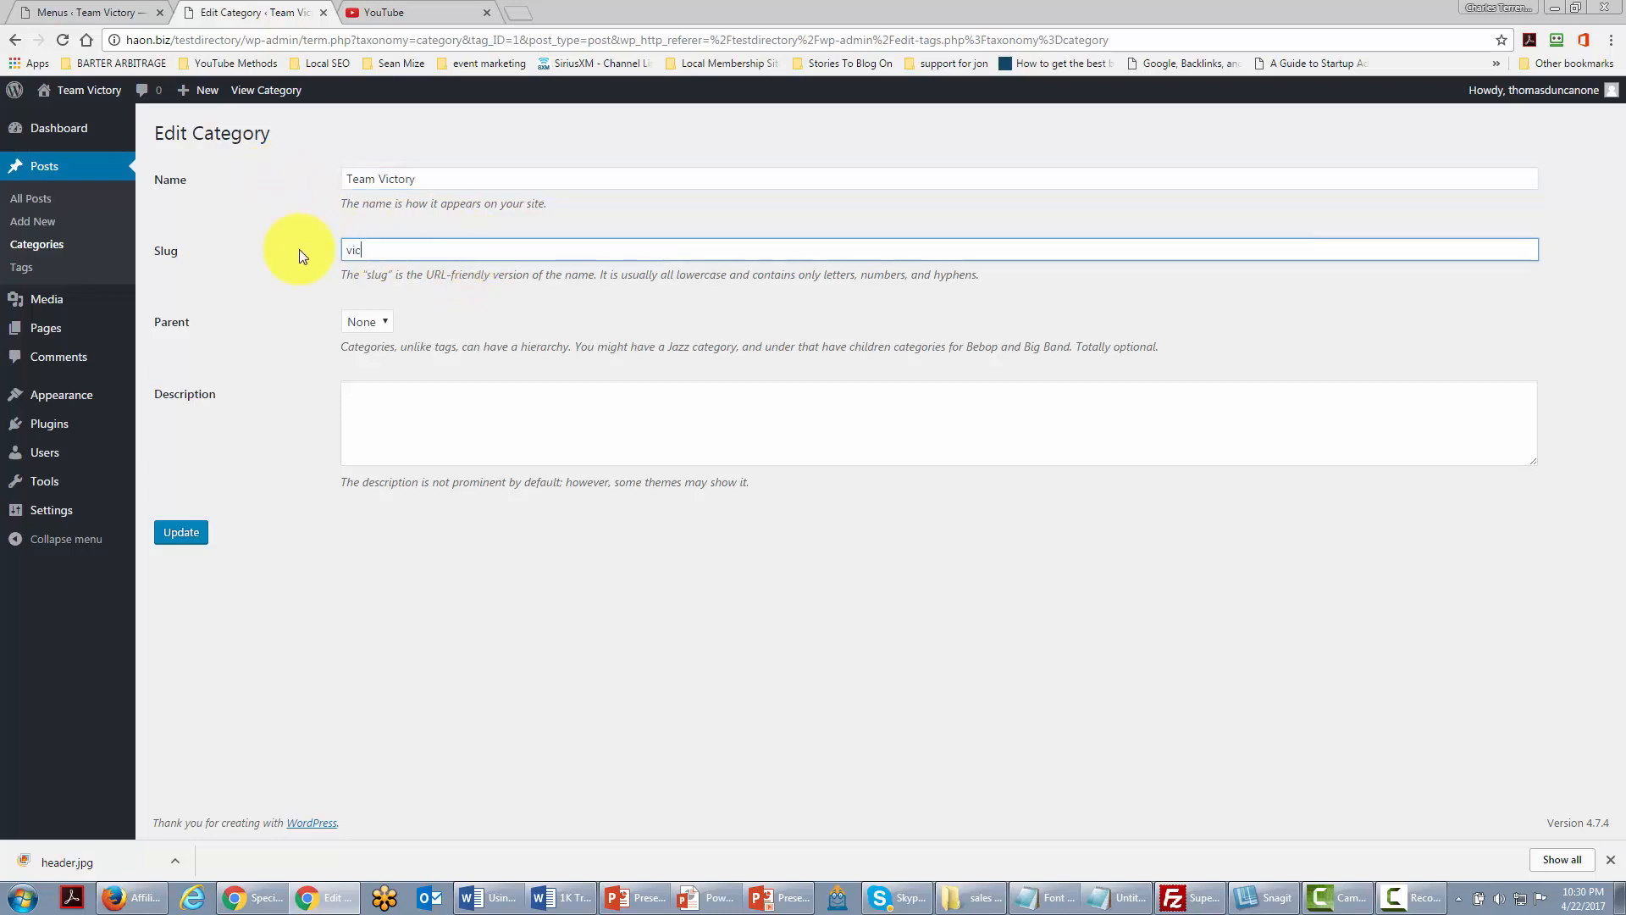
{"action": "type", "text": "tory"}
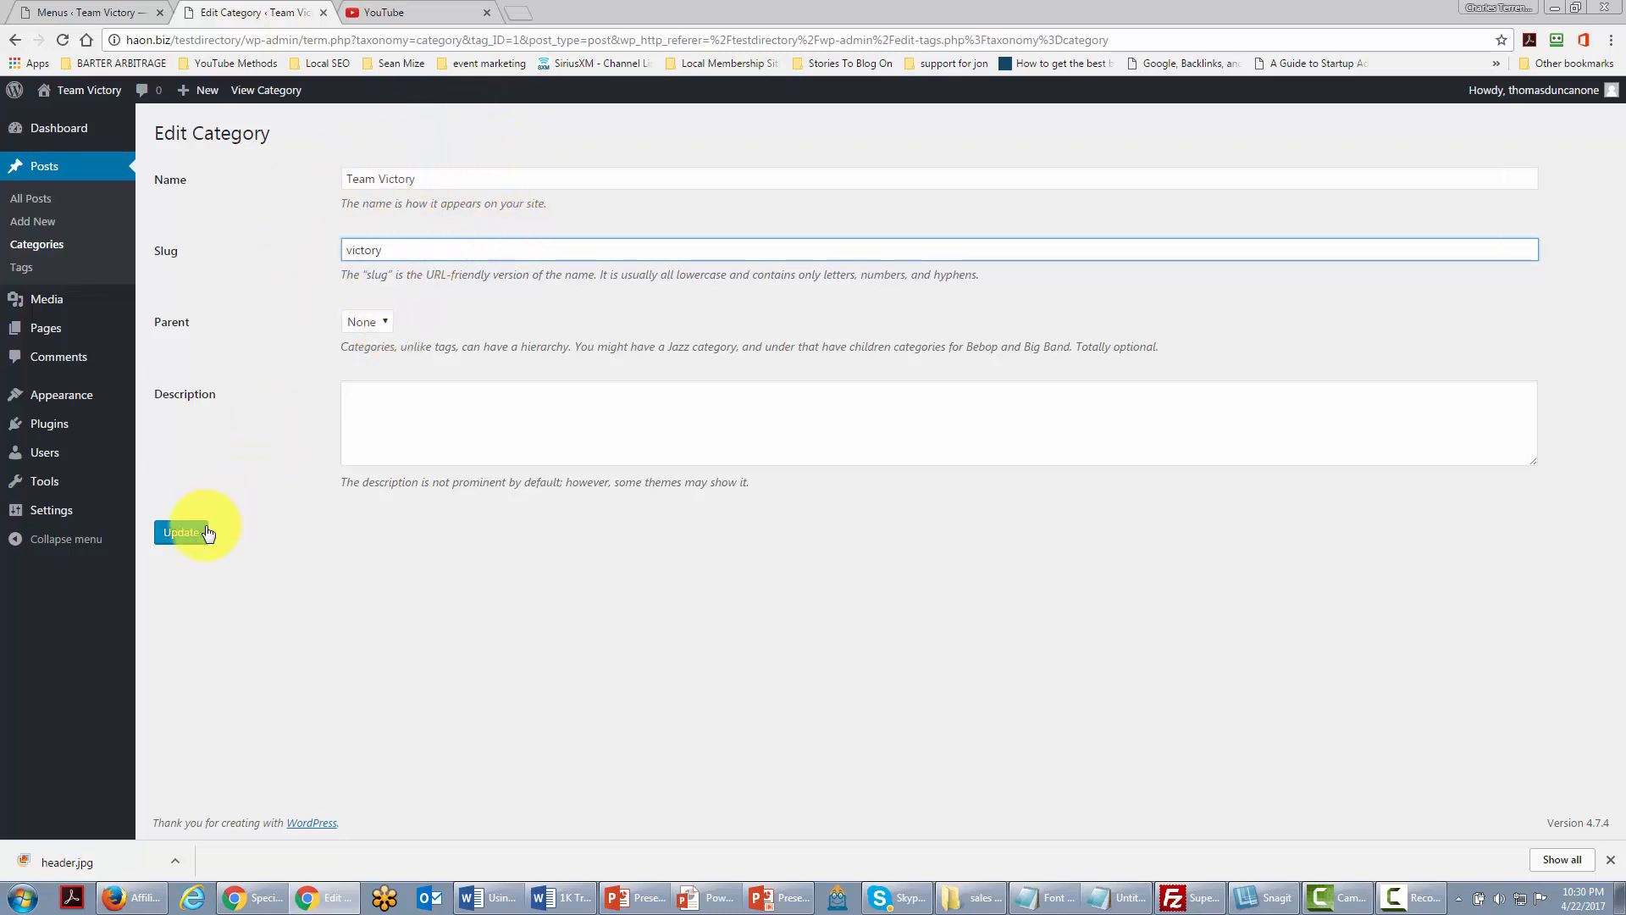
{"action": "left_click", "coordinate": [181, 533]}
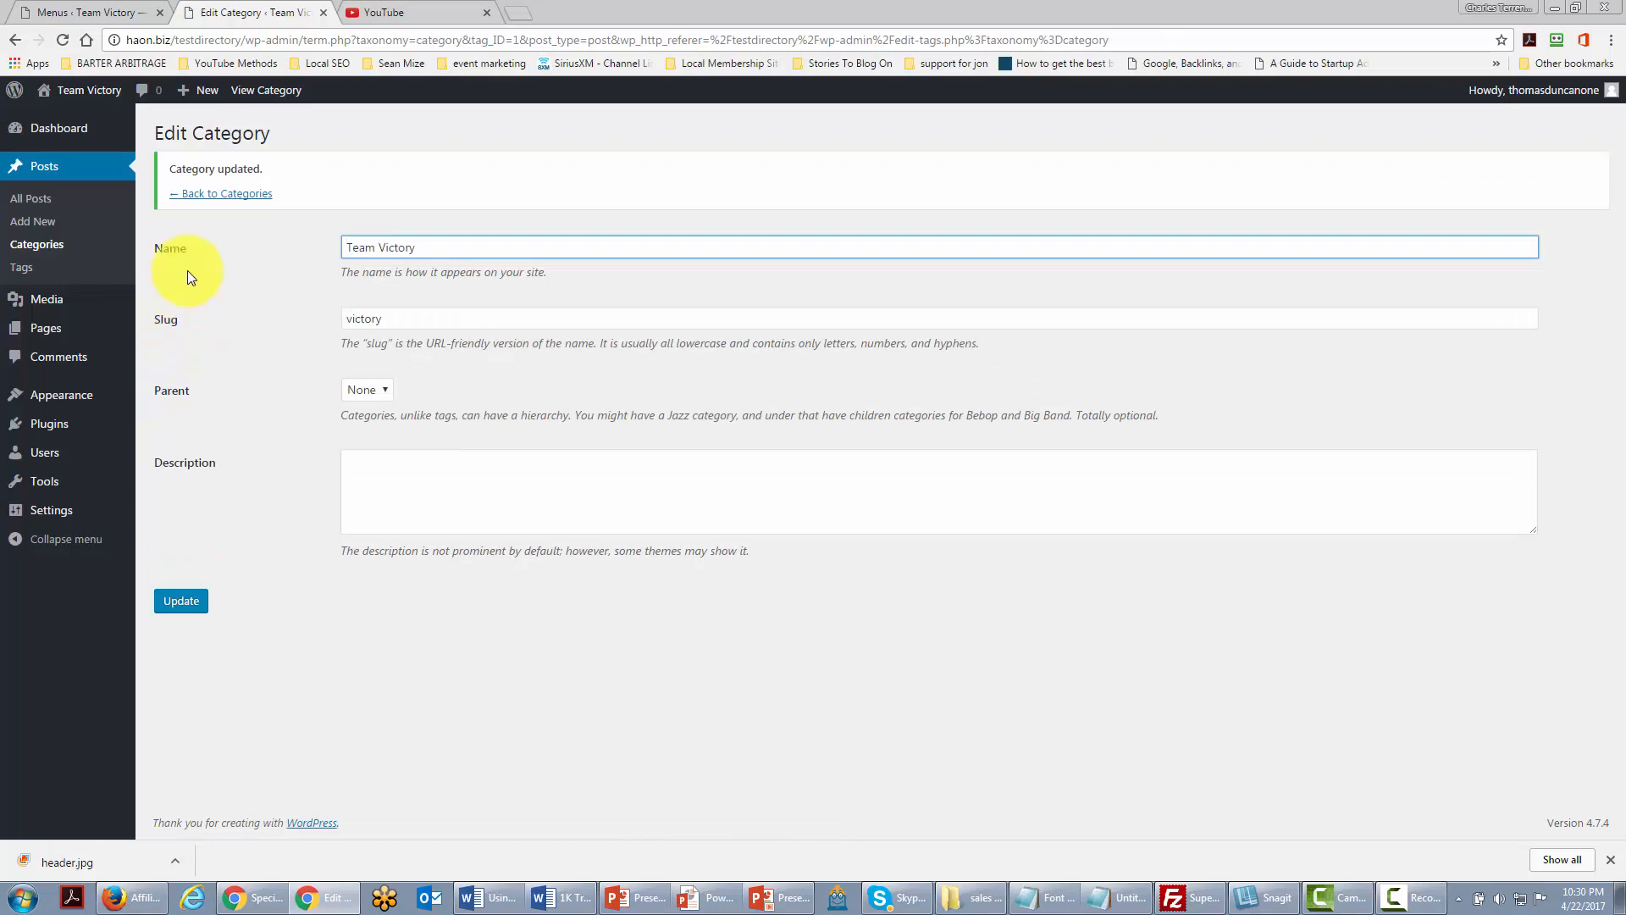
{"action": "left_click", "coordinate": [213, 196]}
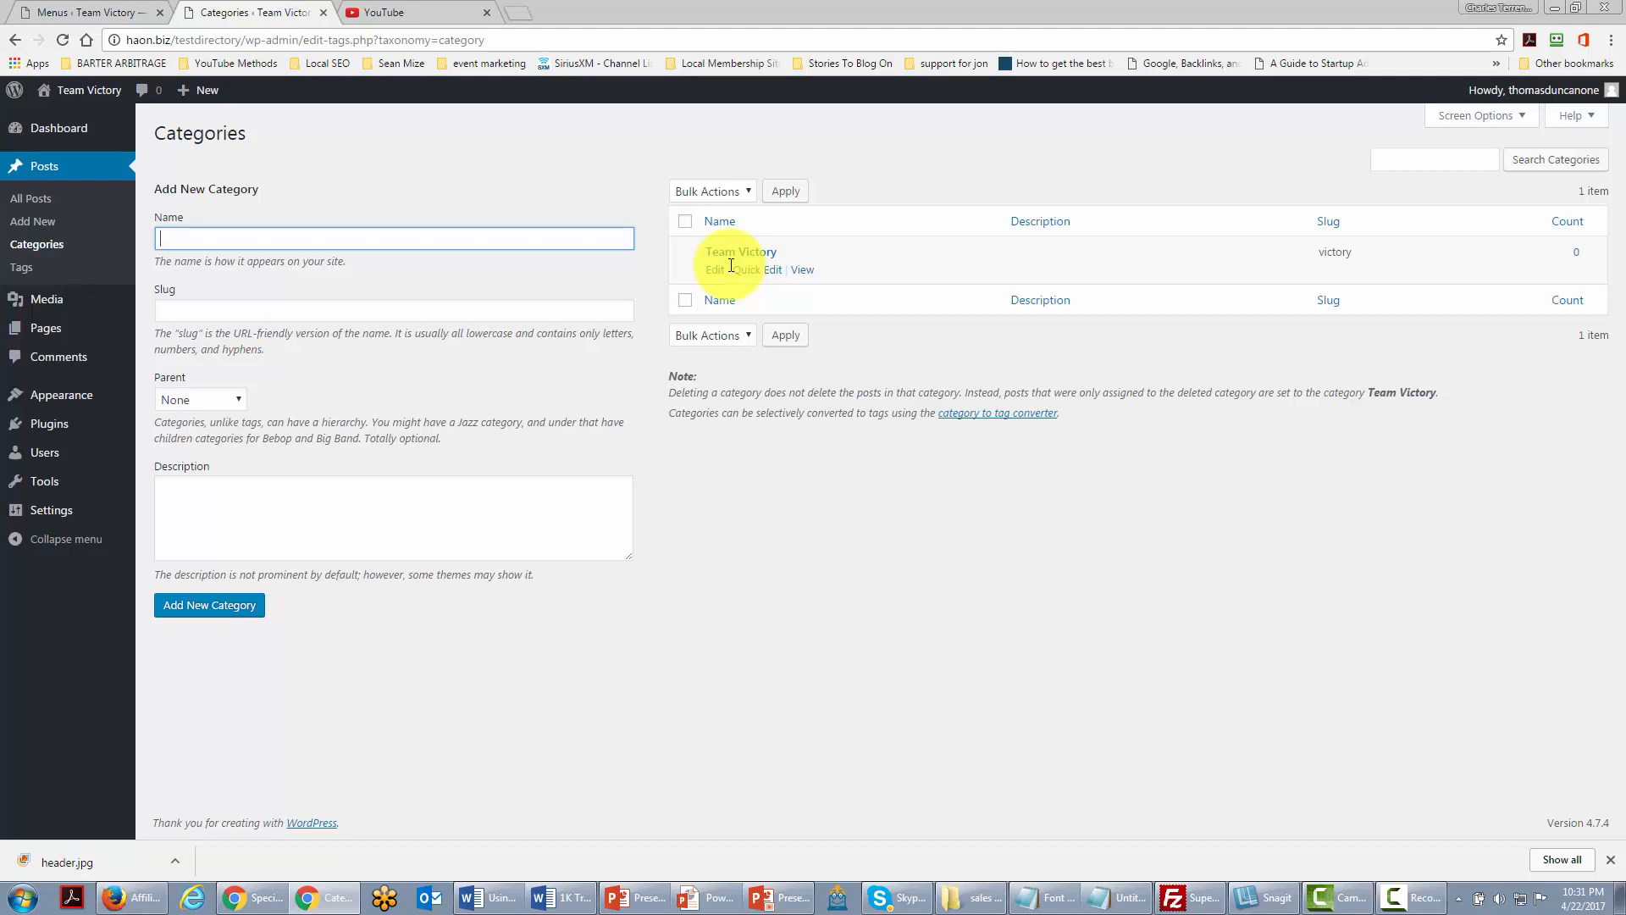
Step: Go to Settings > Writing before switching to the ClickBank Marketplace
{"action": "mouse_move", "coordinate": [38, 513]}
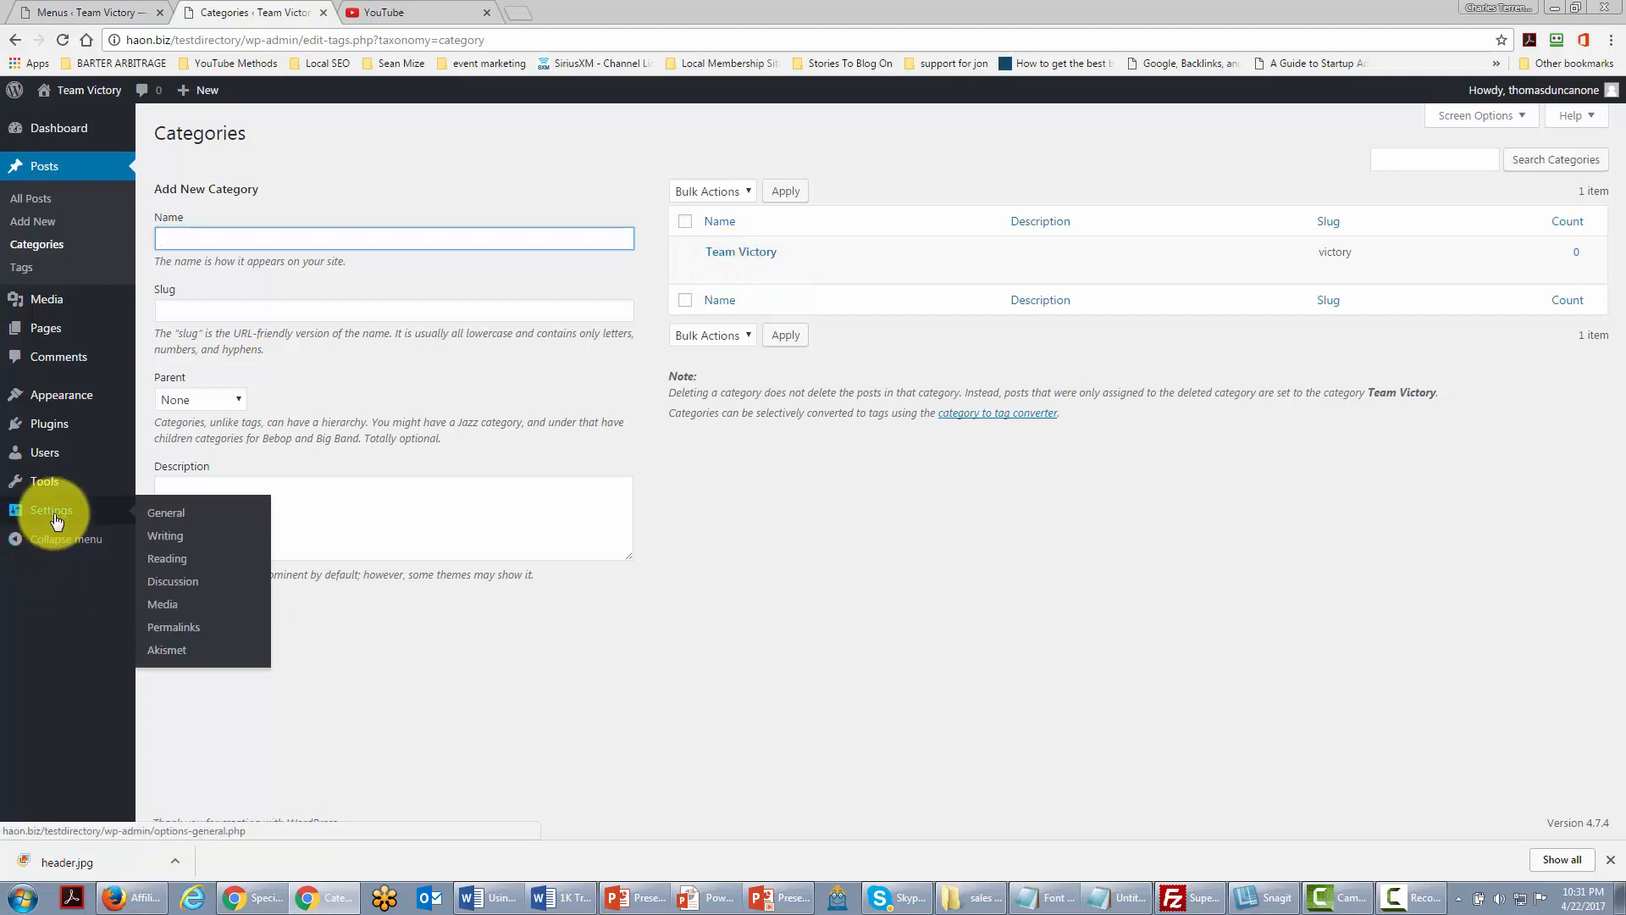
{"action": "left_click", "coordinate": [168, 546]}
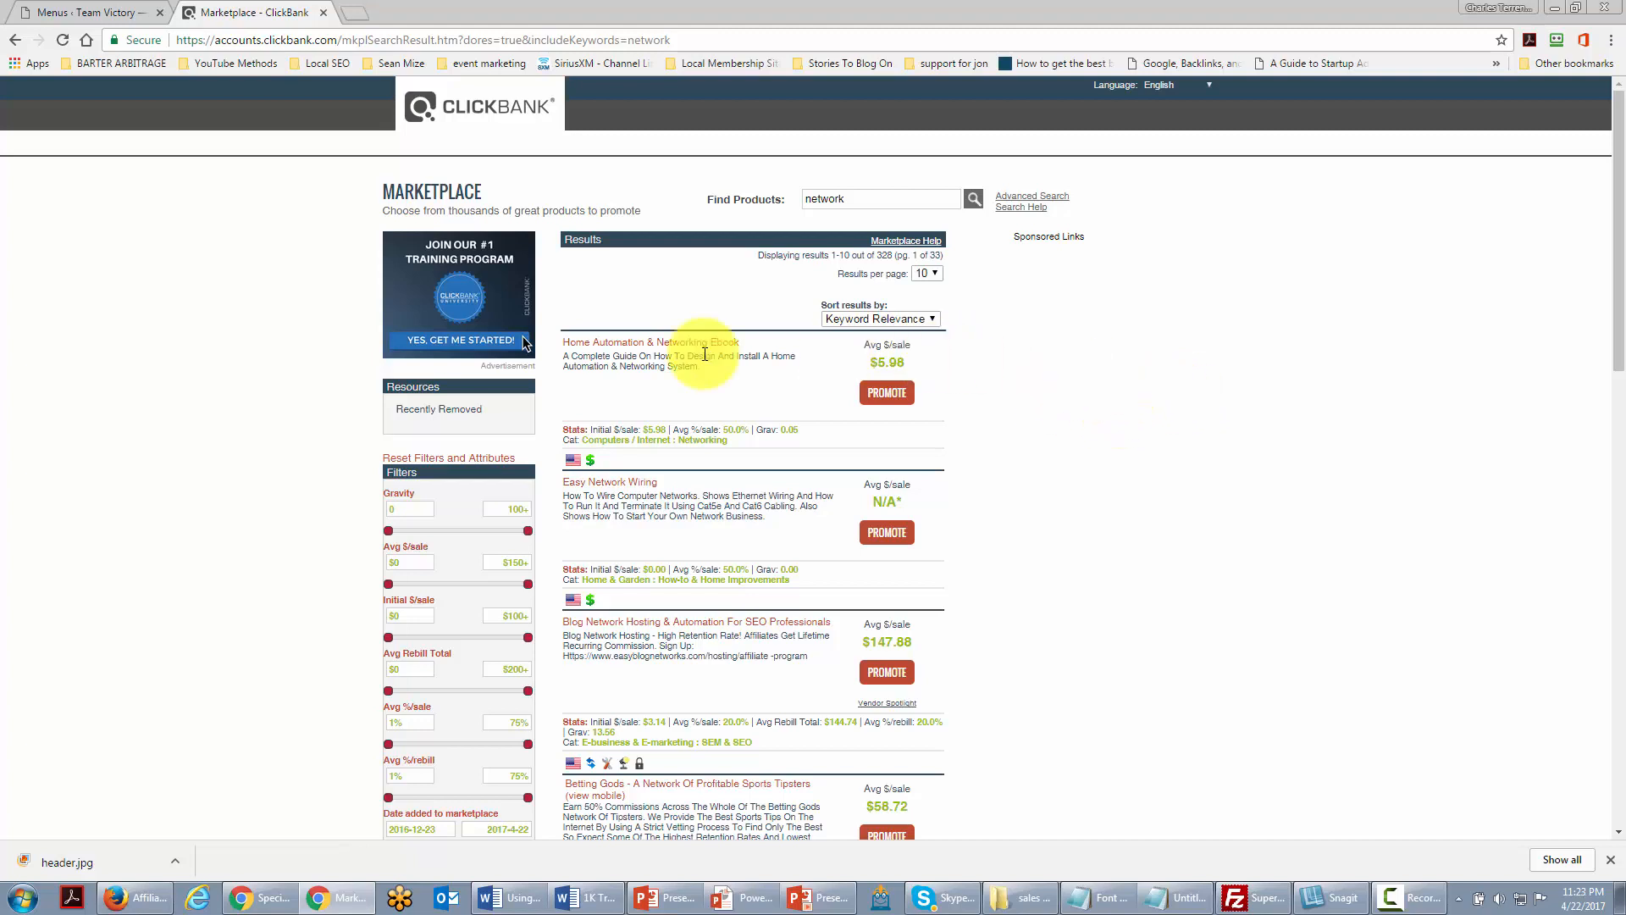
Step: Create a HopLink for the Home Automation & Networking Ebook using the account nickname, and copy its URL
{"action": "left_click", "coordinate": [877, 407]}
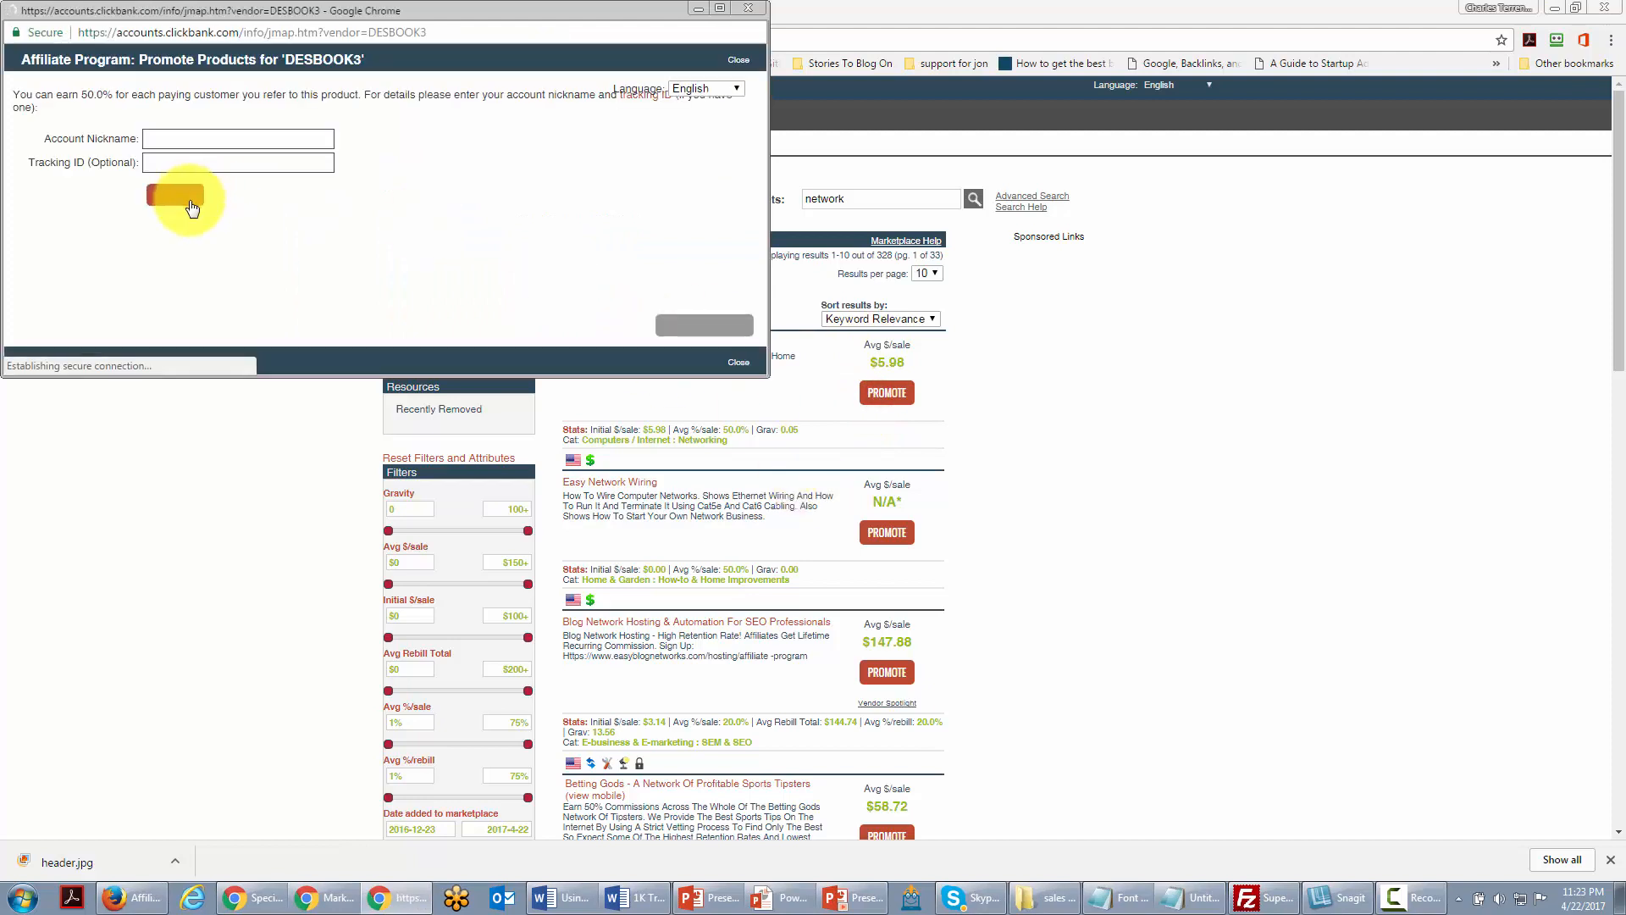
{"action": "left_click", "coordinate": [181, 138]}
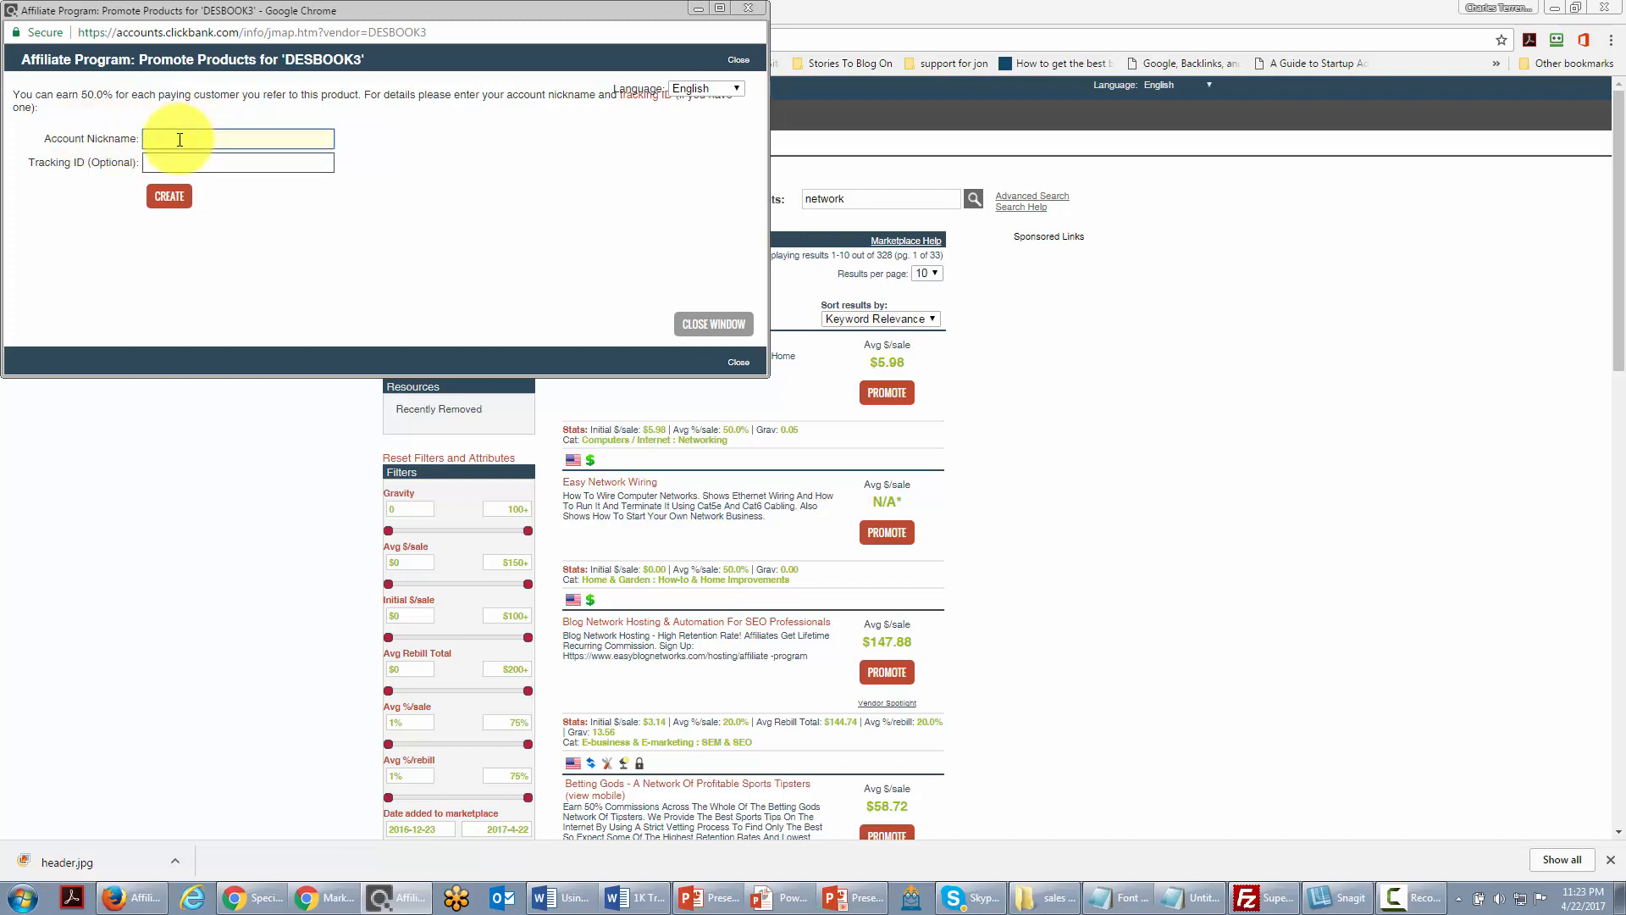
{"action": "type", "text": "thomasdunc"}
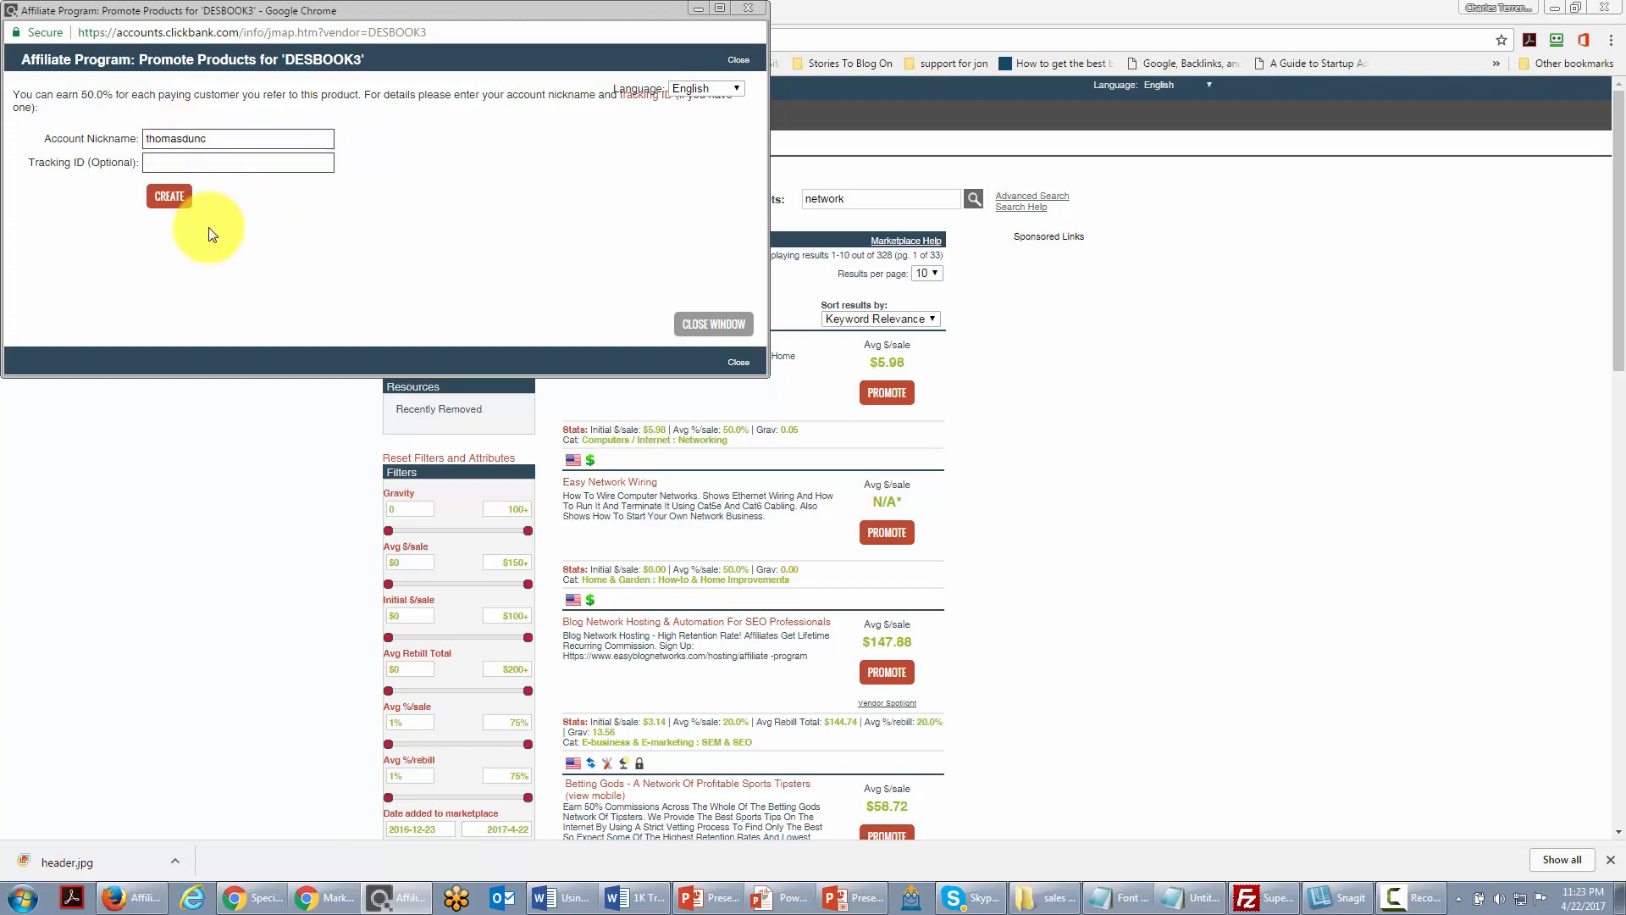
{"action": "left_click", "coordinate": [169, 196]}
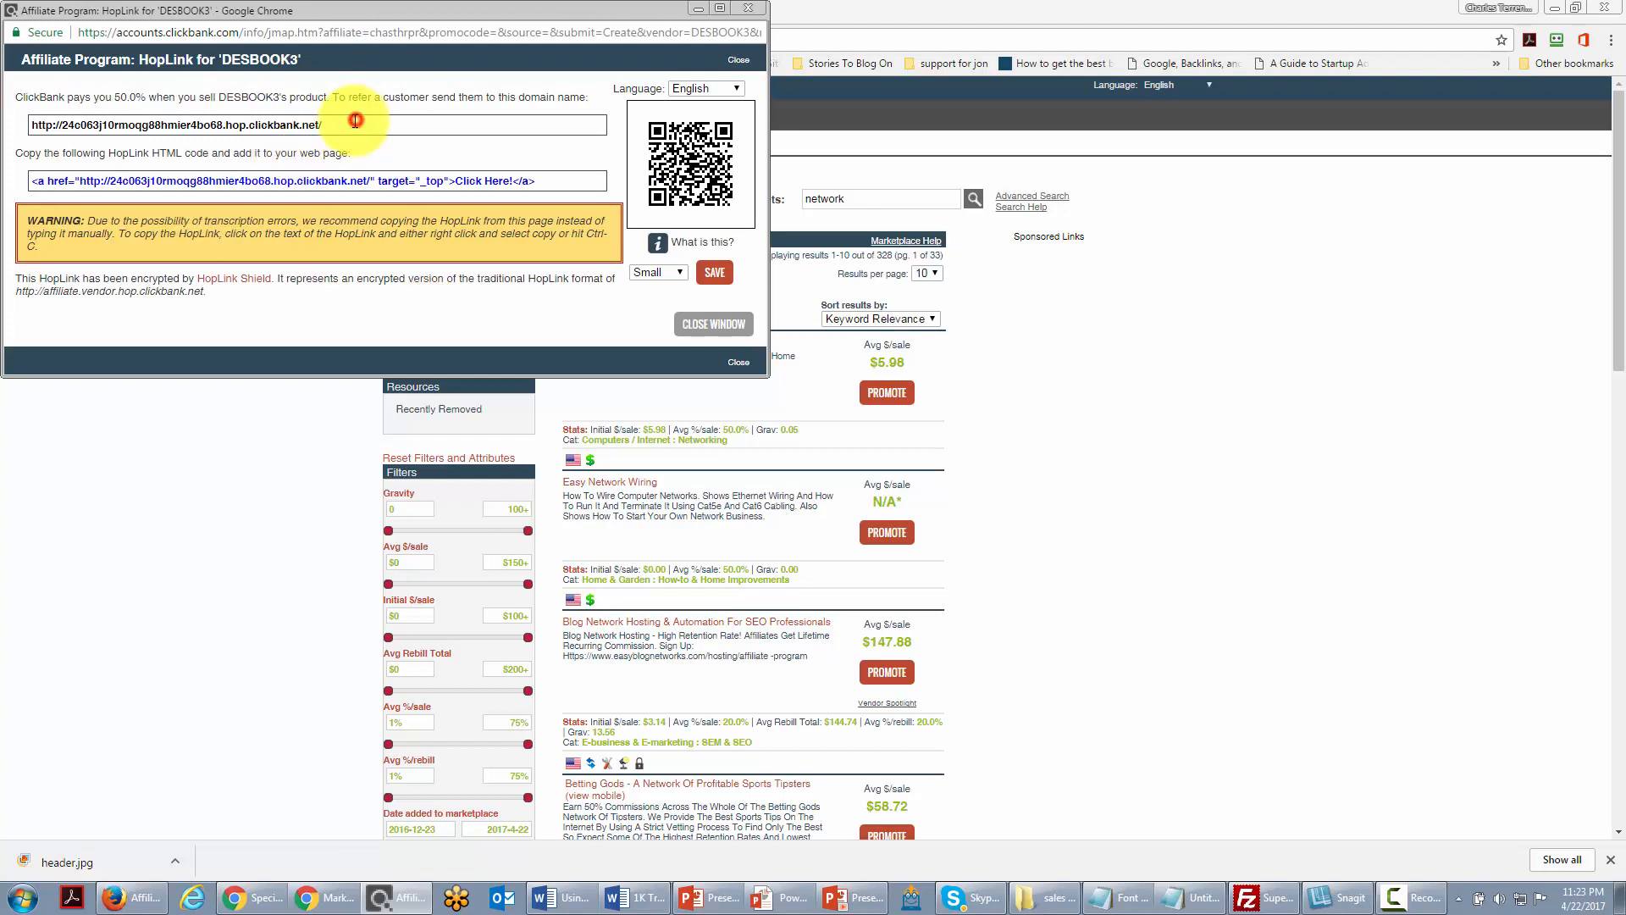
{"action": "left_click_drag", "start_coordinate": [339, 126], "coordinate": [24, 124]}
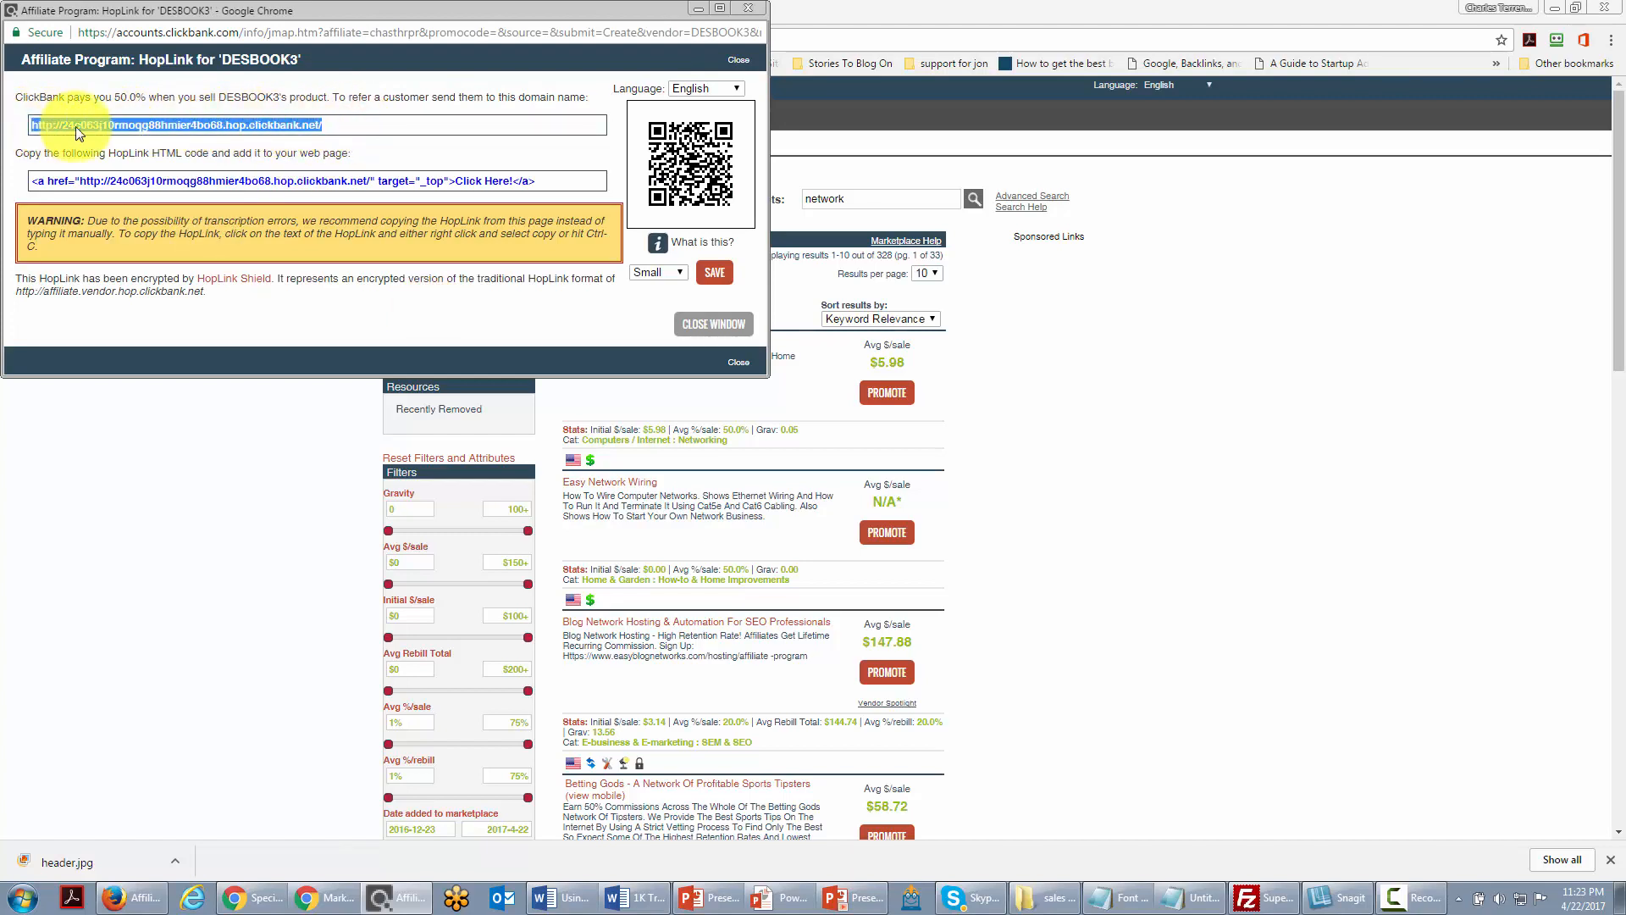
{"action": "right_click", "coordinate": [78, 127]}
{"action": "left_click", "coordinate": [127, 141]}
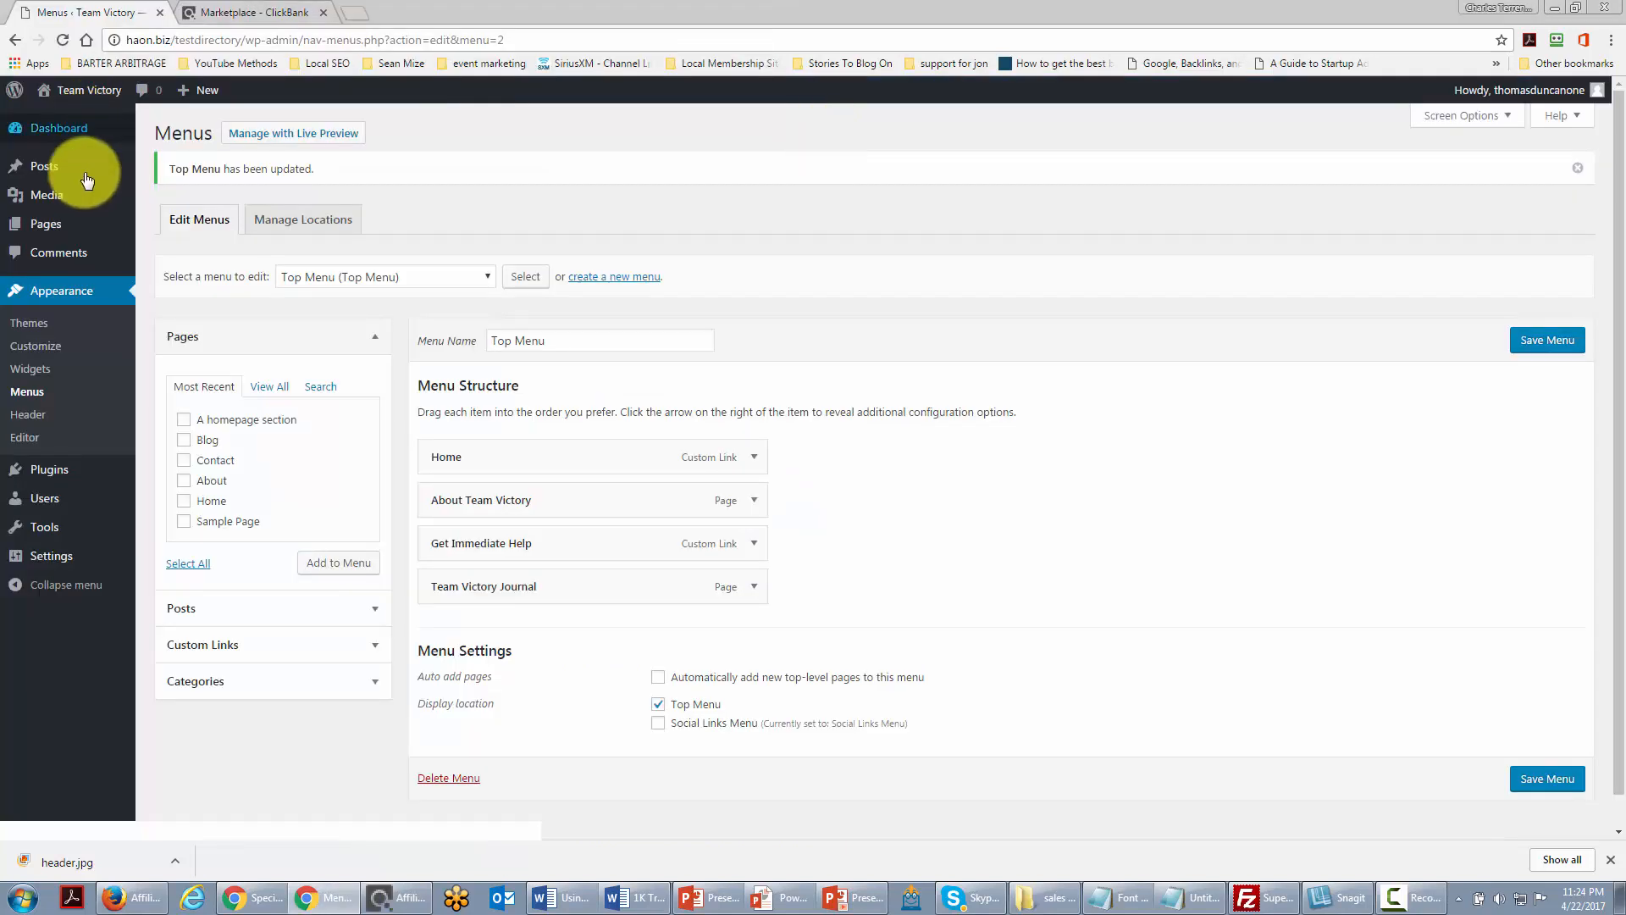
Step: Find Pretty Link Lite with an 'affiliate link cloaking' plugin search, then install and activate it
{"action": "mouse_move", "coordinate": [39, 467]}
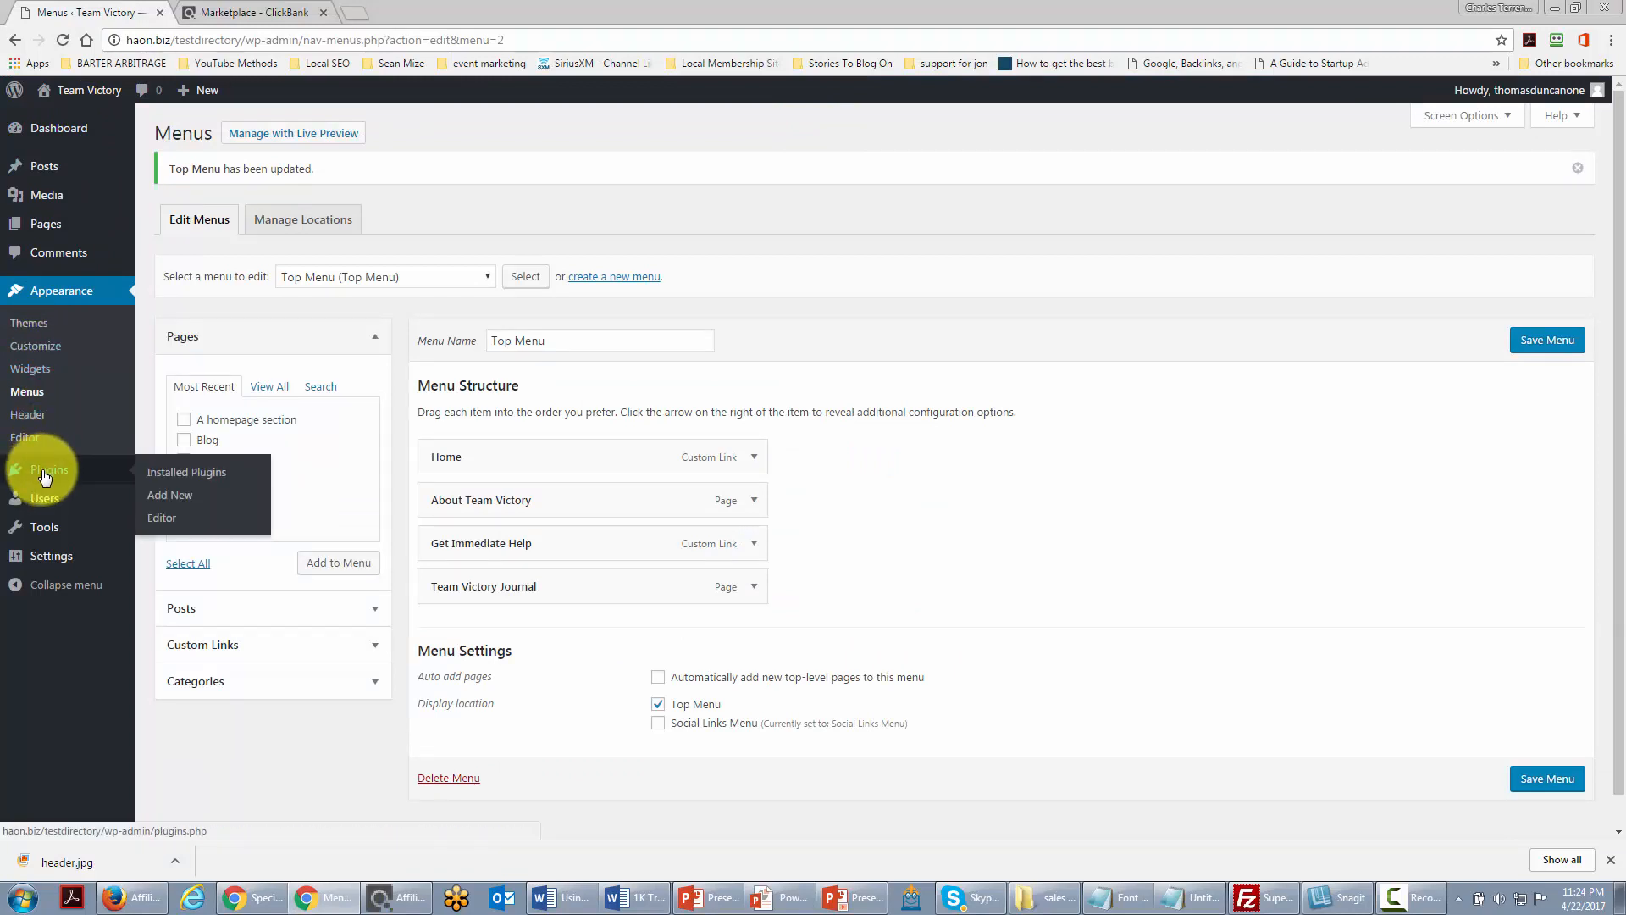
{"action": "left_click", "coordinate": [174, 497]}
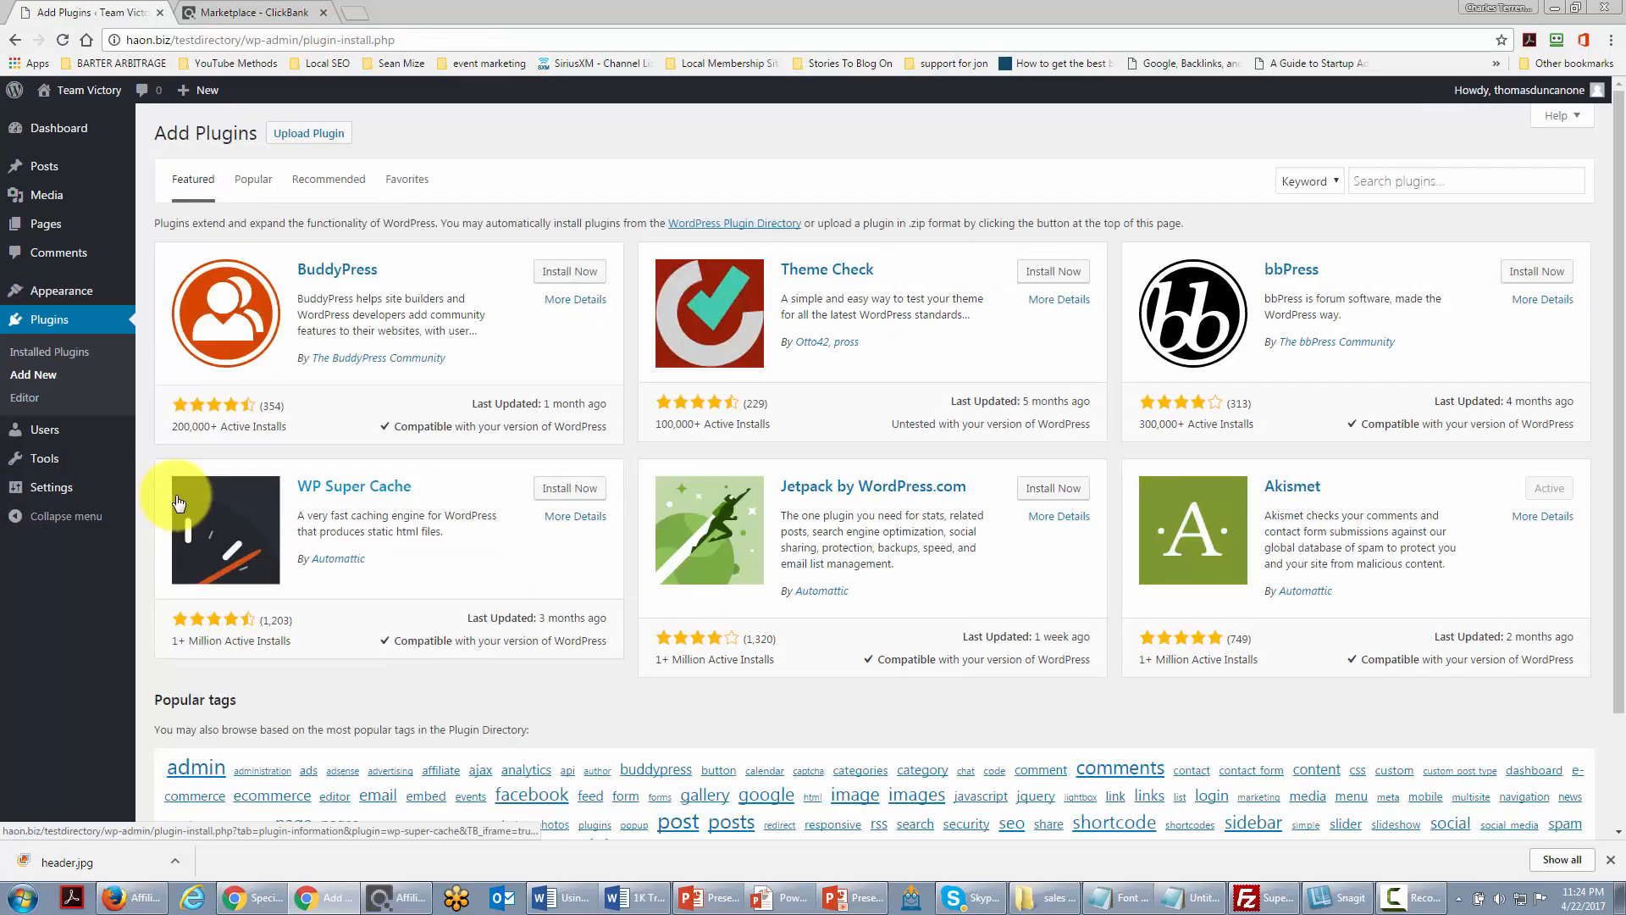
{"action": "left_click", "coordinate": [1374, 182]}
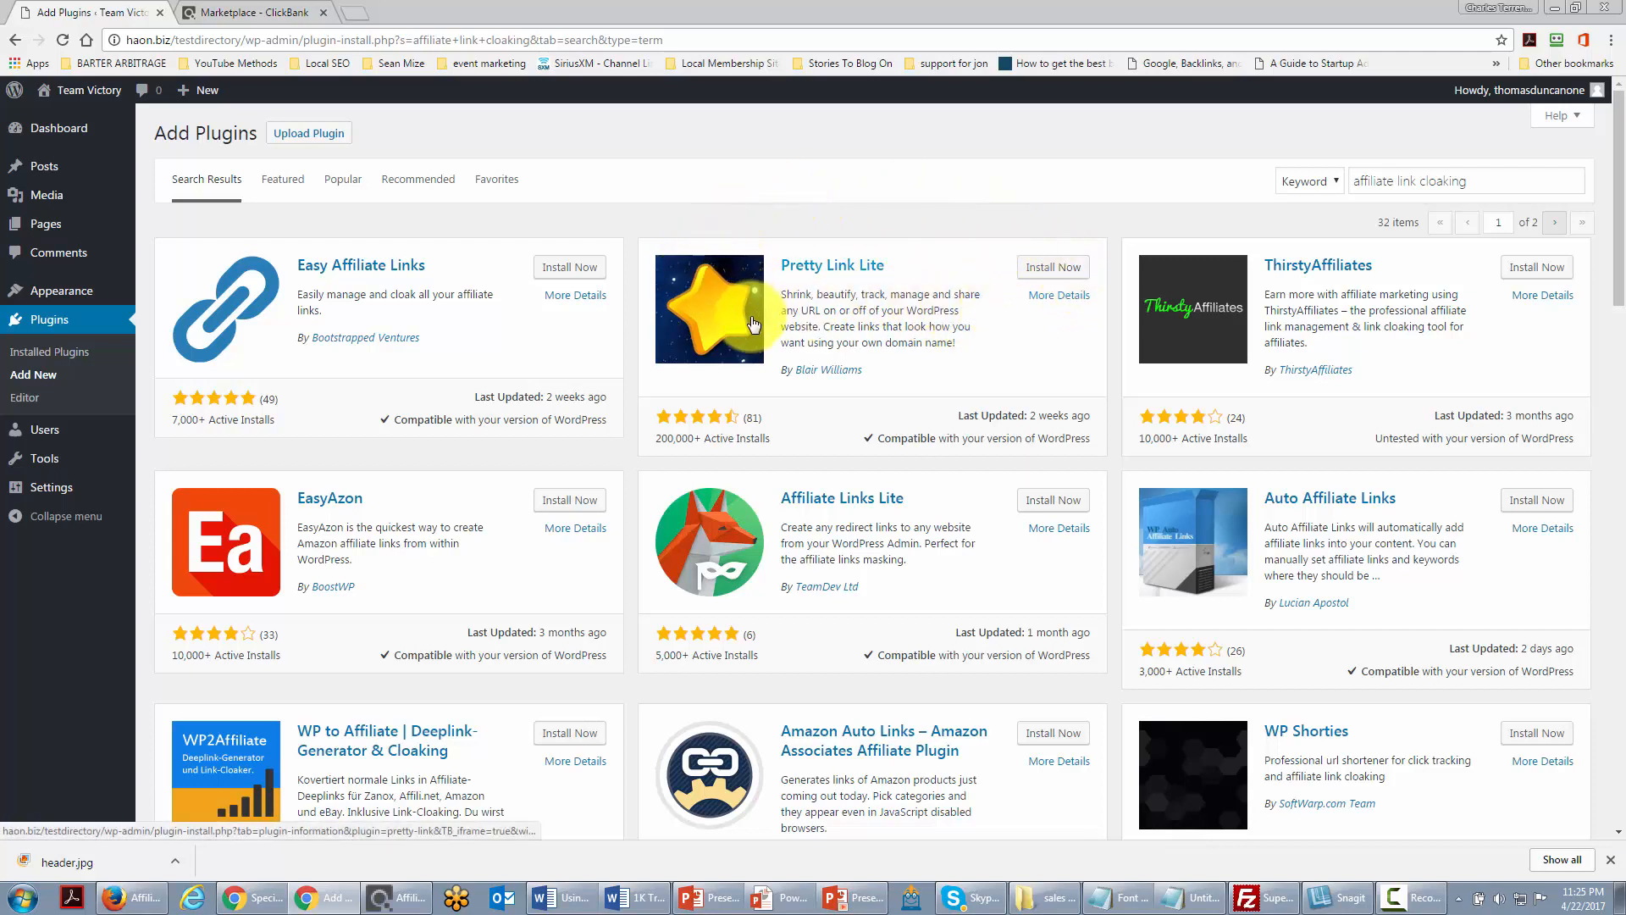
{"action": "left_click", "coordinate": [1033, 270]}
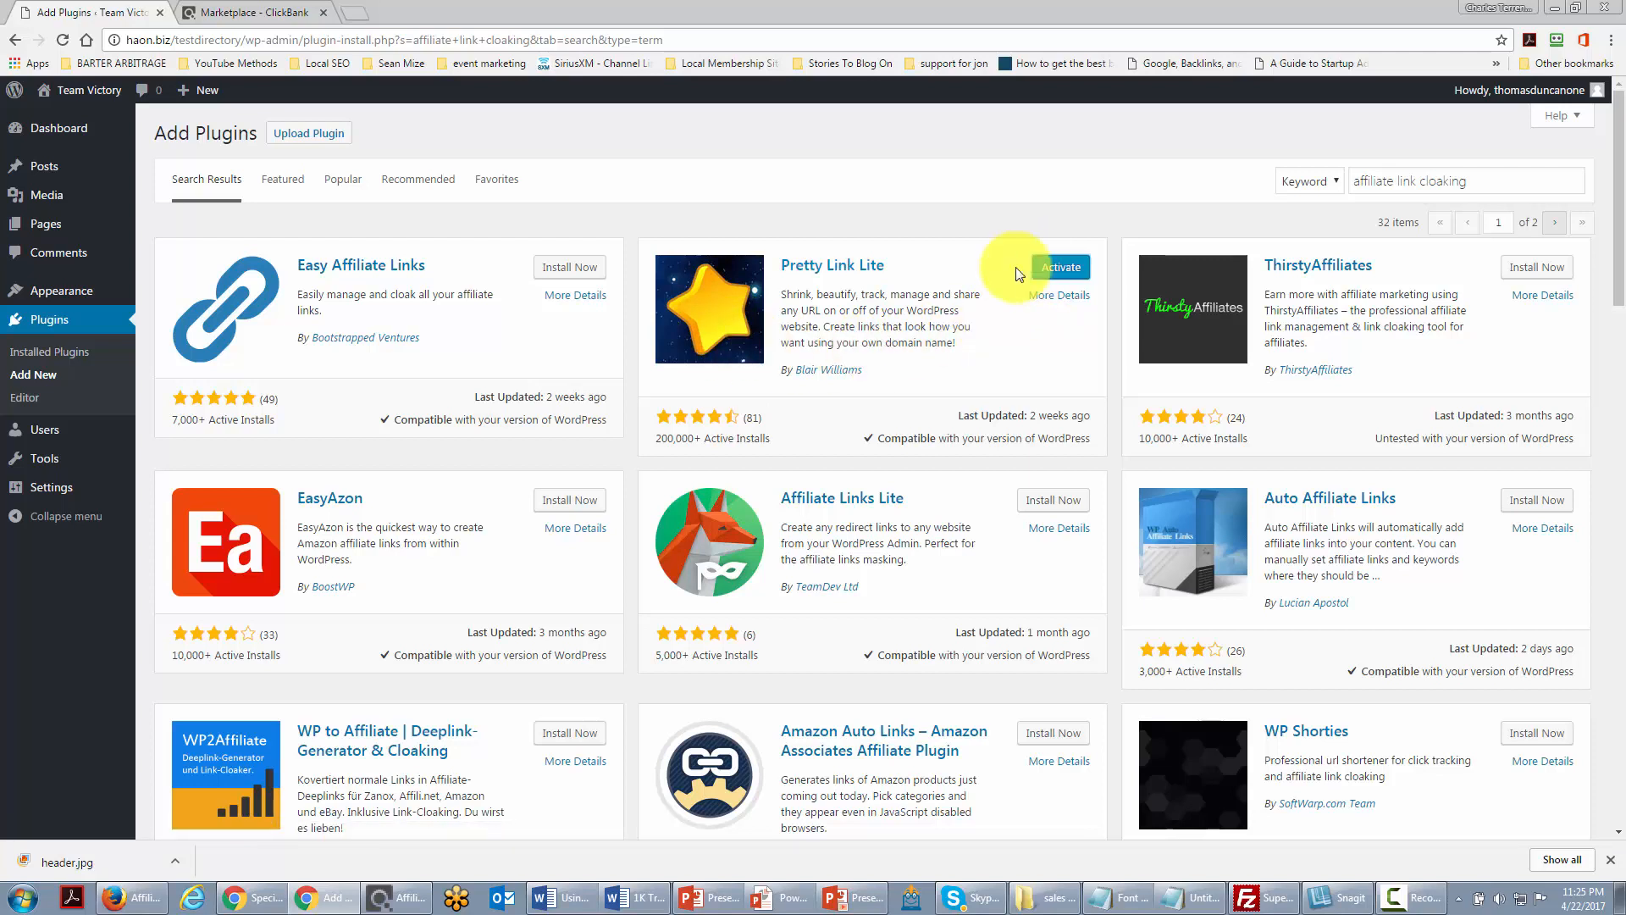
{"action": "left_click", "coordinate": [1050, 270]}
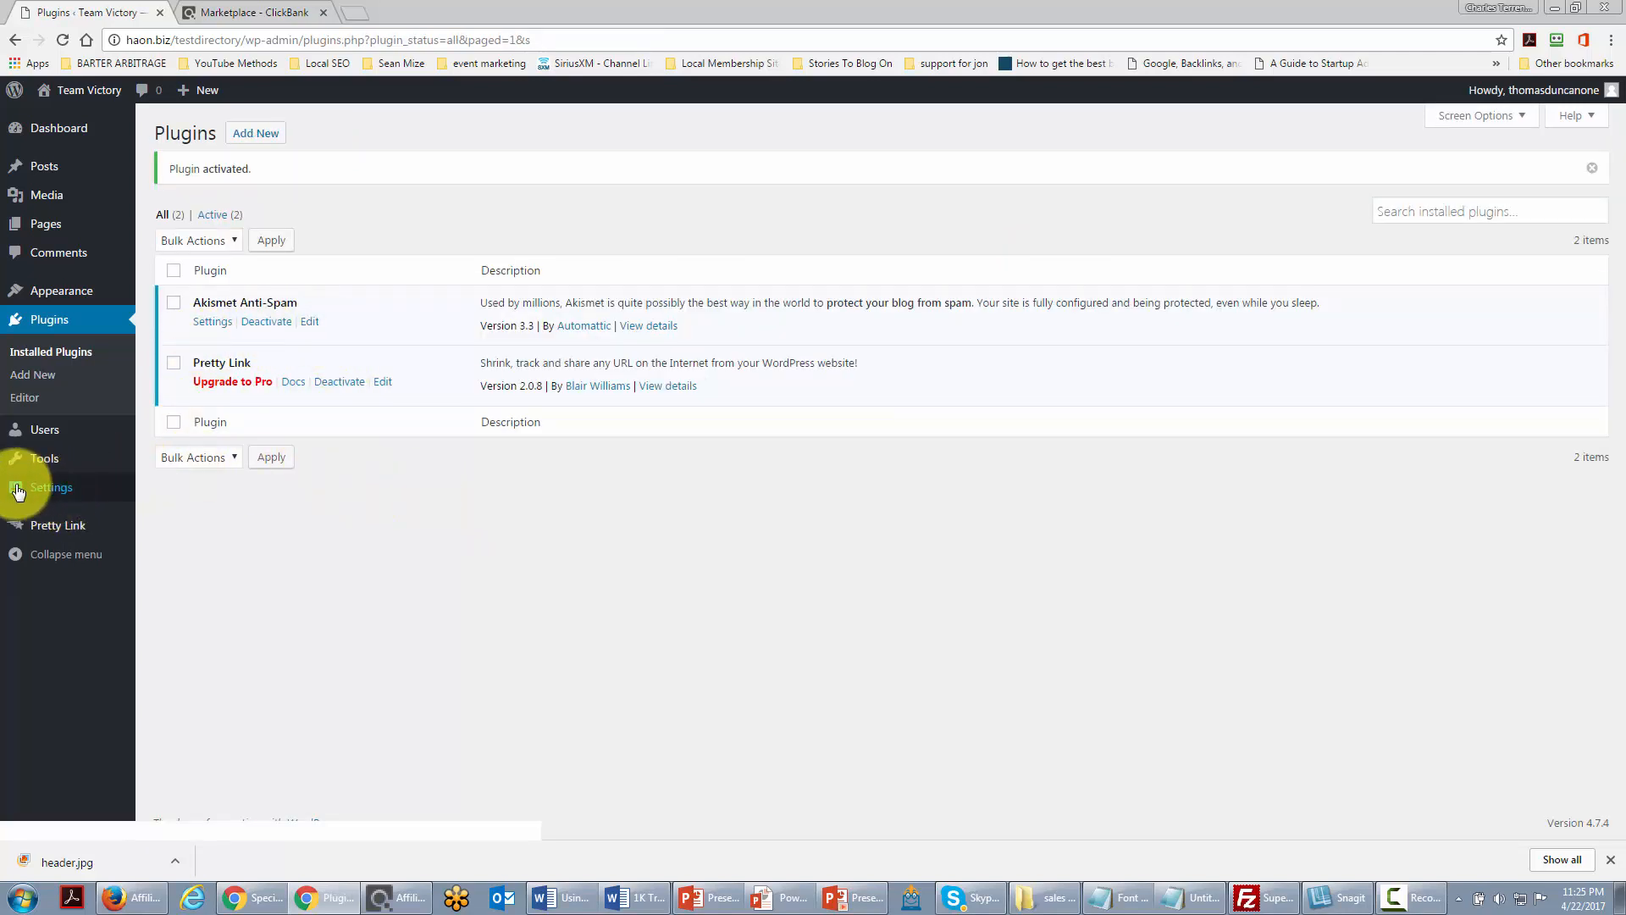
Step: Create a pretty link to the pasted ClickBank hop URL, with slug 'networking' and title 'The Networking E-Book'
{"action": "mouse_move", "coordinate": [43, 532]}
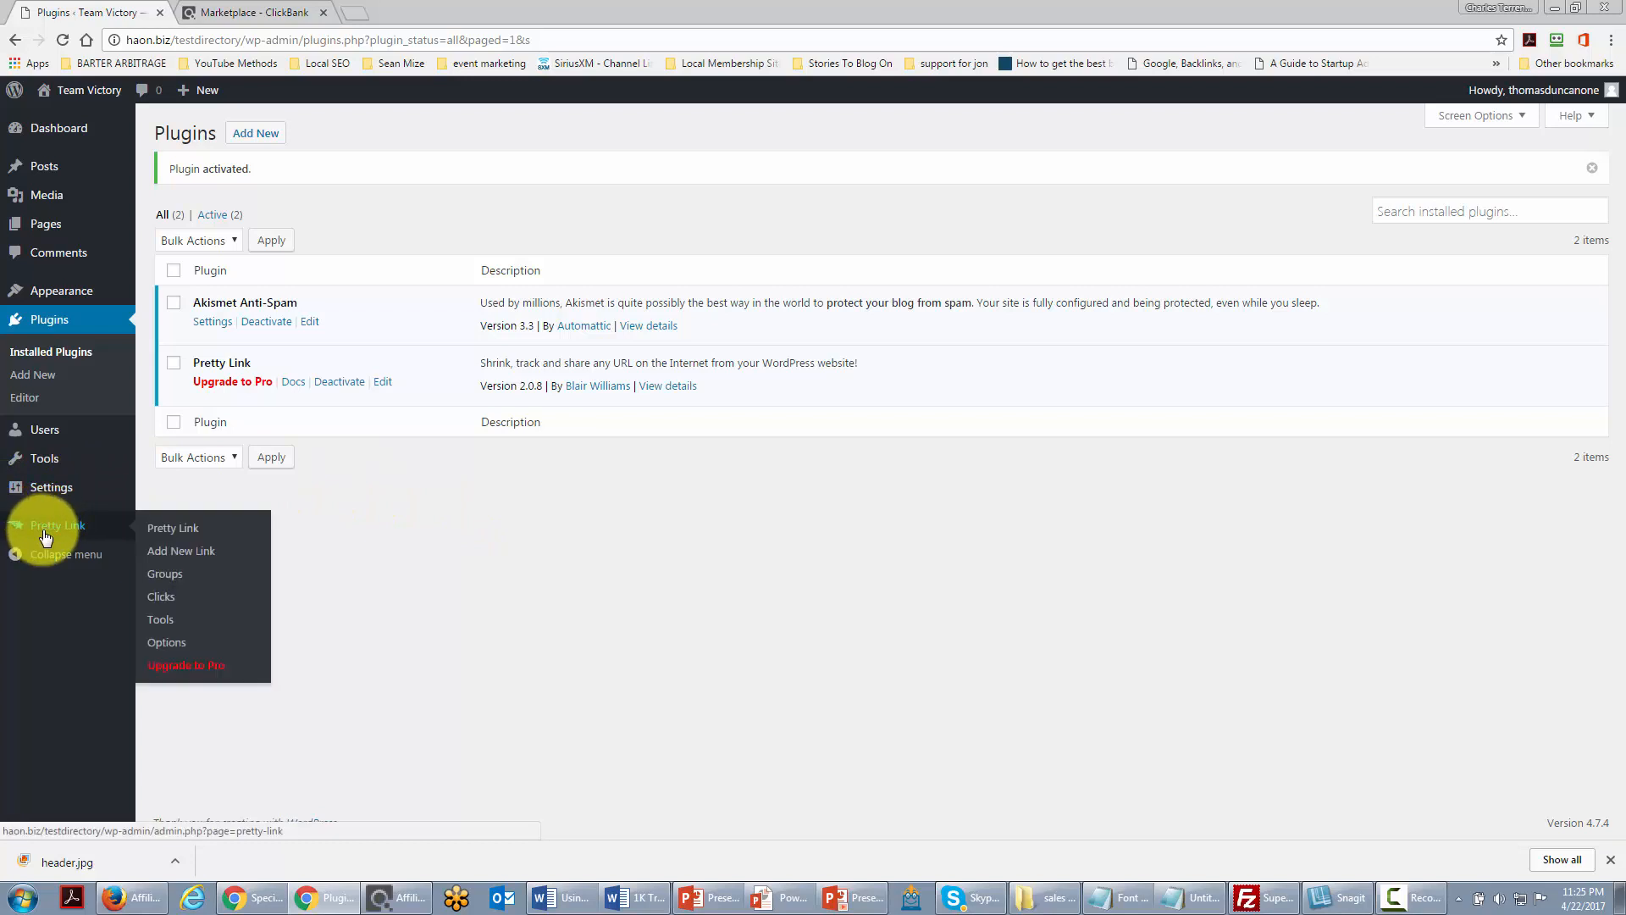
{"action": "left_click", "coordinate": [169, 554]}
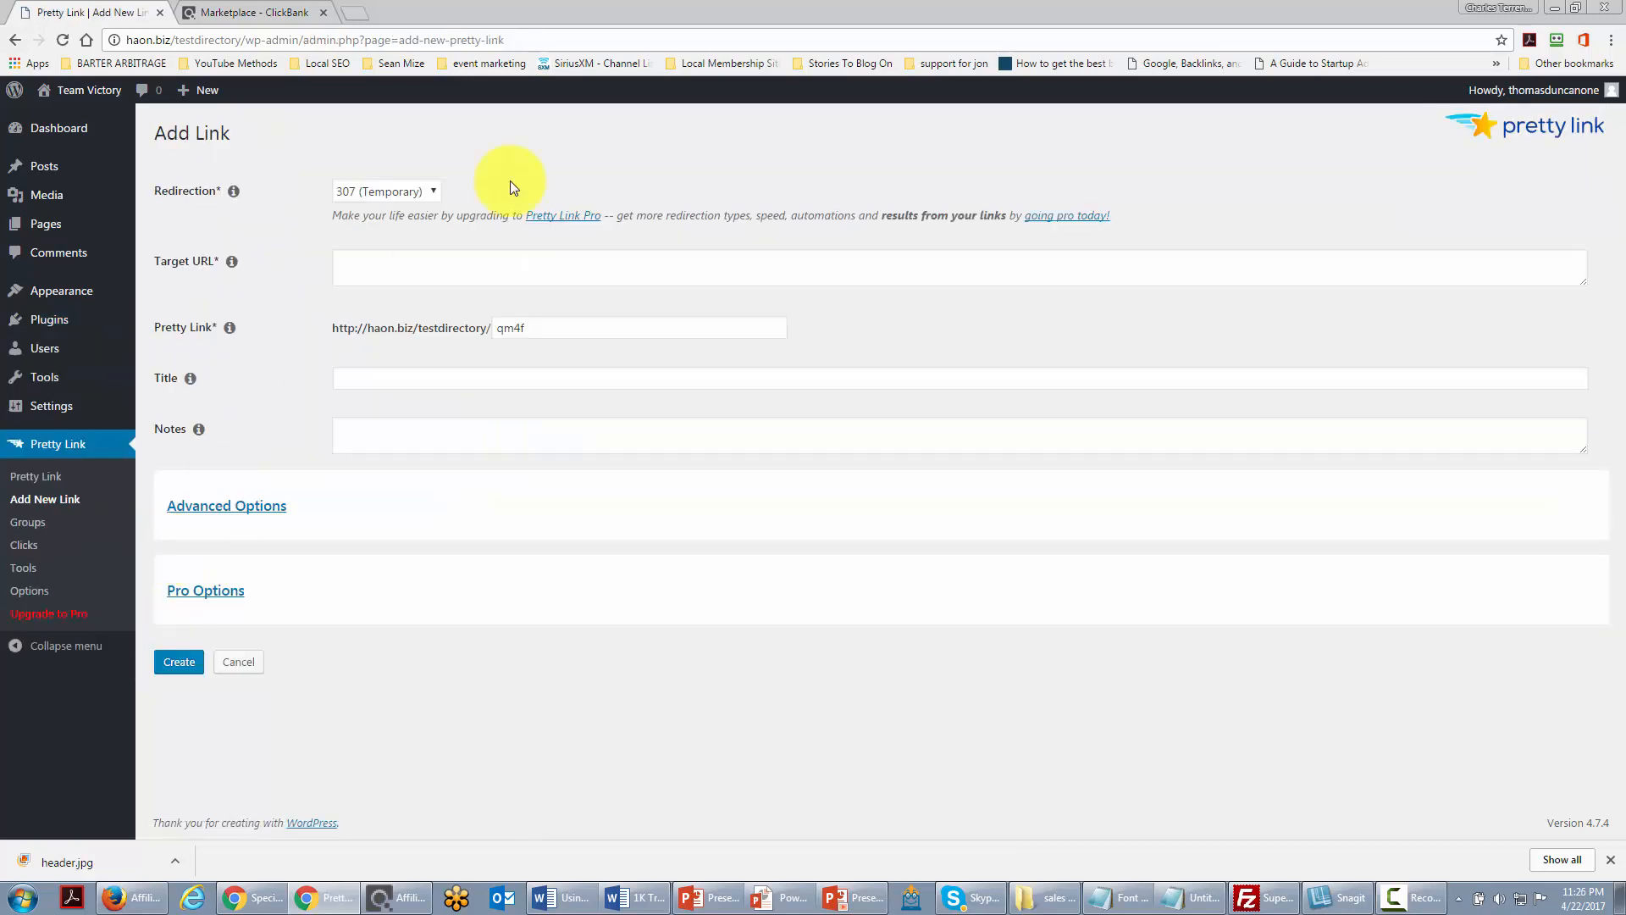
{"action": "left_click", "coordinate": [365, 268]}
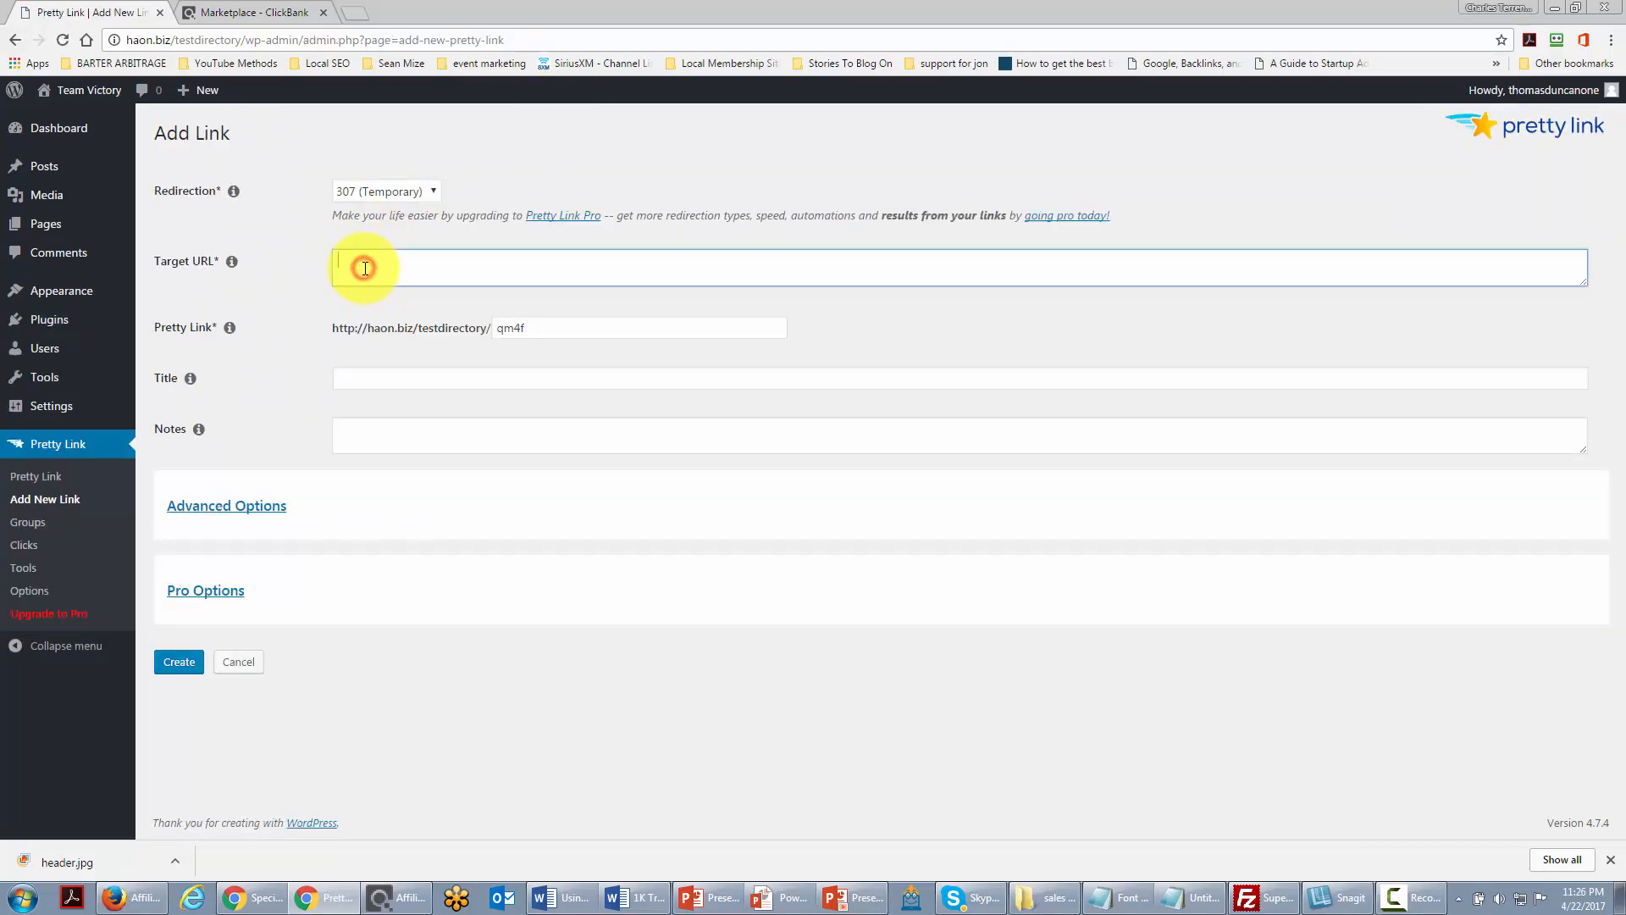
{"action": "type", "text": "http://24c063j10rmoqg88hmier4bo68.hop.clickbank.net/"}
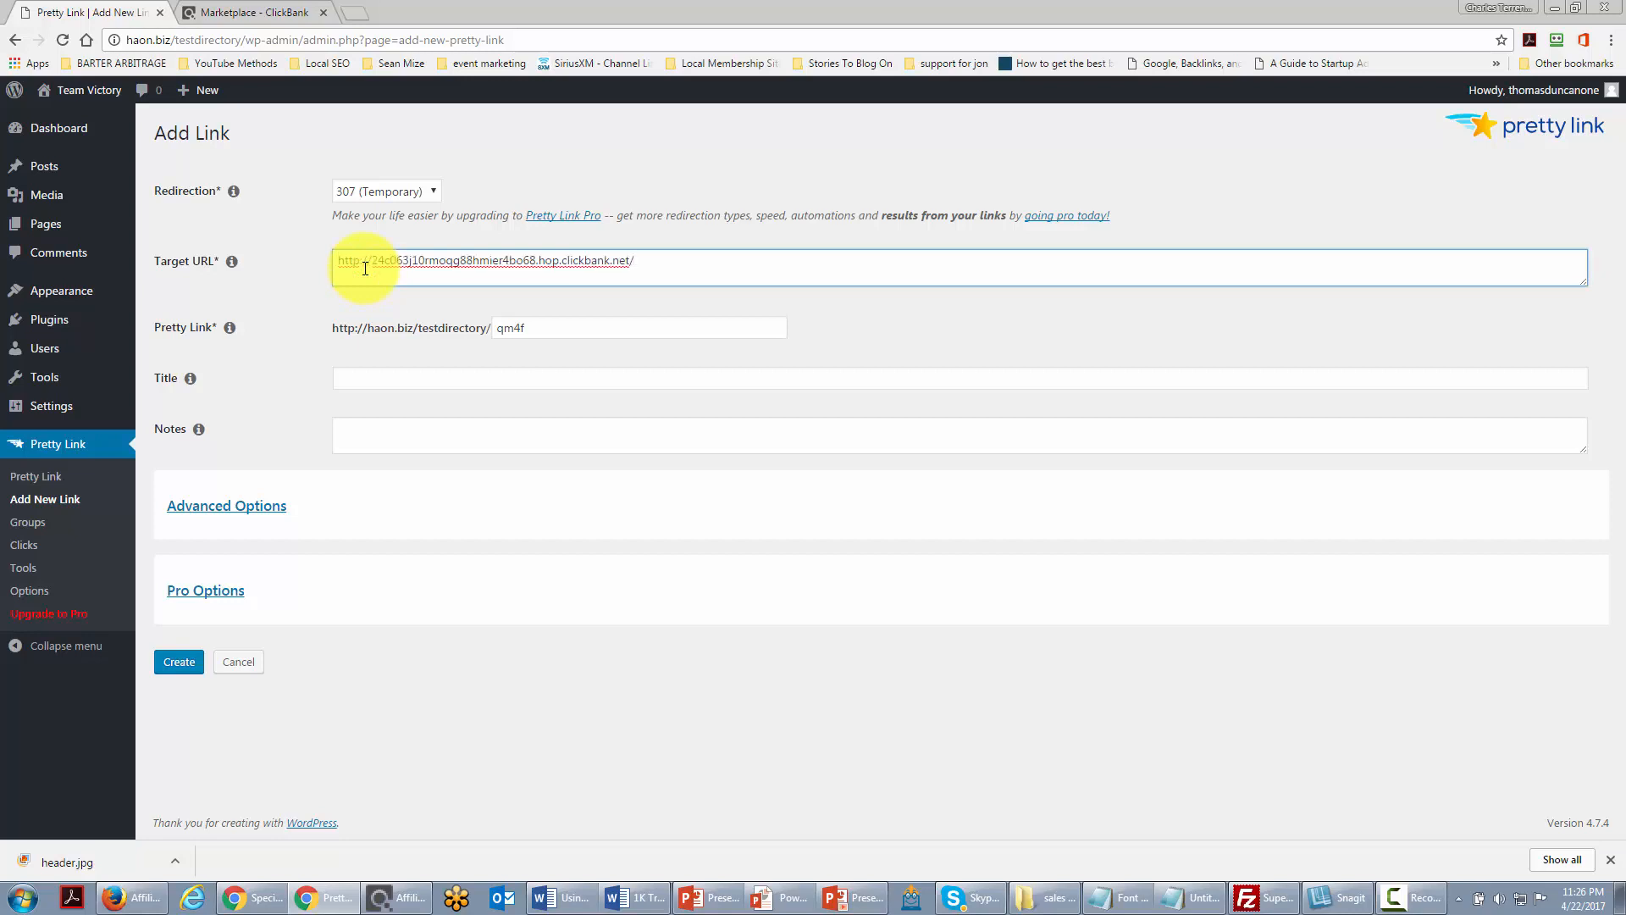
{"action": "left_click", "coordinate": [538, 329]}
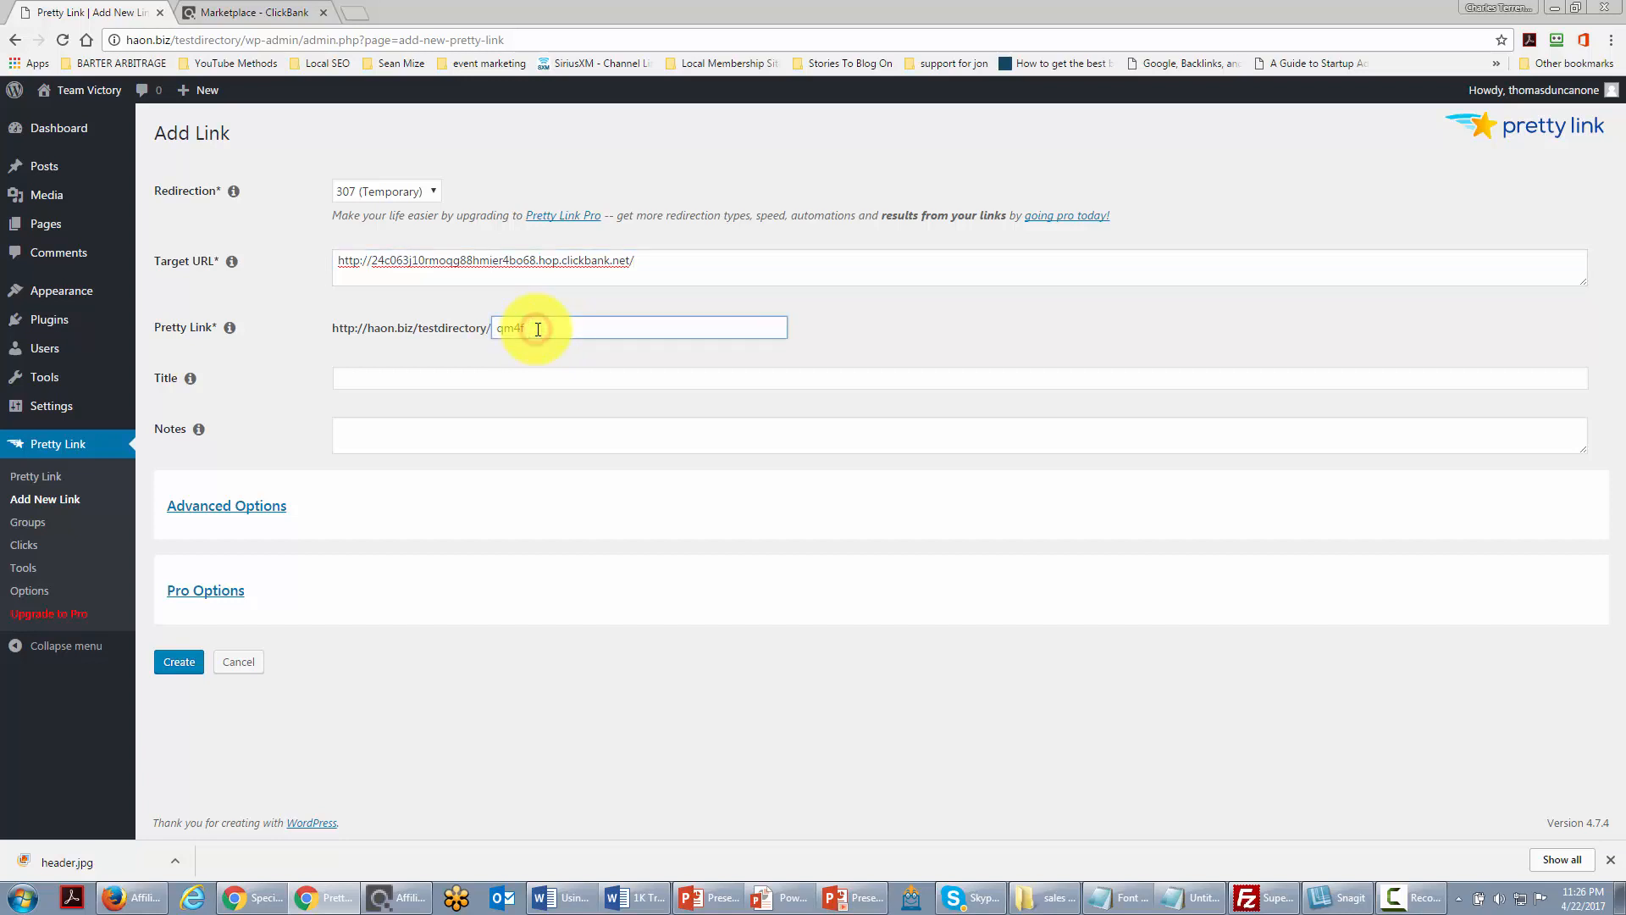
{"action": "key", "text": "BackSpace"}
{"action": "key", "text": "BackSpace"}
{"action": "key", "text": "BackSpace"}
{"action": "type", "text": "networking"}
{"action": "left_click", "coordinate": [438, 381]}
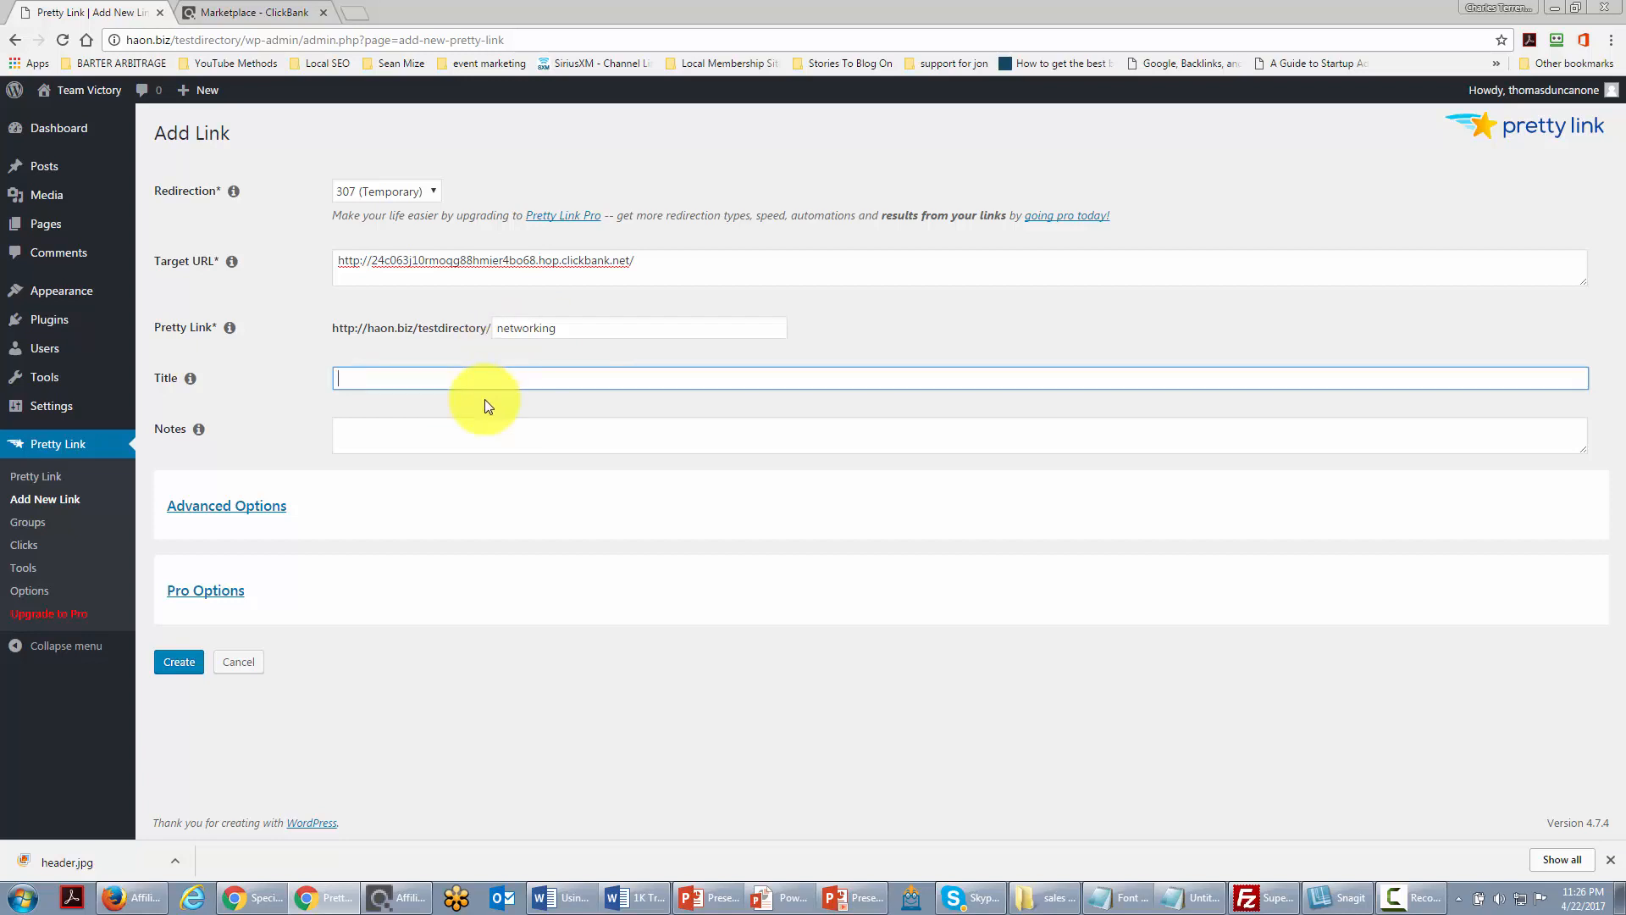
{"action": "type", "text": "The Networking E-Book"}
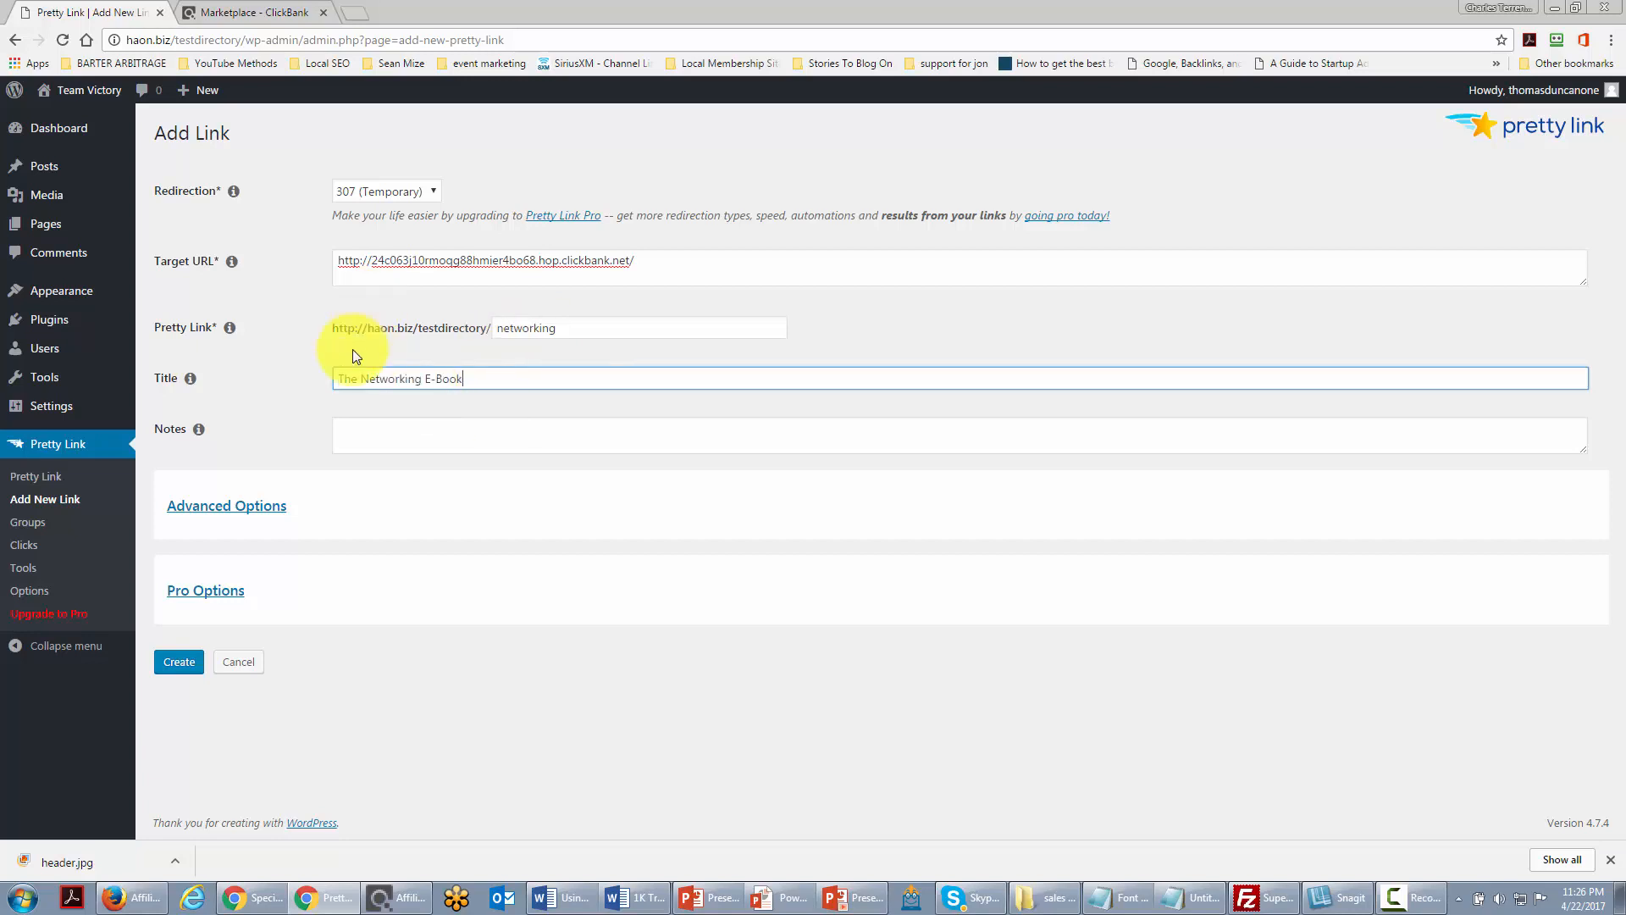
{"action": "left_click", "coordinate": [176, 665]}
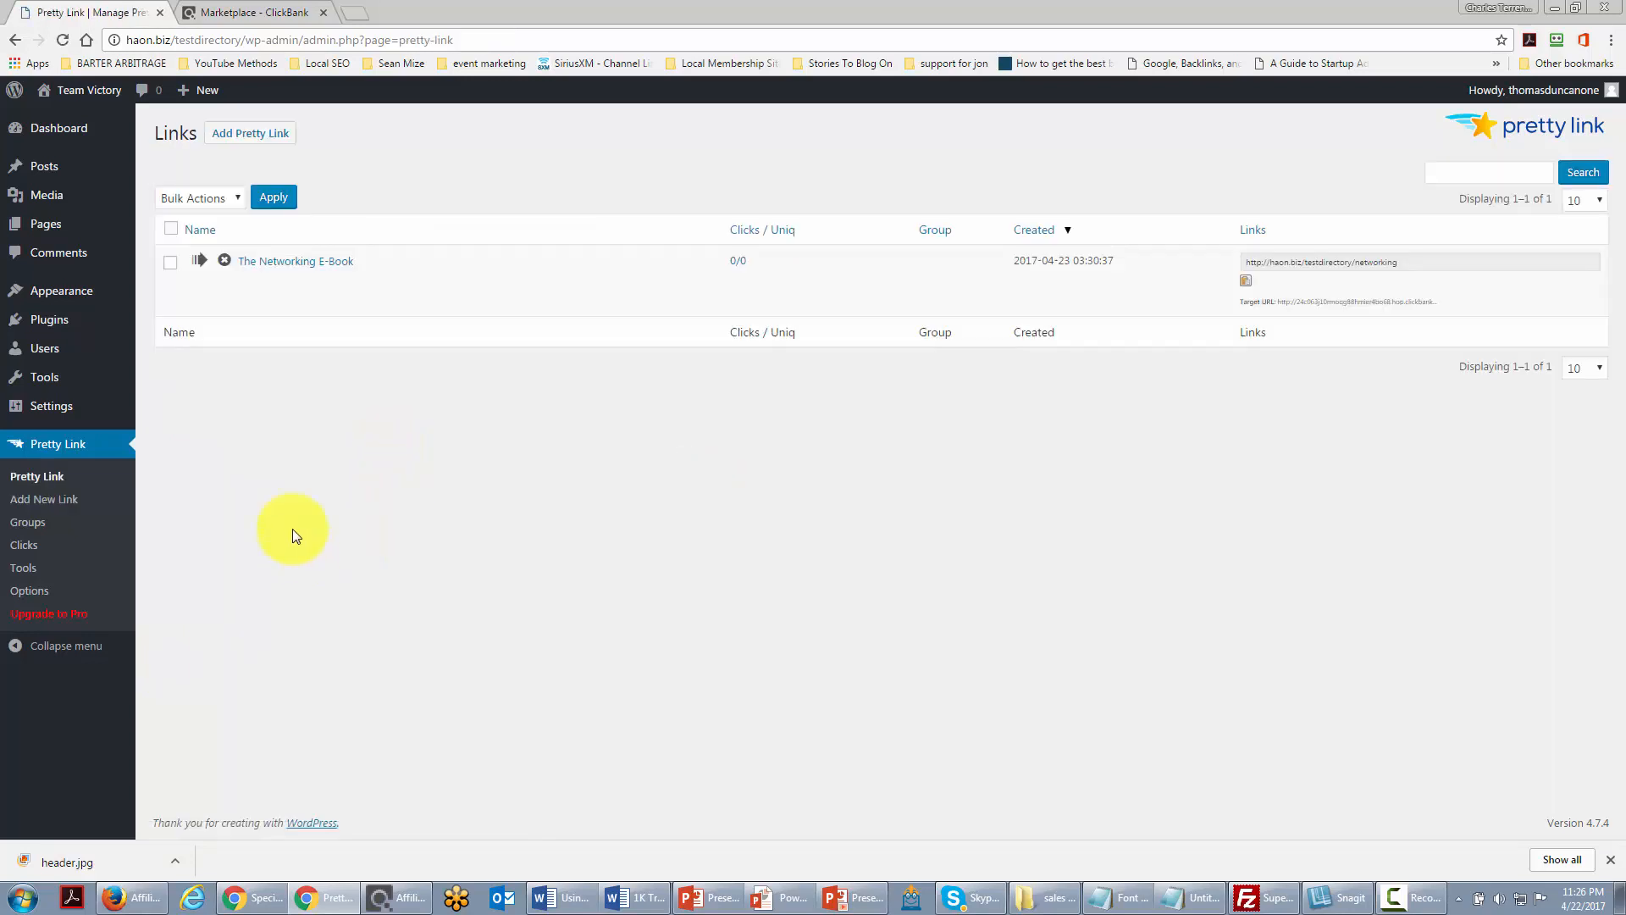
Step: Copy The Networking E-Book's pretty link address to the clipboard
{"action": "left_click", "coordinate": [1246, 282]}
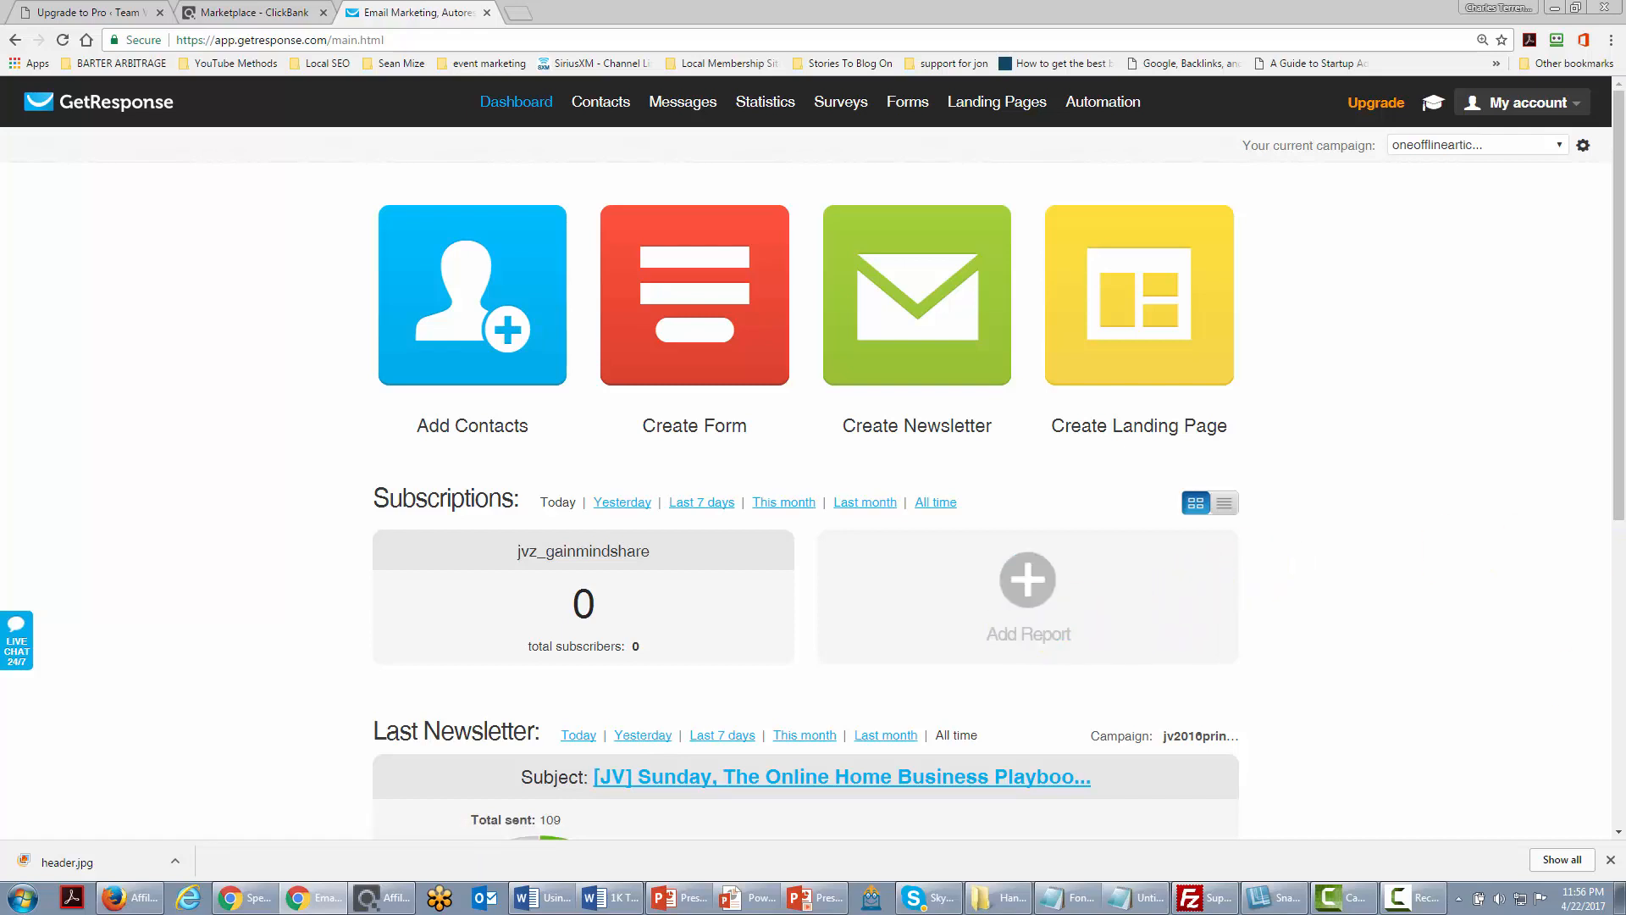
Step: Start a new GetResponse web form from the Smart Tips template and save and publish it
{"action": "mouse_move", "coordinate": [901, 105]}
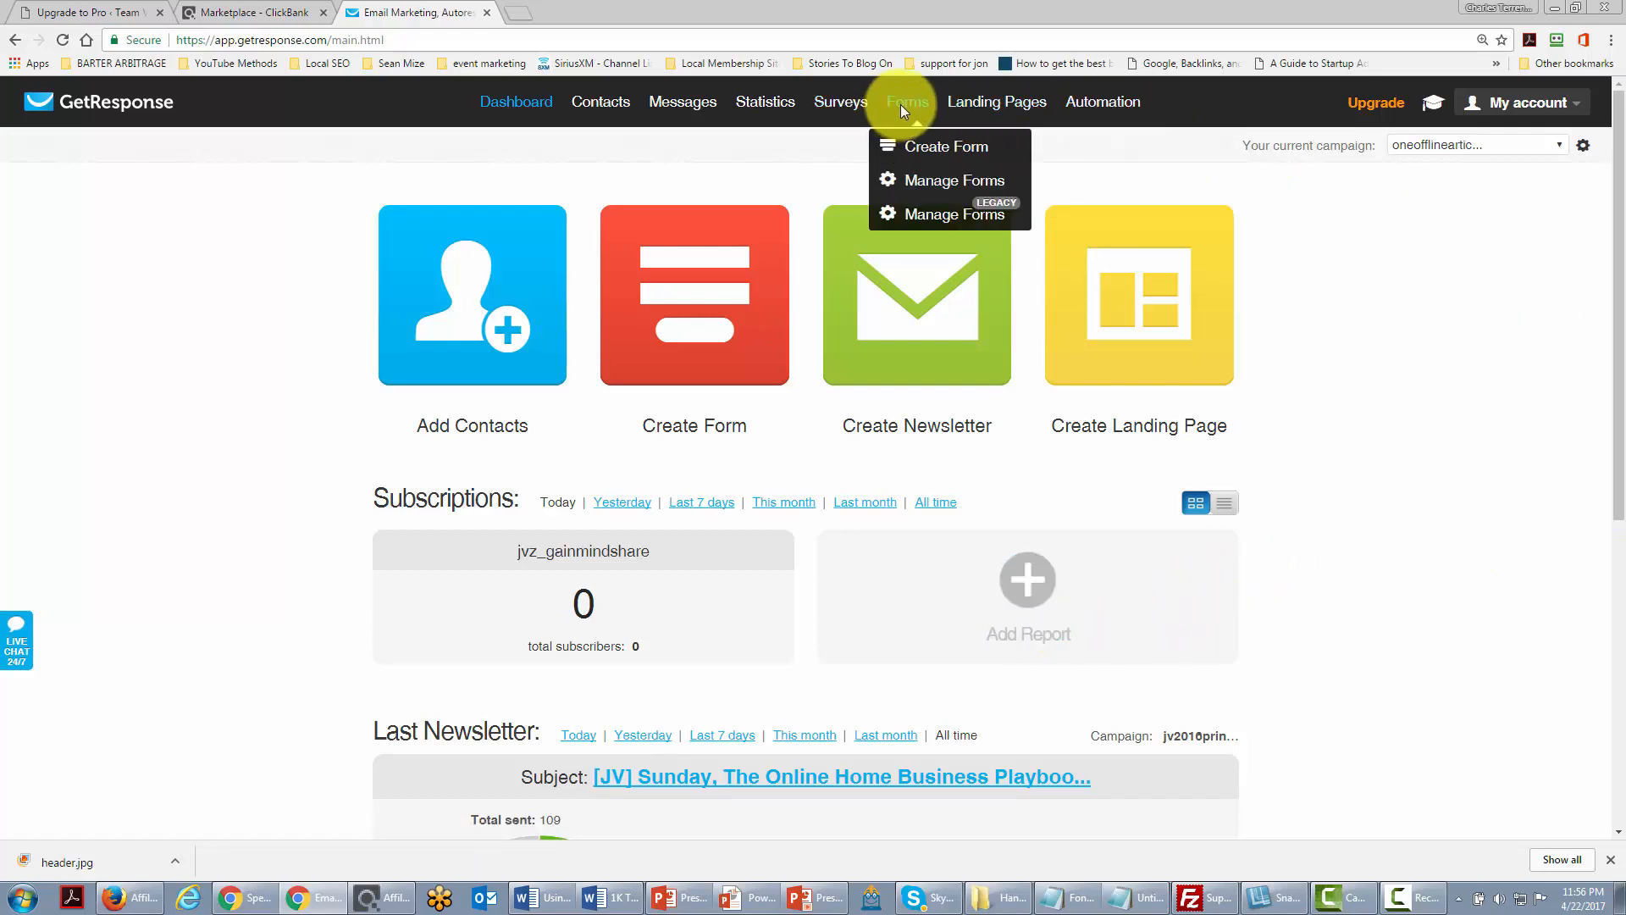
{"action": "left_click", "coordinate": [923, 153]}
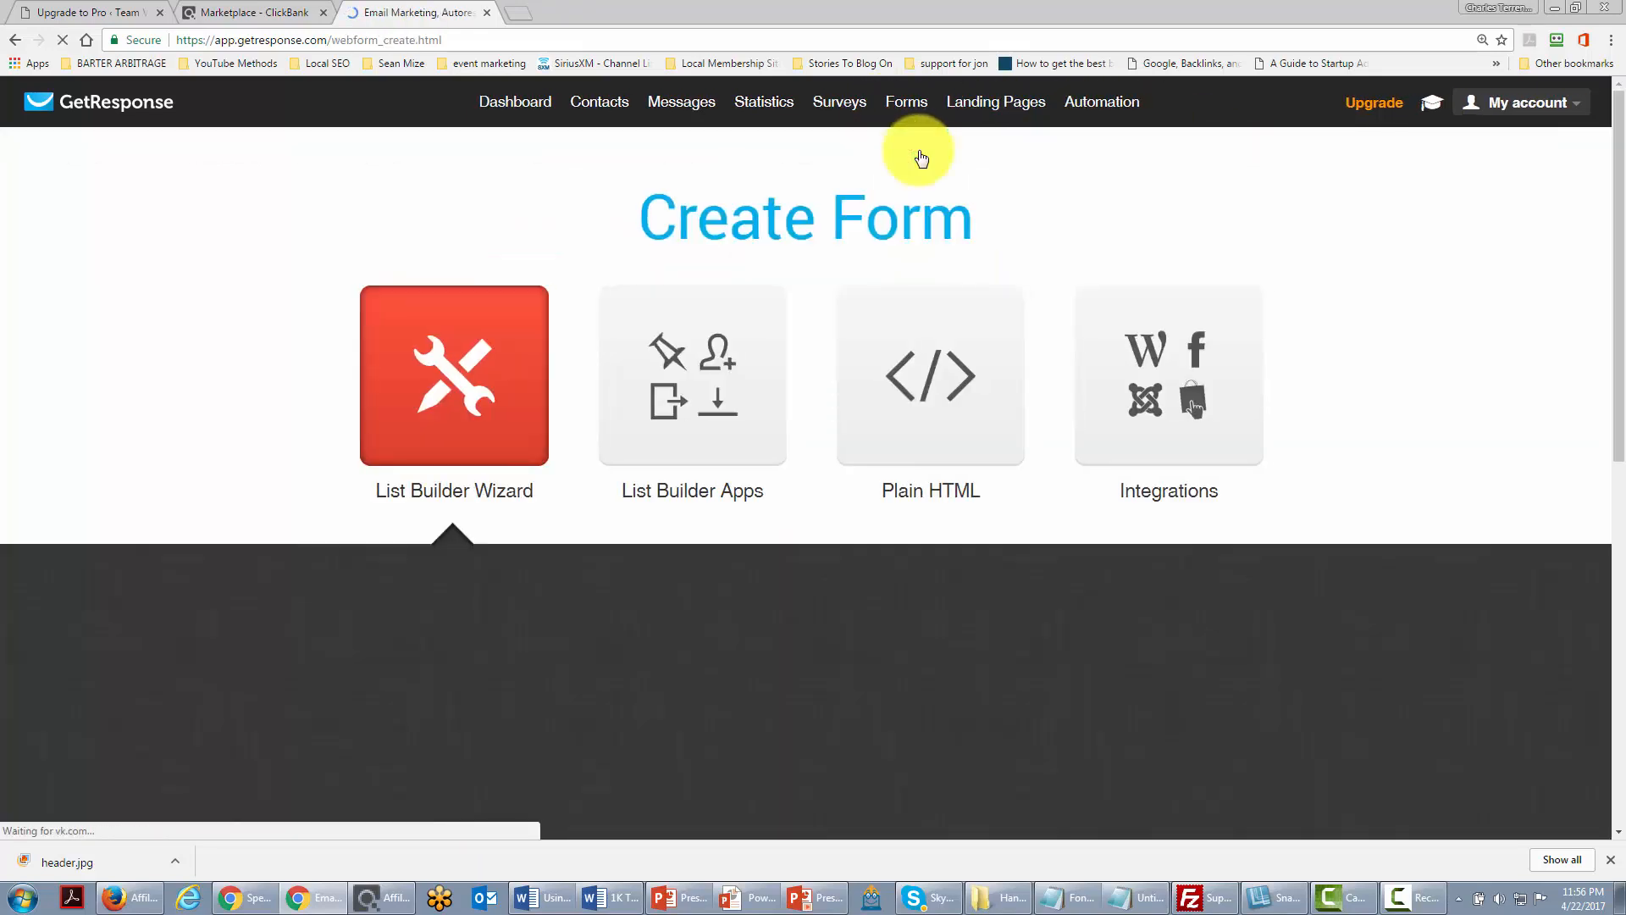
{"action": "scroll", "coordinate": [912, 359], "scroll_direction": "down", "scroll_amount": 2}
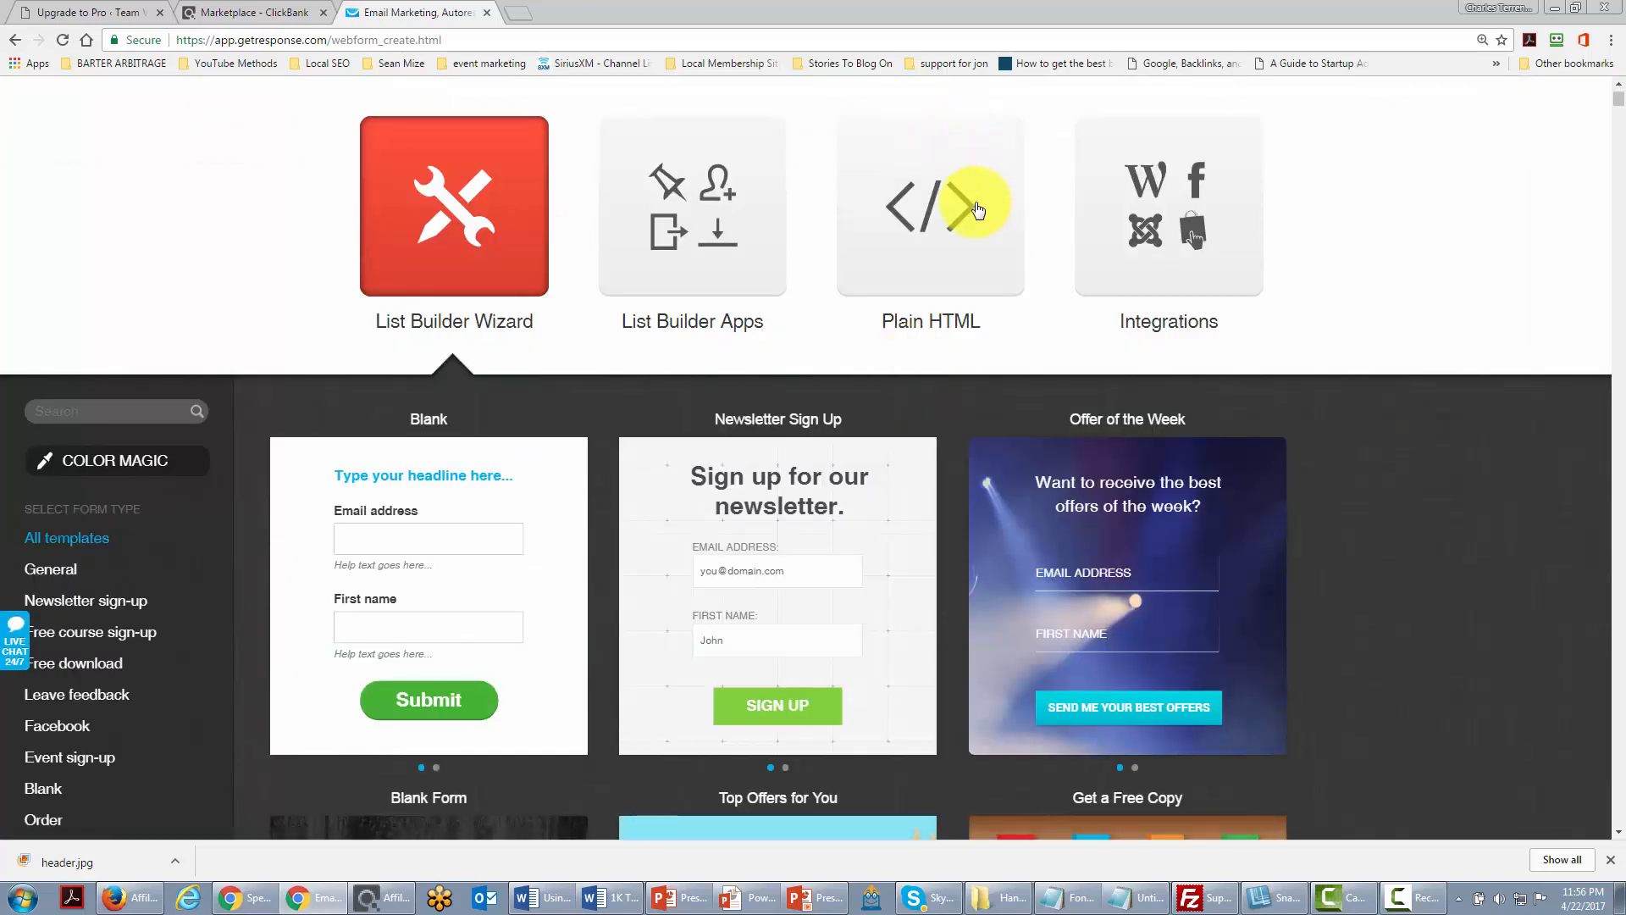
{"action": "scroll", "coordinate": [972, 226], "scroll_direction": "down", "scroll_amount": 1}
{"action": "scroll", "coordinate": [972, 226], "scroll_direction": "down", "scroll_amount": 5}
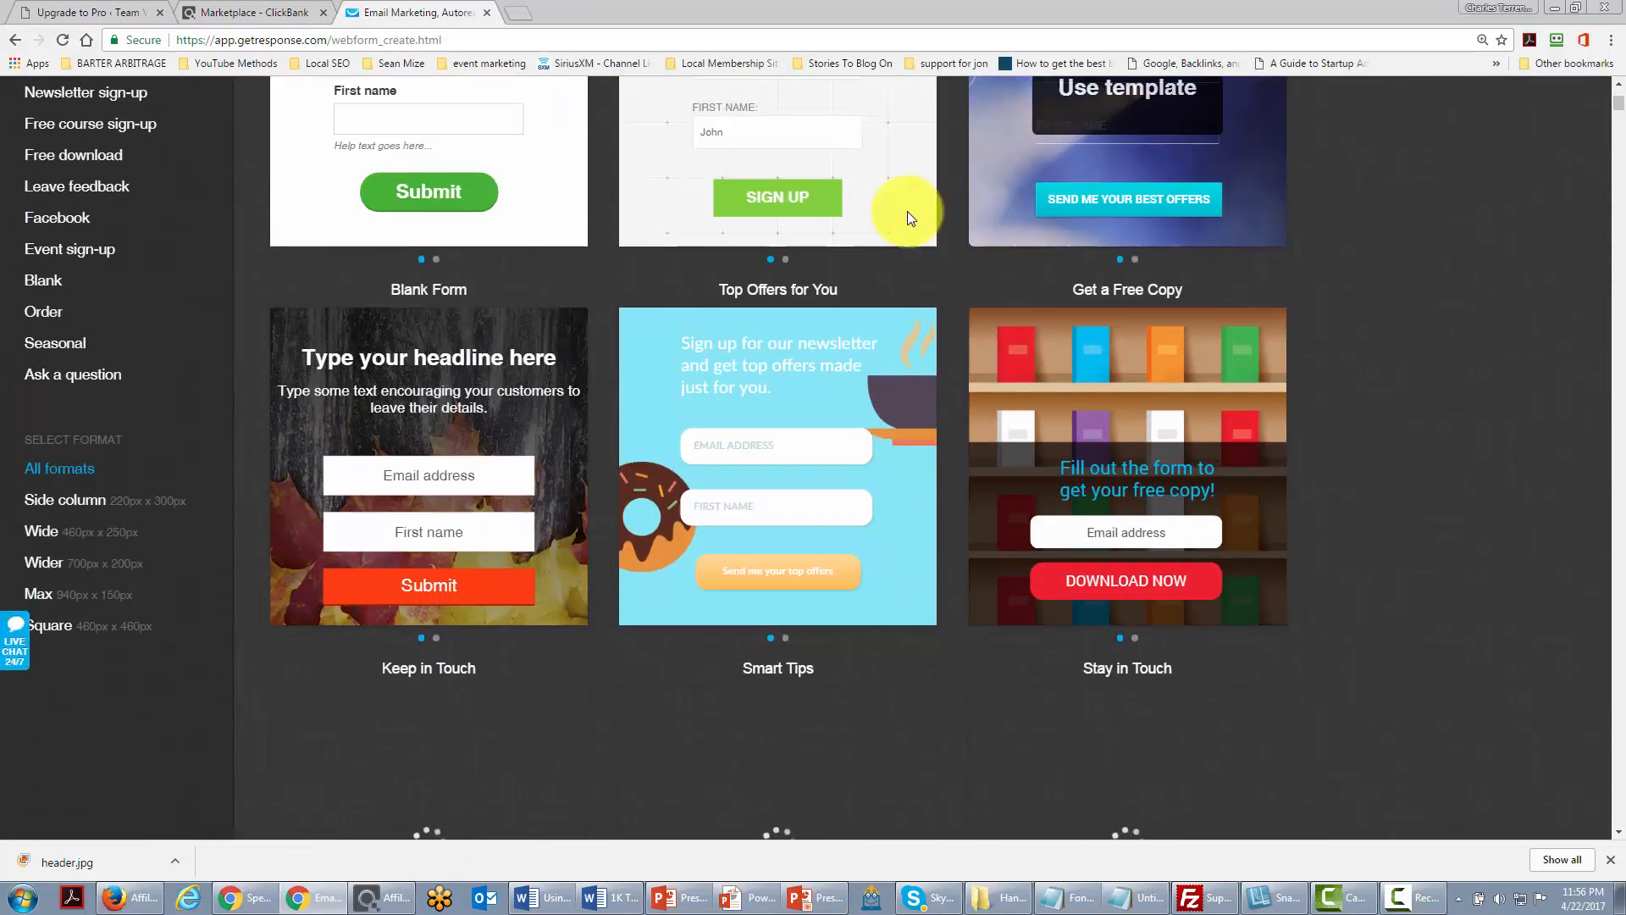
{"action": "scroll", "coordinate": [847, 221], "scroll_direction": "down", "scroll_amount": 1}
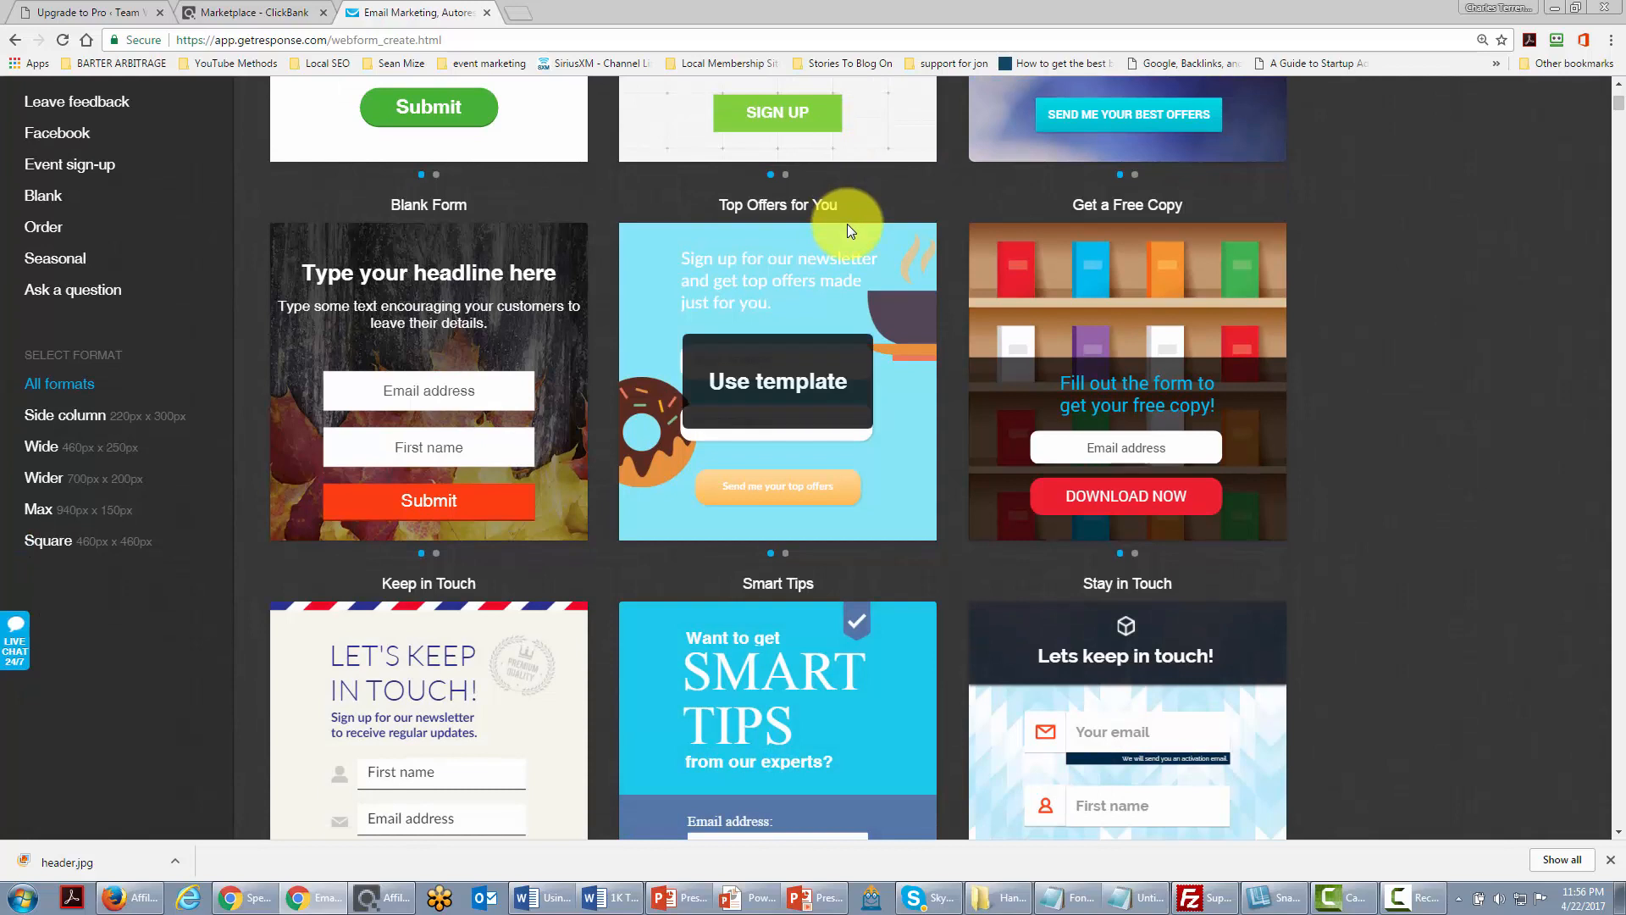
{"action": "scroll", "coordinate": [449, 317], "scroll_direction": "down", "scroll_amount": 2}
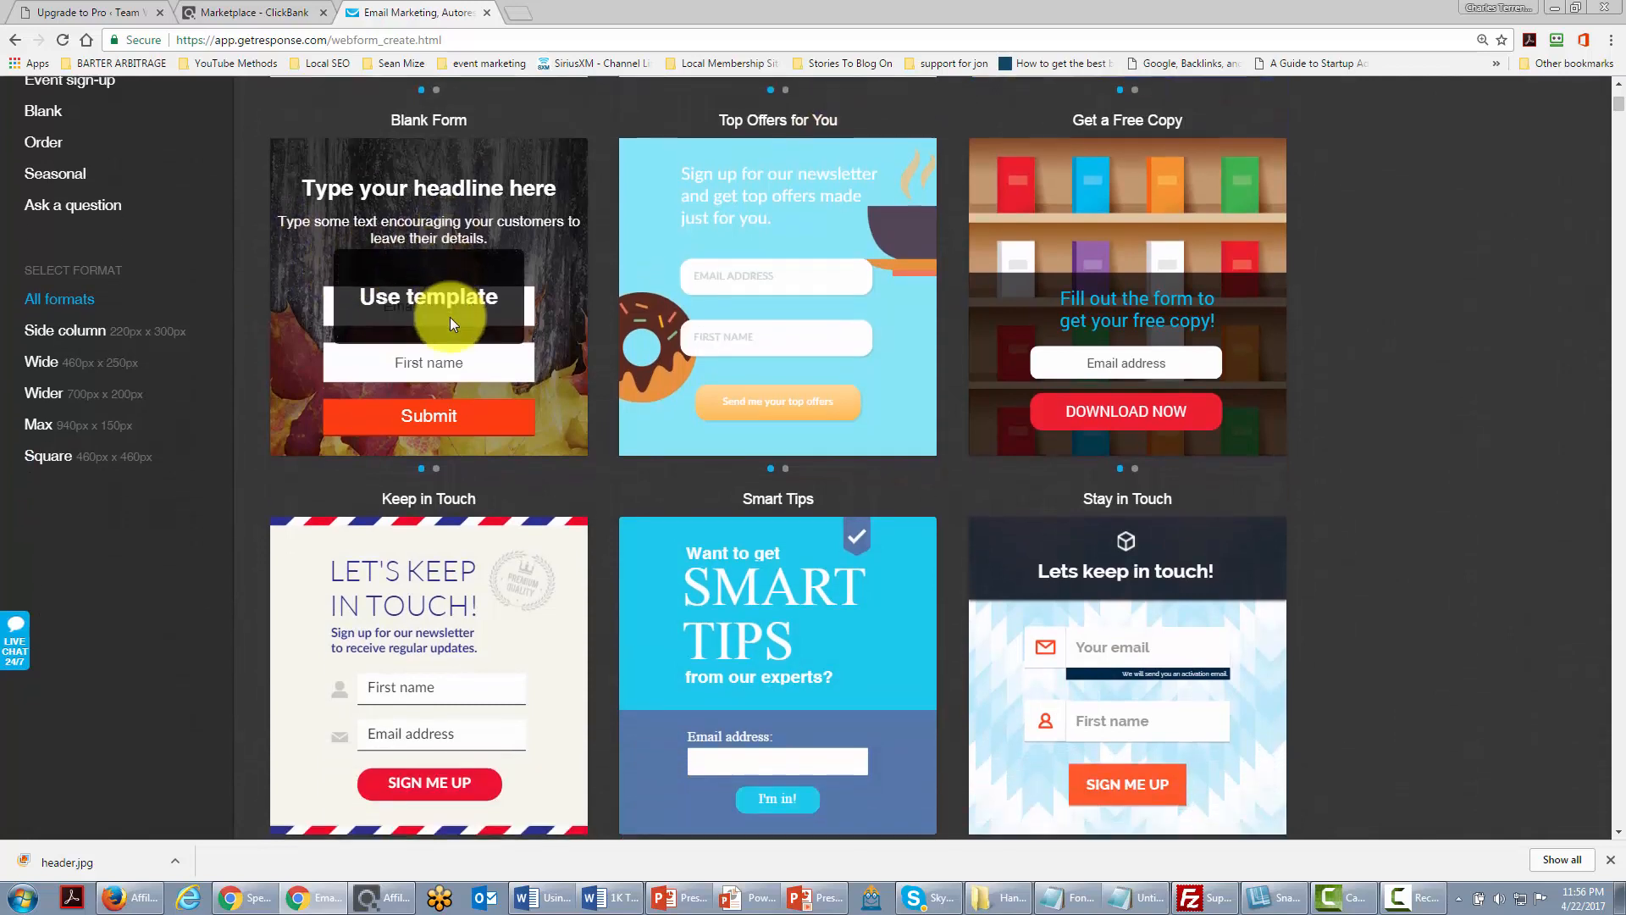
{"action": "mouse_move", "coordinate": [742, 524]}
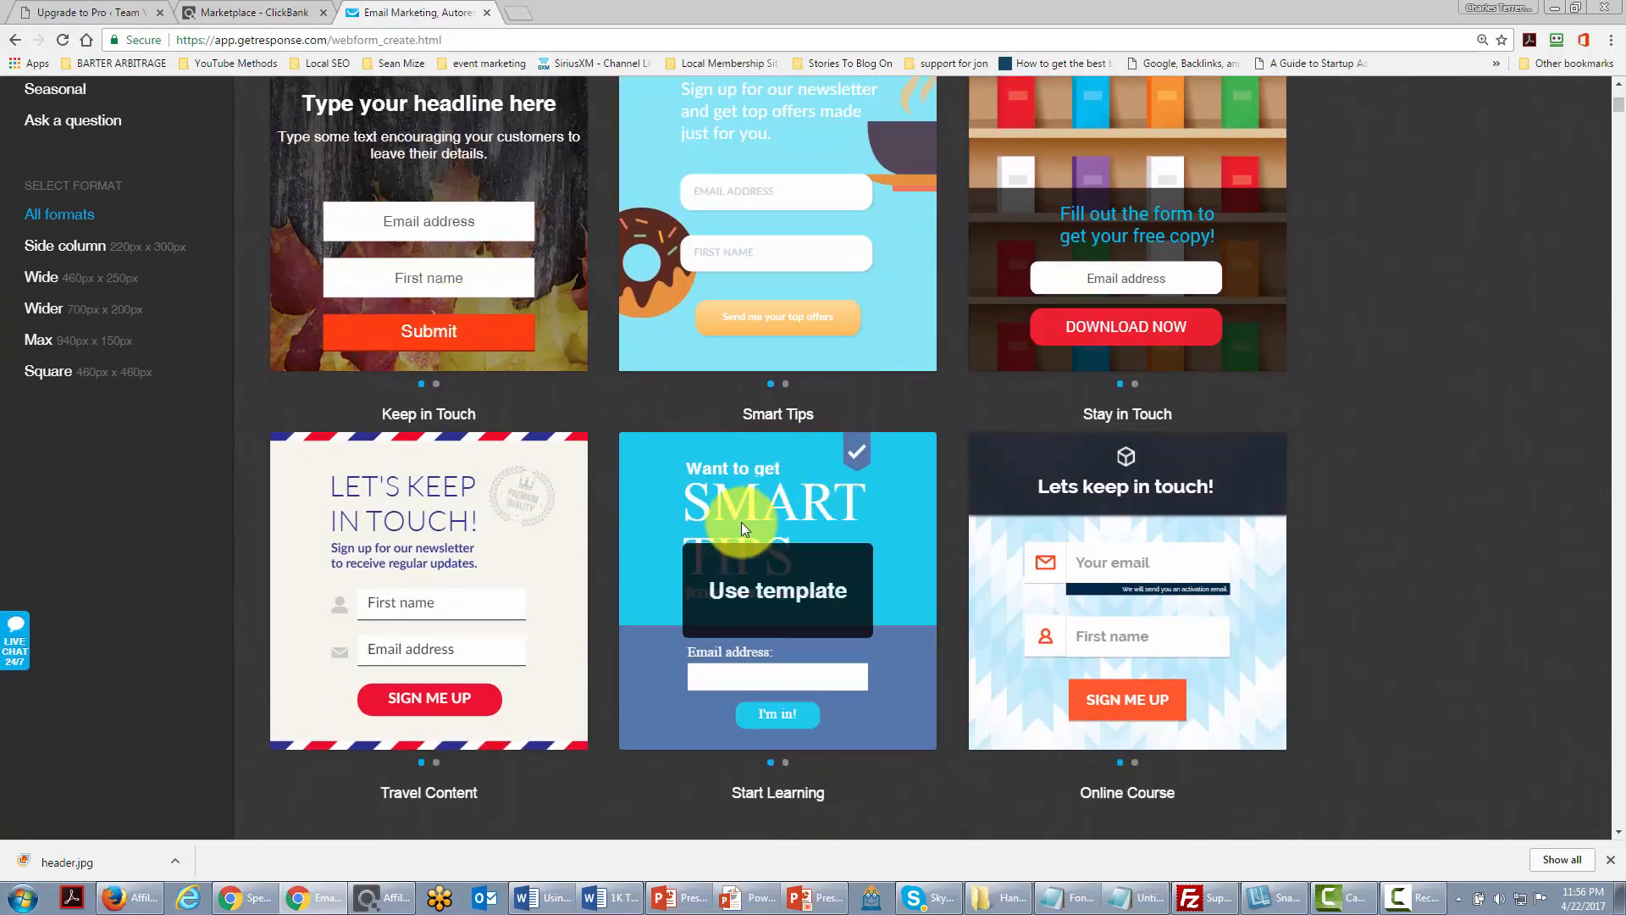
{"action": "left_click", "coordinate": [779, 591]}
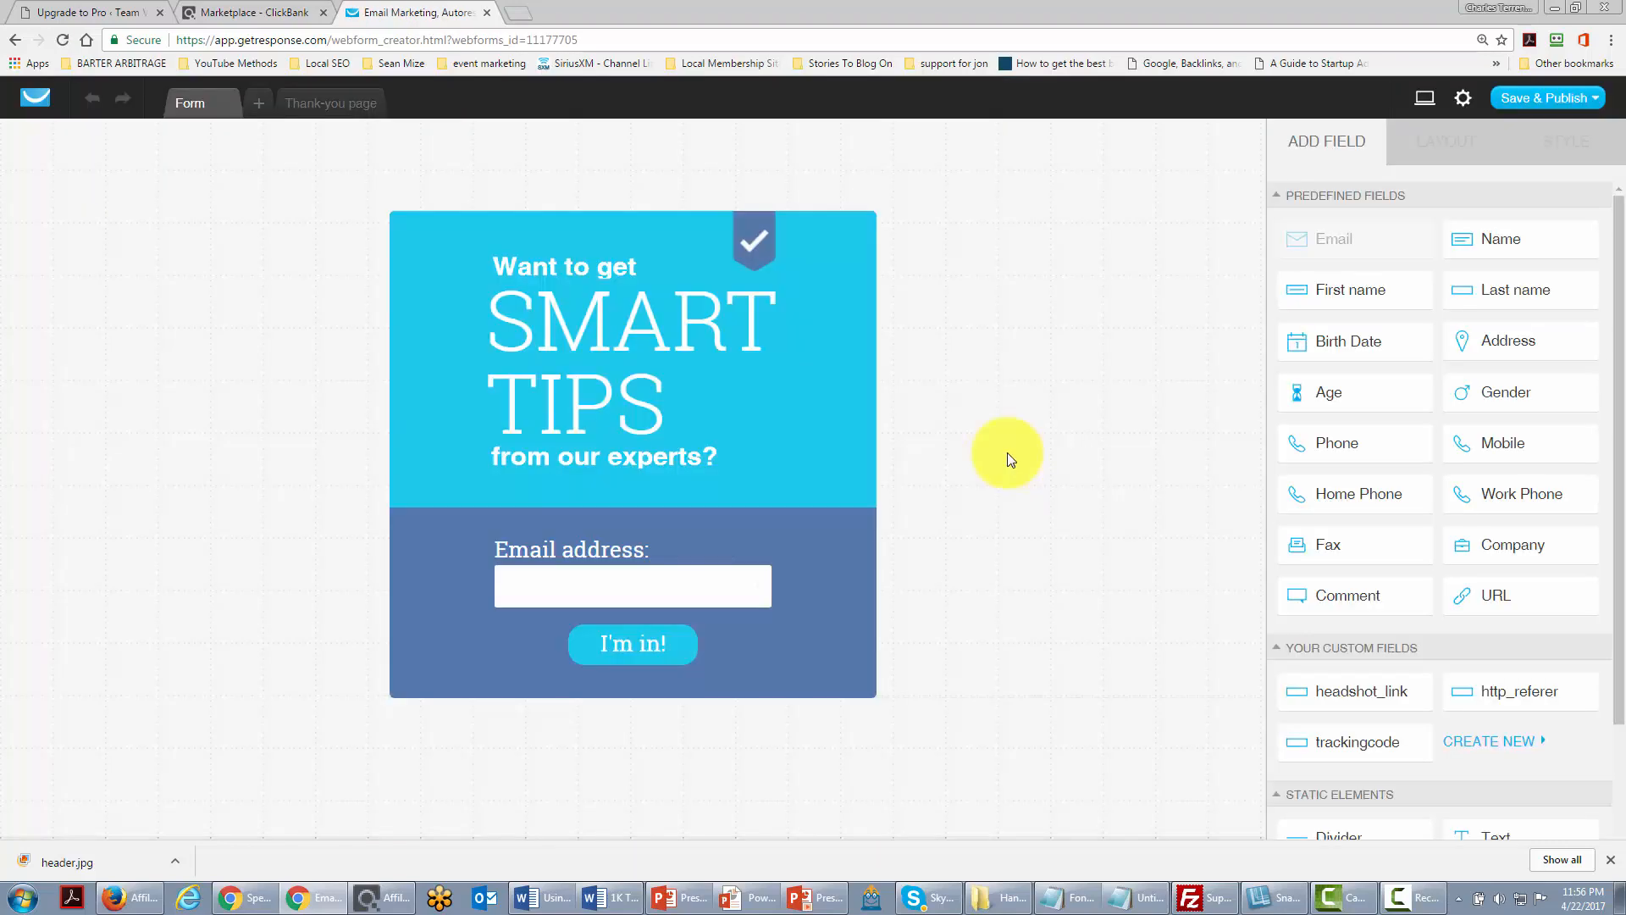
{"action": "left_click", "coordinate": [1562, 97]}
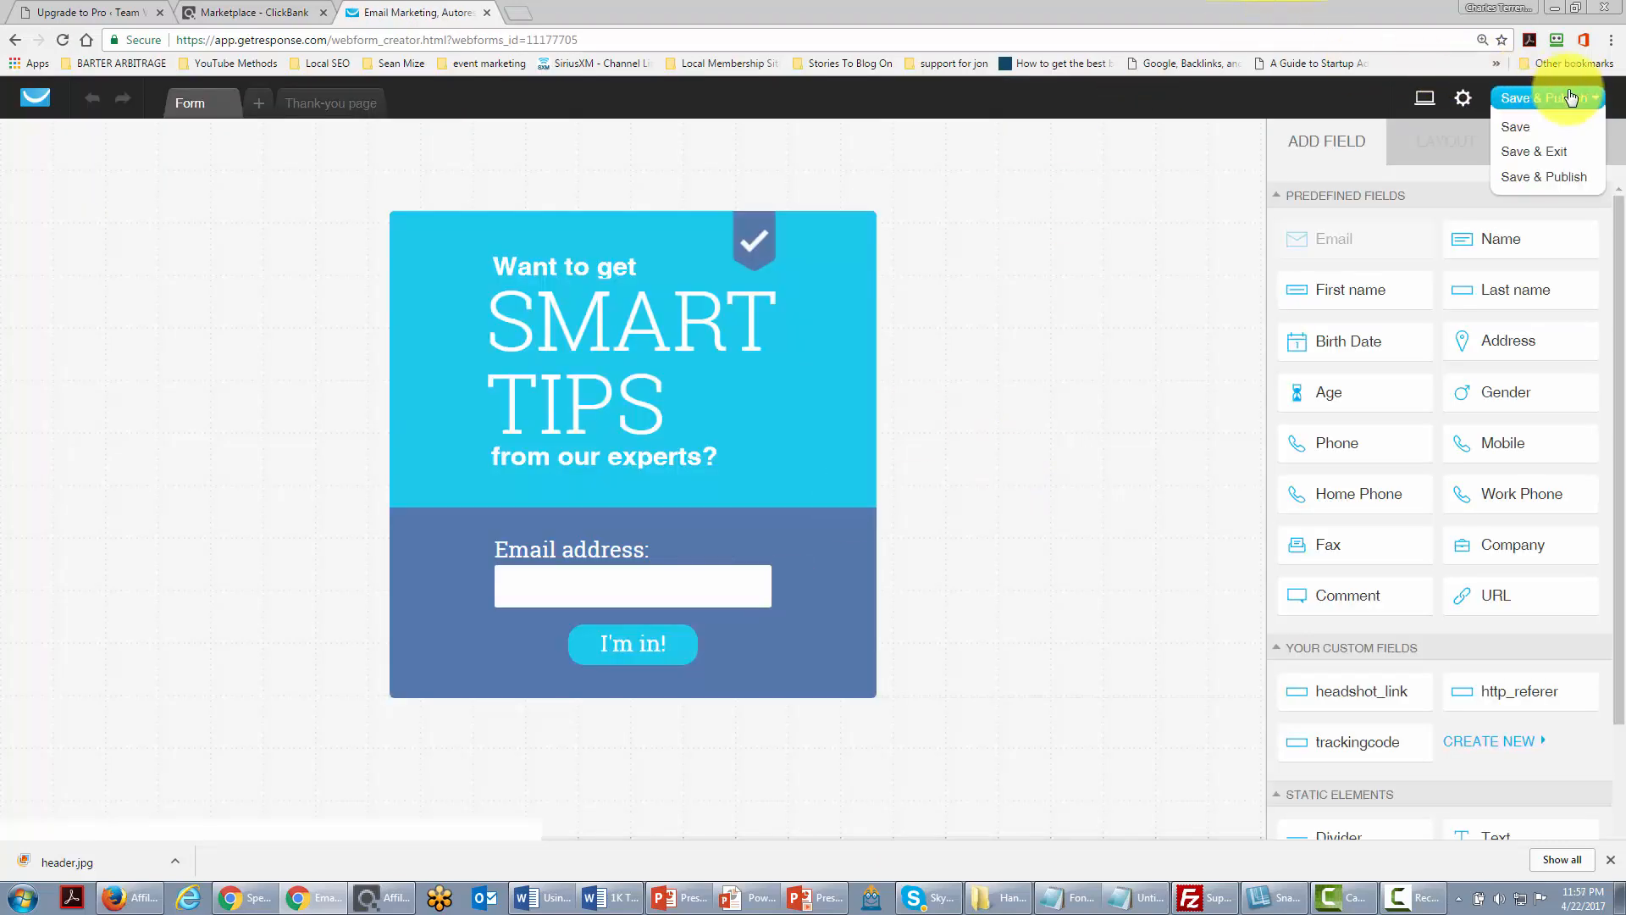
{"action": "left_click", "coordinate": [1538, 178]}
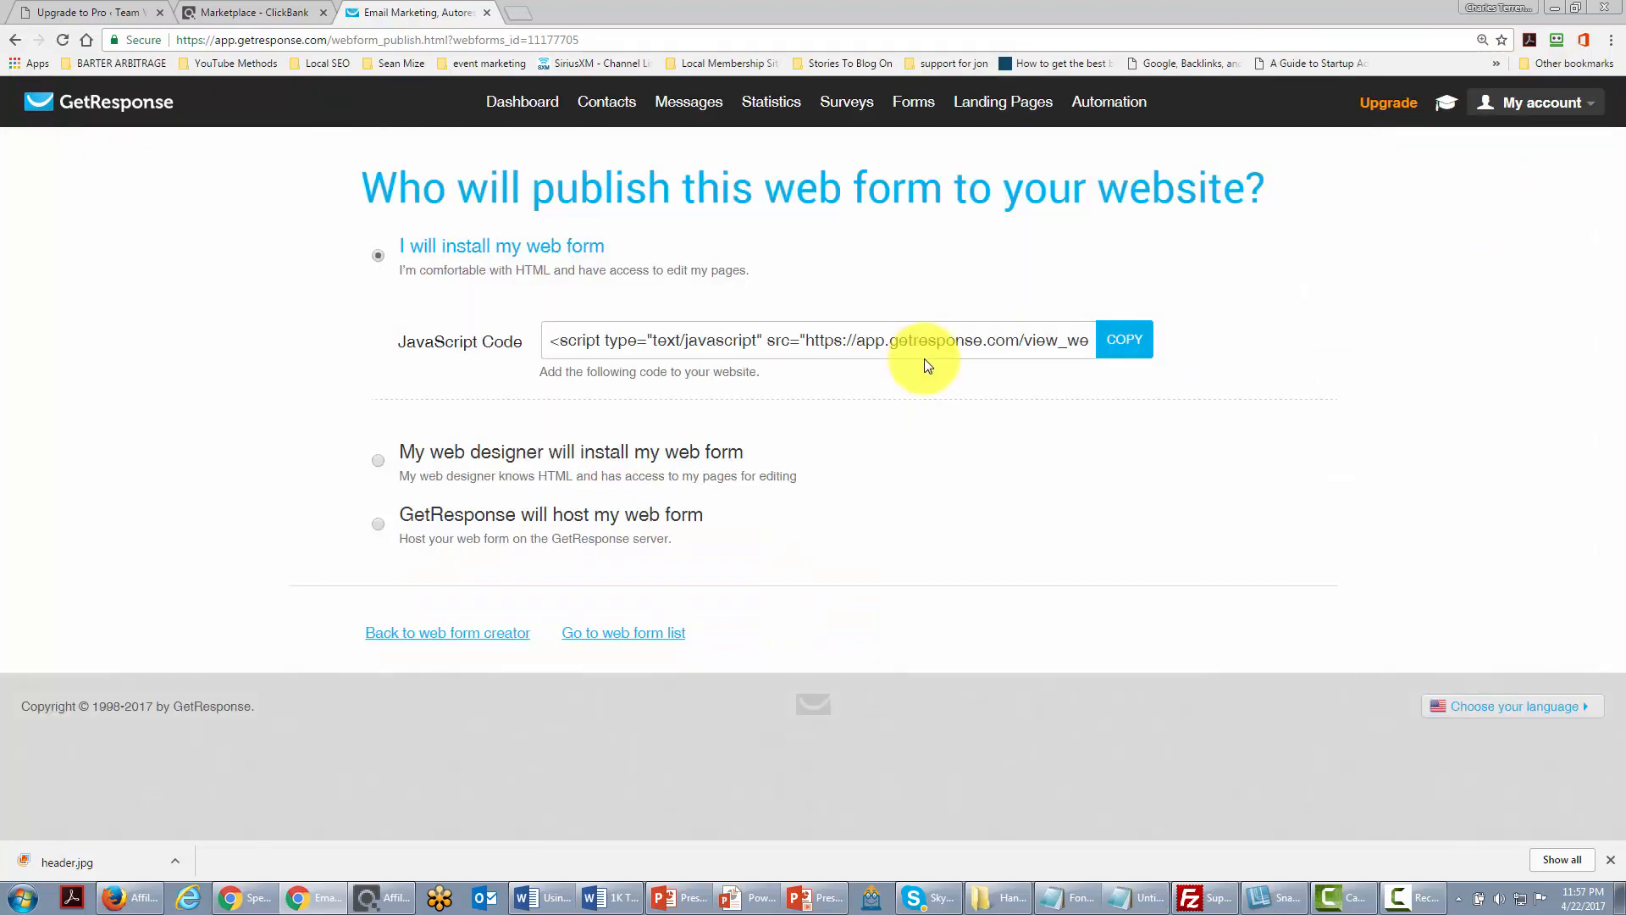
Step: Copy the published form's JavaScript embed code
{"action": "left_click", "coordinate": [675, 342]}
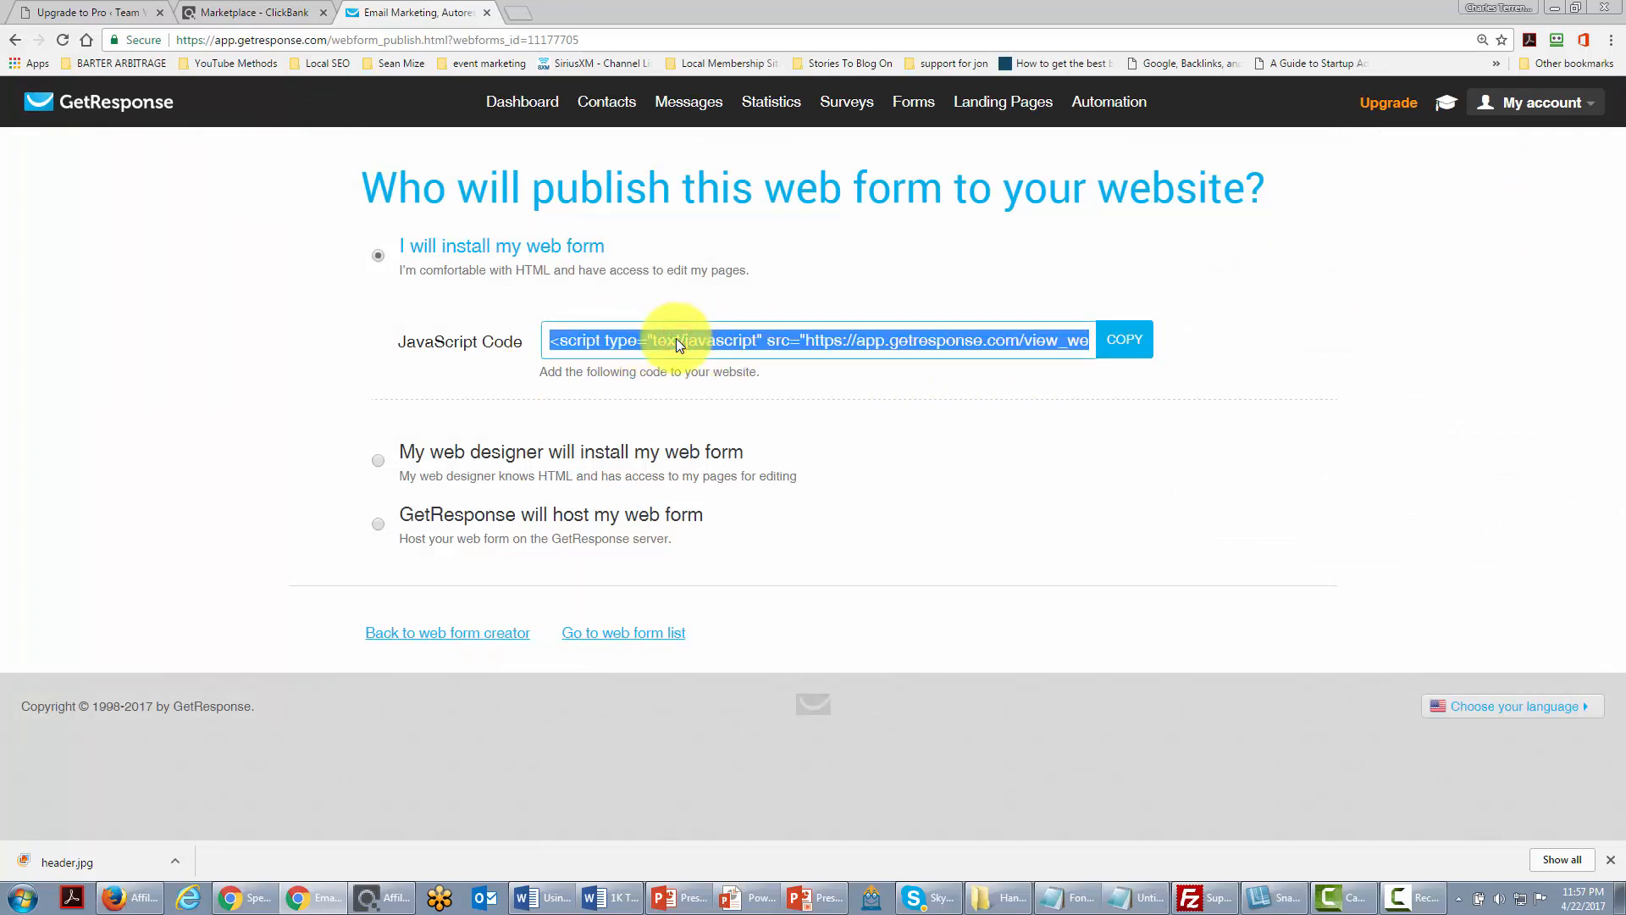
{"action": "right_click", "coordinate": [676, 340]}
{"action": "left_click", "coordinate": [717, 352]}
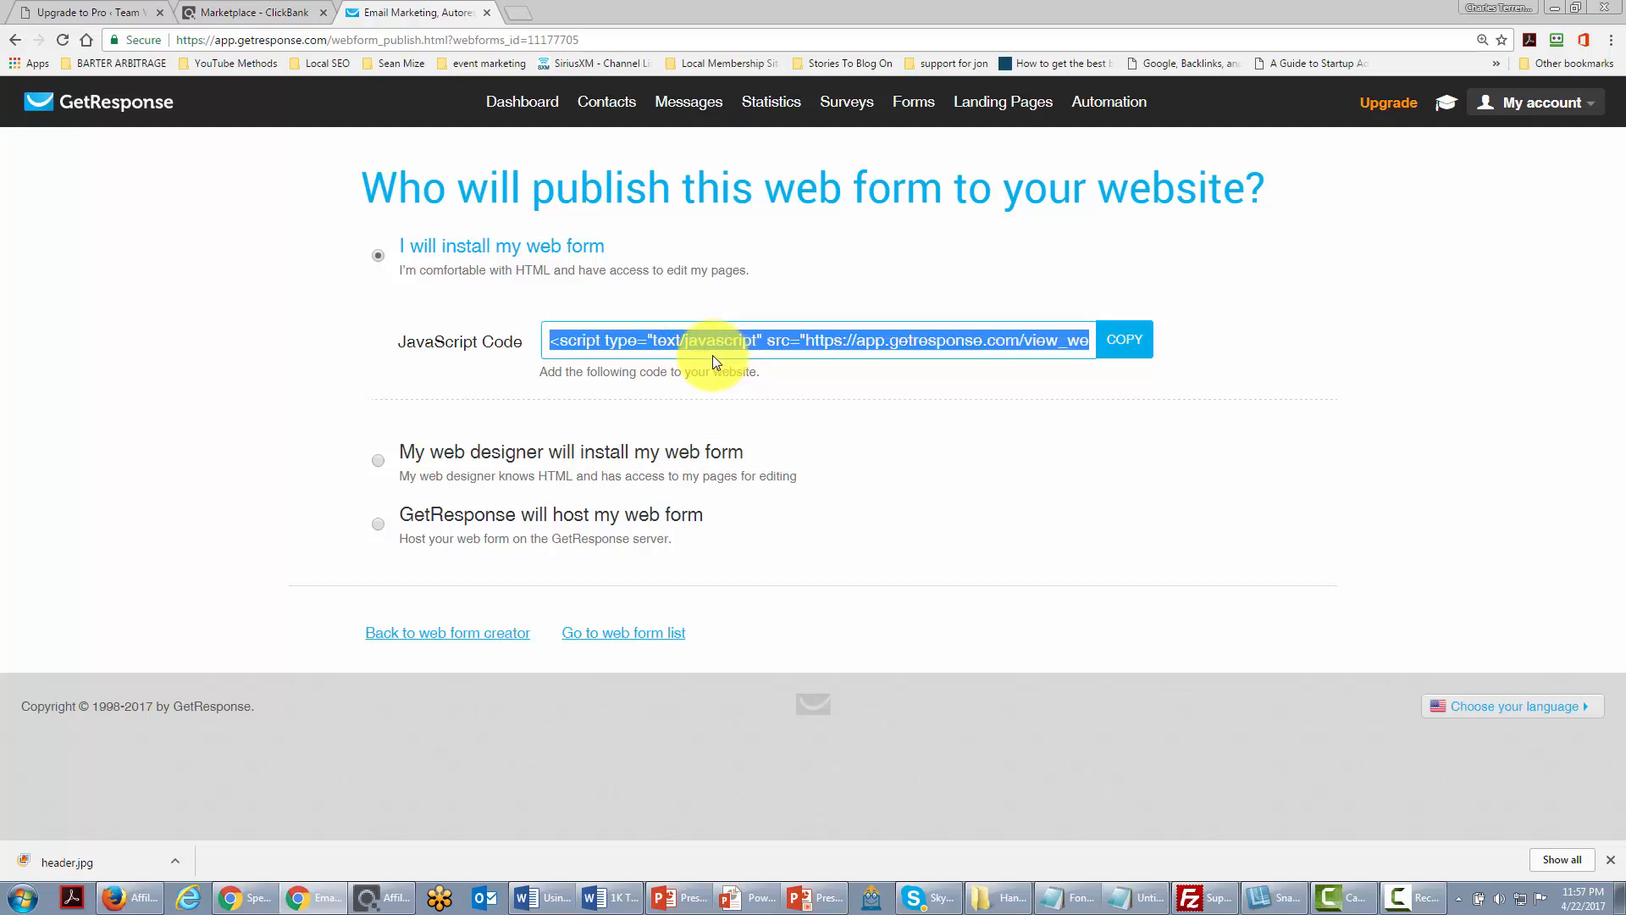
{"action": "left_click", "coordinate": [91, 12]}
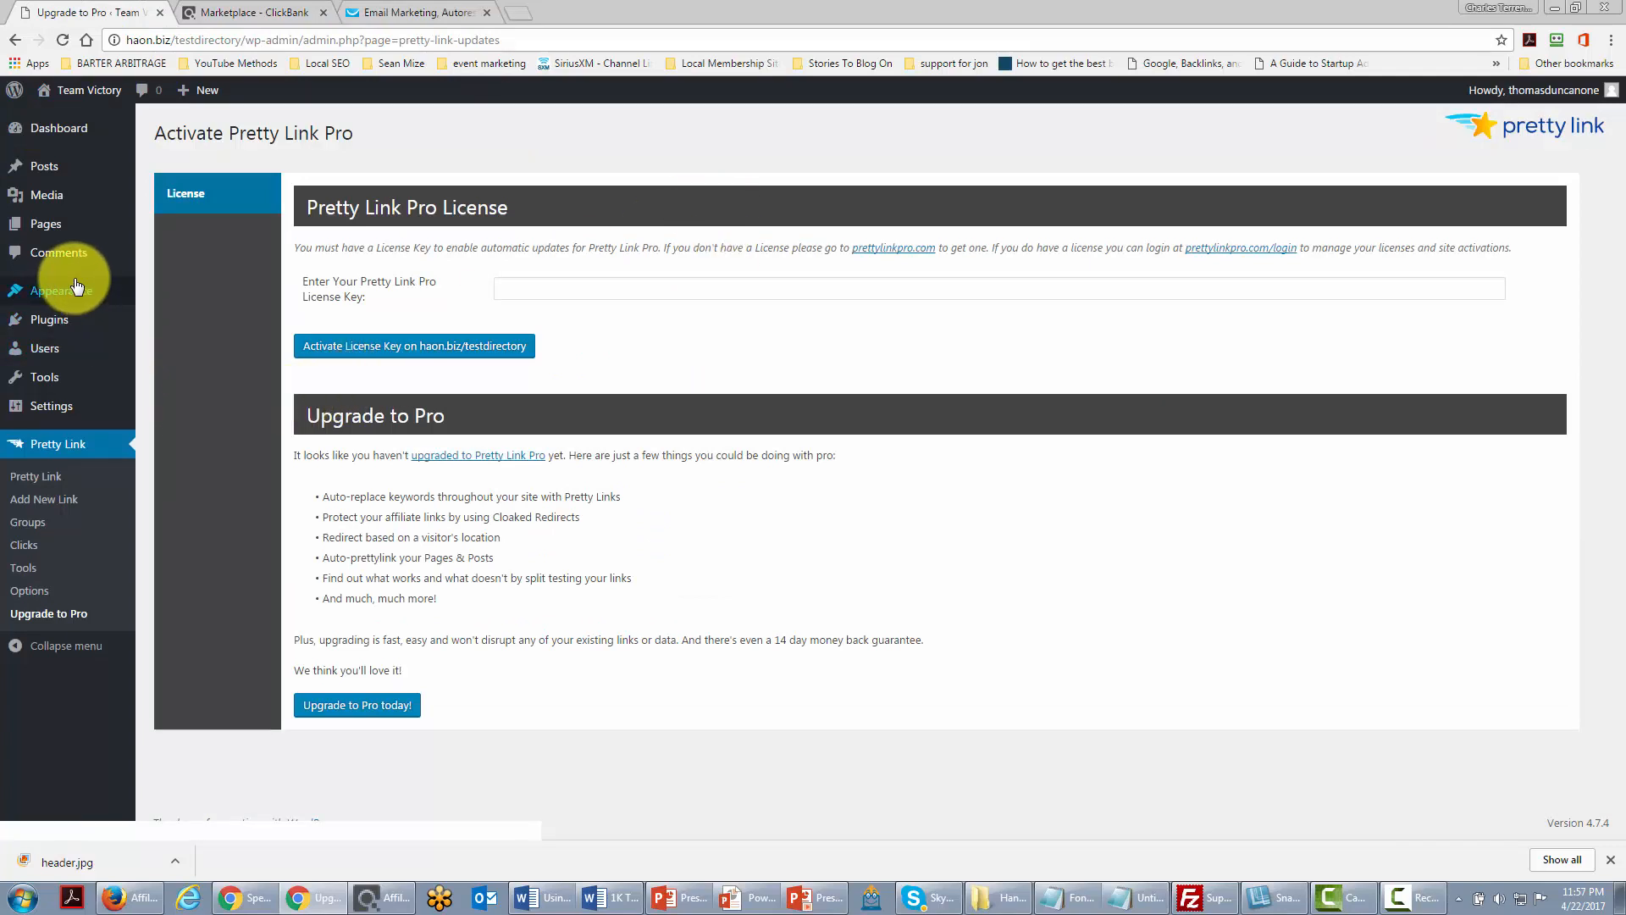
Step: Add a Text widget to the Sidebar on the Widgets page
{"action": "mouse_move", "coordinate": [61, 292]}
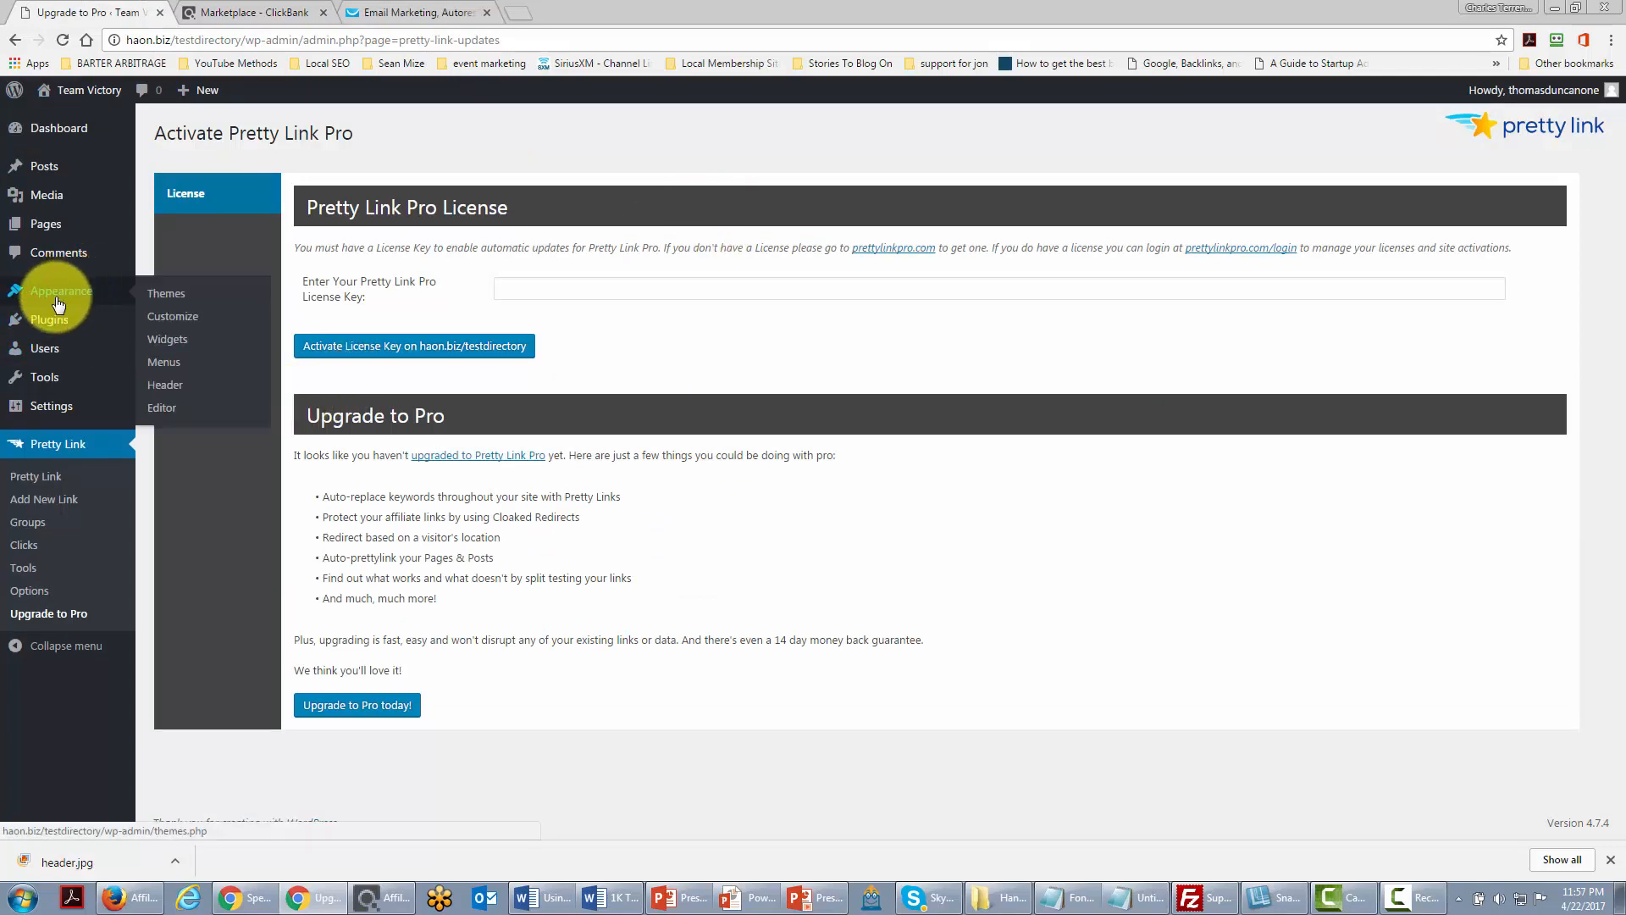
{"action": "left_click", "coordinate": [167, 341]}
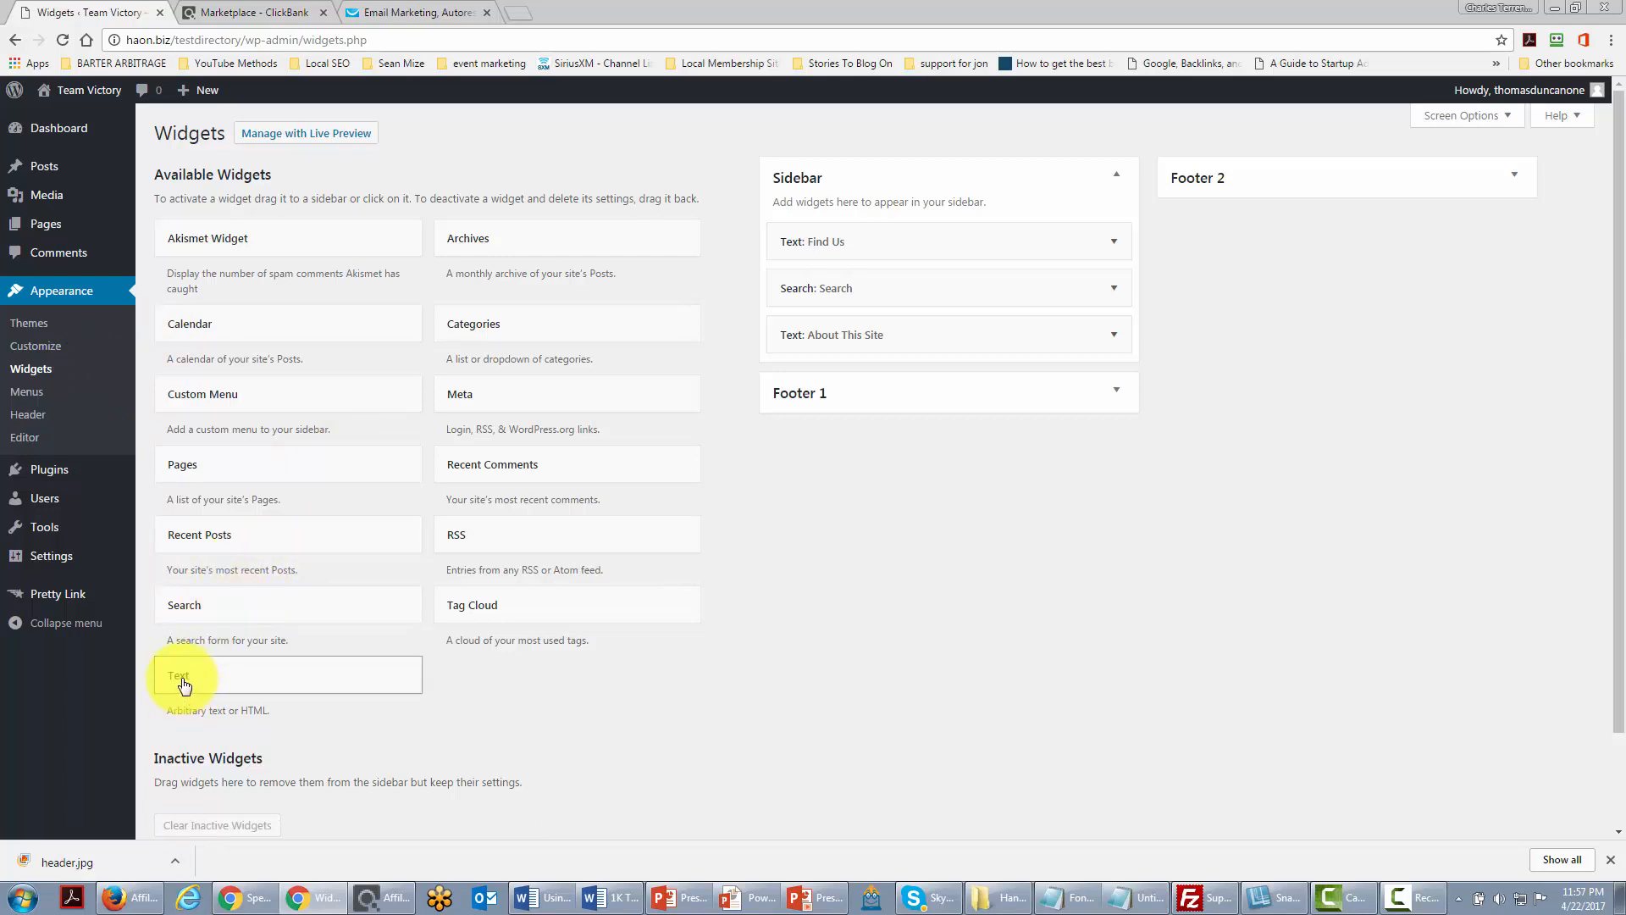
{"action": "left_click_drag", "start_coordinate": [183, 681], "coordinate": [822, 349]}
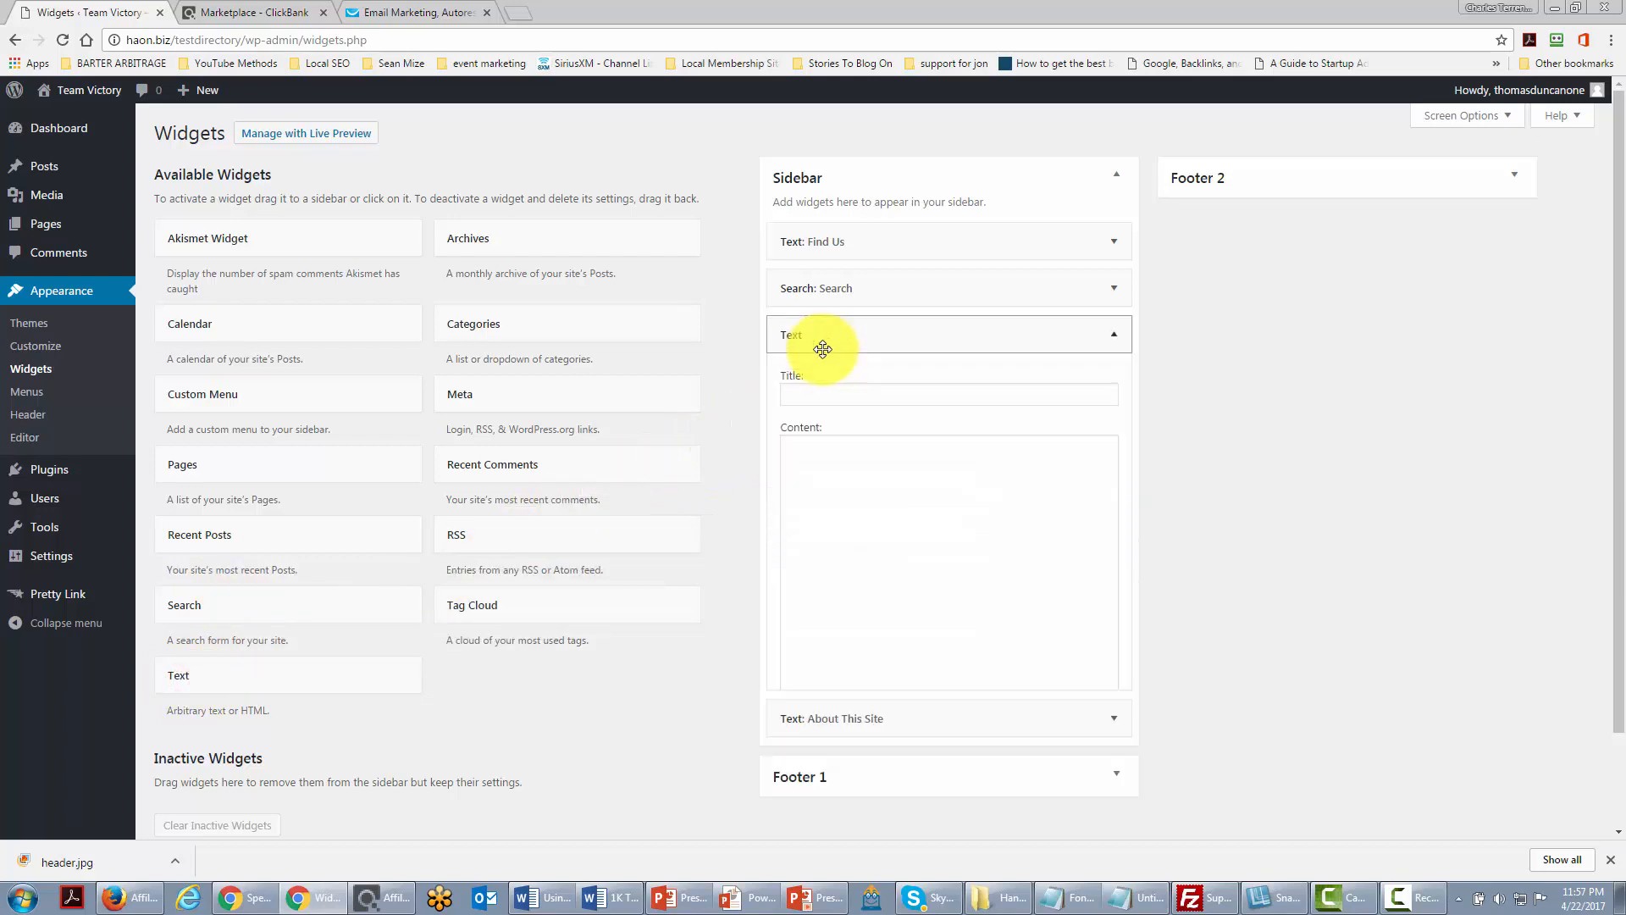
Step: Paste the GetResponse form script into the widget, title it 'Sign Up For Our Content', and save
{"action": "left_click", "coordinate": [1047, 605]}
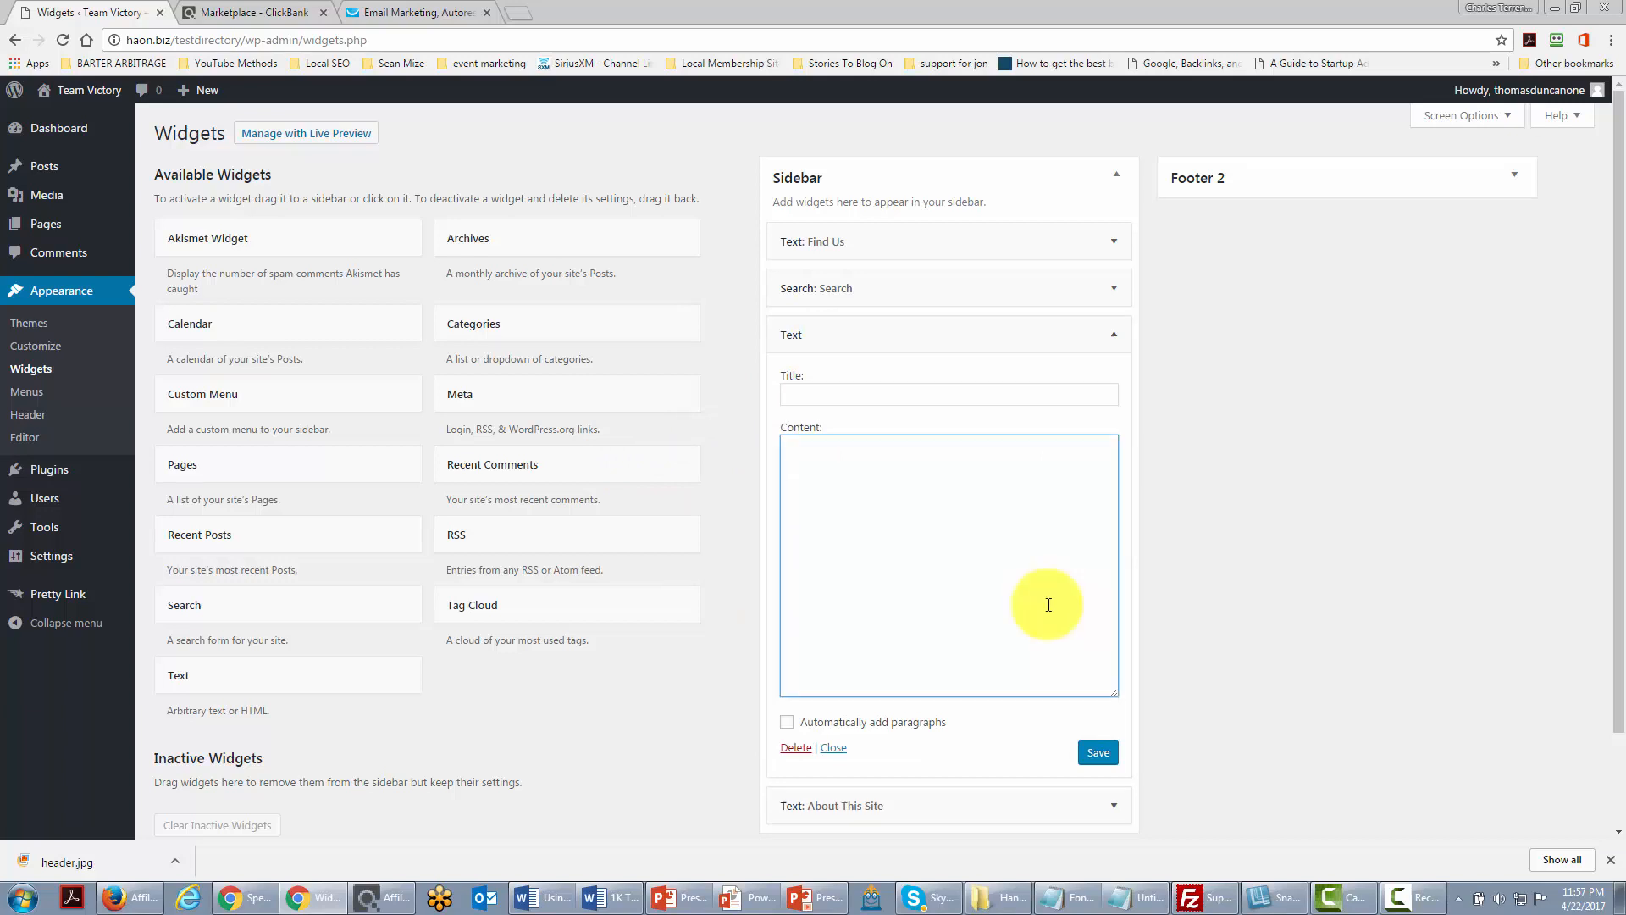
{"action": "left_click", "coordinate": [897, 568]}
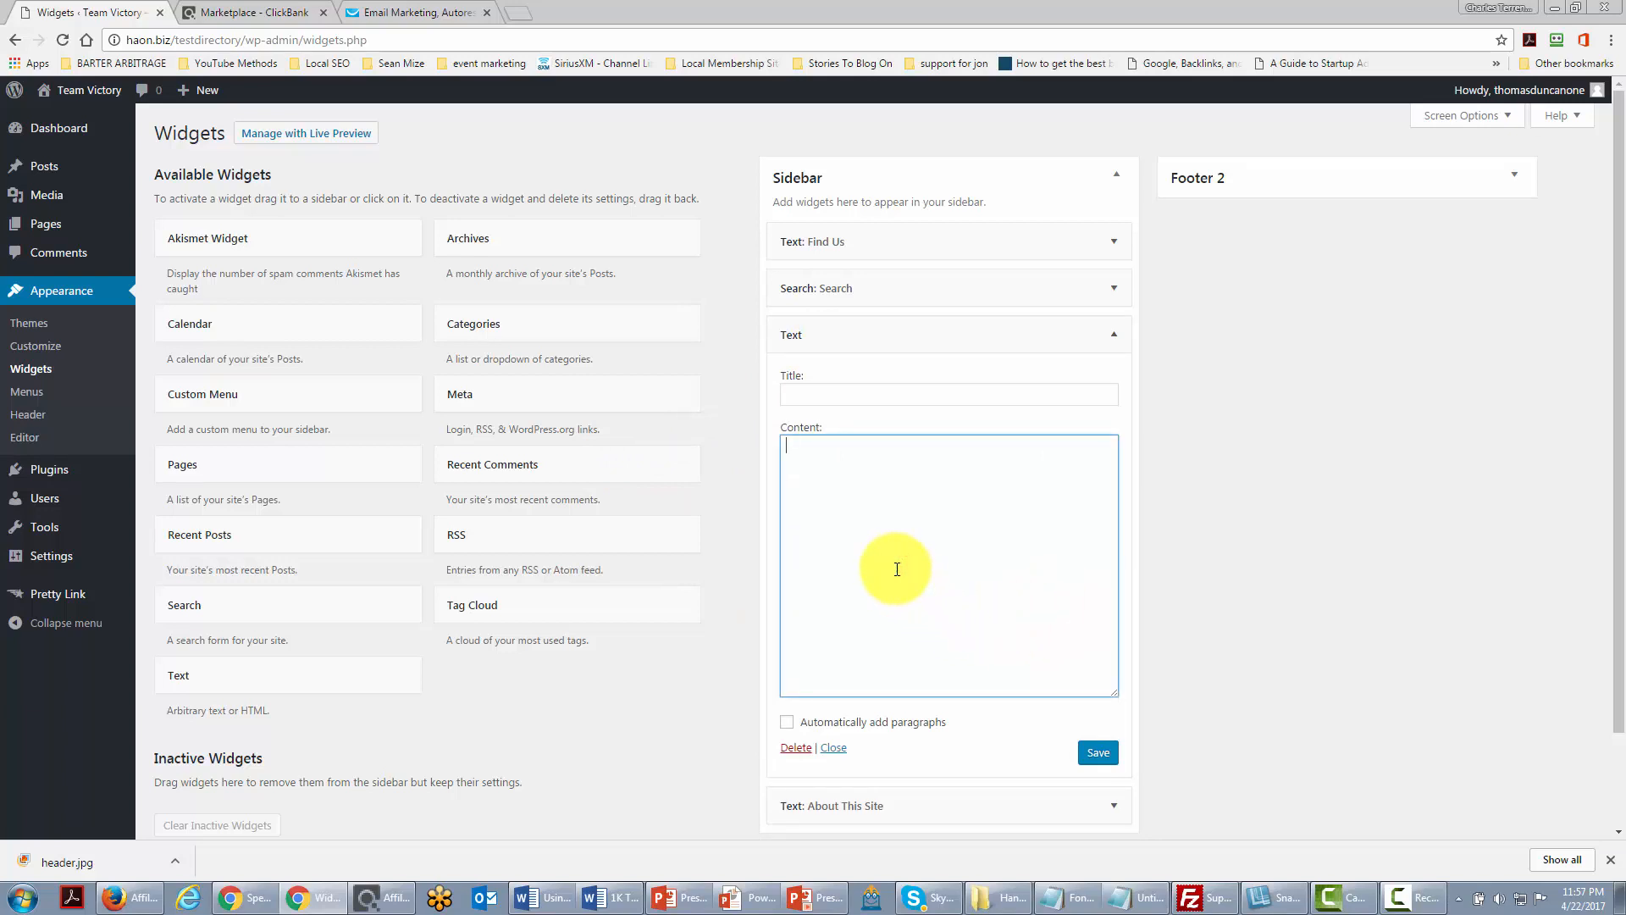
{"action": "type", "text": "<script type=\"text/javascript\" src=\"https://app.getresponse.com/view_webform_v2.js?u=ByuP&webforms_id=11177705\"></script>"}
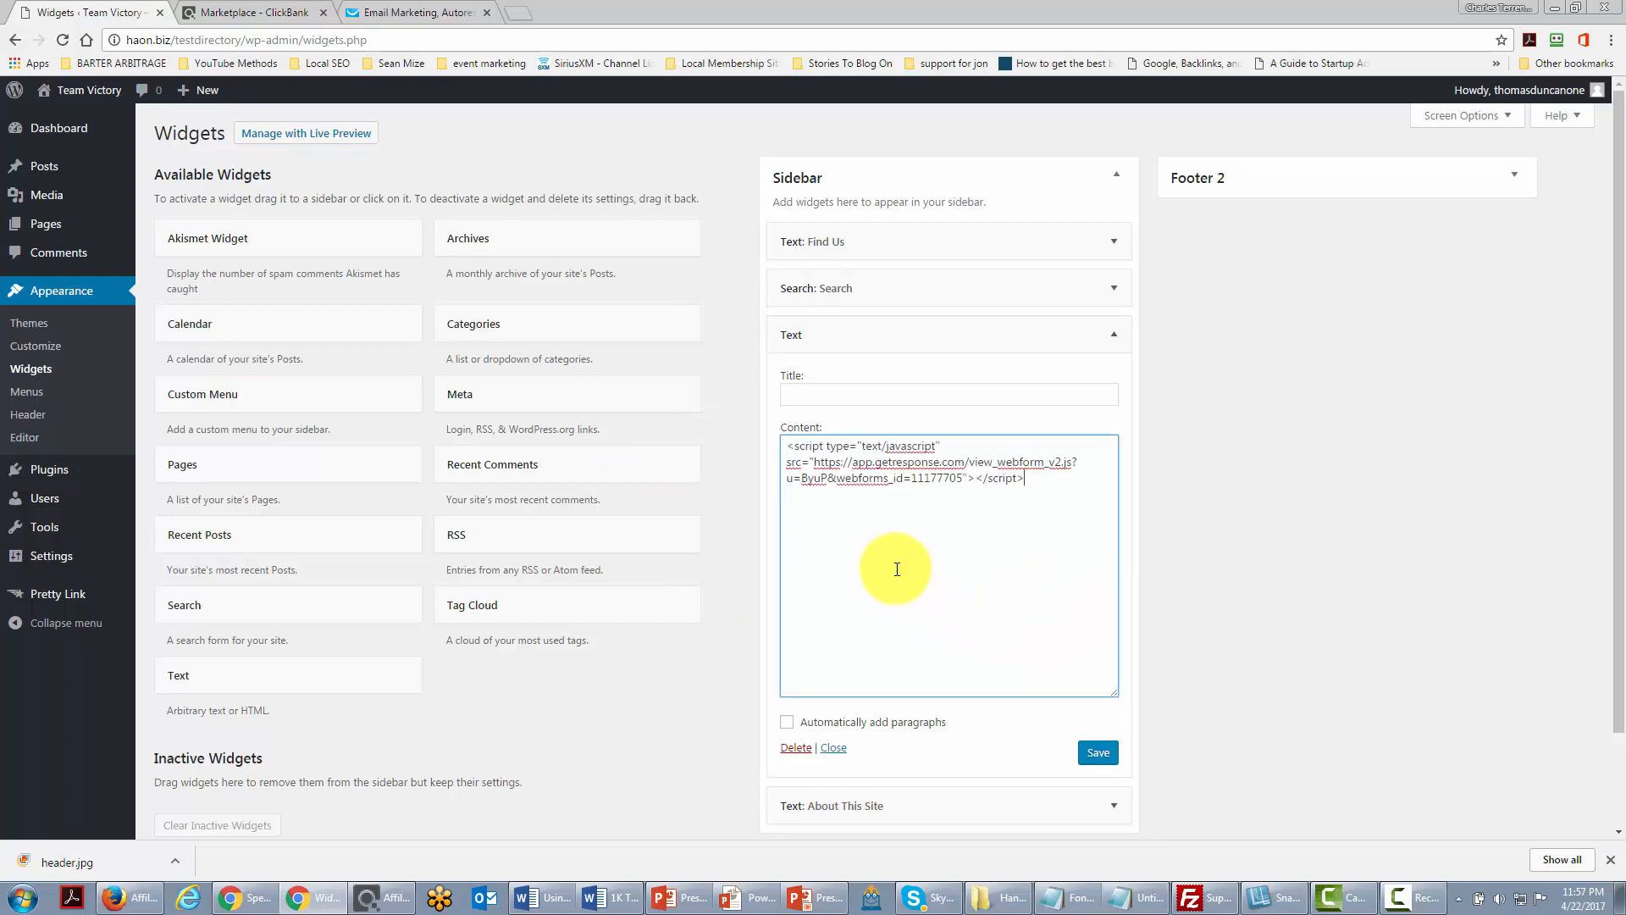
{"action": "left_click", "coordinate": [857, 391]}
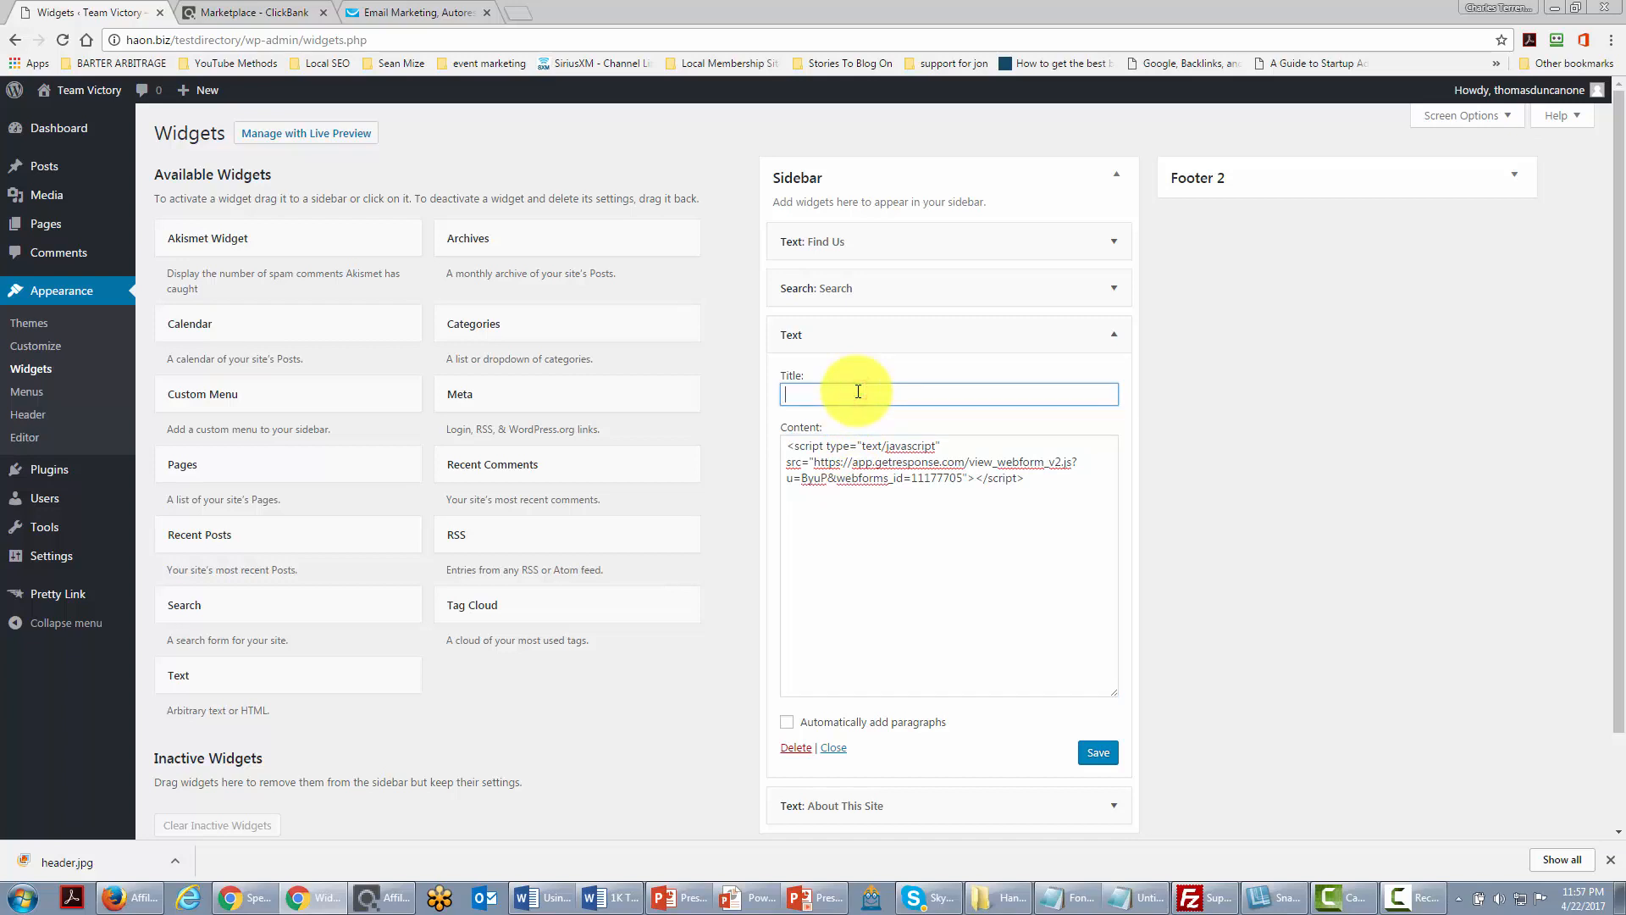
{"action": "type", "text": "Sign Up For Our Content"}
{"action": "left_click", "coordinate": [905, 640]}
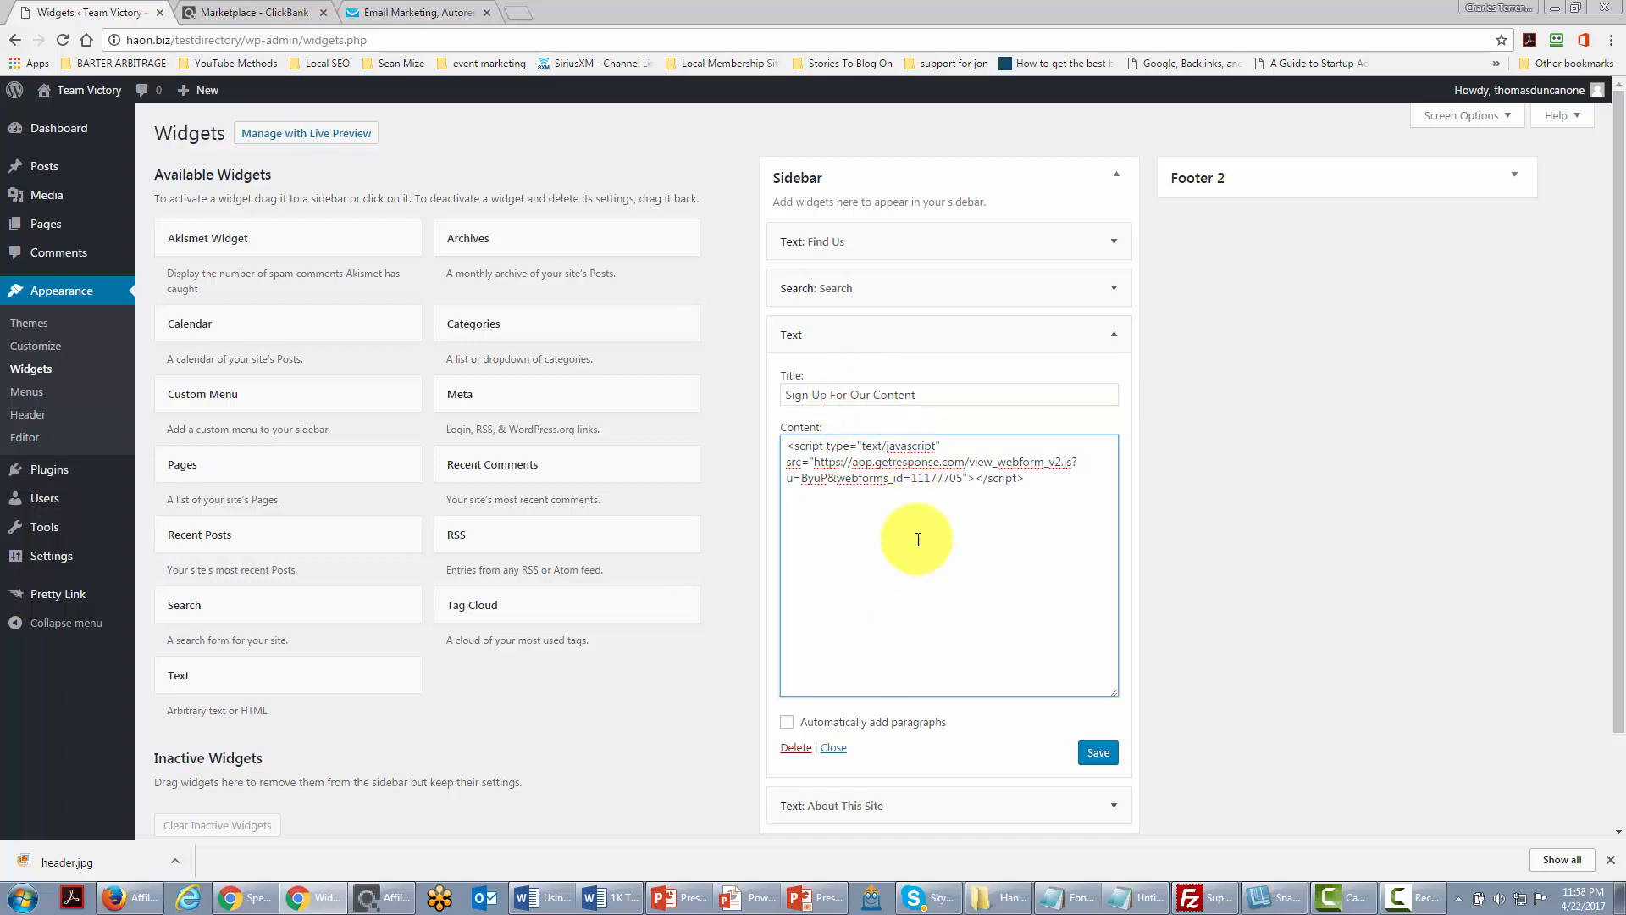
{"action": "left_click", "coordinate": [1096, 757]}
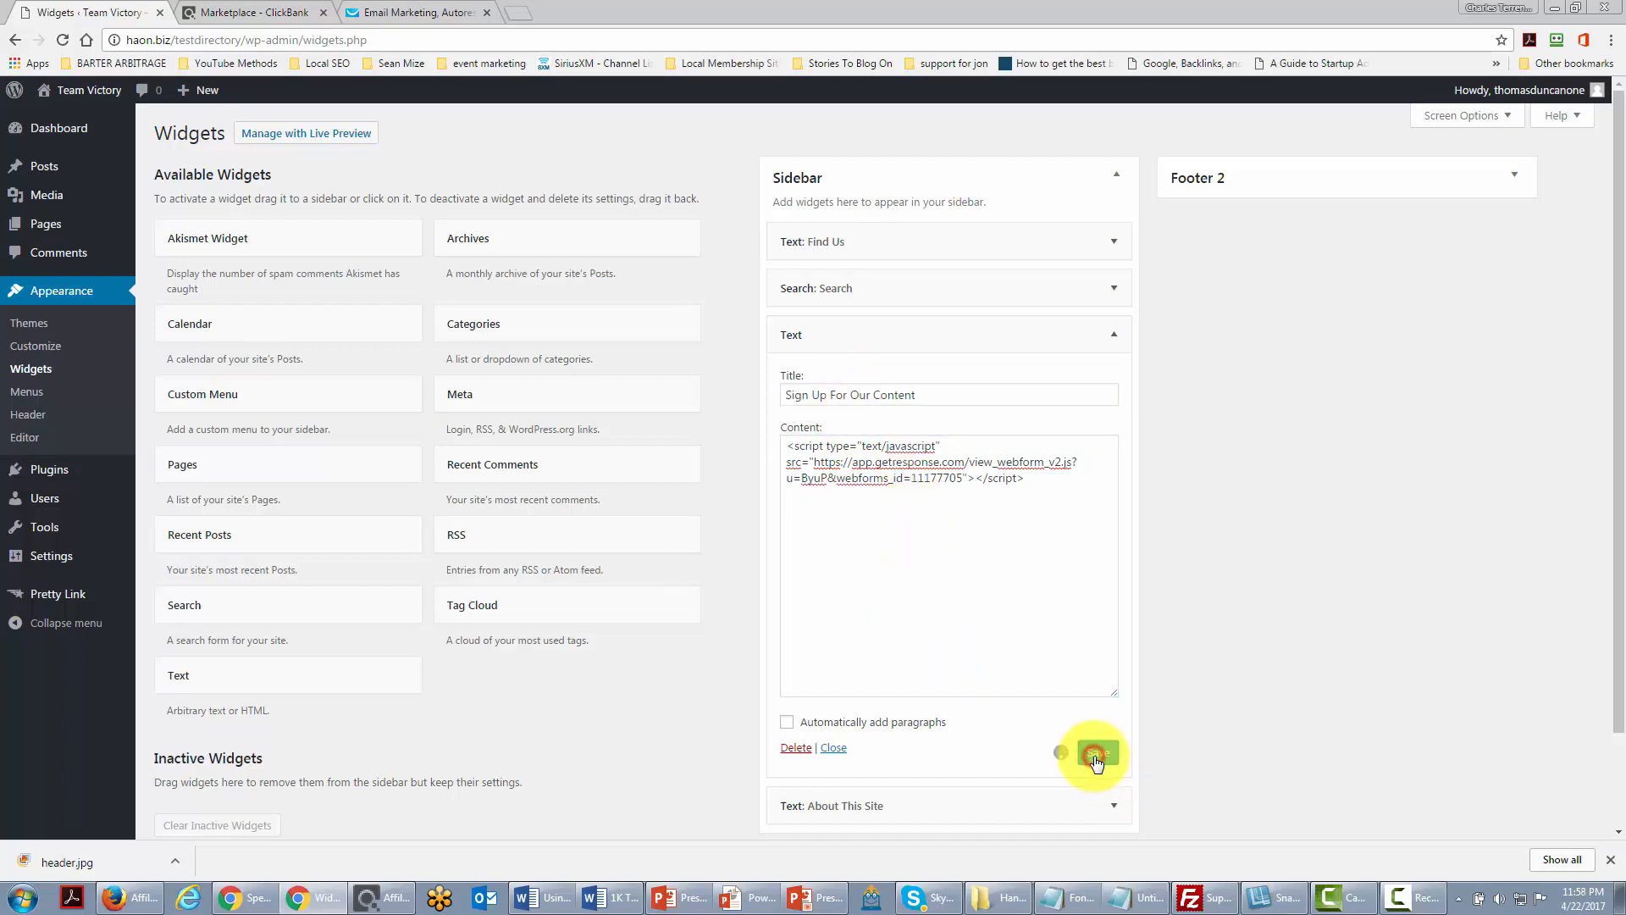
{"action": "left_click", "coordinate": [832, 748]}
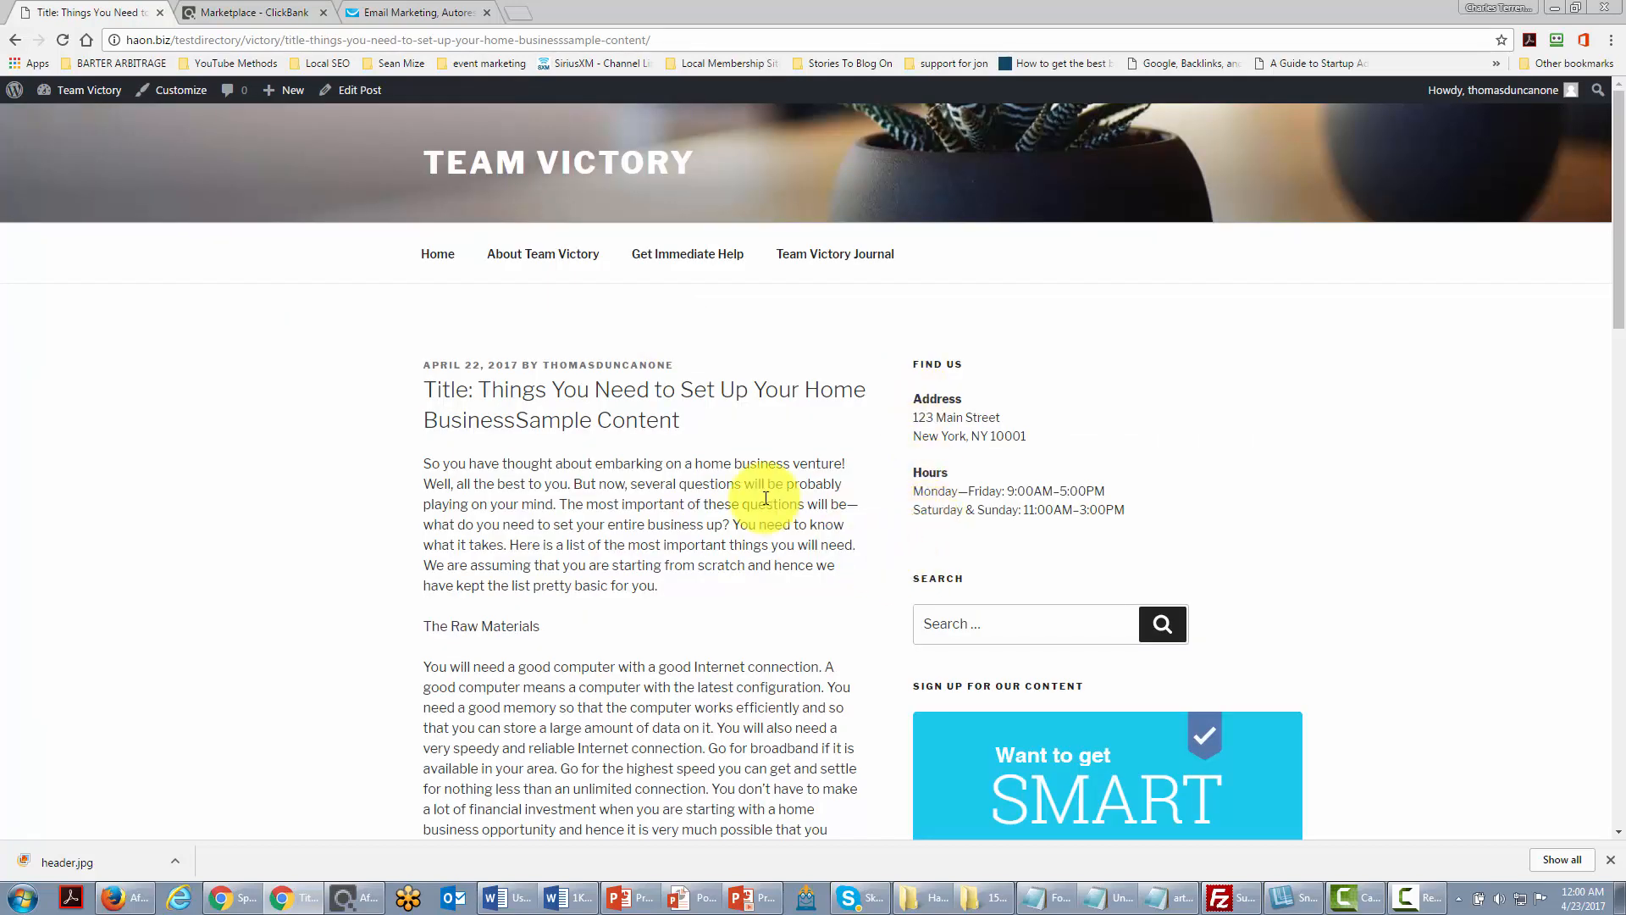
Step: Scroll the live post page to check the Sign Up For Our Content form in the sidebar
{"action": "scroll", "coordinate": [805, 538], "scroll_direction": "down", "scroll_amount": 3}
{"action": "scroll", "coordinate": [806, 539], "scroll_direction": "down", "scroll_amount": 2}
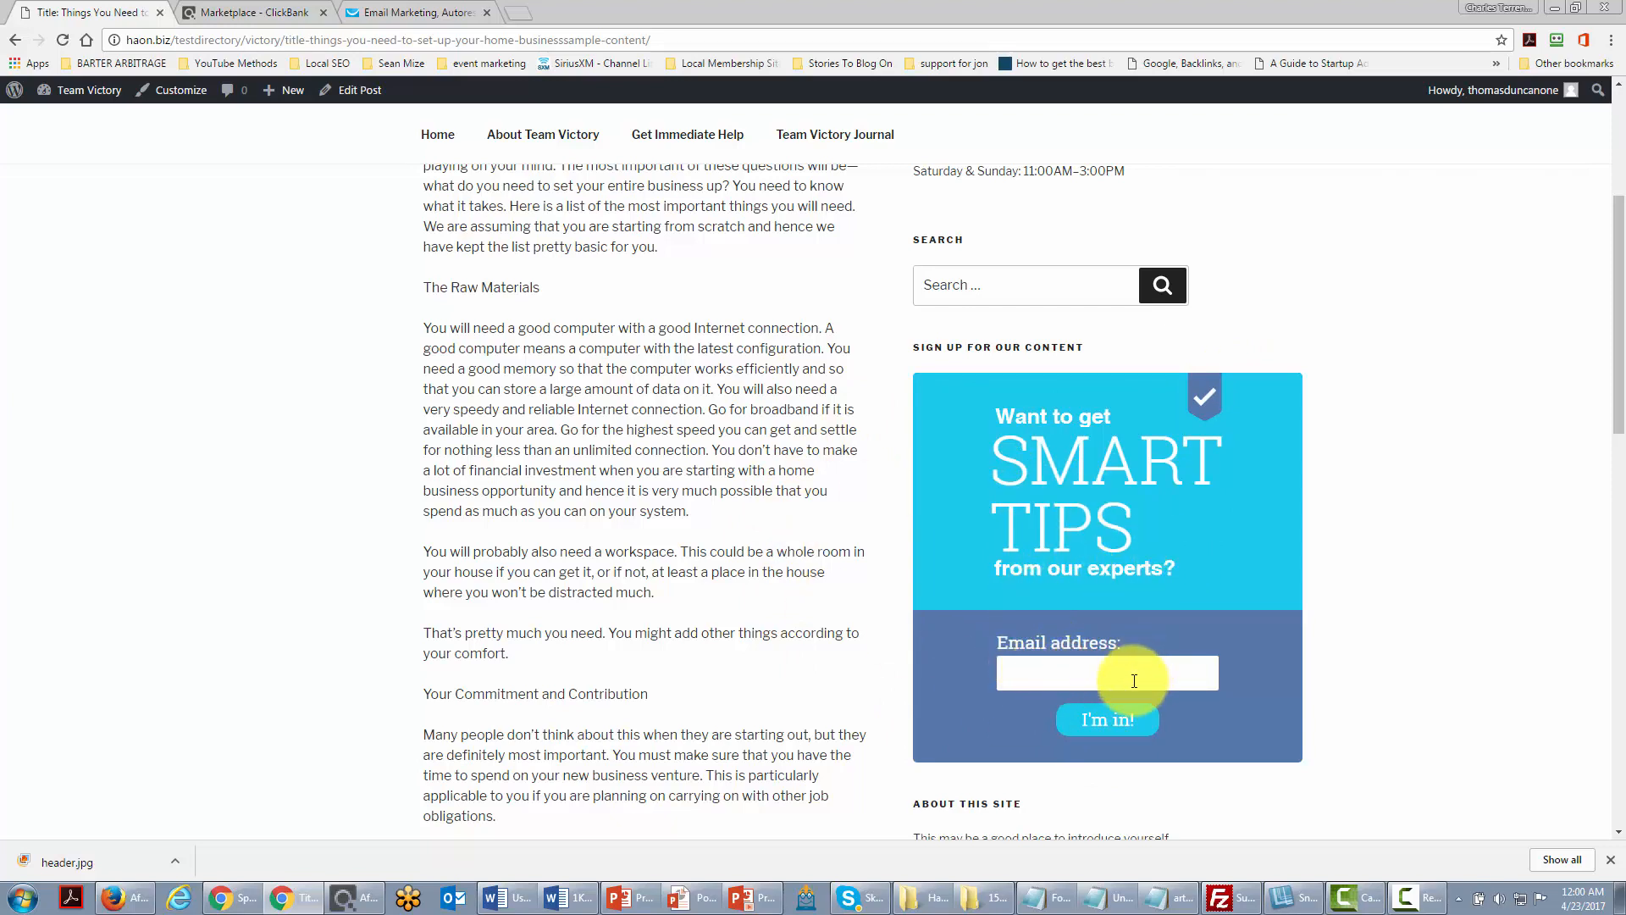
{"action": "scroll", "coordinate": [1101, 678], "scroll_direction": "up", "scroll_amount": 2}
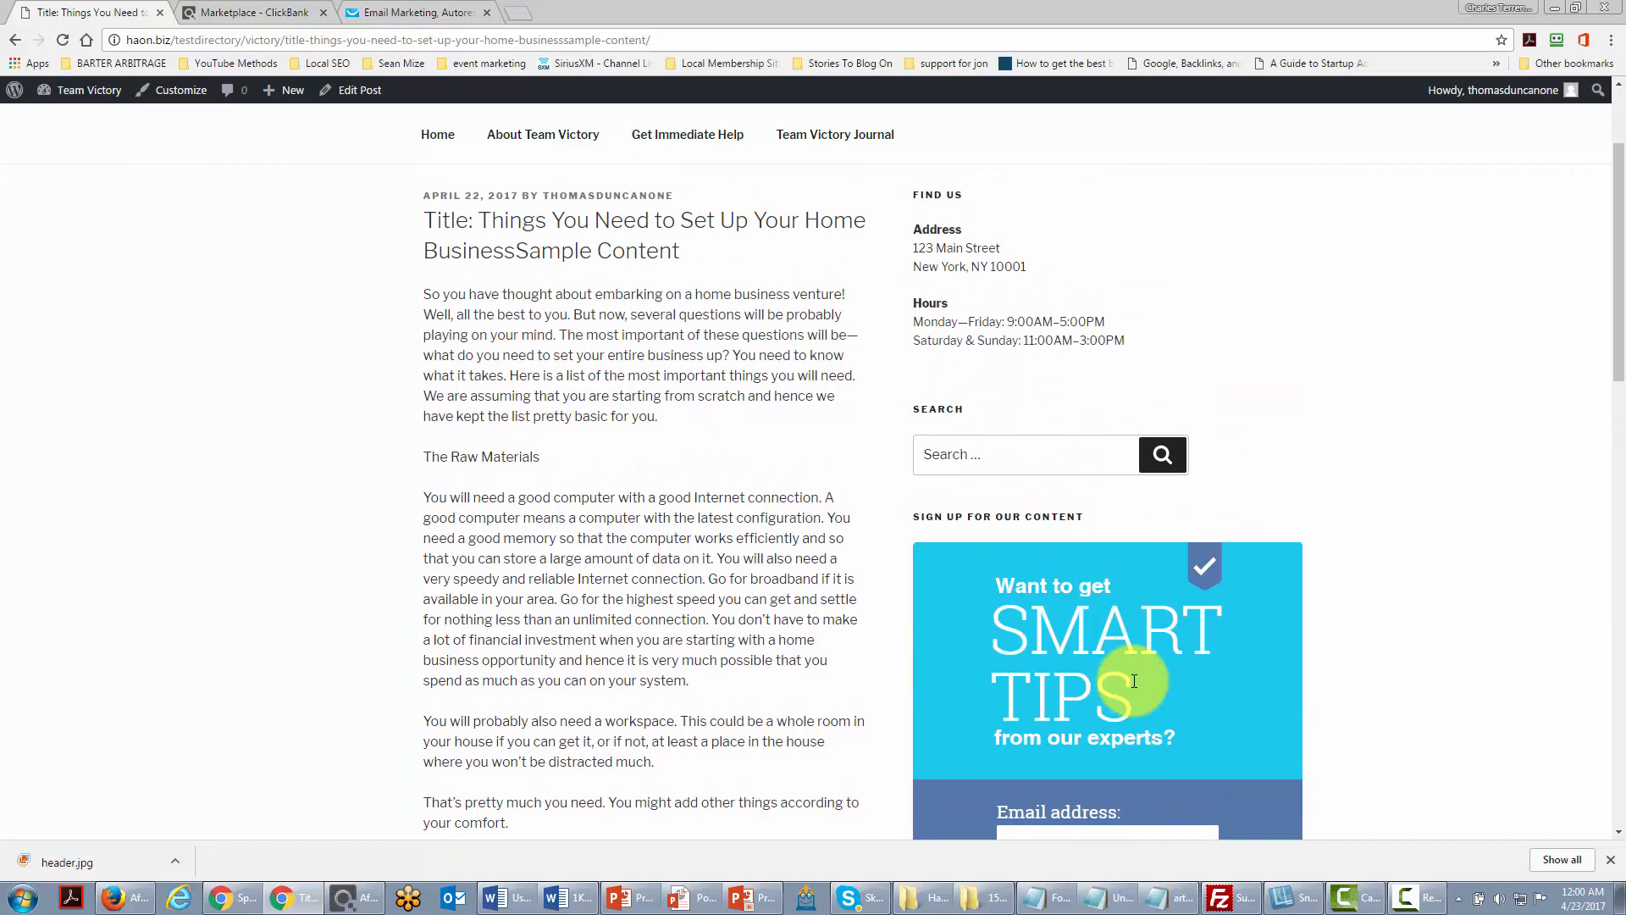
{"action": "scroll", "coordinate": [1134, 681], "scroll_direction": "up", "scroll_amount": 1}
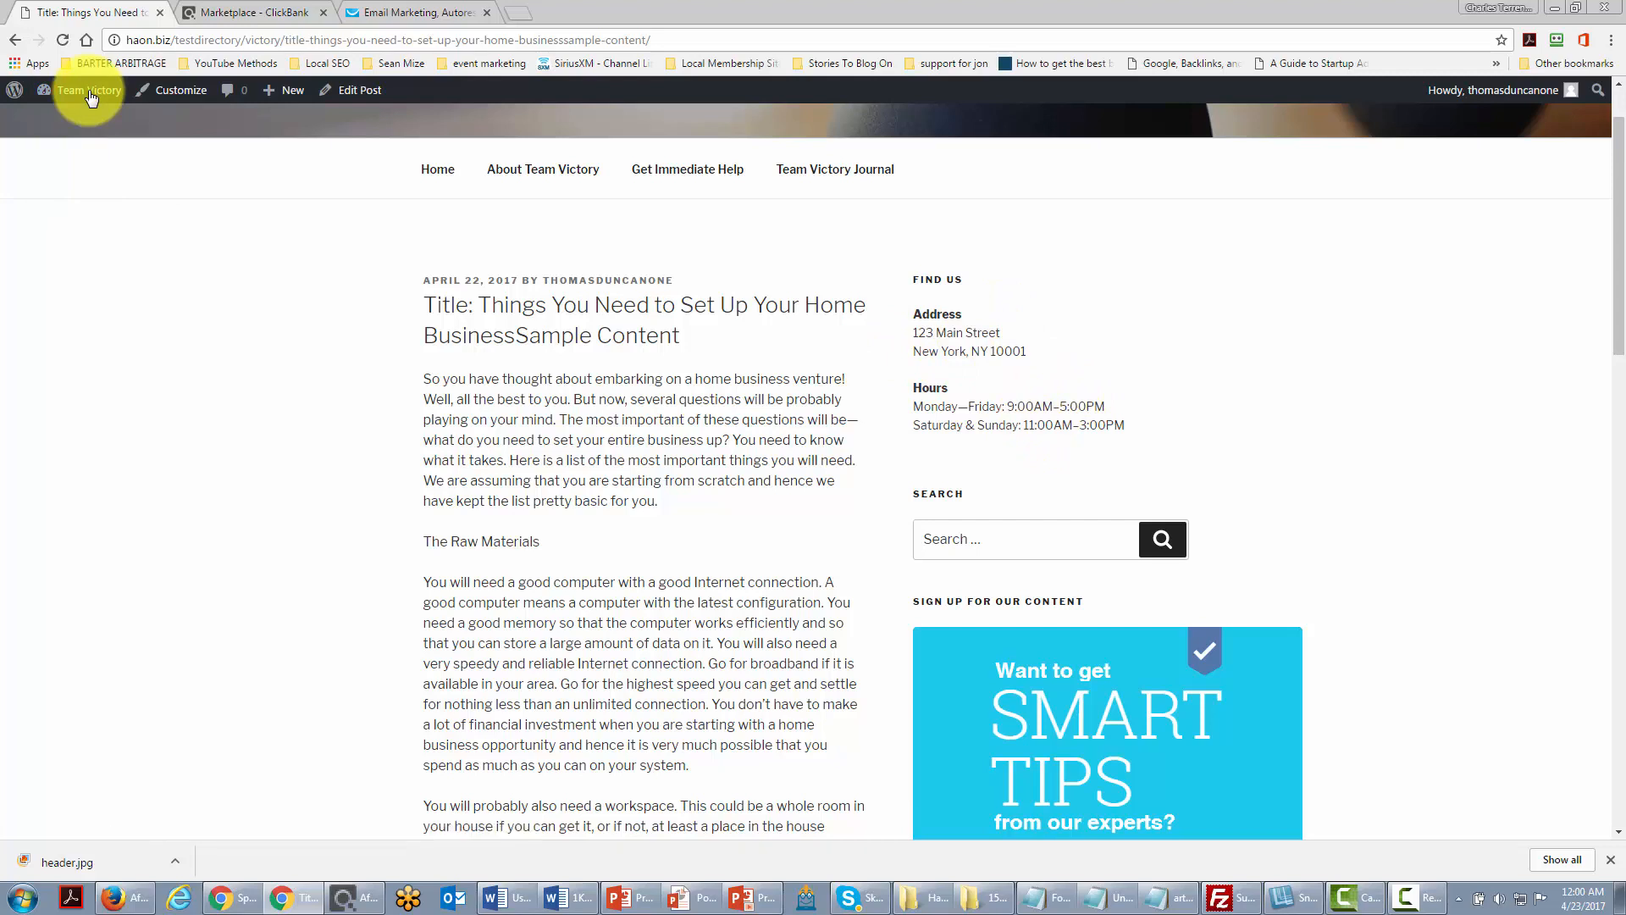
Step: Rearrange the Sidebar widgets by dragging About This Site to a new position
{"action": "mouse_move", "coordinate": [59, 98]}
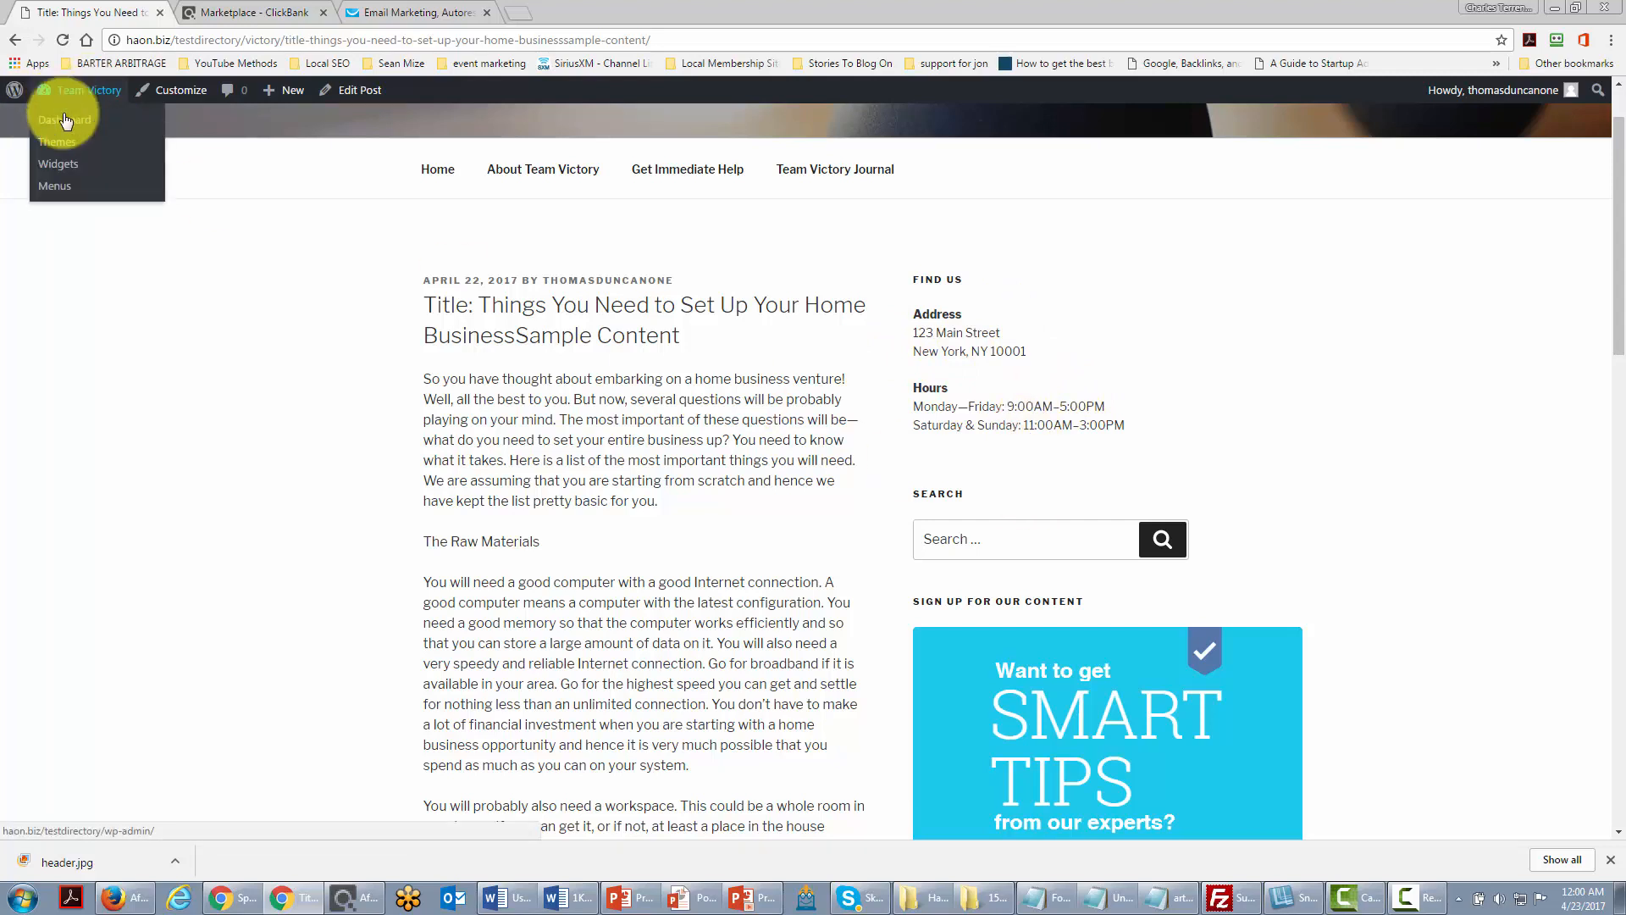
{"action": "left_click", "coordinate": [66, 168]}
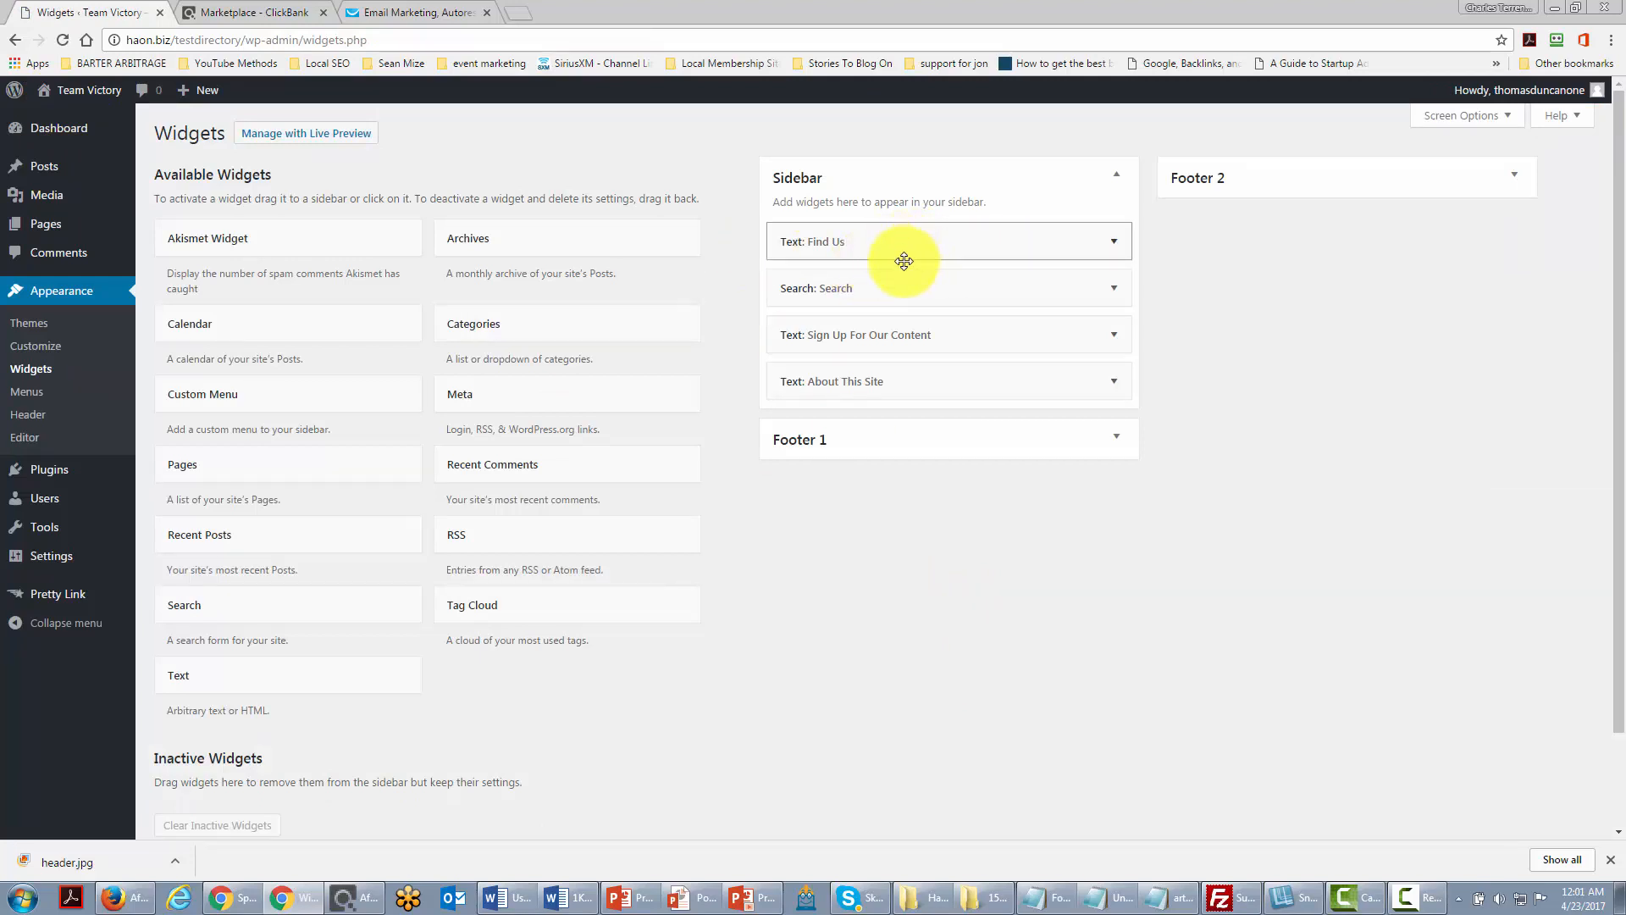
{"action": "left_click_drag", "start_coordinate": [921, 384], "coordinate": [927, 242]}
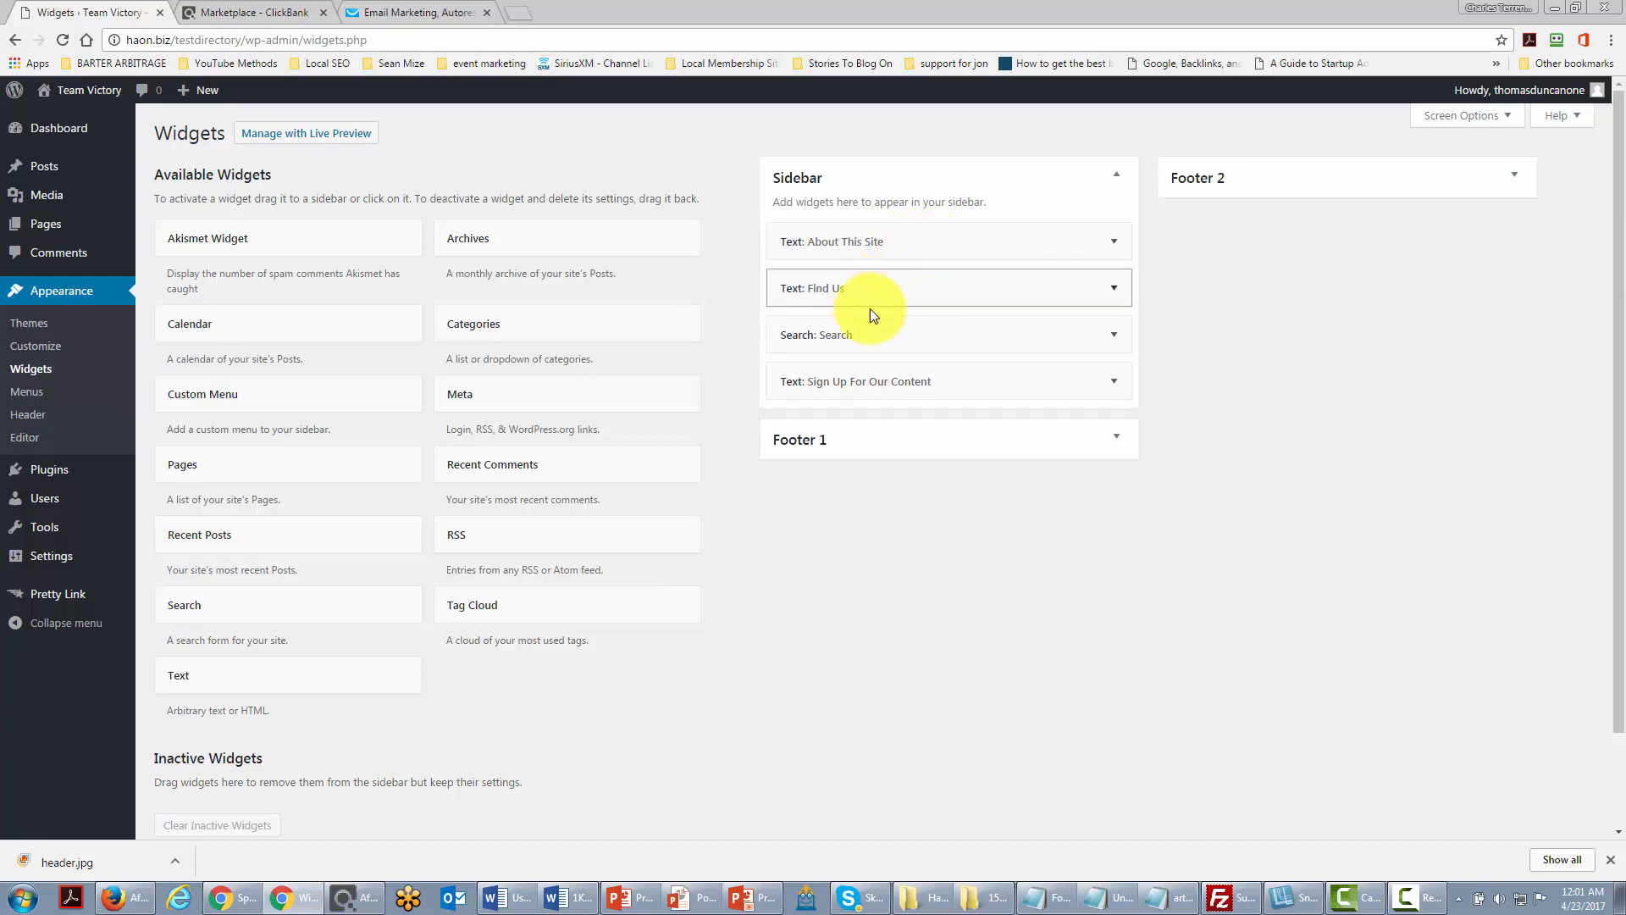
Step: Delete the Search and Find Us widgets from the Sidebar
{"action": "left_click", "coordinate": [1113, 335]}
{"action": "left_click", "coordinate": [798, 426]}
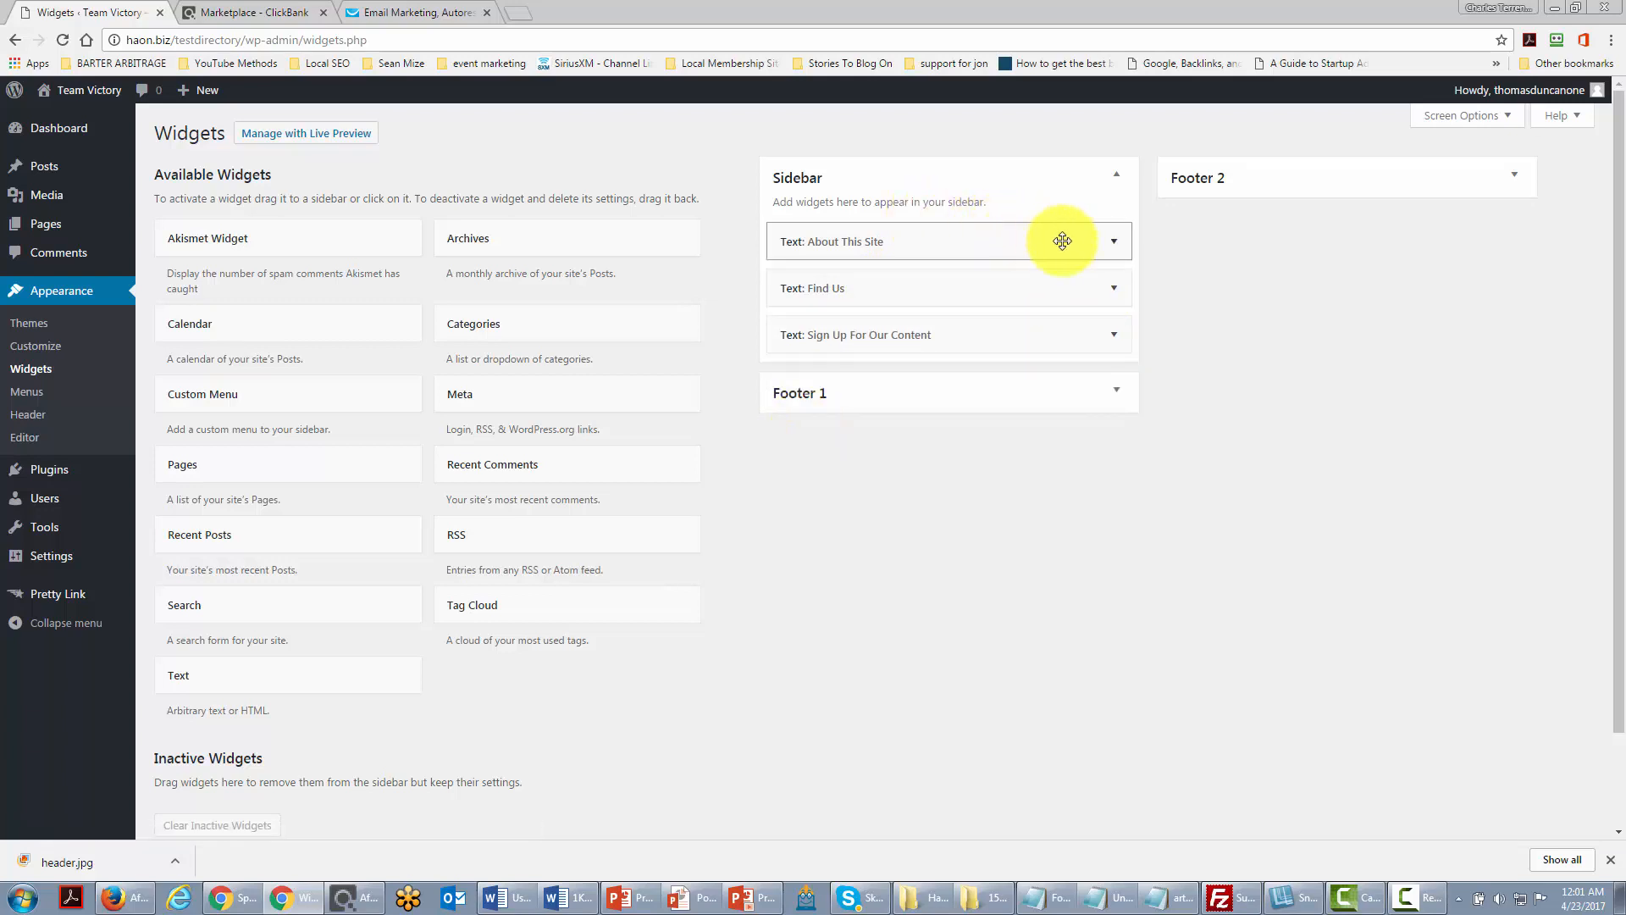
{"action": "left_click", "coordinate": [1113, 334]}
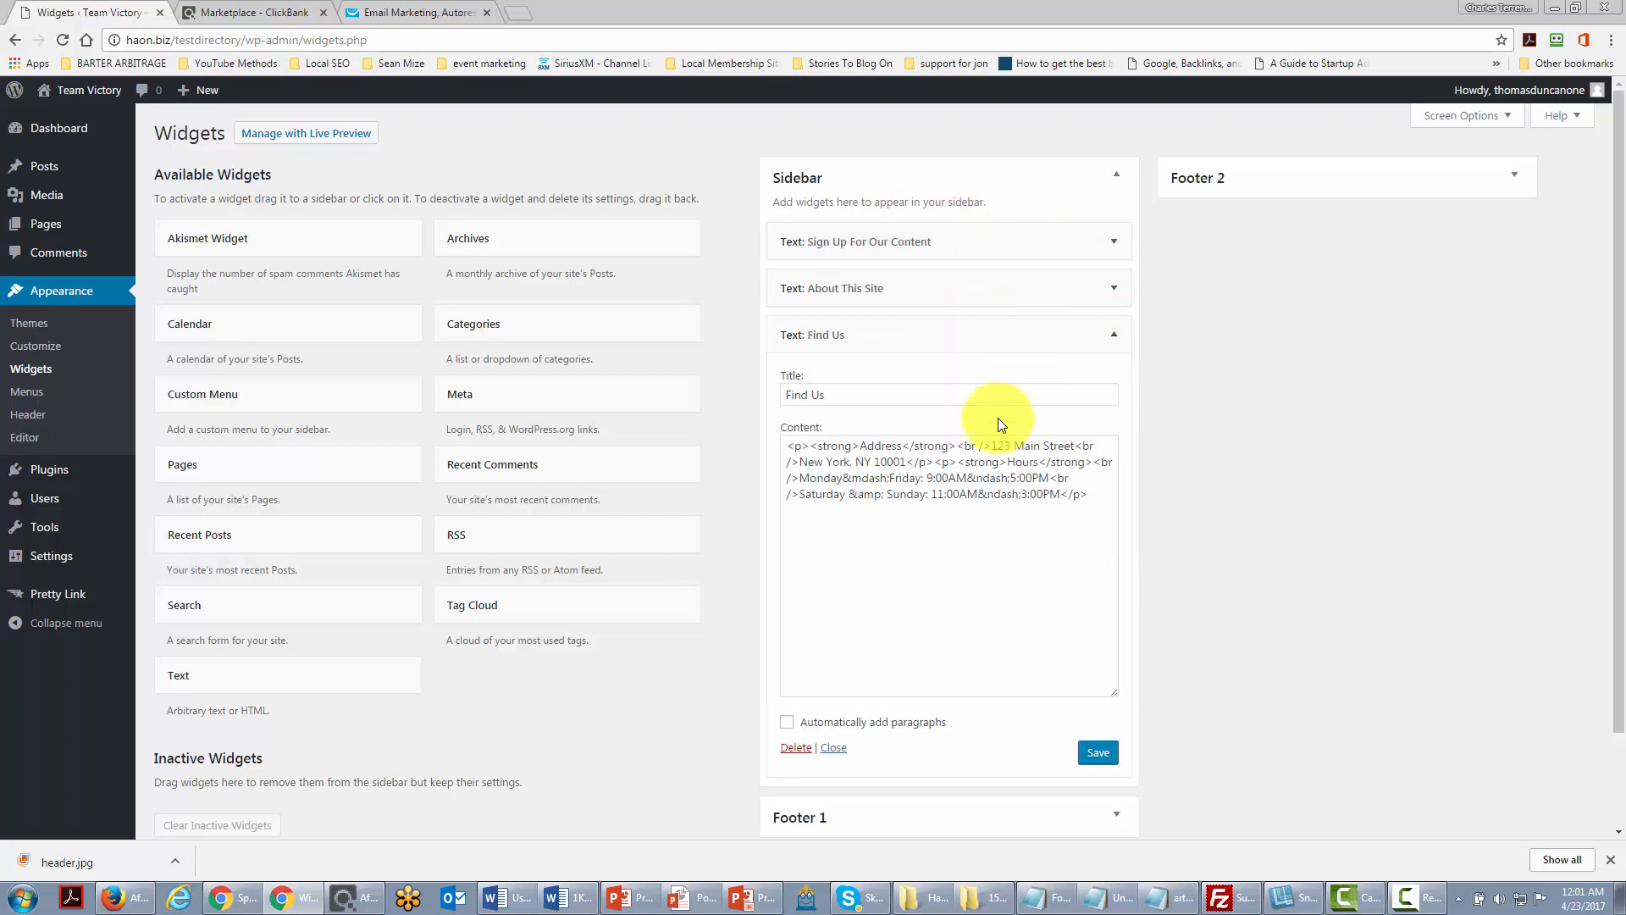
{"action": "left_click", "coordinate": [800, 749]}
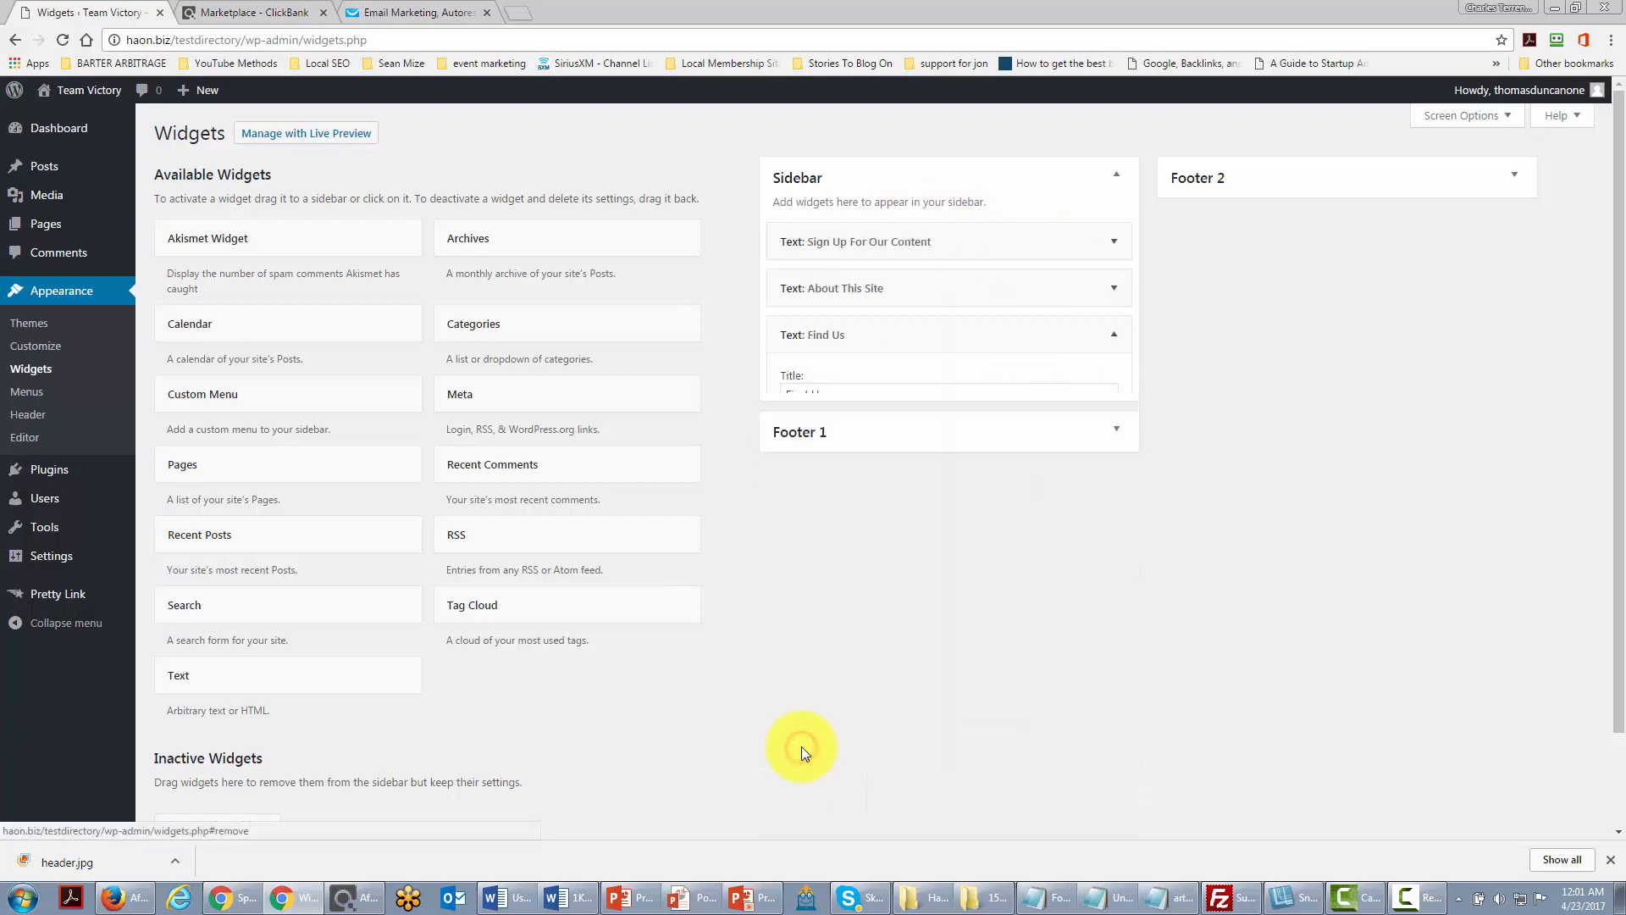
{"action": "scroll", "coordinate": [809, 652], "scroll_direction": "down", "scroll_amount": 2}
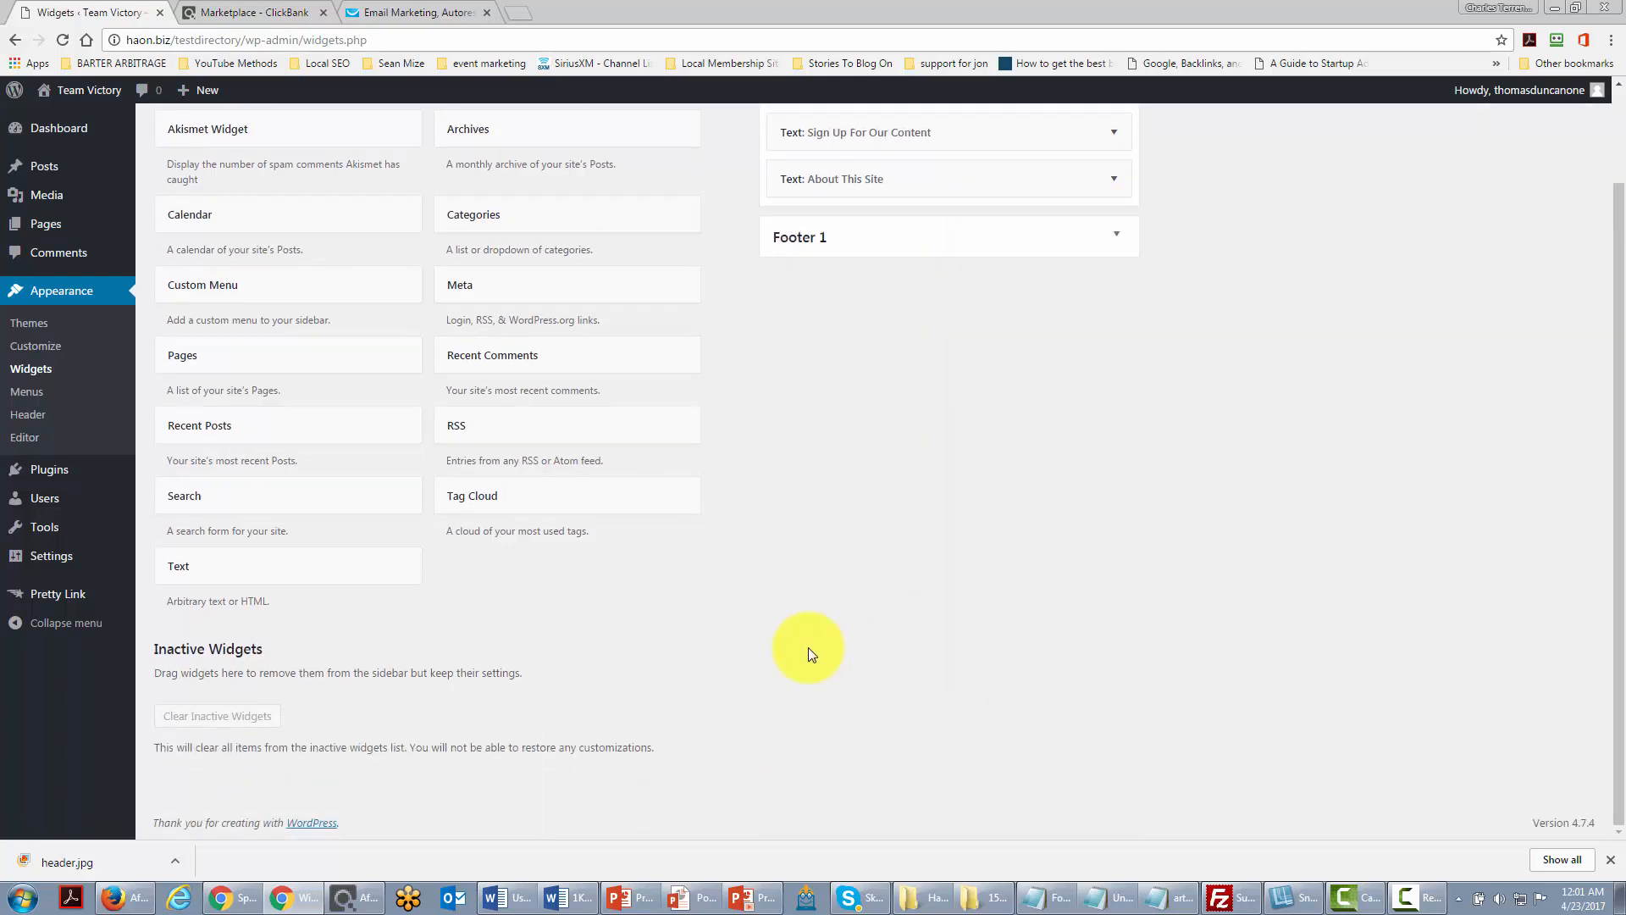
{"action": "scroll", "coordinate": [811, 654], "scroll_direction": "up", "scroll_amount": 2}
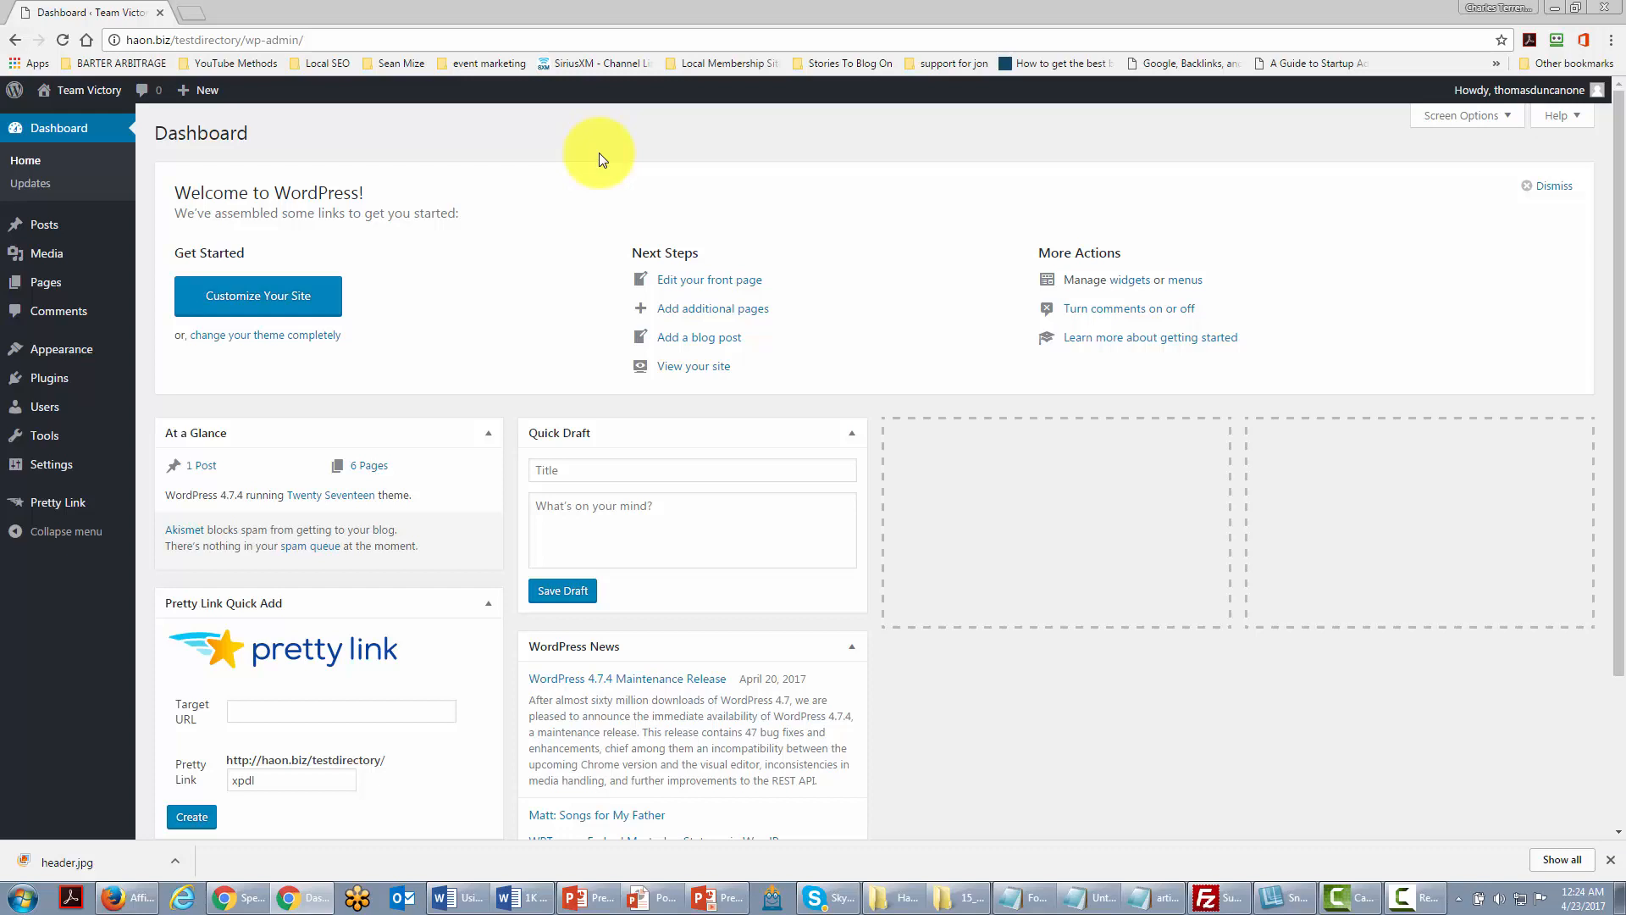
Step: Replace the administrator's nickname with their full name and update the profile
{"action": "mouse_move", "coordinate": [44, 409]}
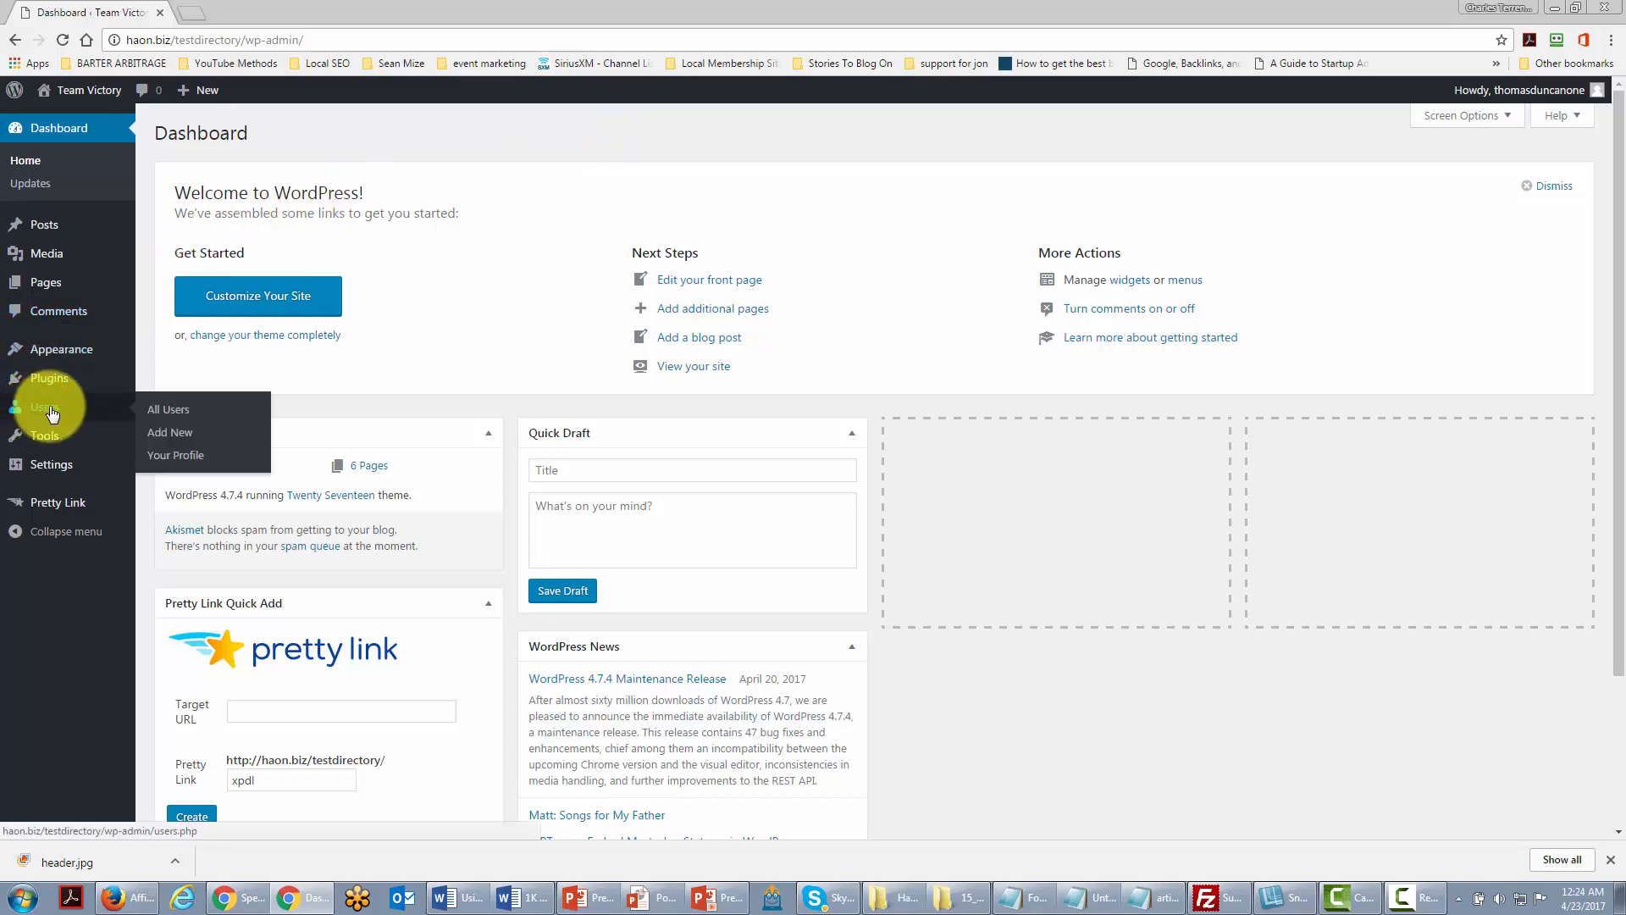
{"action": "left_click", "coordinate": [177, 413]}
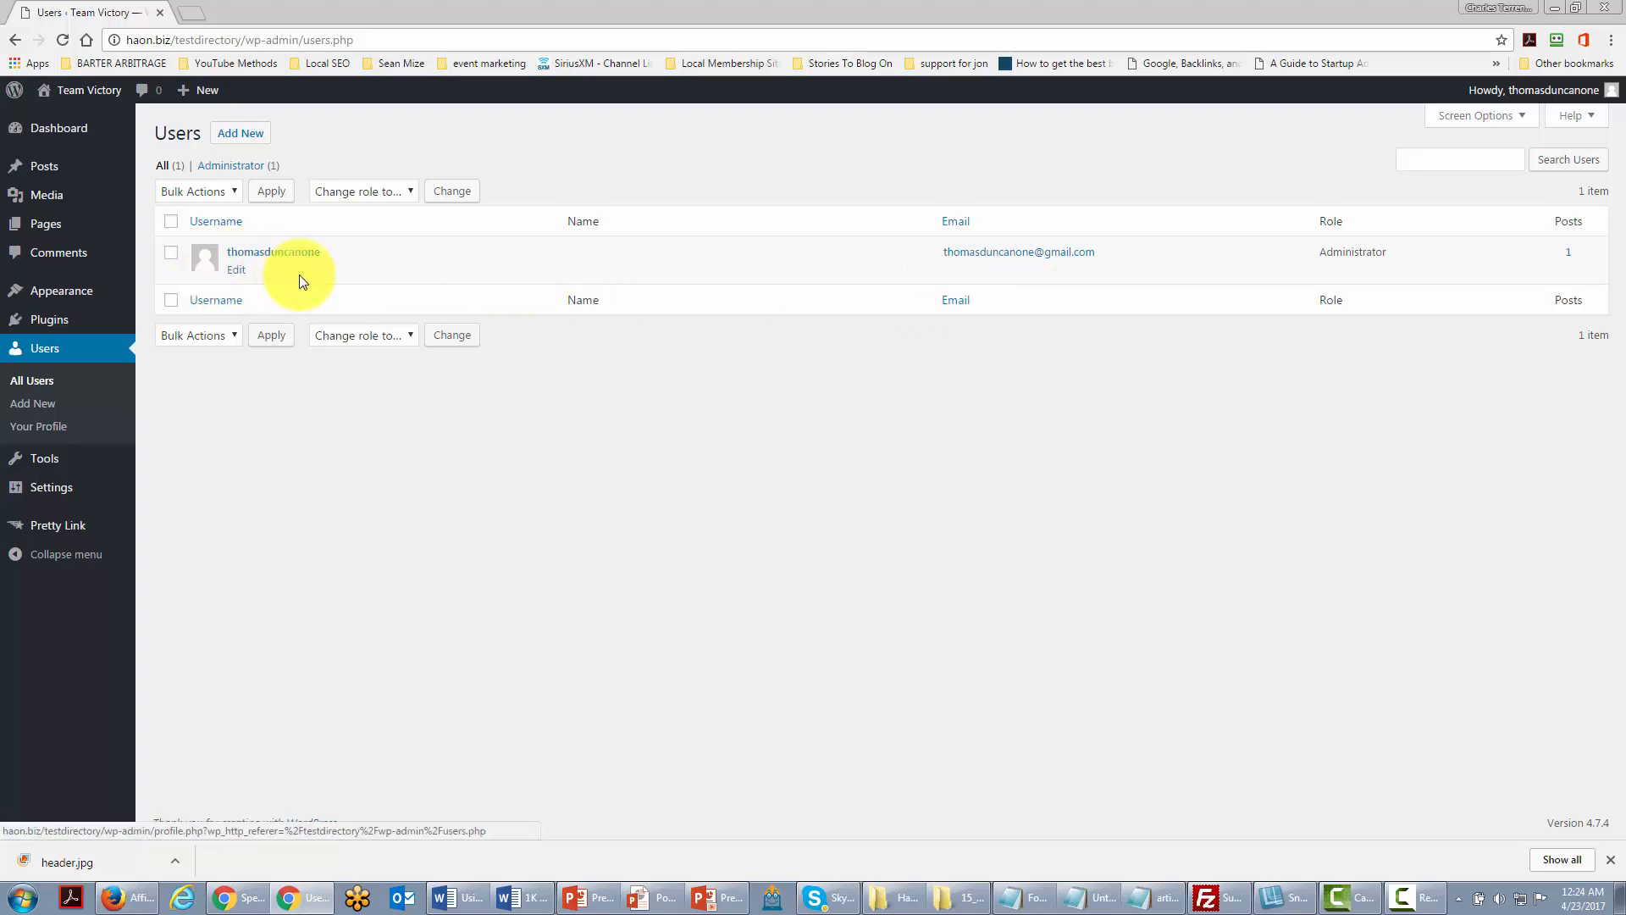
{"action": "left_click", "coordinate": [231, 269]}
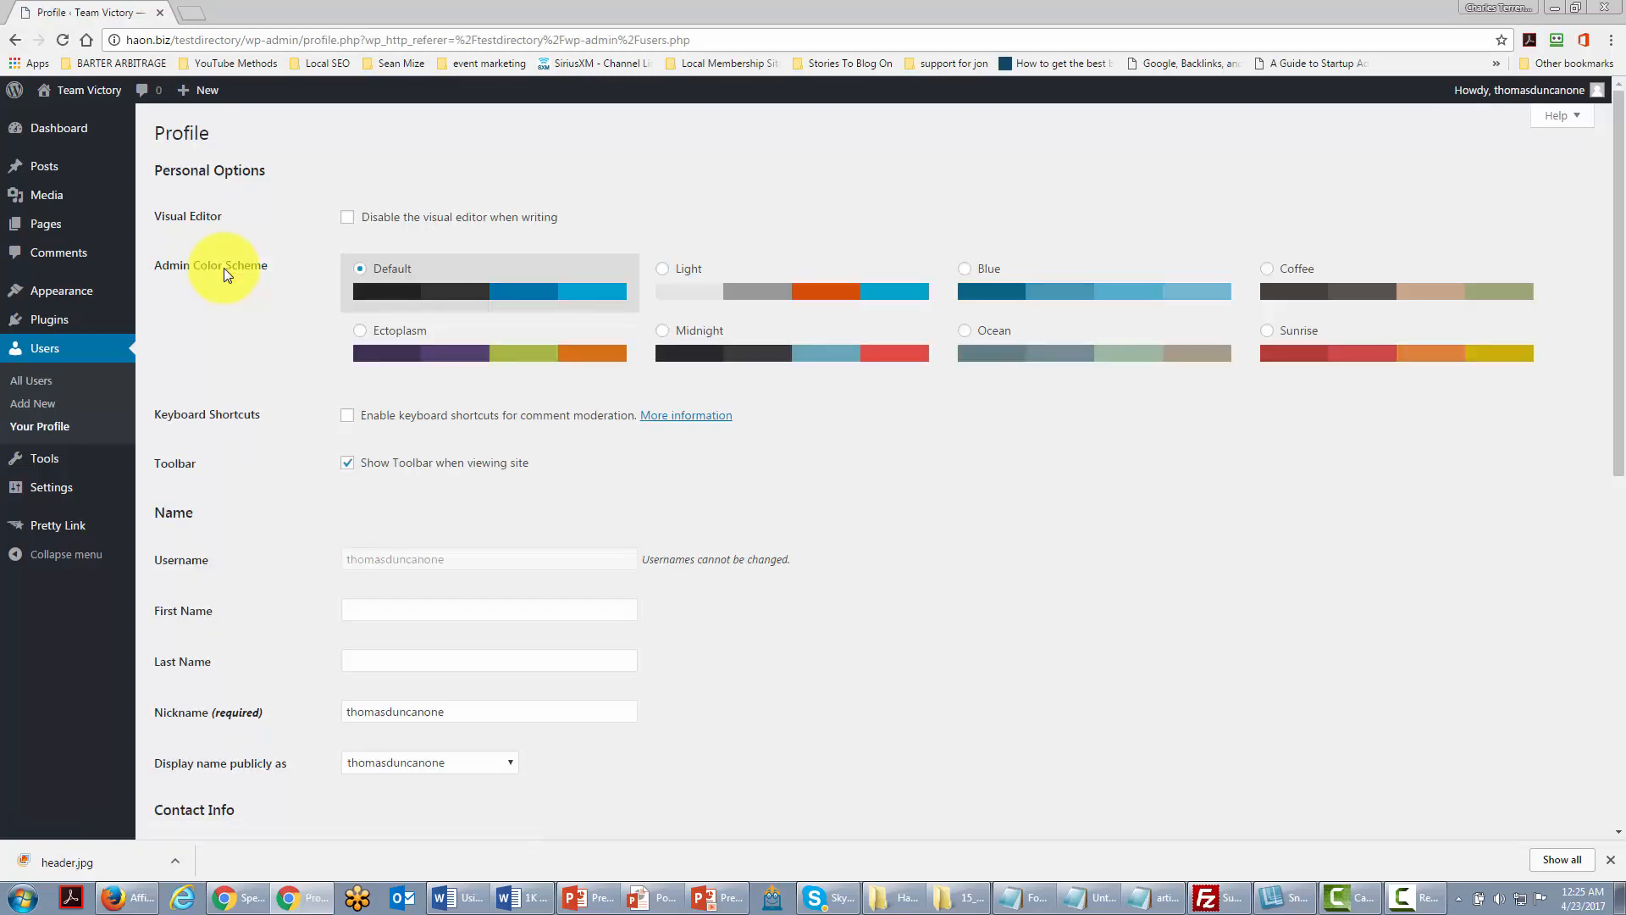
{"action": "scroll", "coordinate": [502, 446], "scroll_direction": "down", "scroll_amount": 1}
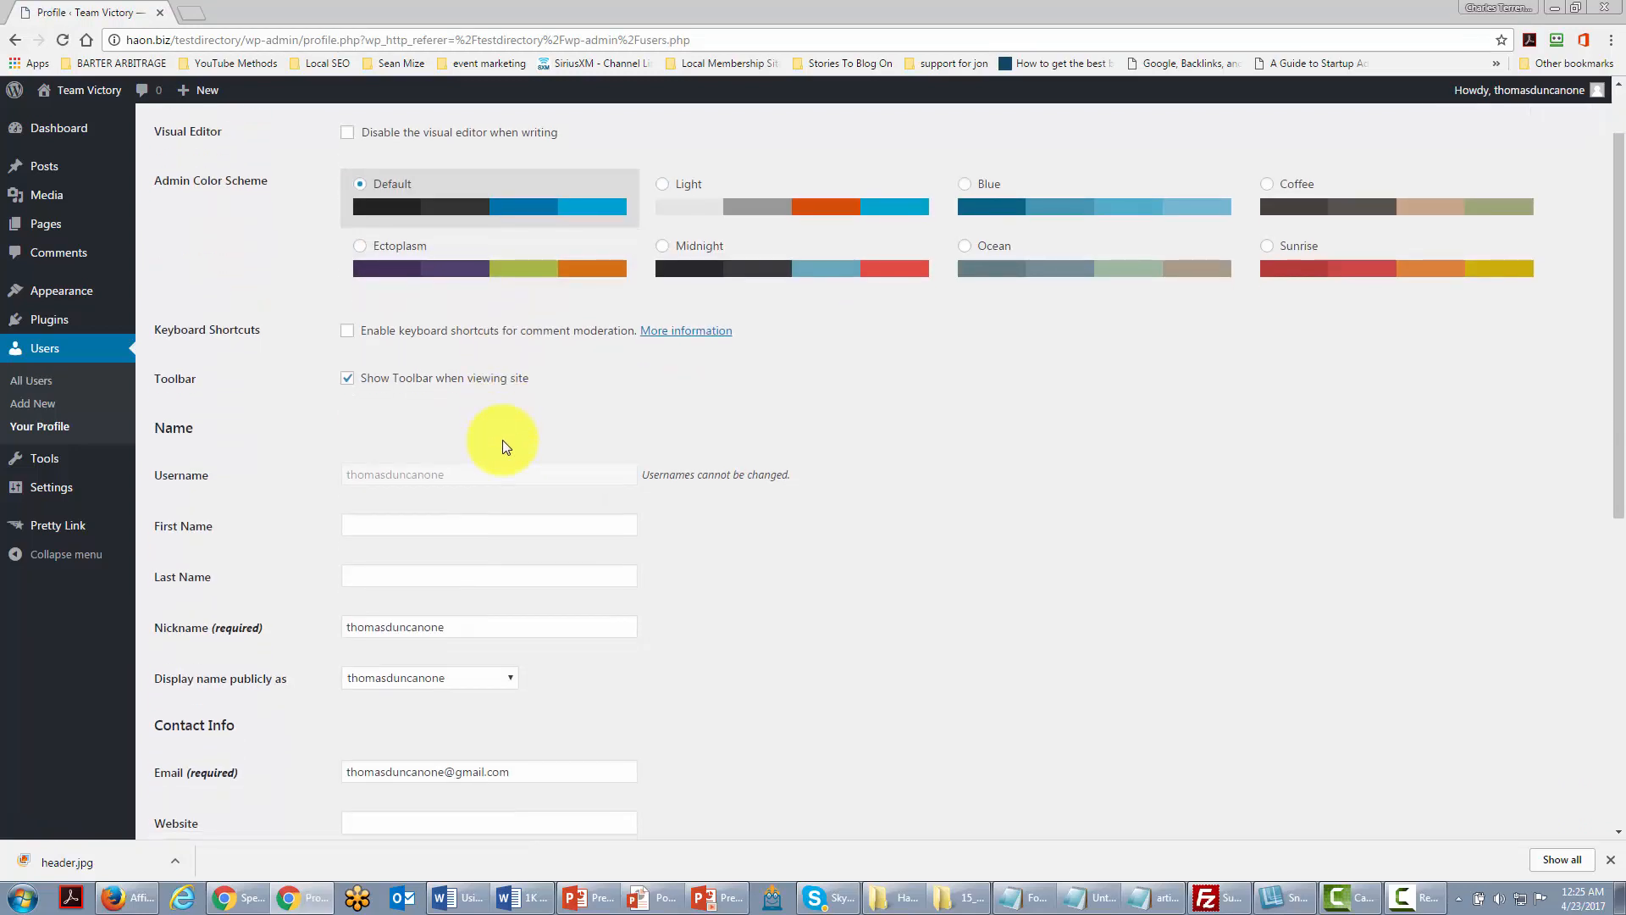
{"action": "scroll", "coordinate": [502, 447], "scroll_direction": "down", "scroll_amount": 1}
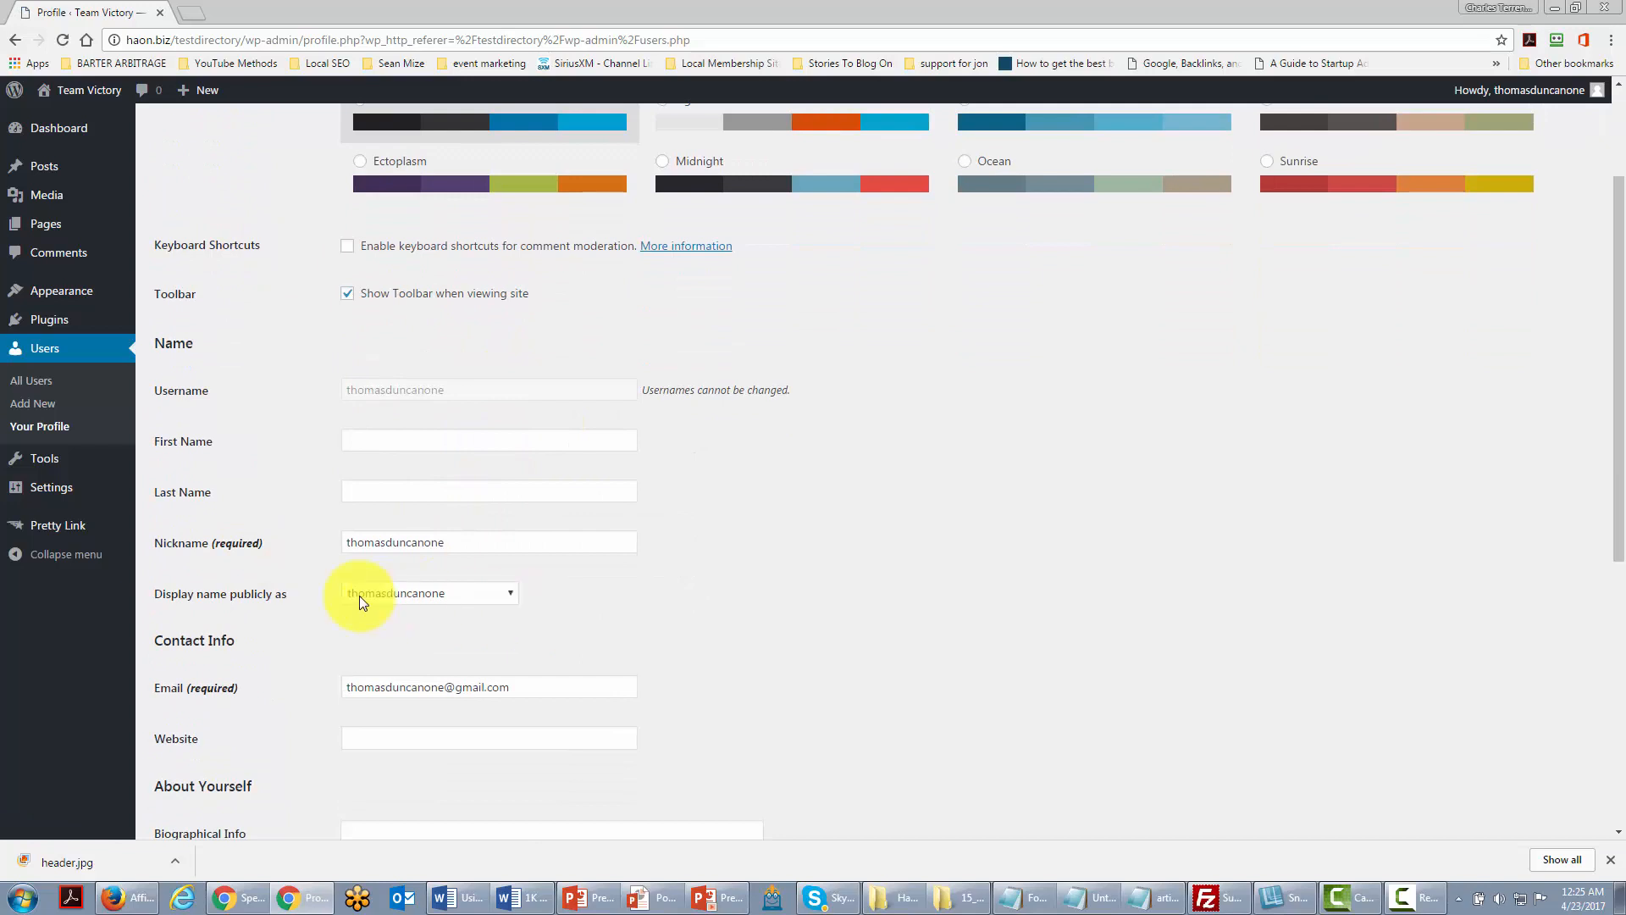
{"action": "scroll", "coordinate": [470, 637], "scroll_direction": "up", "scroll_amount": 1}
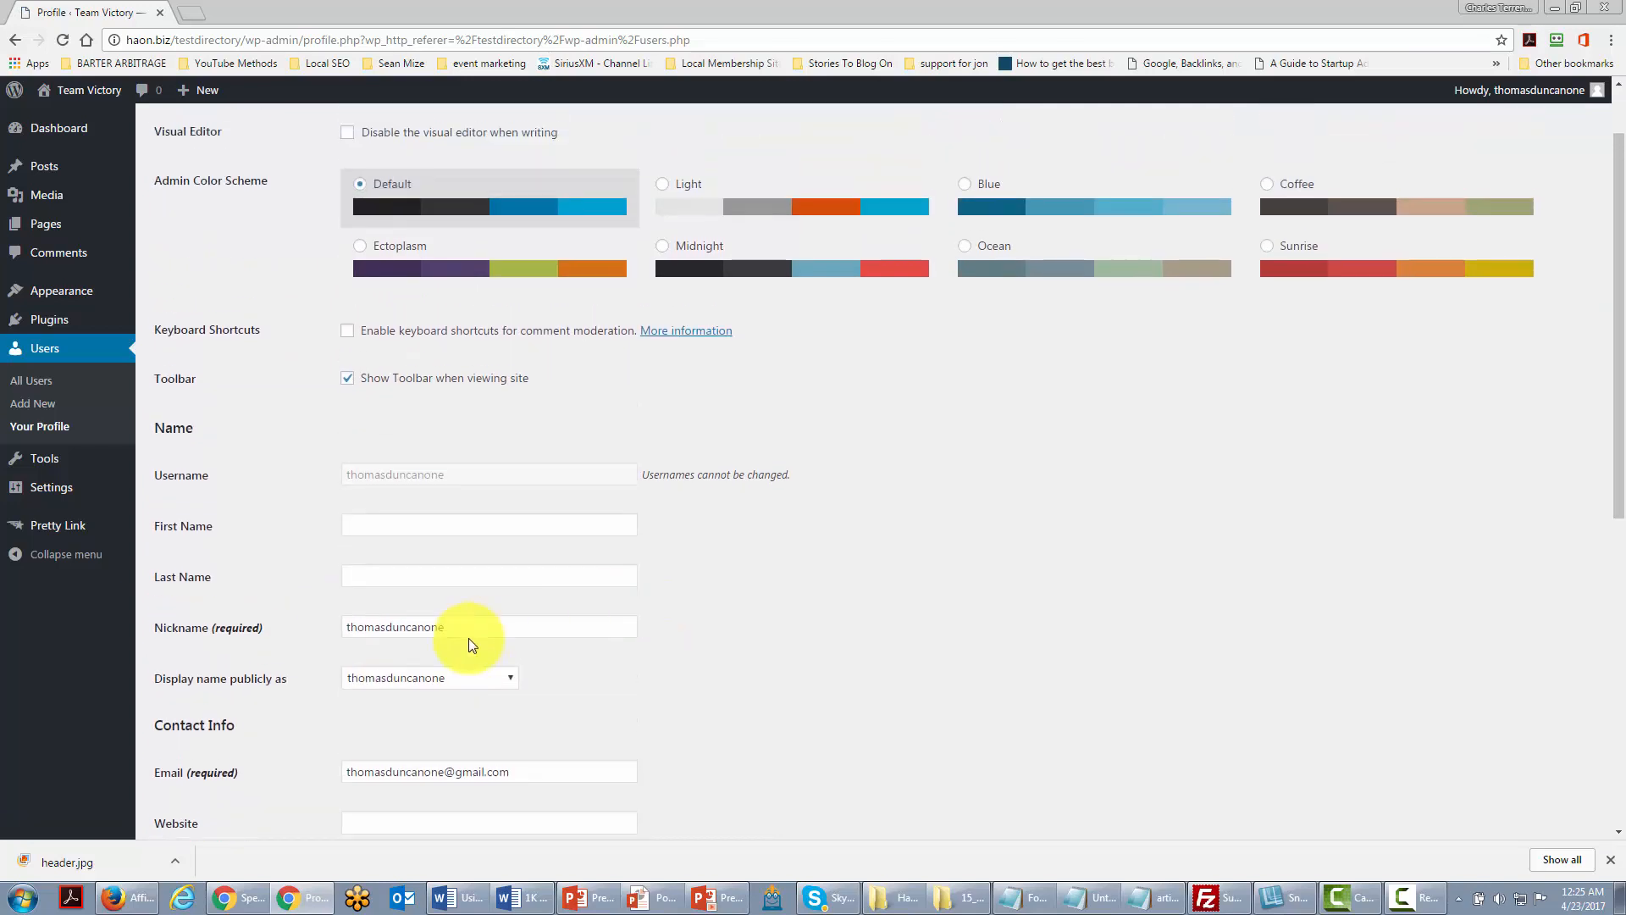
{"action": "left_click_drag", "start_coordinate": [465, 626], "coordinate": [319, 620]}
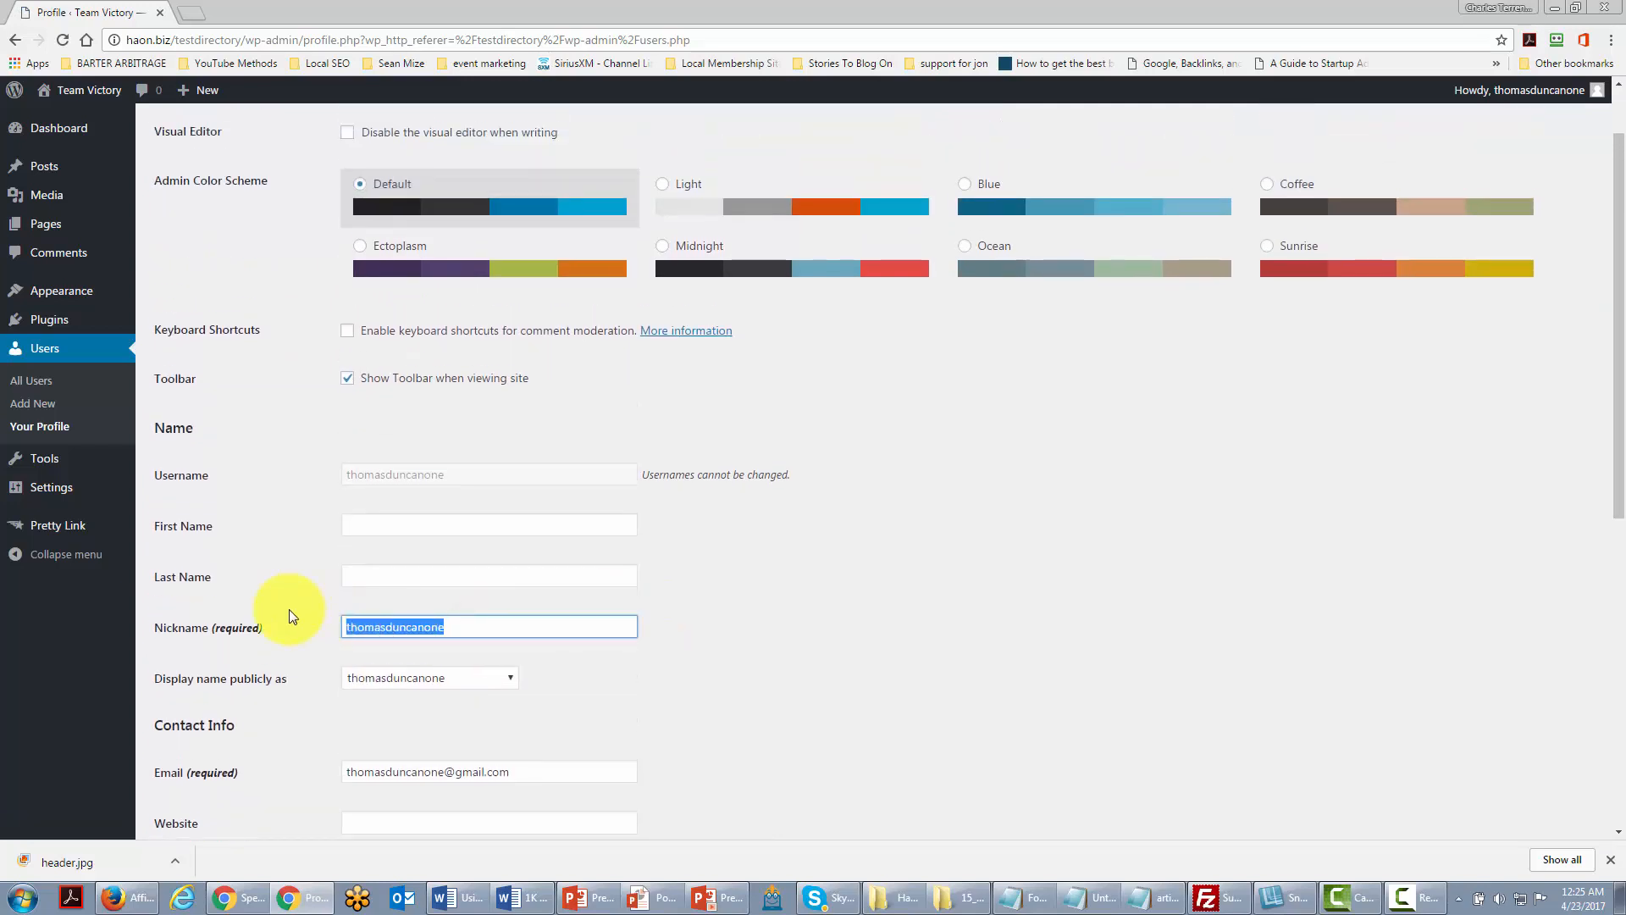
{"action": "type", "text": "Thomas Duncan"}
{"action": "scroll", "coordinate": [628, 606], "scroll_direction": "down", "scroll_amount": 2}
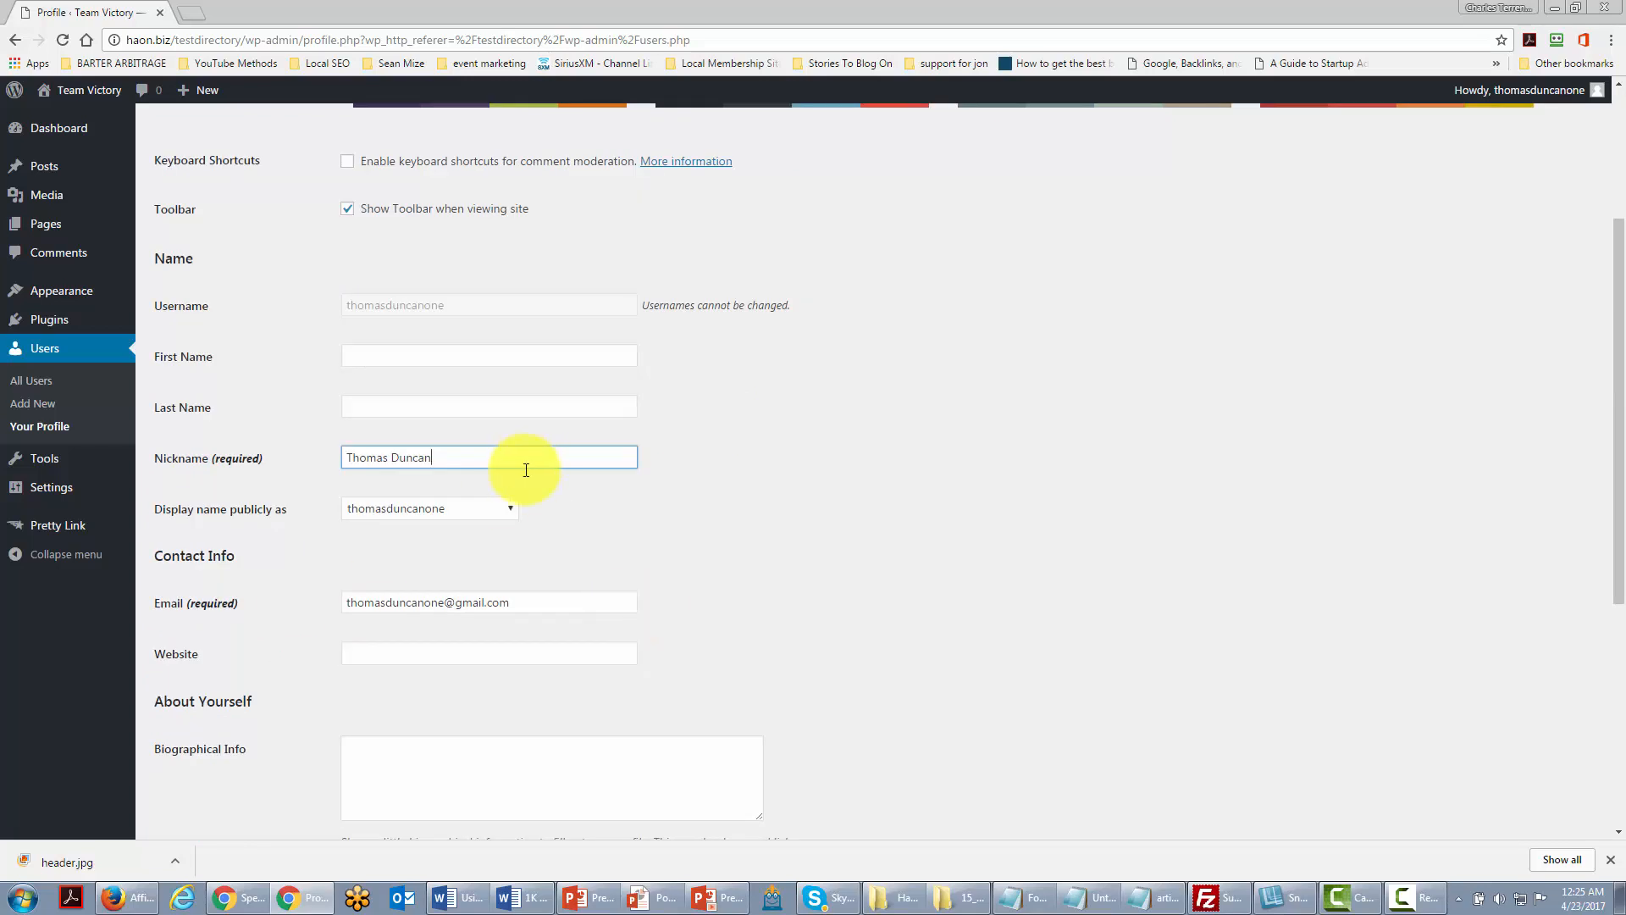
{"action": "scroll", "coordinate": [461, 534], "scroll_direction": "down", "scroll_amount": 3}
{"action": "scroll", "coordinate": [402, 737], "scroll_direction": "down", "scroll_amount": 3}
{"action": "left_click", "coordinate": [200, 752]}
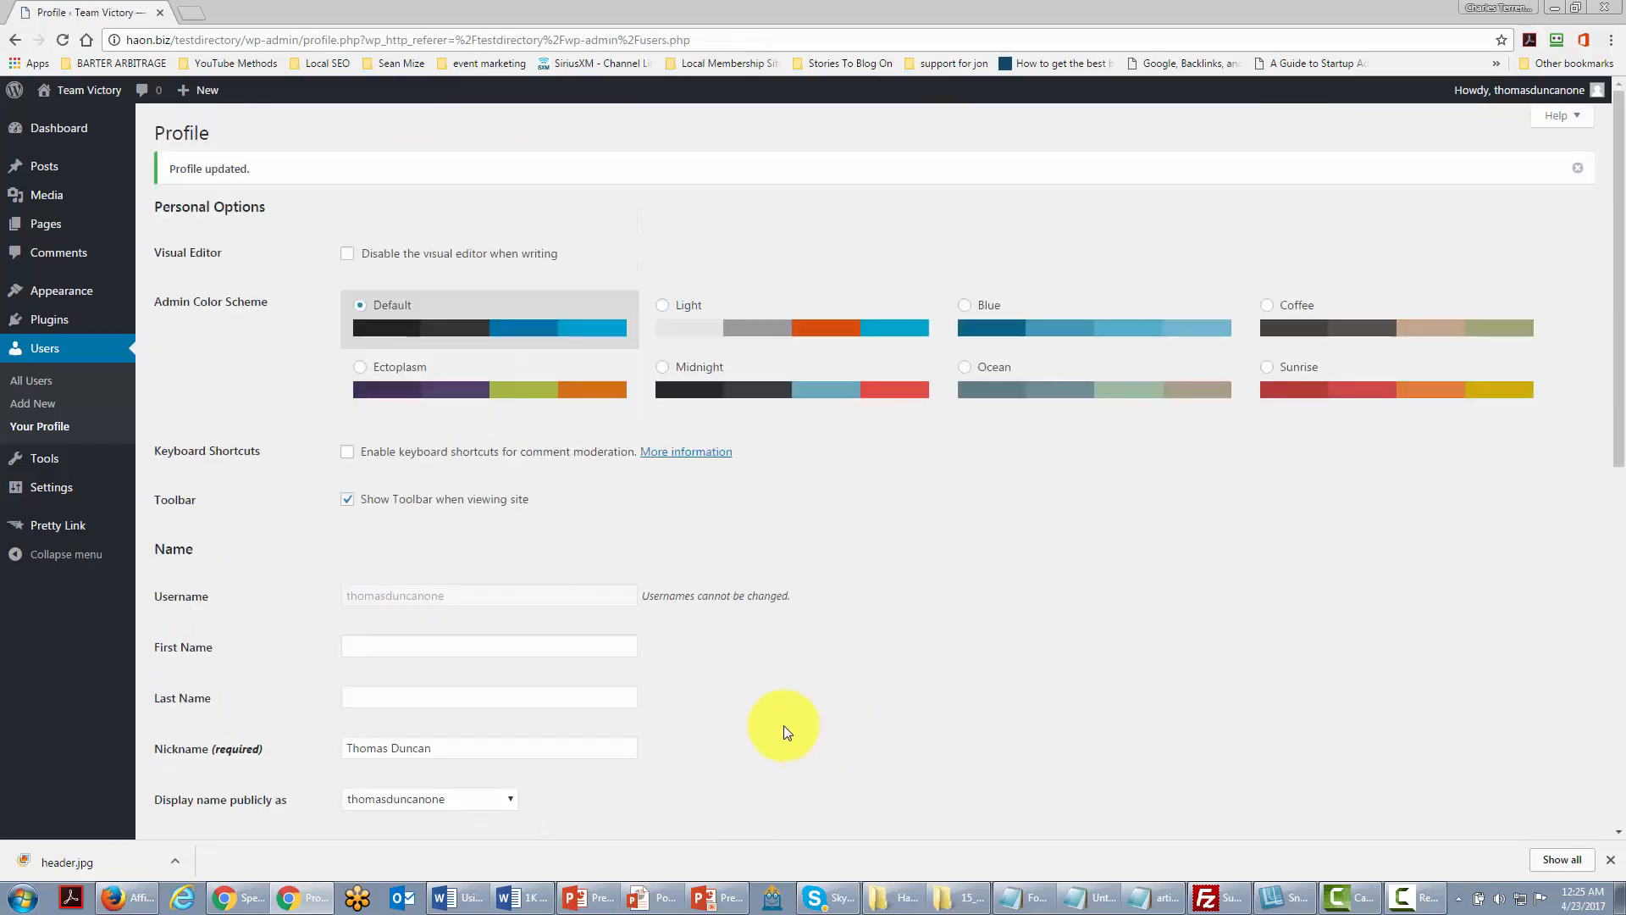
Step: Set 'Display name publicly as' to the full name and update the profile again
{"action": "scroll", "coordinate": [785, 725], "scroll_direction": "down", "scroll_amount": 2}
{"action": "left_click", "coordinate": [489, 634]}
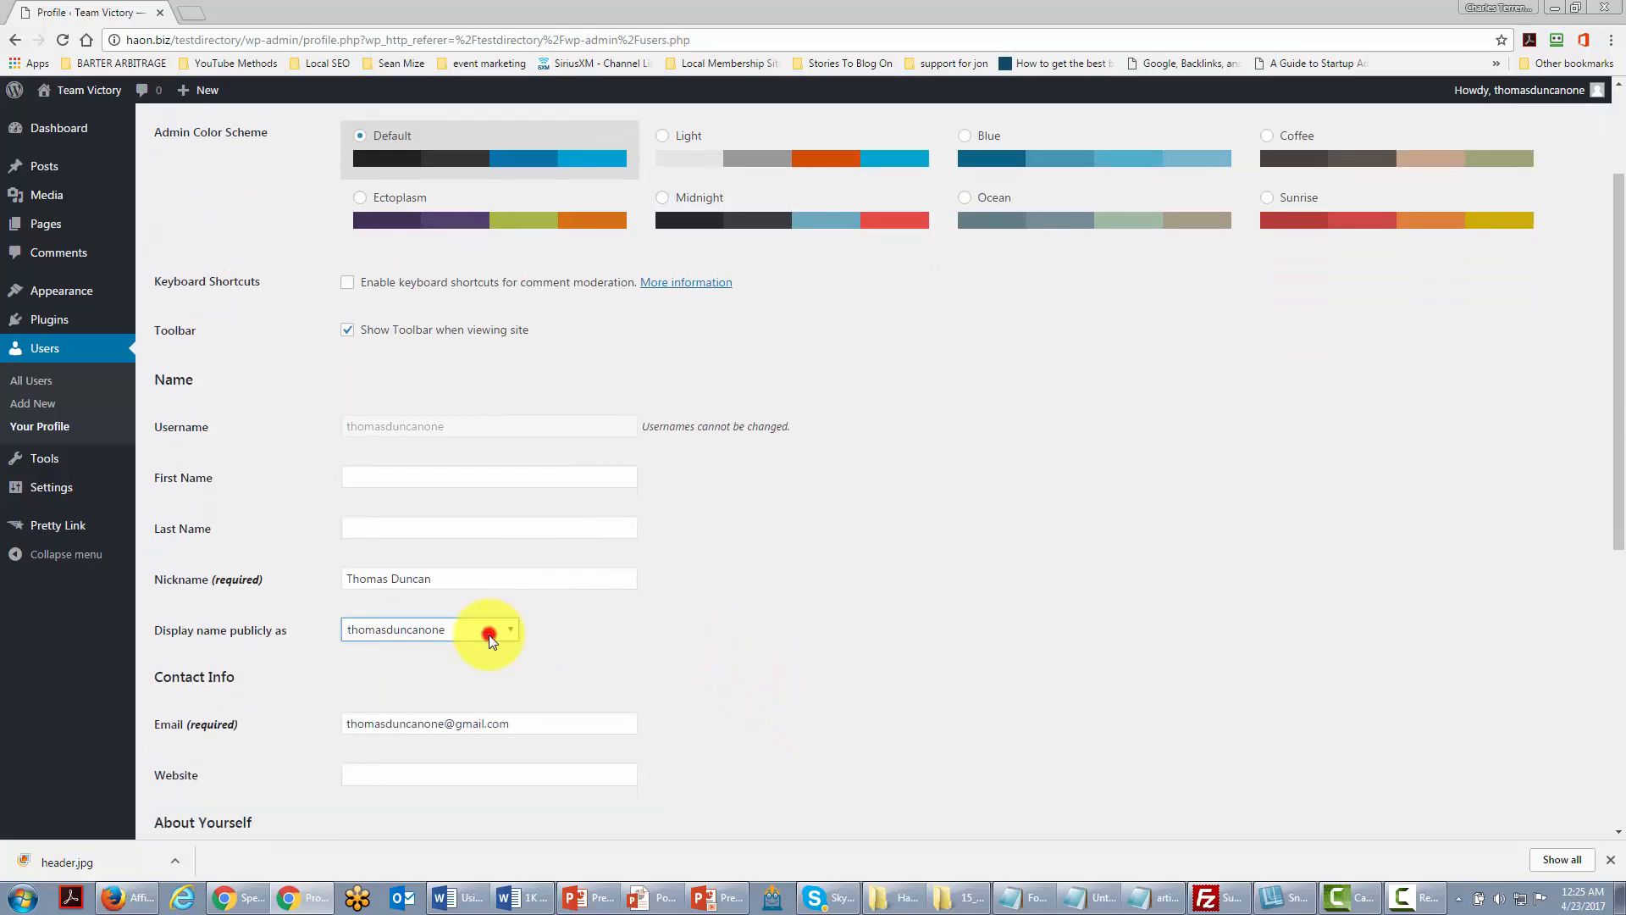
{"action": "left_click", "coordinate": [465, 653]}
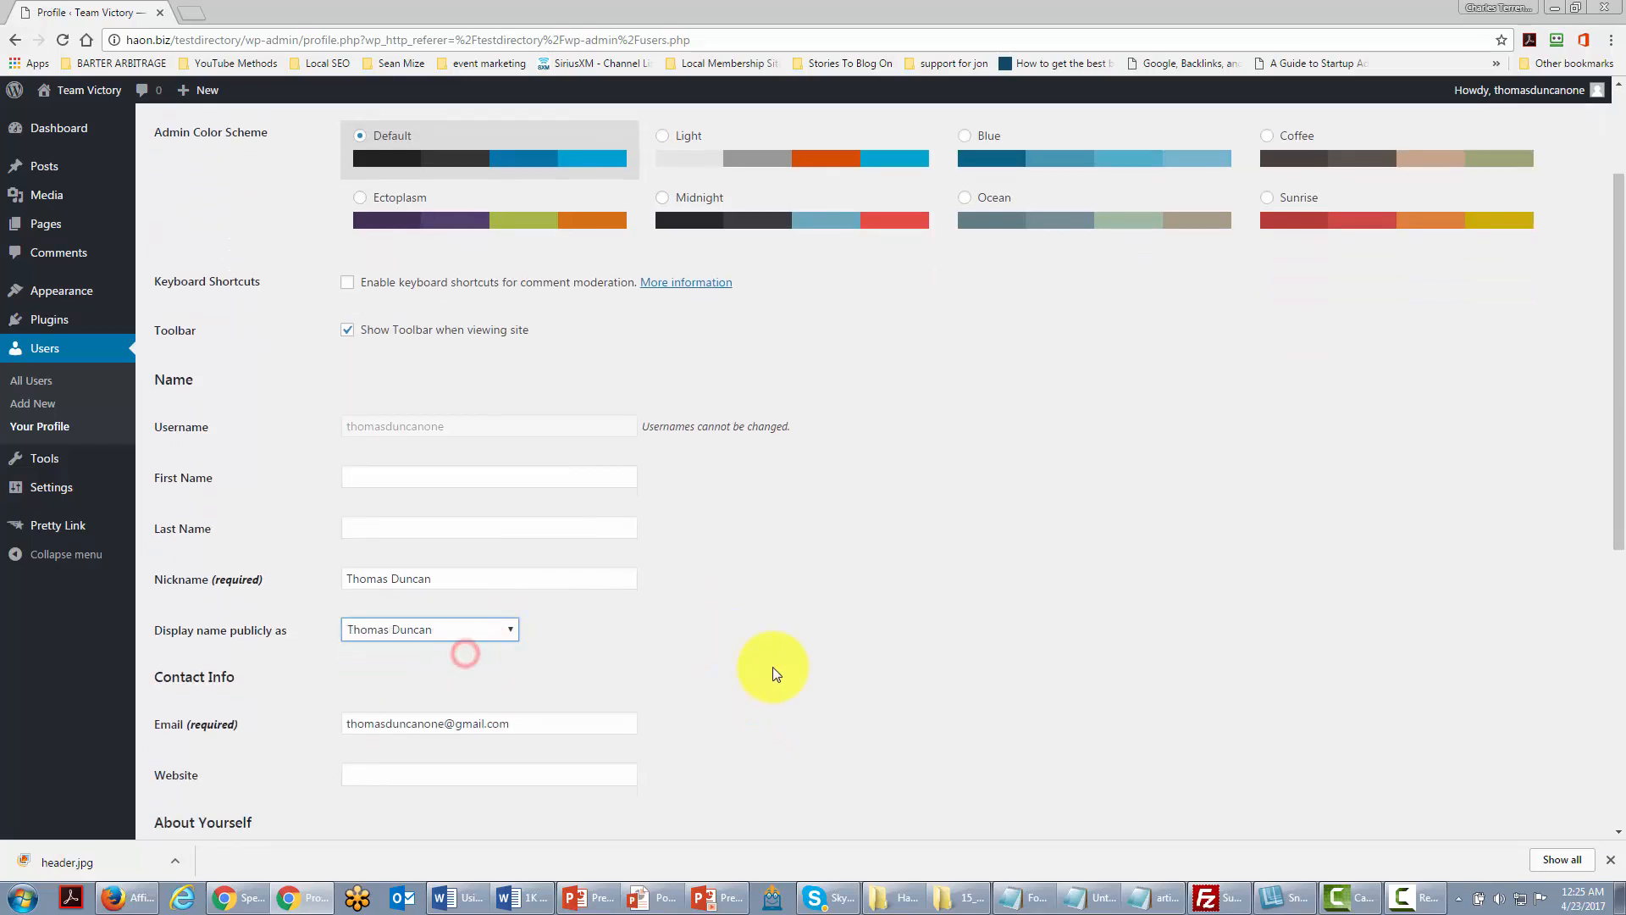
{"action": "scroll", "coordinate": [726, 662], "scroll_direction": "down", "scroll_amount": 6}
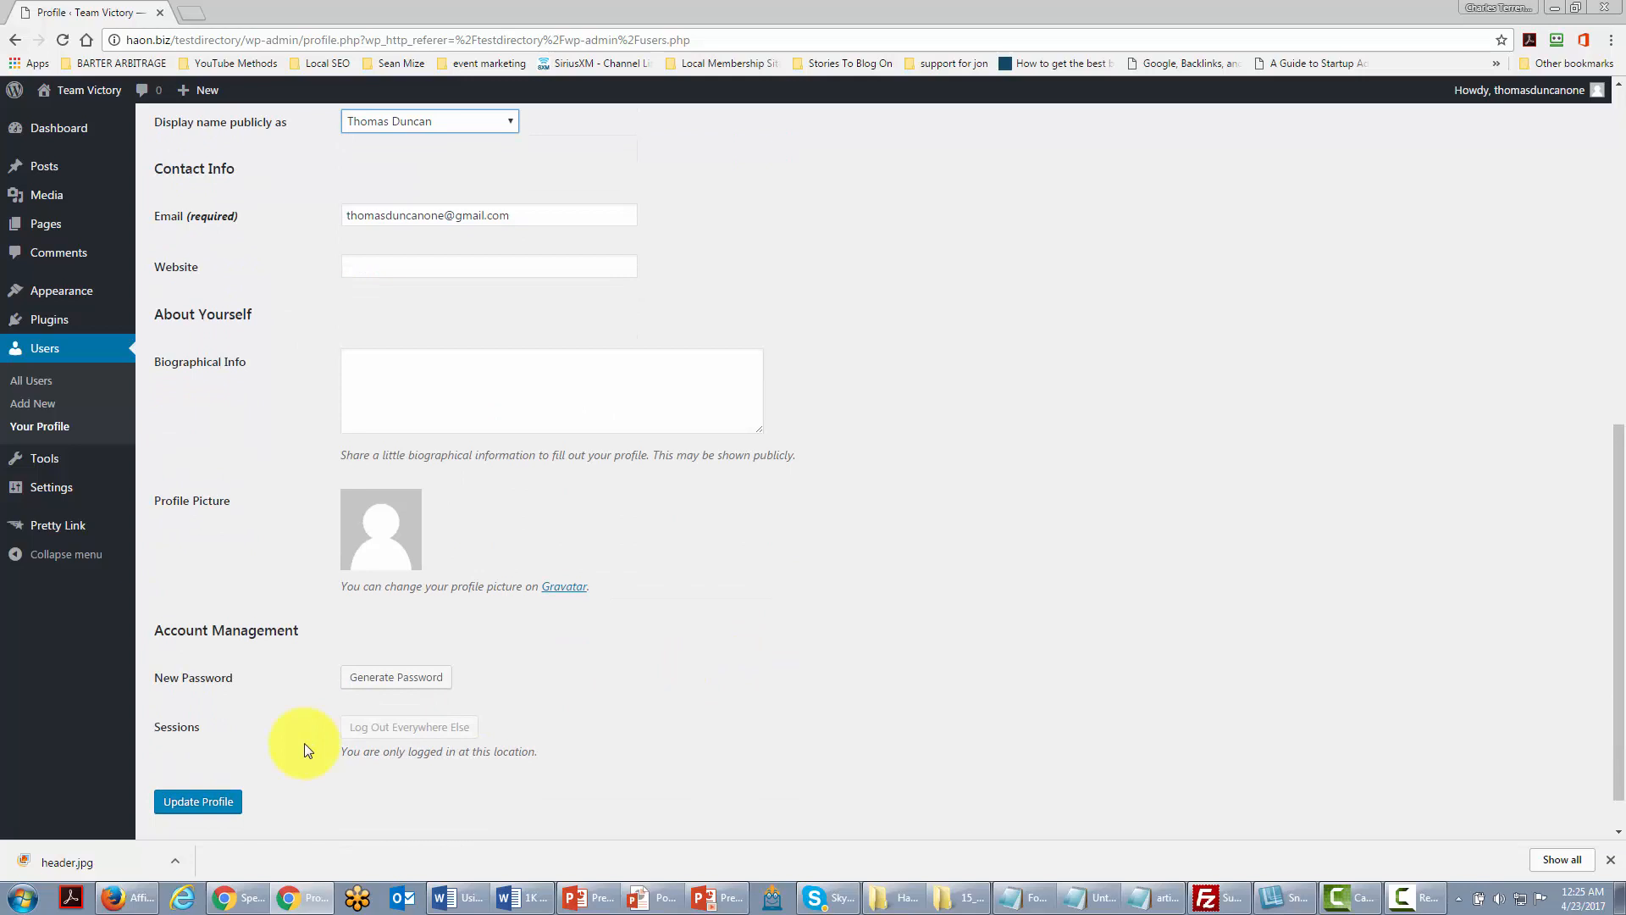
{"action": "left_click", "coordinate": [203, 801]}
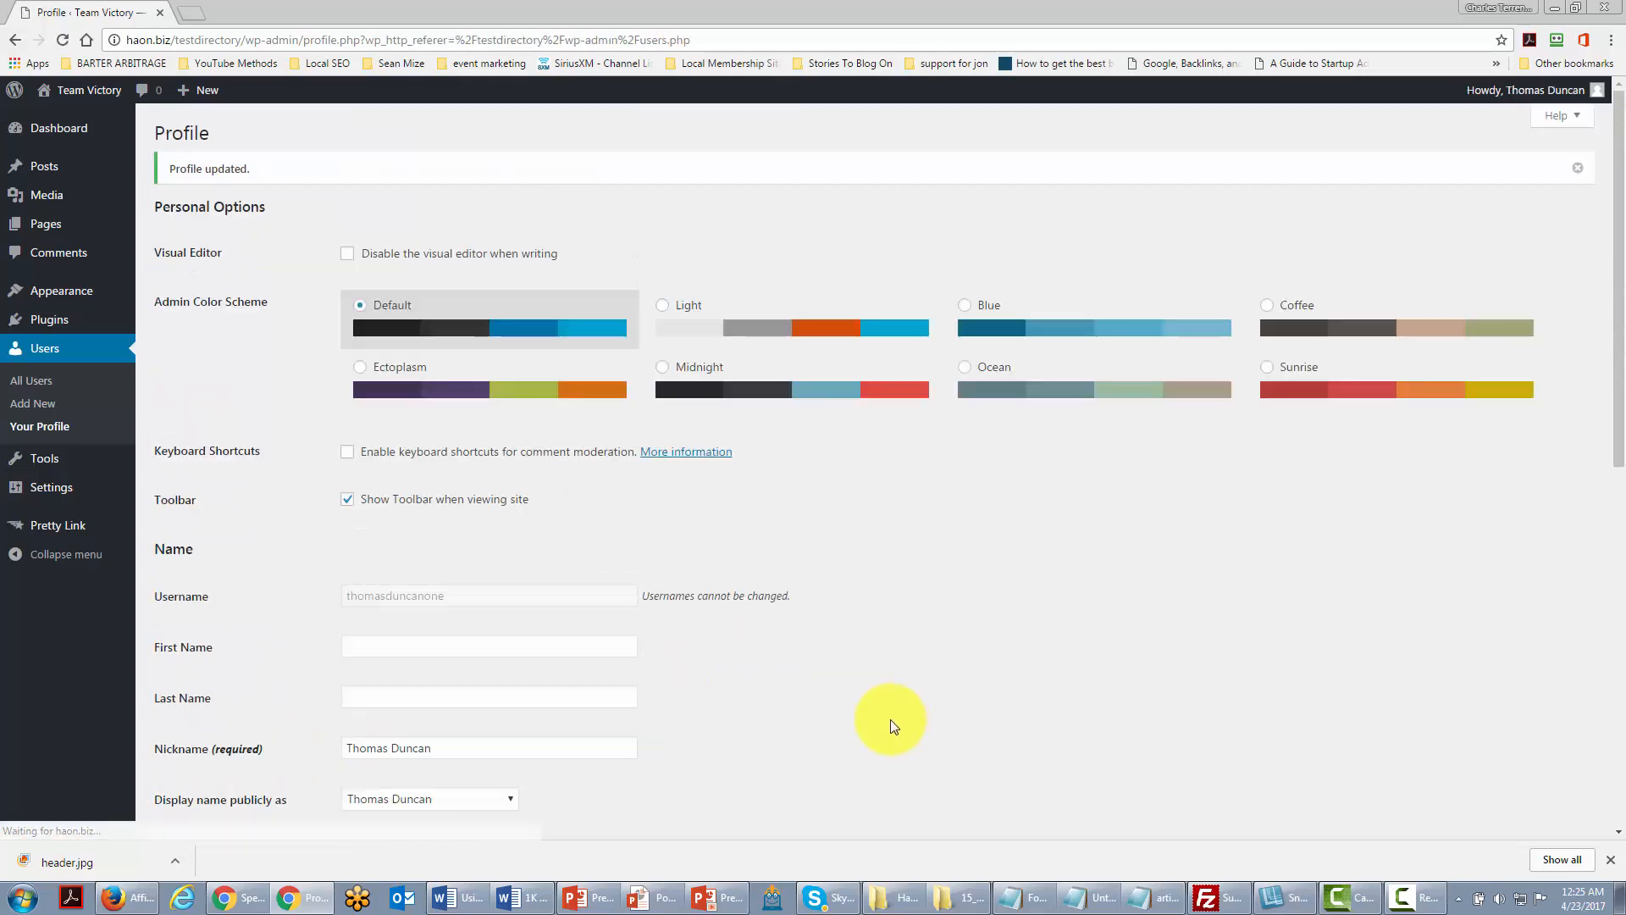
{"action": "scroll", "coordinate": [891, 719], "scroll_direction": "down", "scroll_amount": 1}
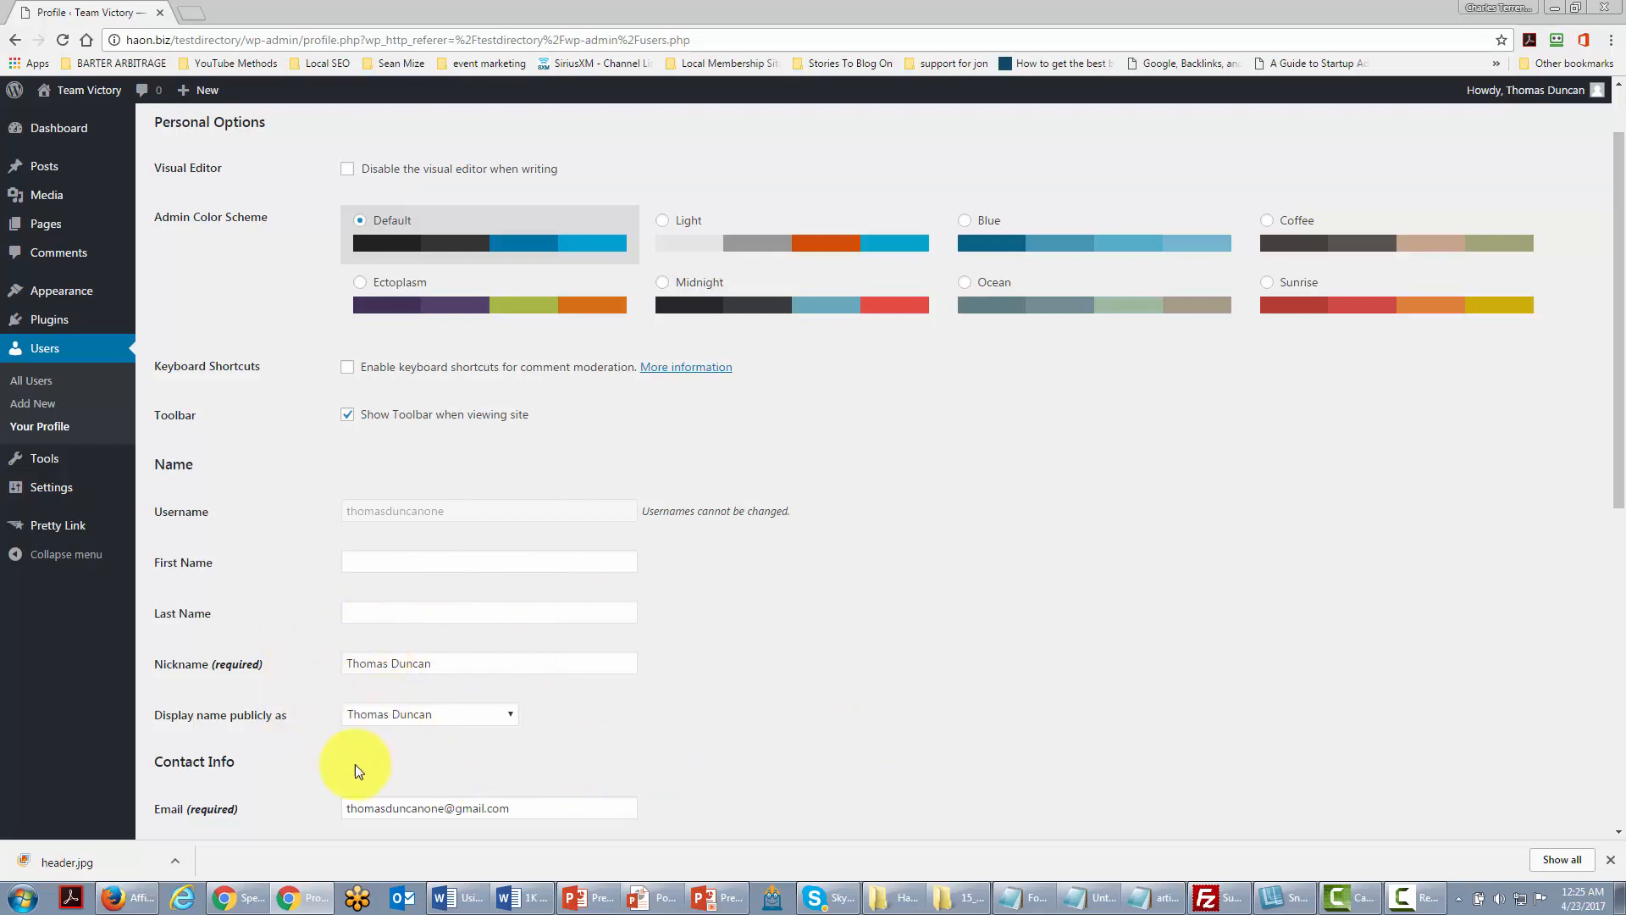
{"action": "left_click", "coordinate": [436, 751]}
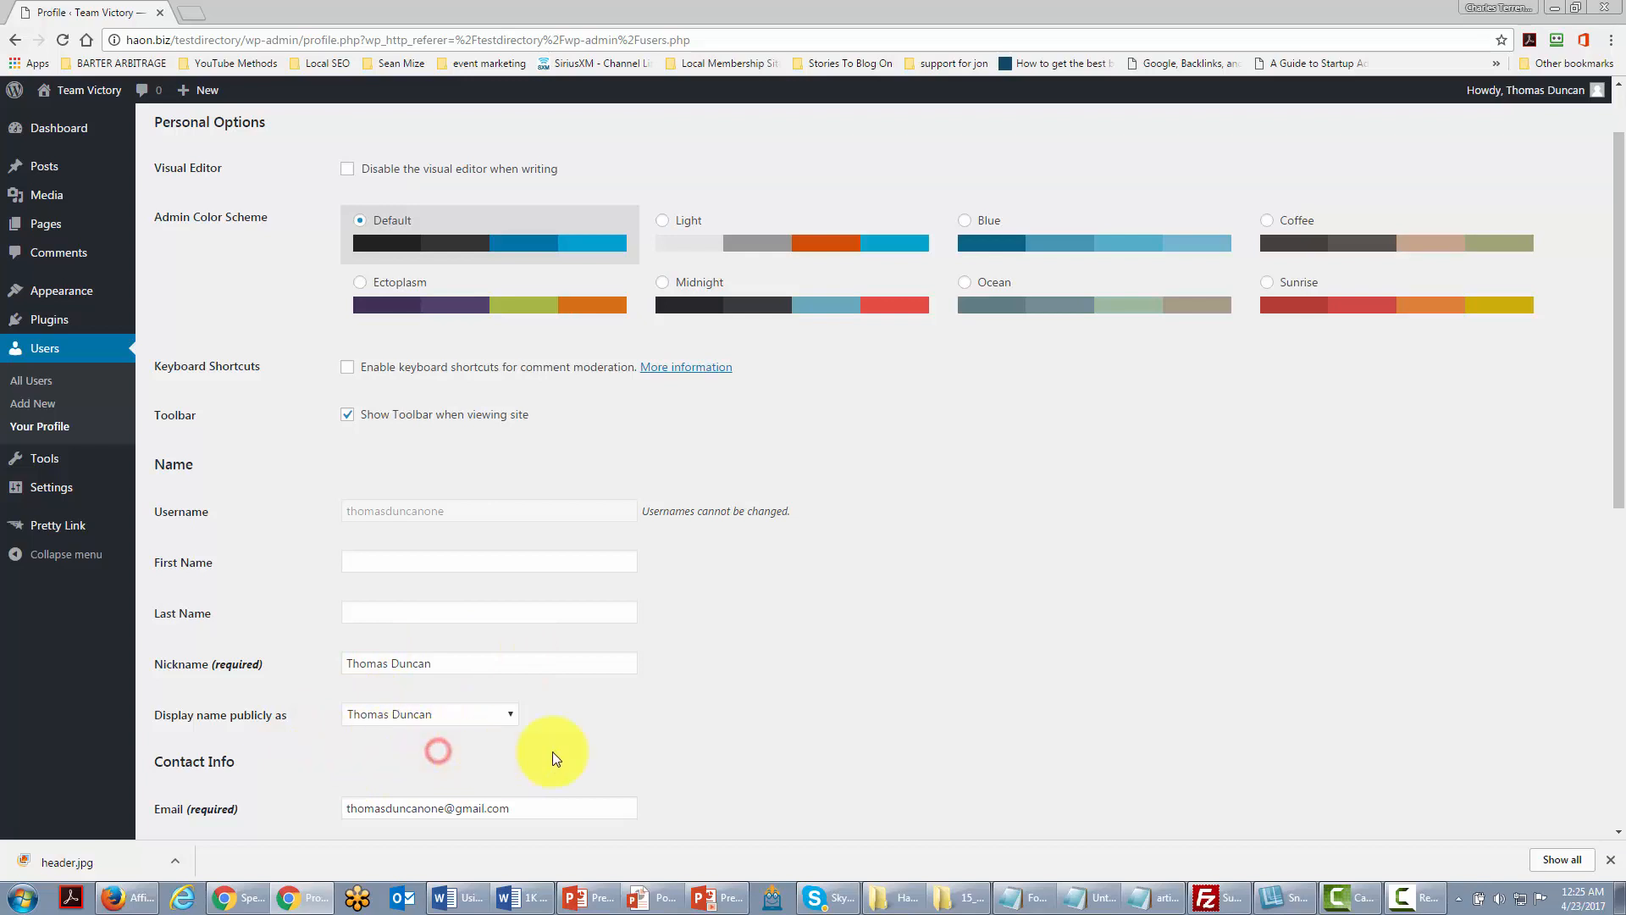
{"action": "scroll", "coordinate": [663, 753], "scroll_direction": "up", "scroll_amount": 1}
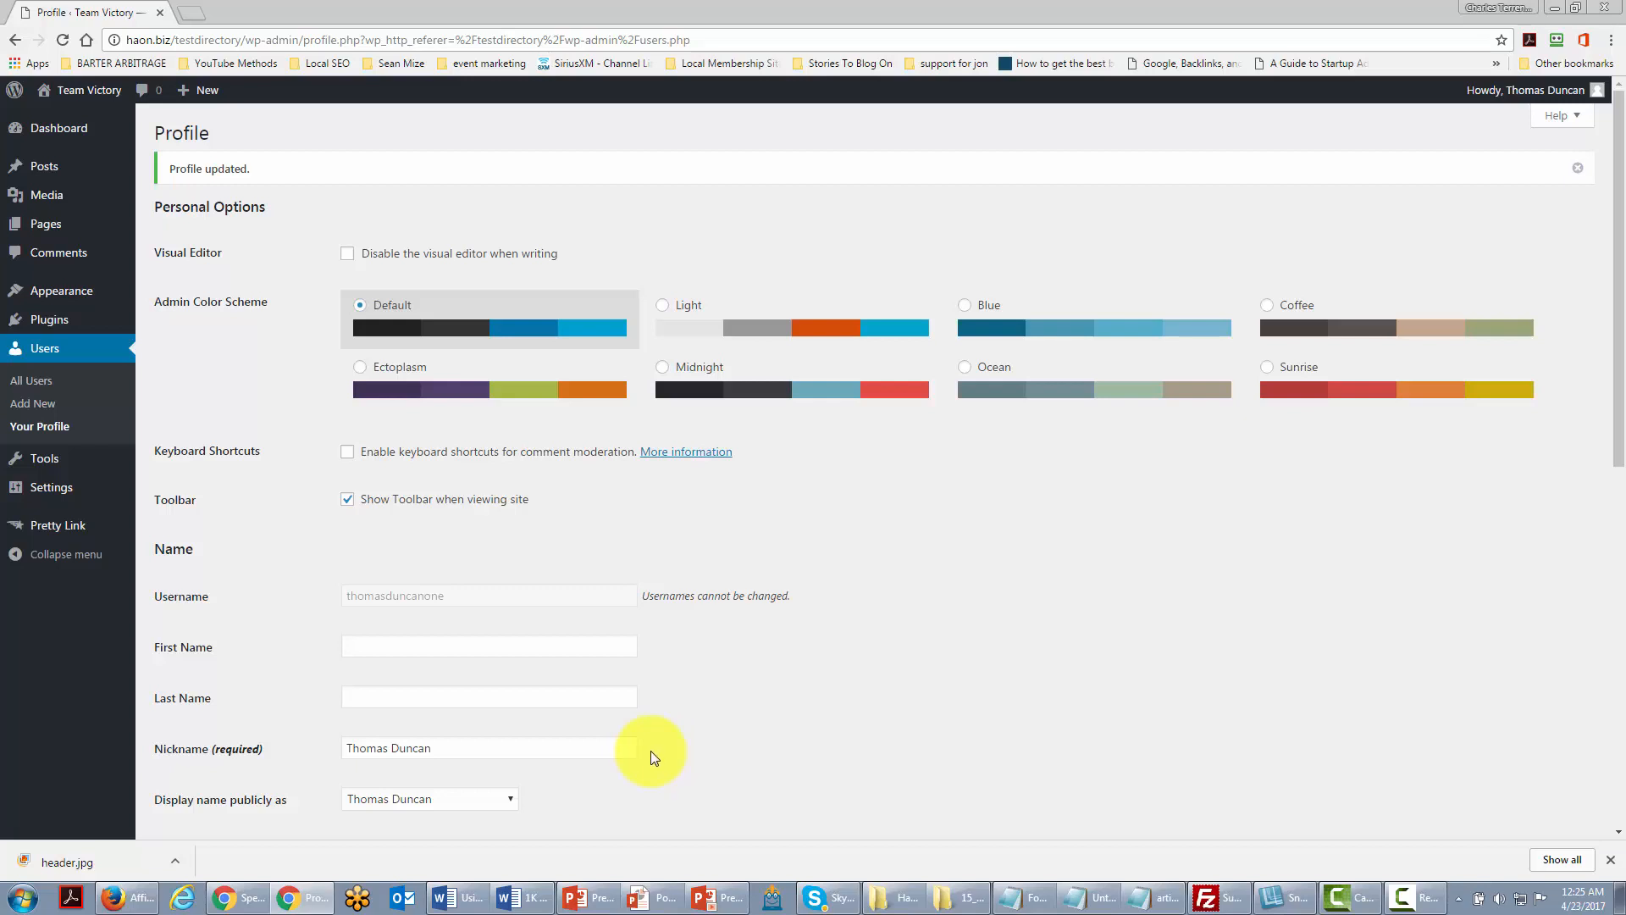
Step: Add a new user account and keep its role as Subscriber in the user's settings
{"action": "left_click", "coordinate": [28, 410]}
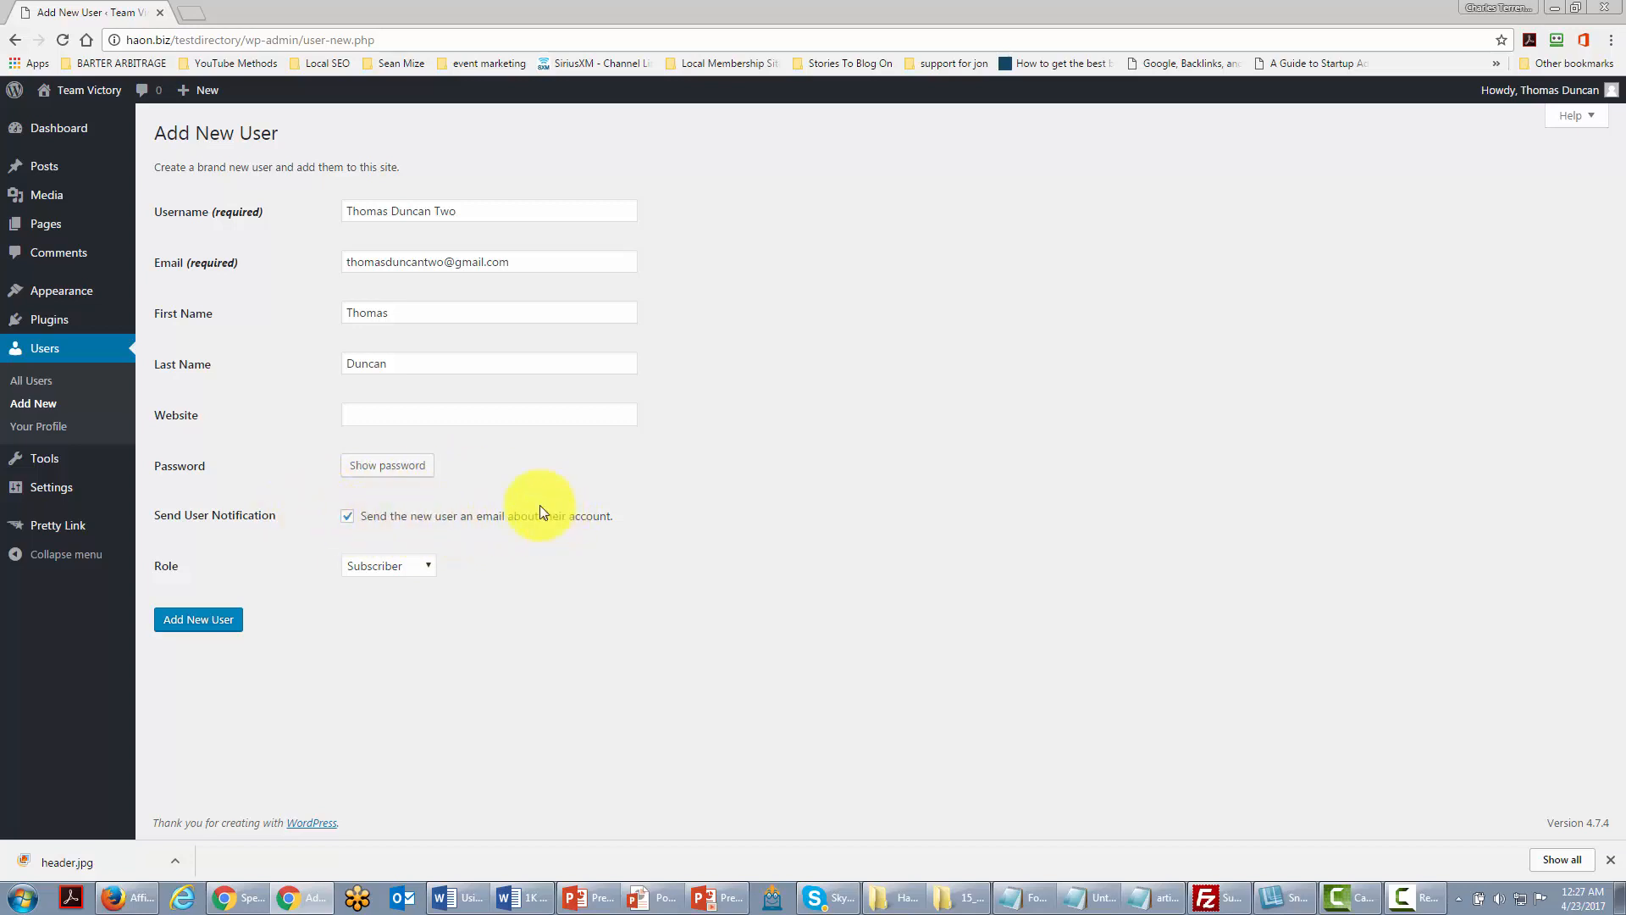
{"action": "left_click", "coordinate": [424, 568]}
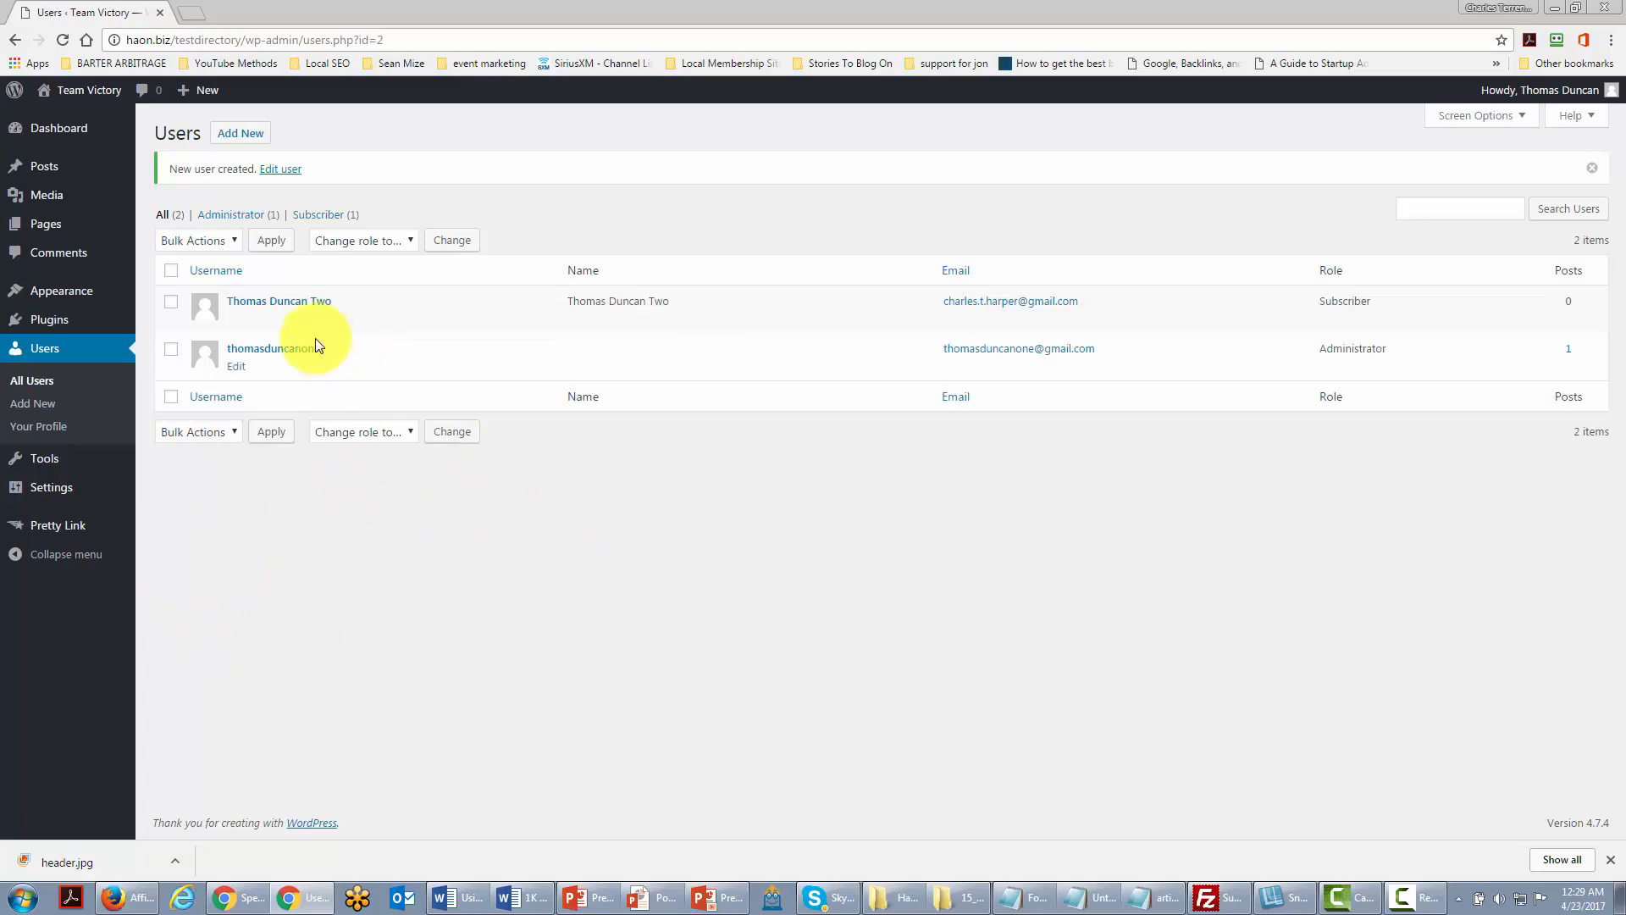
{"action": "left_click", "coordinate": [236, 322]}
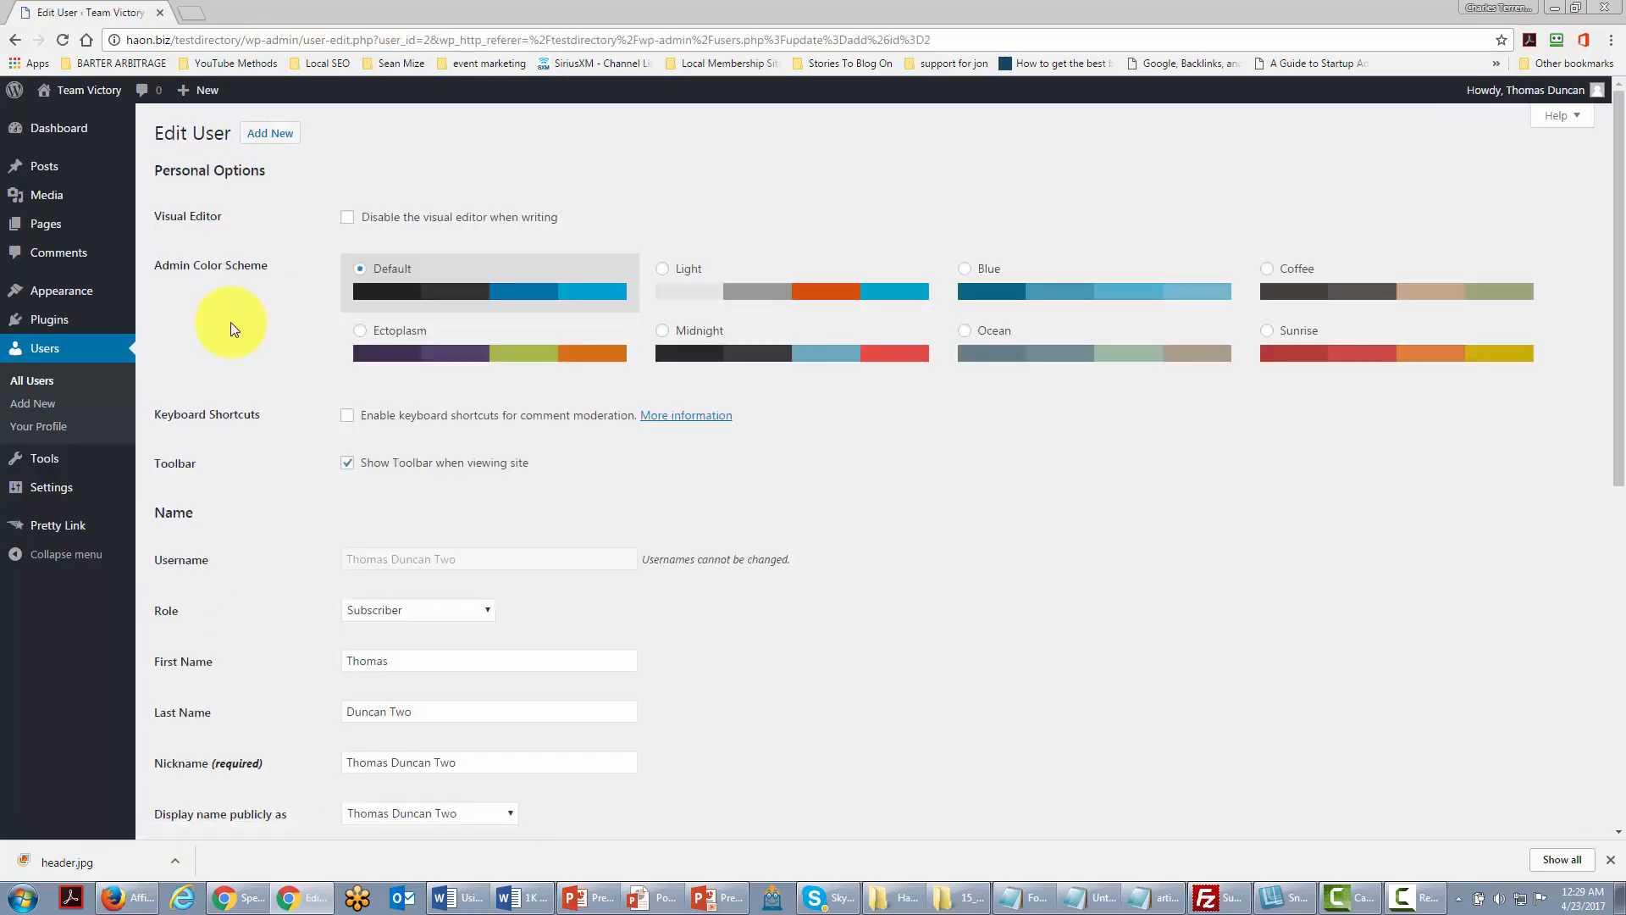
{"action": "left_click", "coordinate": [435, 609]}
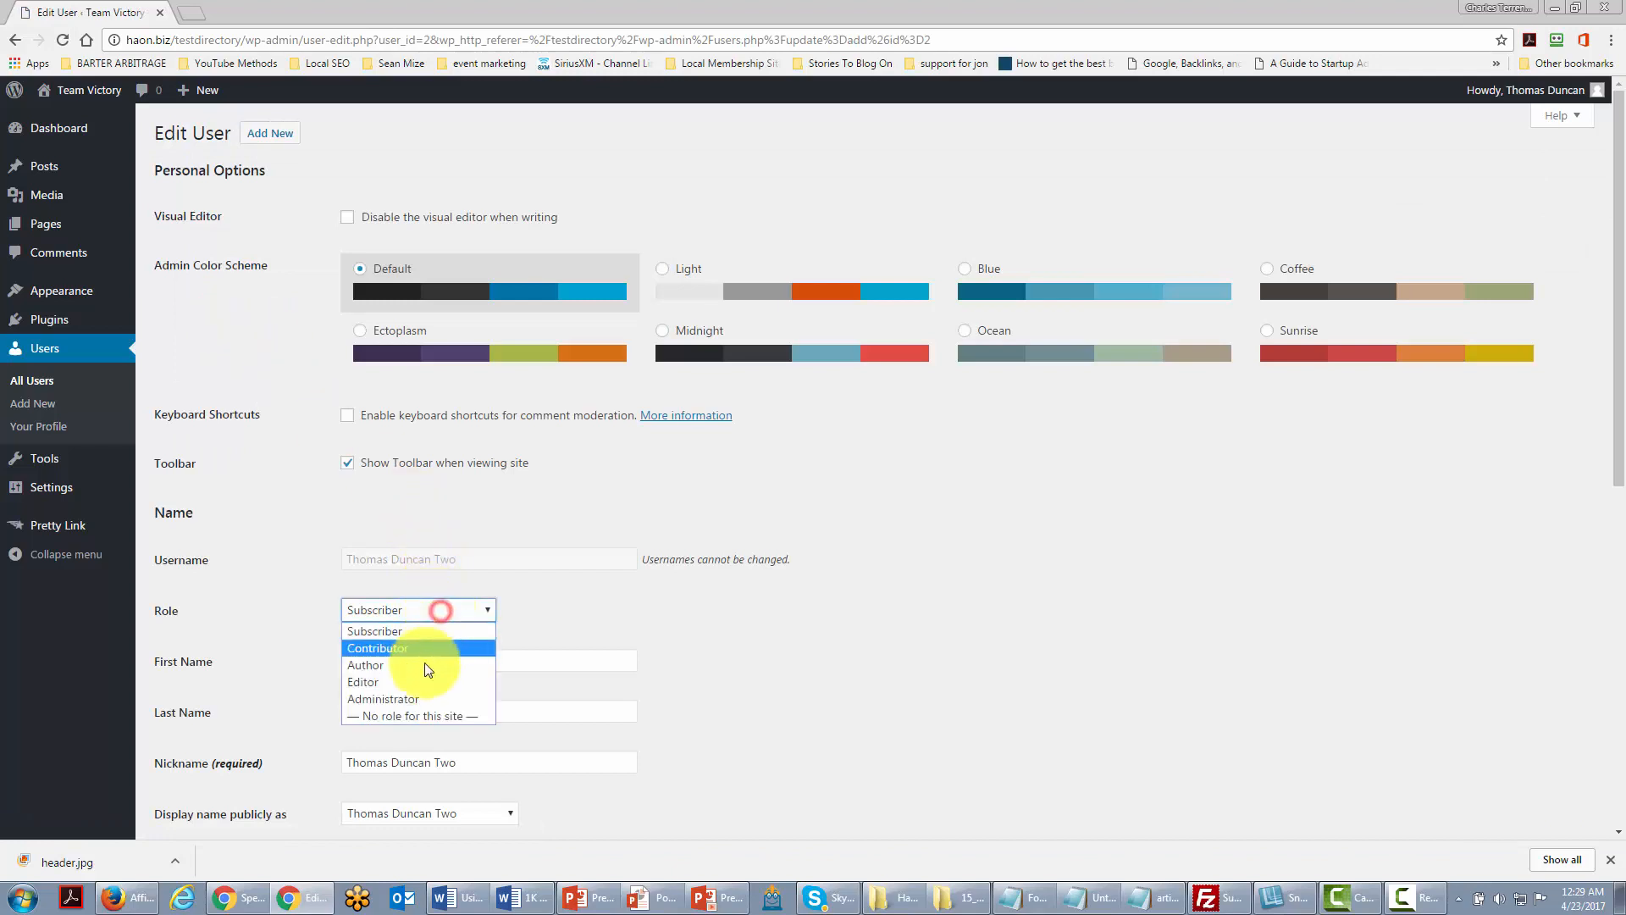
{"action": "left_click", "coordinate": [446, 577]}
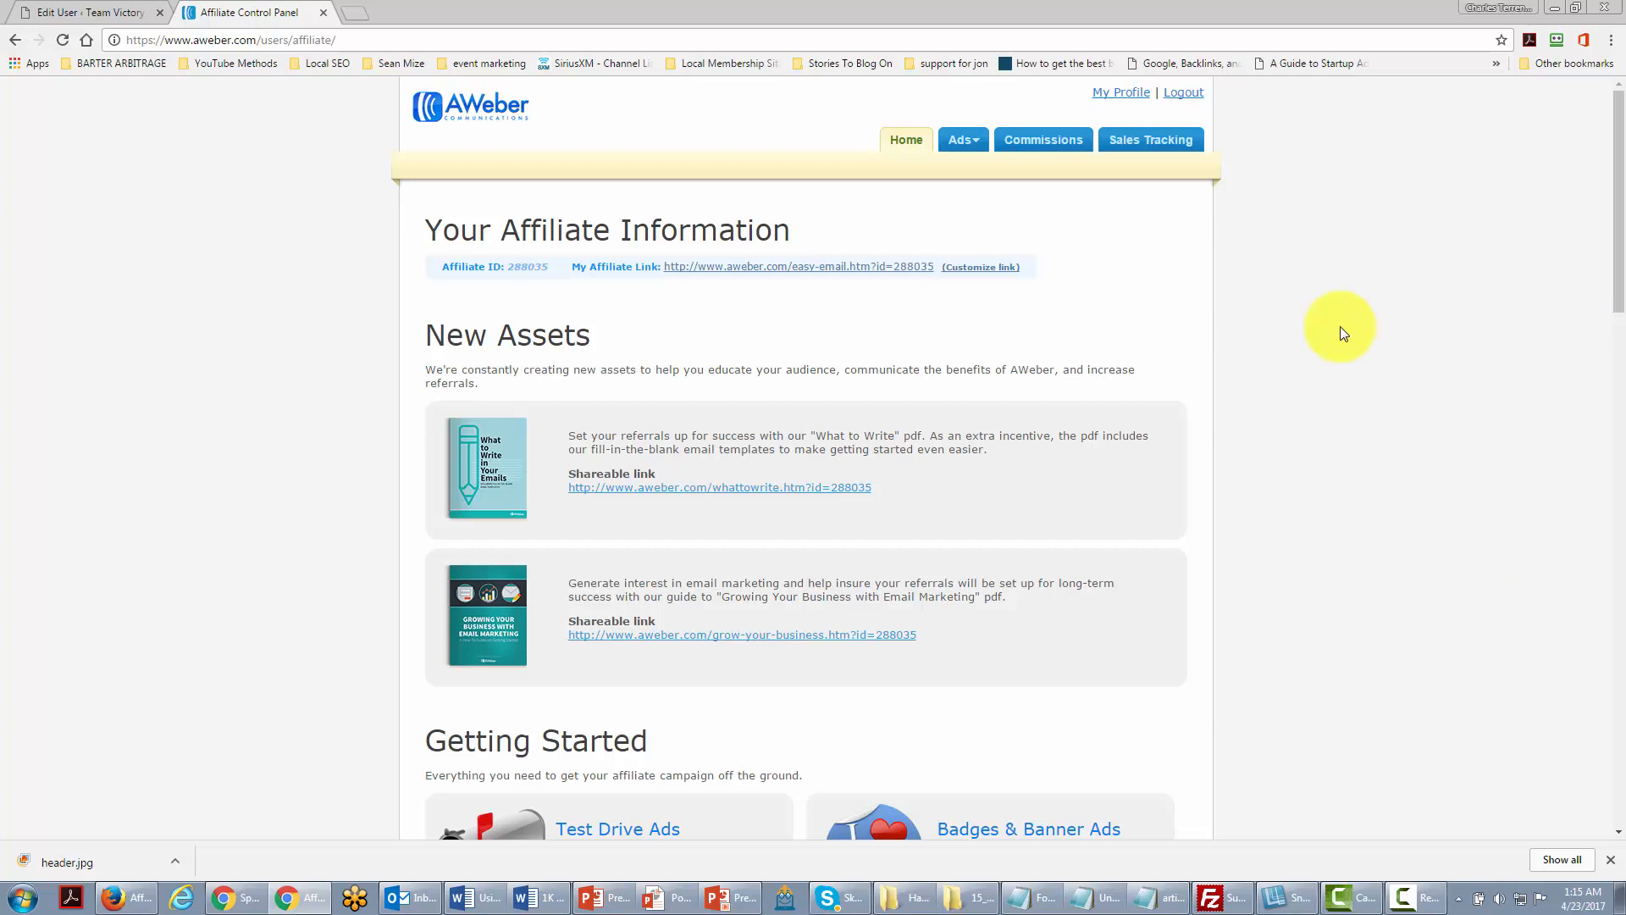
Step: Open AWeber's Video Ads page from the Ads menu and browse the video embed codes
{"action": "mouse_move", "coordinate": [974, 145]}
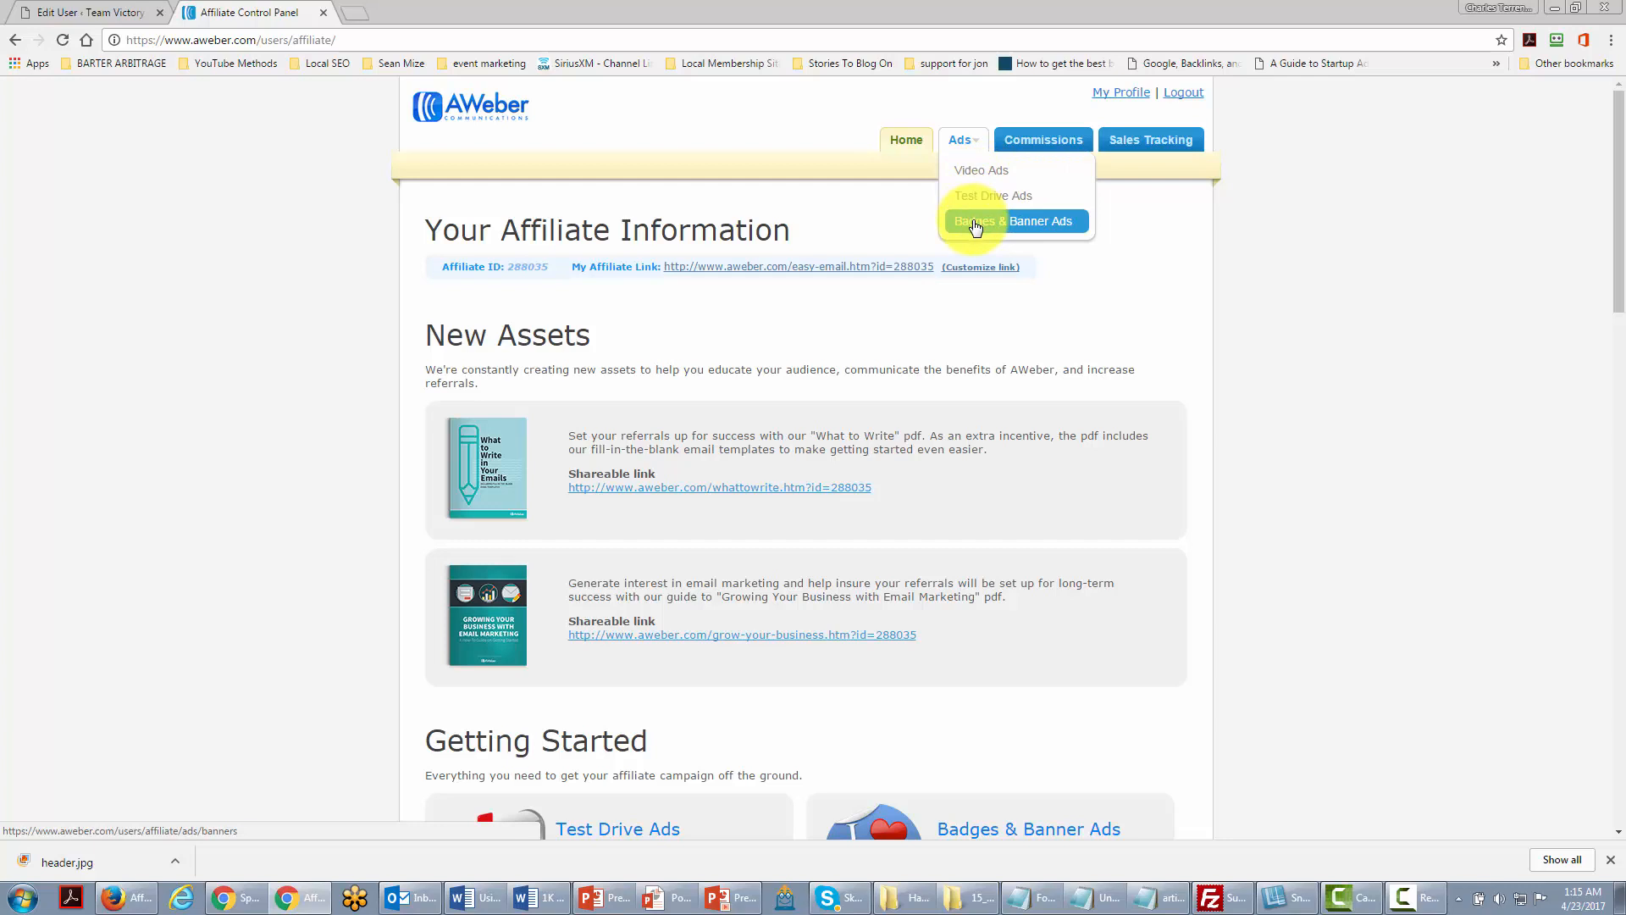
{"action": "left_click", "coordinate": [979, 172]}
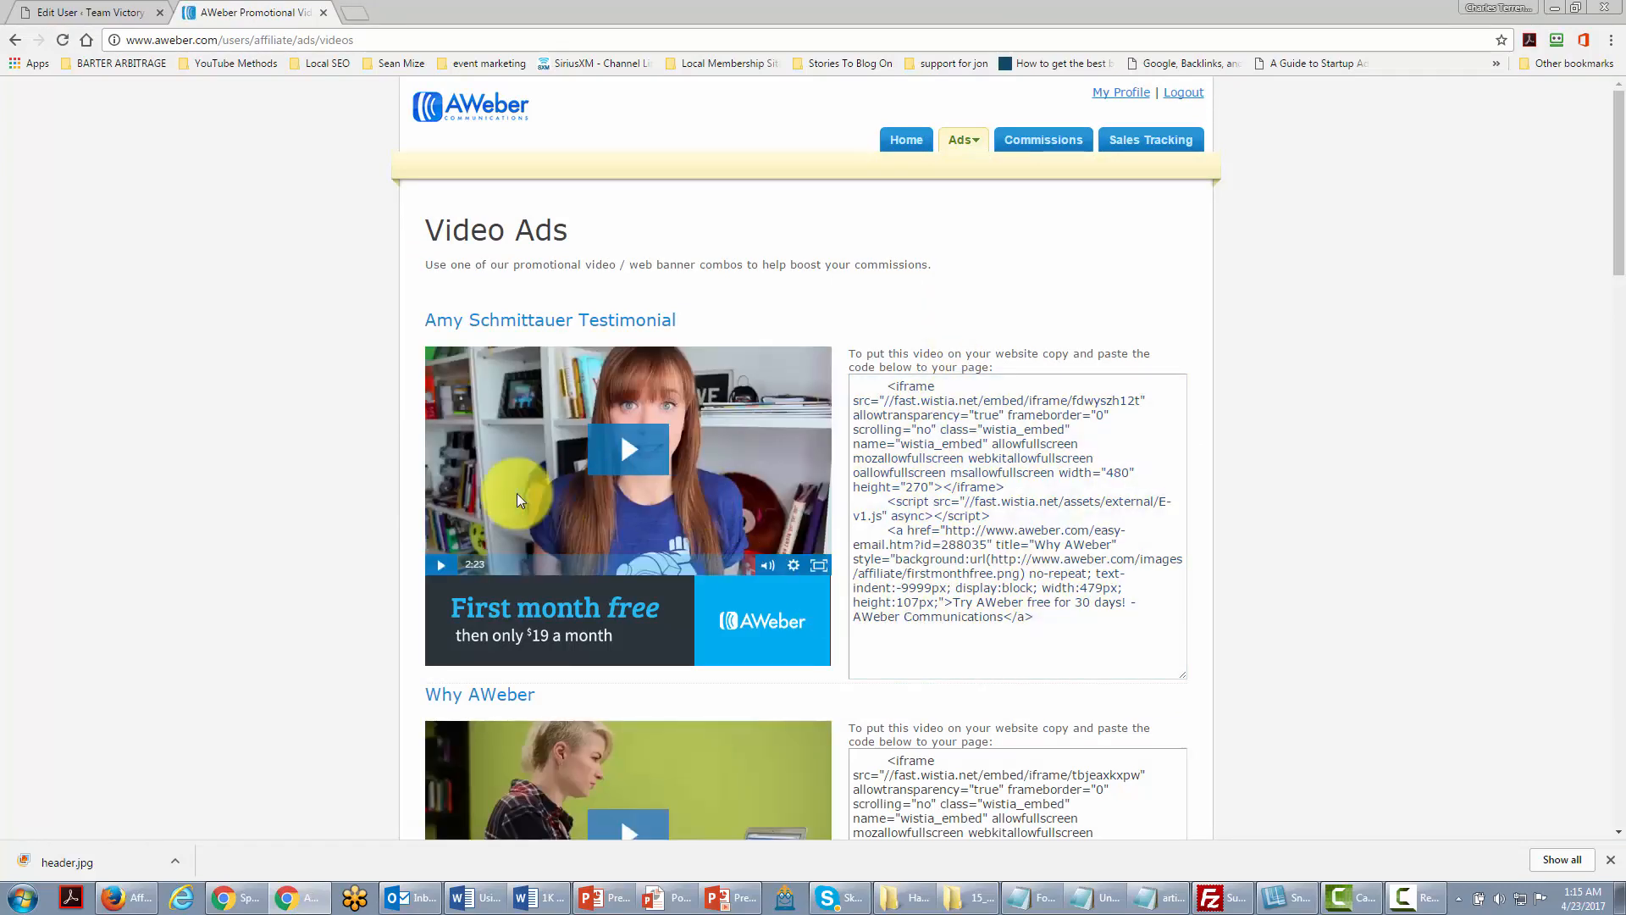
{"action": "scroll", "coordinate": [517, 499], "scroll_direction": "down", "scroll_amount": 1}
{"action": "scroll", "coordinate": [510, 535], "scroll_direction": "down", "scroll_amount": 8}
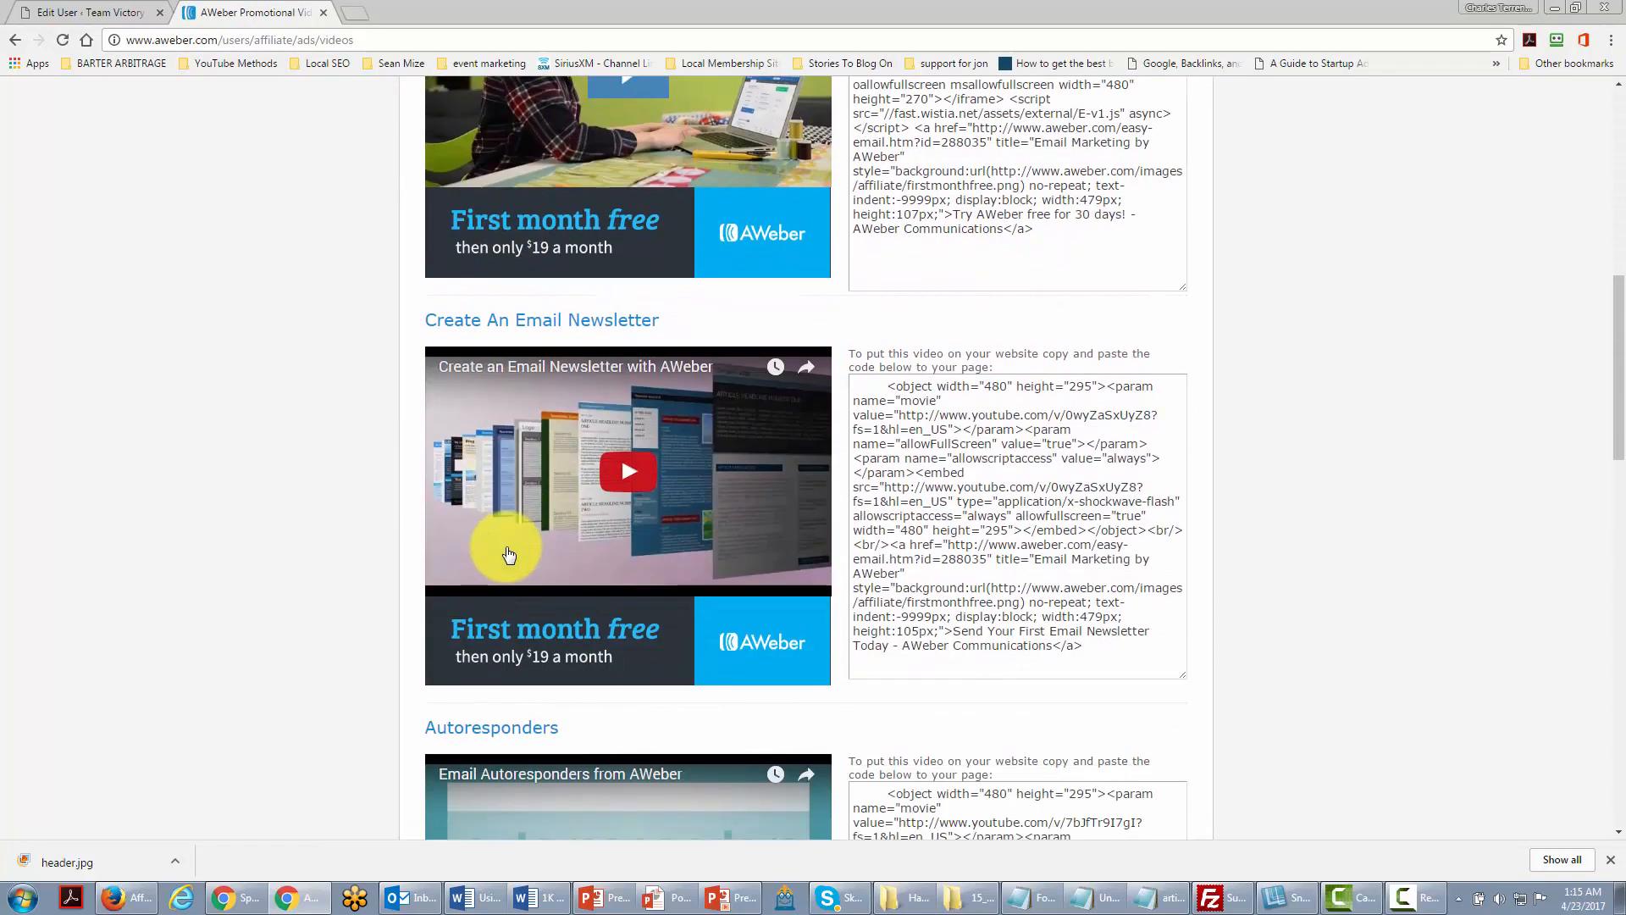
{"action": "scroll", "coordinate": [508, 544], "scroll_direction": "up", "scroll_amount": 3}
{"action": "scroll", "coordinate": [509, 553], "scroll_direction": "up", "scroll_amount": 4}
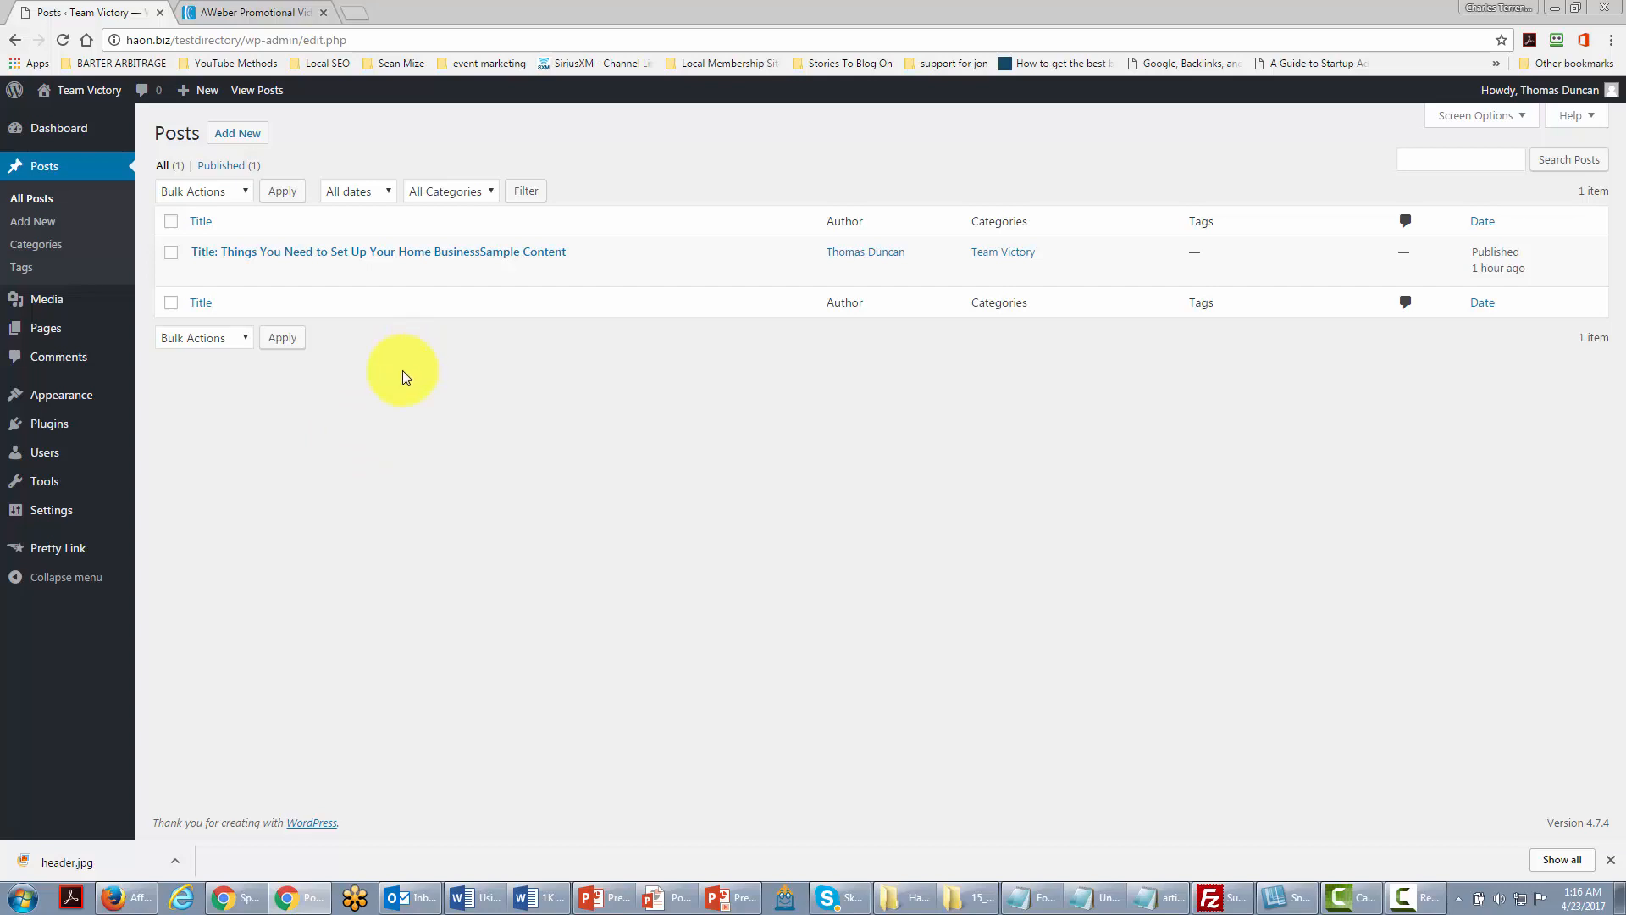
Step: Start a new post and switch its editor to the Text (raw HTML) tab
{"action": "left_click", "coordinate": [240, 135]}
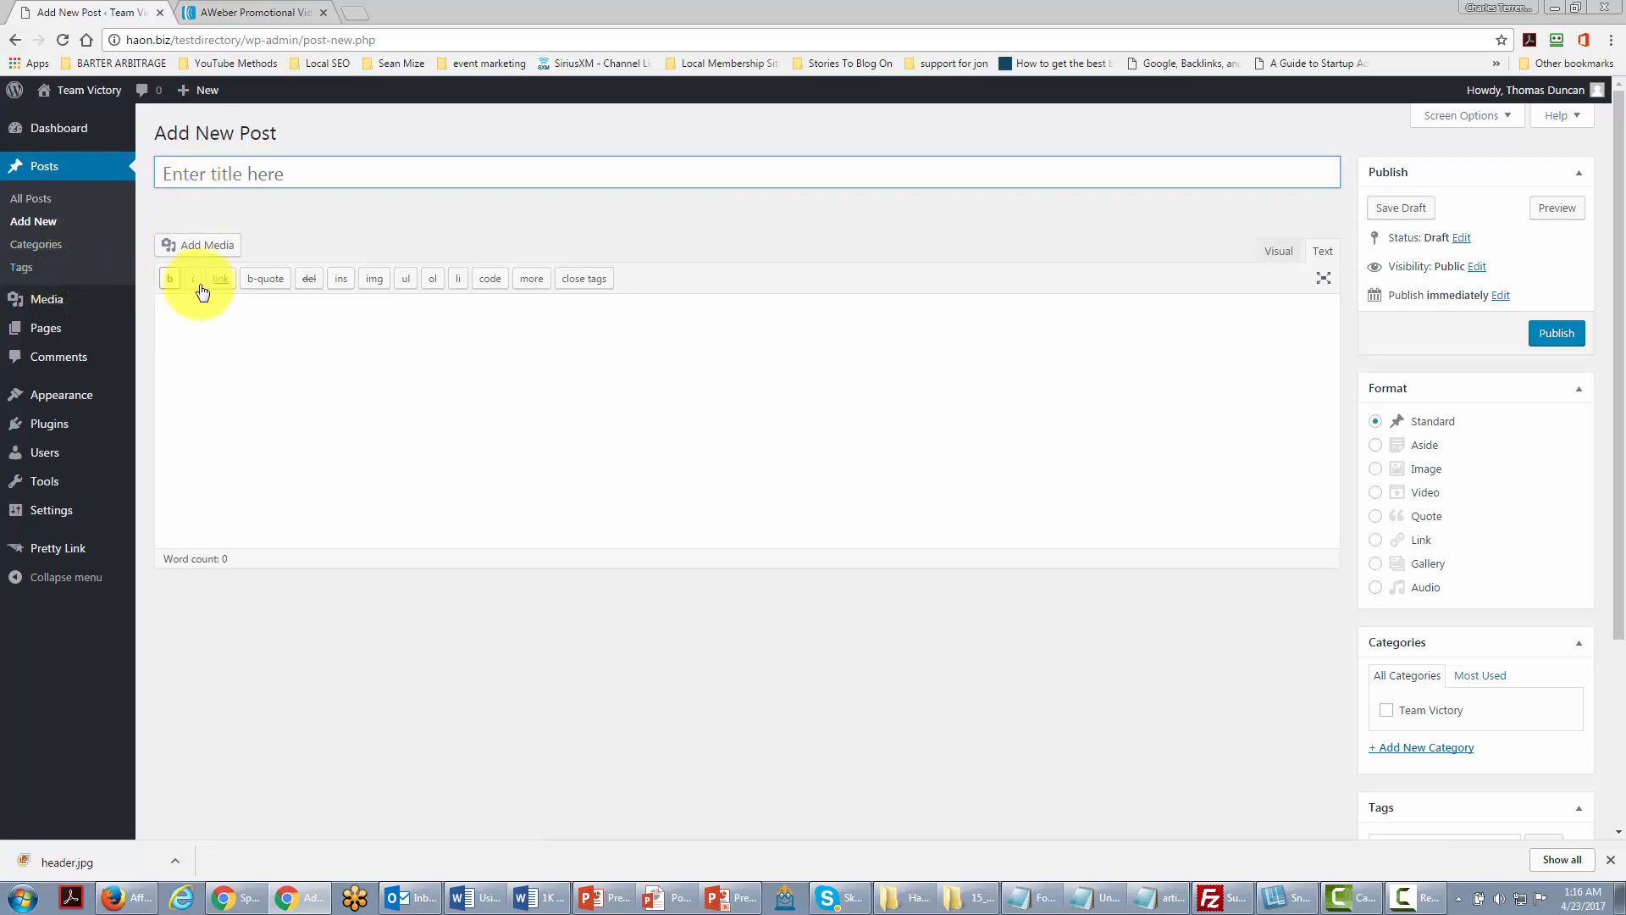
{"action": "left_click", "coordinate": [1322, 250]}
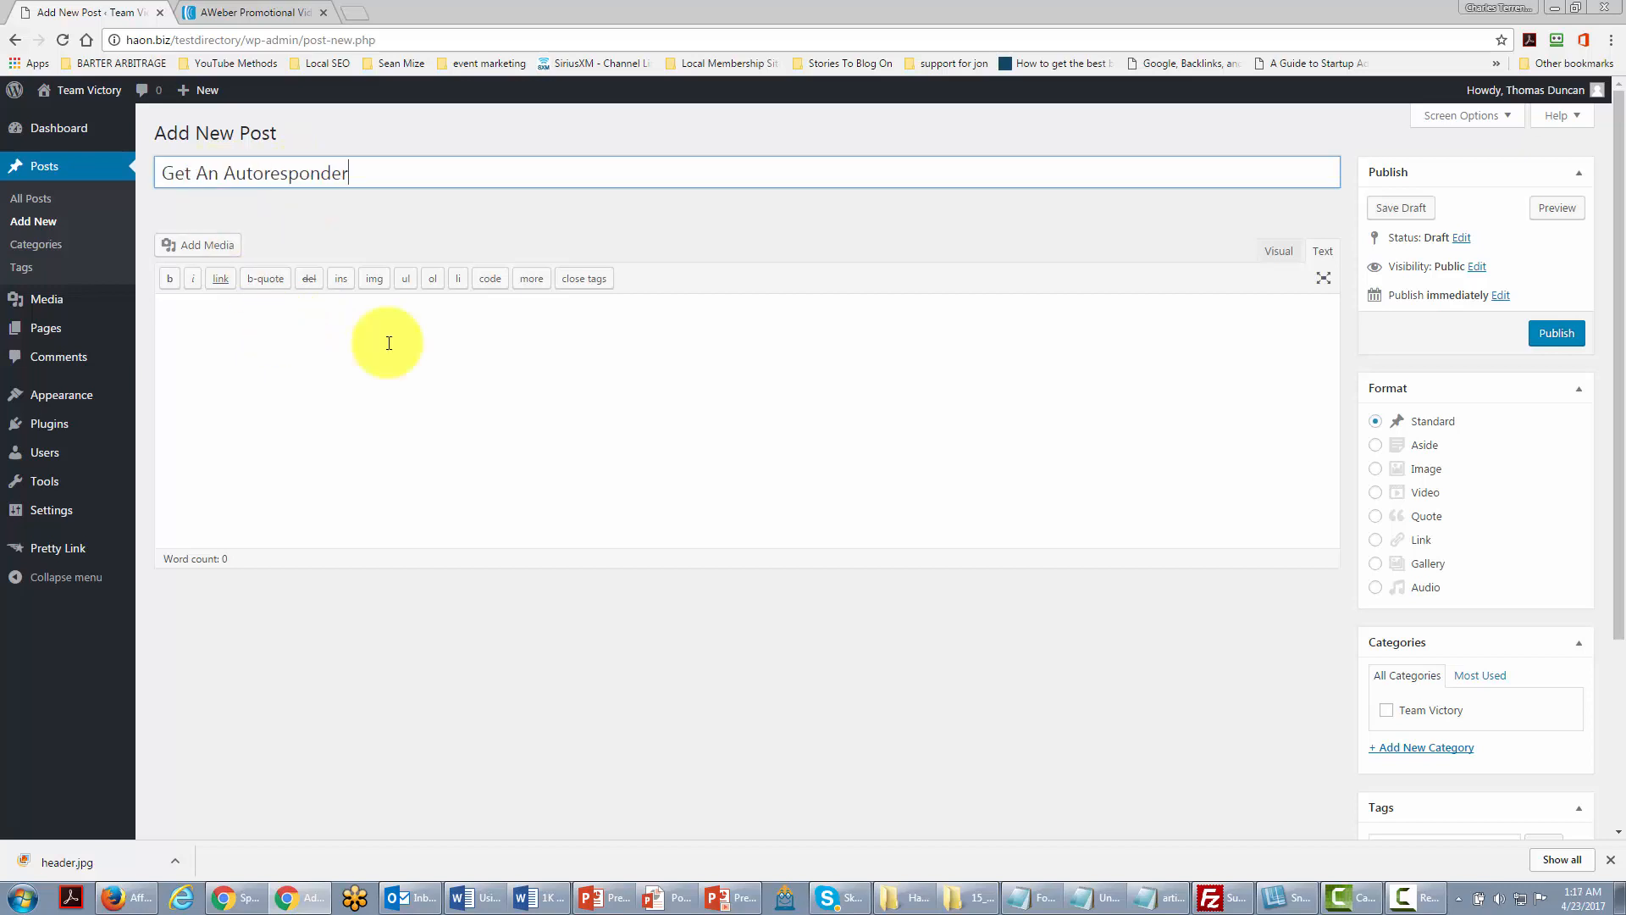
Step: Copy the first AWeber video ad's full embed code, then go back to the new post
{"action": "left_click", "coordinate": [284, 11]}
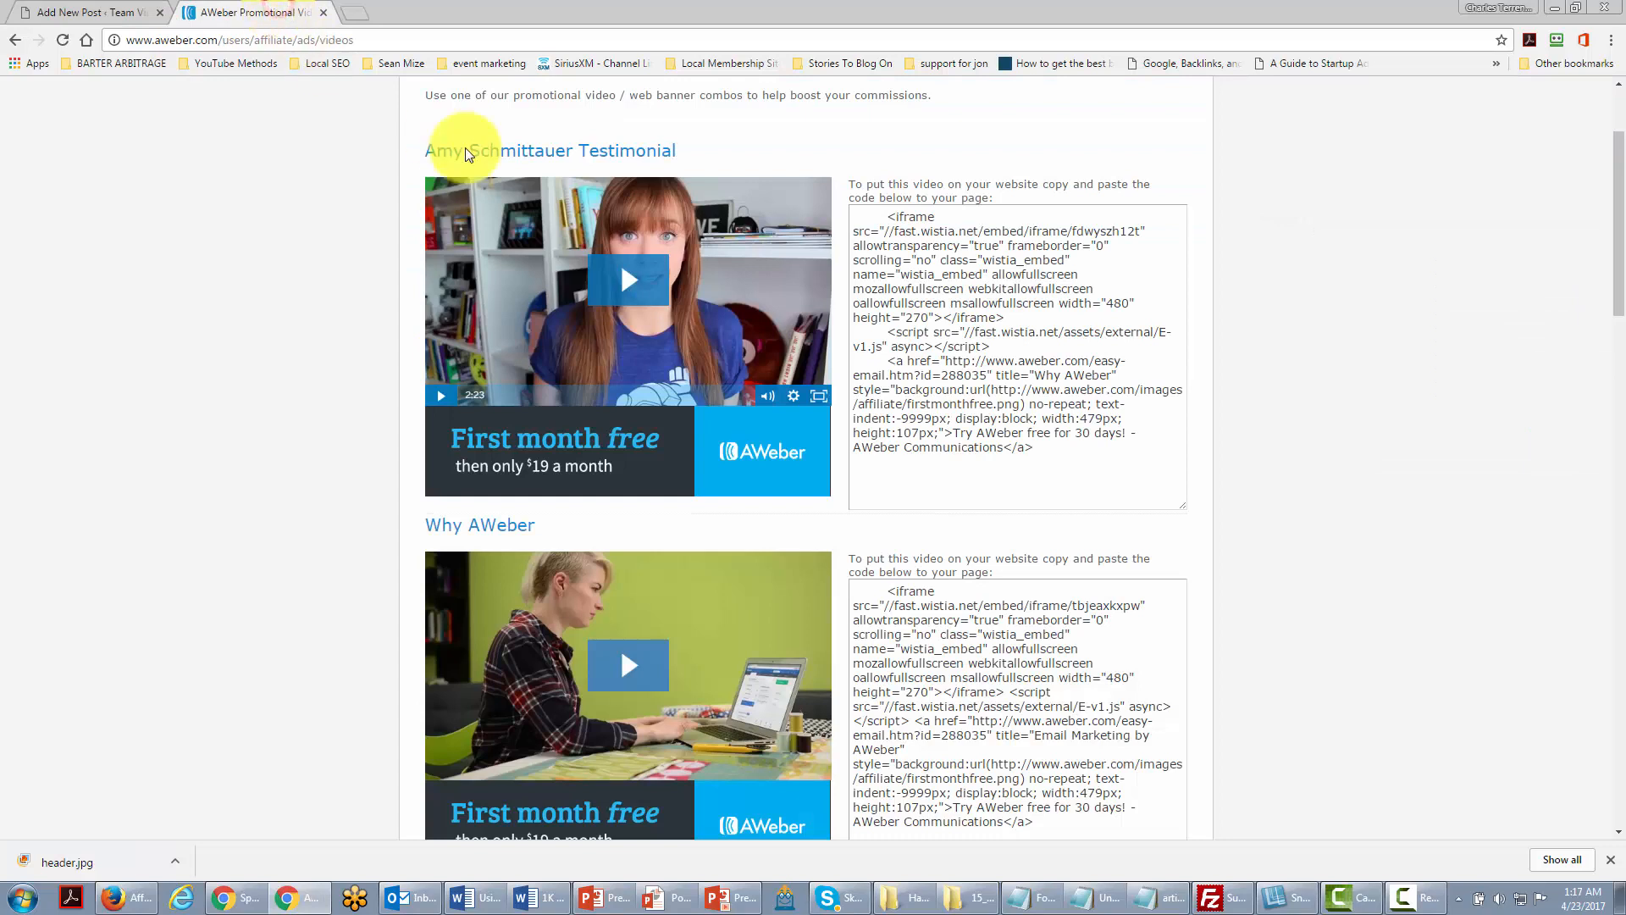
{"action": "left_click", "coordinate": [1089, 435]}
{"action": "left_click_drag", "start_coordinate": [1044, 447], "coordinate": [874, 222]}
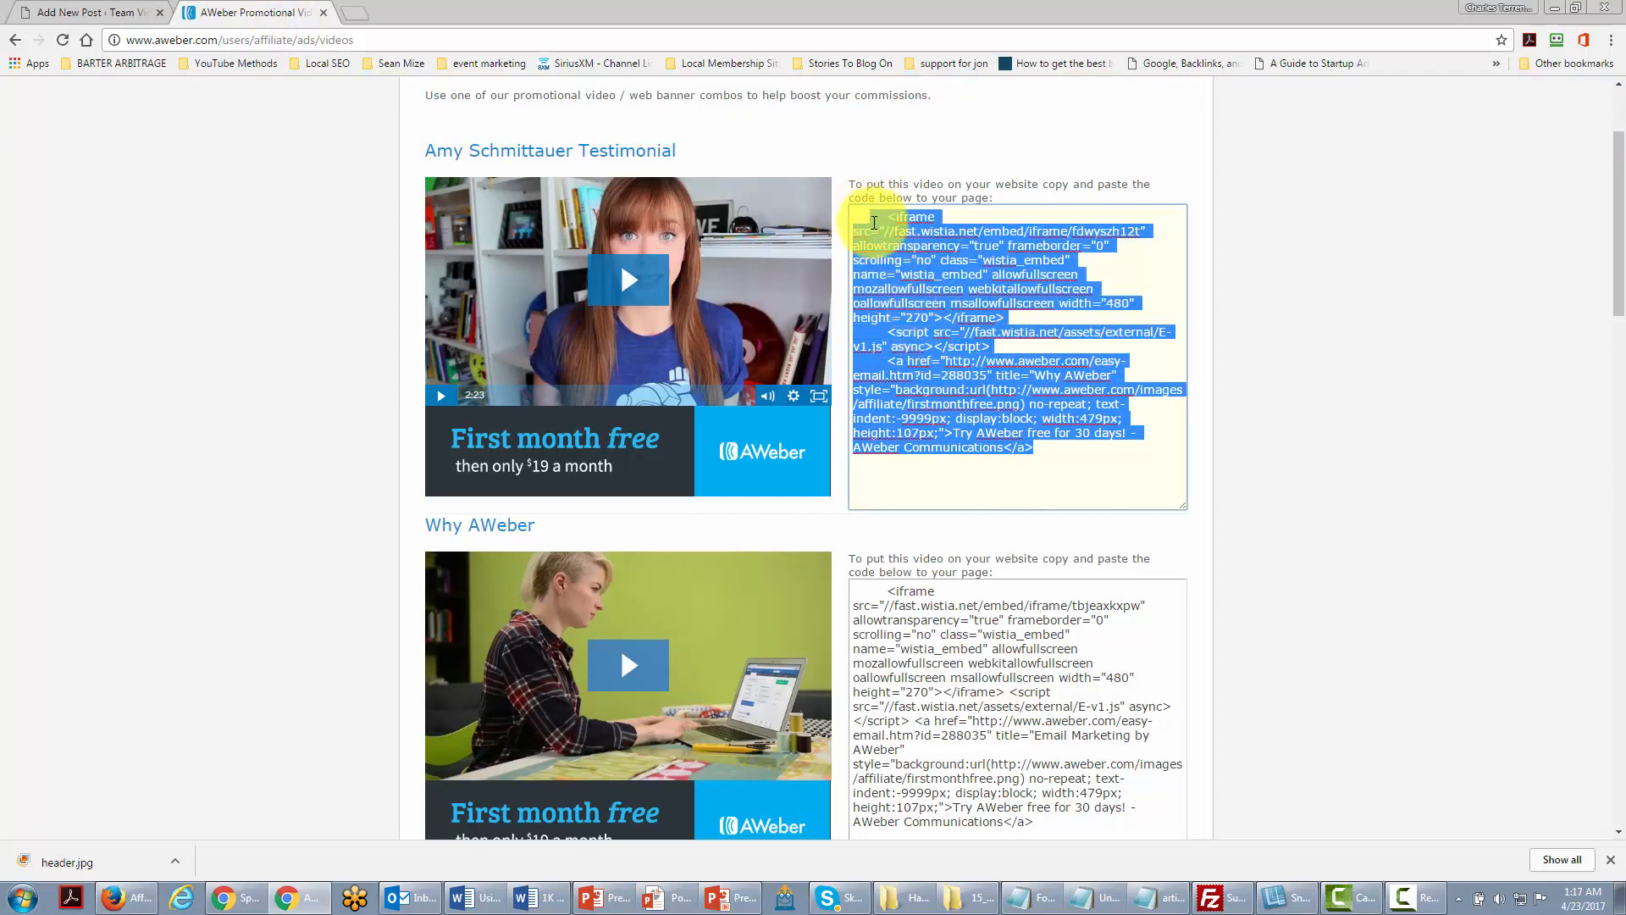
{"action": "right_click", "coordinate": [878, 234]}
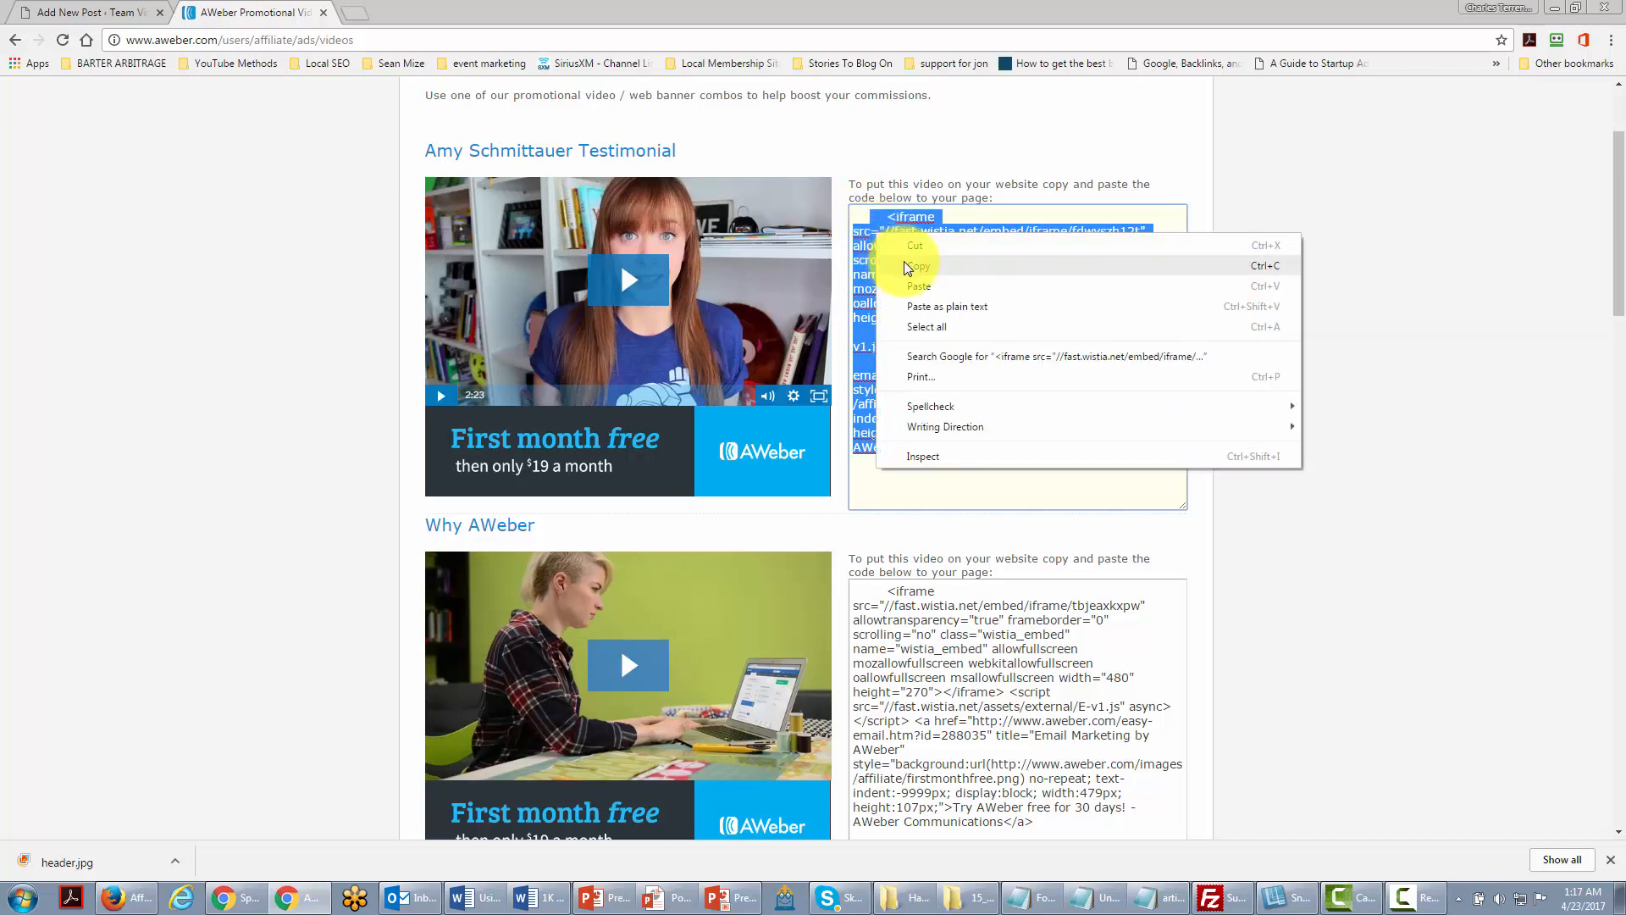
{"action": "left_click", "coordinate": [907, 263]}
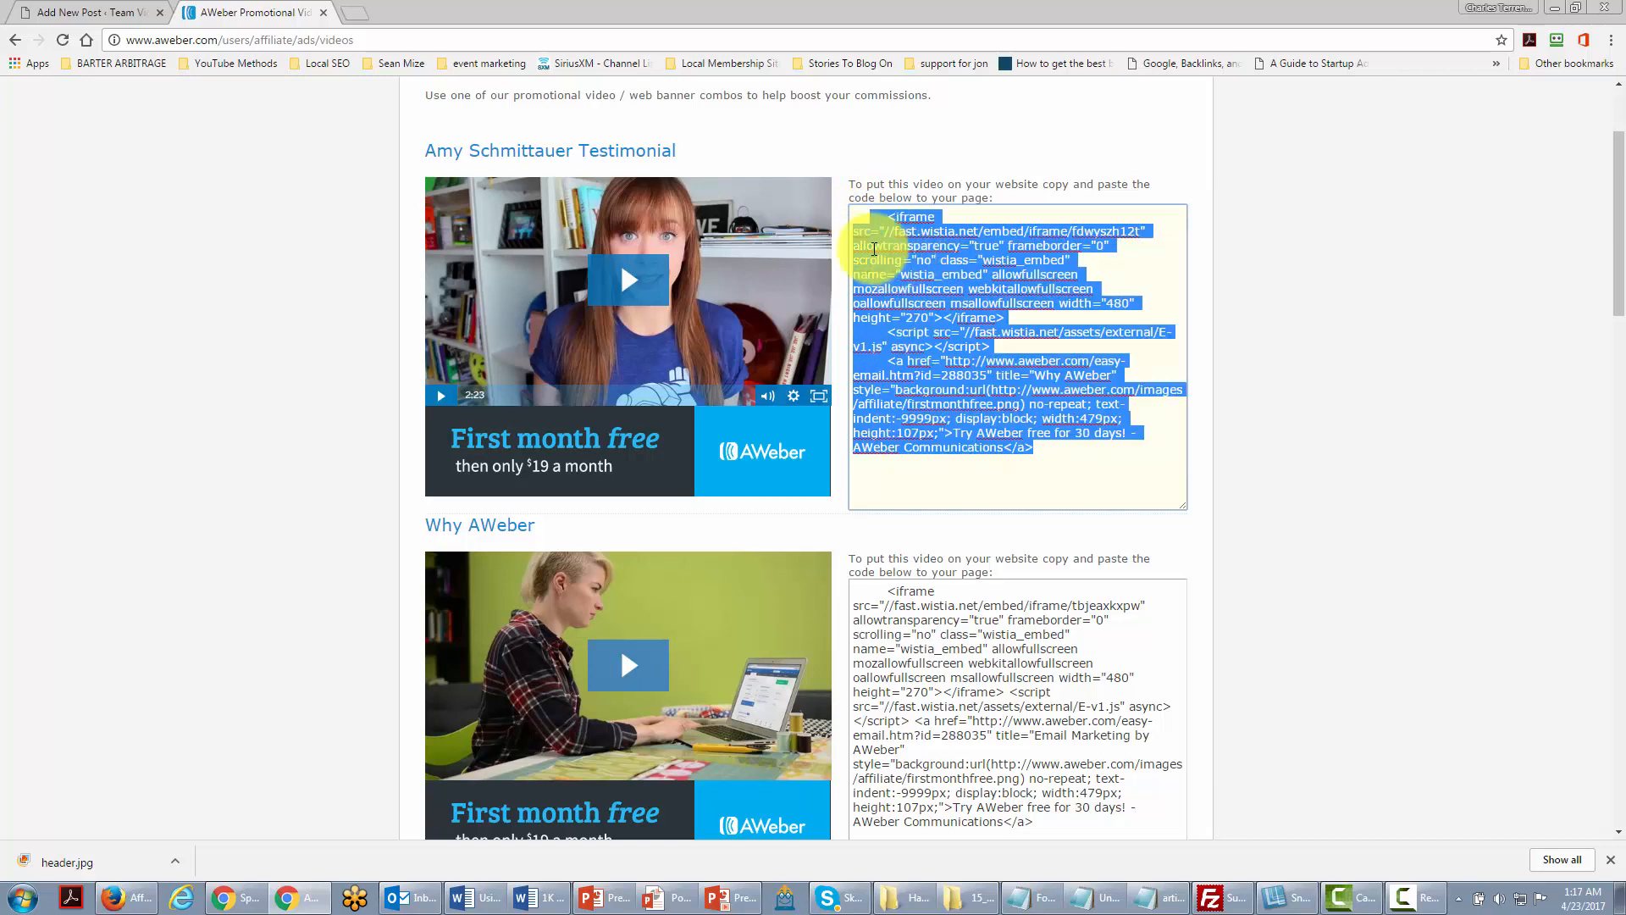
{"action": "left_click", "coordinate": [84, 12]}
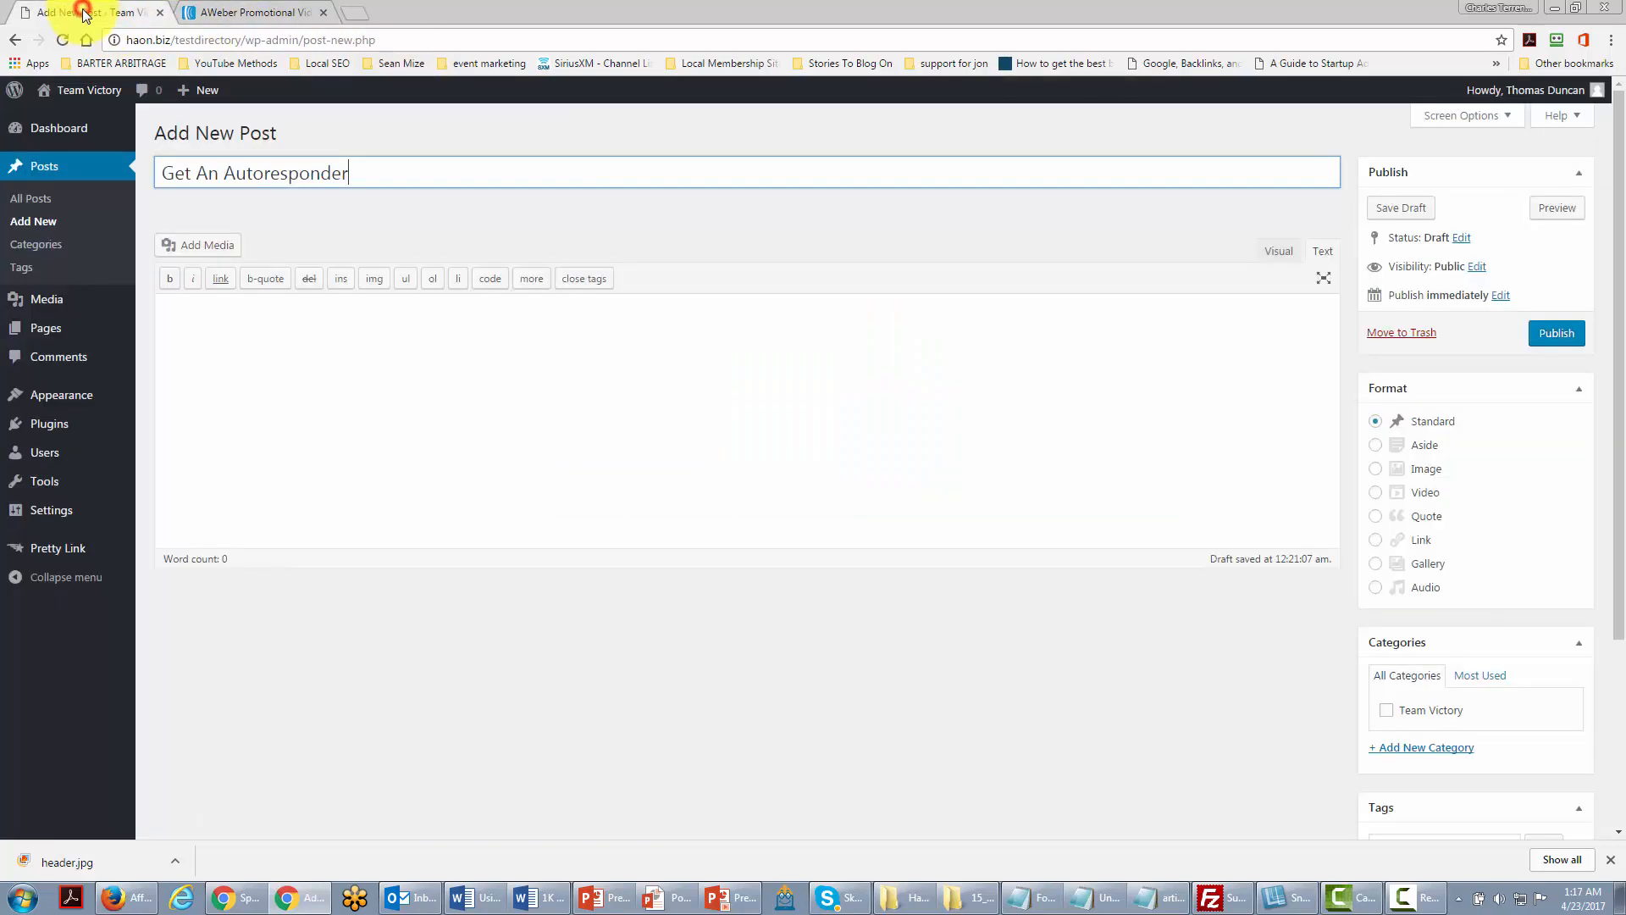
Step: Paste the copied AWeber embed code into the empty post body
{"action": "left_click", "coordinate": [214, 320]}
{"action": "right_click", "coordinate": [213, 320]}
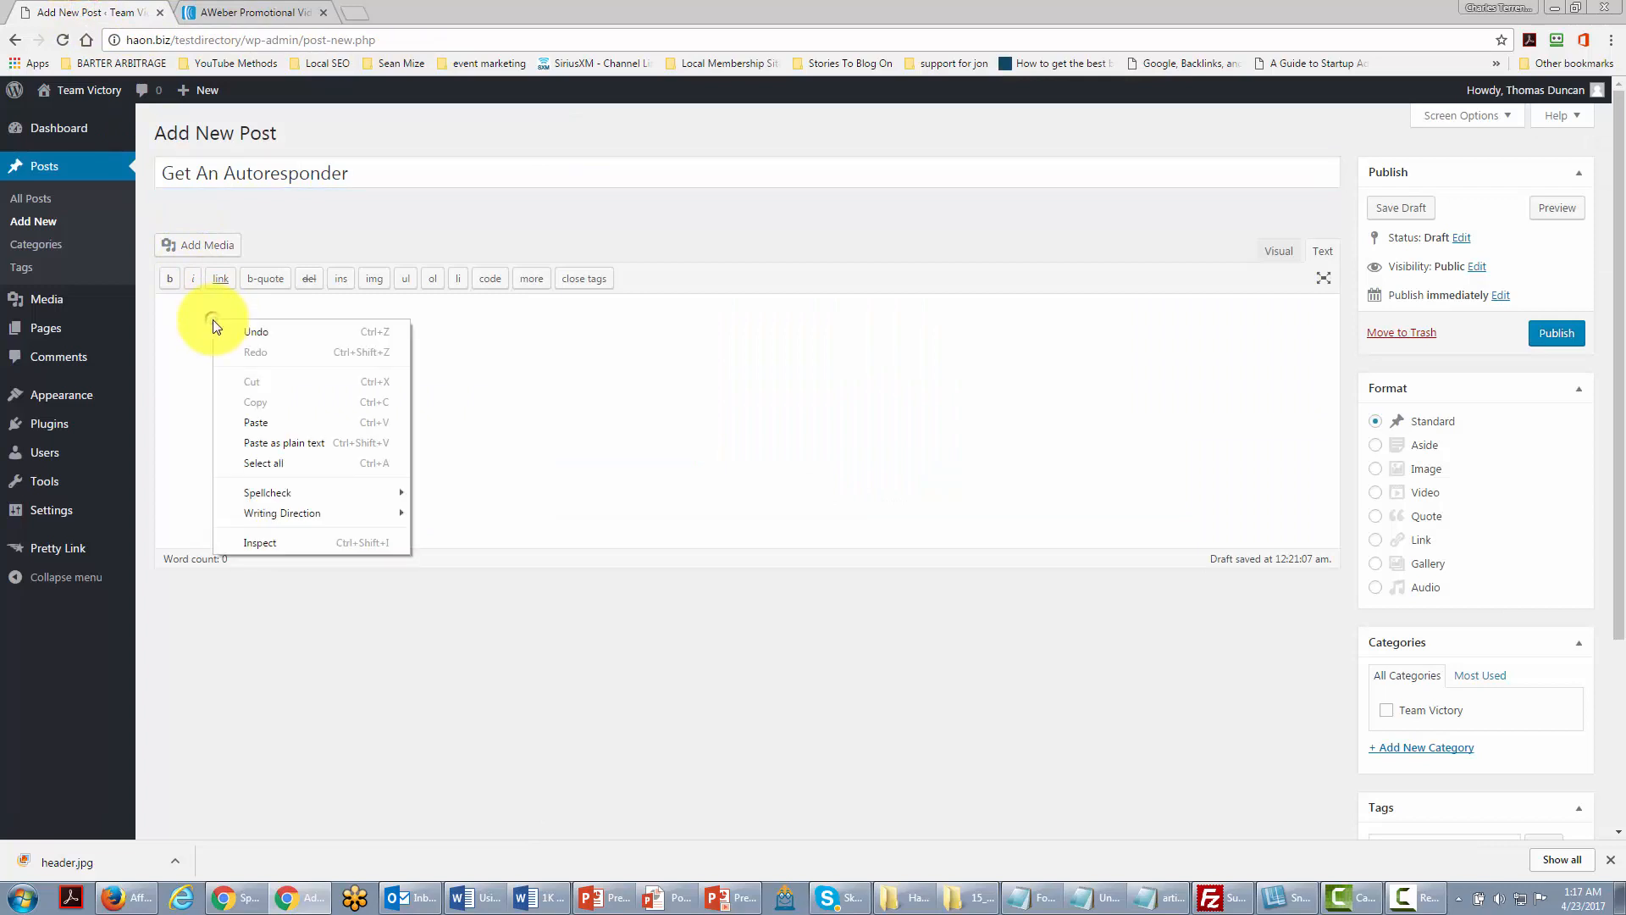
{"action": "left_click", "coordinate": [267, 417]}
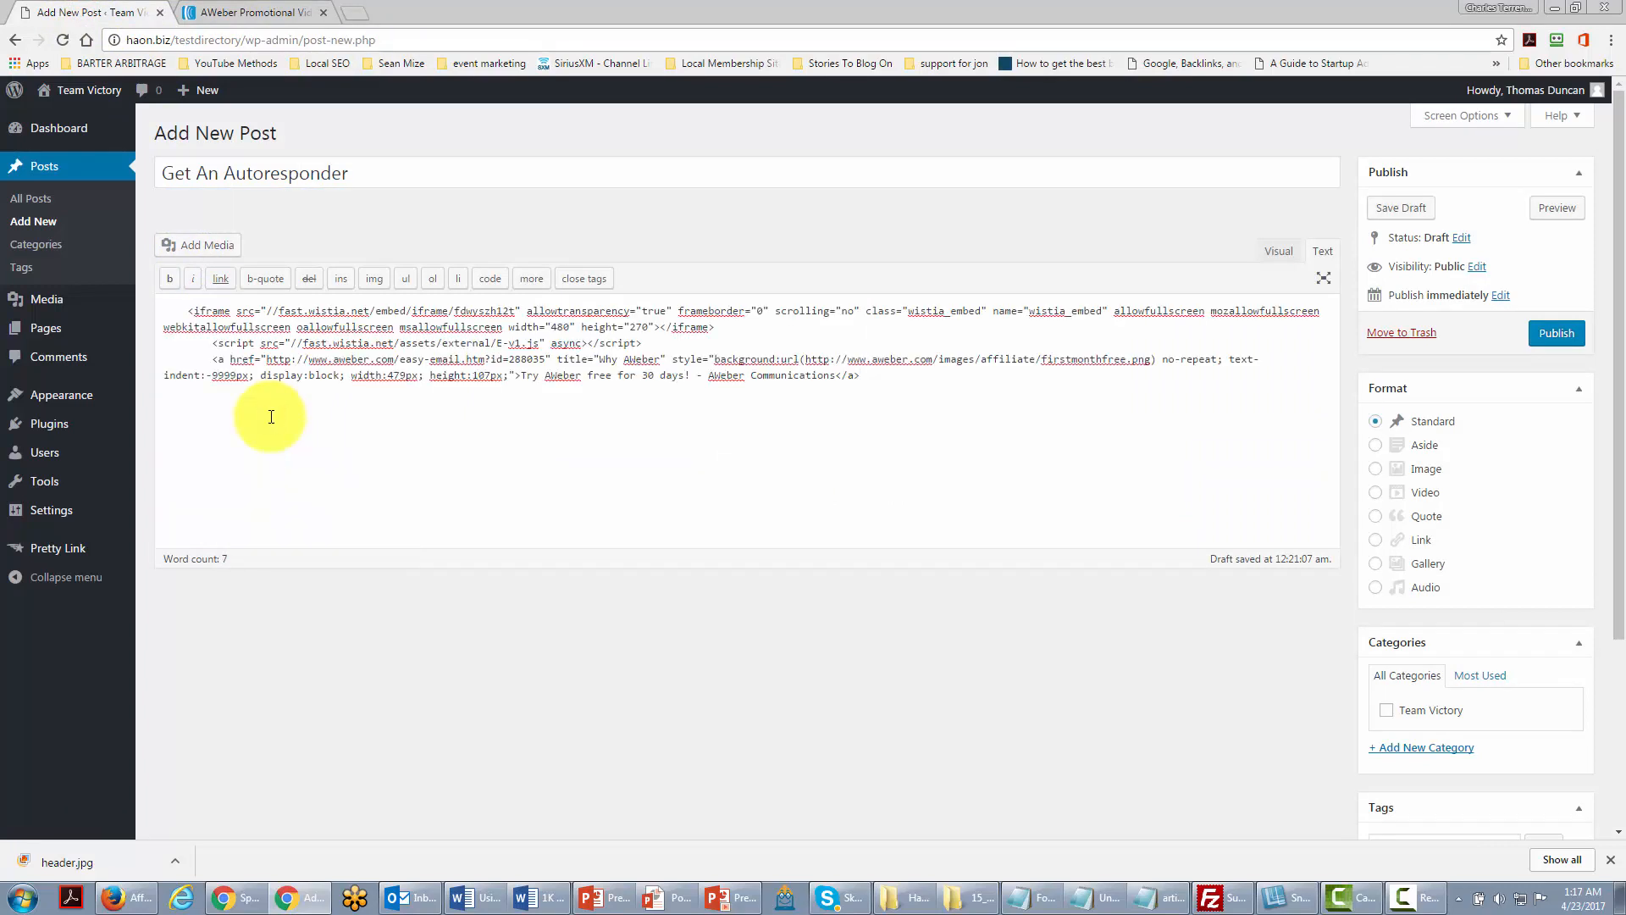
Step: Wrap the pasted embed code with a <center> tag before and </center> after
{"action": "left_click", "coordinate": [185, 306]}
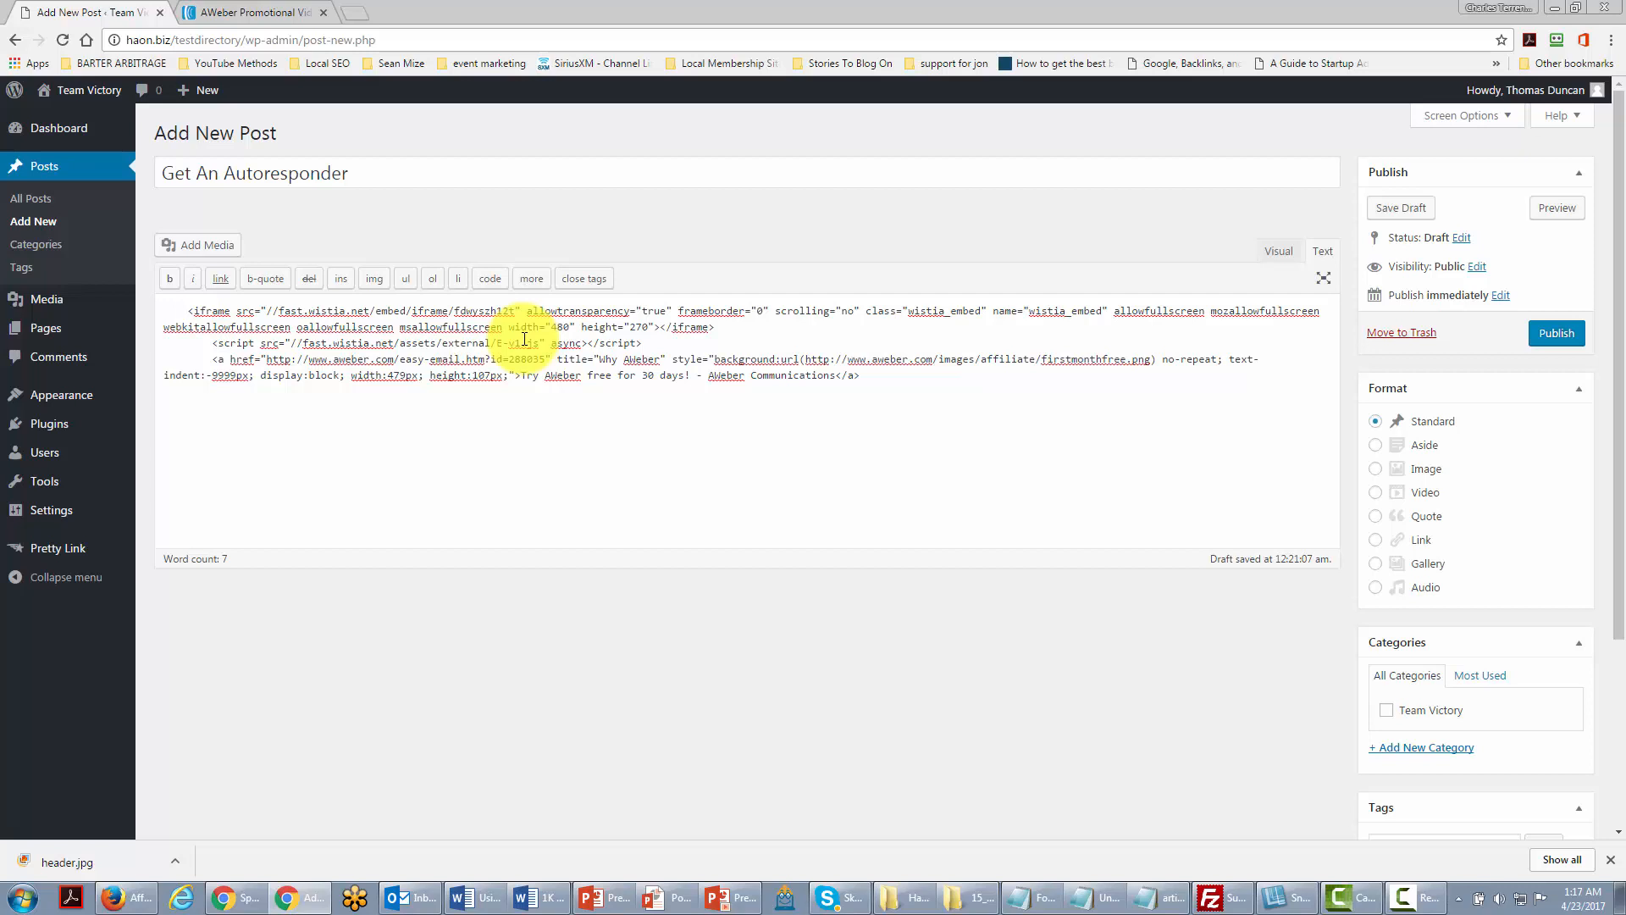
{"action": "type", "text": "<"}
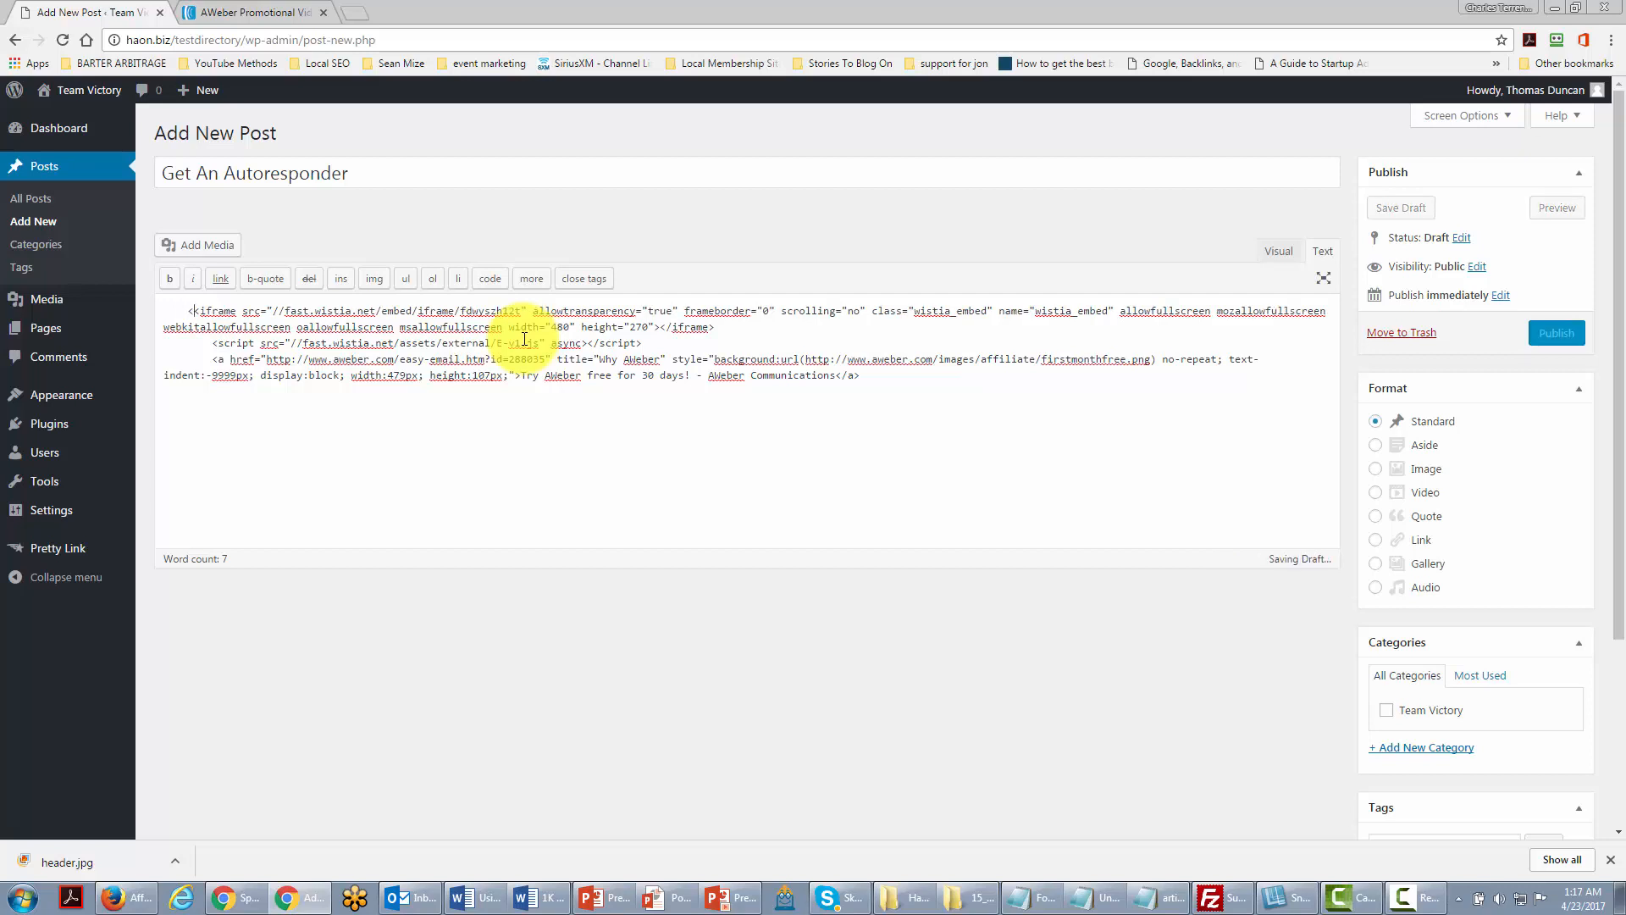
{"action": "type", "text": "cern"}
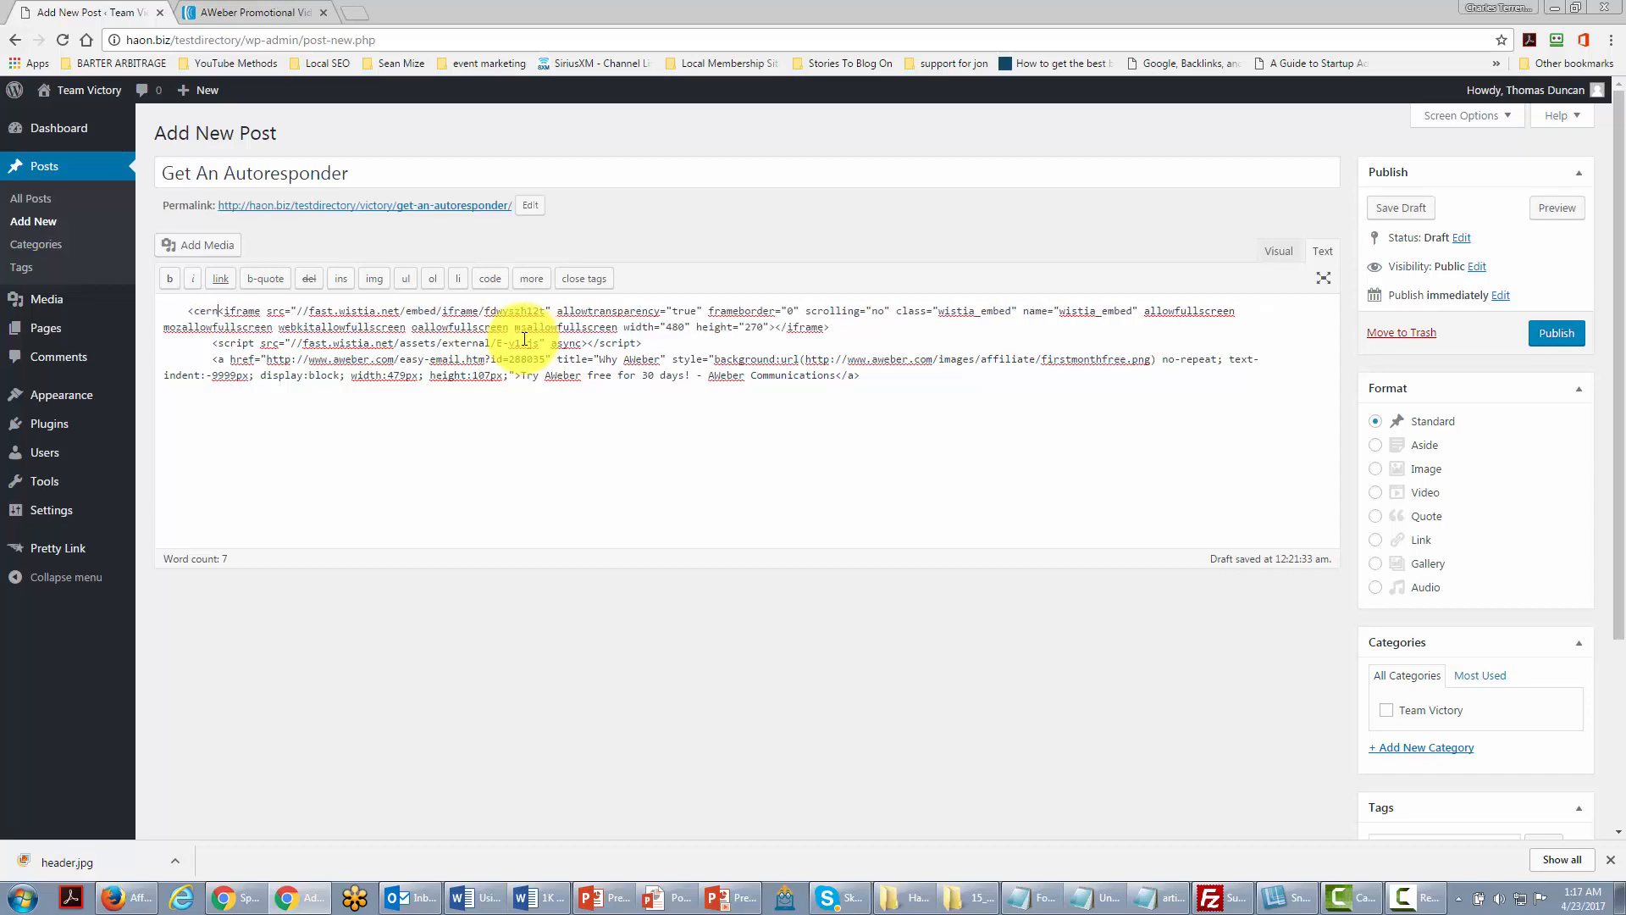
{"action": "type", "text": "er<"}
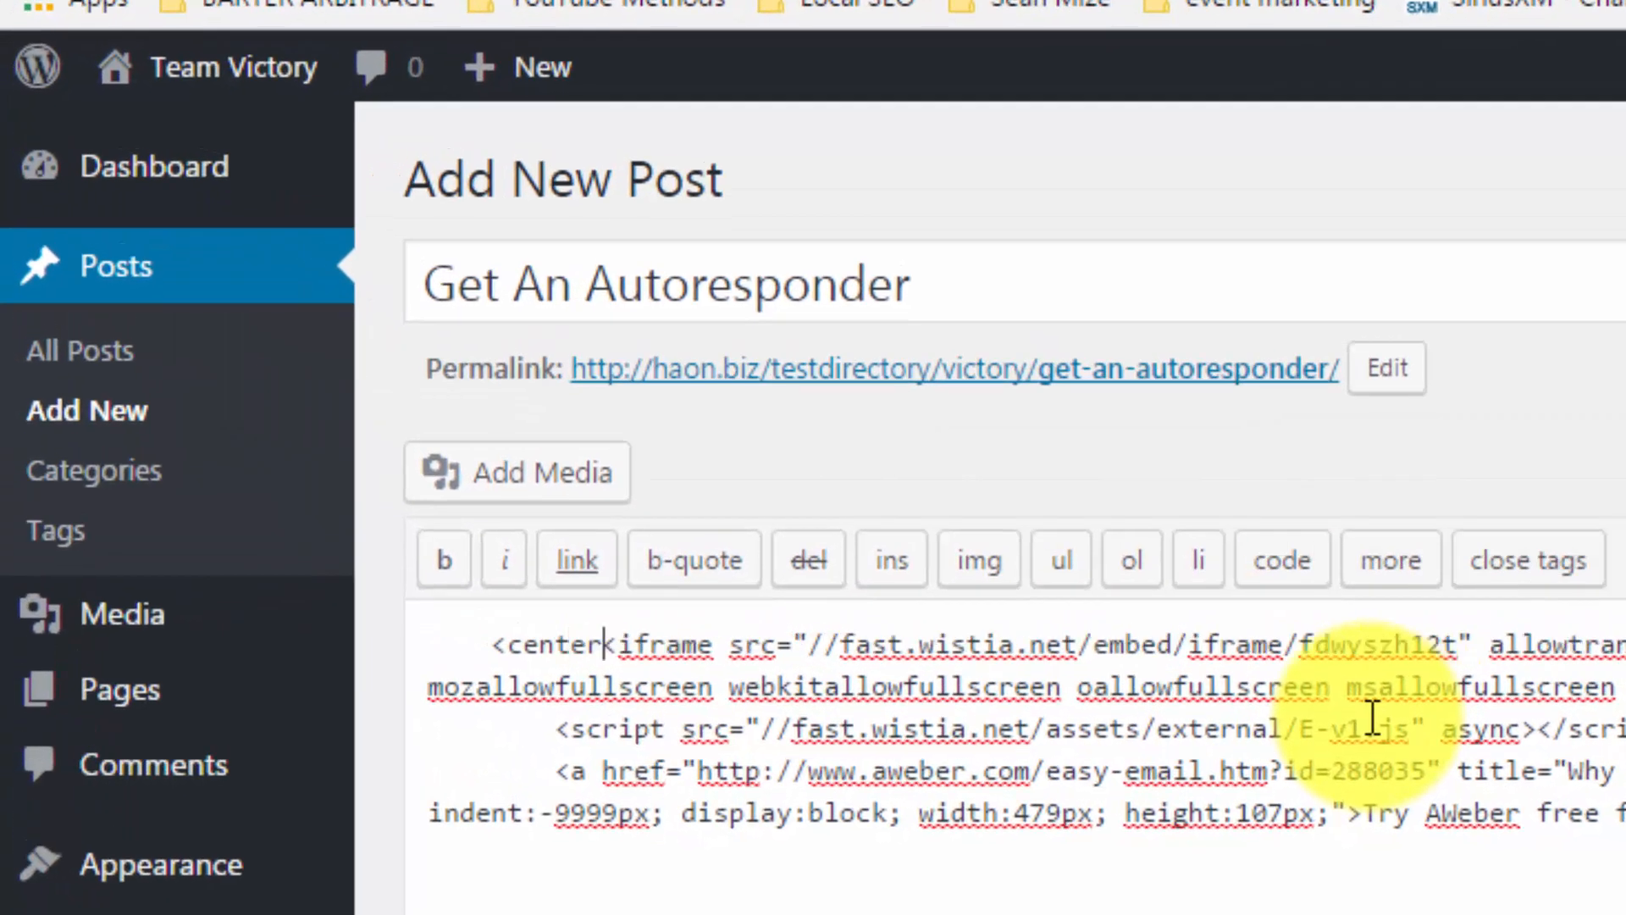
{"action": "type", "text": ">"}
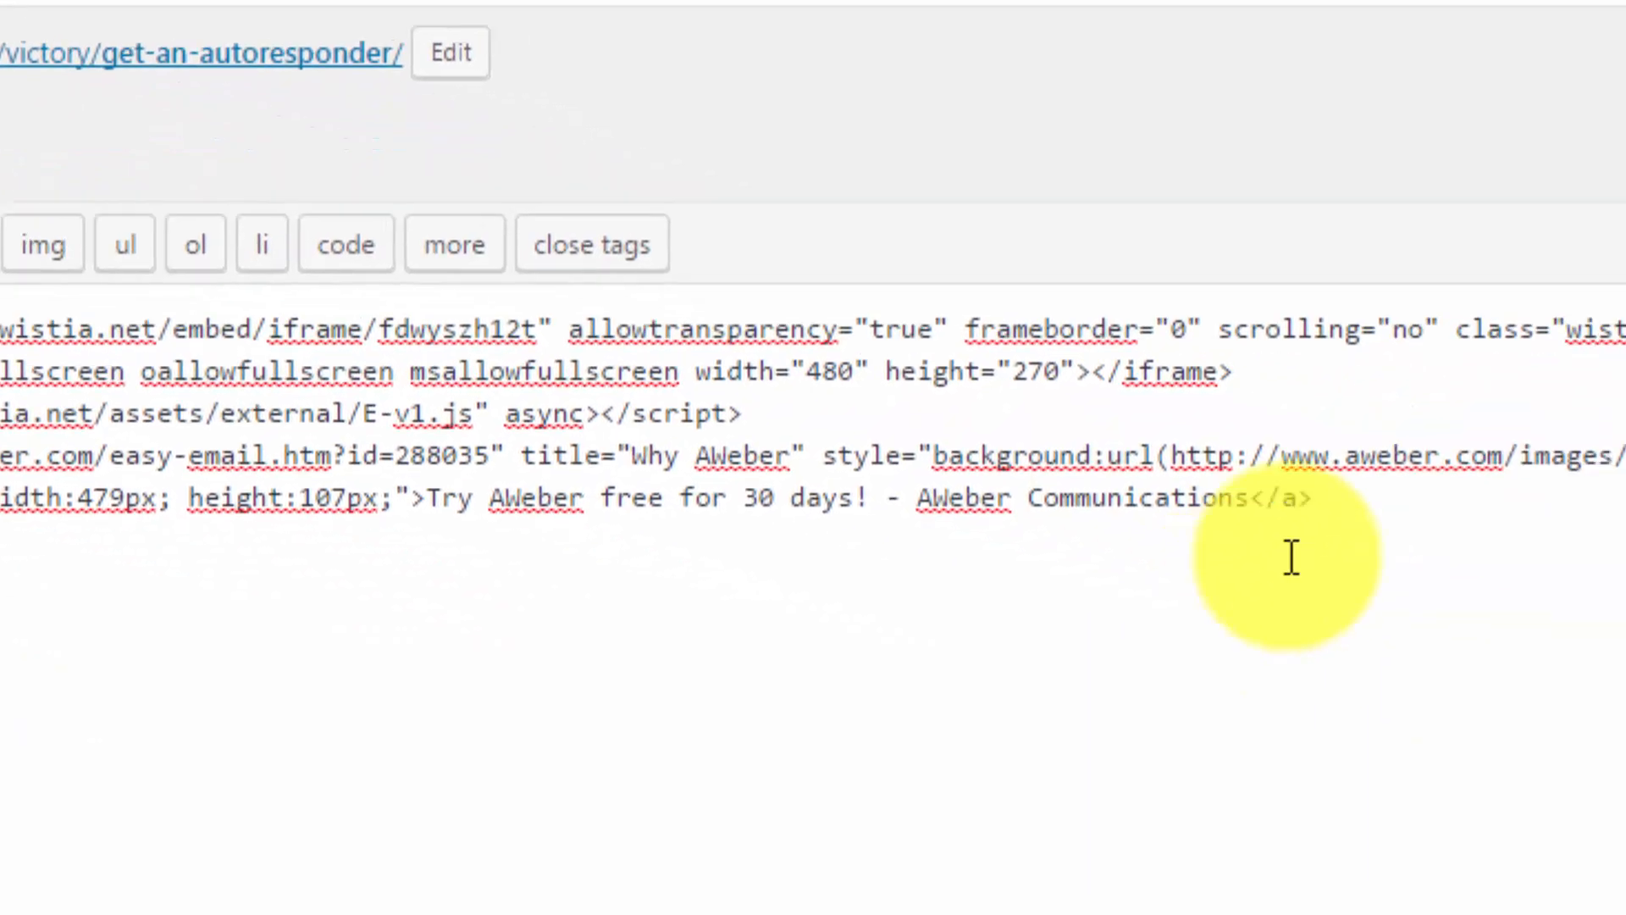
{"action": "left_click", "coordinate": [1304, 472]}
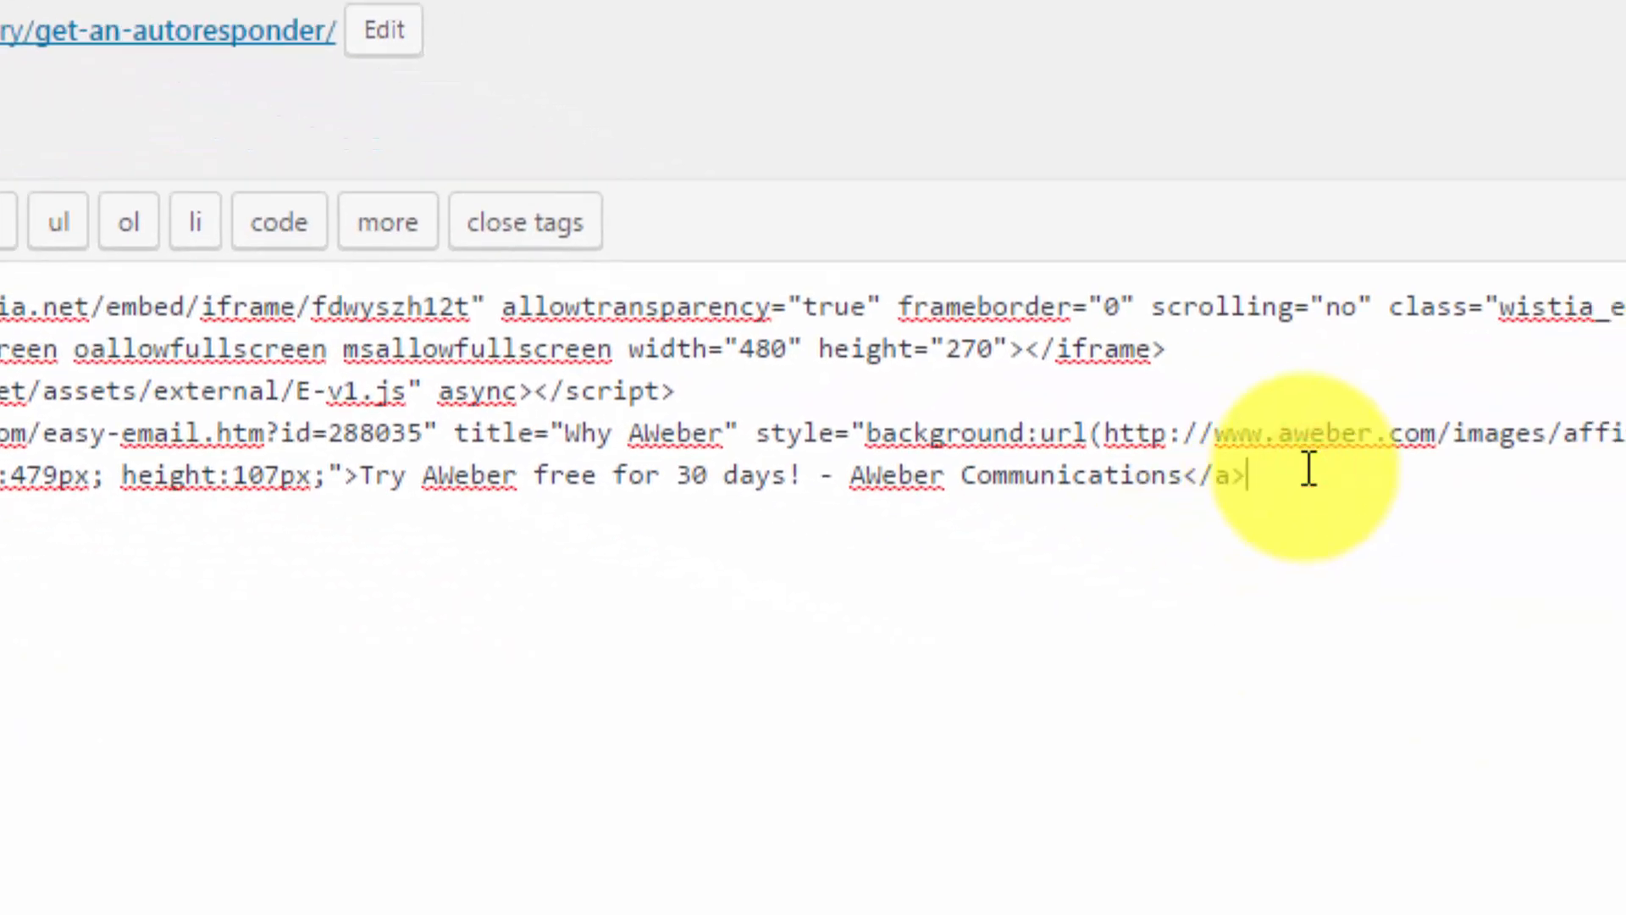
{"action": "type", "text": "</center>"}
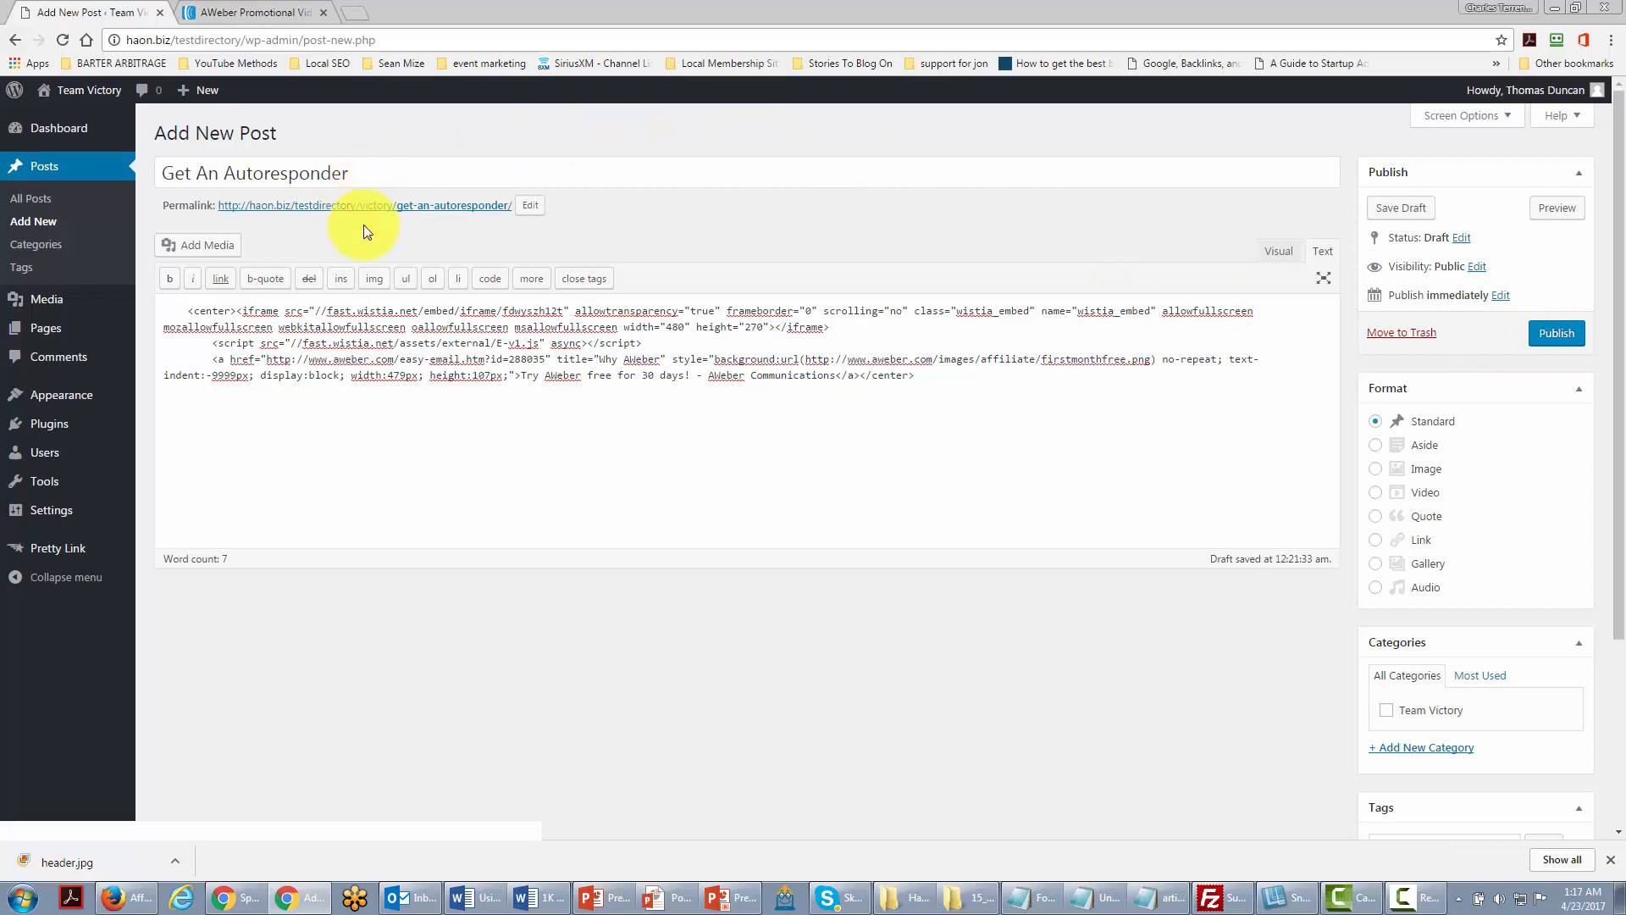
Step: Publish the post, view it live in a new tab, and test-play the embedded video
{"action": "left_click", "coordinate": [1549, 335]}
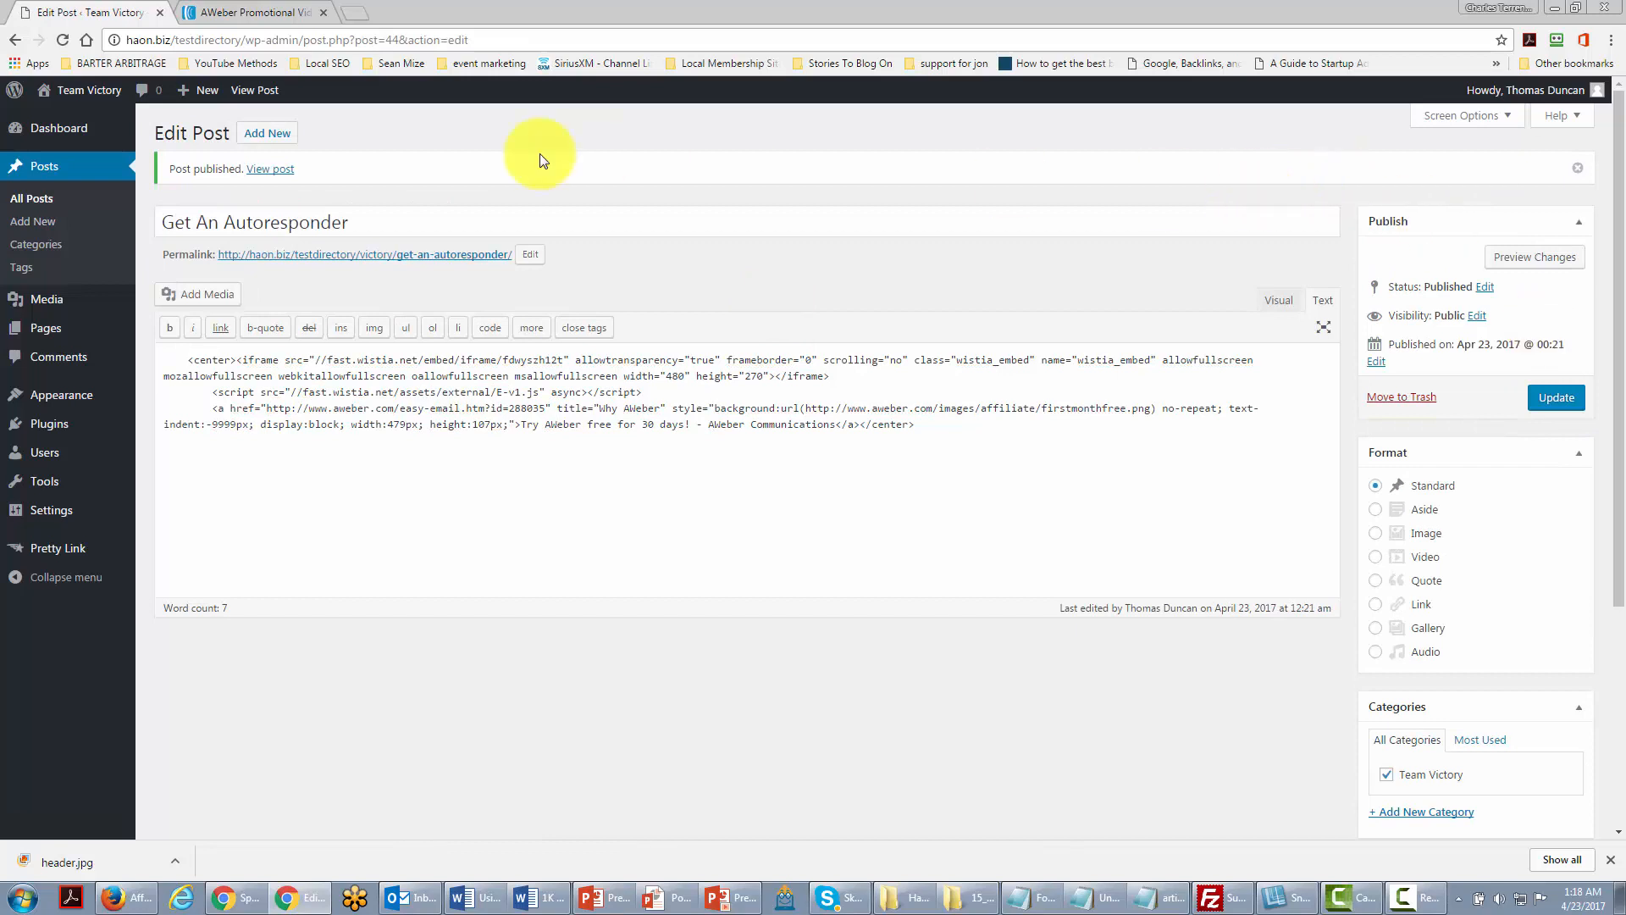
{"action": "right_click", "coordinate": [278, 176]}
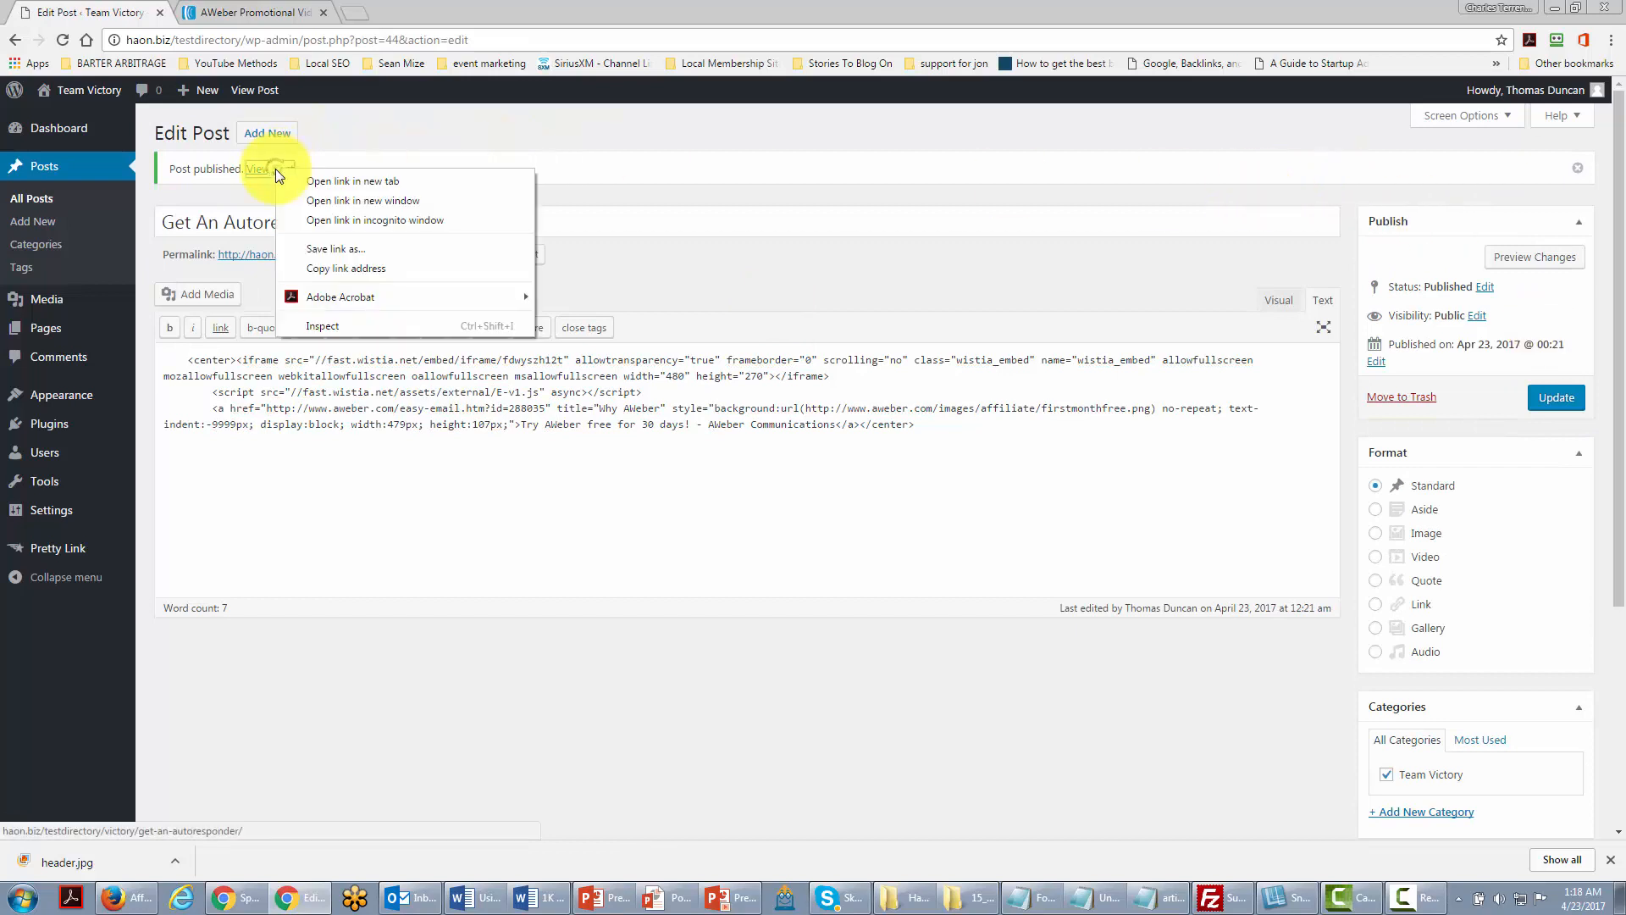
{"action": "left_click", "coordinate": [320, 182]}
{"action": "key", "text": "ctrl+Tab"}
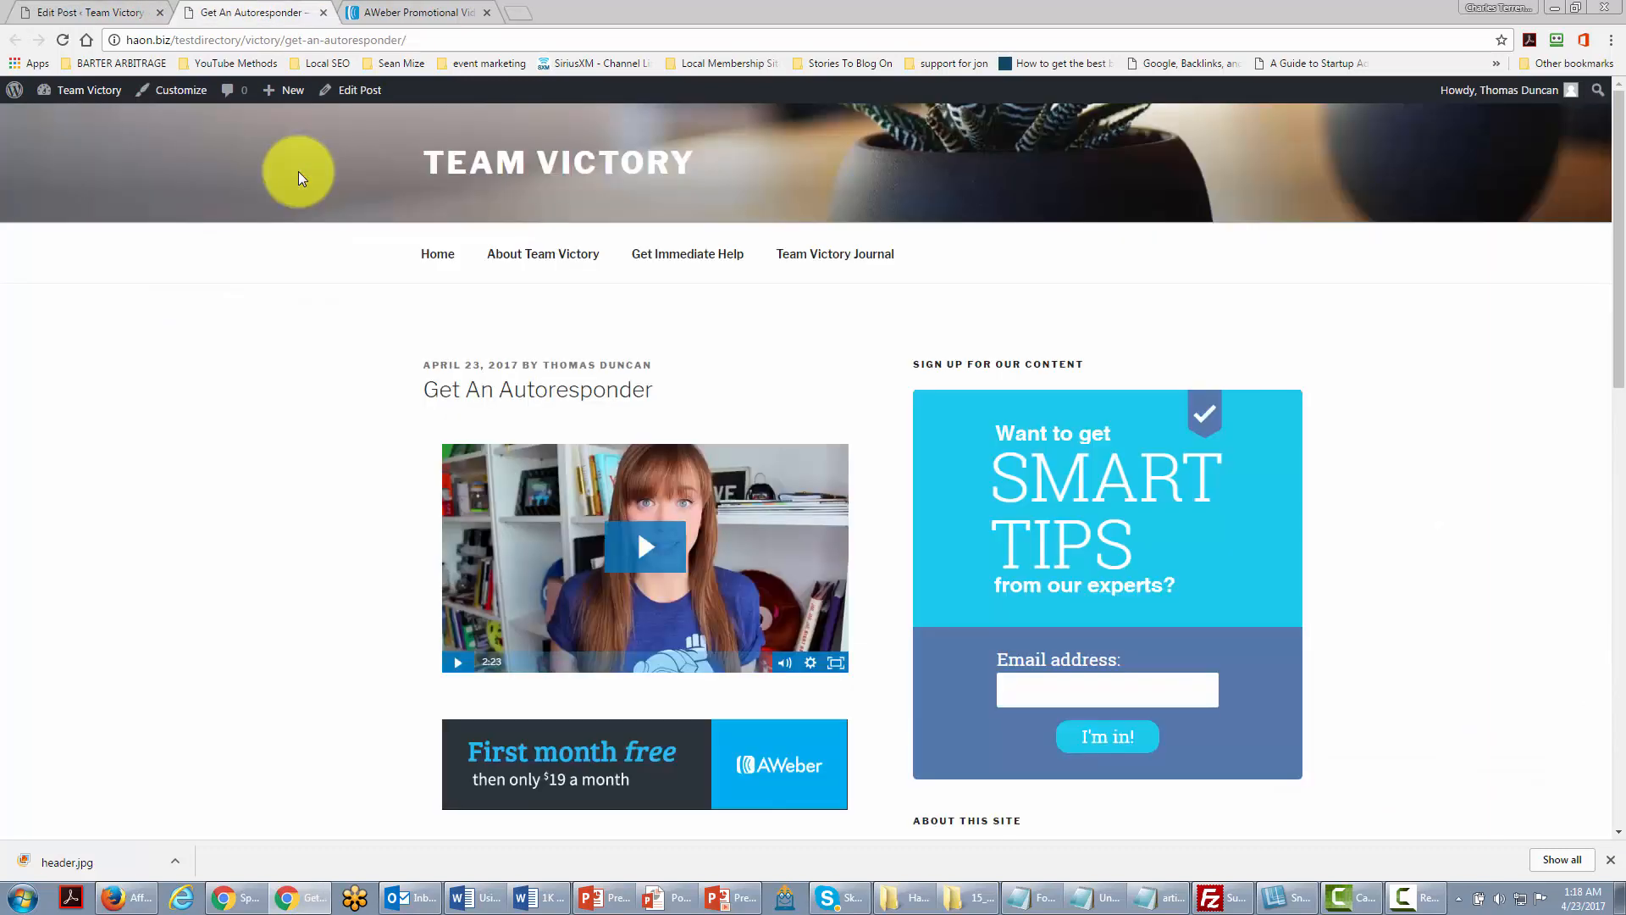
{"action": "left_click", "coordinate": [648, 549]}
{"action": "left_click", "coordinate": [458, 662]}
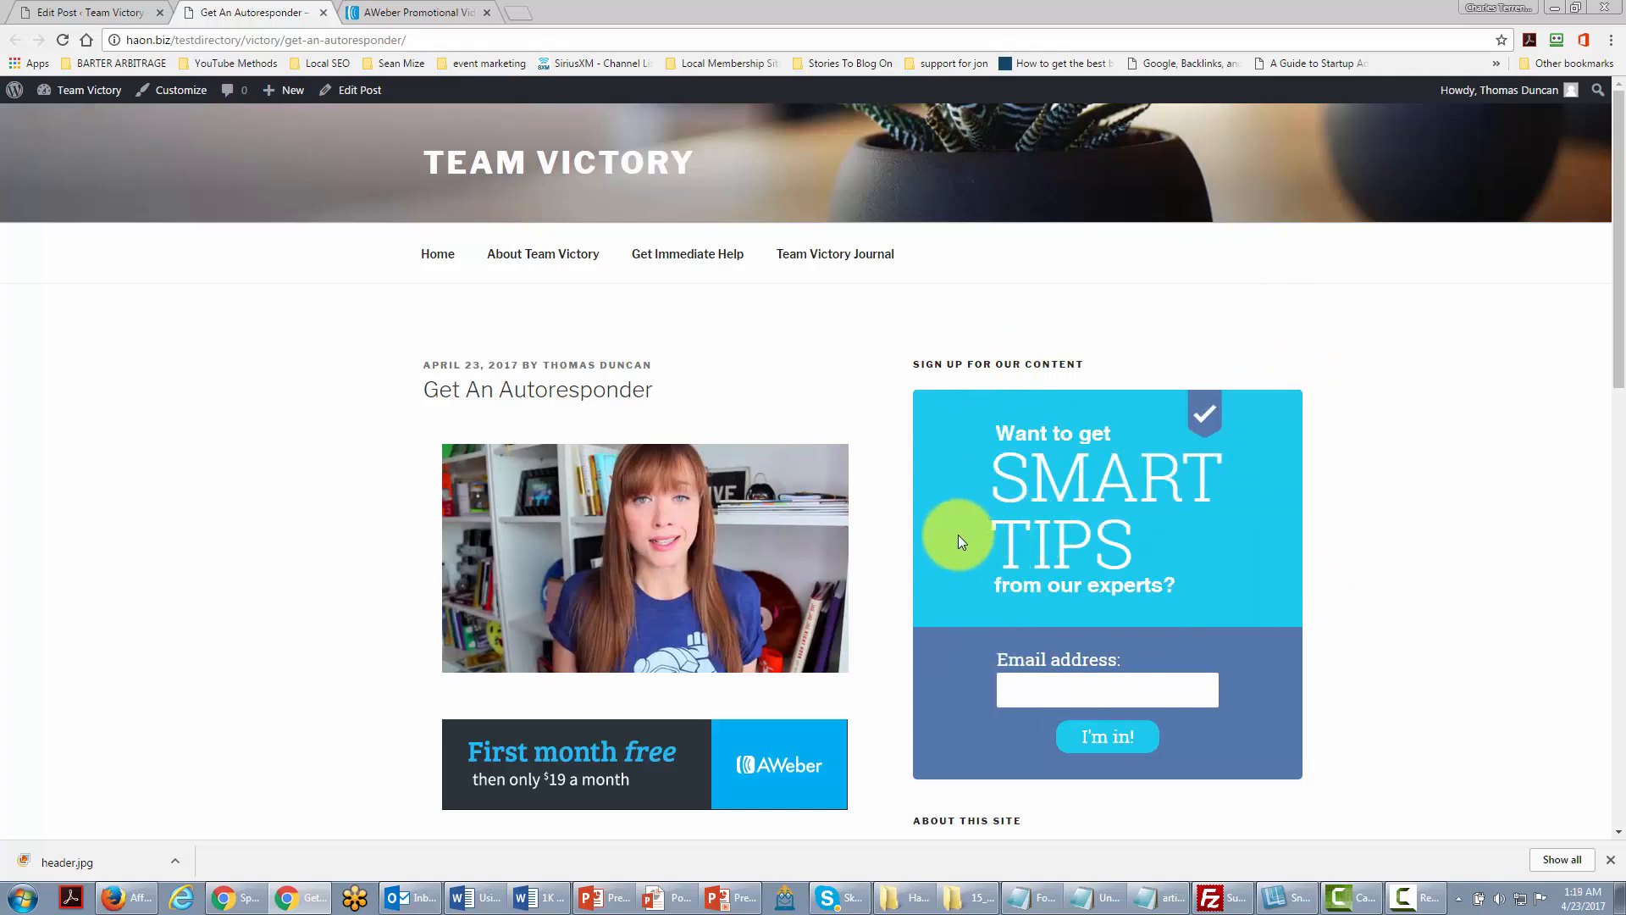
Step: Paste the AWeber embed code into a new Sidebar Text widget, then save and close it
{"action": "mouse_move", "coordinate": [83, 94]}
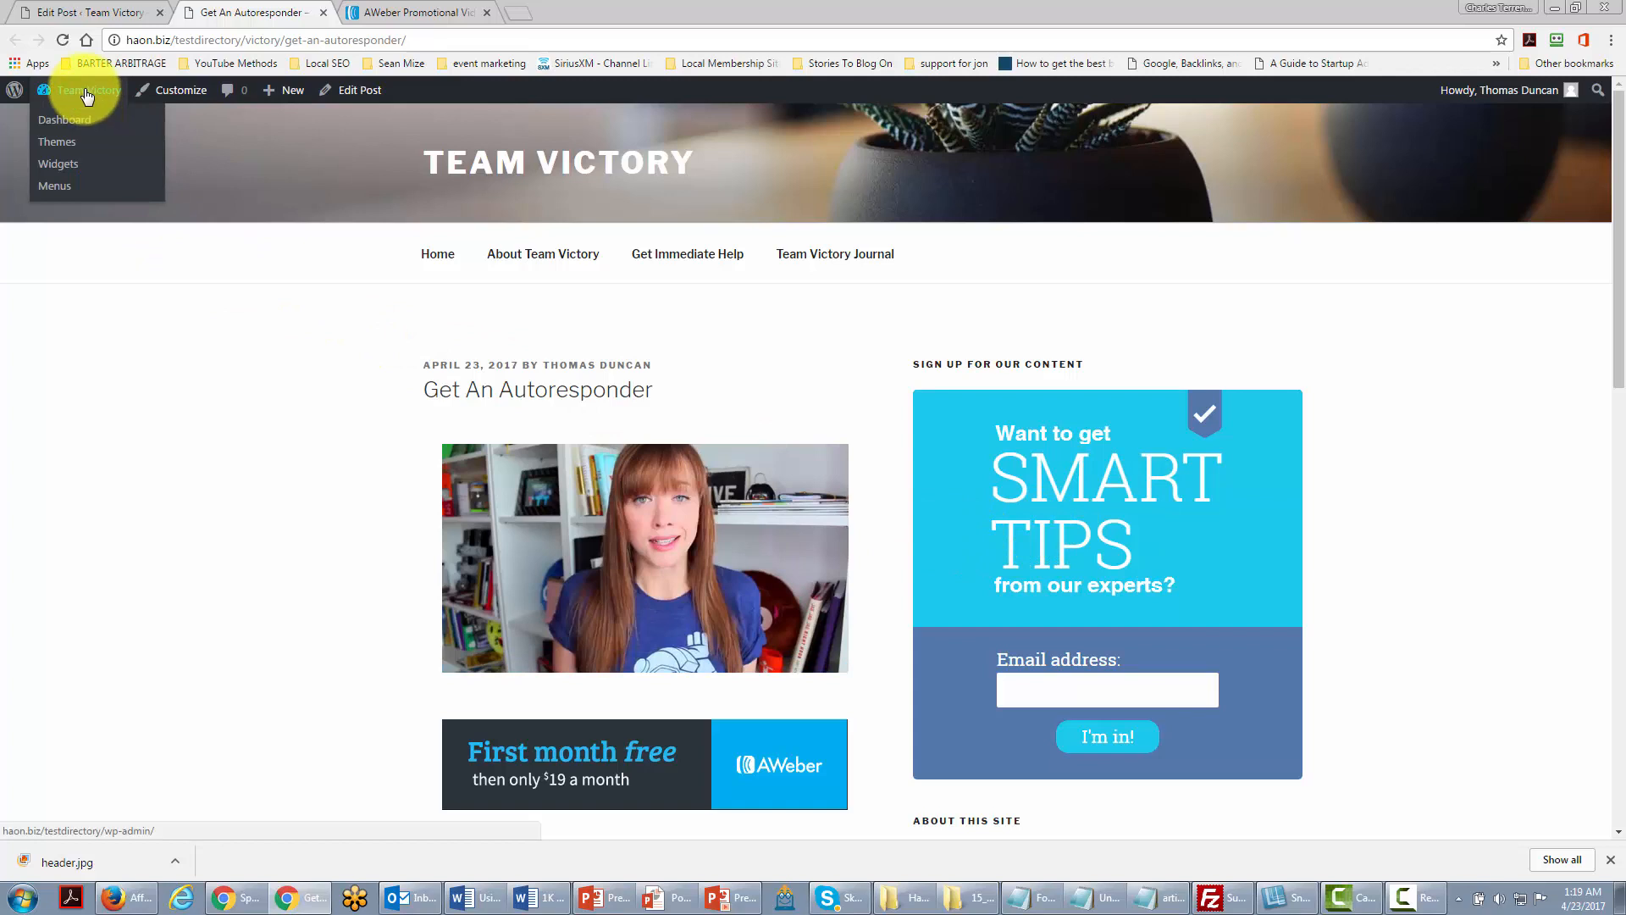
{"action": "left_click", "coordinate": [60, 167]}
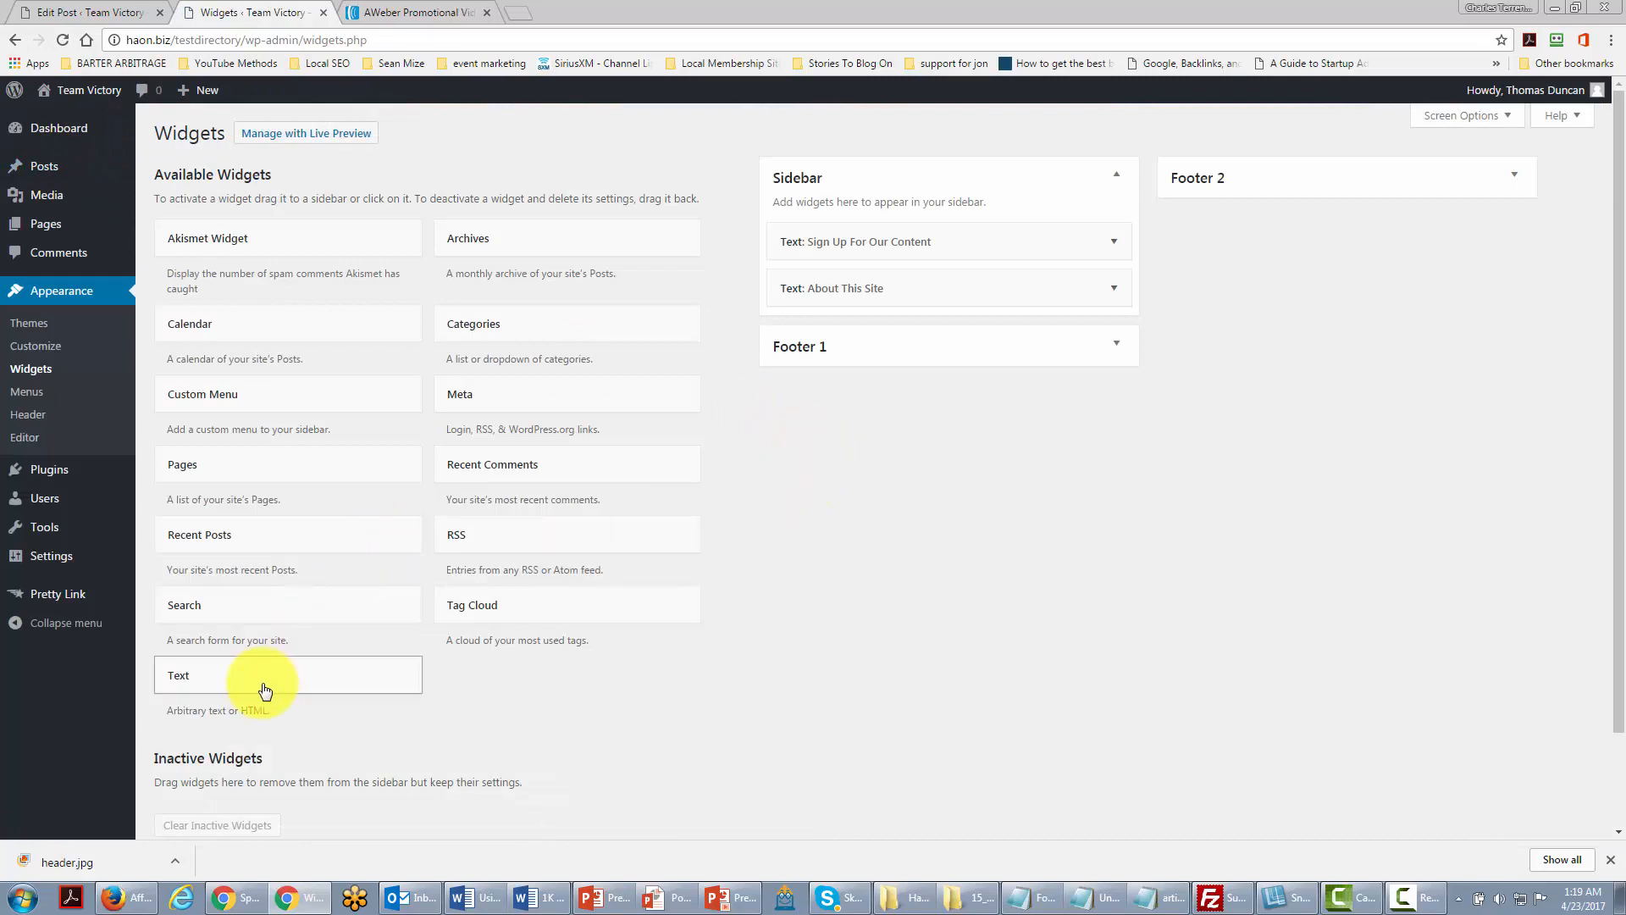
{"action": "key", "text": "alt+Left"}
{"action": "key", "text": "alt+Right"}
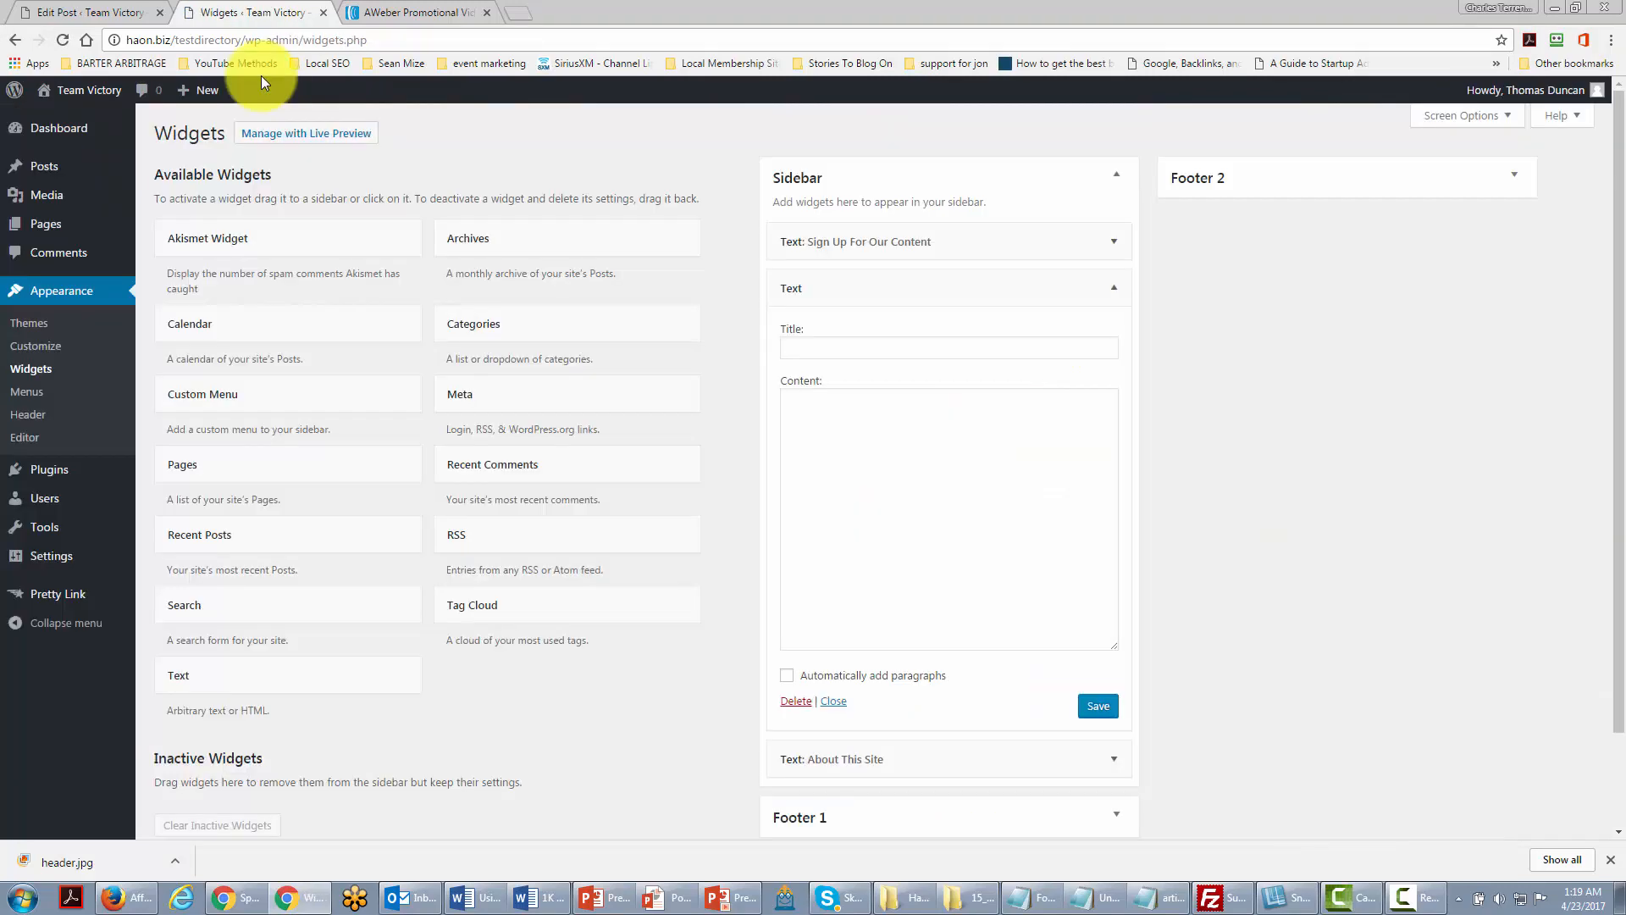
{"action": "left_click", "coordinate": [799, 410]}
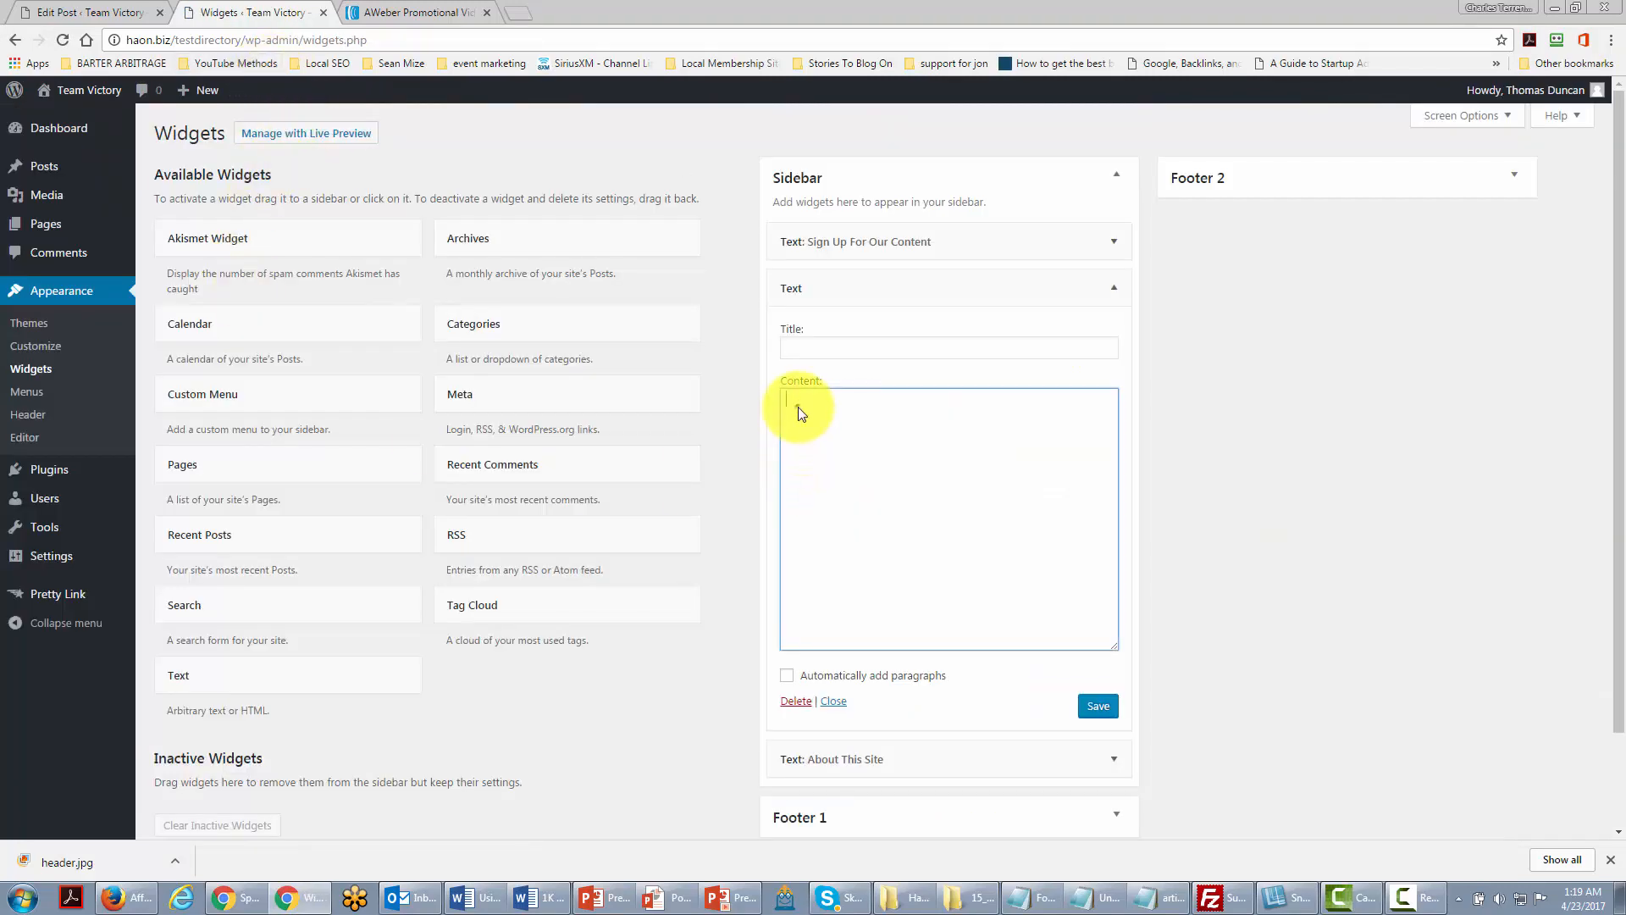
{"action": "right_click", "coordinate": [802, 413]}
{"action": "left_click", "coordinate": [840, 508]}
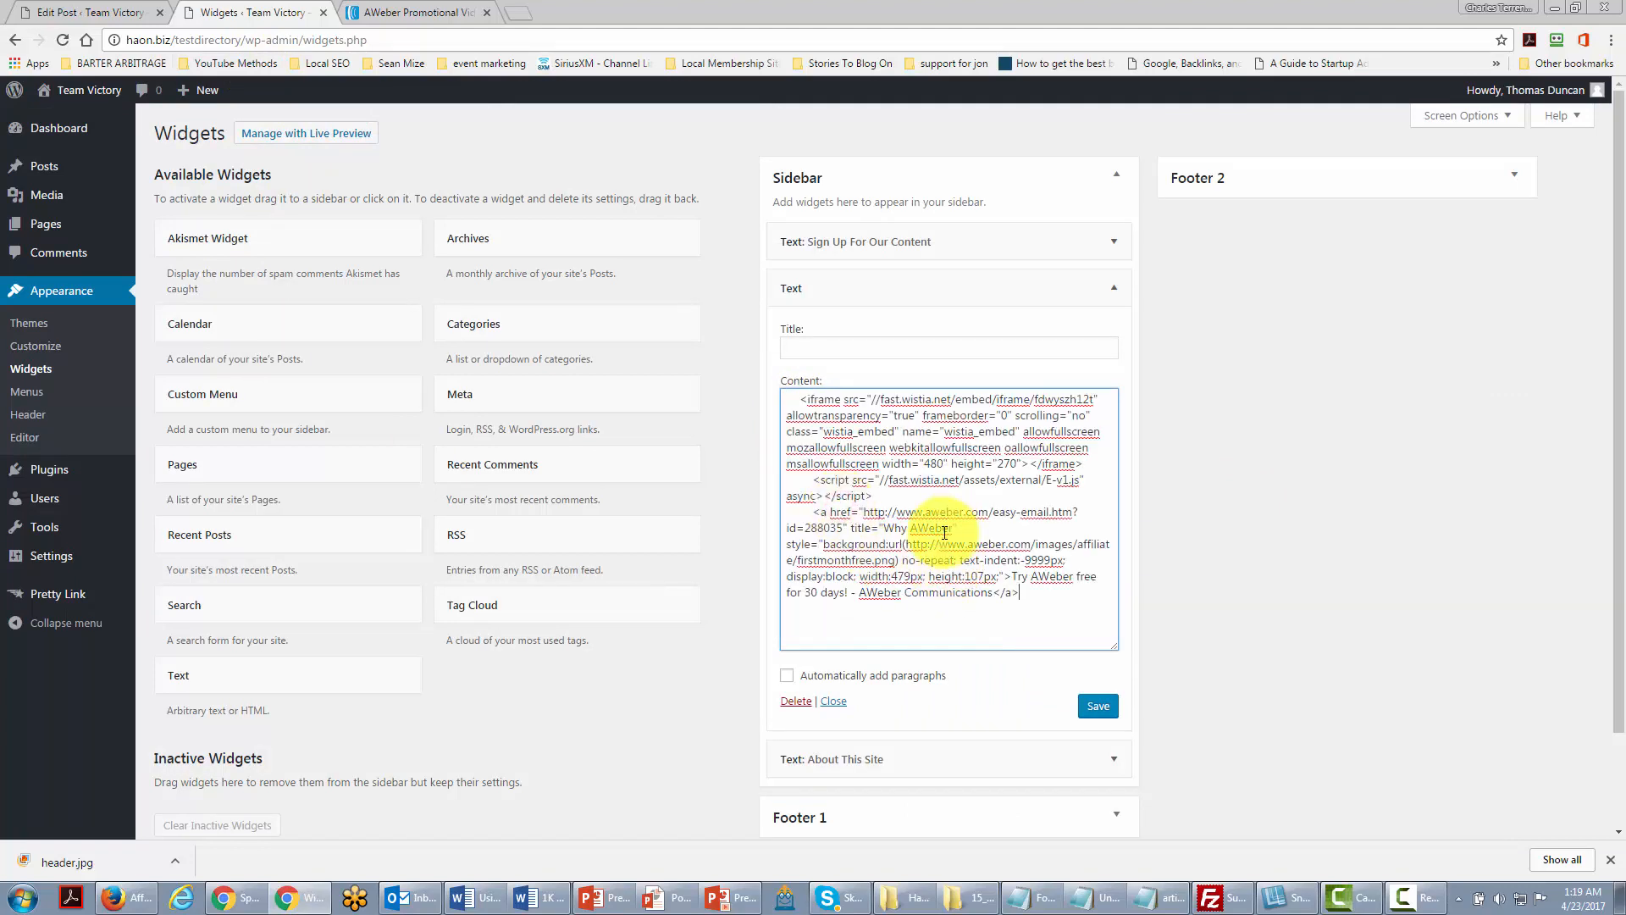
{"action": "left_click", "coordinate": [1088, 706]}
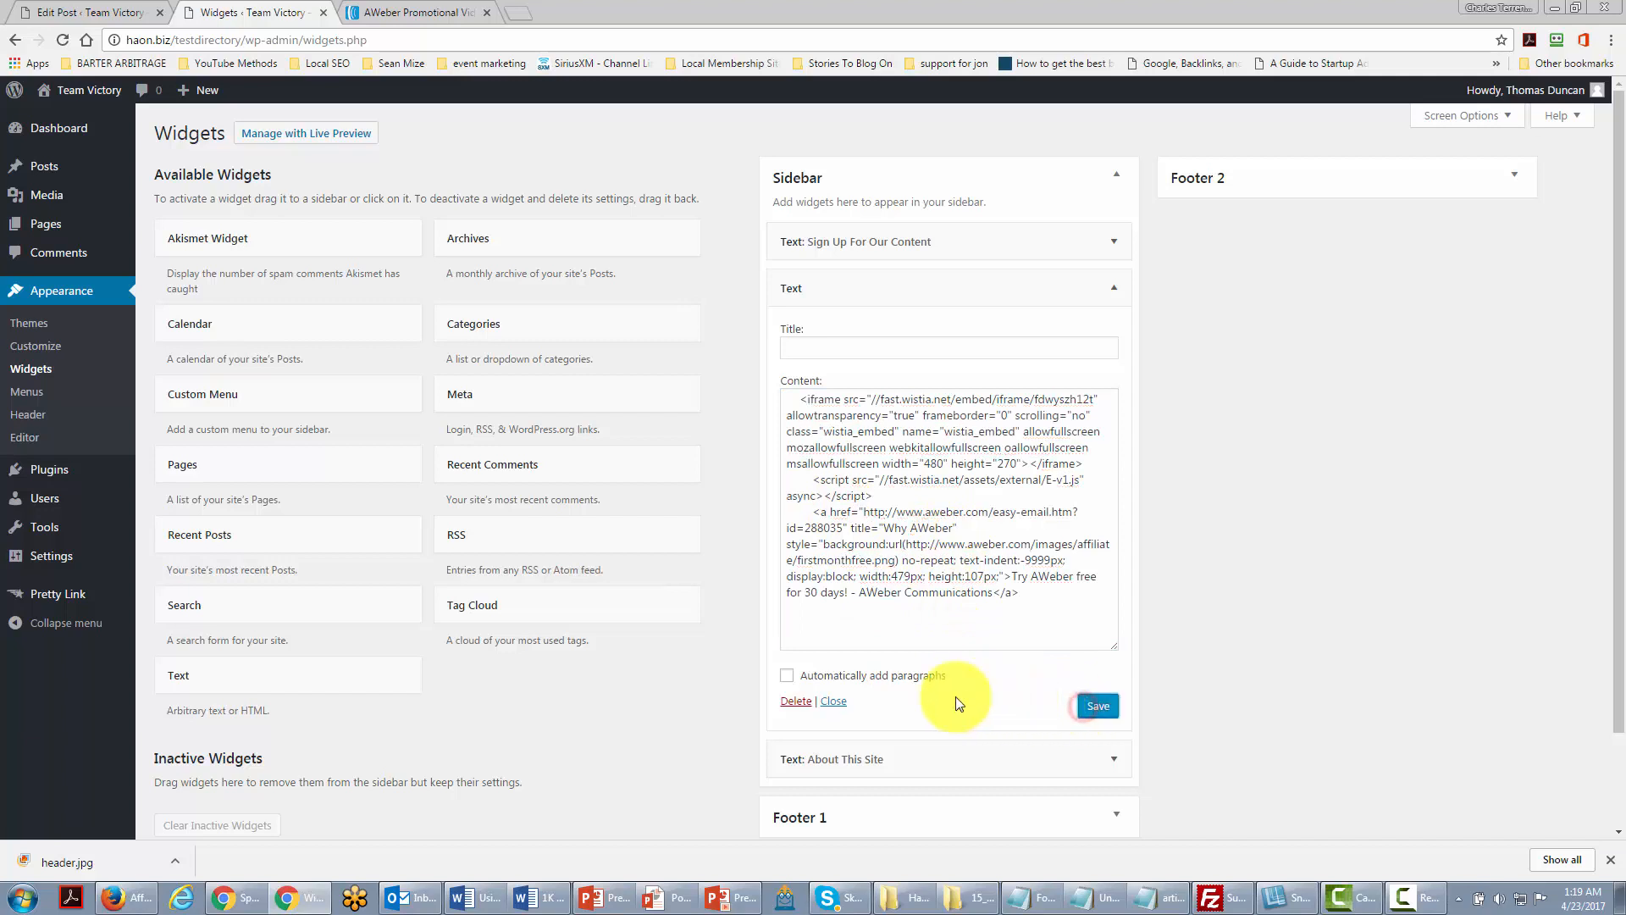
{"action": "left_click", "coordinate": [834, 701]}
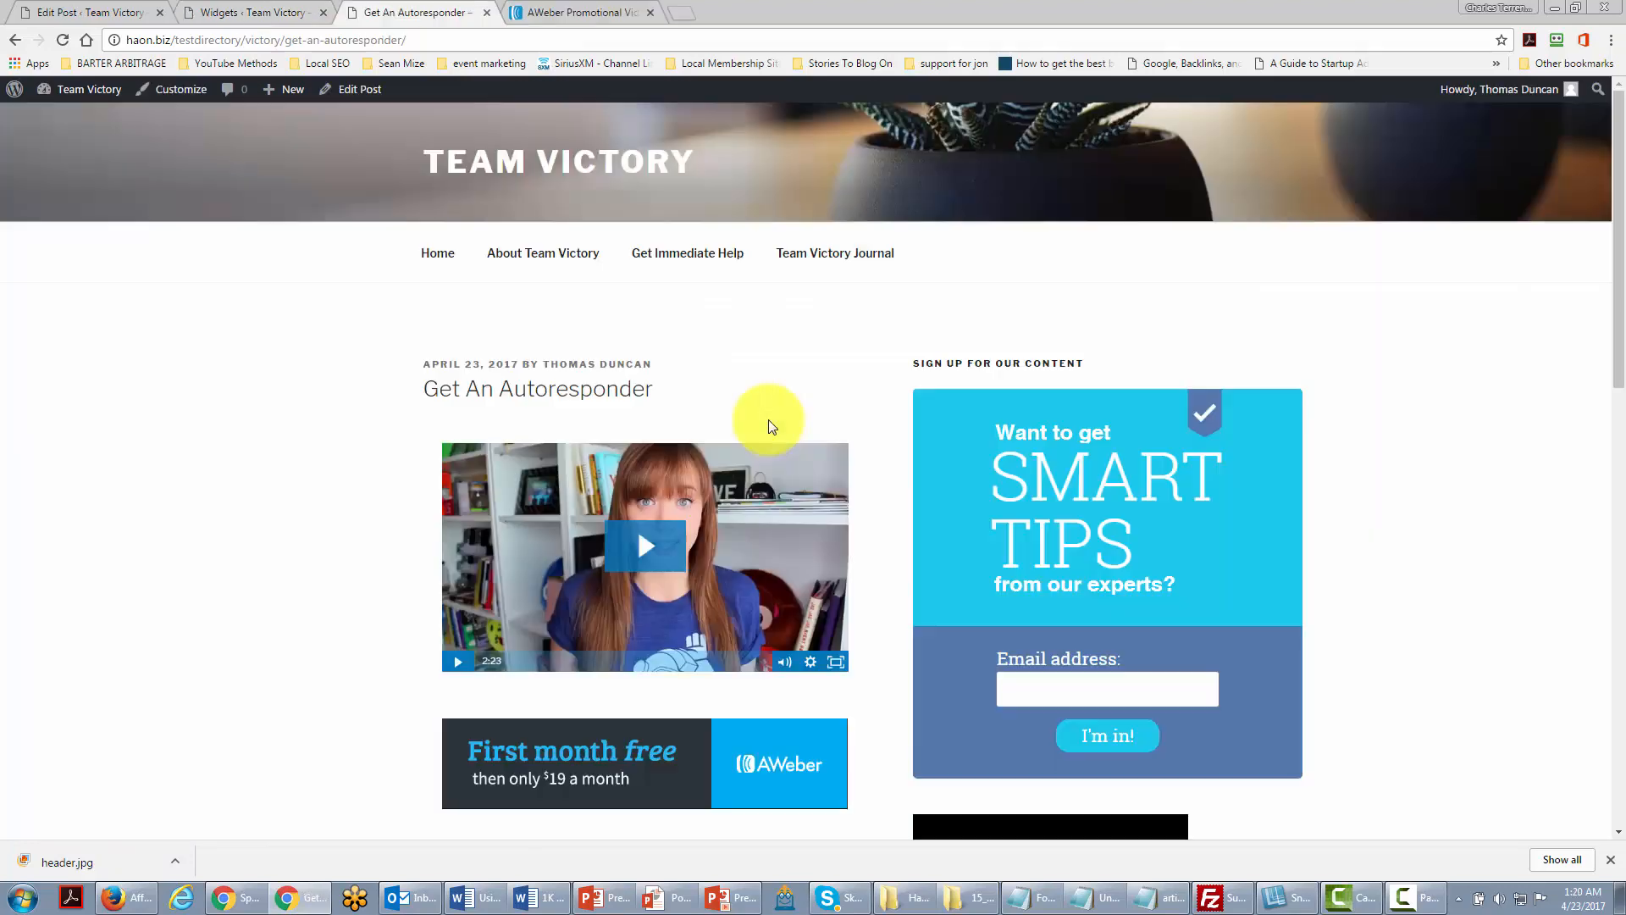
Step: Scroll the live post to check the sidebar's AWeber video and First month free banner
{"action": "scroll", "coordinate": [838, 402], "scroll_direction": "down", "scroll_amount": 6}
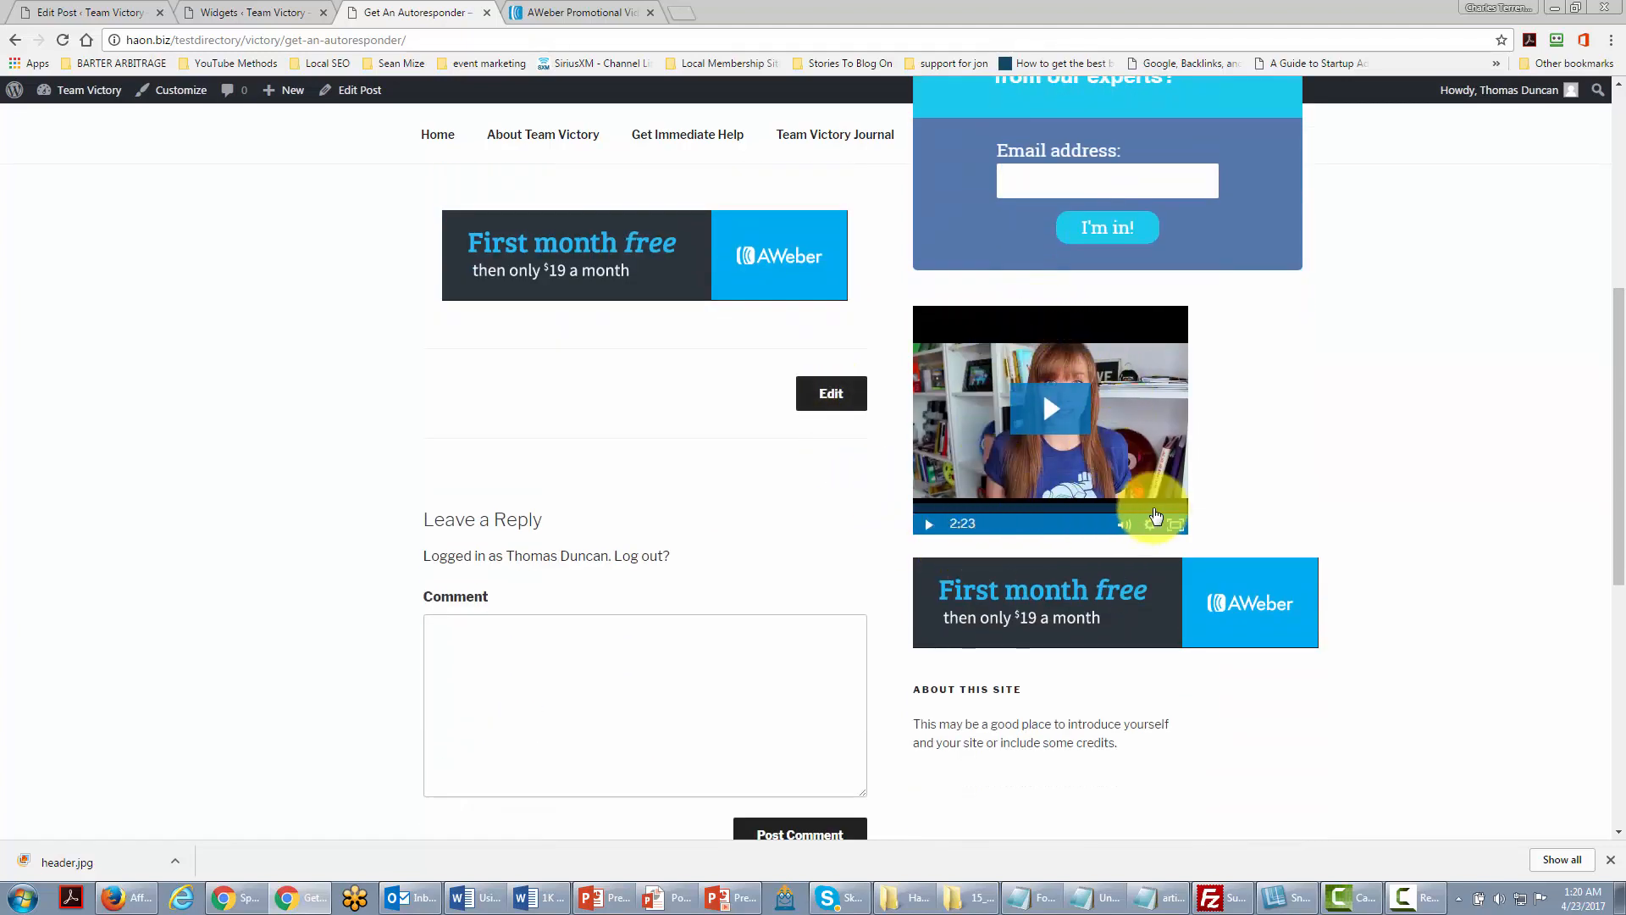
{"action": "scroll", "coordinate": [979, 529], "scroll_direction": "up", "scroll_amount": 3}
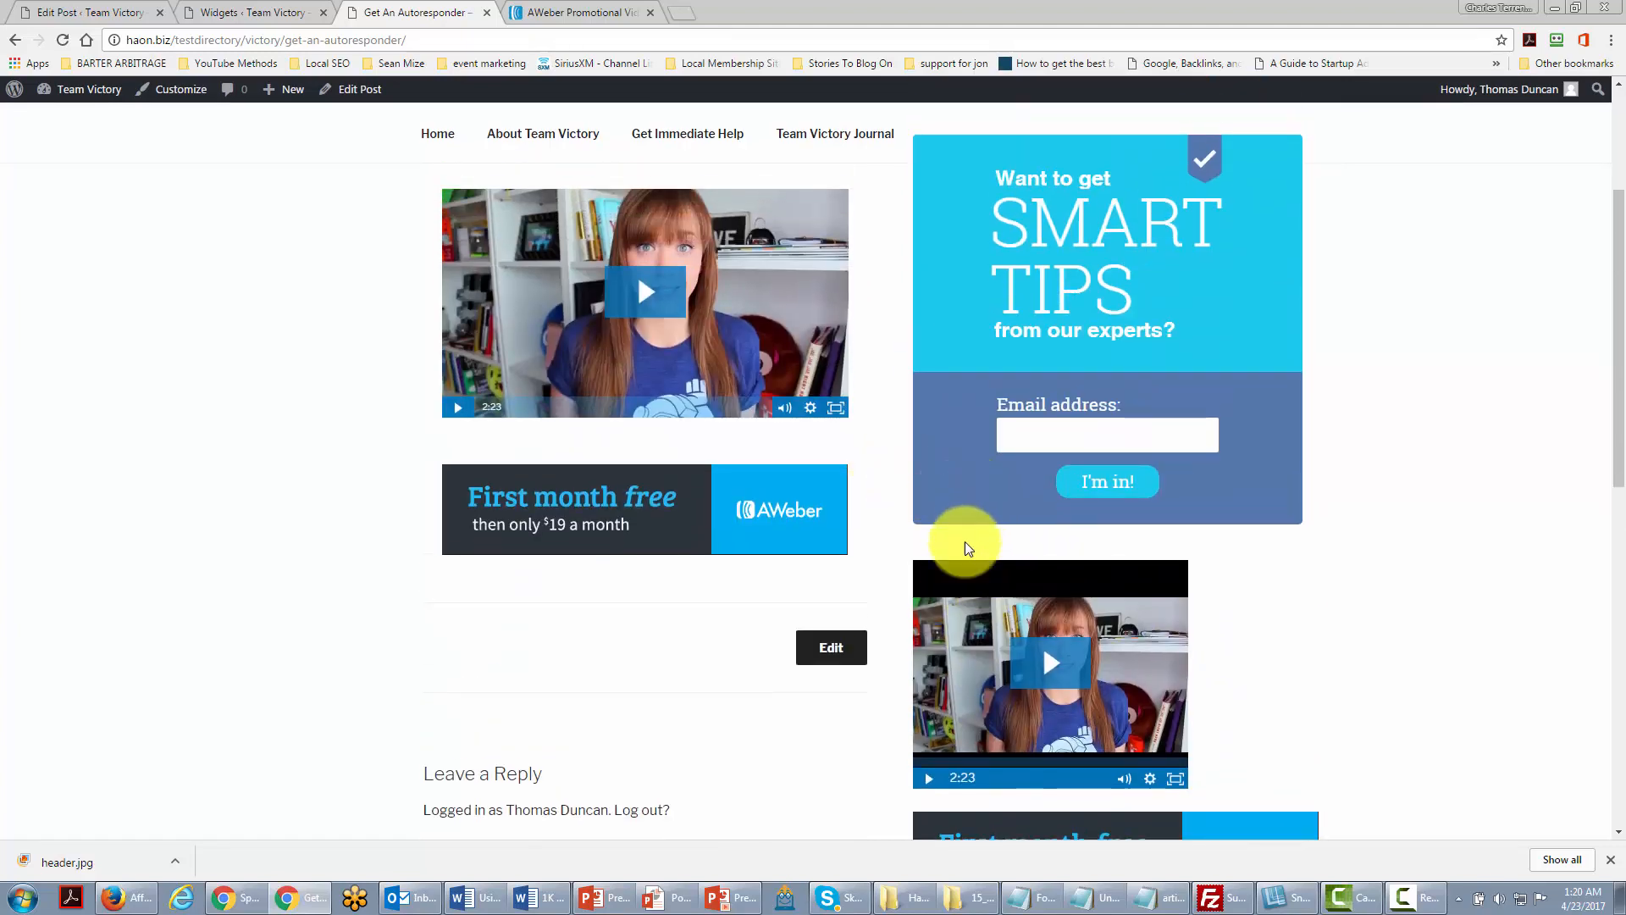
{"action": "scroll", "coordinate": [964, 541], "scroll_direction": "down", "scroll_amount": 2}
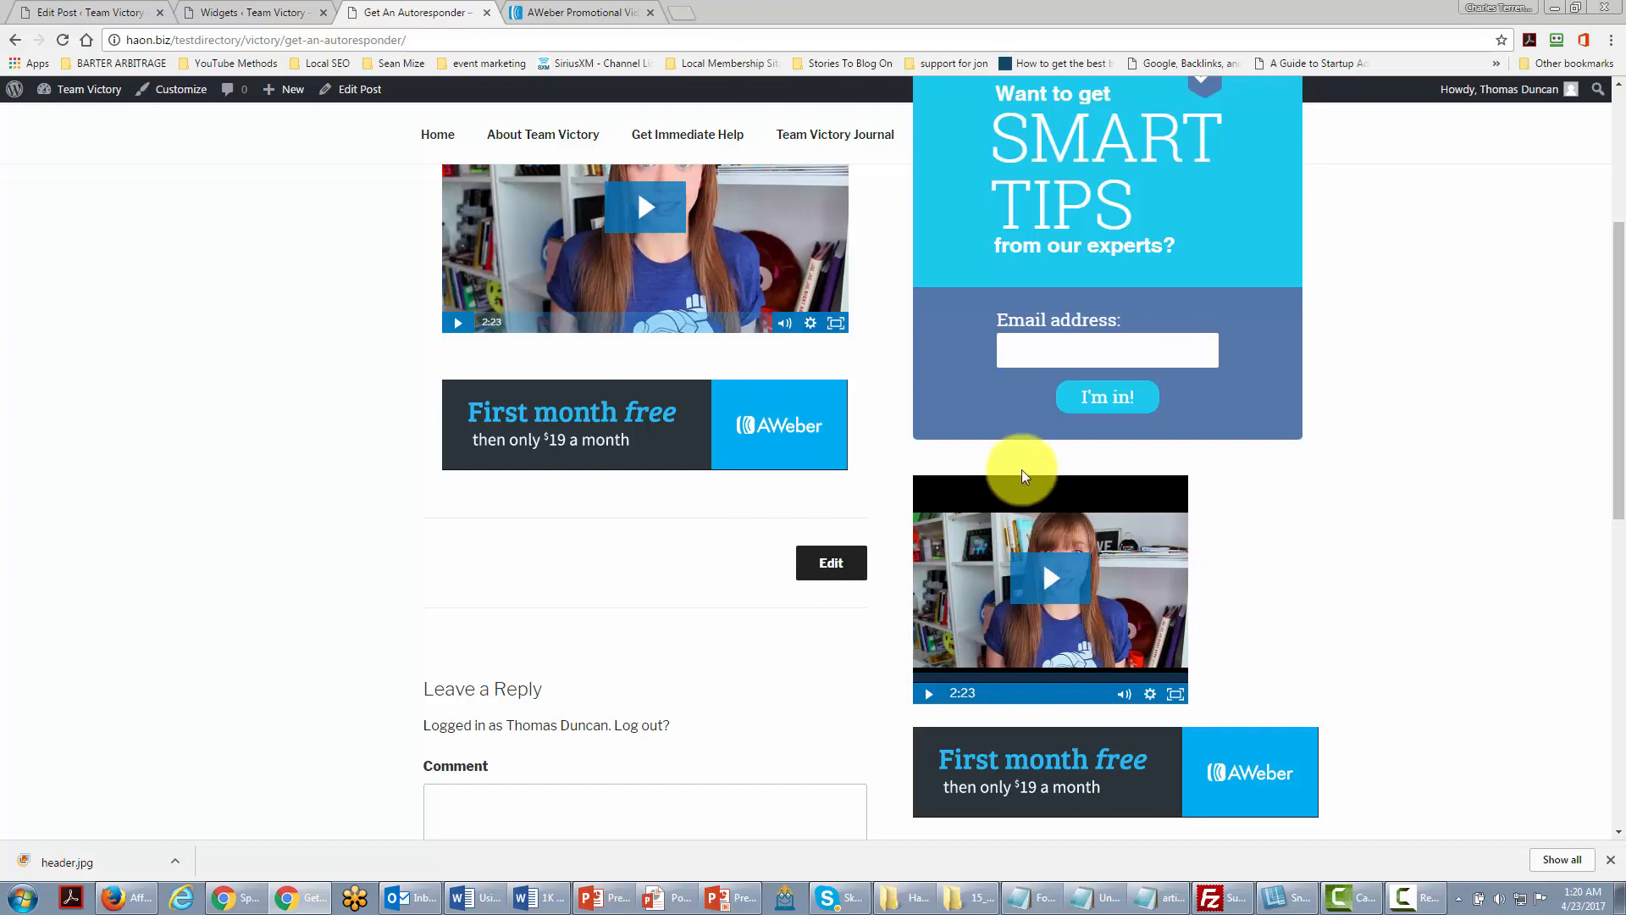
{"action": "scroll", "coordinate": [1101, 643], "scroll_direction": "up", "scroll_amount": 2}
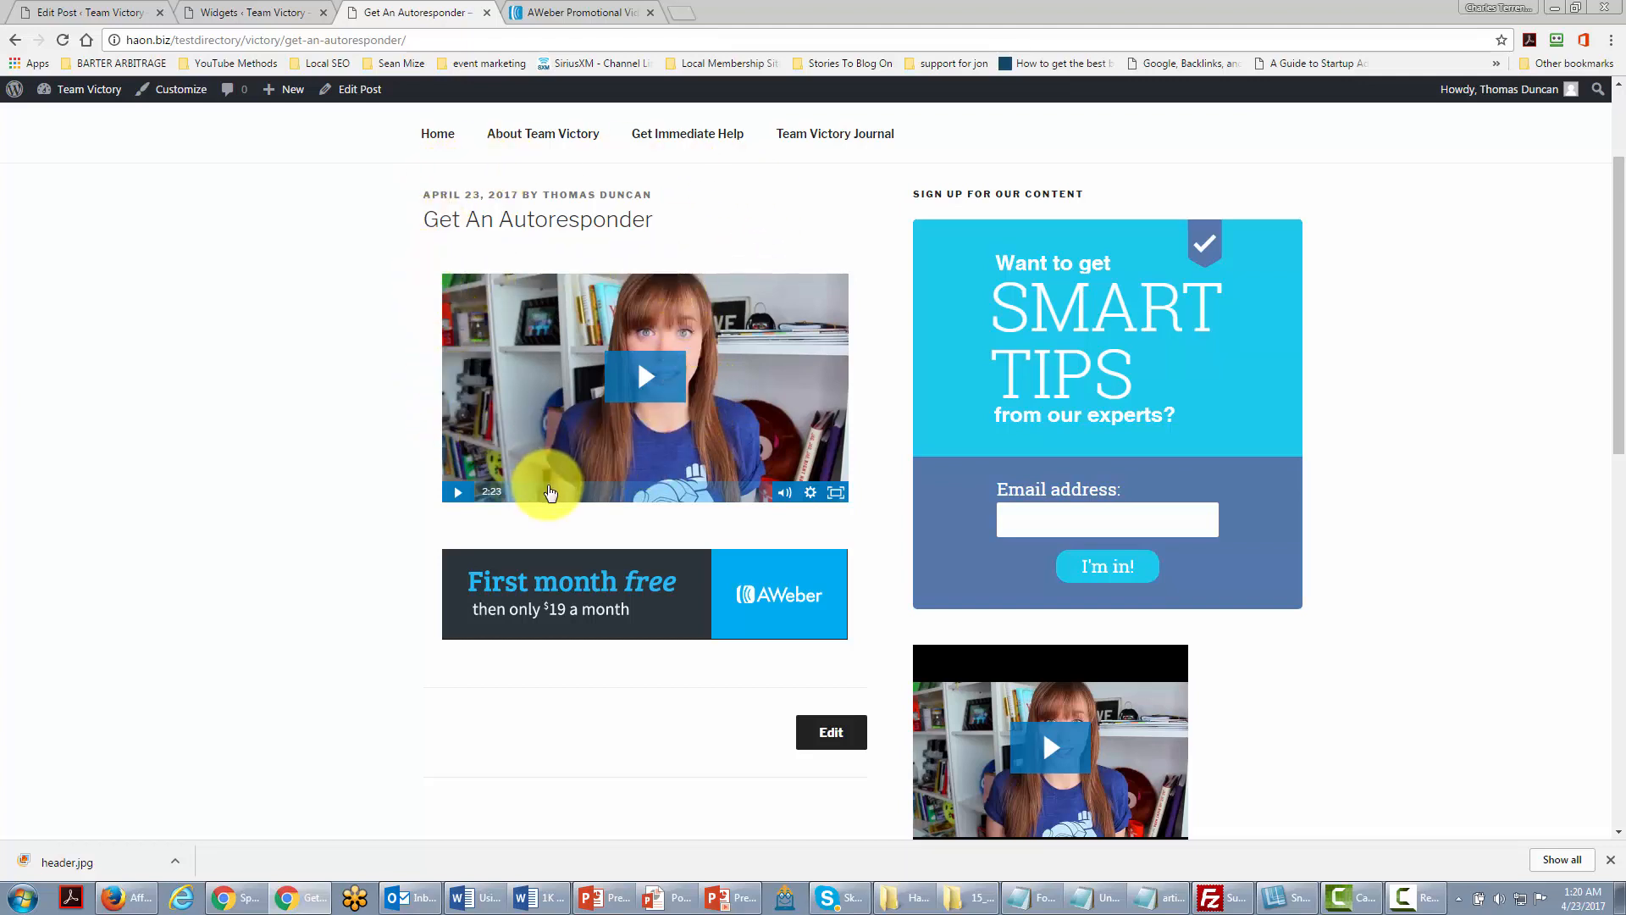
{"action": "scroll", "coordinate": [942, 554], "scroll_direction": "down", "scroll_amount": 2}
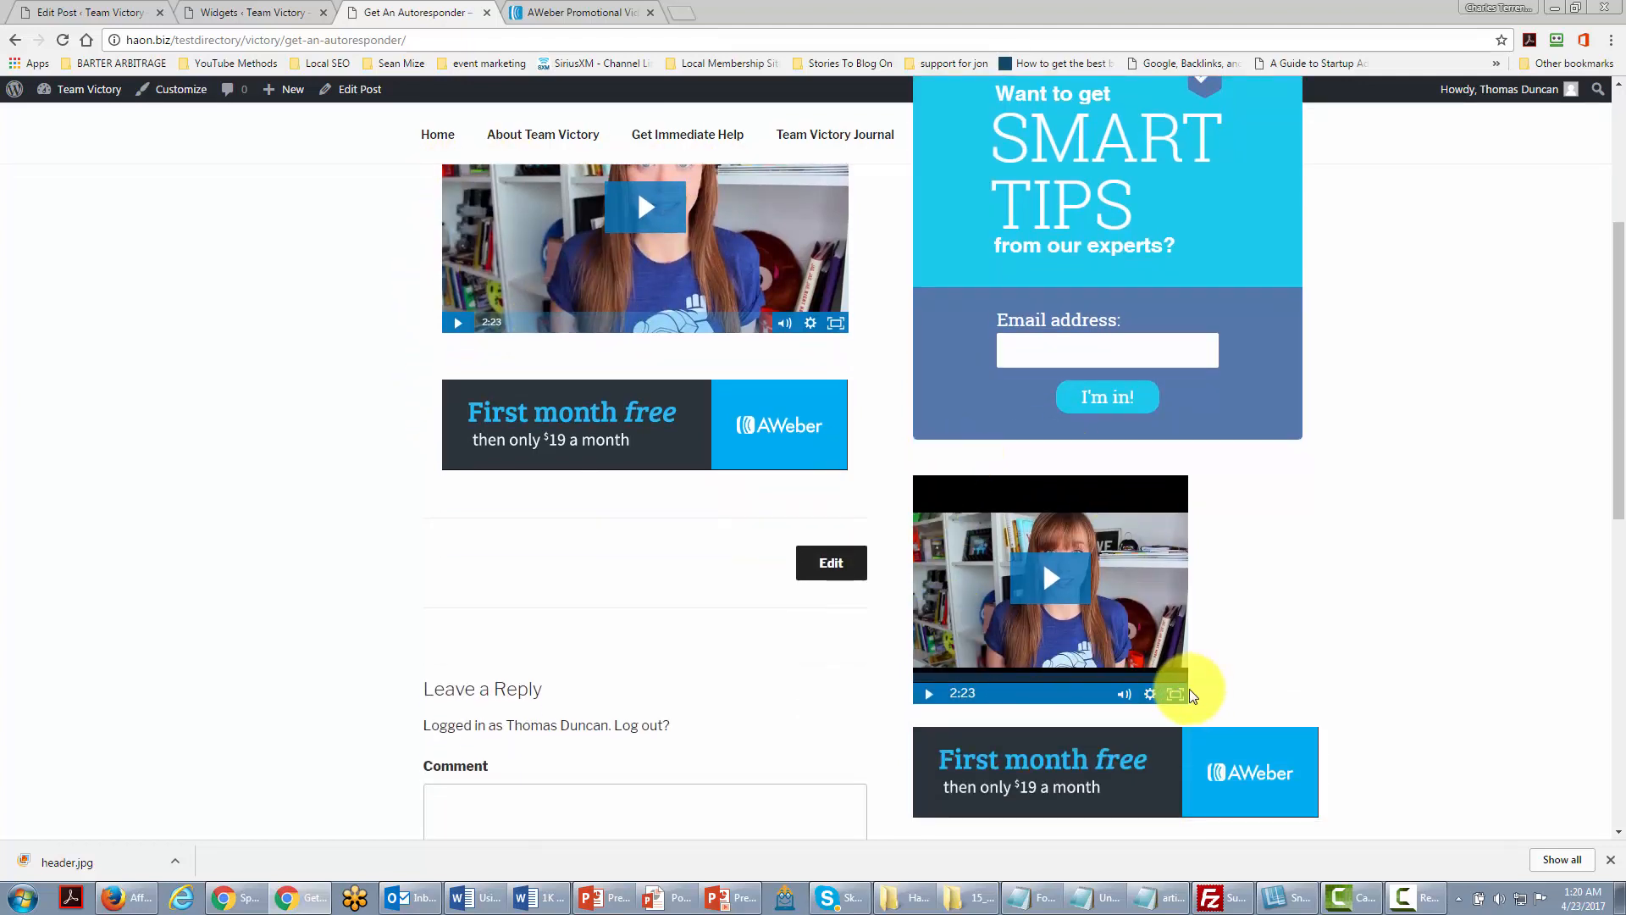
{"action": "scroll", "coordinate": [1186, 682], "scroll_direction": "up", "scroll_amount": 1}
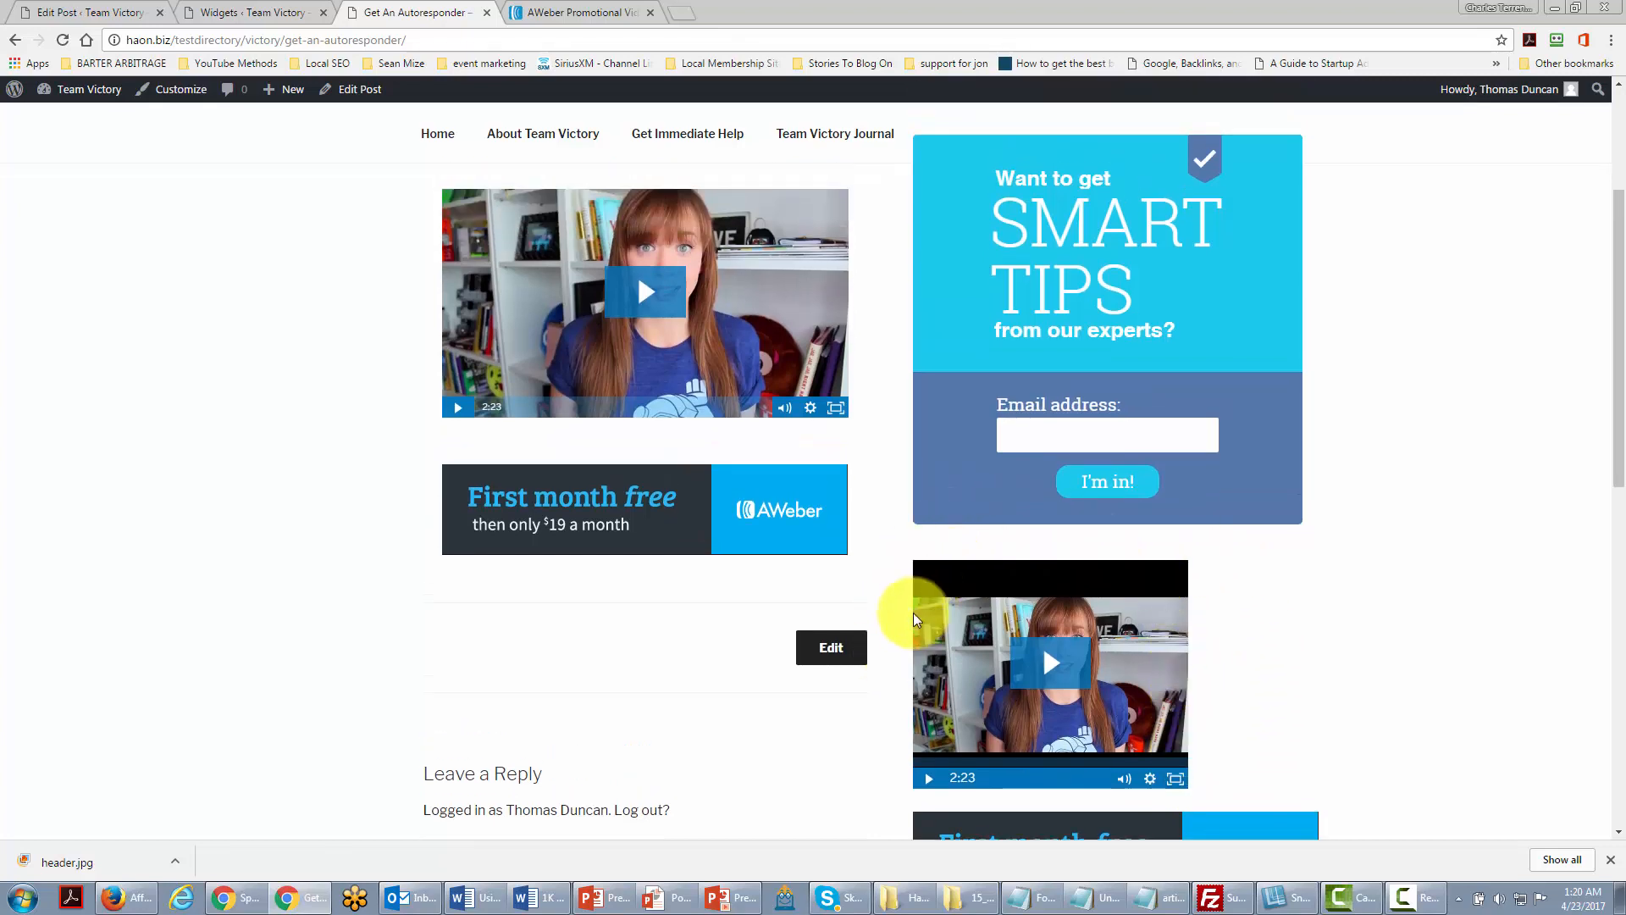
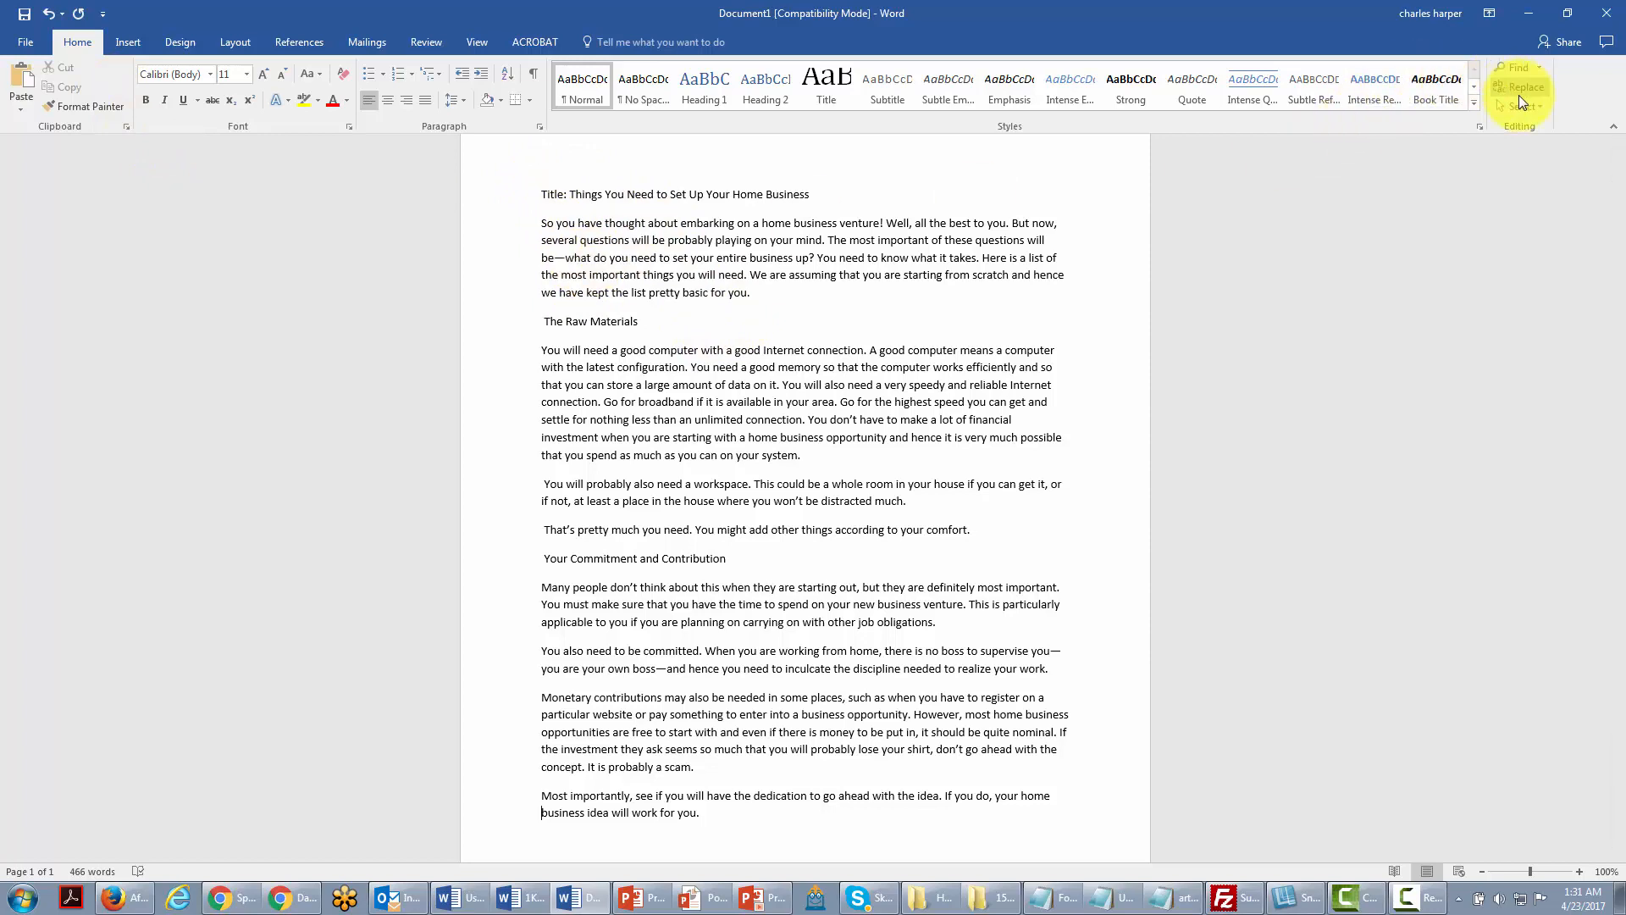
Step: Select the whole home-business article in Word using Select > Select All
{"action": "left_click", "coordinate": [1518, 106]}
{"action": "left_click", "coordinate": [1394, 129]}
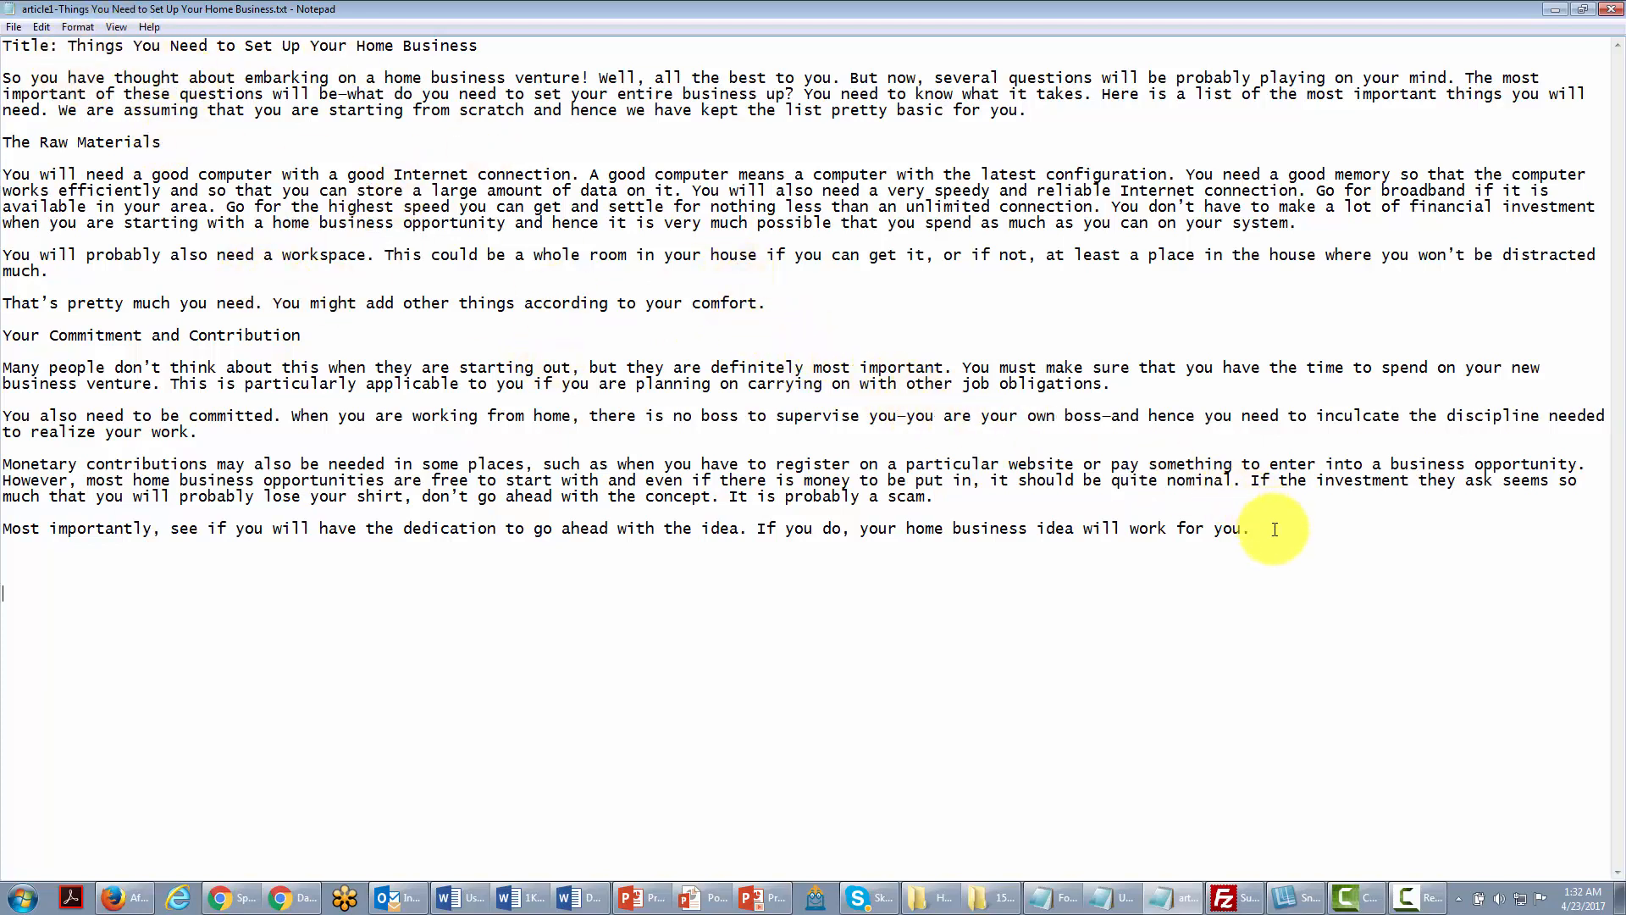
Step: Copy the entire article text from Notepad and switch to the WordPress dashboard in Chrome
{"action": "left_click_drag", "start_coordinate": [1273, 533], "coordinate": [741, 398]}
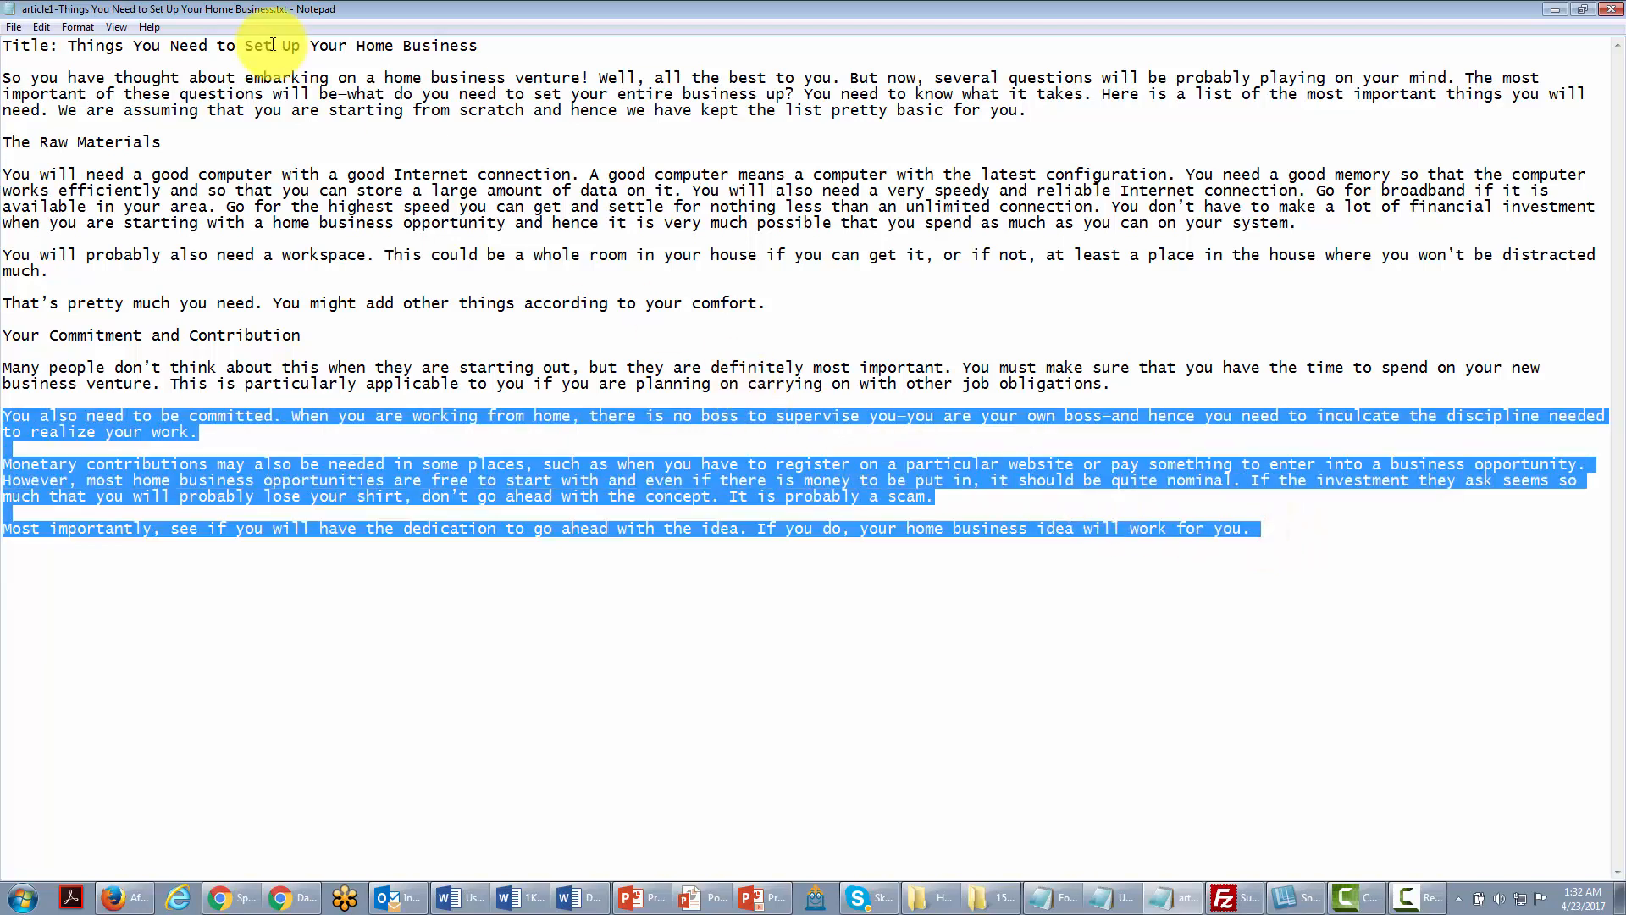
{"action": "left_click", "coordinate": [52, 28]}
{"action": "key", "text": "ctrl+a"}
{"action": "right_click", "coordinate": [297, 179]}
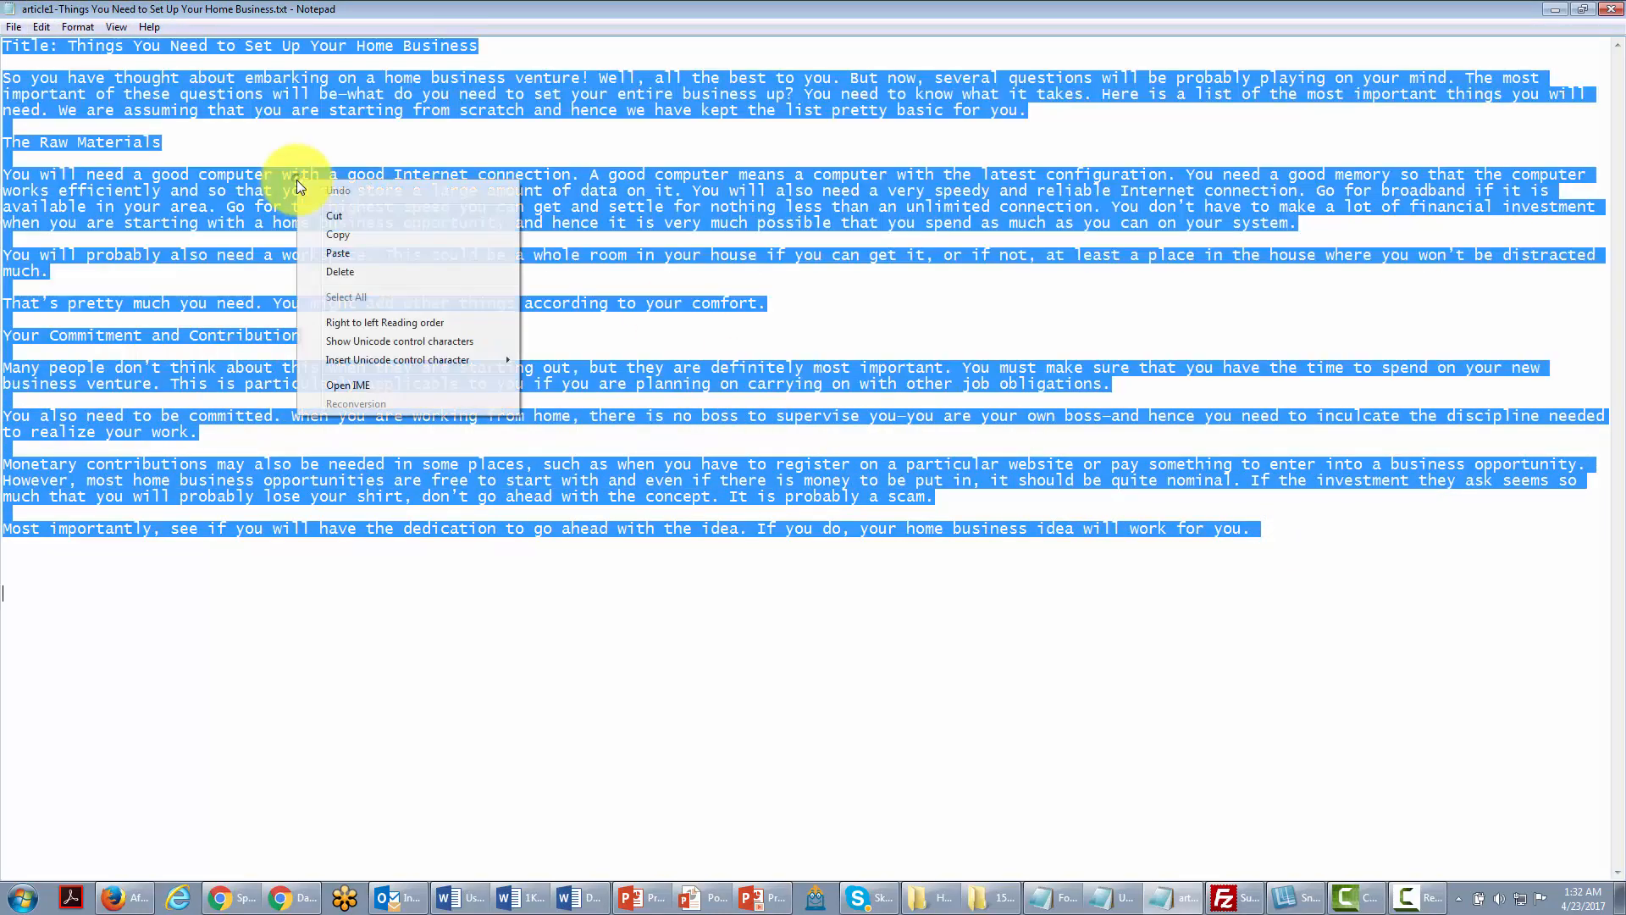
{"action": "left_click", "coordinate": [336, 227]}
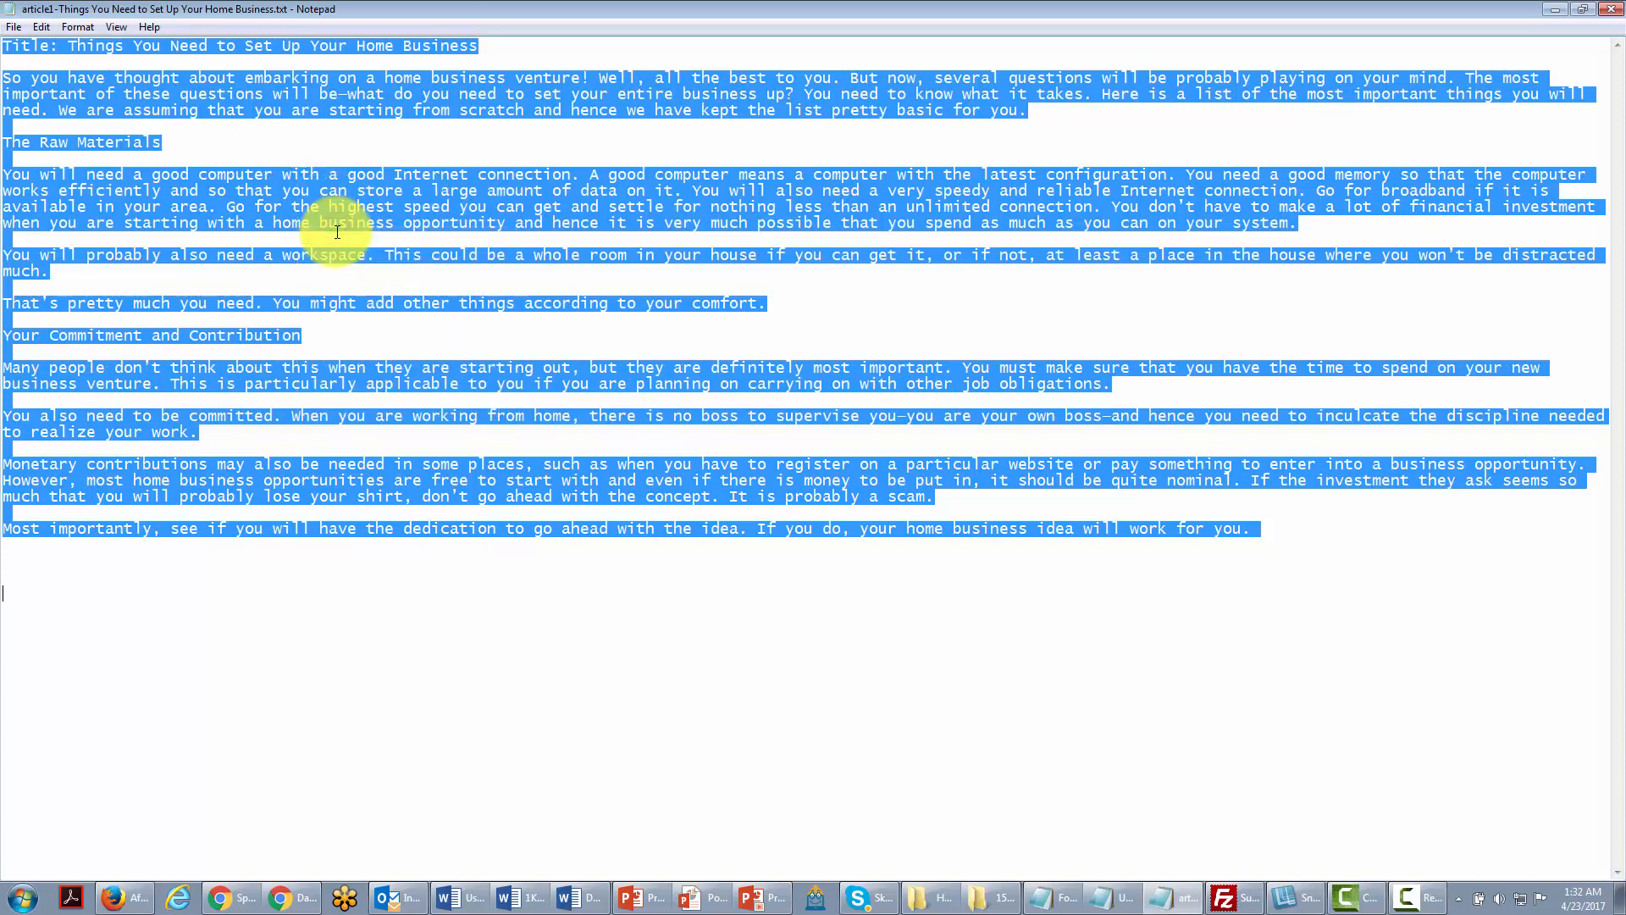
{"action": "key", "text": "alt+Tab"}
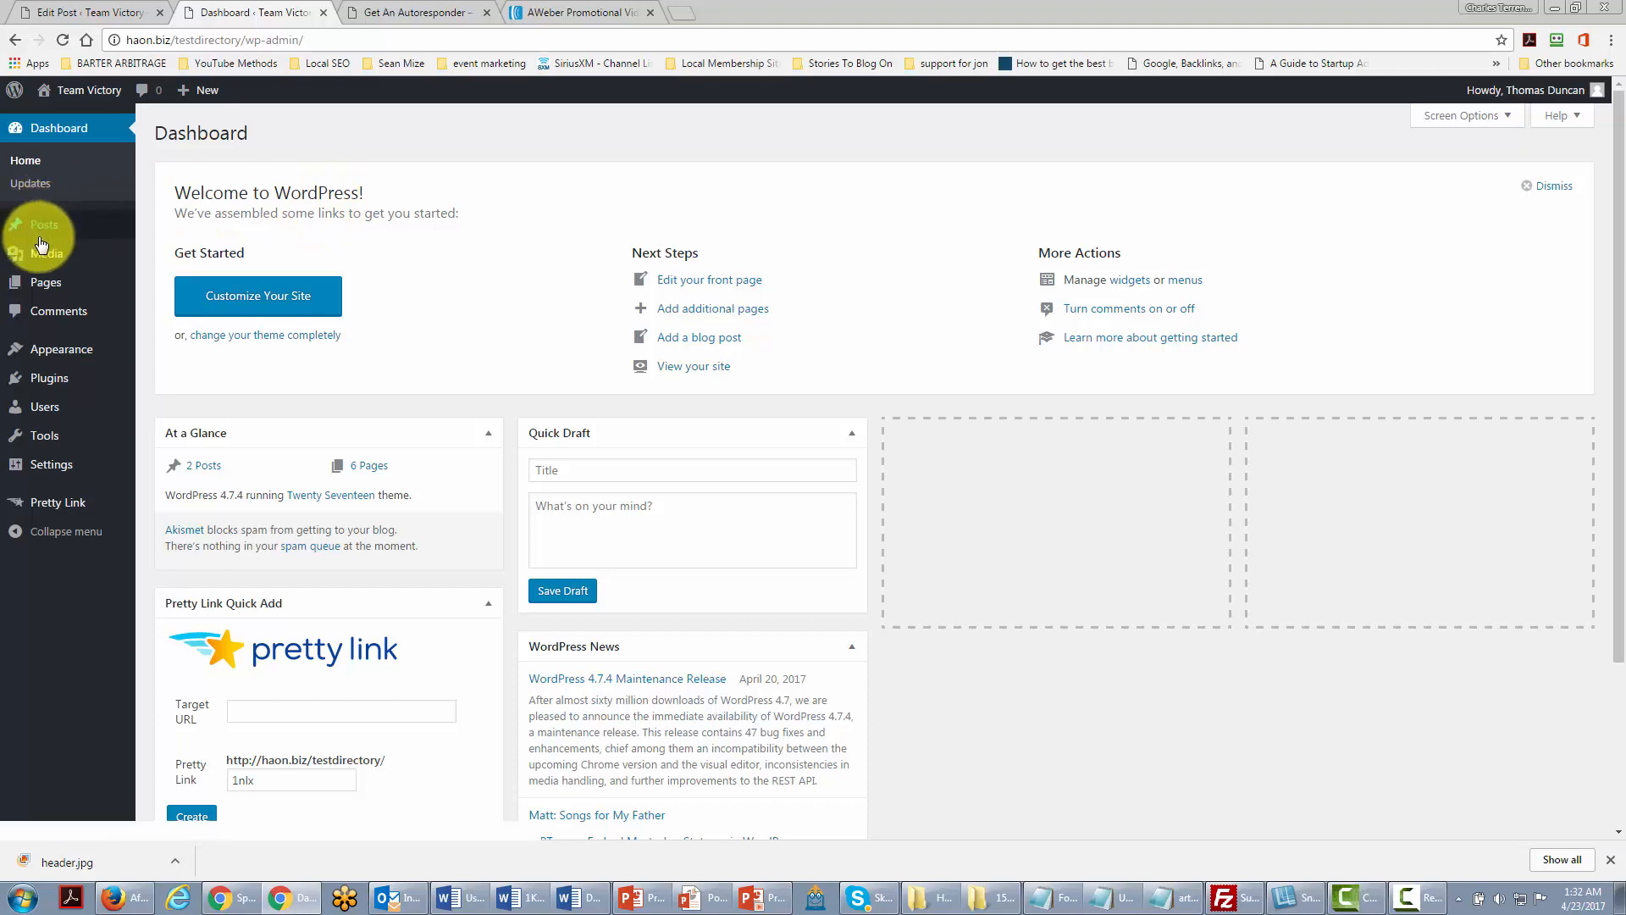
Step: Create a new post from Posts > Add New and place the caret in its body
{"action": "mouse_move", "coordinate": [45, 230]}
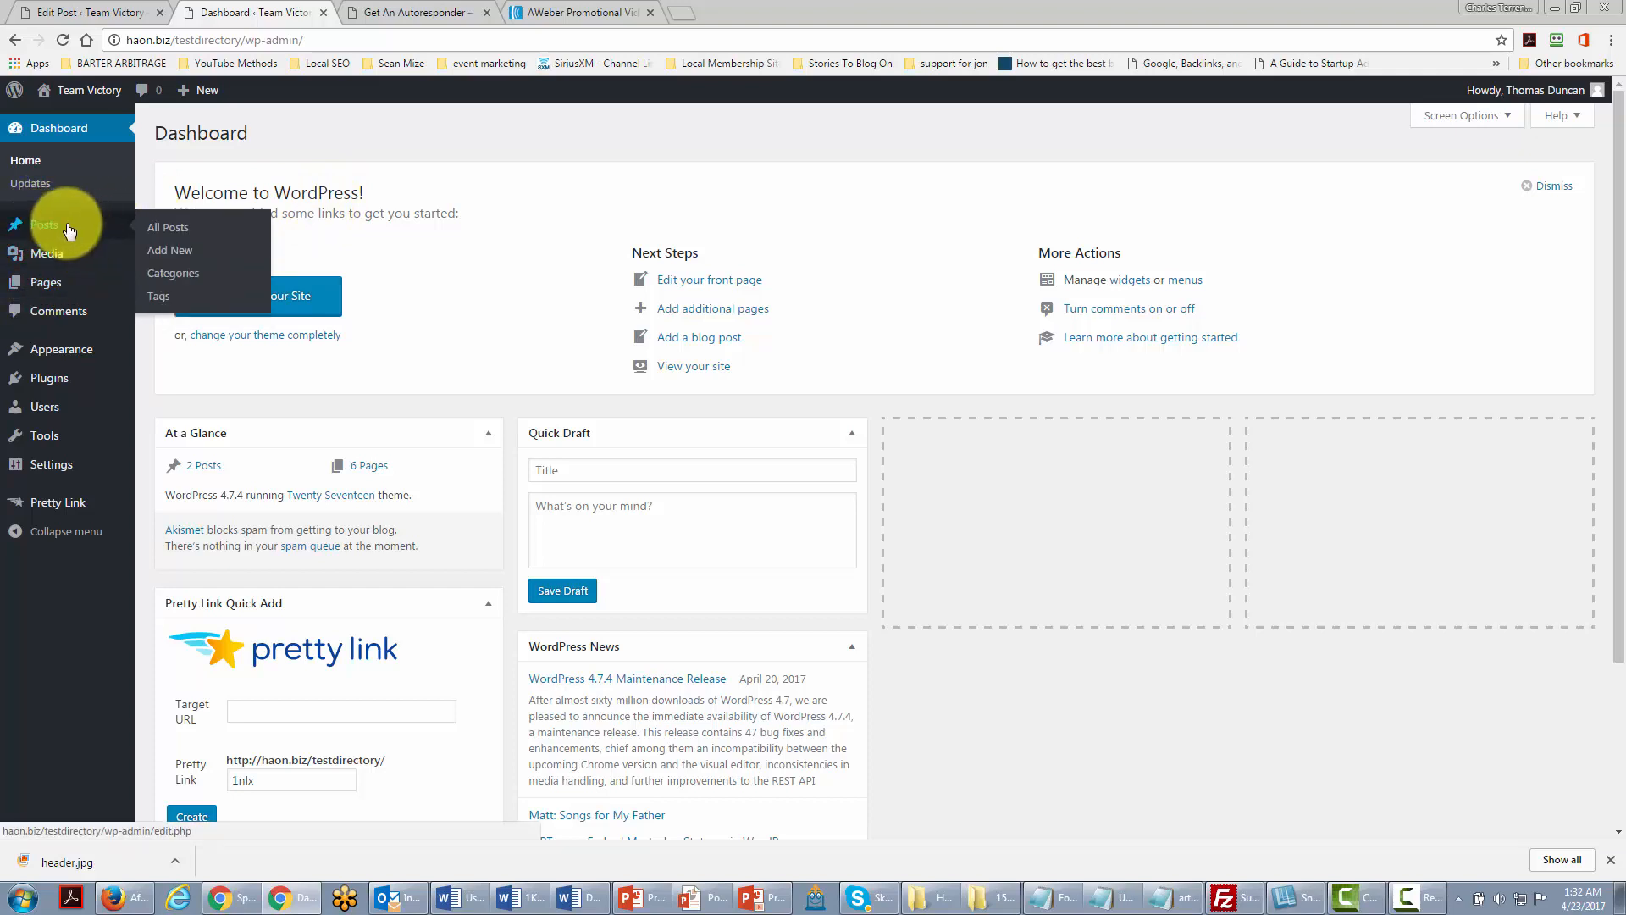
{"action": "left_click", "coordinate": [166, 252]}
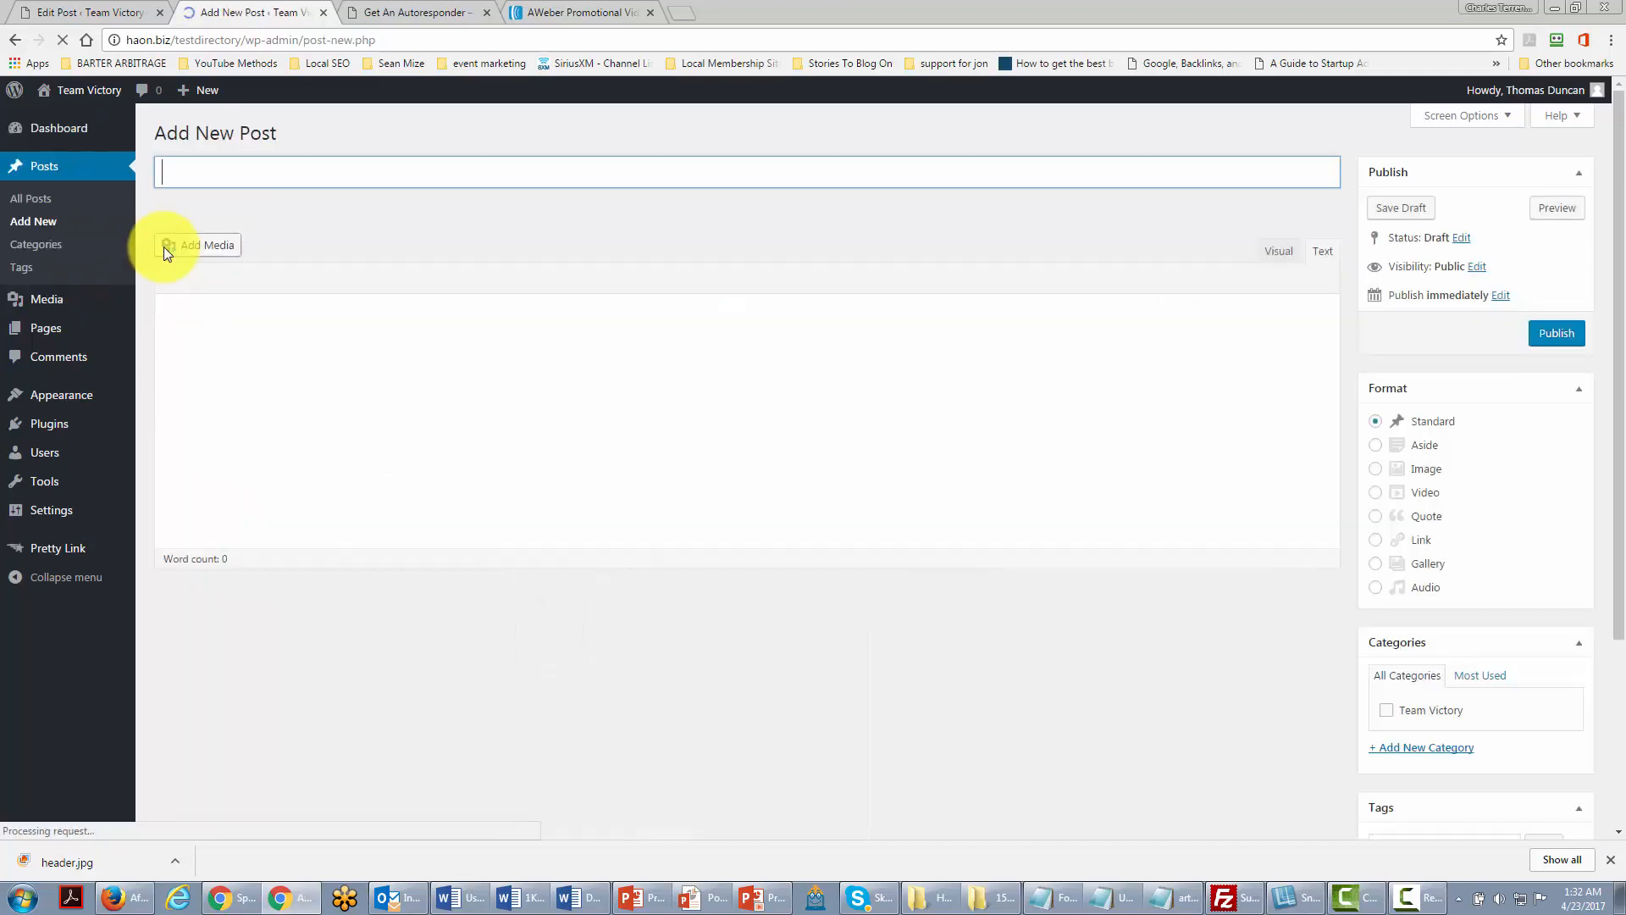
{"action": "left_click", "coordinate": [188, 311]}
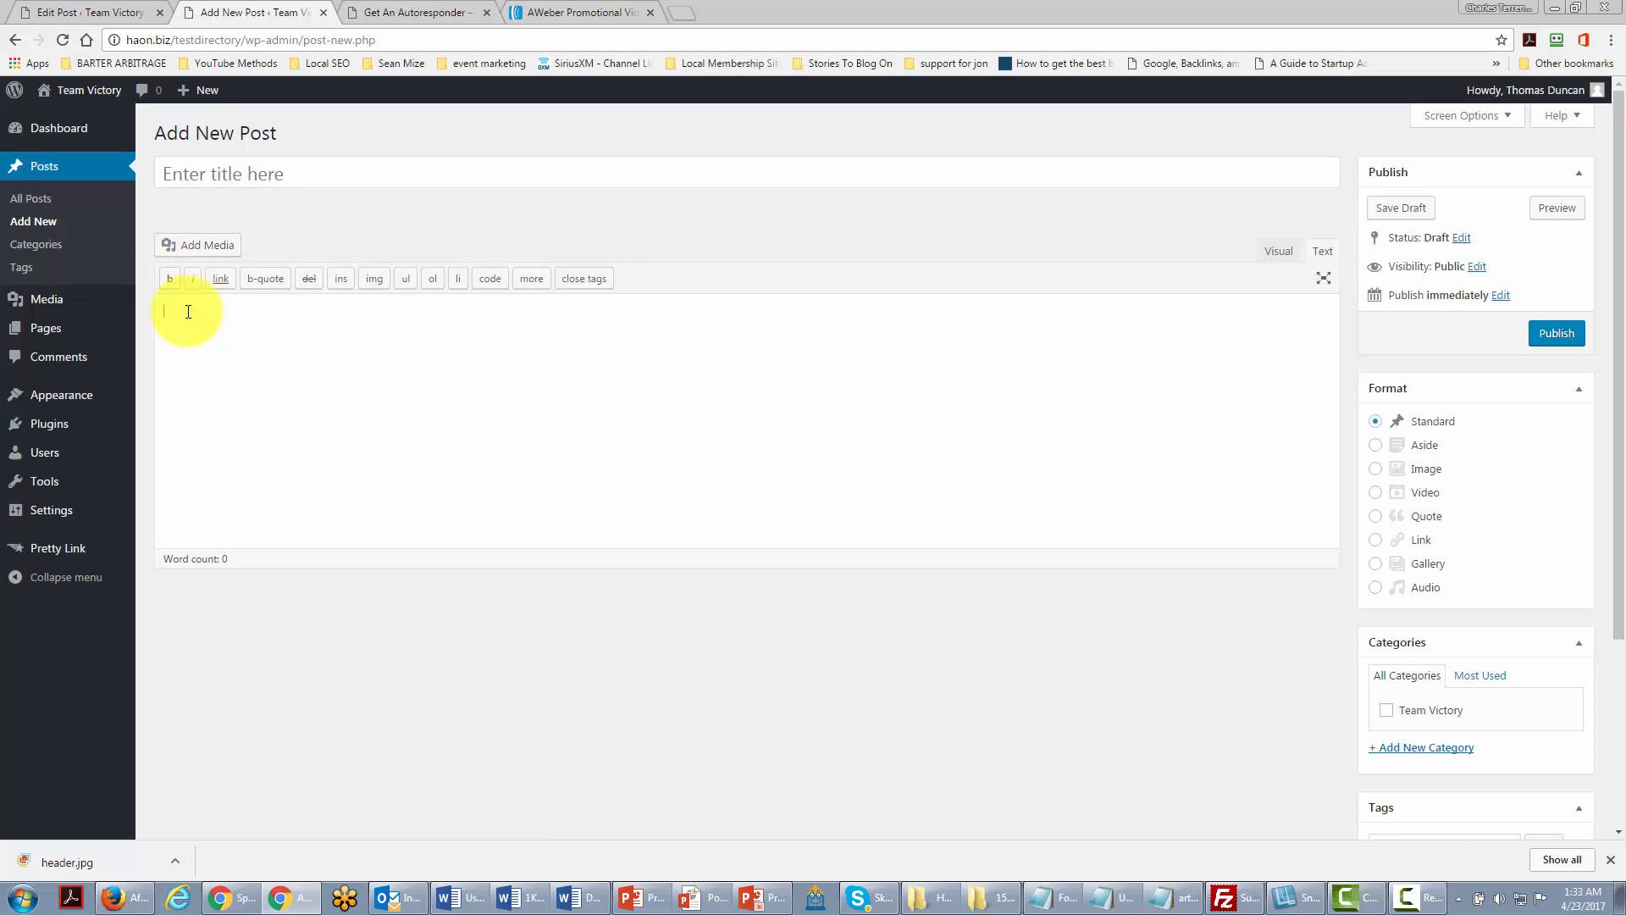
Step: Paste the article into the post body and move its title line into the title field
{"action": "key", "text": "ctrl+v"}
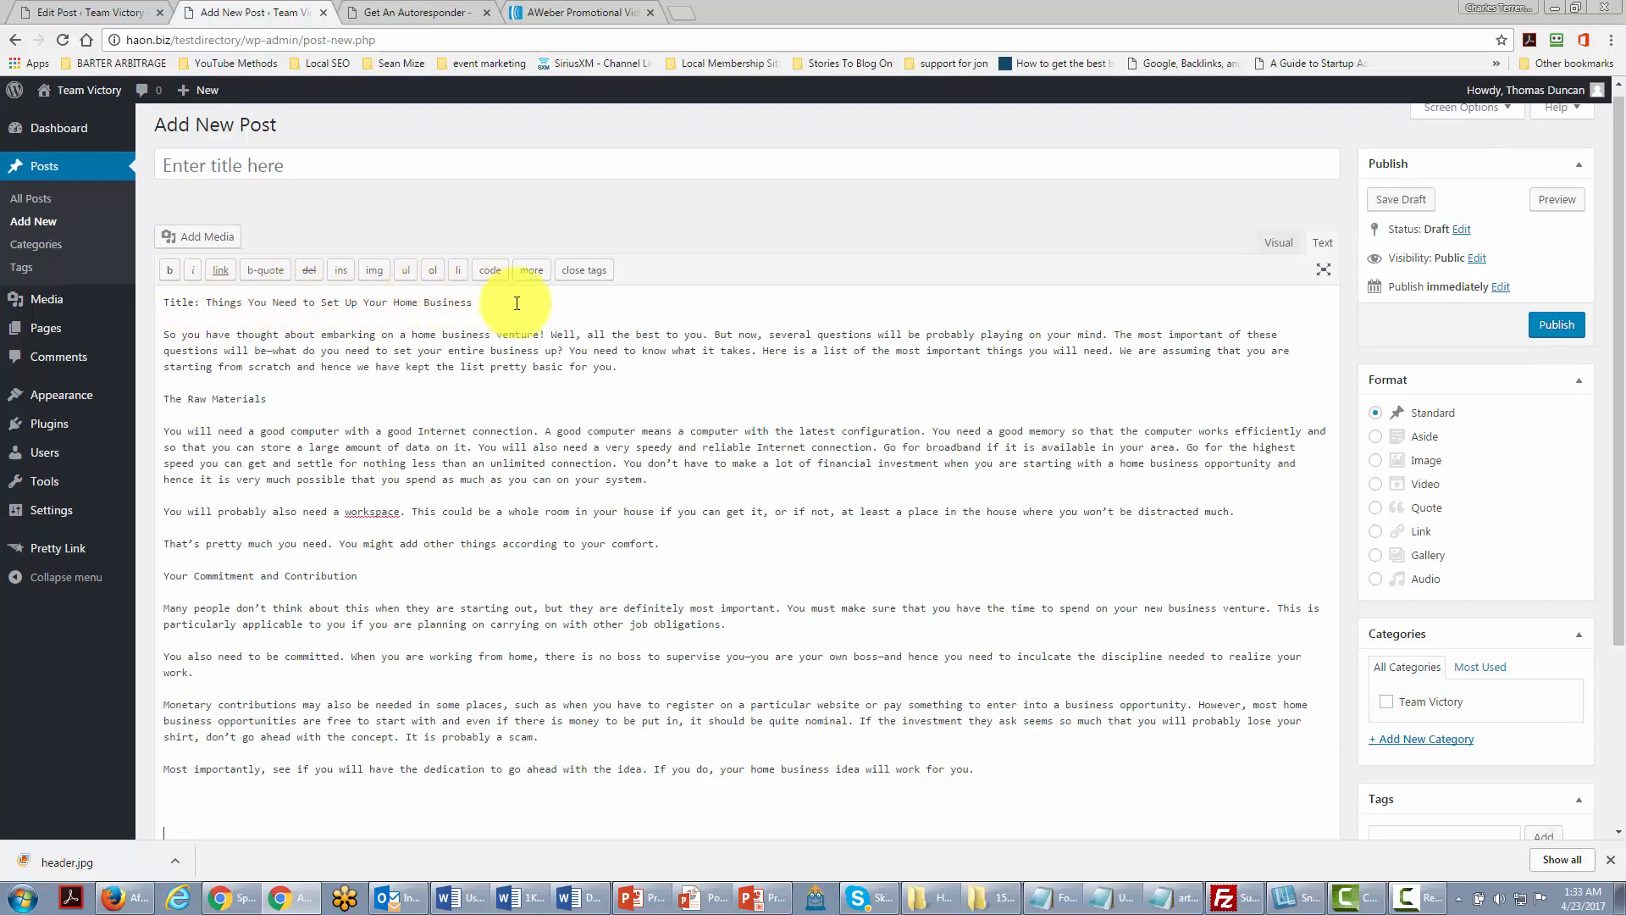
{"action": "left_click_drag", "start_coordinate": [516, 303], "coordinate": [136, 303]}
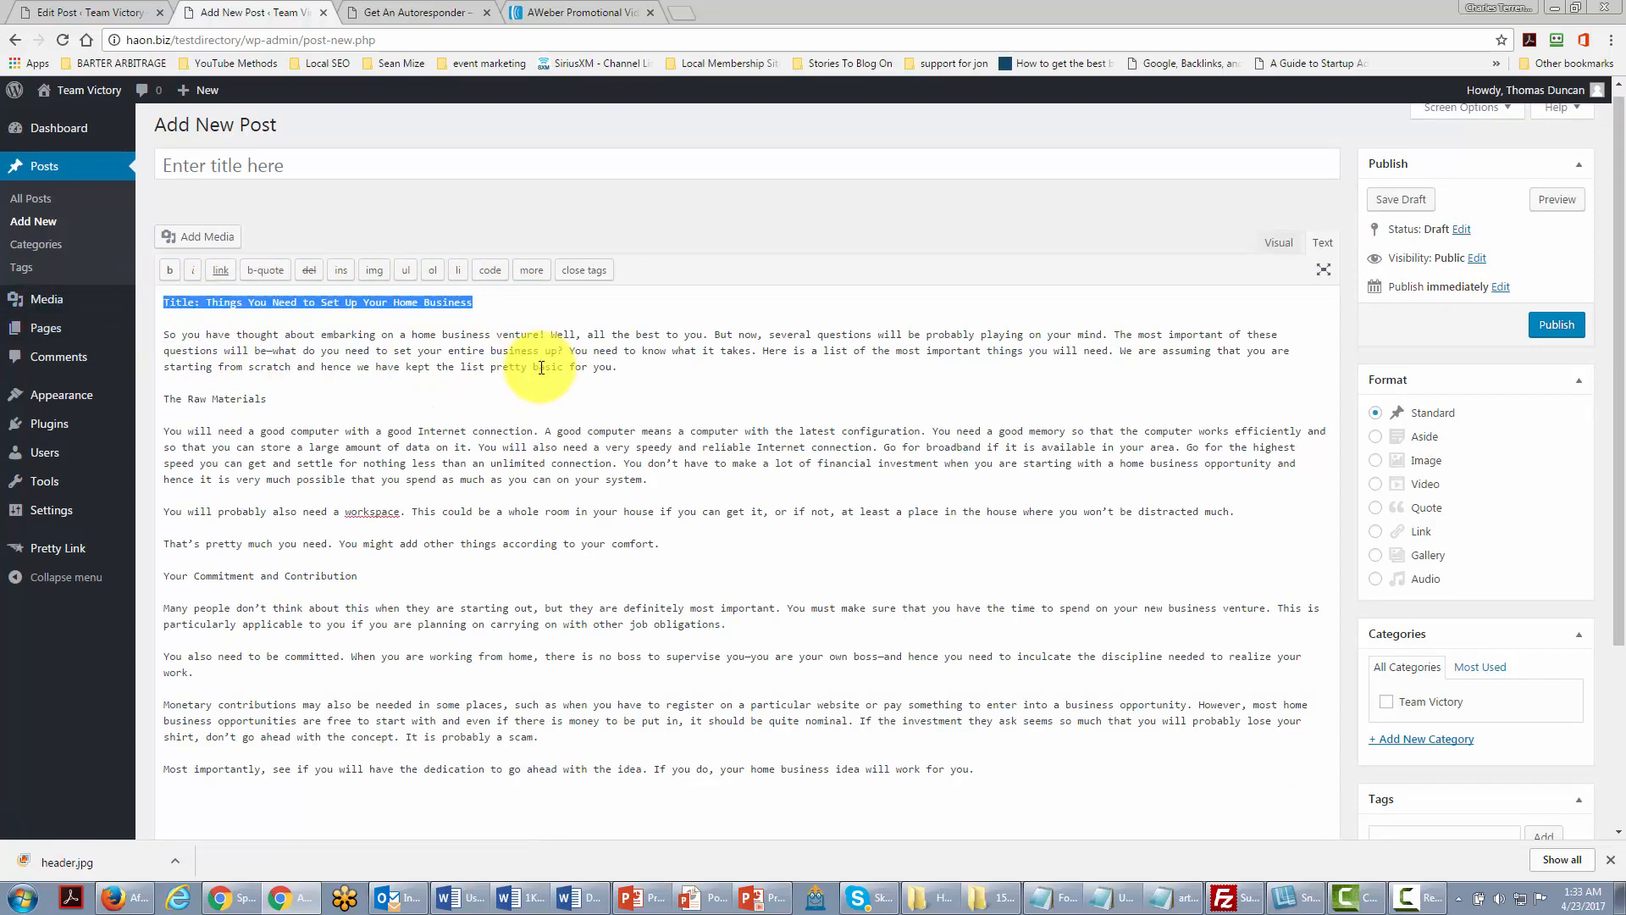
{"action": "key", "text": "ctrl+x"}
{"action": "left_click", "coordinate": [171, 166]}
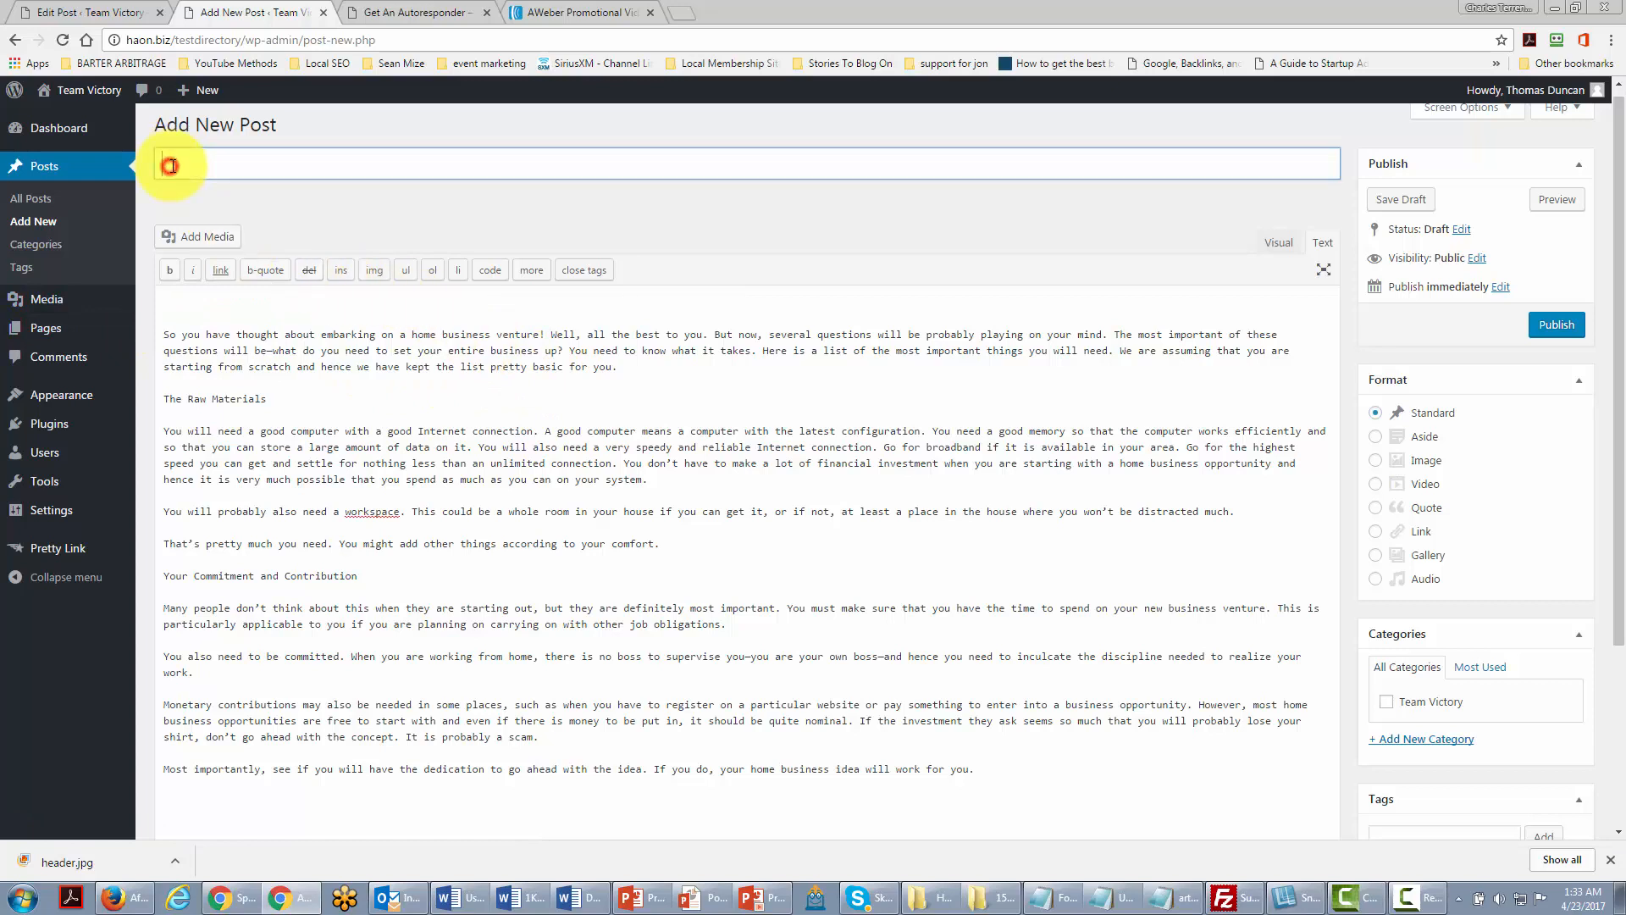
{"action": "key", "text": "ctrl+v"}
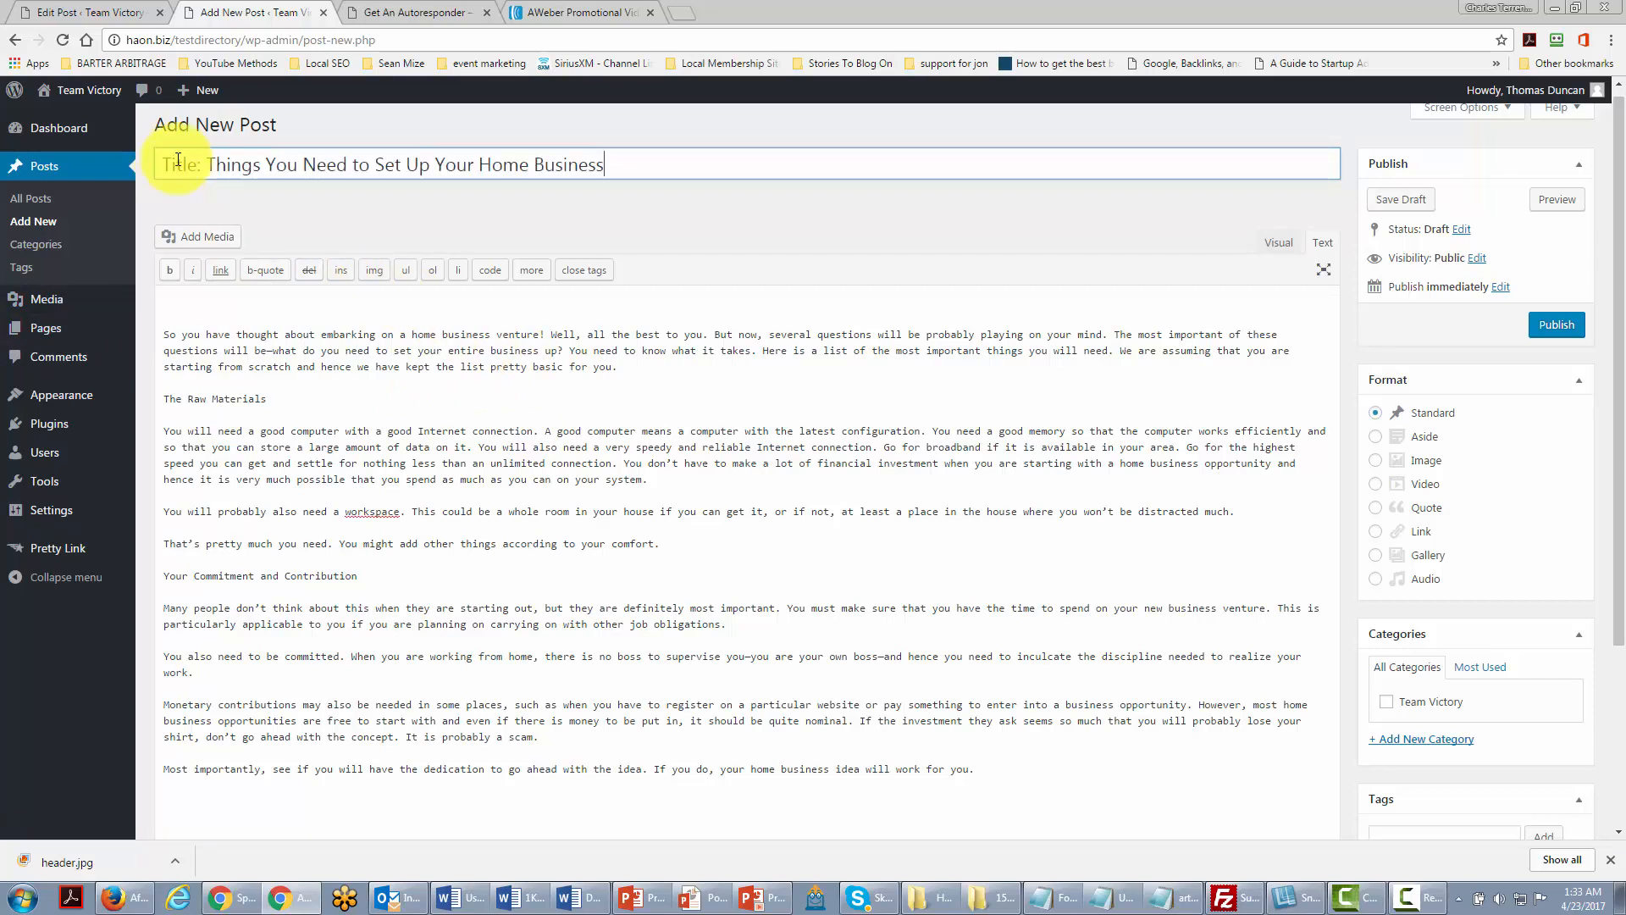
Step: Strip the 'Title: ' prefix from the title and delete the blank lines above the body
{"action": "left_click", "coordinate": [210, 163]}
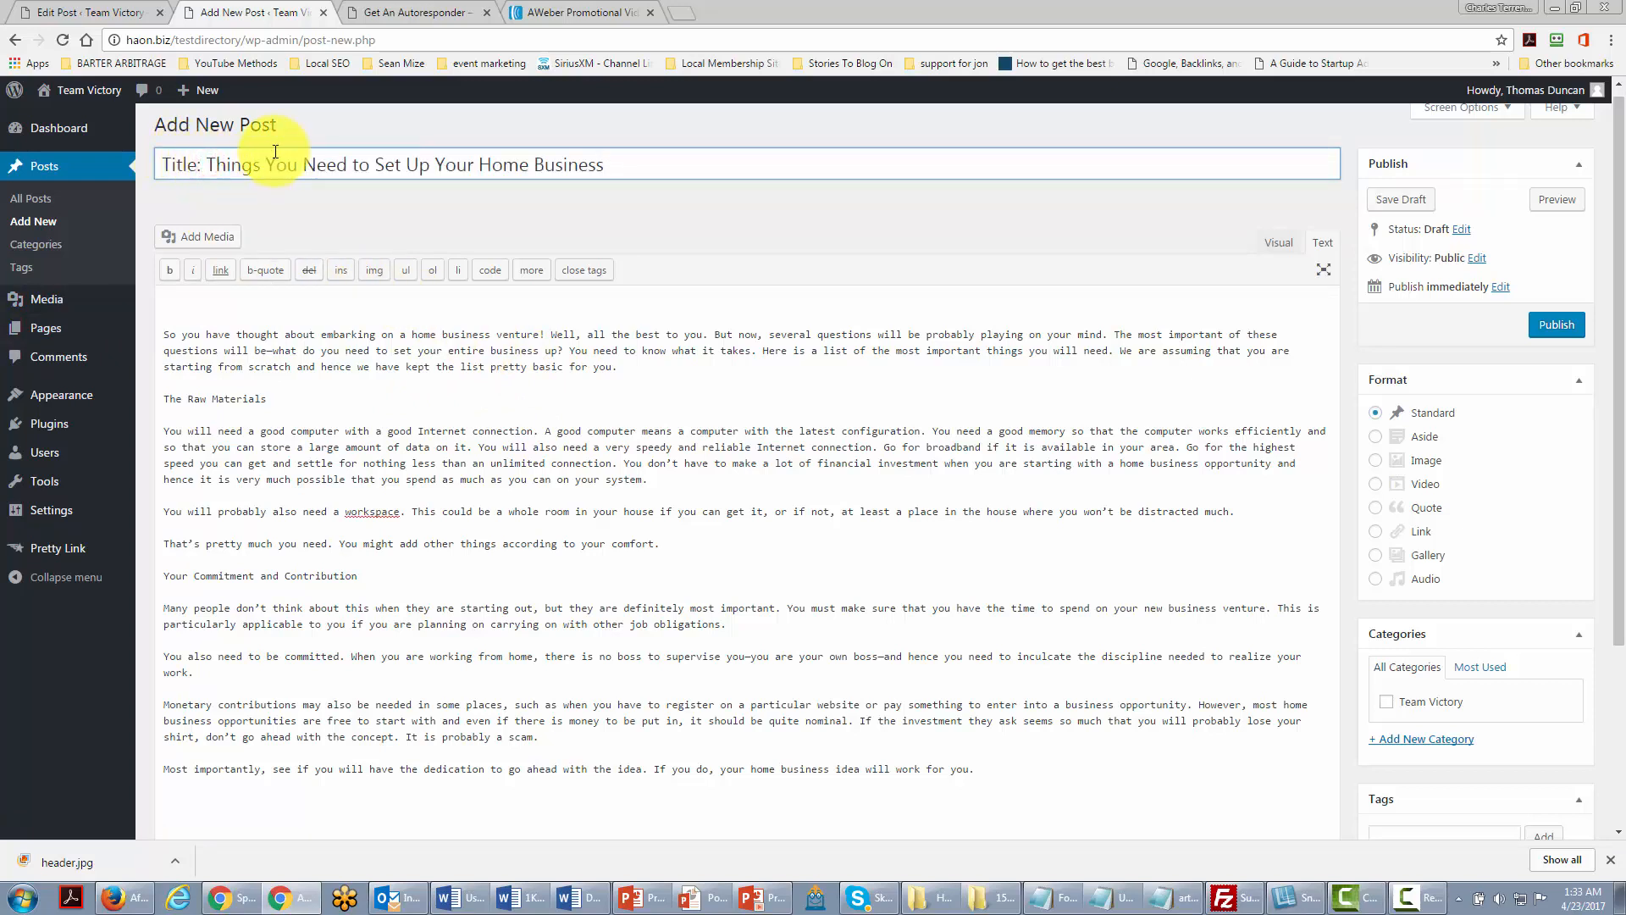
{"action": "key", "text": "BackSpace"}
{"action": "key", "text": "BackSpace"}
{"action": "key", "text": "BackSpace"}
{"action": "key", "text": "BackSpace"}
{"action": "key", "text": "BackSpace"}
{"action": "key", "text": "BackSpace"}
{"action": "key", "text": "BackSpace"}
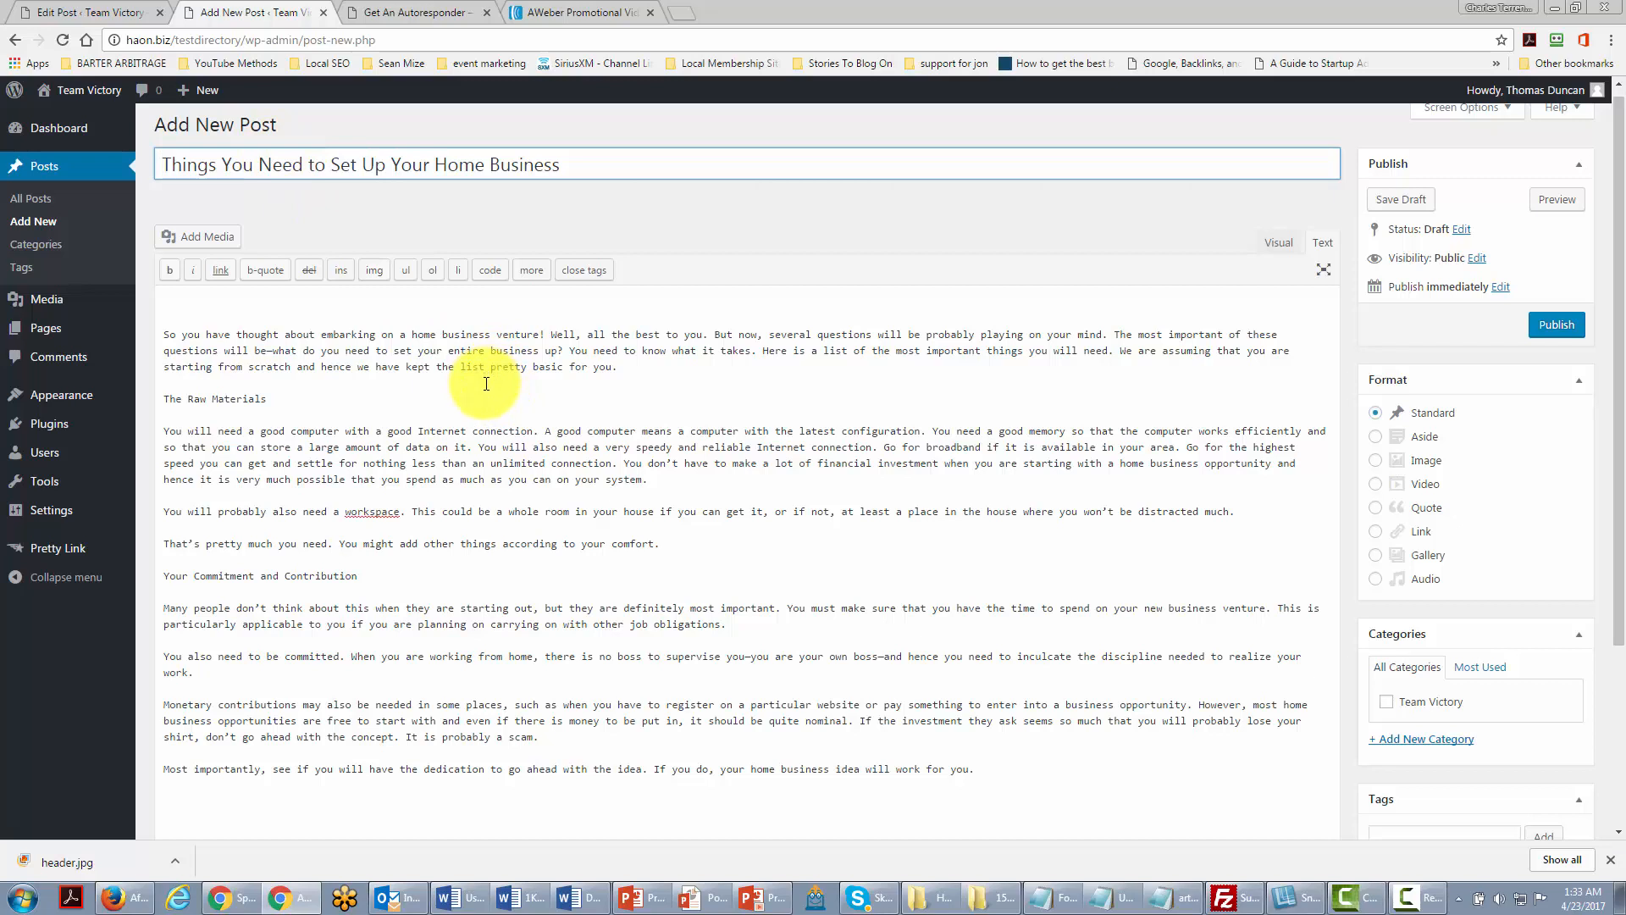
{"action": "left_click", "coordinate": [170, 302]}
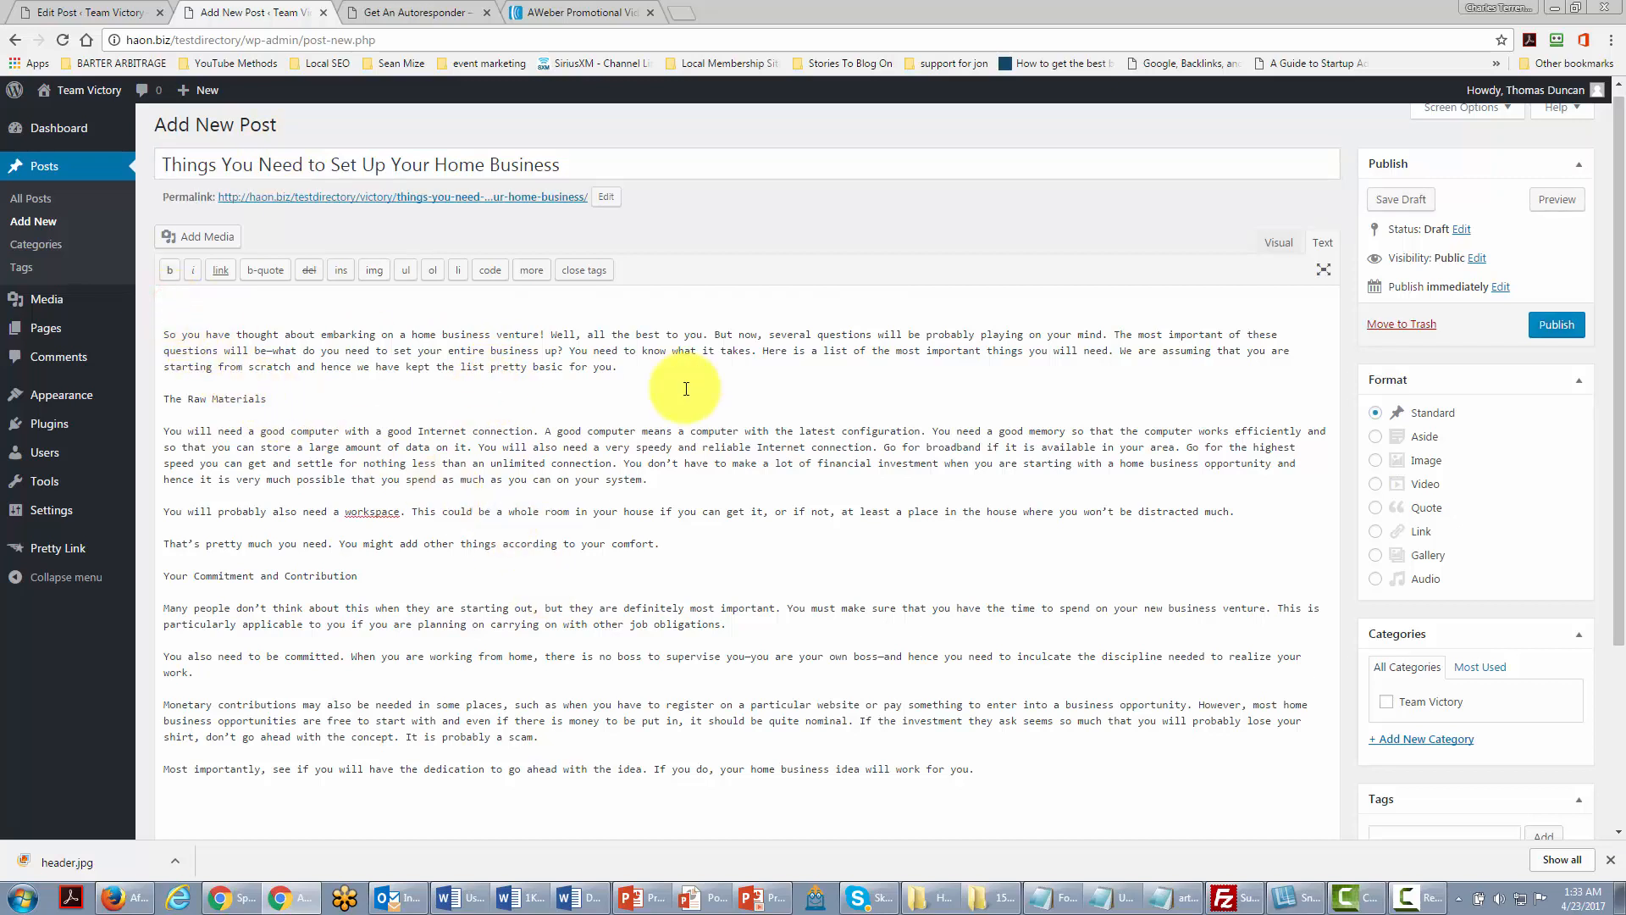
{"action": "key", "text": "Delete"}
{"action": "key", "text": "Delete"}
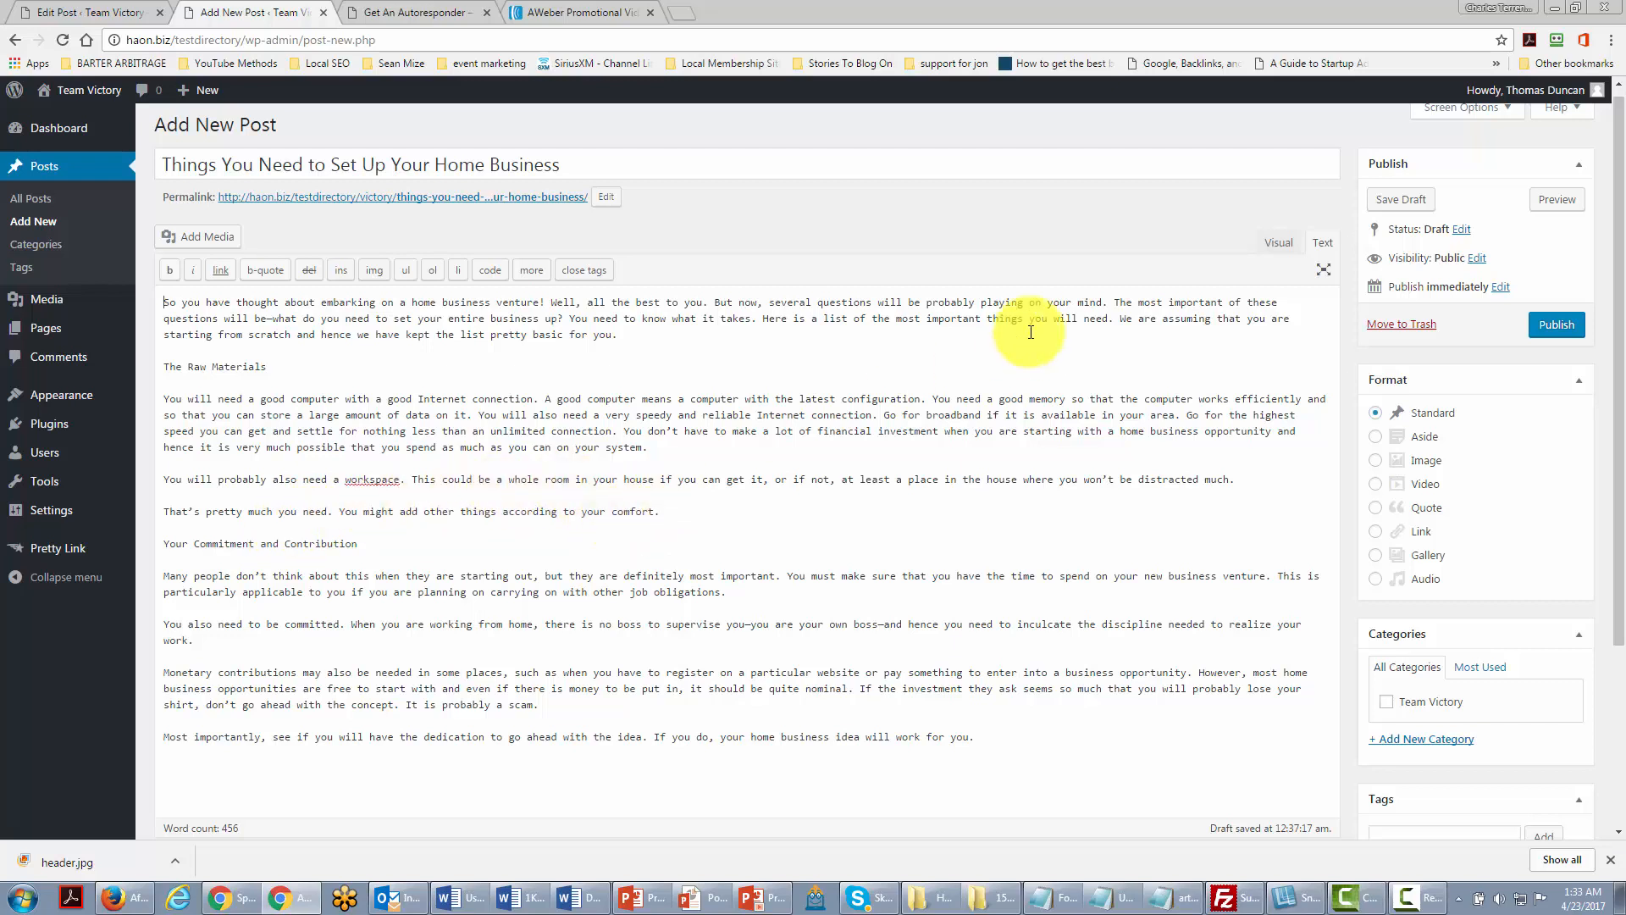
Step: Switch the post body to the Visual editor
{"action": "left_click", "coordinate": [1279, 244]}
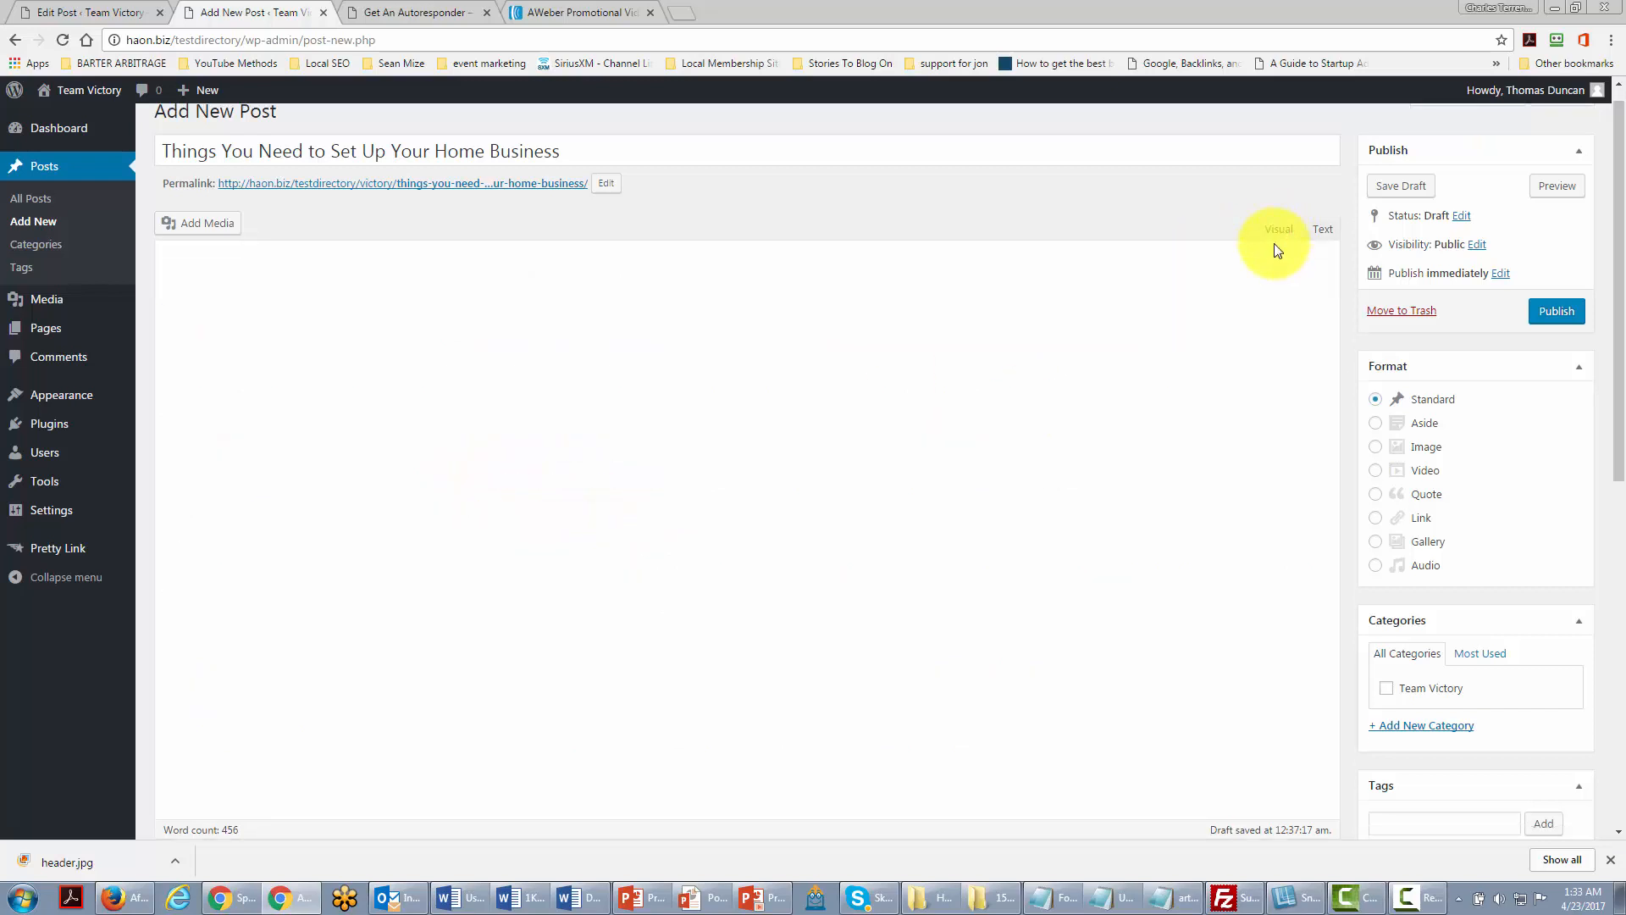
{"action": "scroll", "coordinate": [565, 547], "scroll_direction": "up", "scroll_amount": 1}
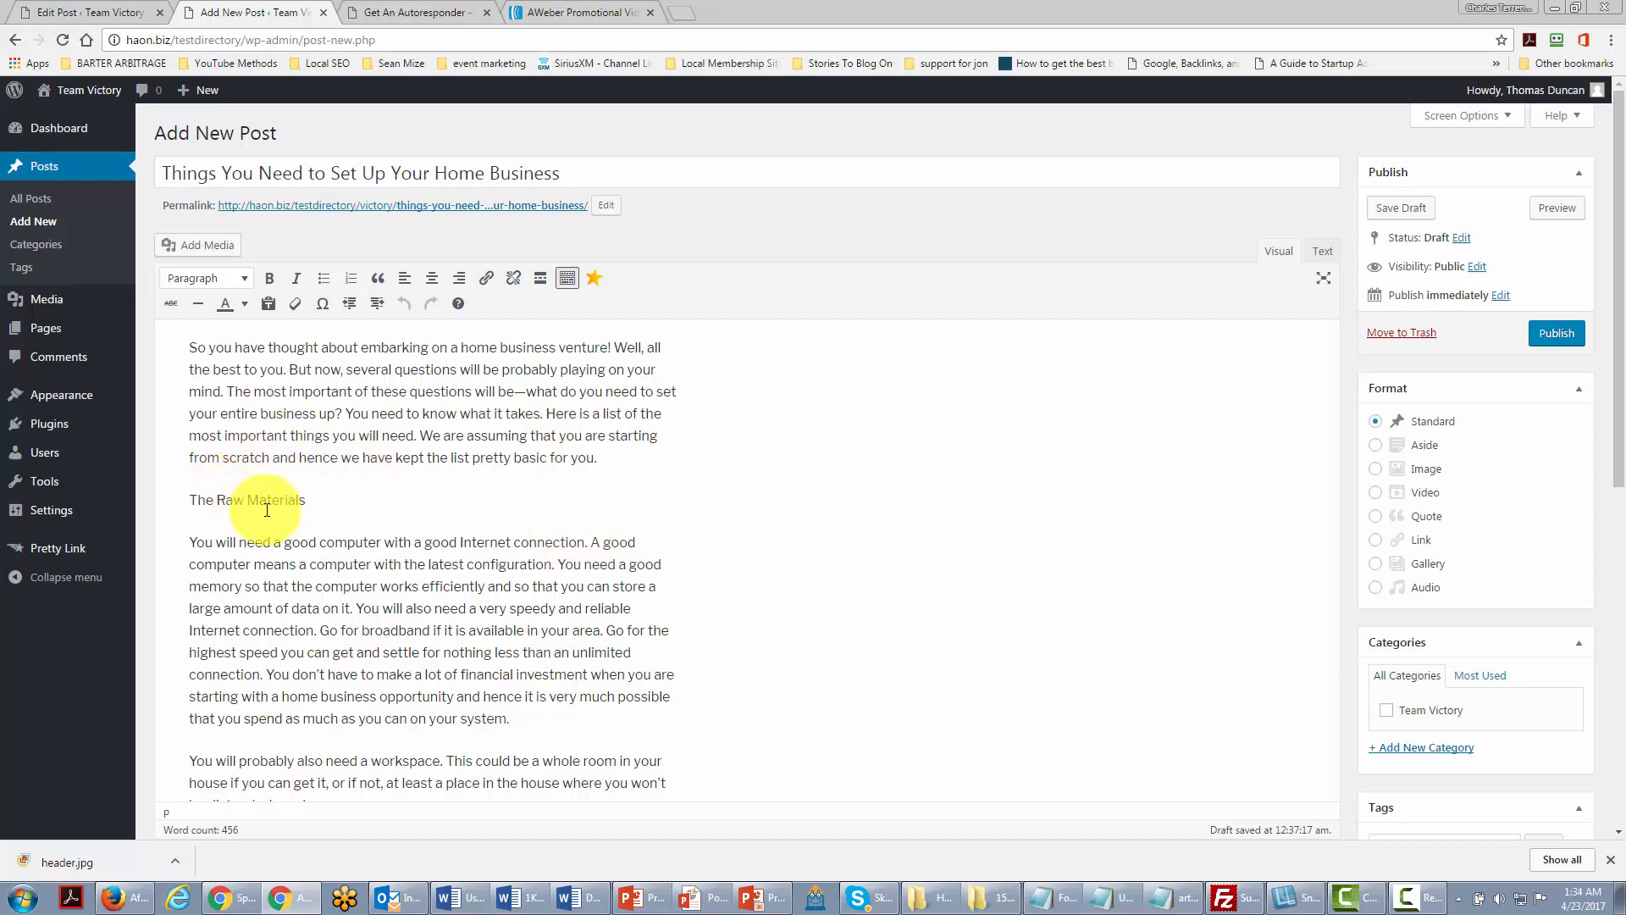
{"action": "scroll", "coordinate": [290, 514], "scroll_direction": "down", "scroll_amount": 1}
{"action": "scroll", "coordinate": [290, 515], "scroll_direction": "up", "scroll_amount": 1}
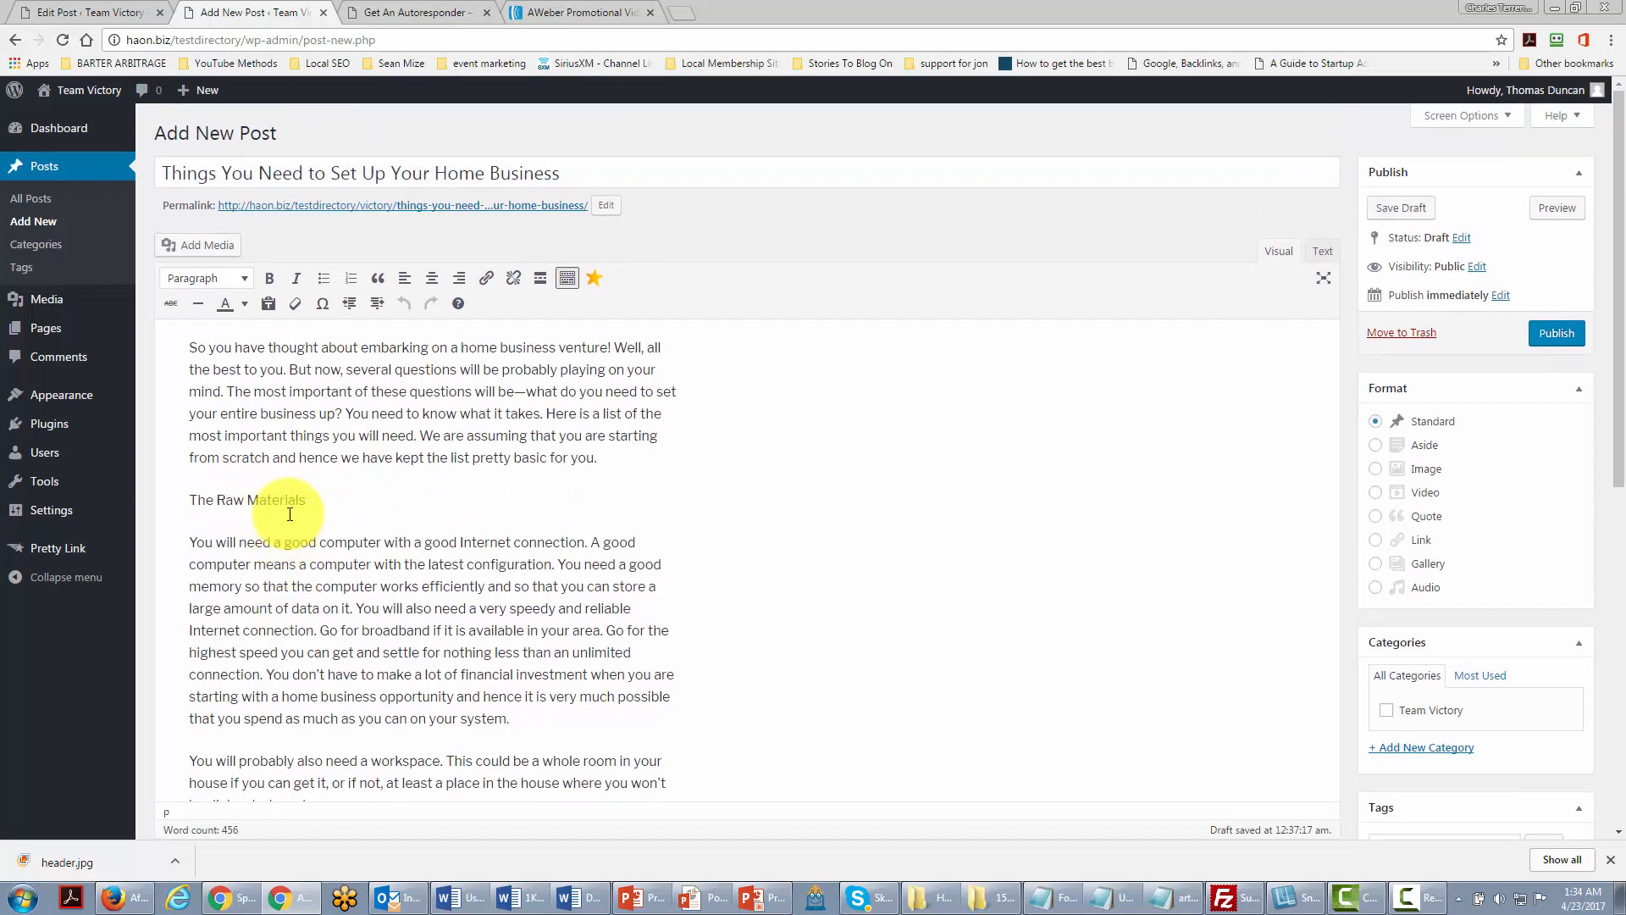
Step: Format 'The Raw Materials' subheading as Heading 4
{"action": "left_click_drag", "start_coordinate": [189, 500], "coordinate": [301, 498]}
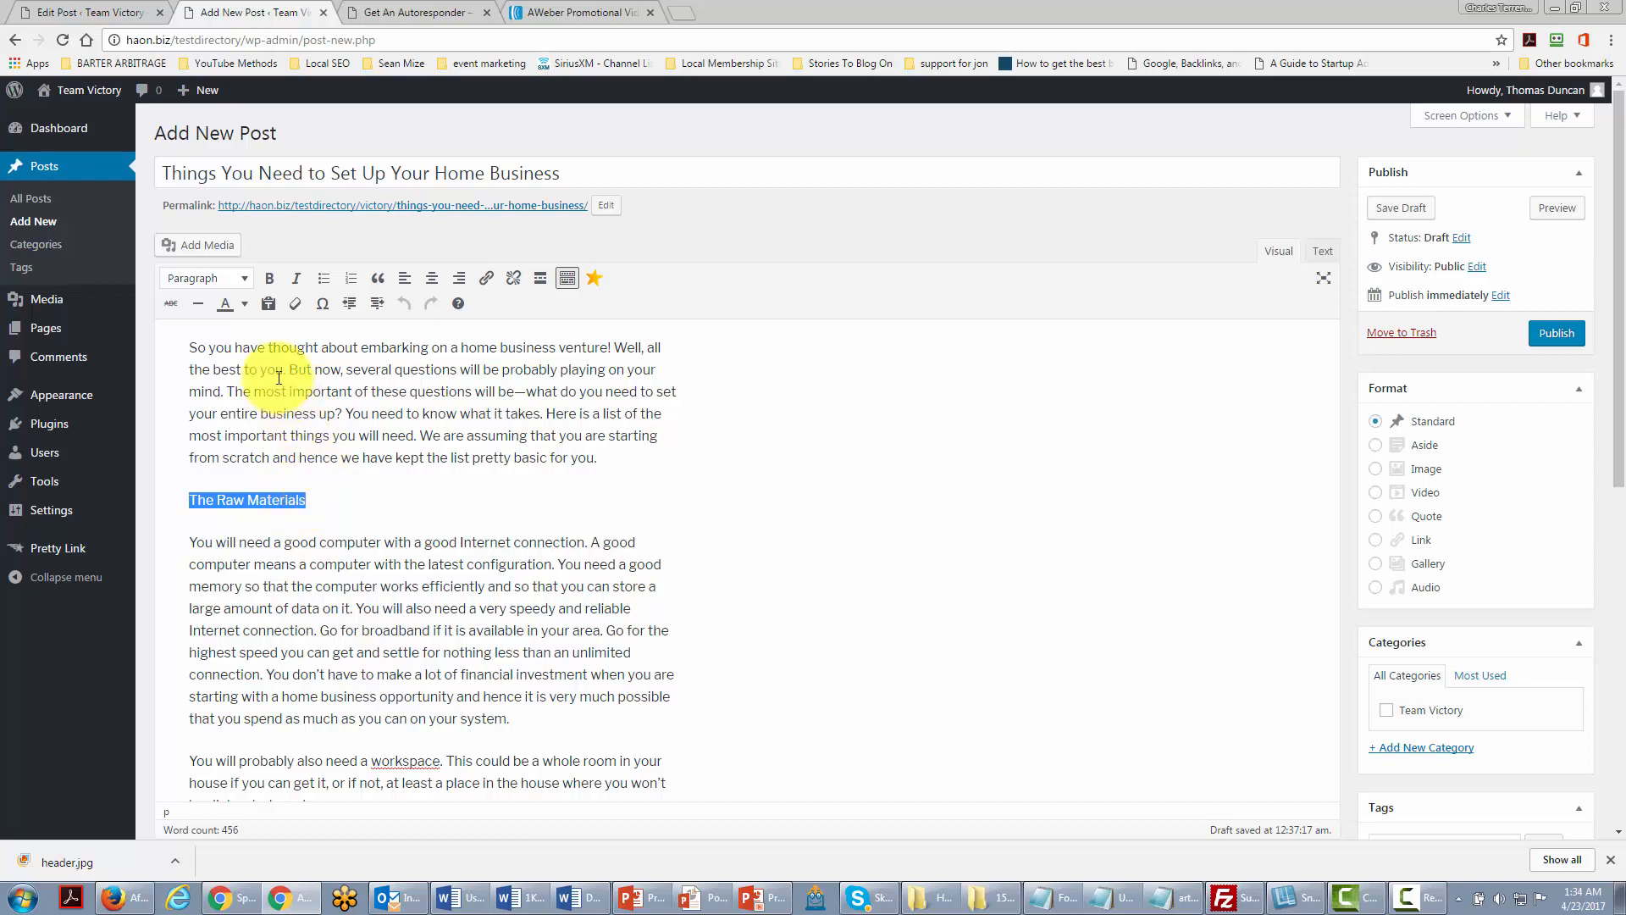
{"action": "left_click", "coordinate": [243, 280]}
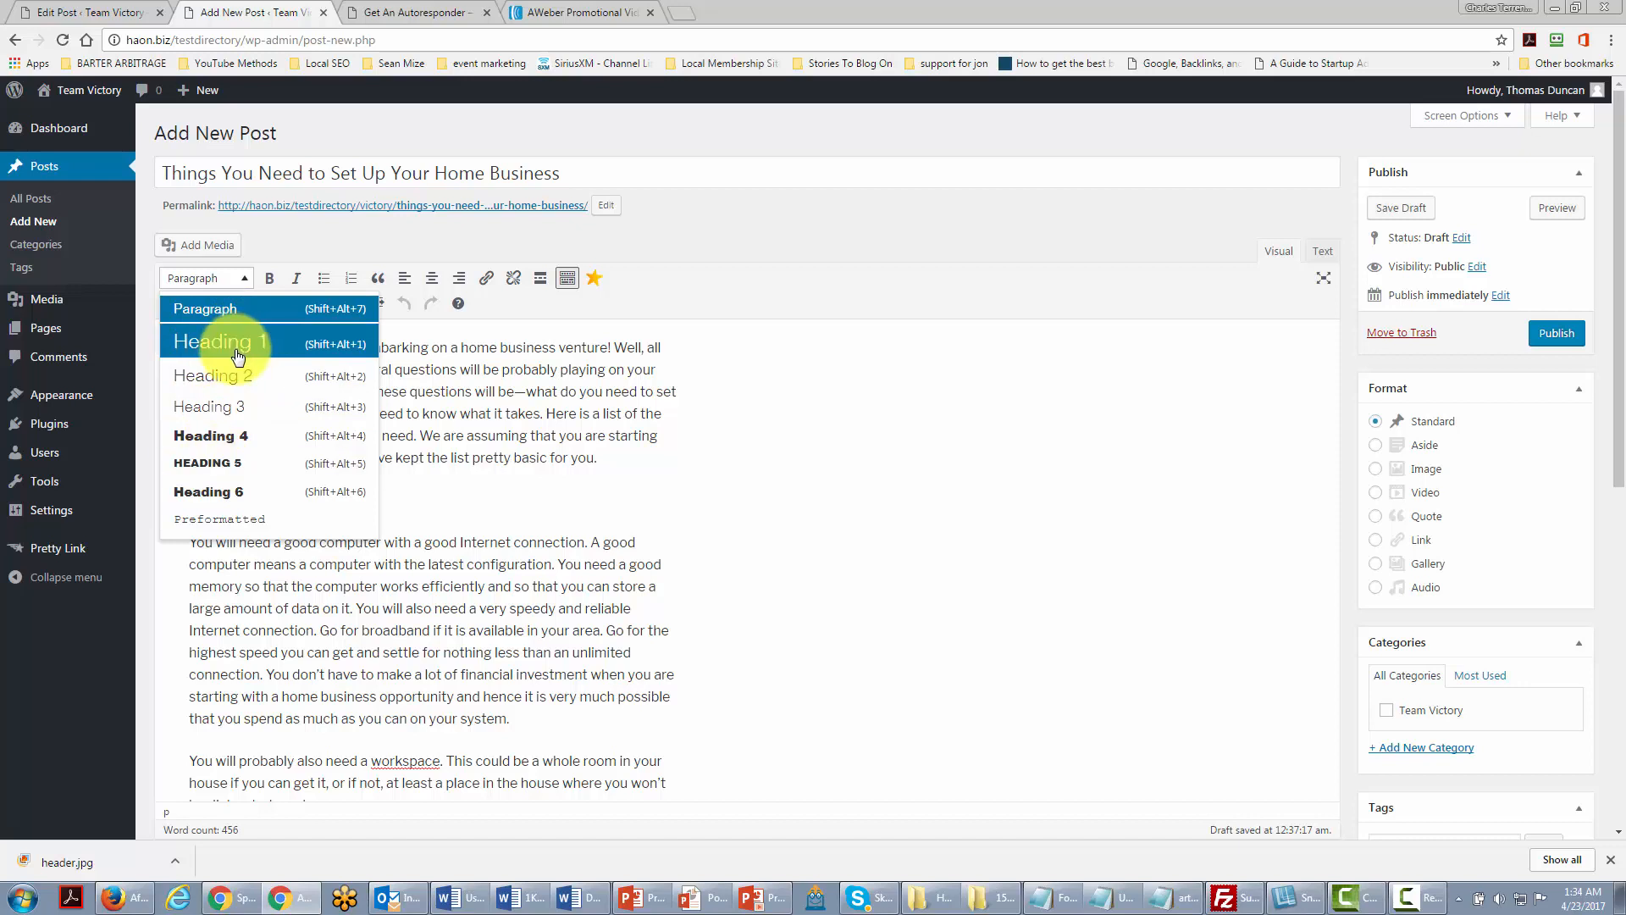
{"action": "left_click", "coordinate": [218, 437]}
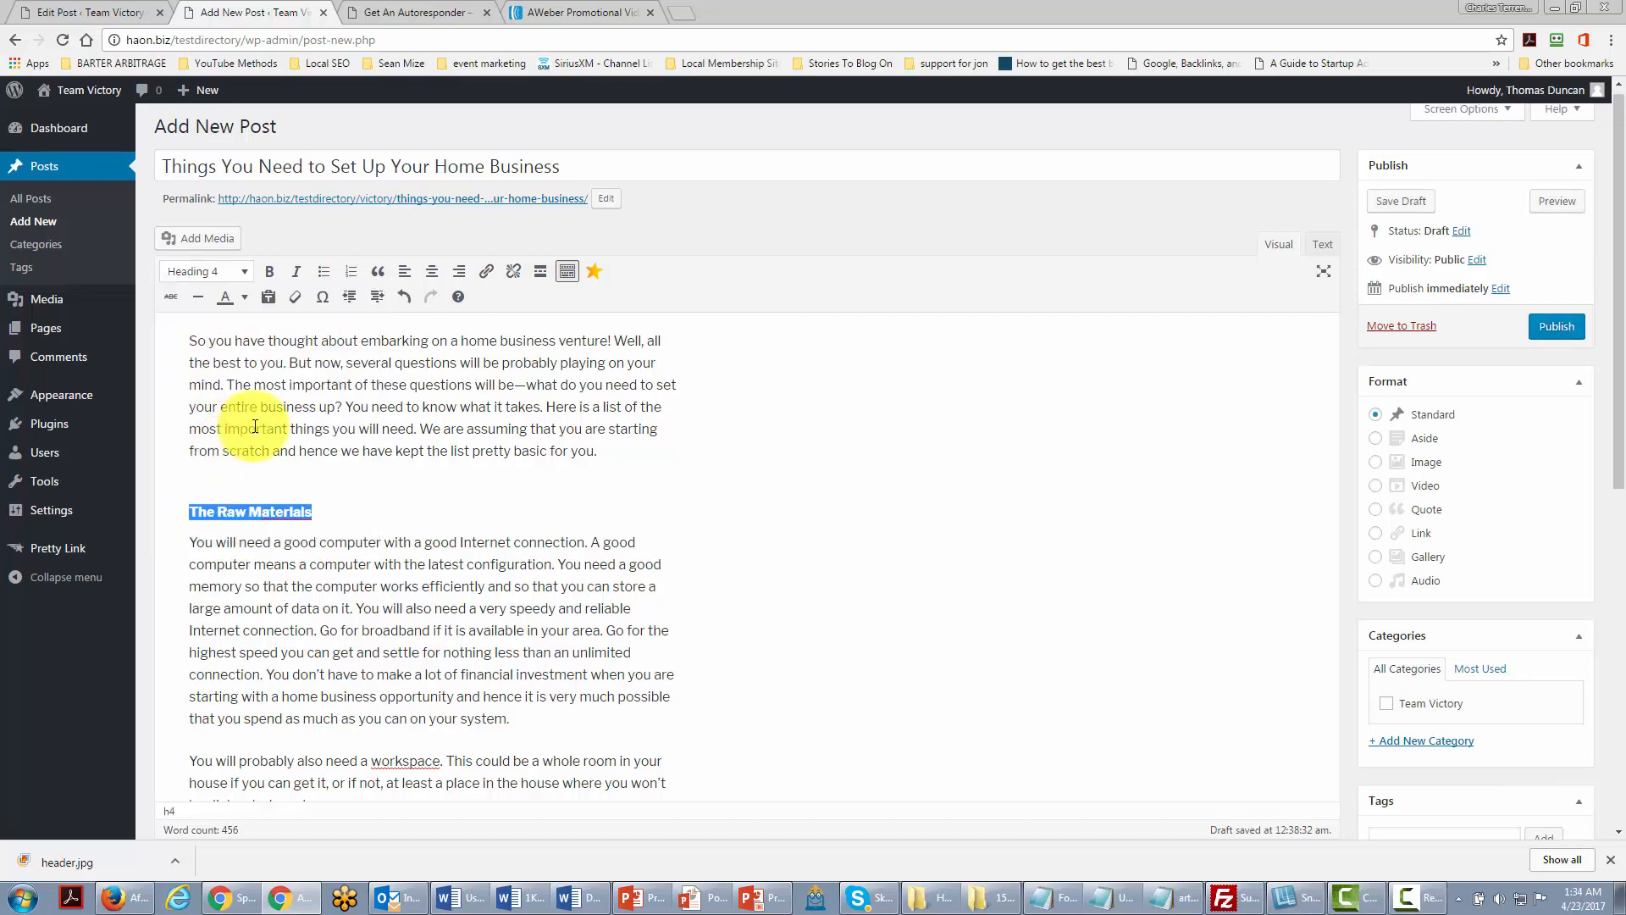
Step: Select the 'Your Commitment and Contribution' heading, then undo the last edit
{"action": "scroll", "coordinate": [255, 426], "scroll_direction": "down", "scroll_amount": 6}
{"action": "left_click", "coordinate": [192, 403]}
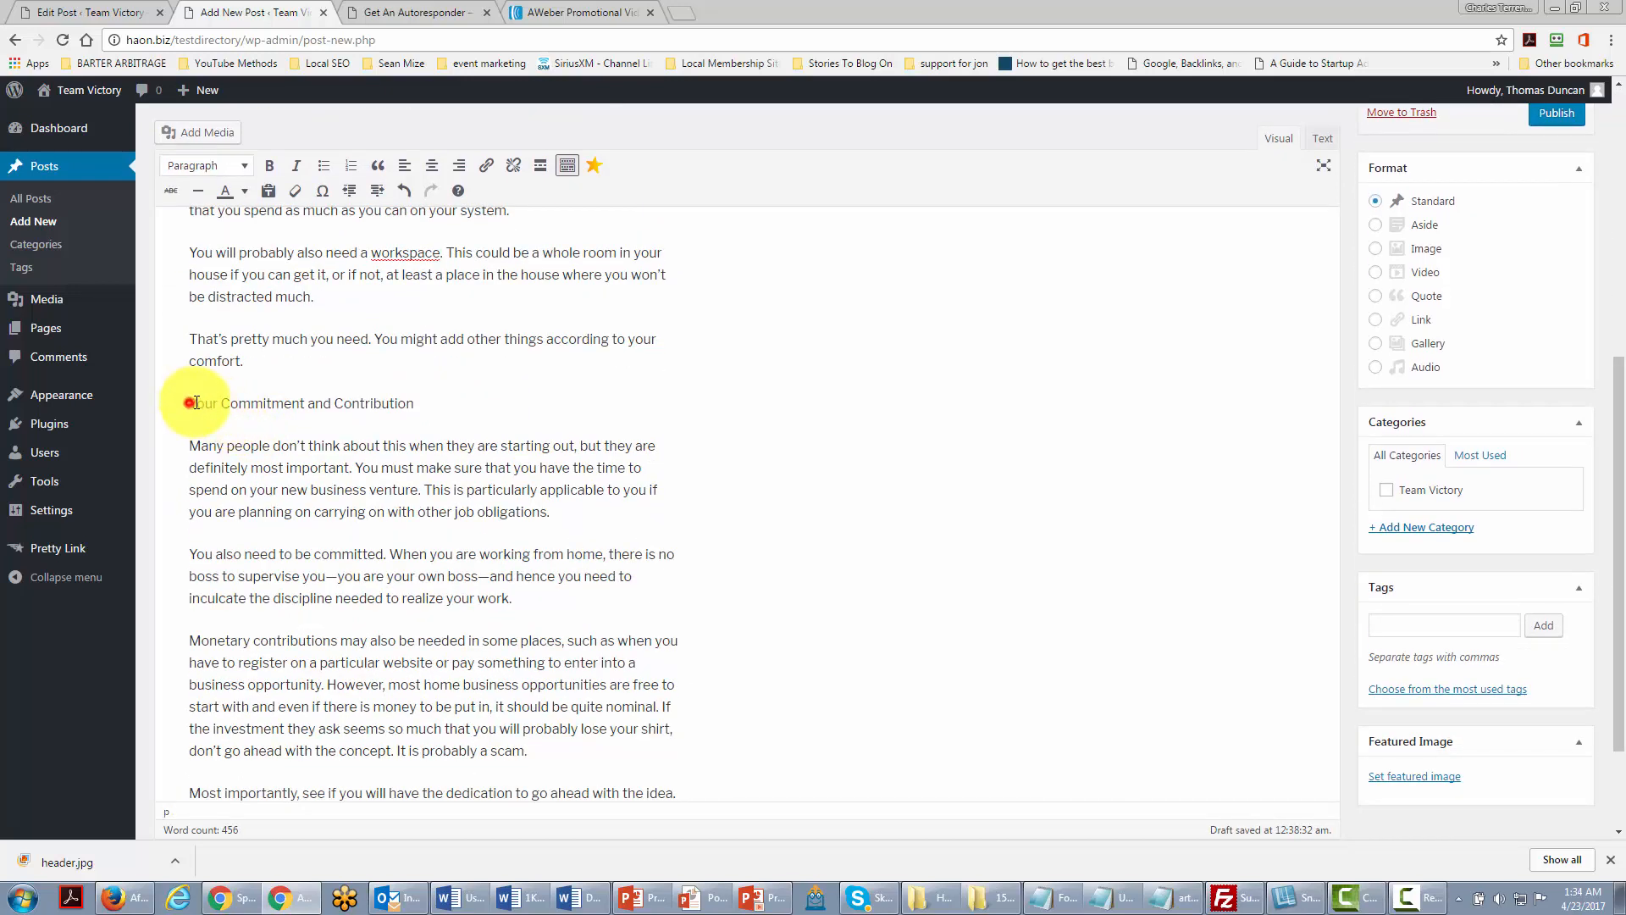
{"action": "left_click_drag", "start_coordinate": [191, 403], "coordinate": [436, 399]}
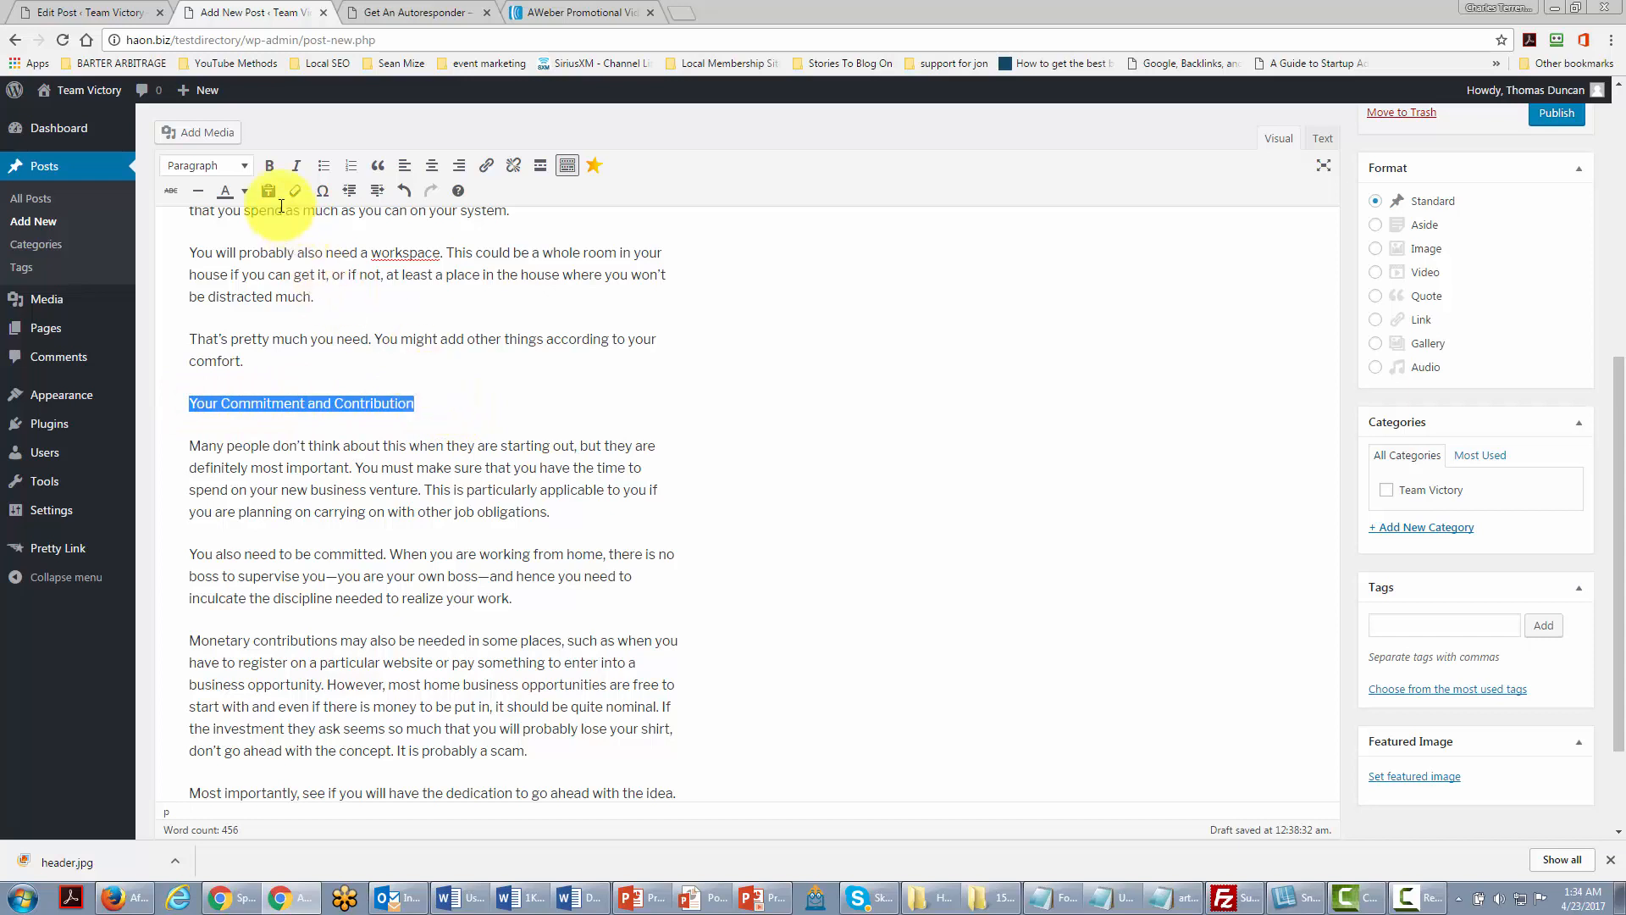
{"action": "key", "text": "ctrl+z"}
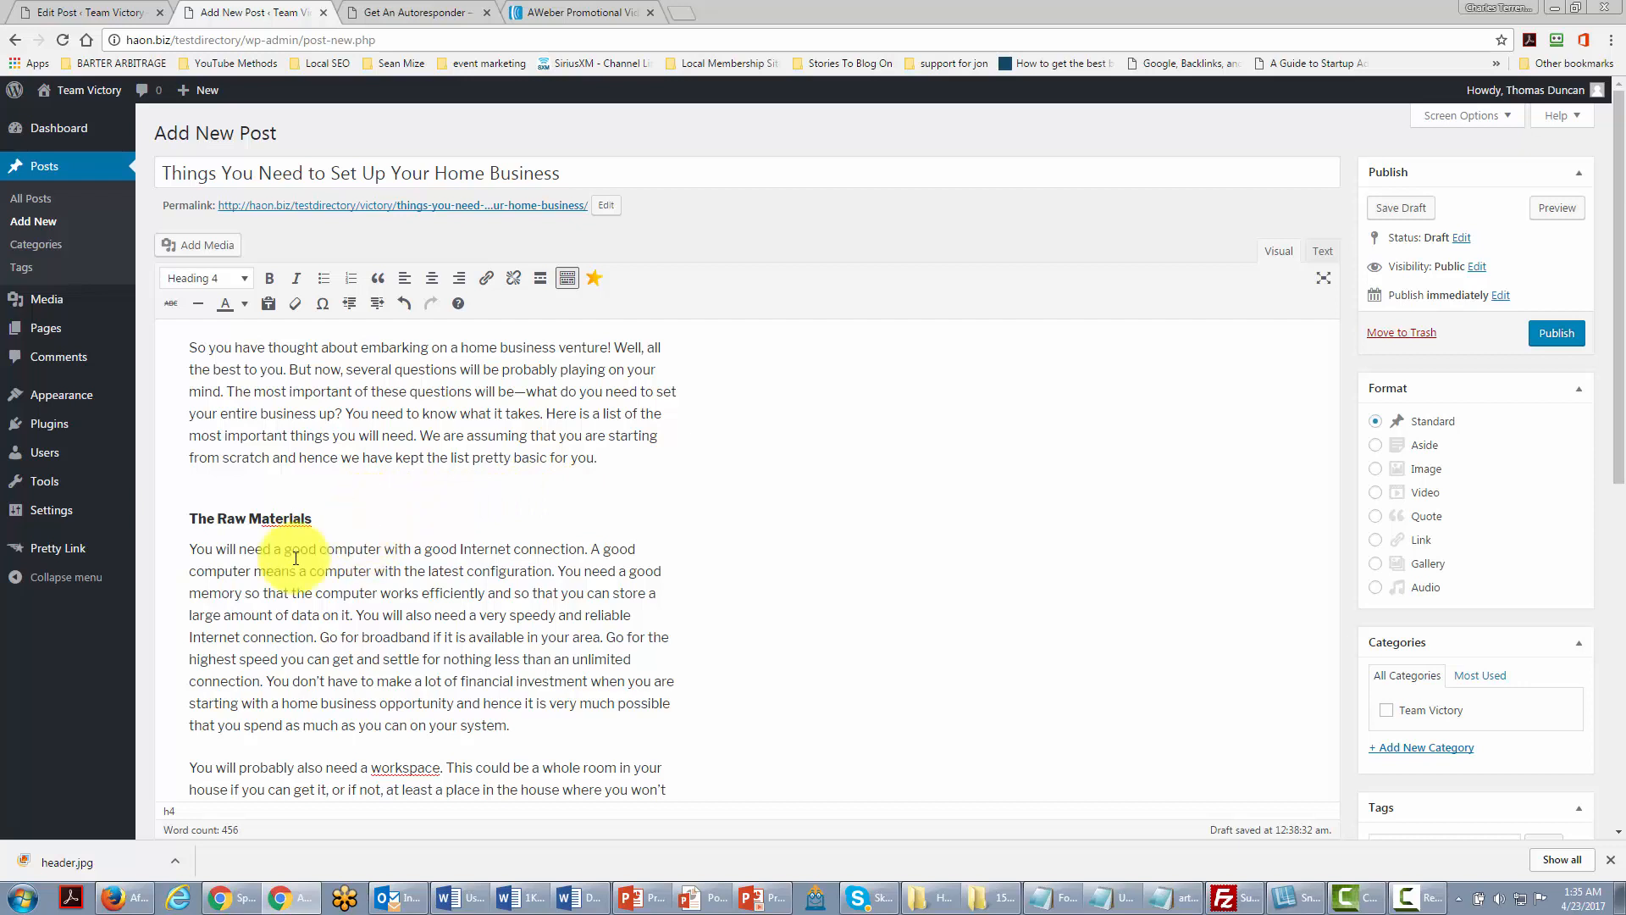
{"action": "left_click", "coordinate": [321, 636]}
{"action": "left_click_drag", "start_coordinate": [337, 637], "coordinate": [430, 636]}
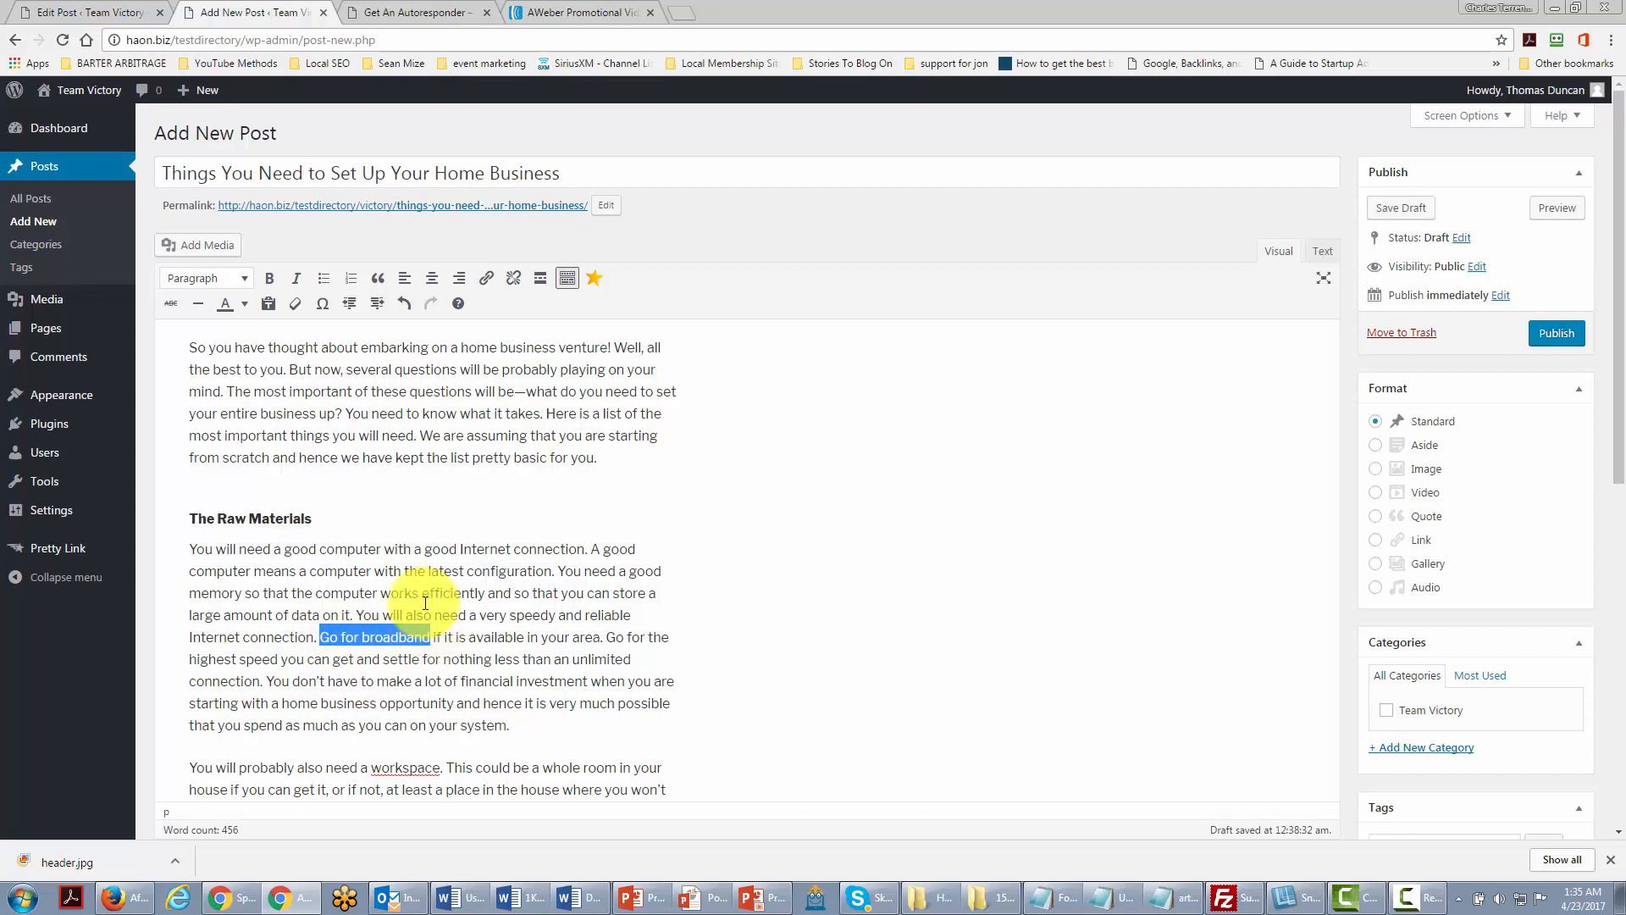
{"action": "left_click", "coordinate": [487, 281]}
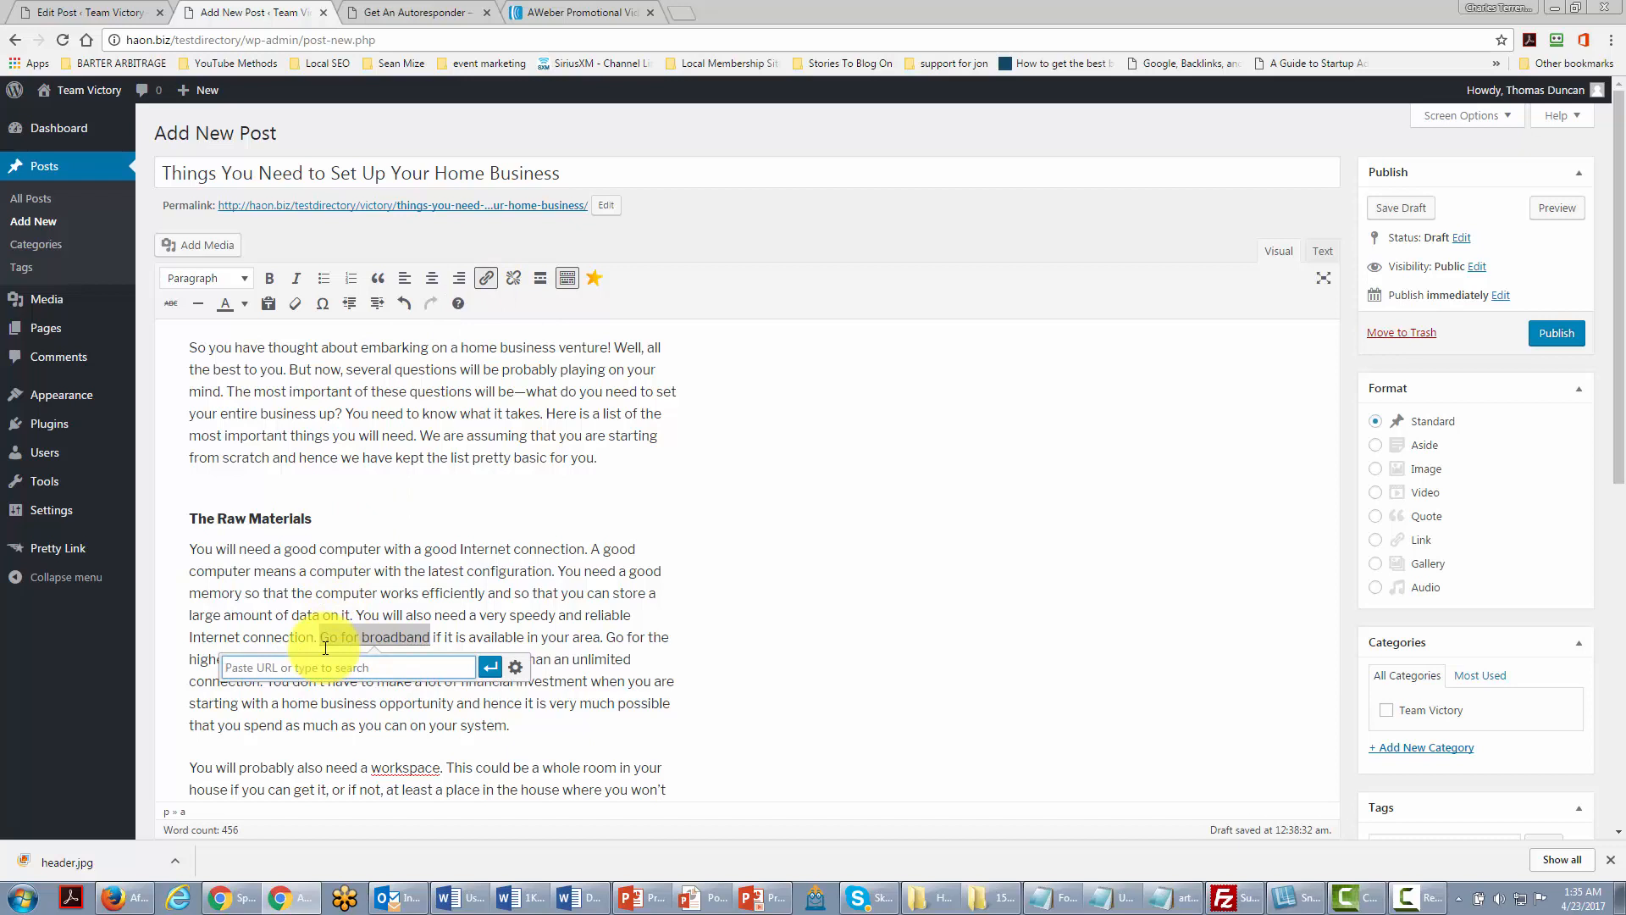
{"action": "type", "text": "http:"}
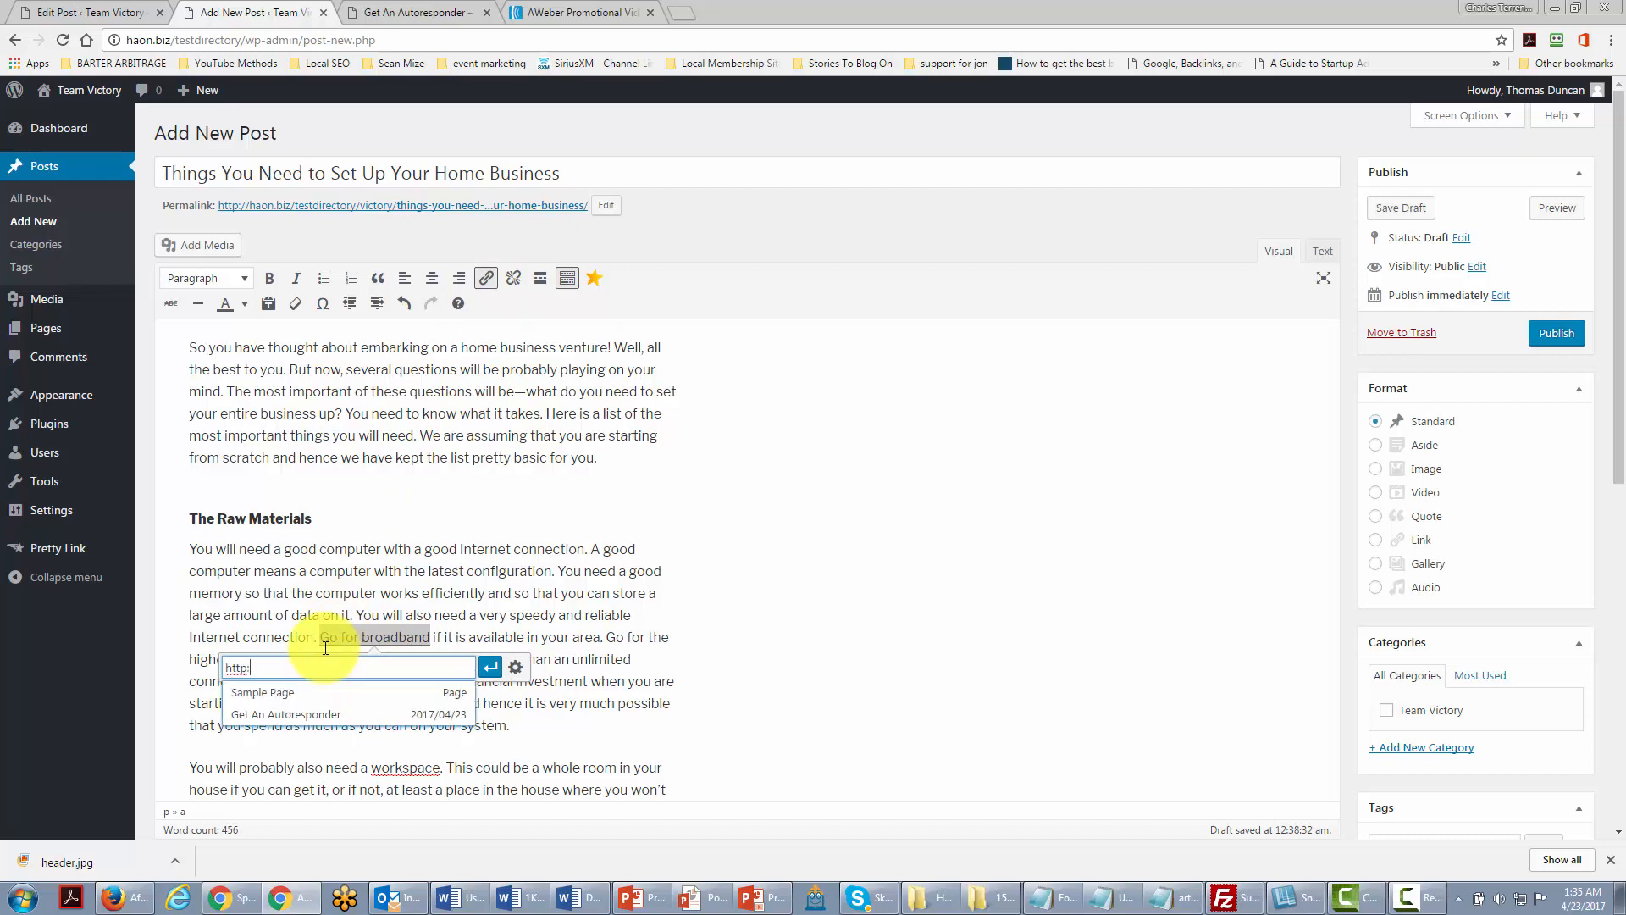
{"action": "type", "text": "//google"}
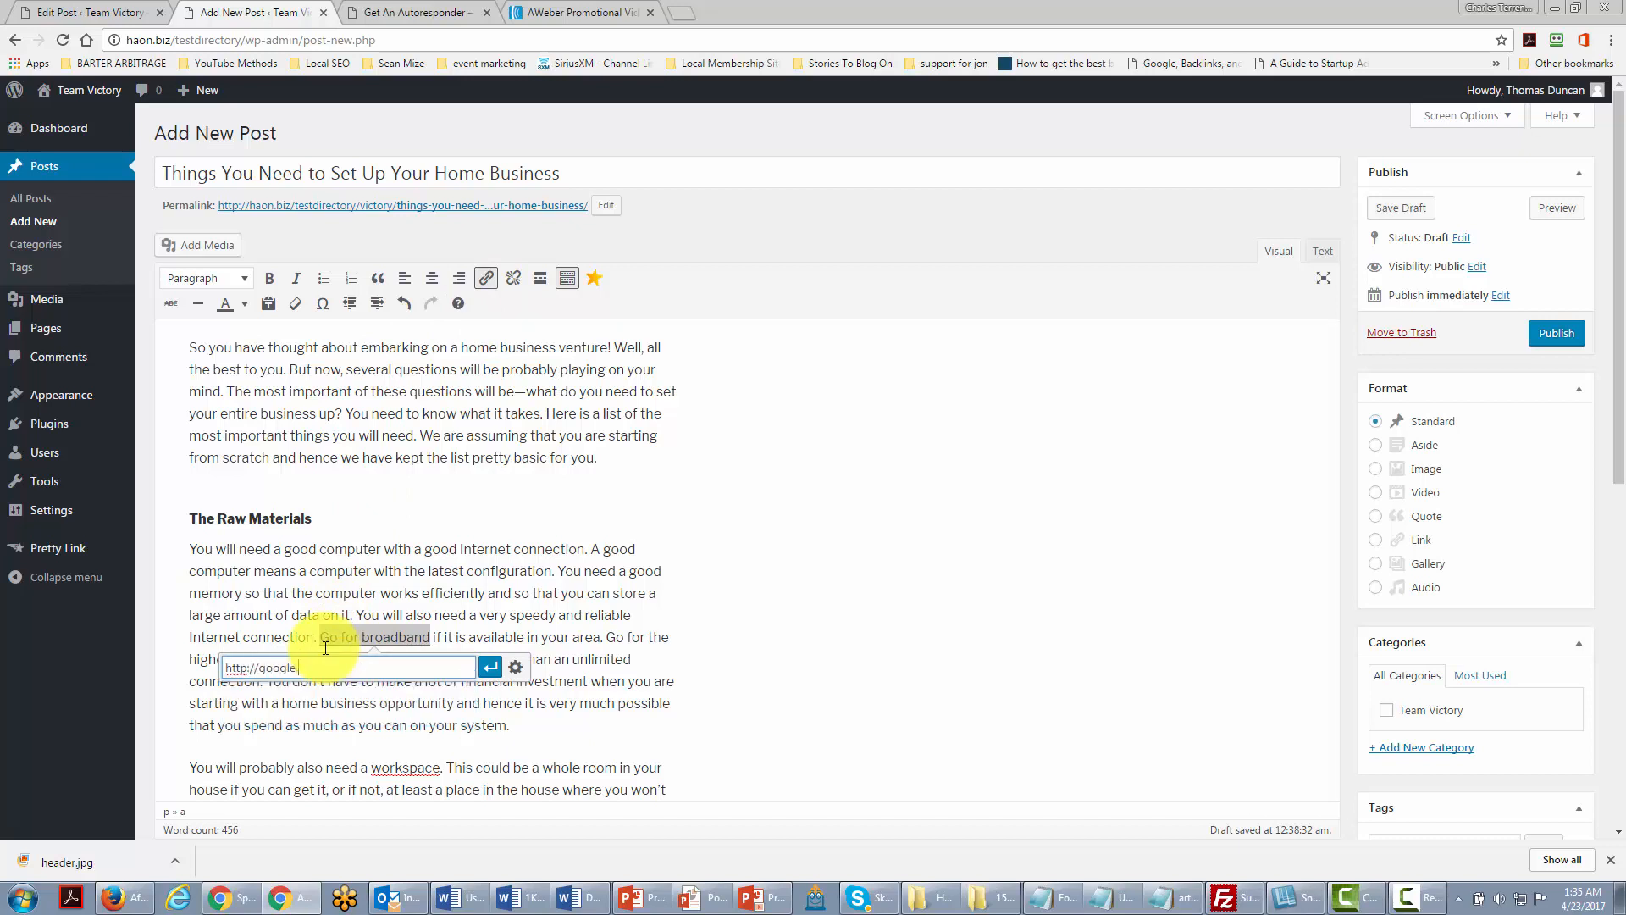
{"action": "type", "text": ".com"}
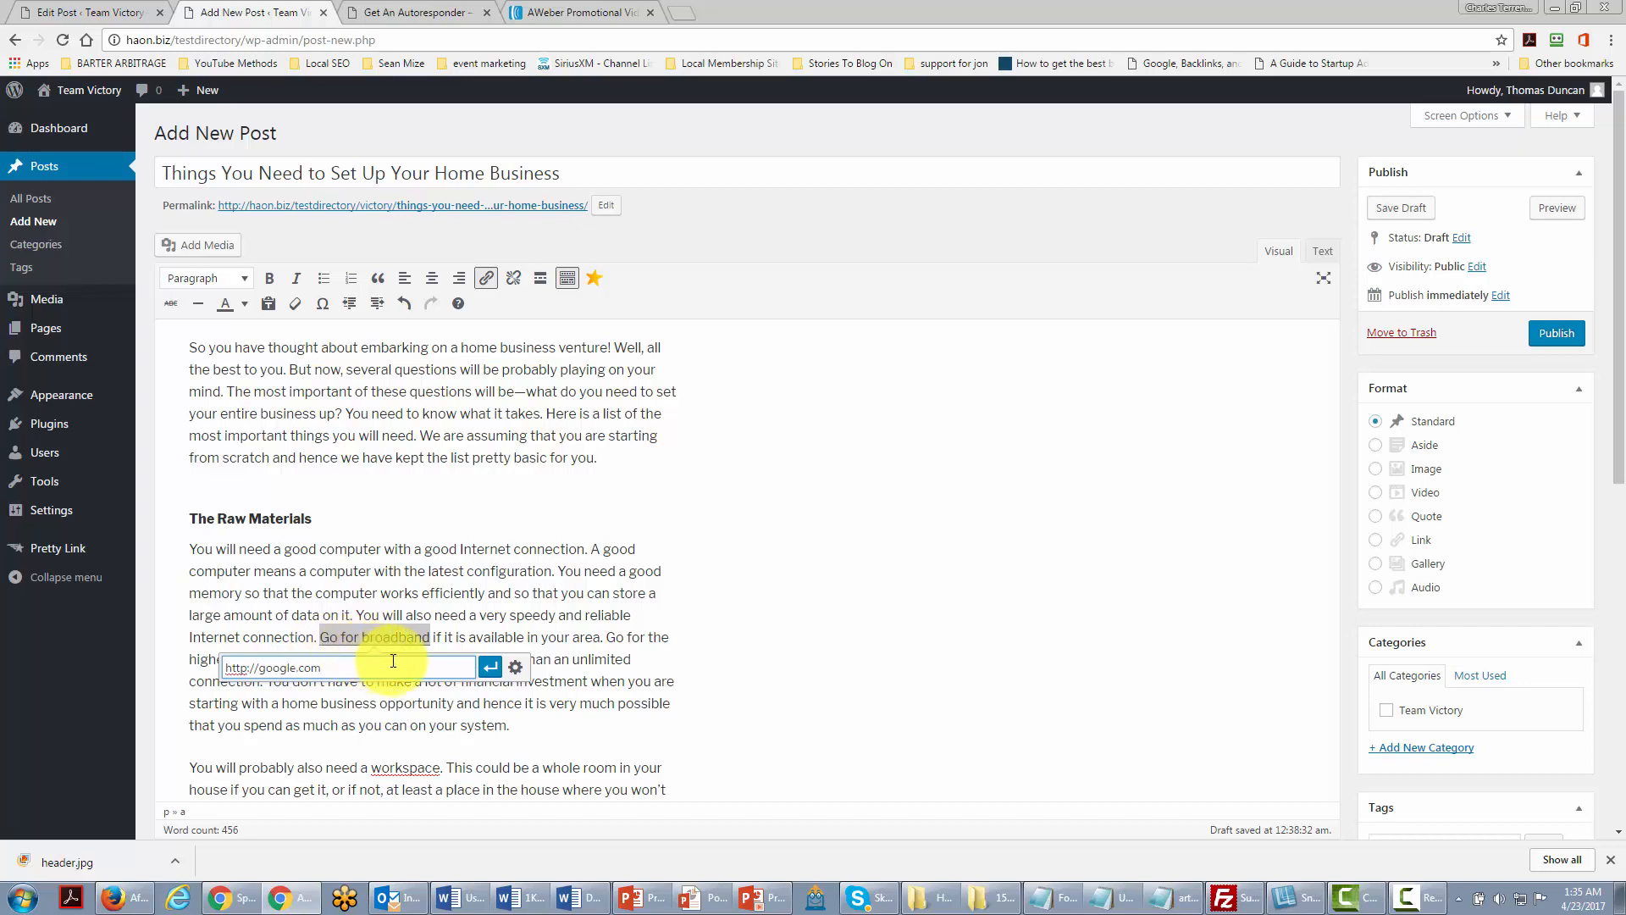
{"action": "left_click", "coordinate": [486, 666]}
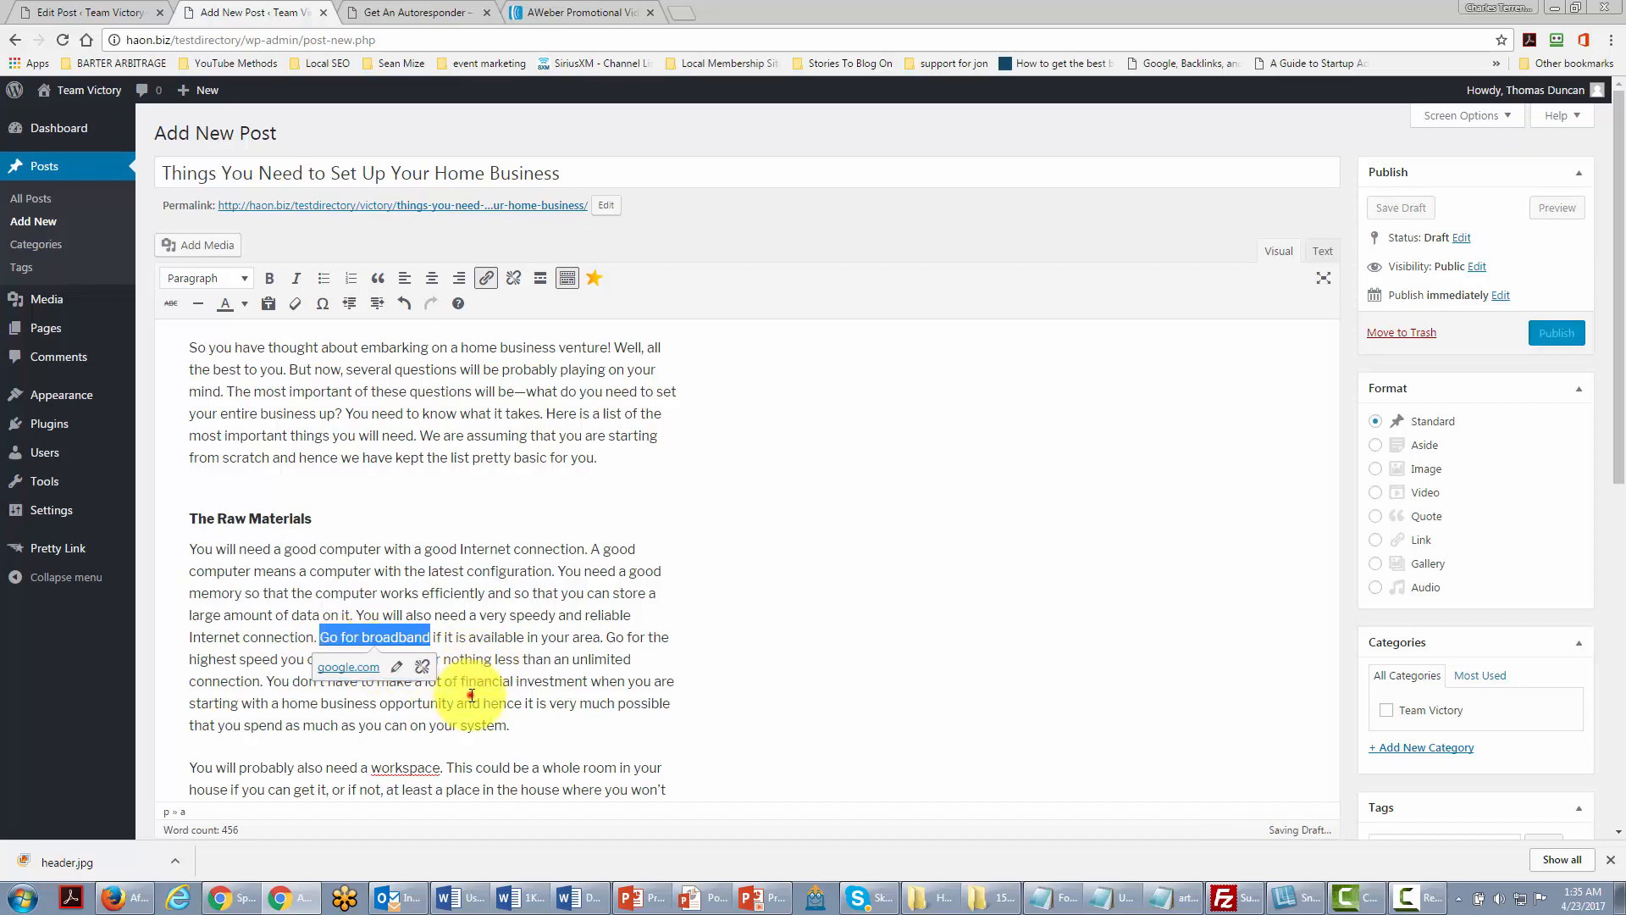
{"action": "left_click", "coordinate": [469, 694]}
Step: Link 'most home business' in the Monetary paragraph to google.com
{"action": "scroll", "coordinate": [468, 693], "scroll_direction": "down", "scroll_amount": 7}
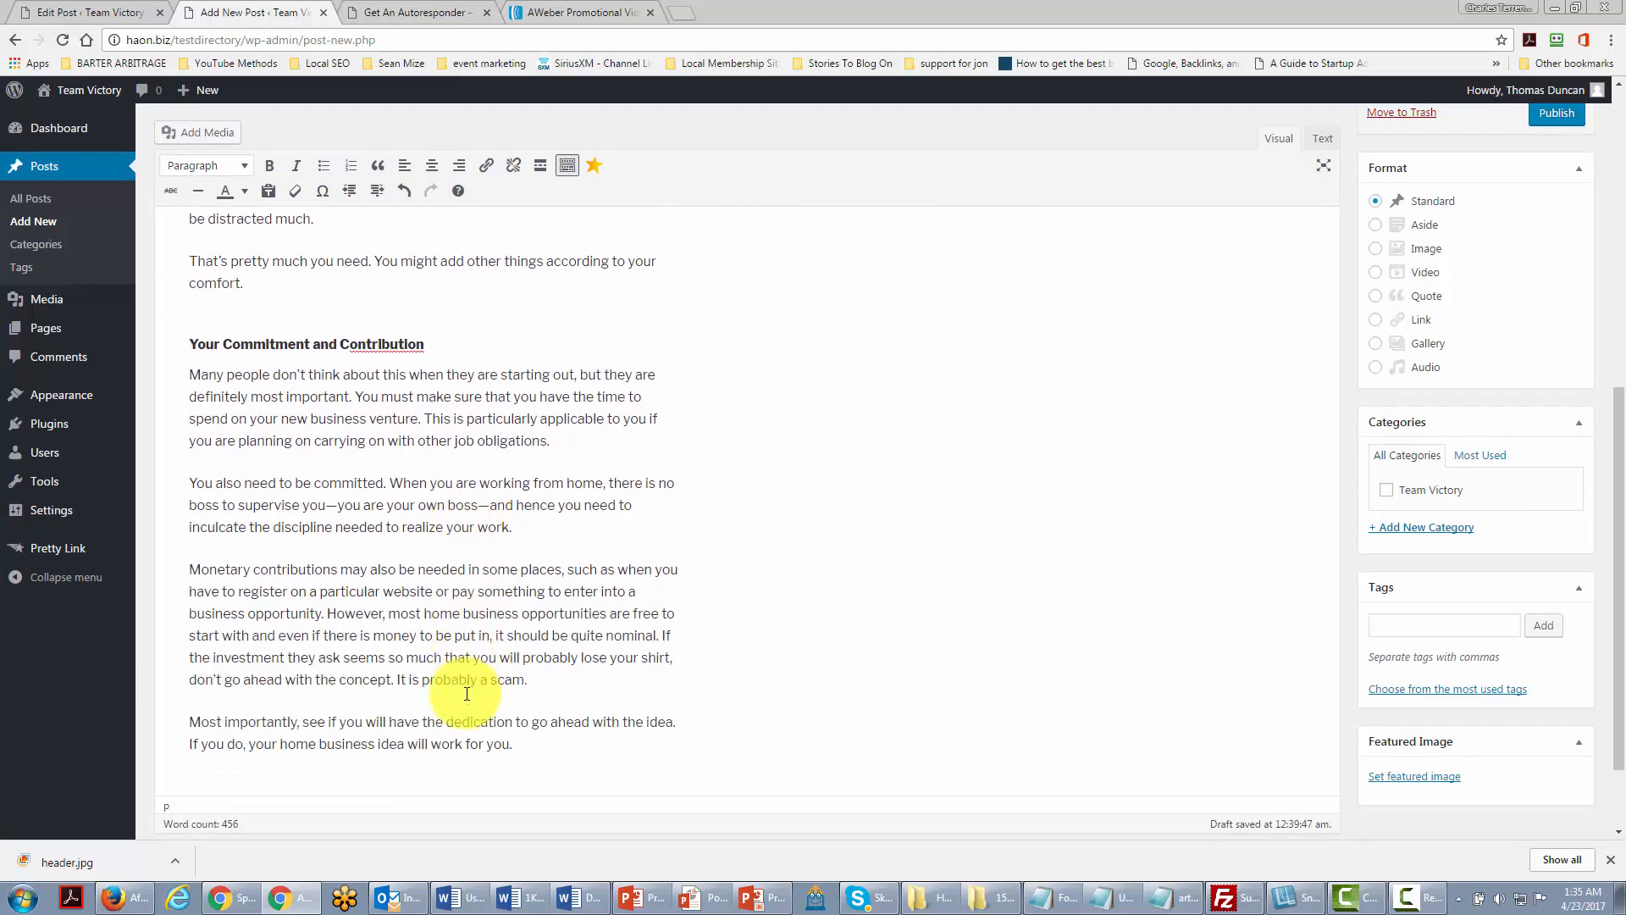
{"action": "double_click", "coordinate": [391, 613]}
{"action": "left_click_drag", "start_coordinate": [438, 611], "coordinate": [517, 613]}
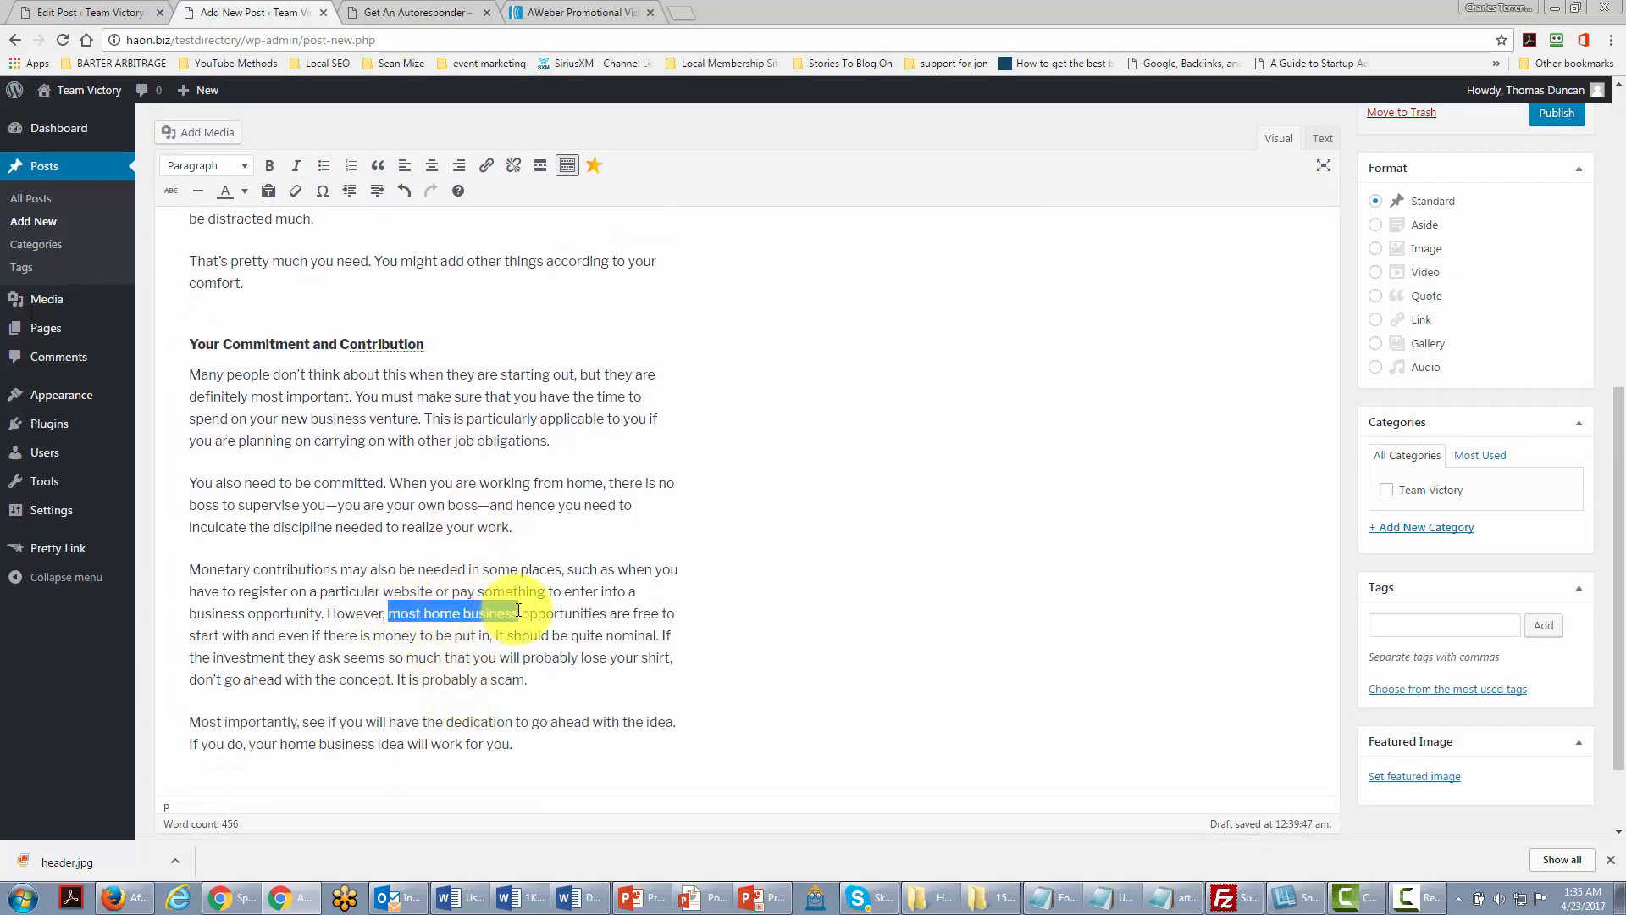
{"action": "left_click", "coordinate": [486, 165]}
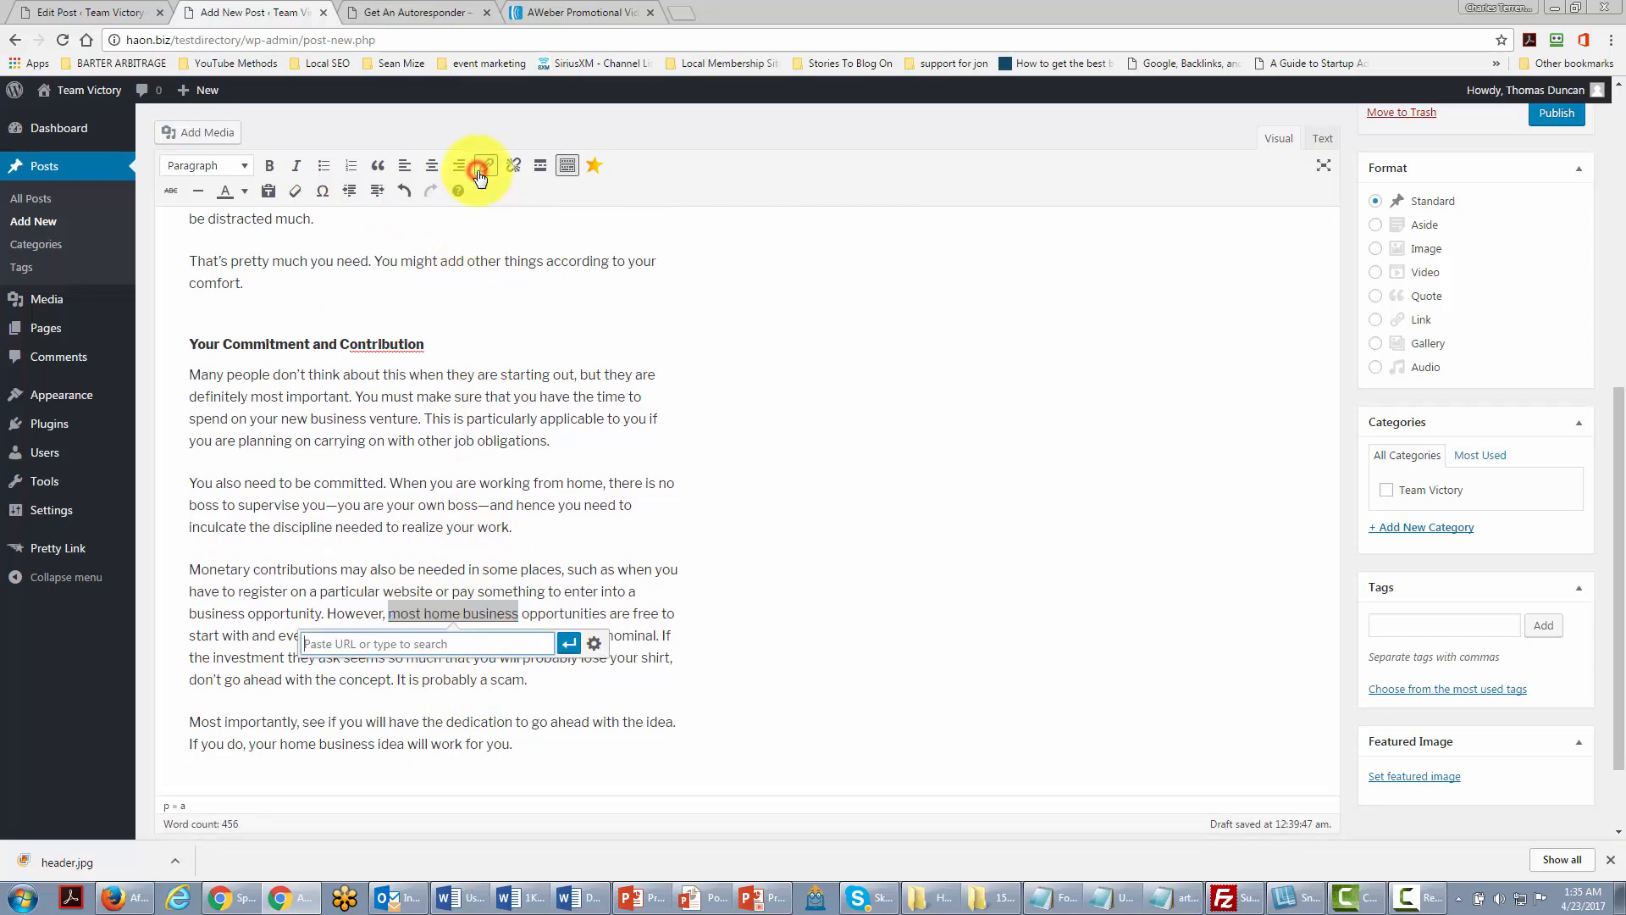
{"action": "type", "text": "htt"}
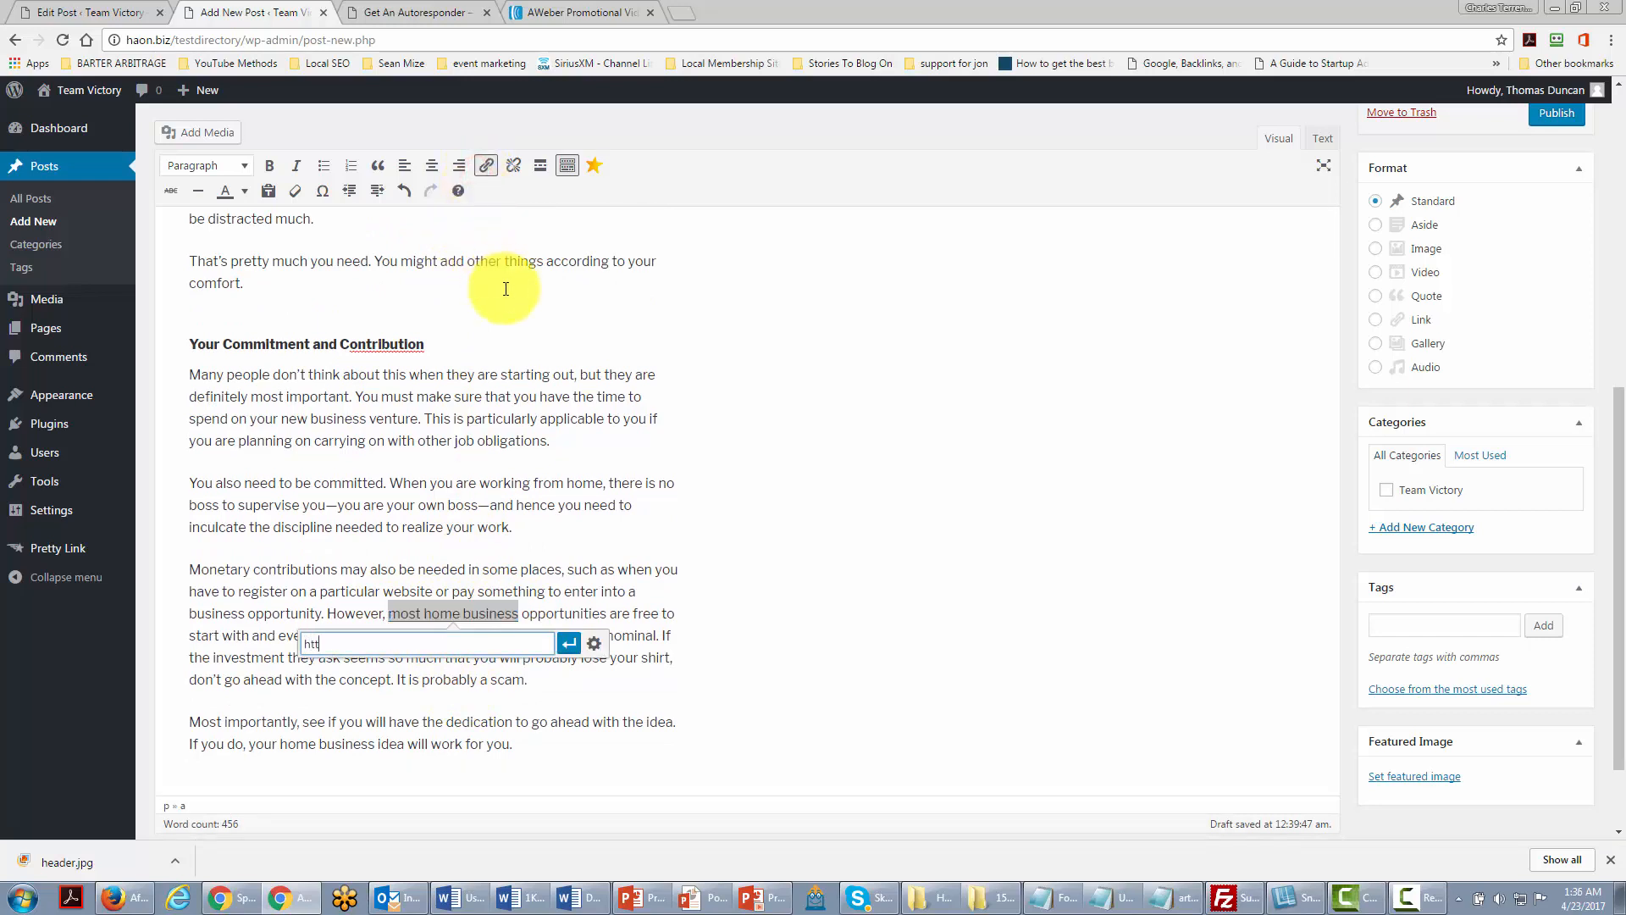
{"action": "type", "text": "p://google.com"}
{"action": "left_click", "coordinate": [566, 648]}
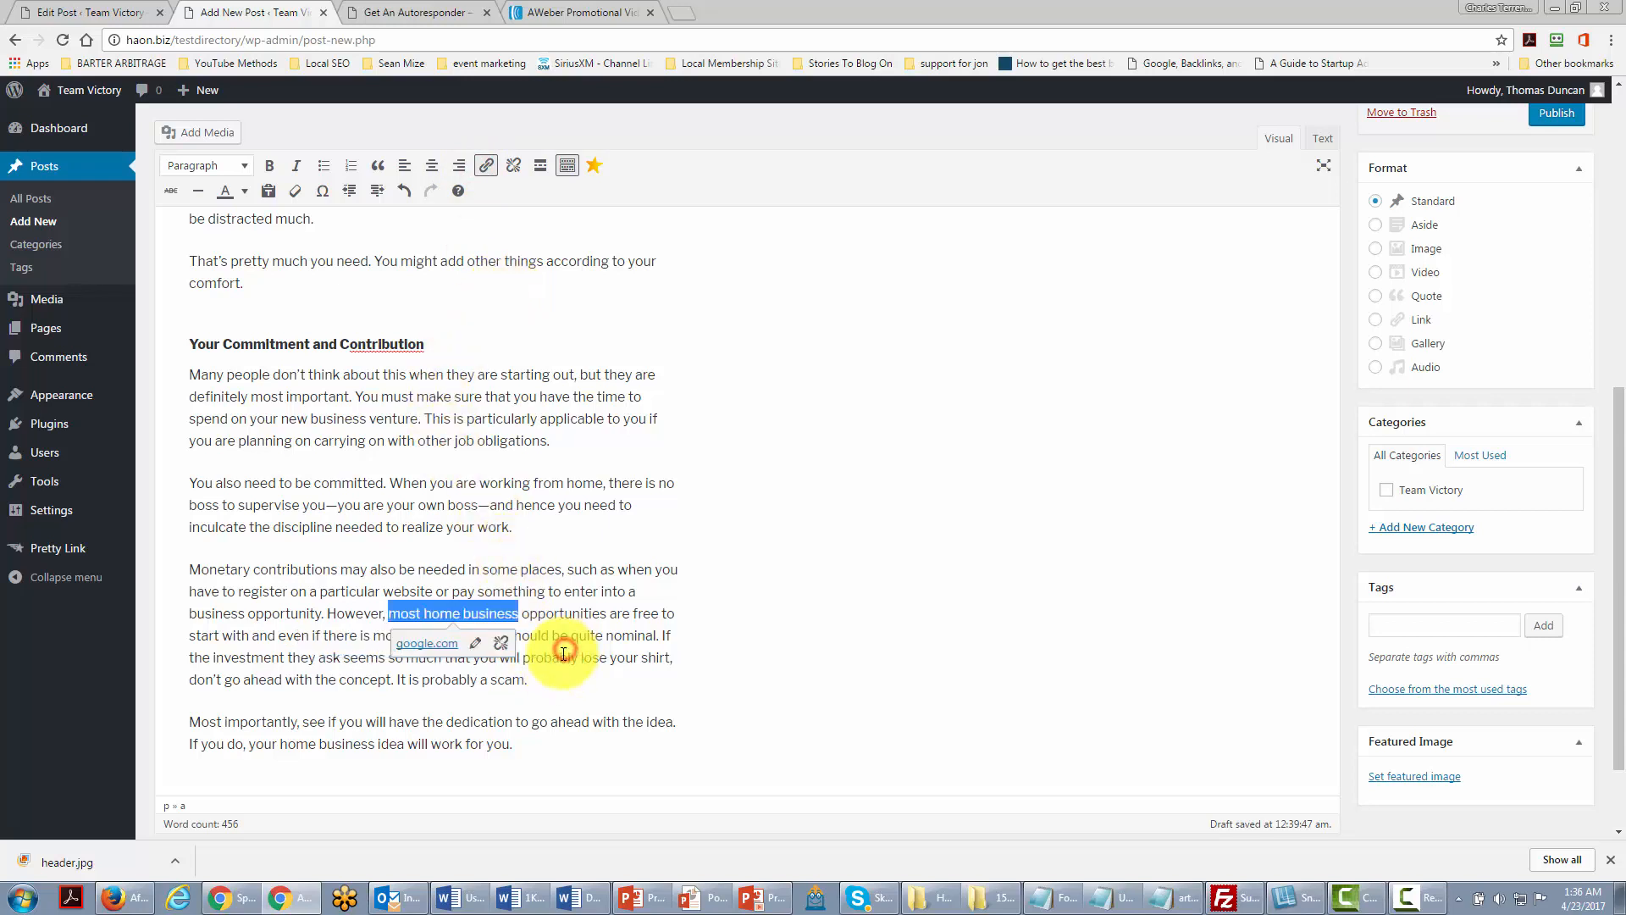
{"action": "left_click", "coordinate": [561, 656]}
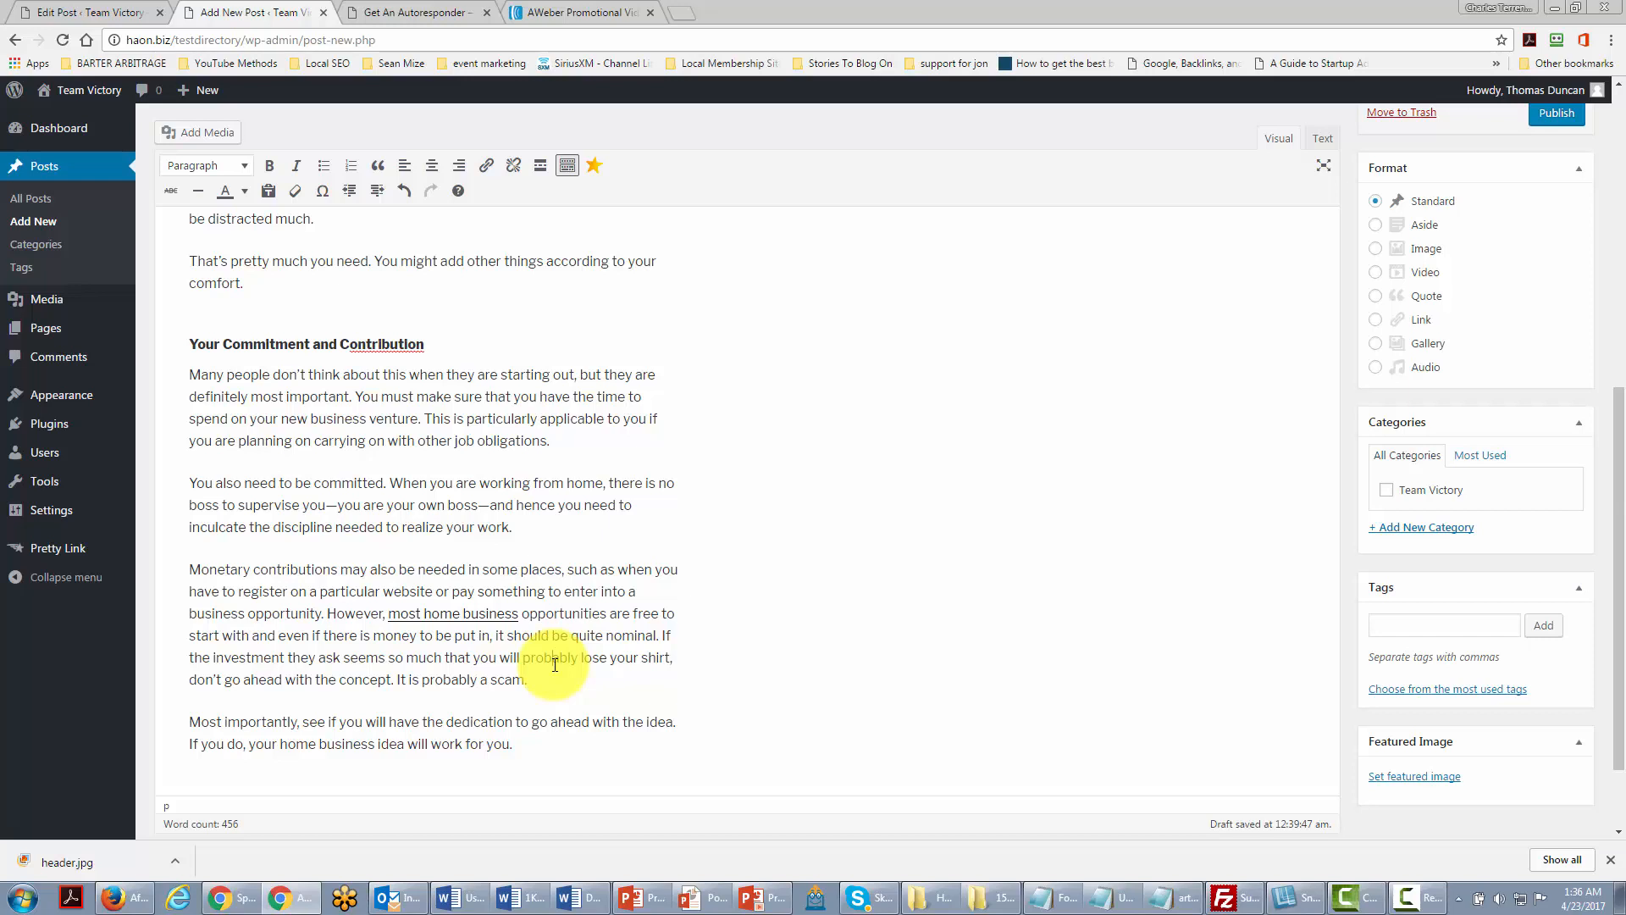
{"action": "scroll", "coordinate": [555, 665], "scroll_direction": "up", "scroll_amount": 2}
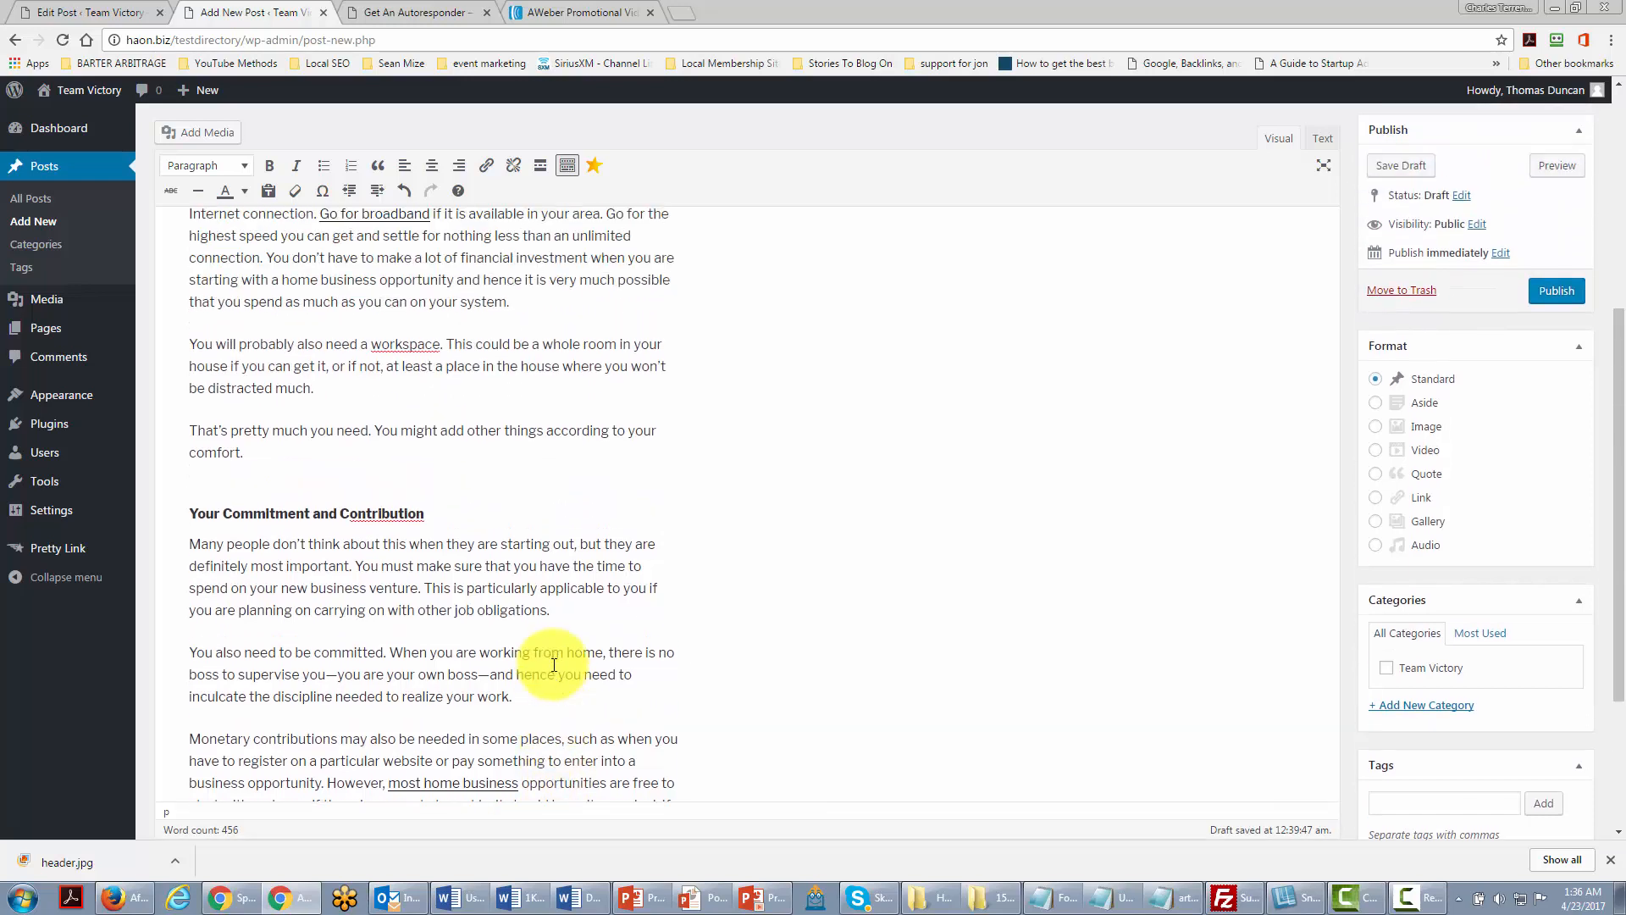
{"action": "scroll", "coordinate": [554, 665], "scroll_direction": "up", "scroll_amount": 3}
{"action": "scroll", "coordinate": [553, 664], "scroll_direction": "up", "scroll_amount": 1}
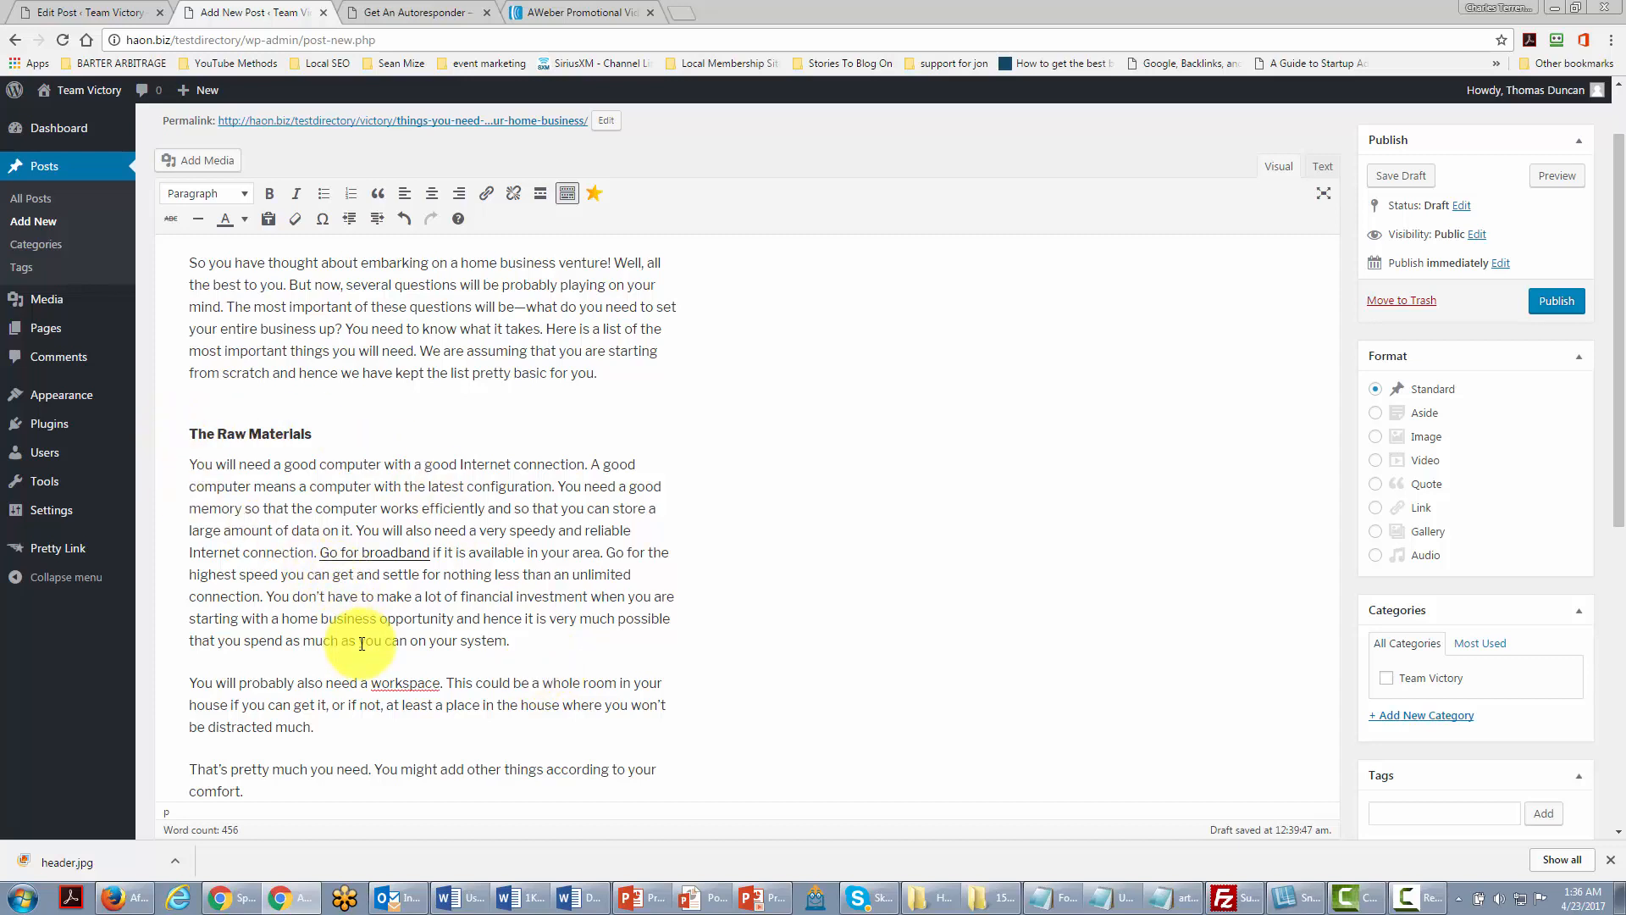
Step: Place the caret before the 'You will need…' paragraph and open Add Media
{"action": "left_click", "coordinate": [189, 465]}
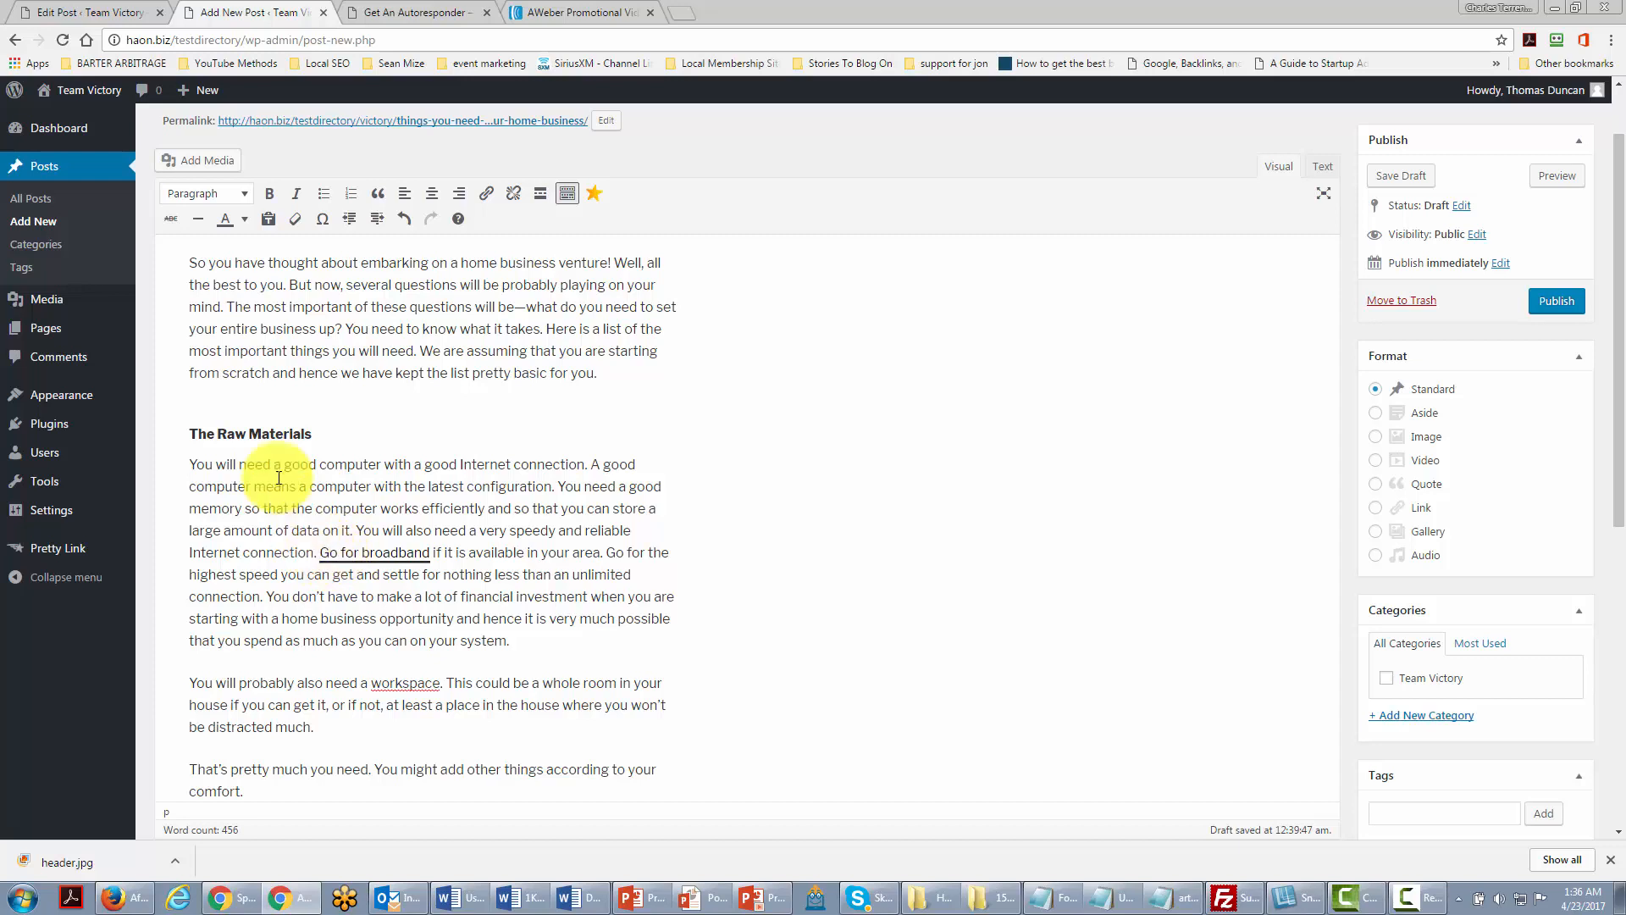
{"action": "left_click", "coordinate": [206, 161]}
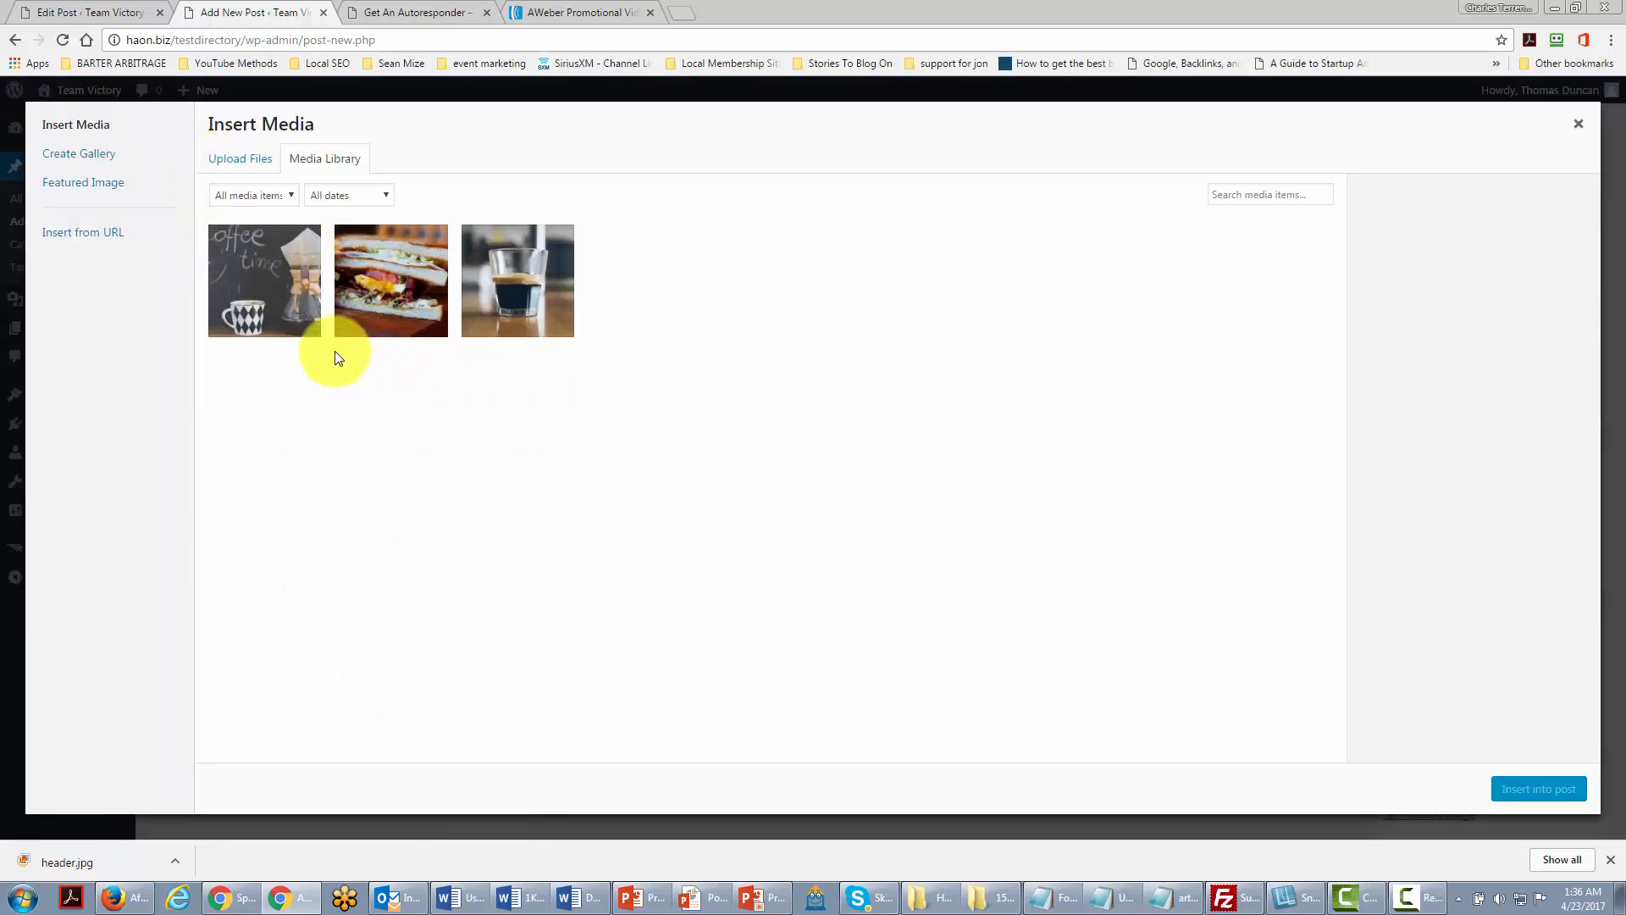
Step: Upload the SEO word-cloud image and insert it into the post
{"action": "left_click", "coordinate": [244, 166]}
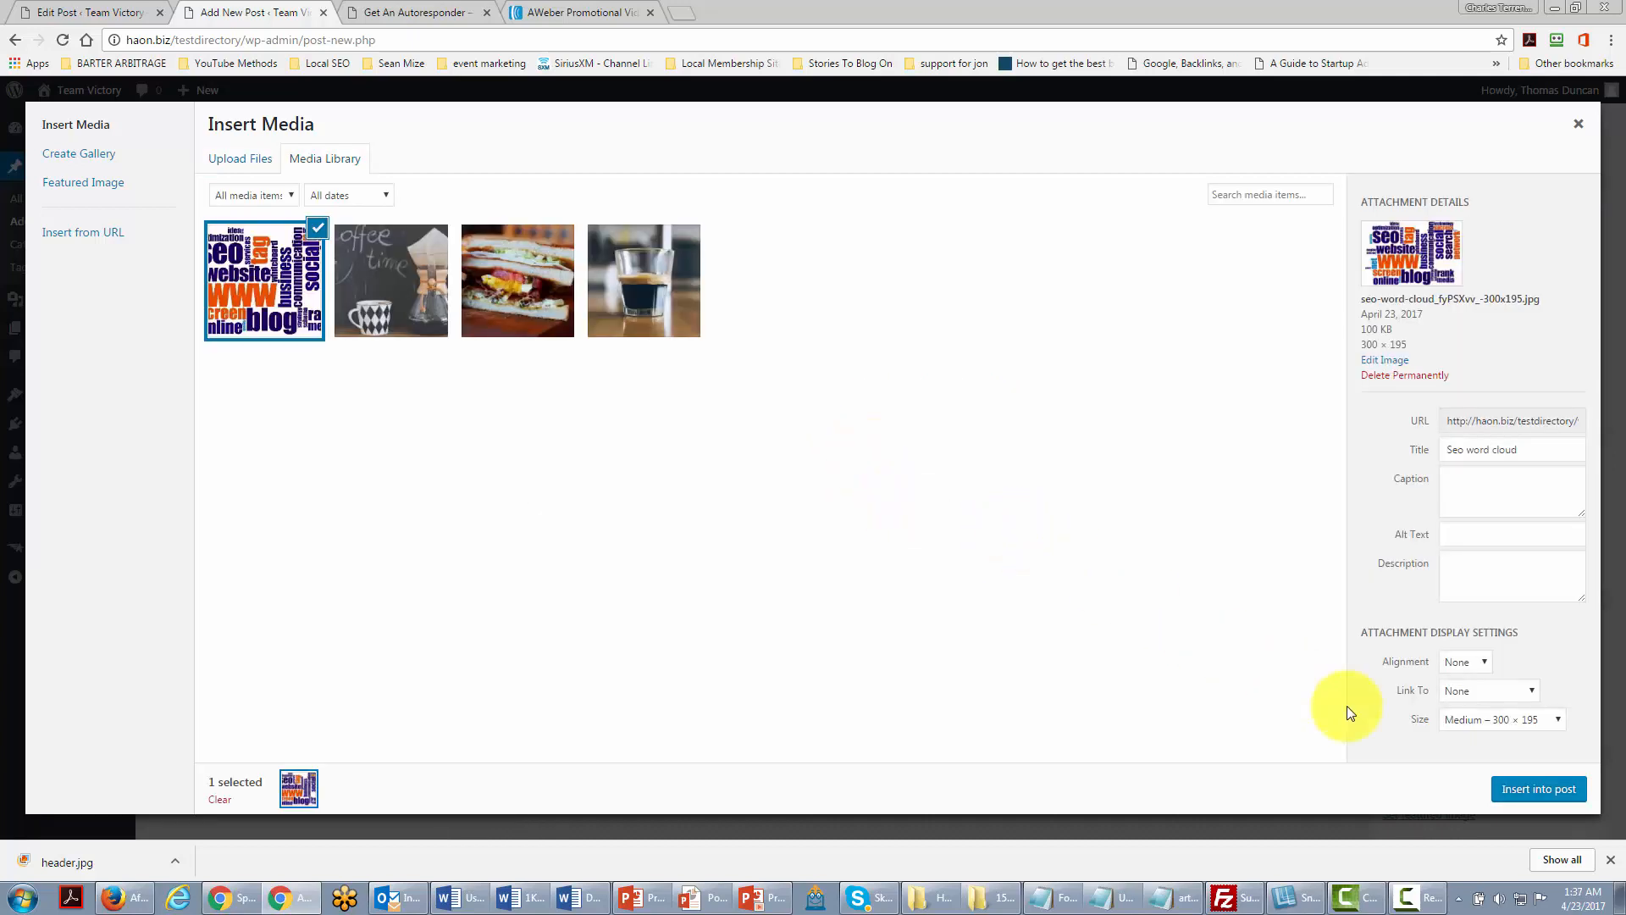
{"action": "left_click", "coordinate": [1522, 789]}
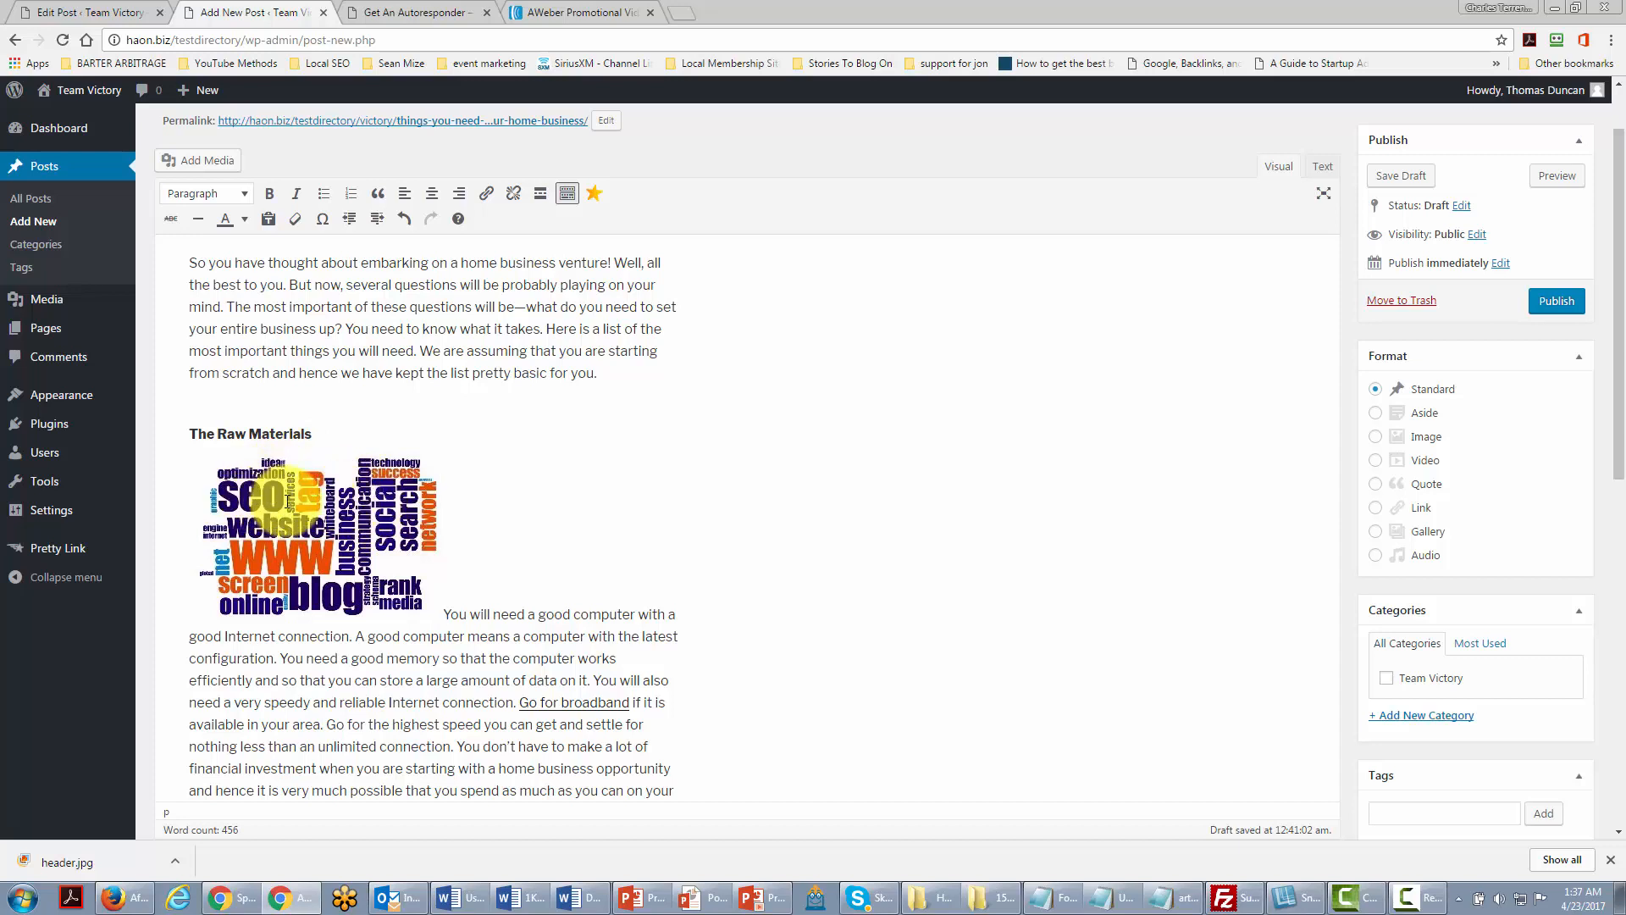
Step: Set the word-cloud image's alignment to Left, update it, and publish the post
{"action": "left_click", "coordinate": [297, 505]}
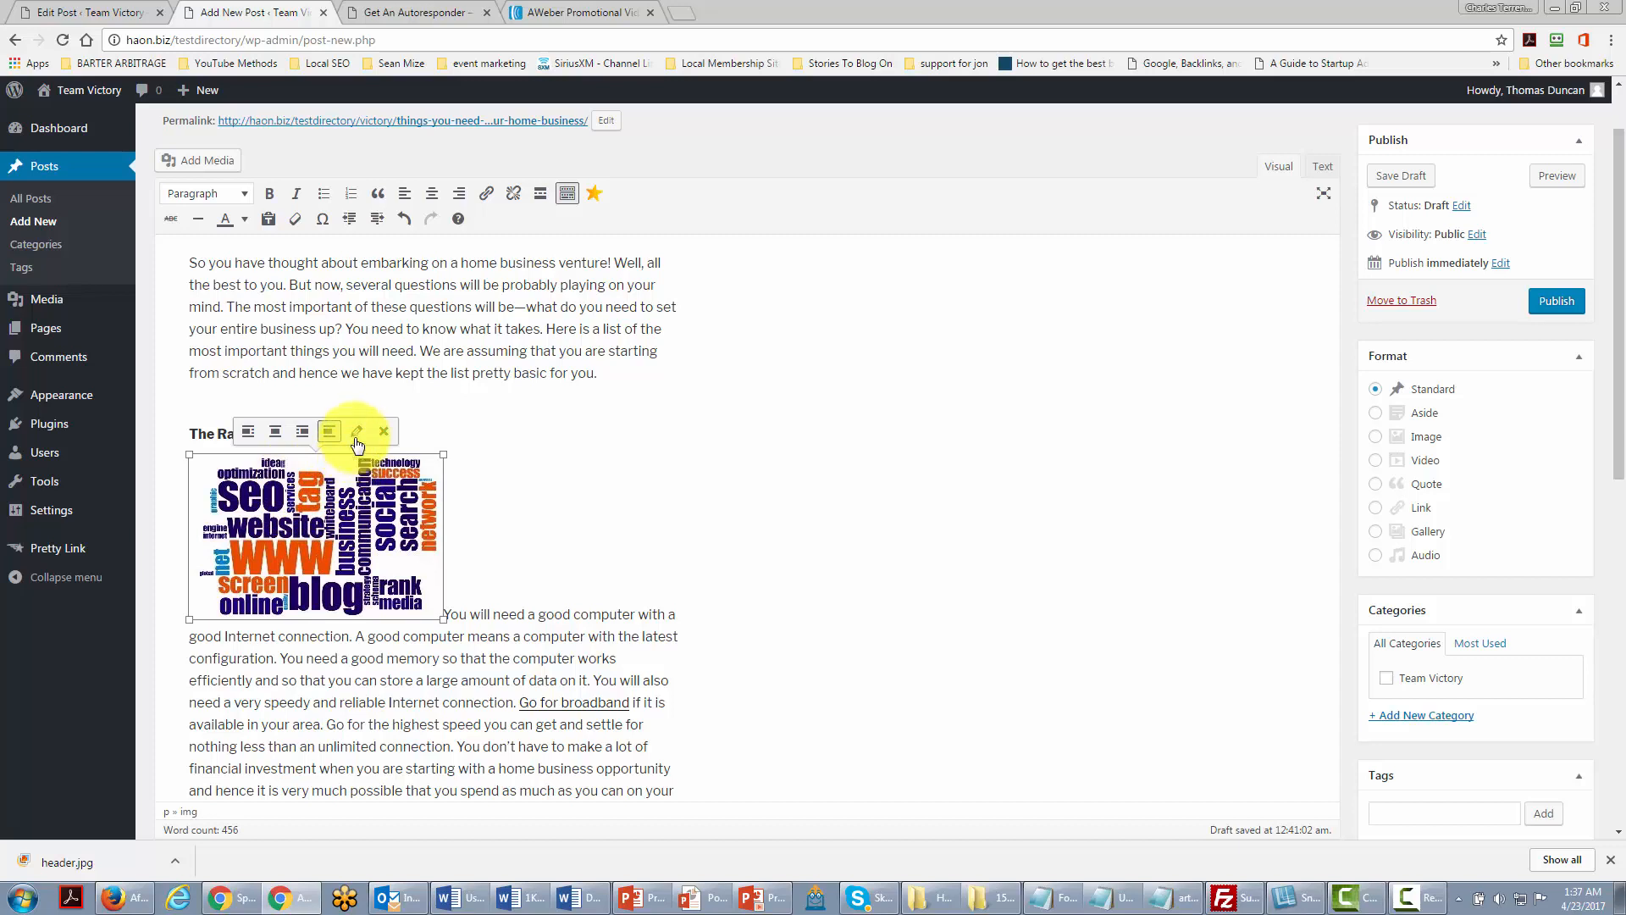
{"action": "left_click", "coordinate": [357, 435]}
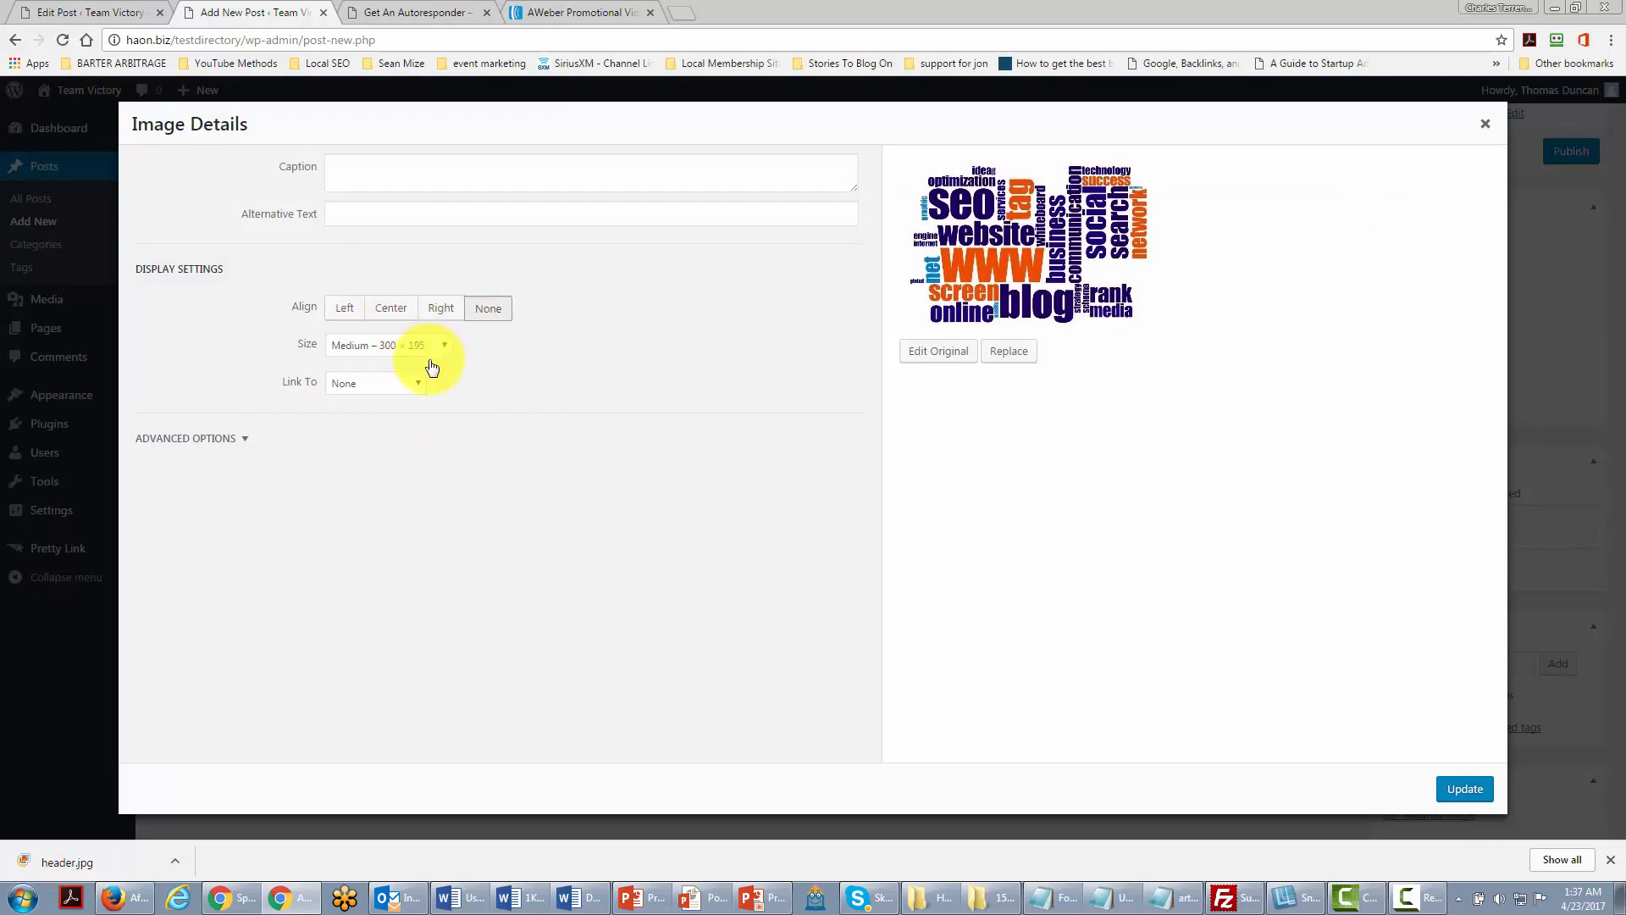
{"action": "left_click", "coordinate": [344, 310]}
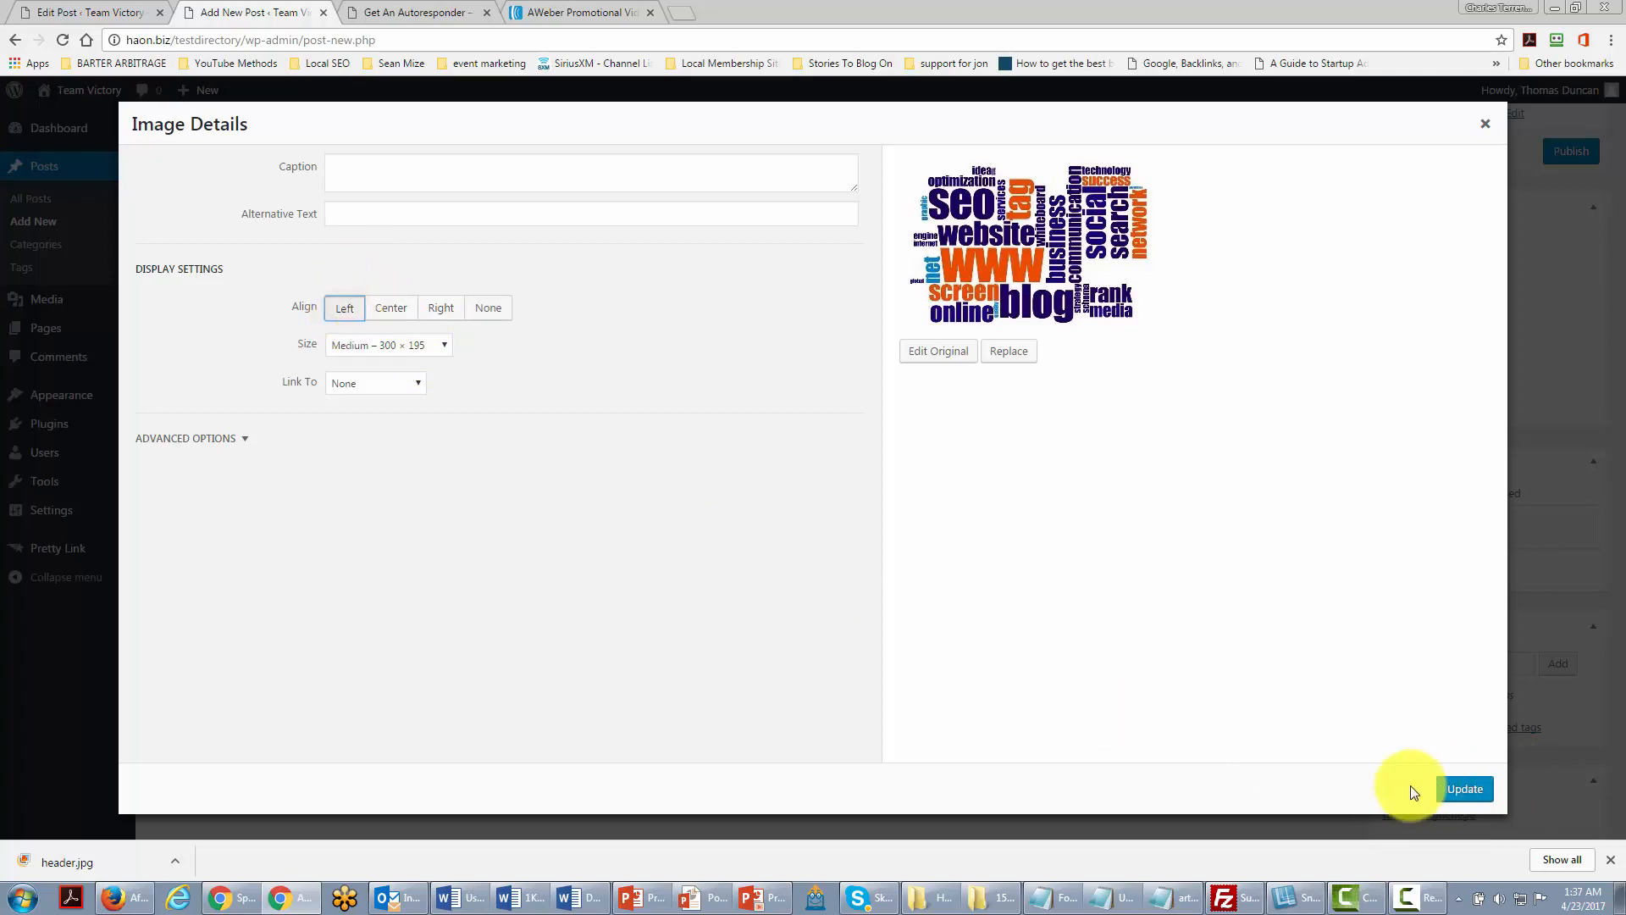
{"action": "left_click", "coordinate": [1447, 790]}
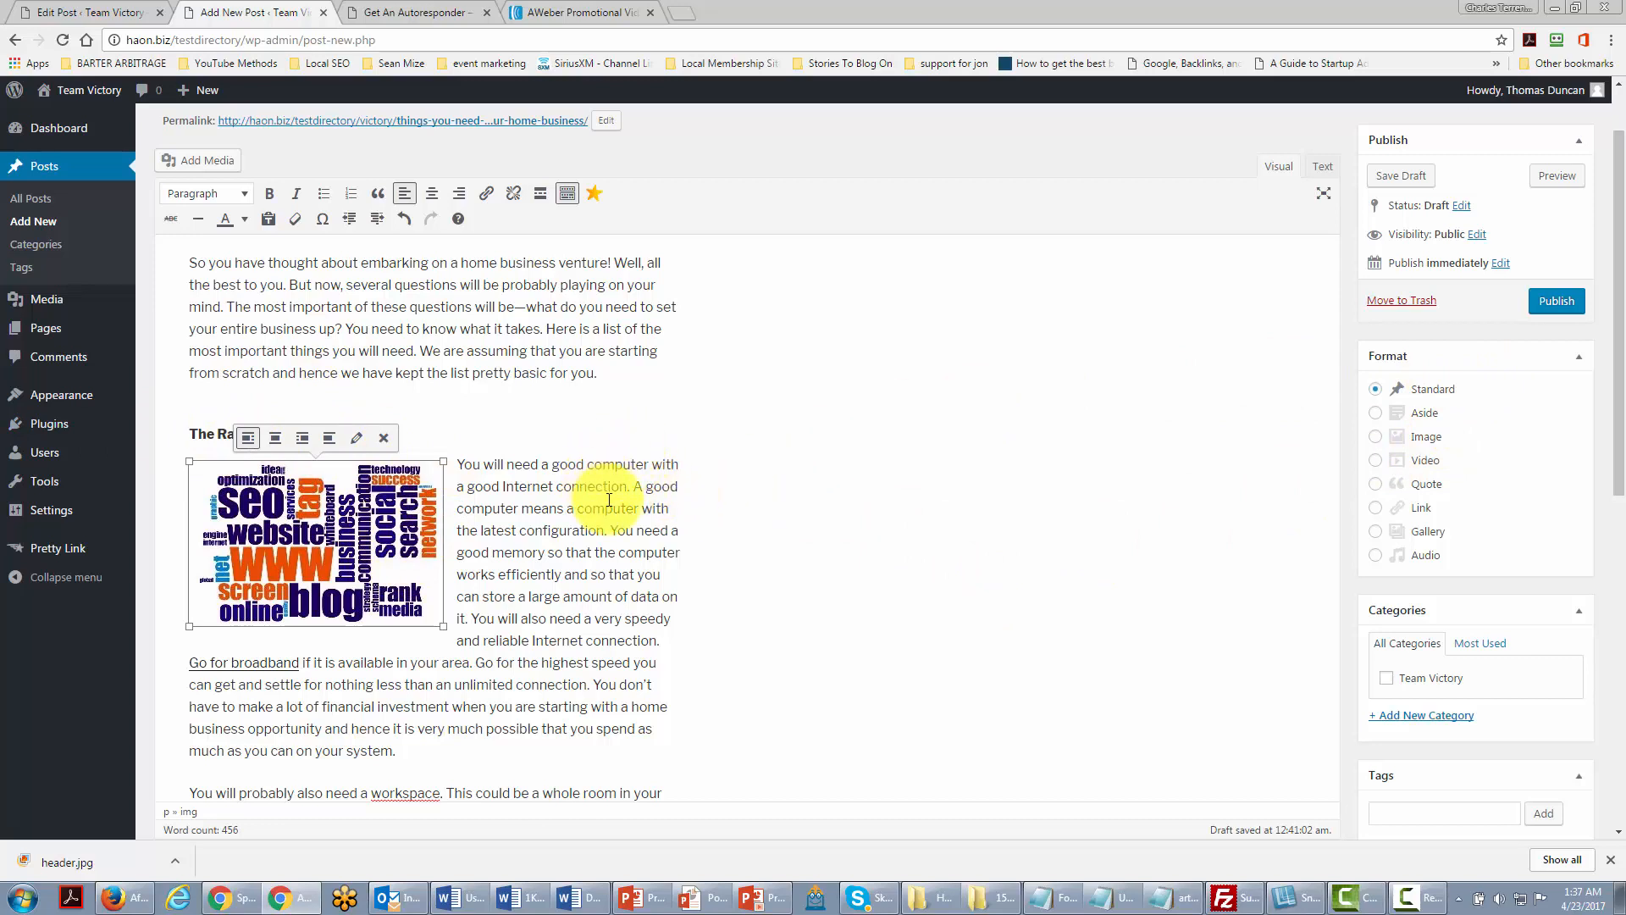
{"action": "left_click", "coordinate": [1557, 303]}
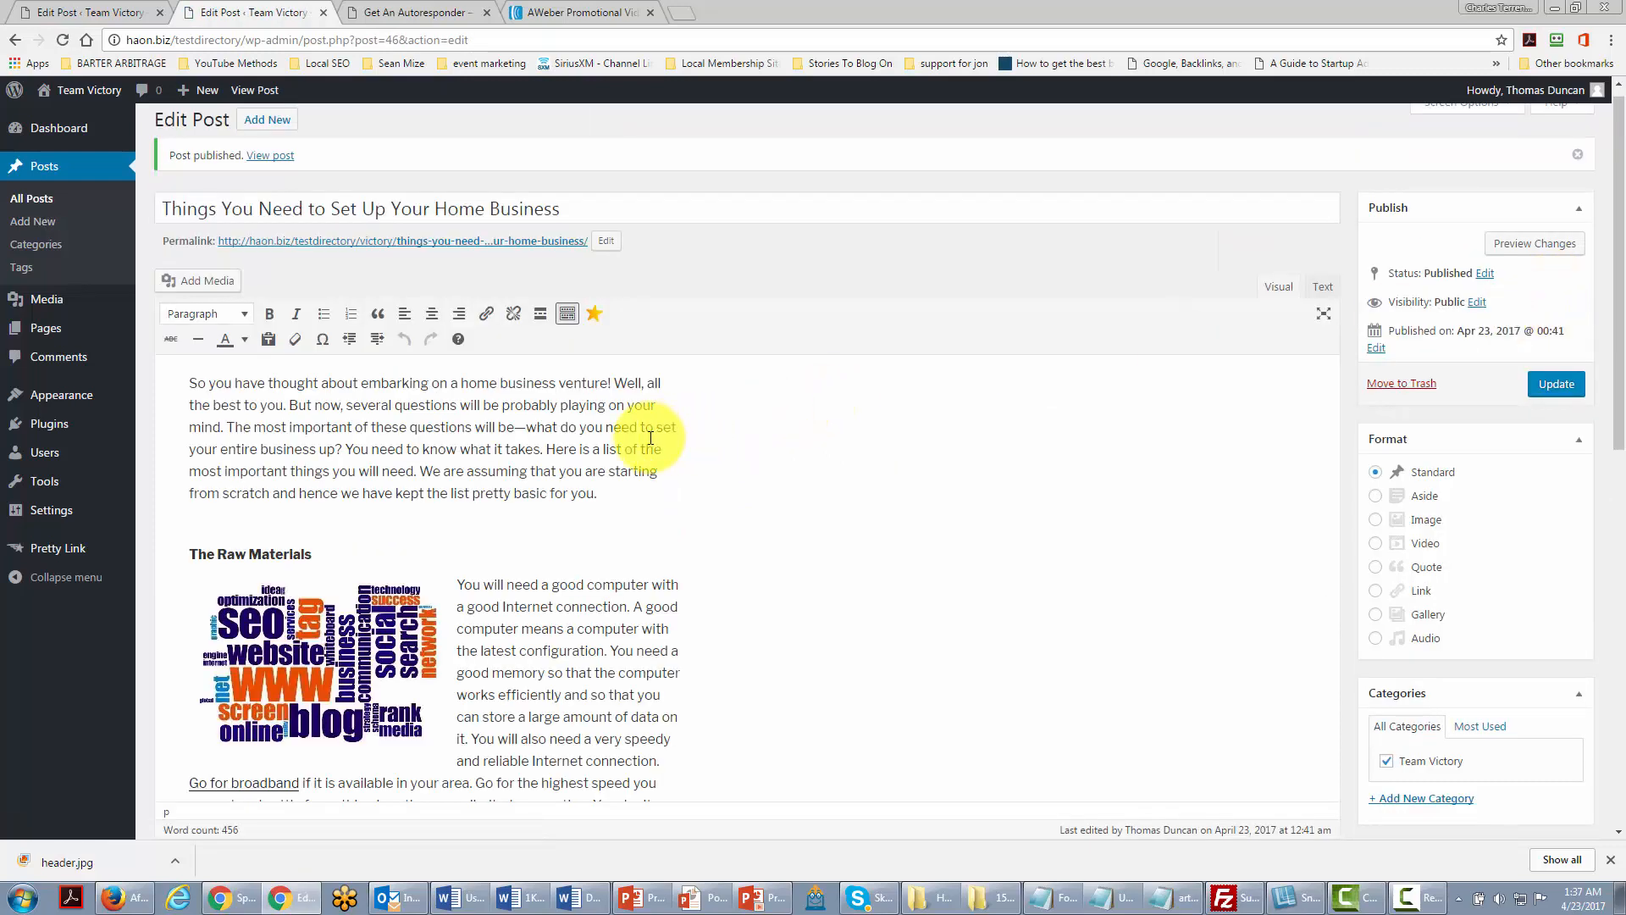
Step: Open the live post via View post, scroll through it, then return to Edit Post
{"action": "left_click", "coordinate": [273, 159]}
{"action": "scroll", "coordinate": [471, 337], "scroll_direction": "down", "scroll_amount": 10}
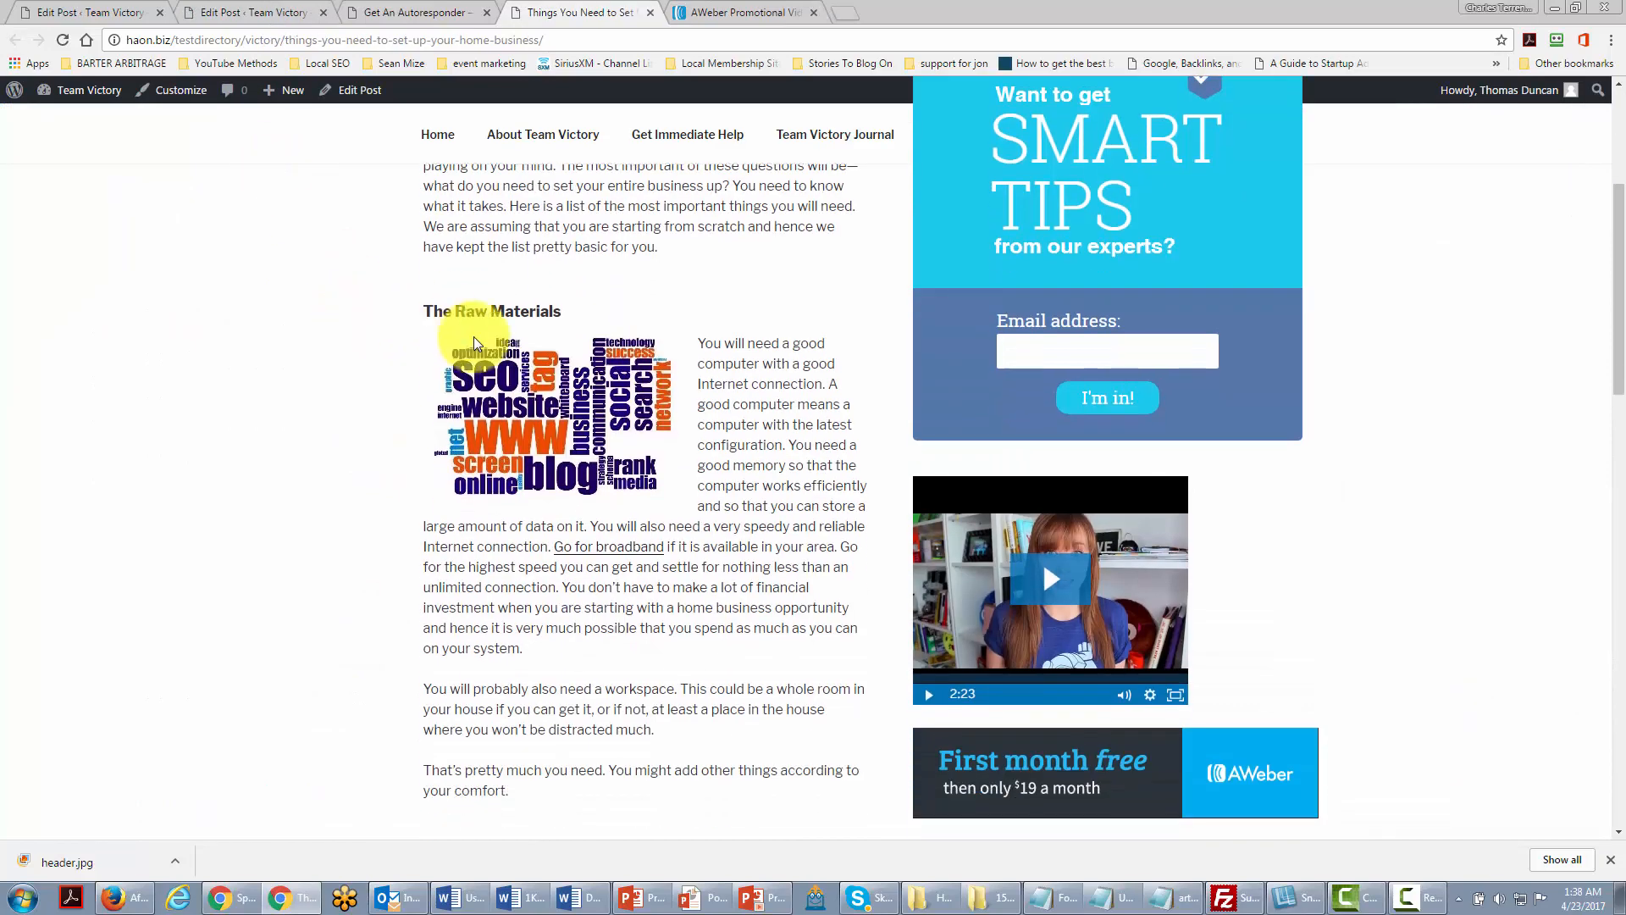
{"action": "scroll", "coordinate": [549, 424], "scroll_direction": "down", "scroll_amount": 3}
{"action": "scroll", "coordinate": [591, 465], "scroll_direction": "up", "scroll_amount": 10}
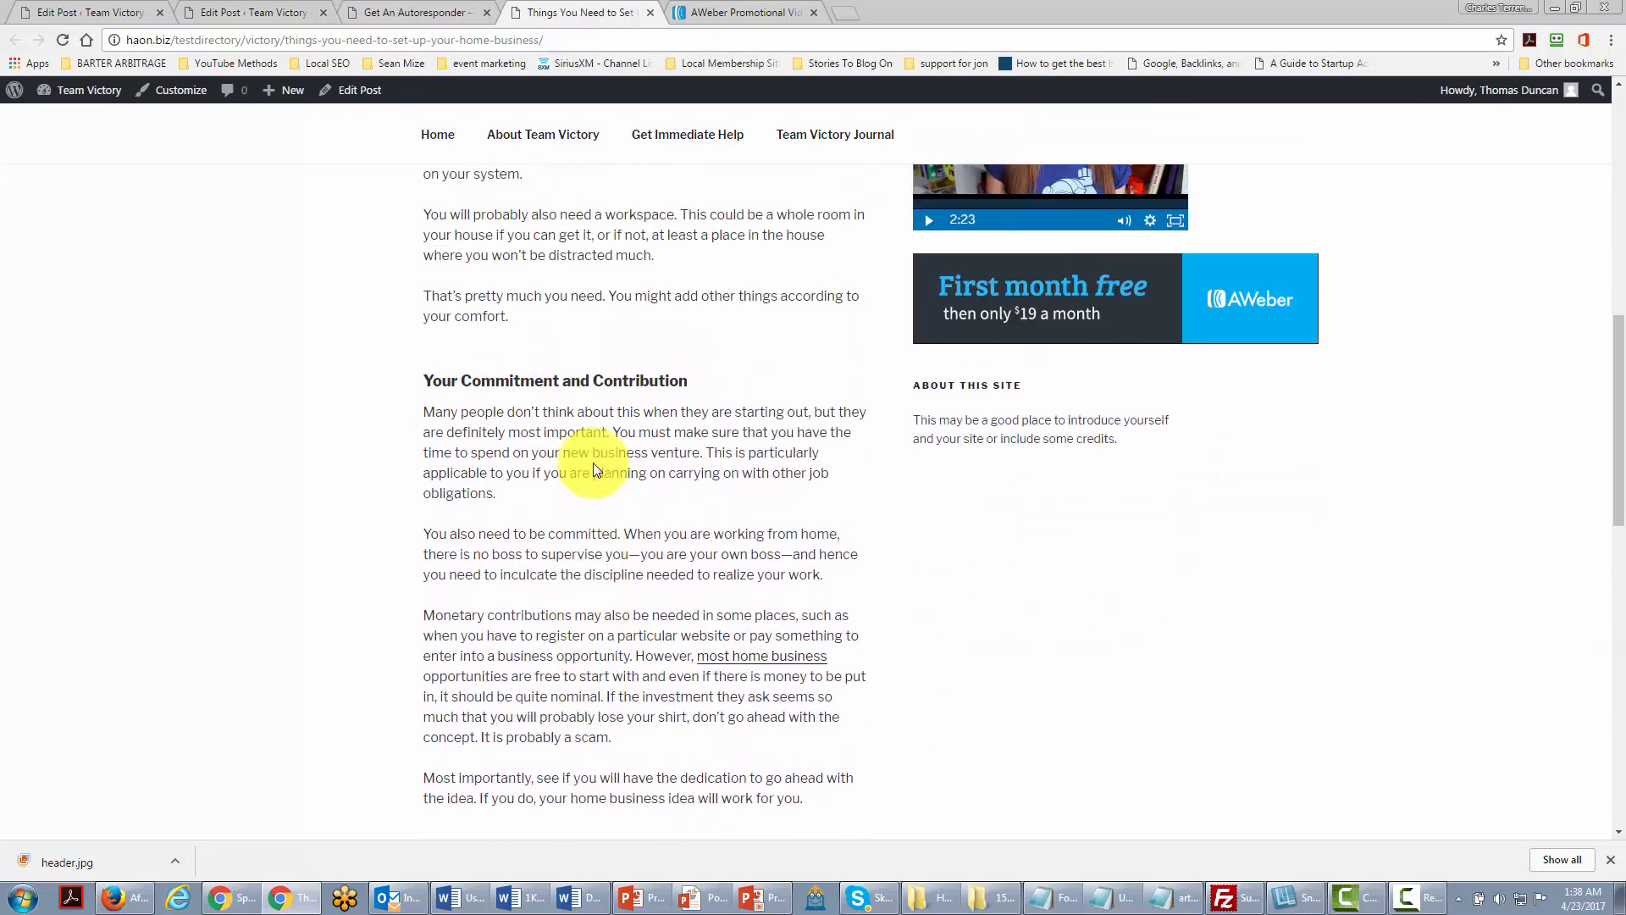
{"action": "scroll", "coordinate": [593, 463], "scroll_direction": "up", "scroll_amount": 3}
{"action": "scroll", "coordinate": [594, 463], "scroll_direction": "down", "scroll_amount": 2}
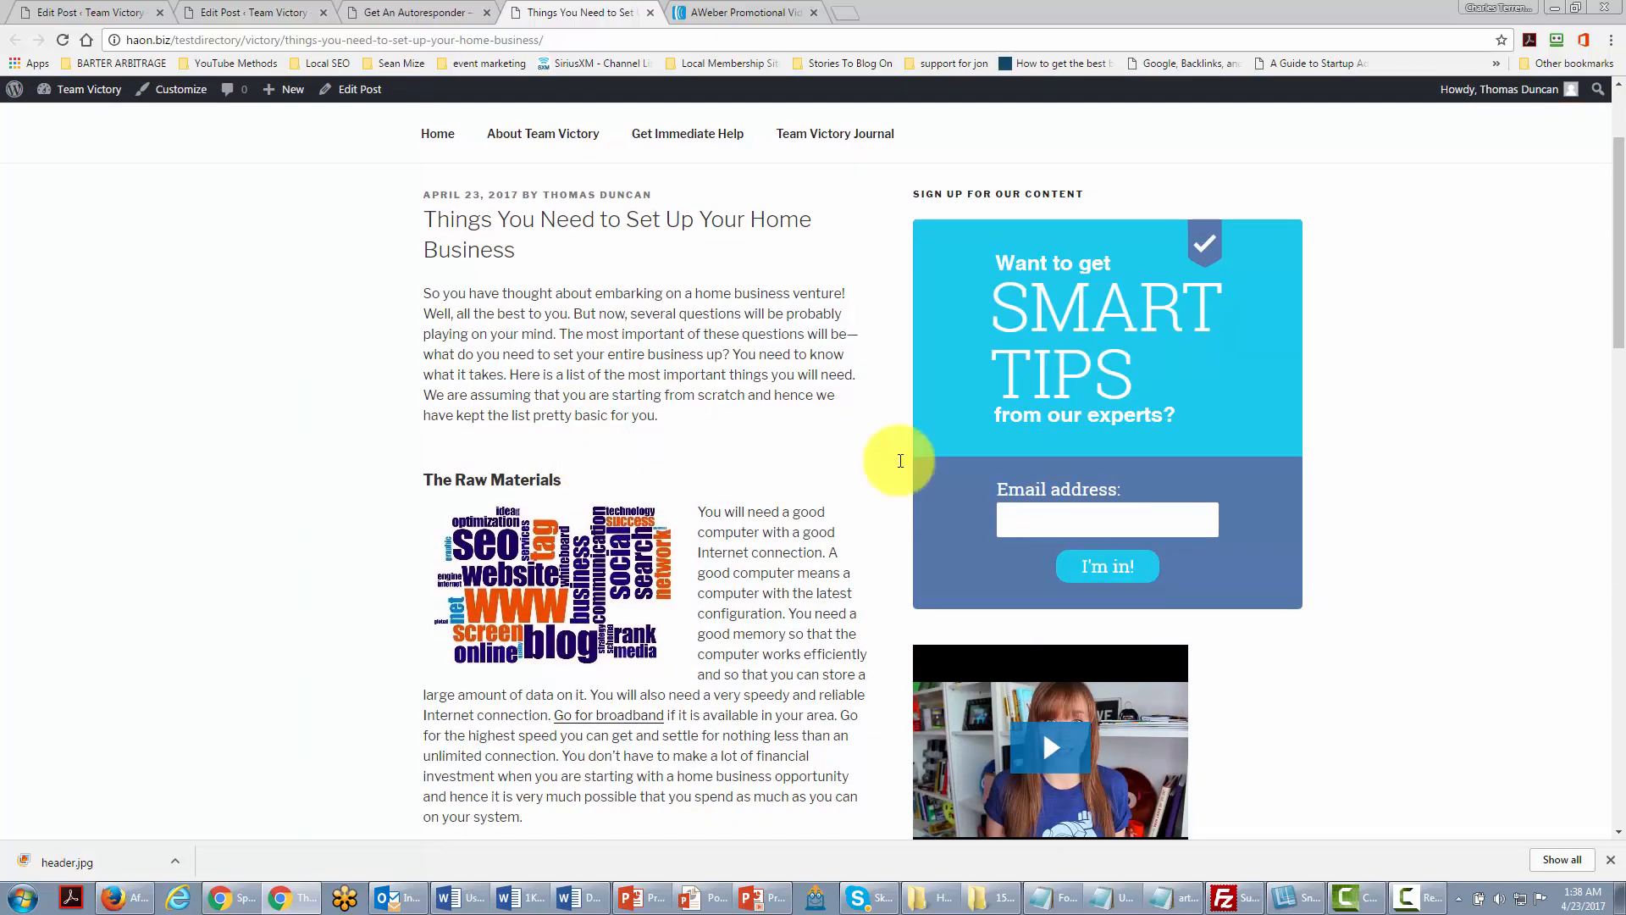
{"action": "key", "text": "ctrl+shift+Tab"}
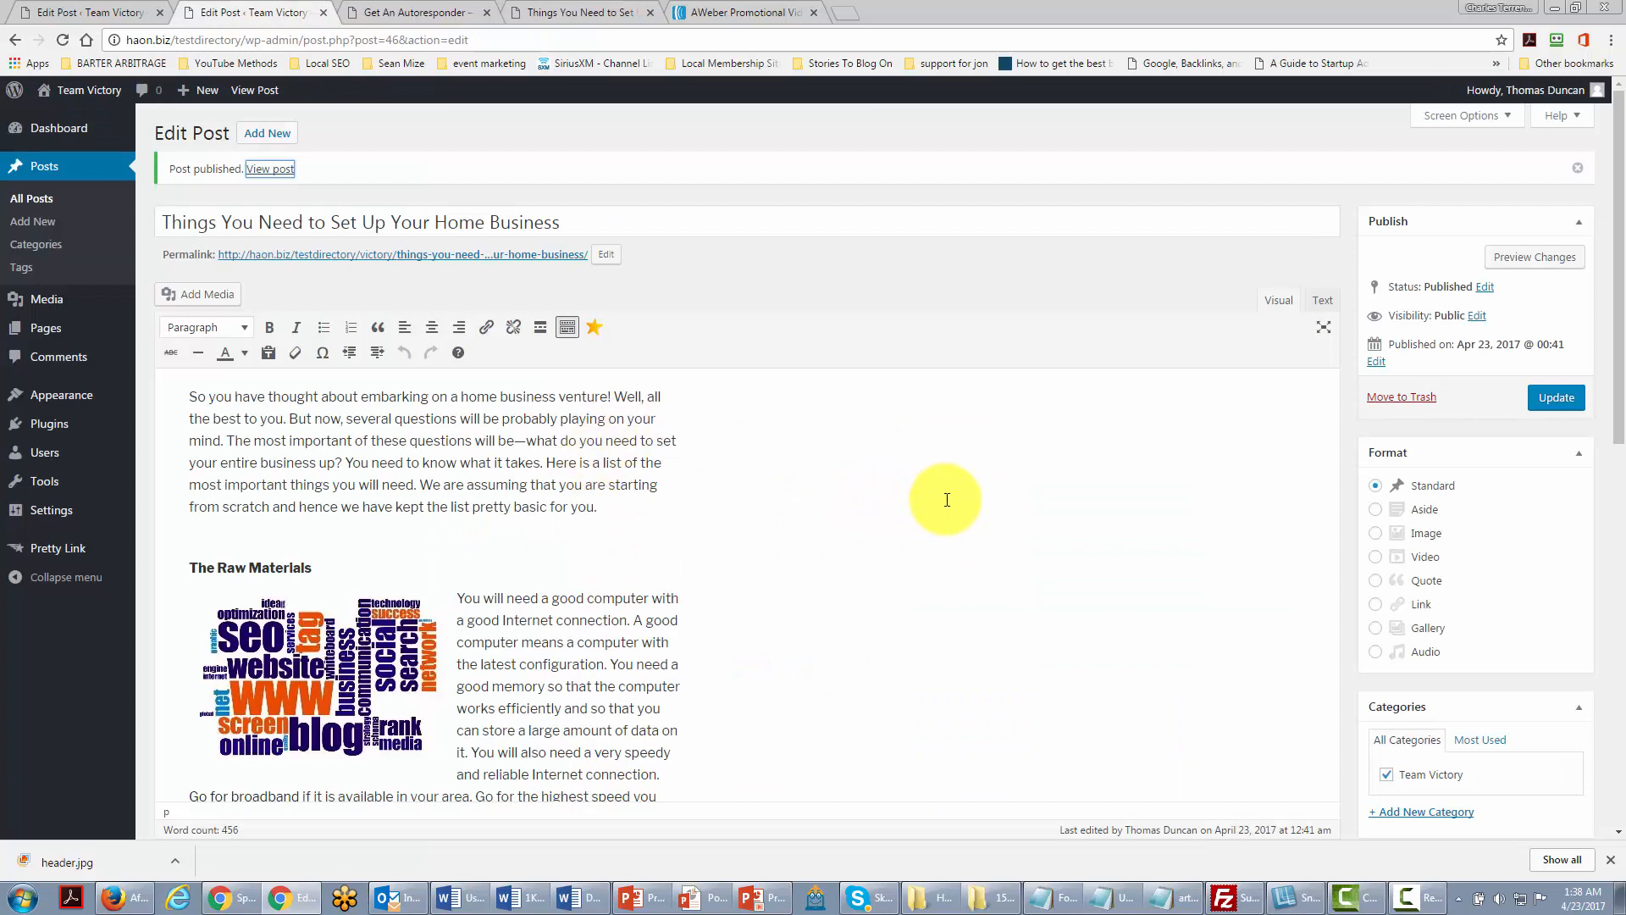
{"action": "scroll", "coordinate": [940, 504], "scroll_direction": "down", "scroll_amount": 1}
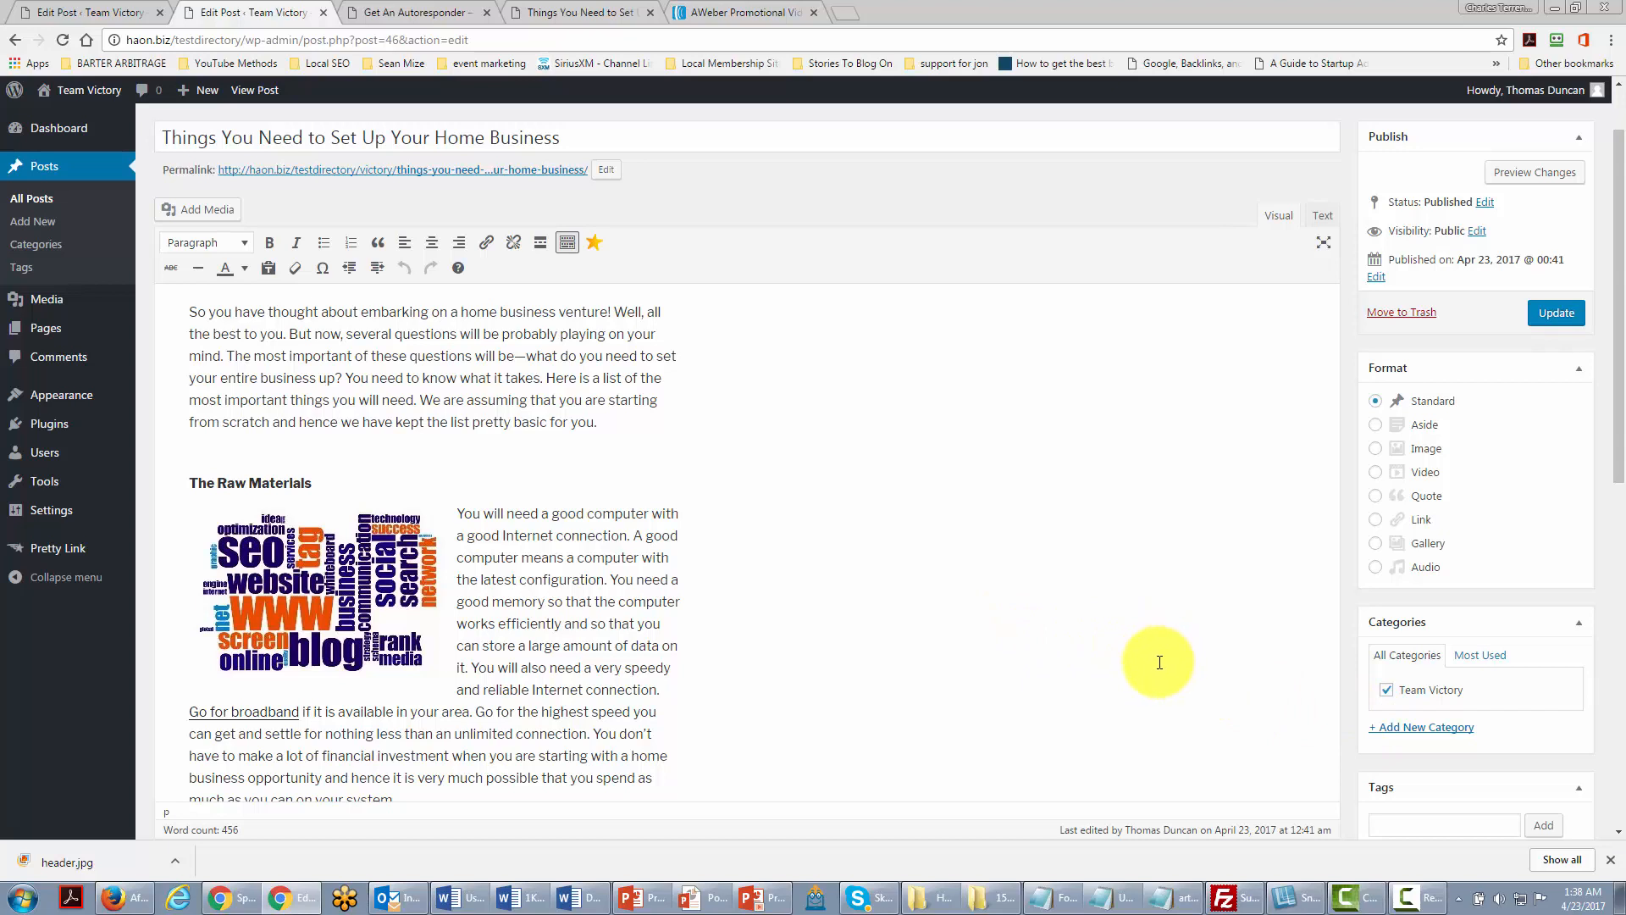
Step: Create an 'events' category, untick Team Victory, and update the home-business post
{"action": "left_click", "coordinate": [1421, 730]}
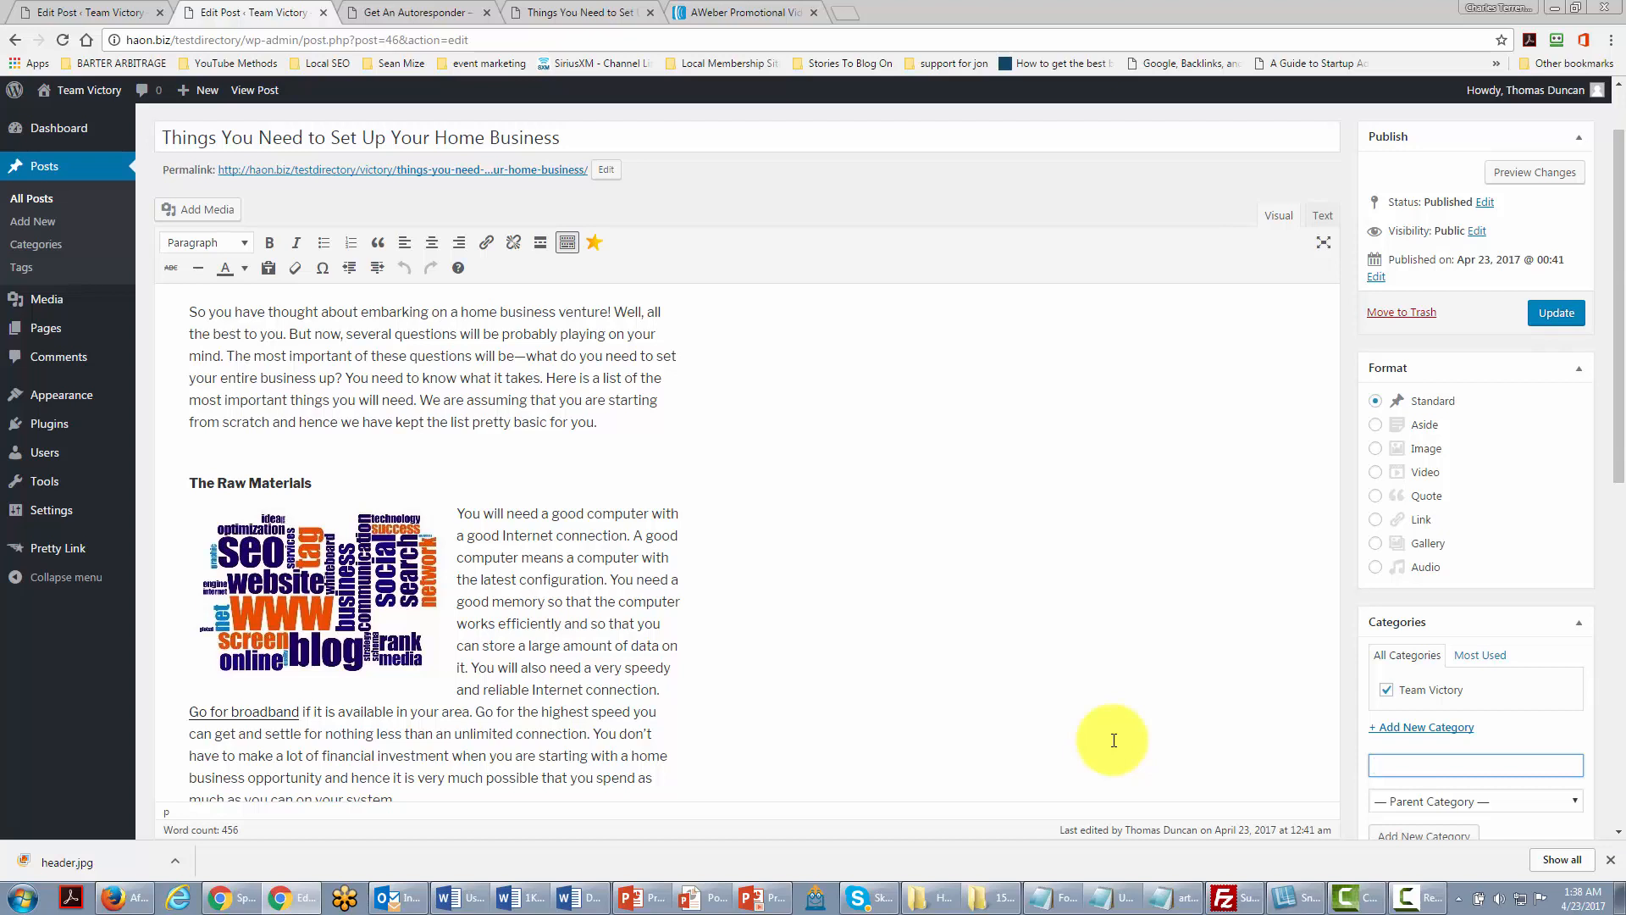
{"action": "type", "text": "events"}
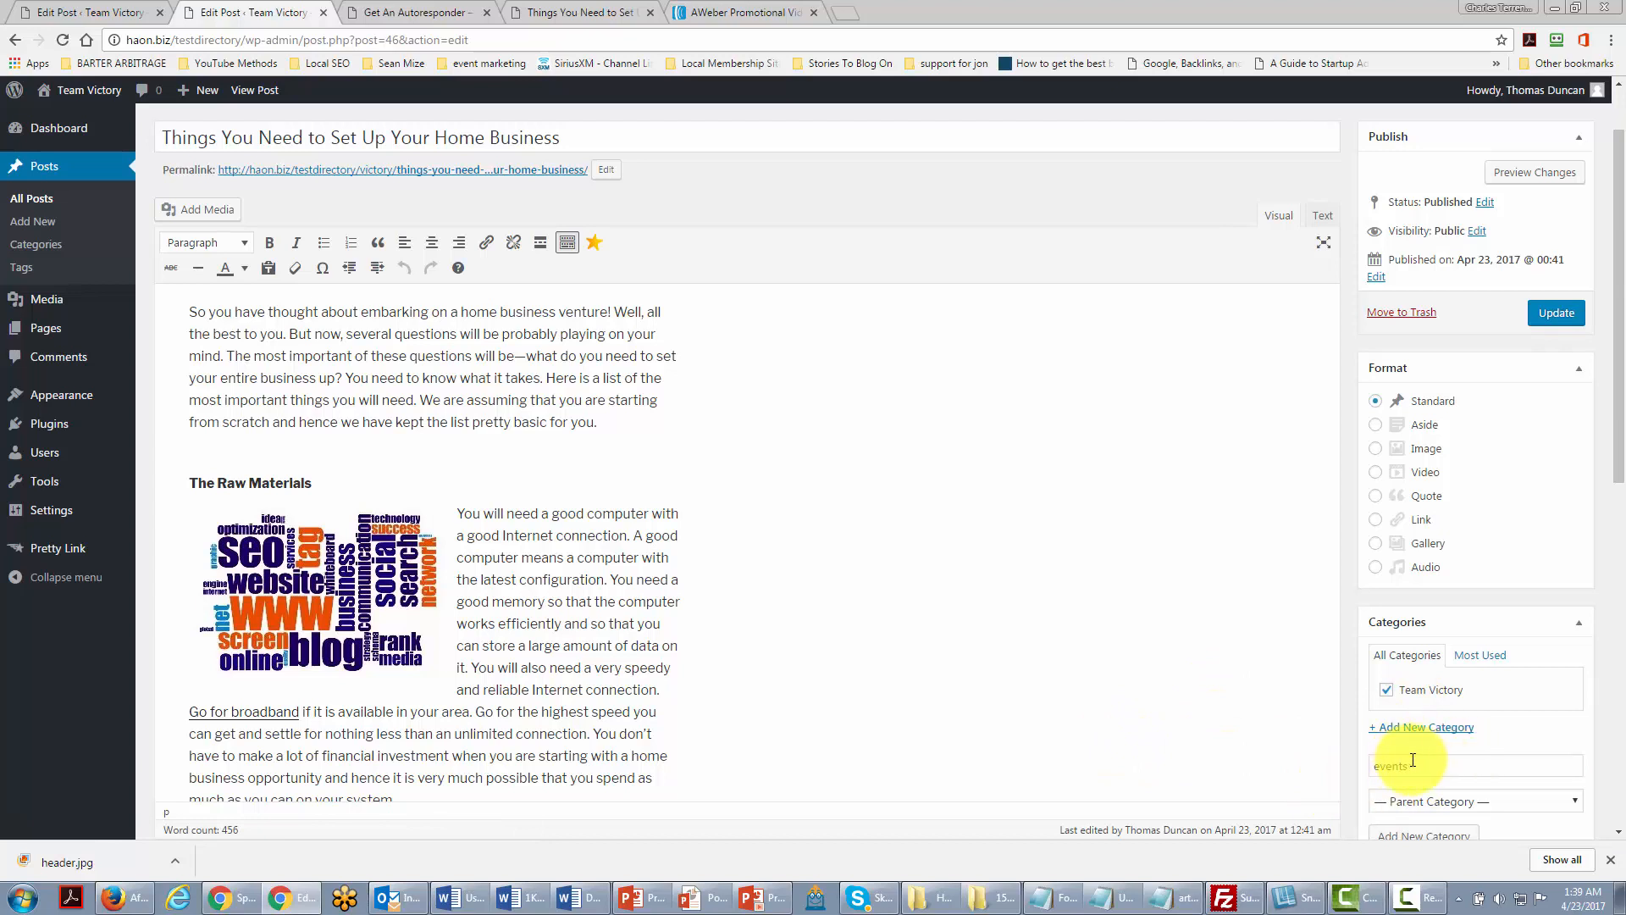
{"action": "scroll", "coordinate": [1408, 770], "scroll_direction": "down", "scroll_amount": 1}
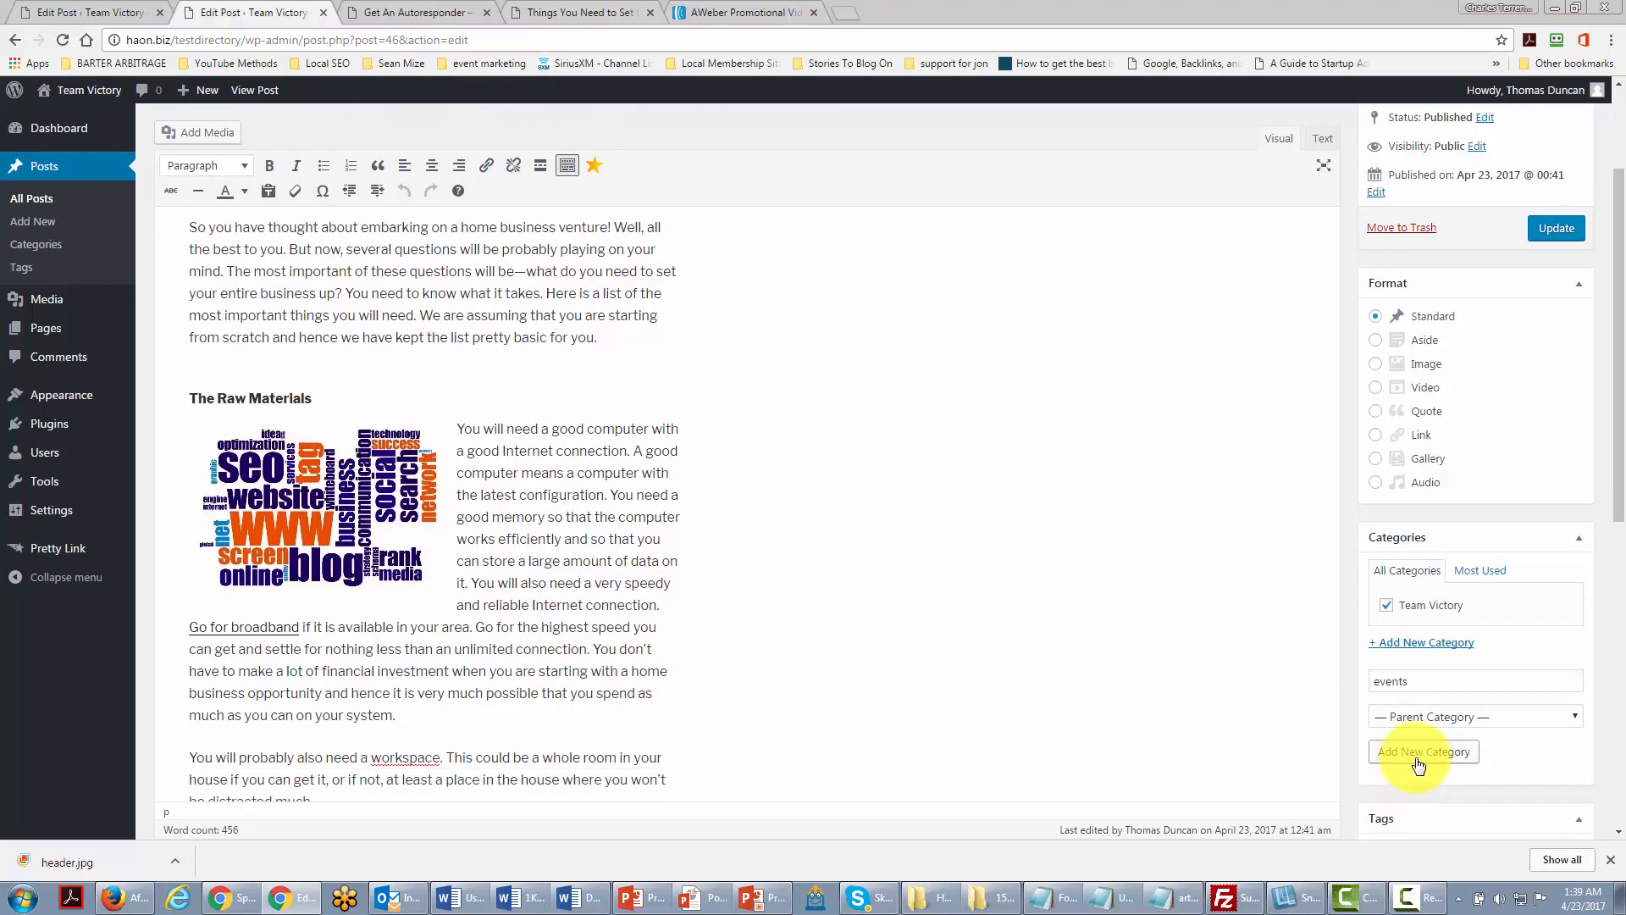
{"action": "left_click", "coordinate": [1419, 762]}
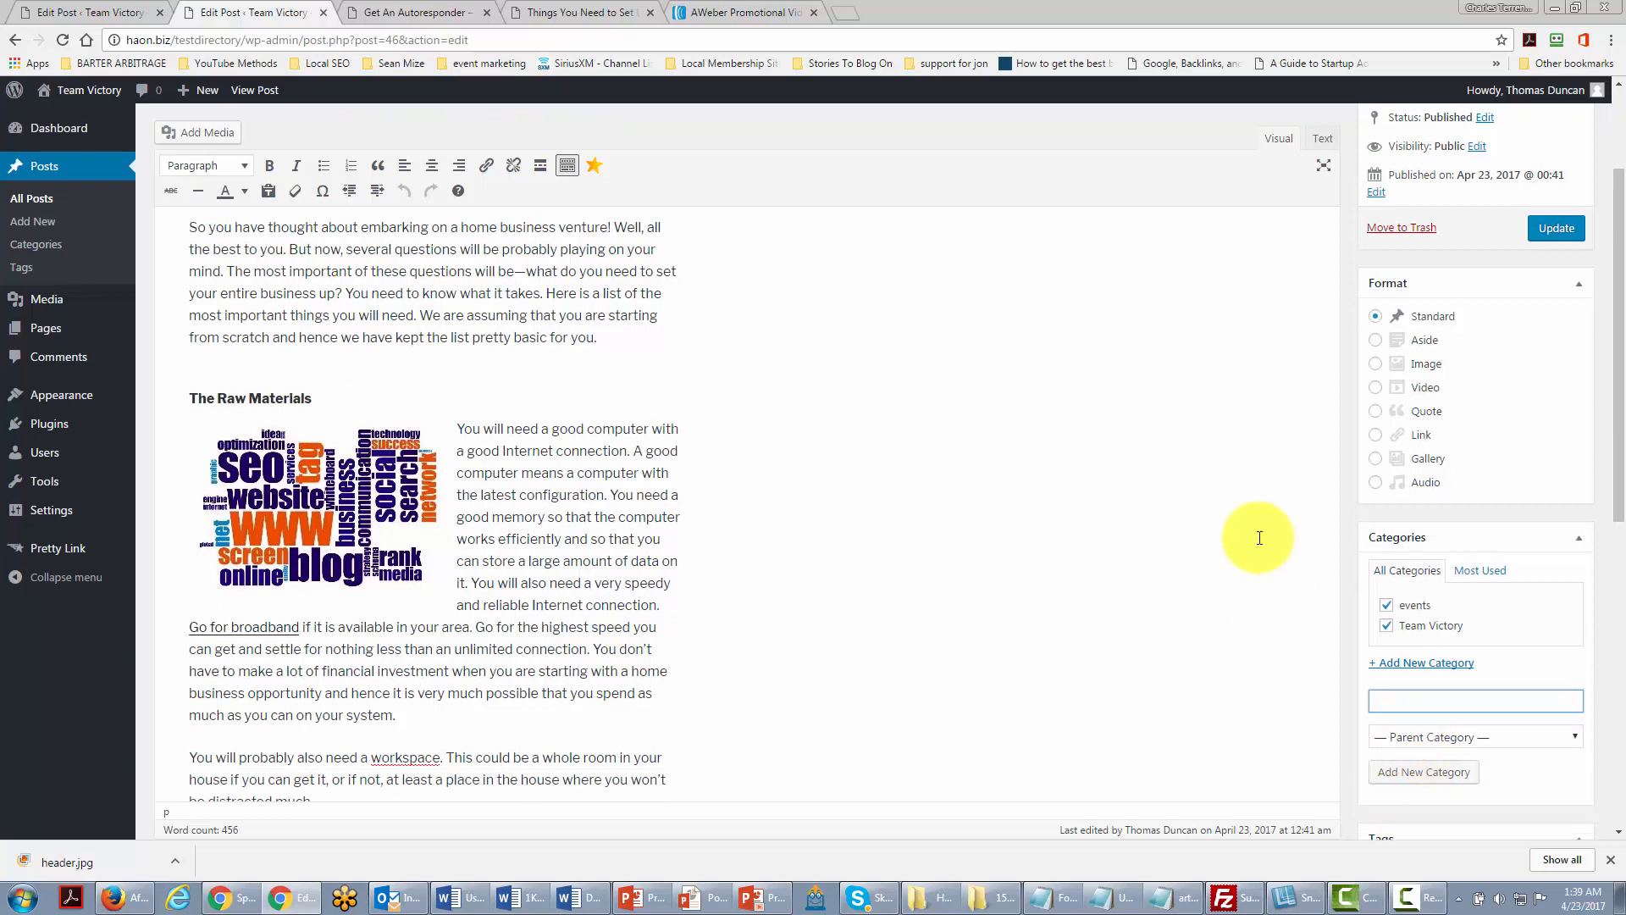
{"action": "left_click", "coordinate": [1387, 627]}
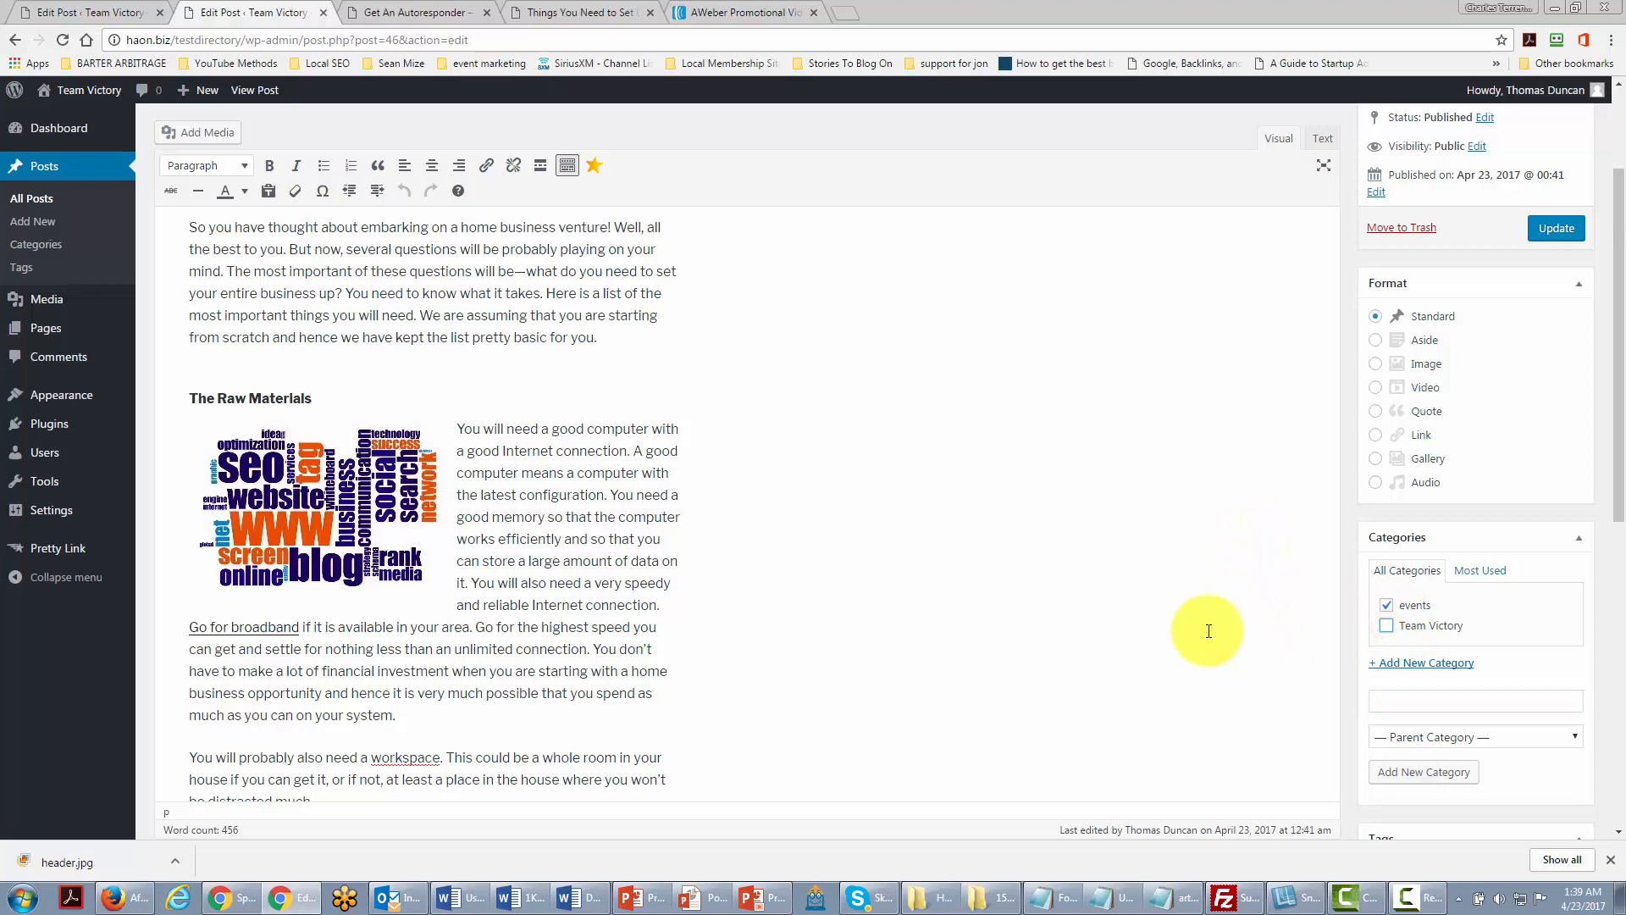
{"action": "left_click", "coordinate": [1541, 232]}
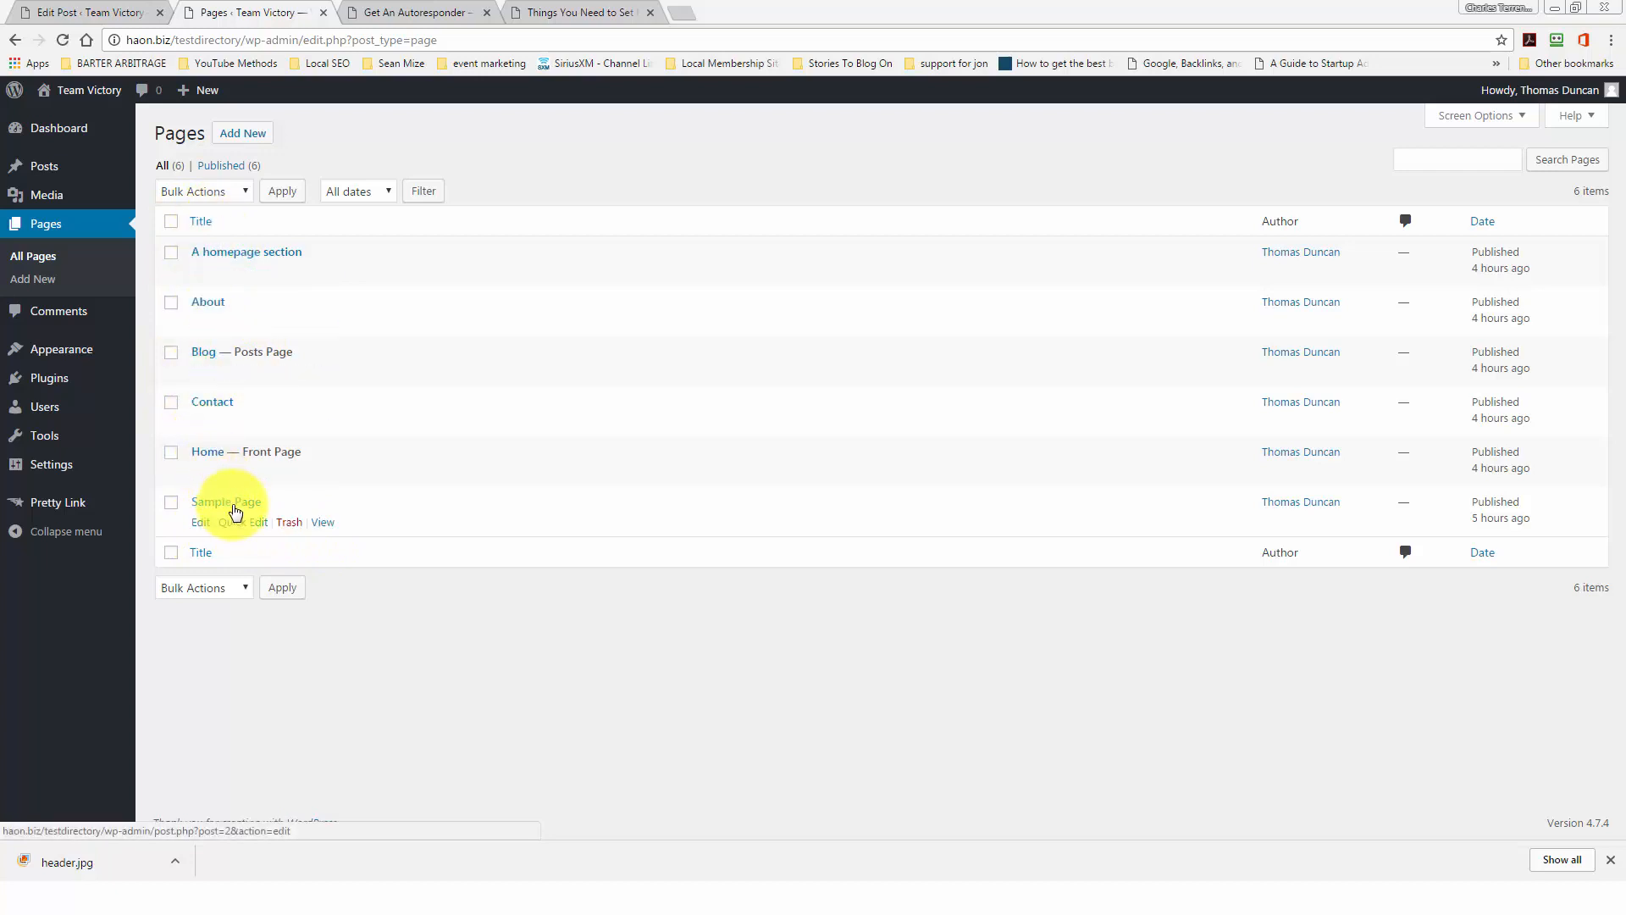
Step: Paste the home-business article into a new page, delete its 'Title:' line, and show it in Visual view
{"action": "left_click", "coordinate": [241, 134]}
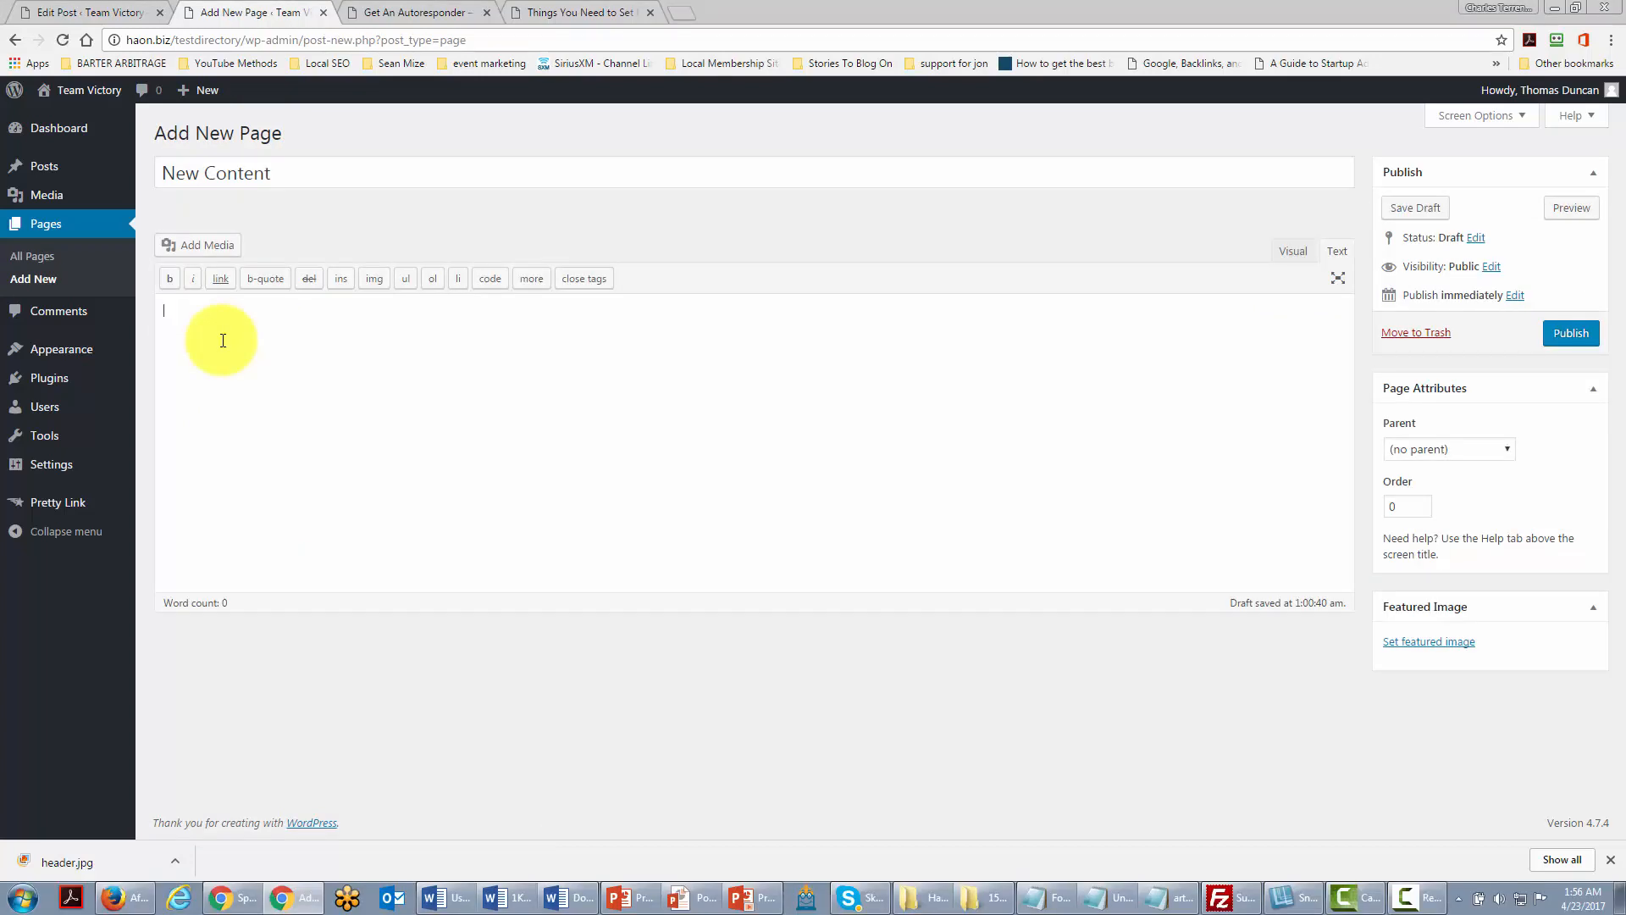
{"action": "key", "text": "ctrl+v"}
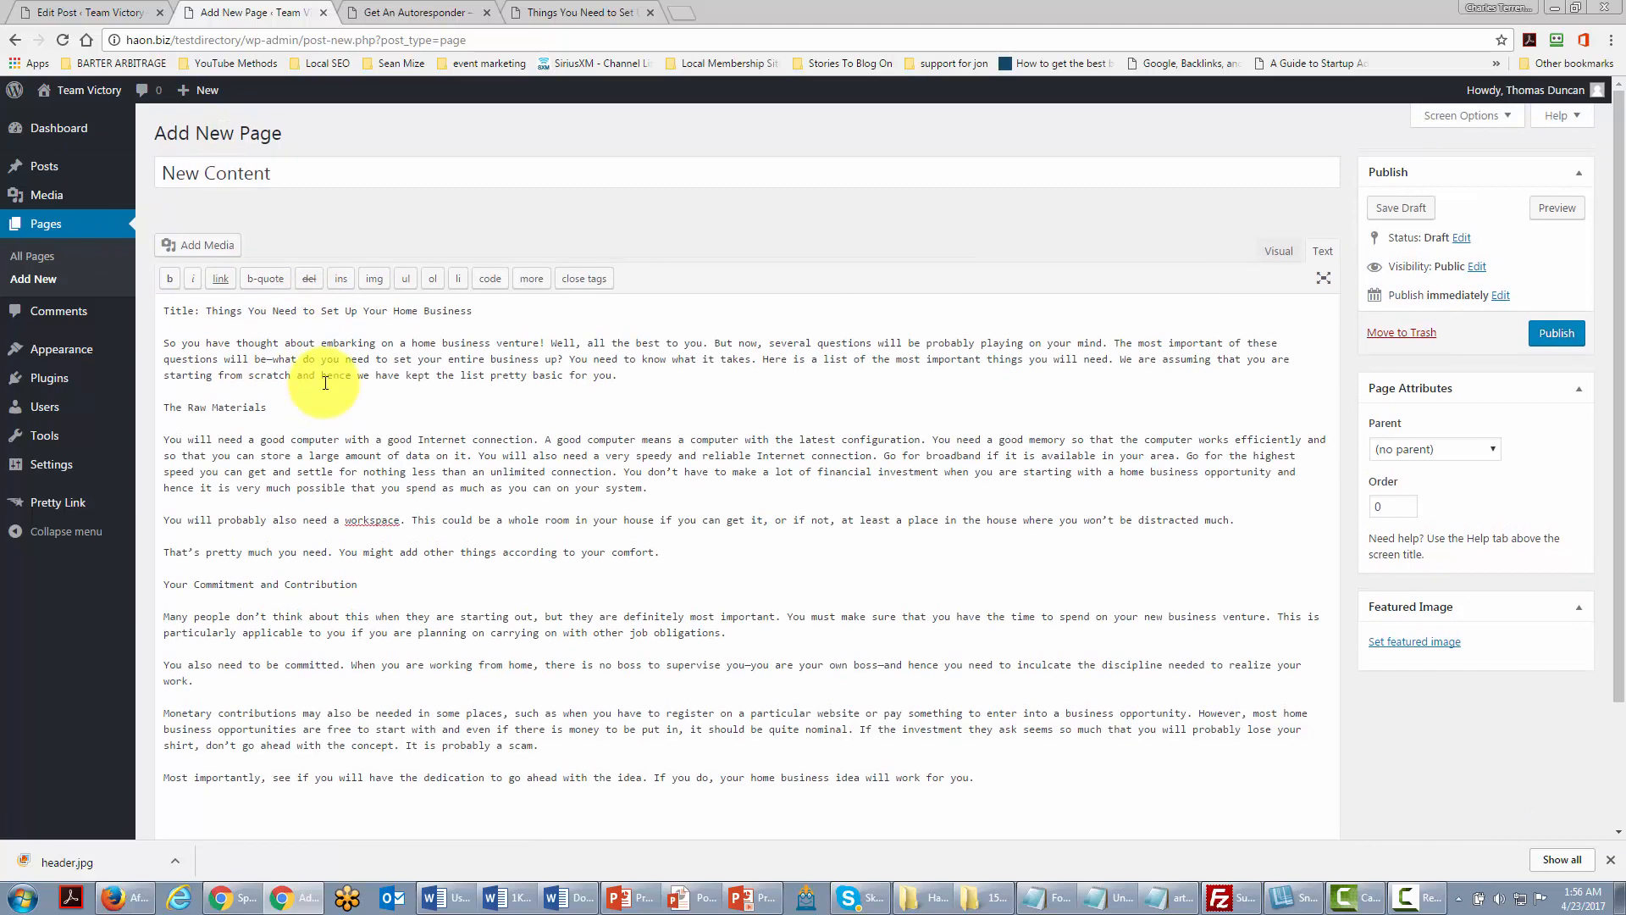
{"action": "left_click_drag", "start_coordinate": [472, 311], "coordinate": [142, 313]}
{"action": "key", "text": "Delete"}
{"action": "key", "text": "Delete"}
{"action": "key", "text": "Delete"}
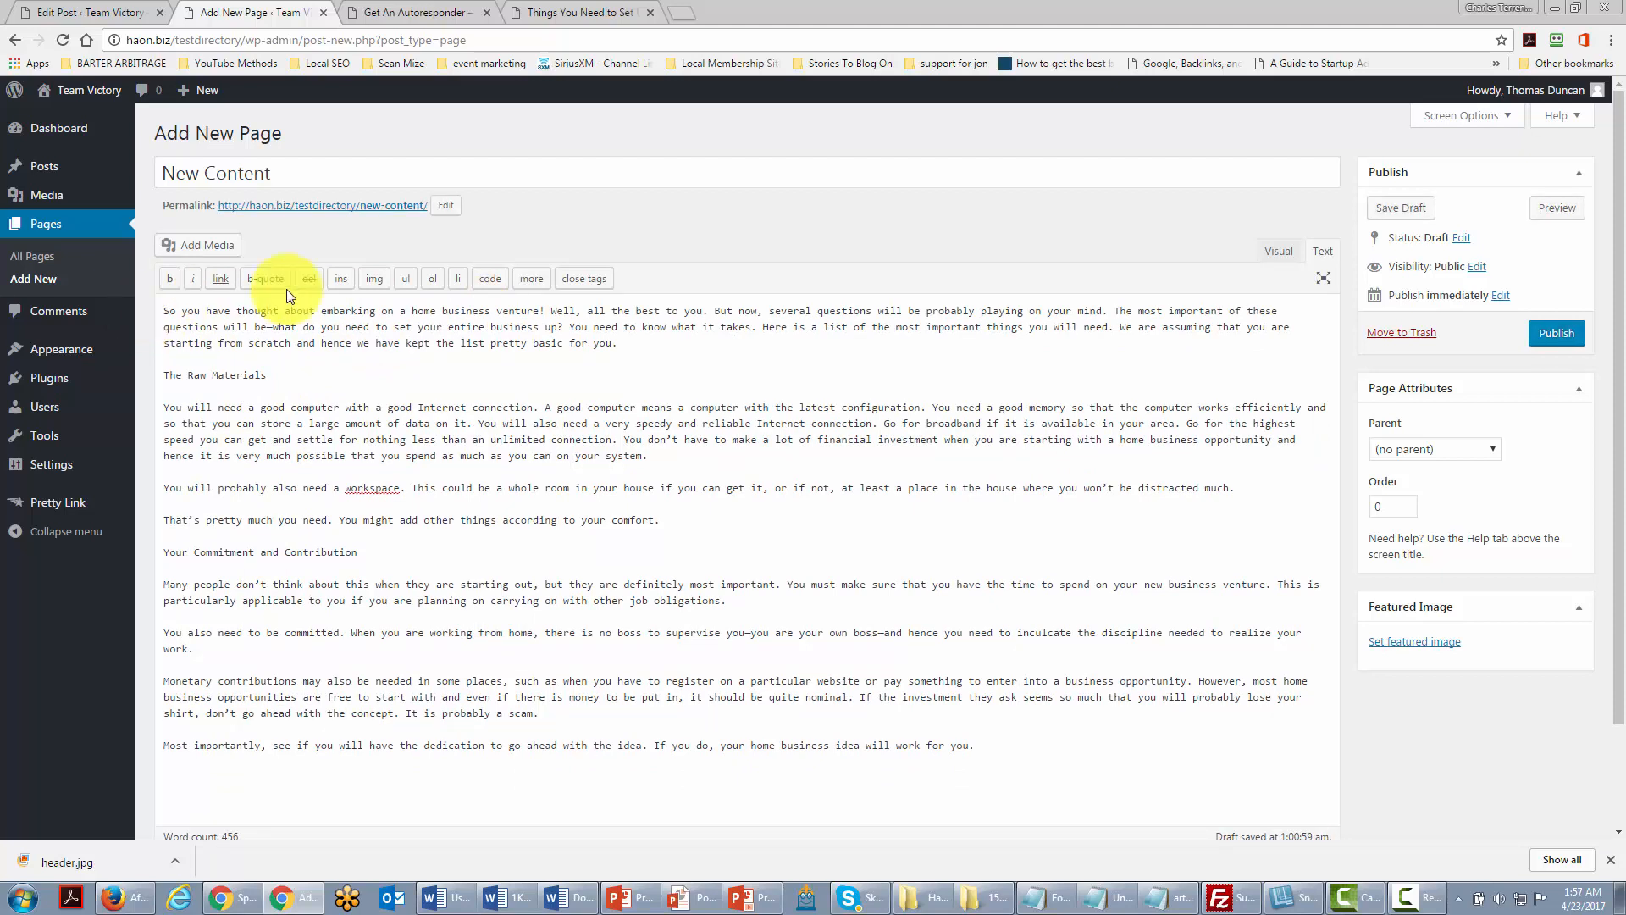
{"action": "left_click", "coordinate": [1272, 254]}
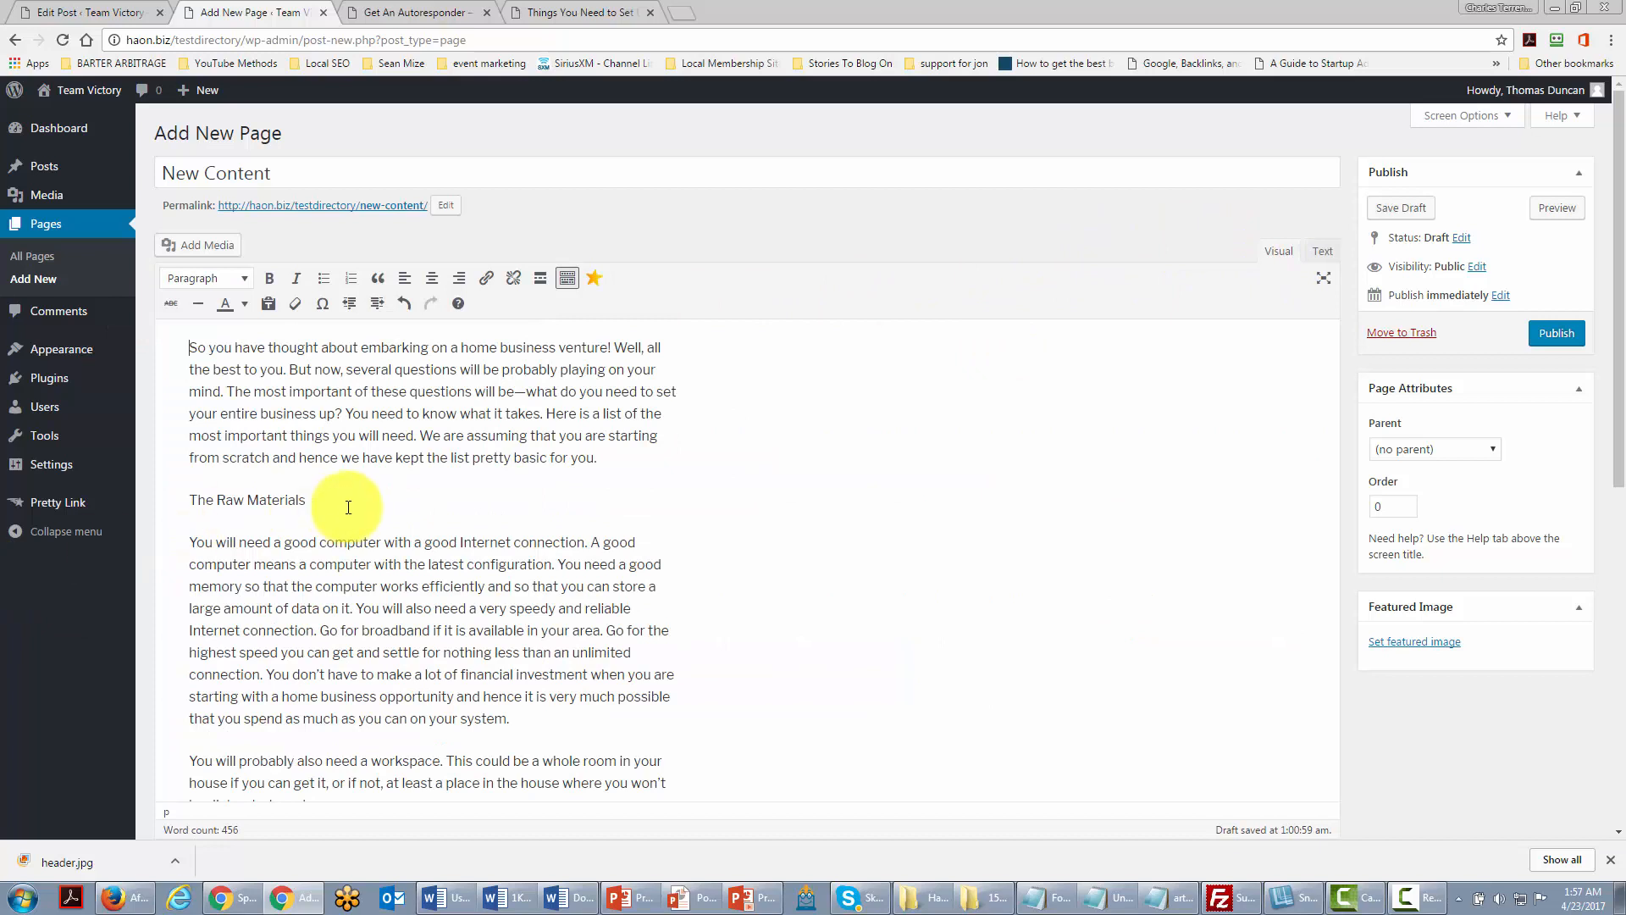
Step: Format 'The Raw Materials' as Heading 4 from the Paragraph dropdown
{"action": "left_click_drag", "start_coordinate": [349, 507], "coordinate": [180, 501]}
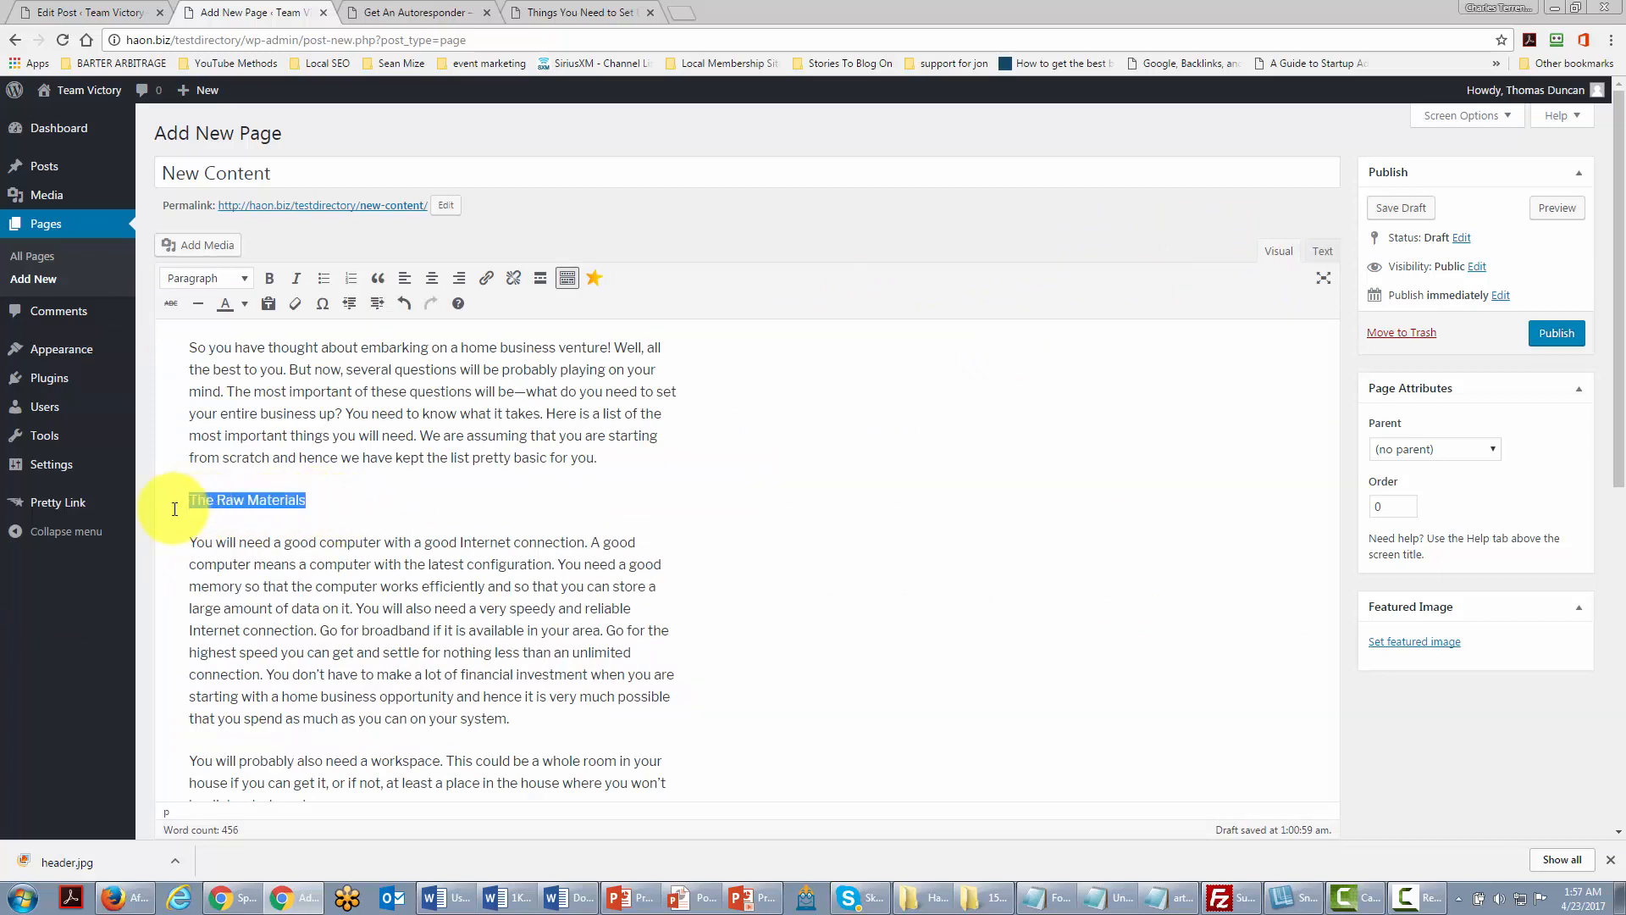
{"action": "left_click", "coordinate": [244, 279]}
{"action": "left_click", "coordinate": [227, 429]}
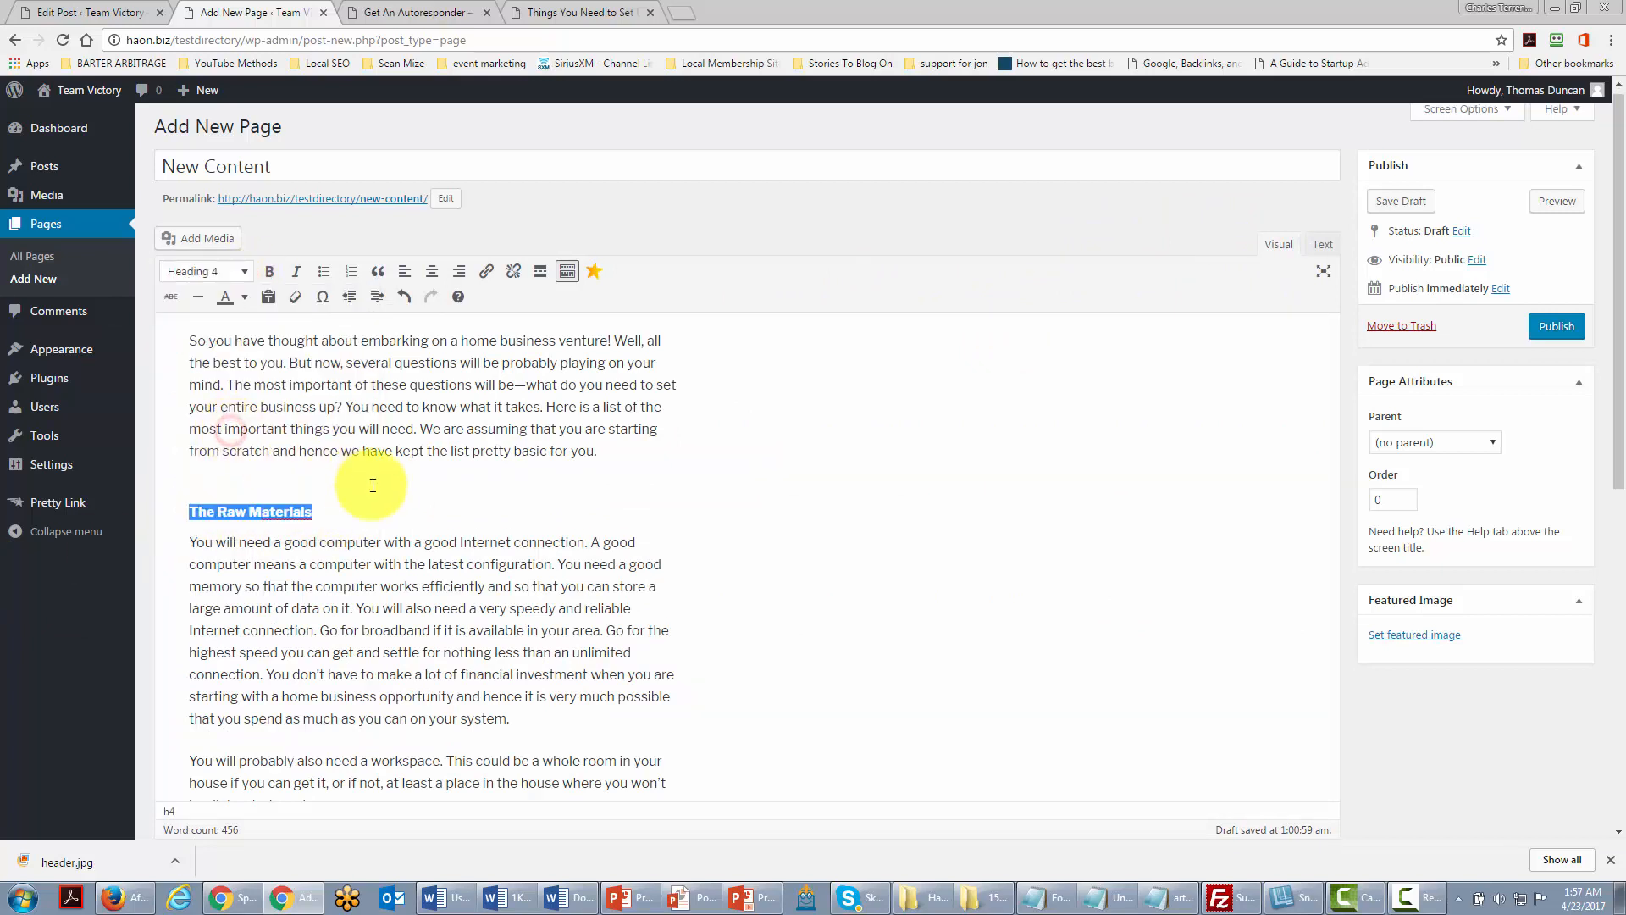
{"action": "left_click", "coordinate": [371, 486]}
Step: Make 'Your Commitment and Contribution' Heading 4 and link 'also need a workspace' to google.com
{"action": "scroll", "coordinate": [372, 483], "scroll_direction": "down", "scroll_amount": 3}
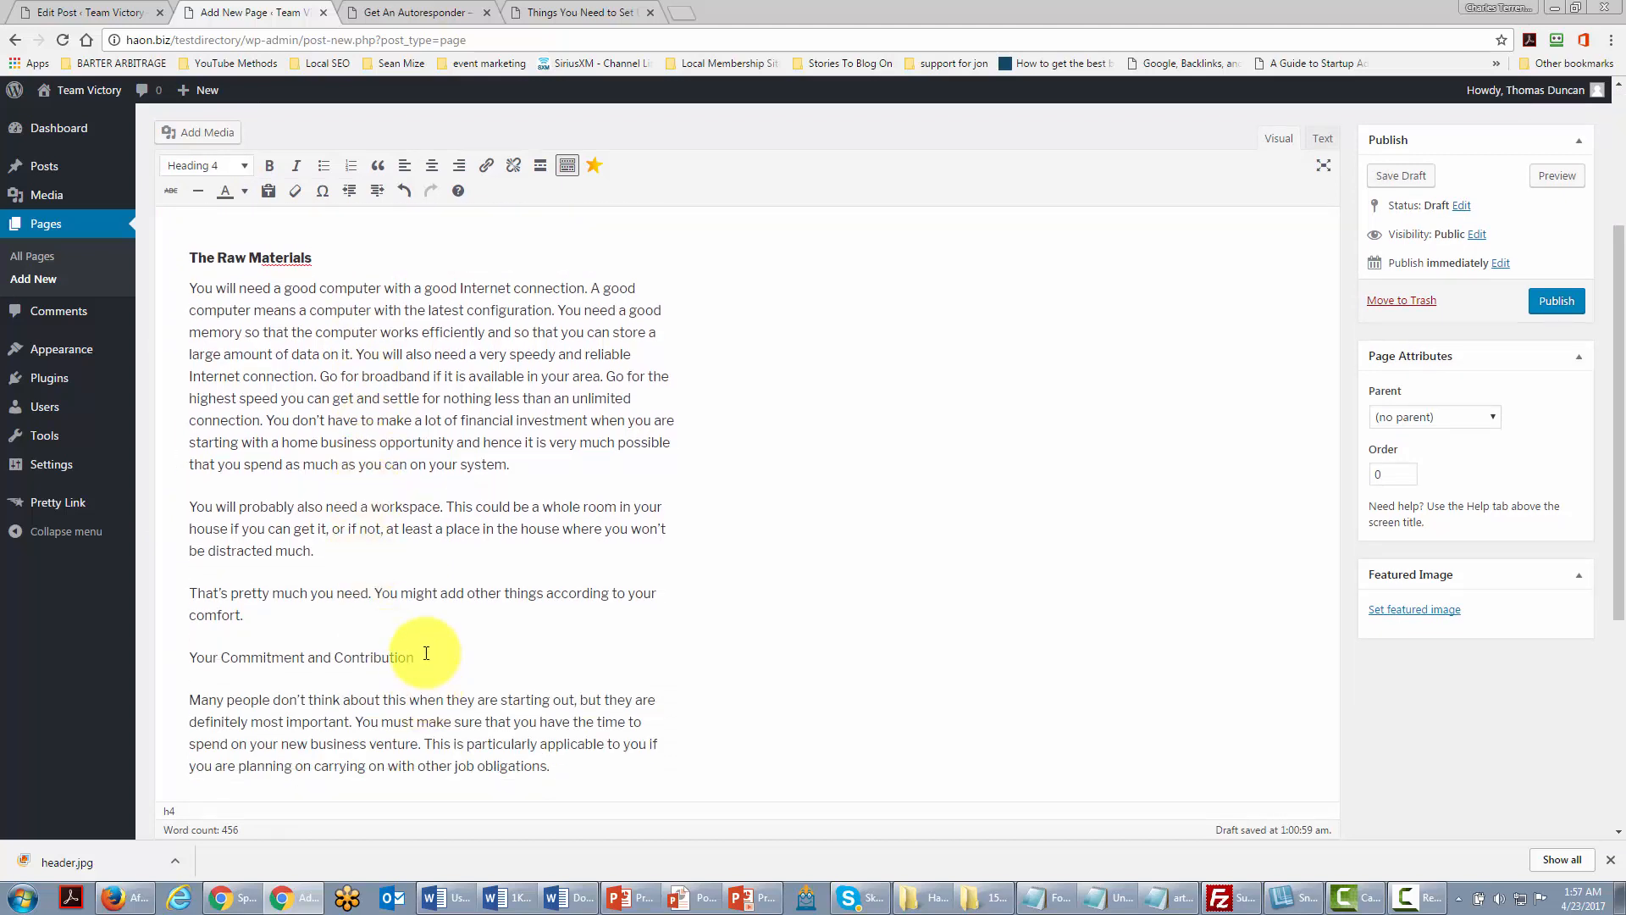
{"action": "left_click_drag", "start_coordinate": [426, 653], "coordinate": [188, 658]}
{"action": "key", "text": "alt+shift+4"}
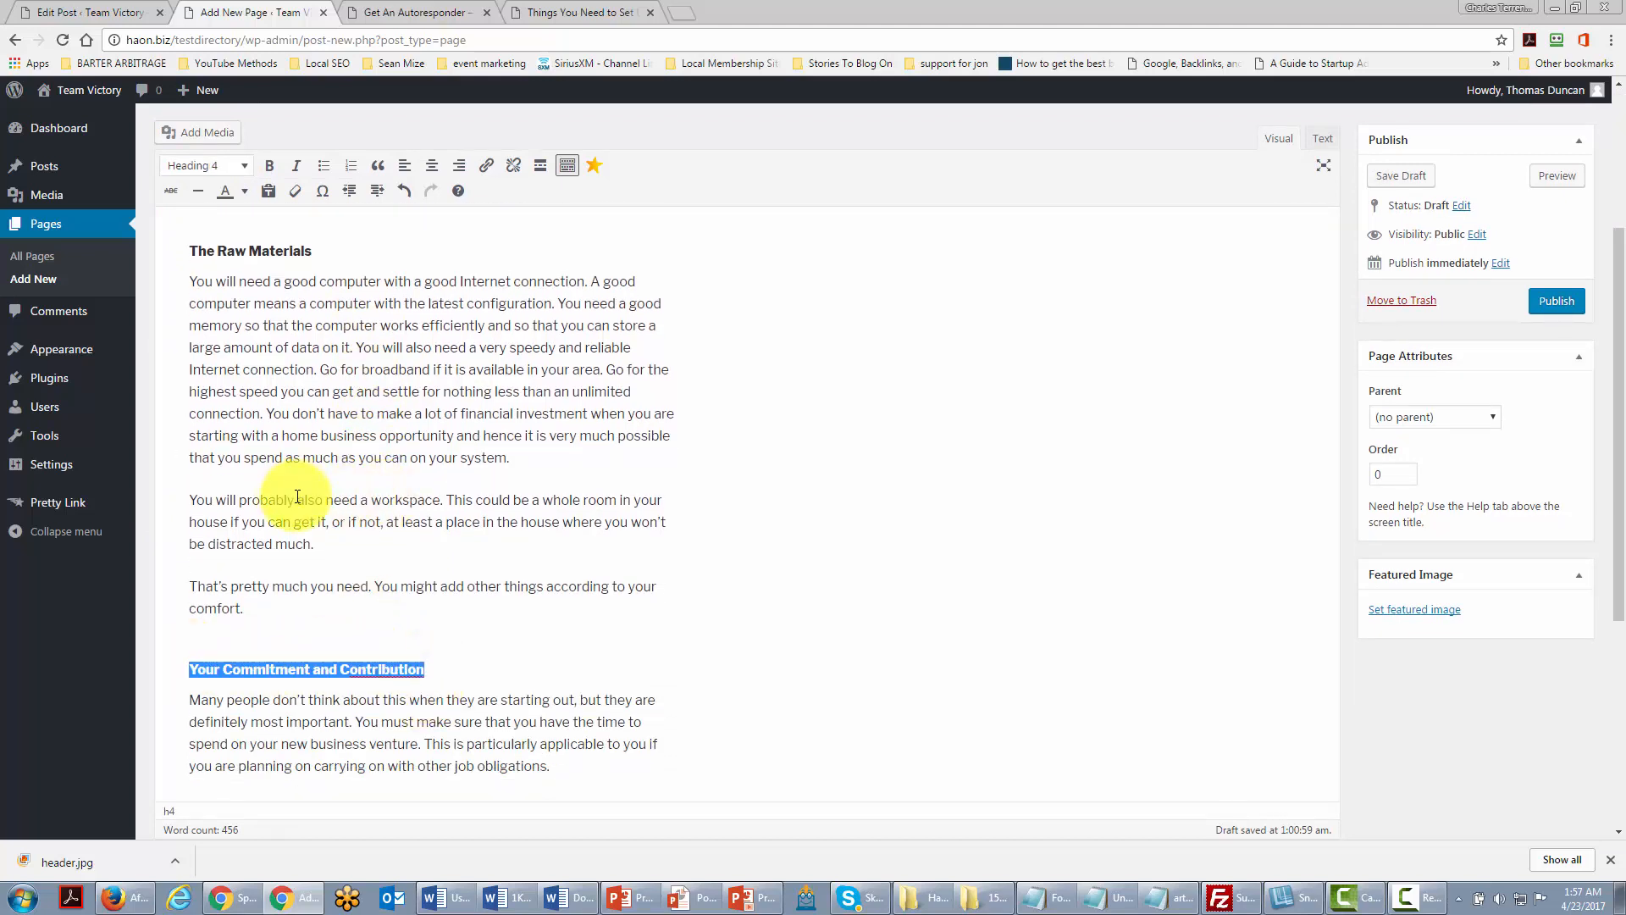
{"action": "left_click_drag", "start_coordinate": [296, 499], "coordinate": [439, 499]}
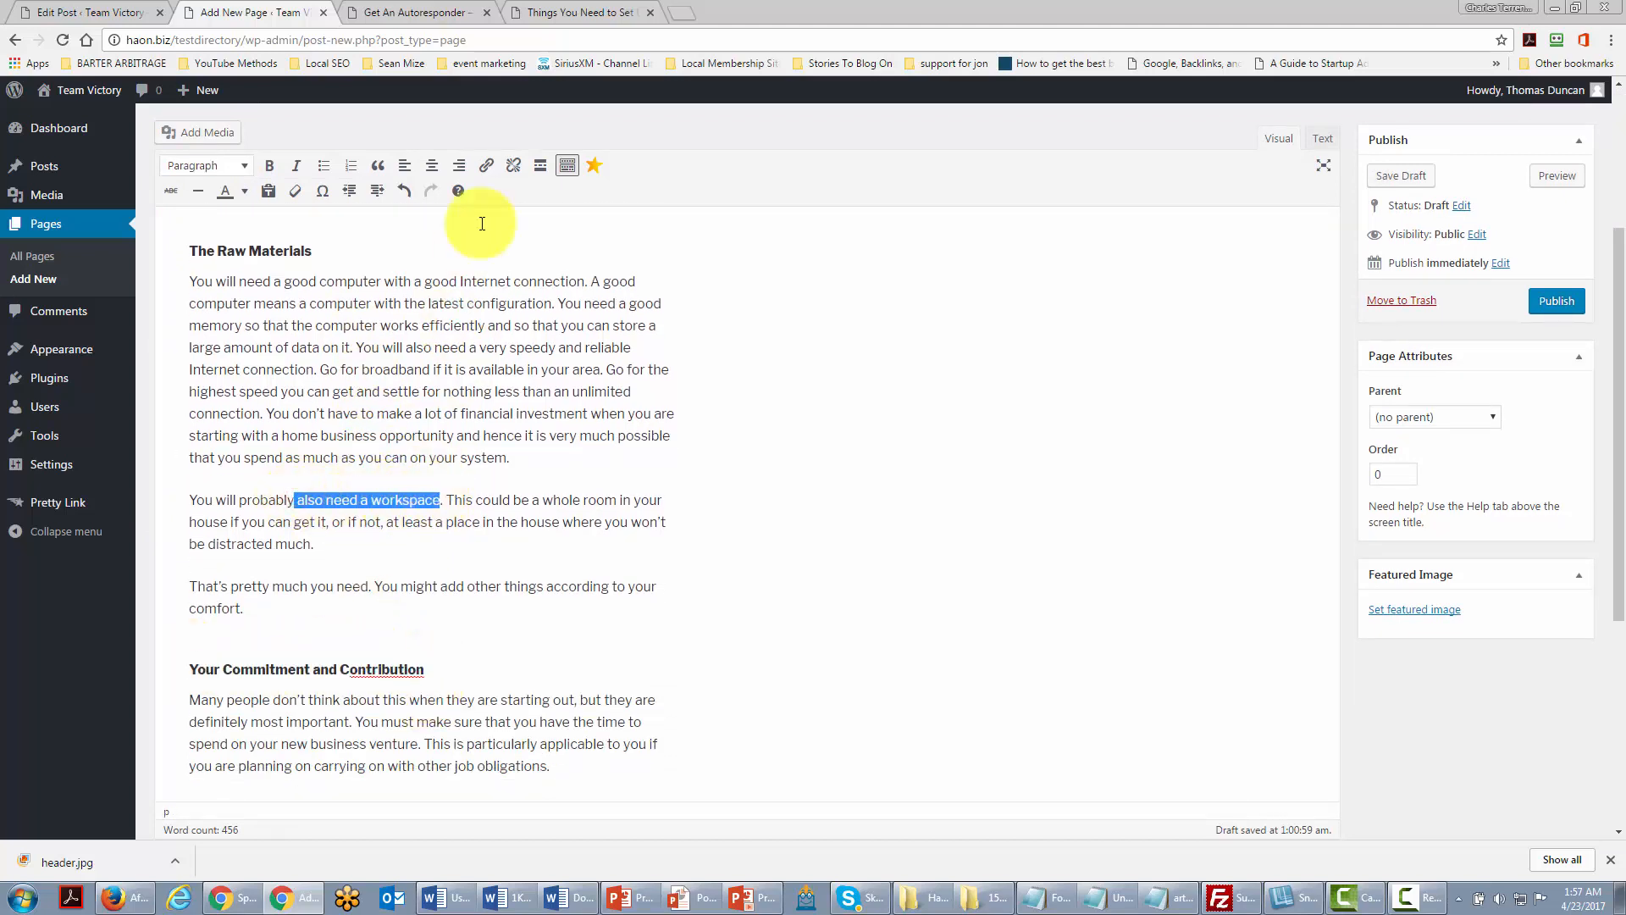
{"action": "left_click", "coordinate": [487, 166]}
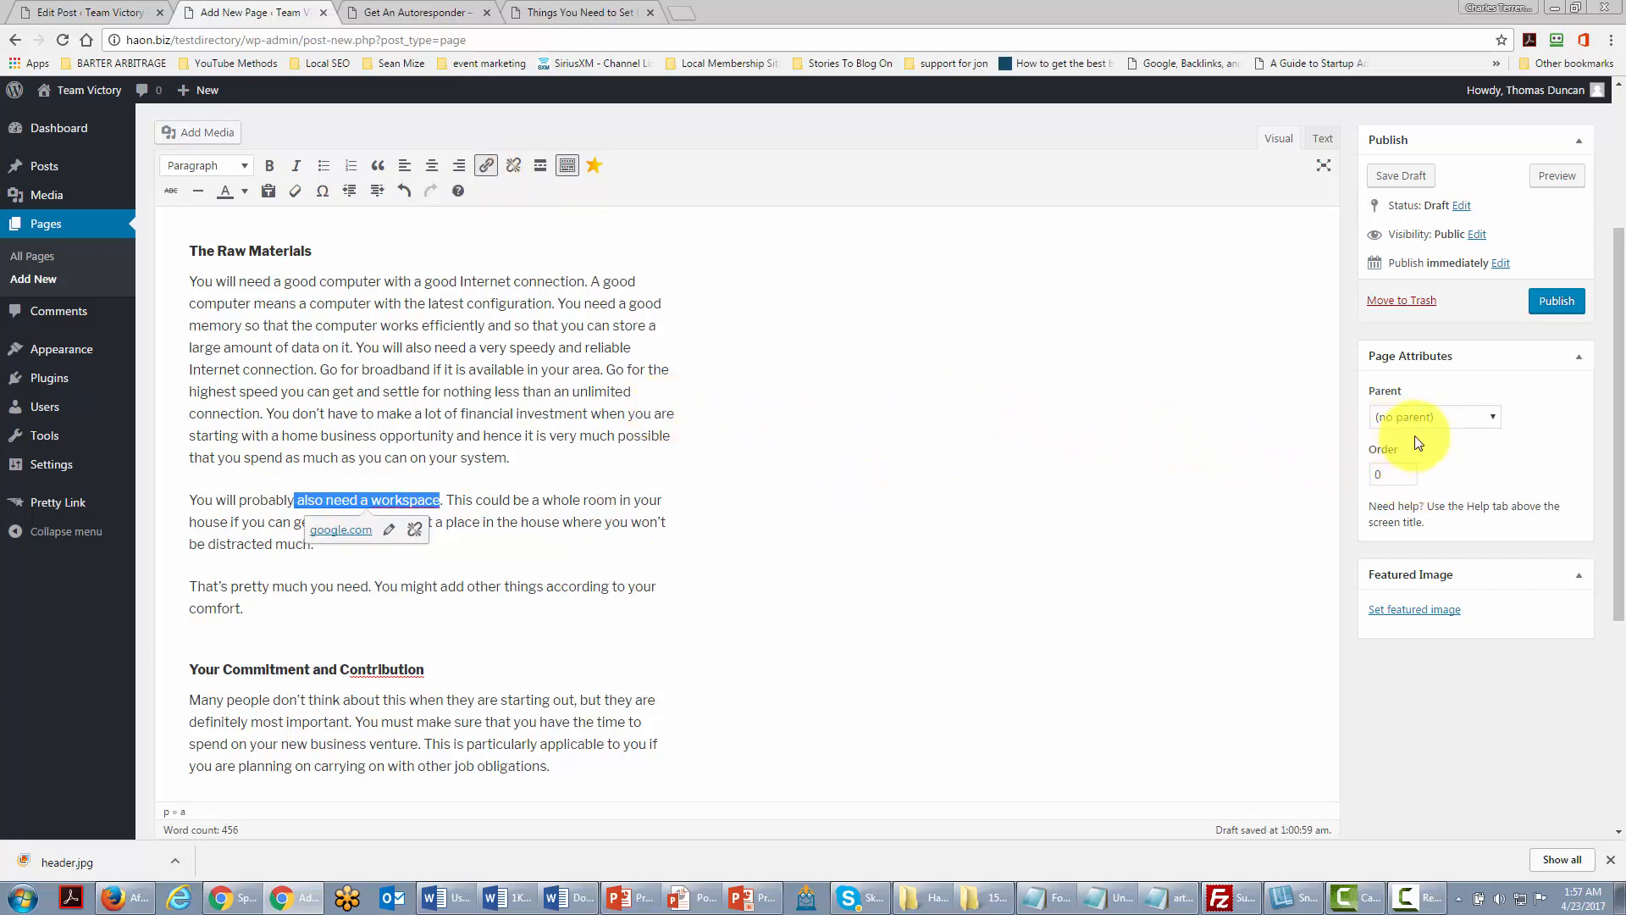
Step: Set the New Content page's parent to About and publish it
{"action": "left_click", "coordinate": [1492, 421]}
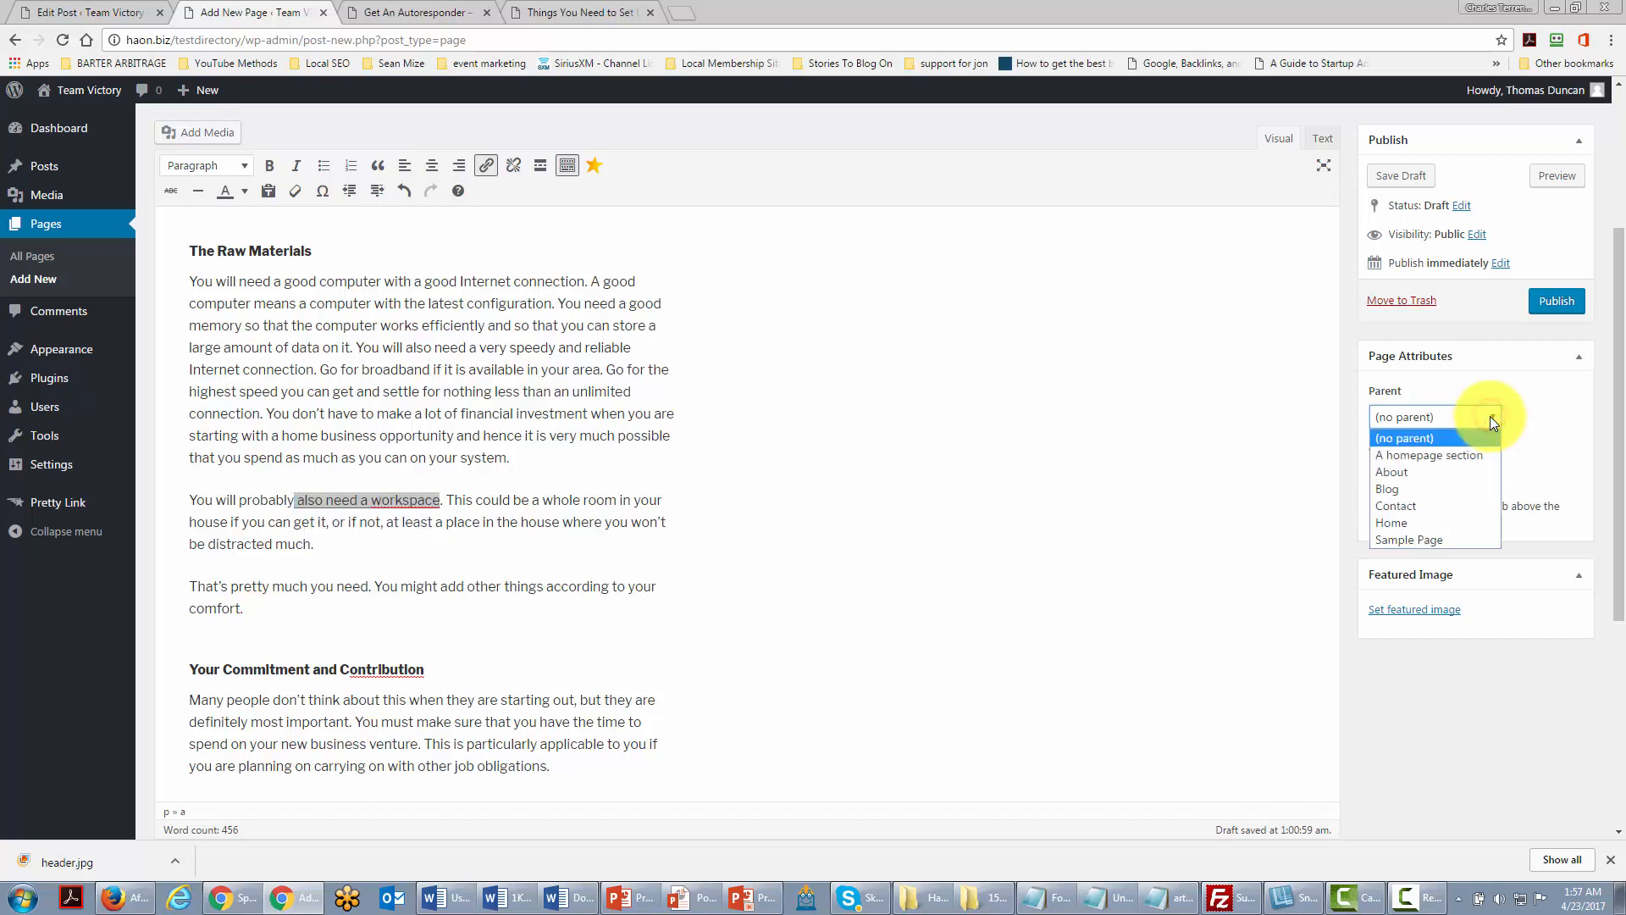
{"action": "left_click", "coordinate": [1396, 474]}
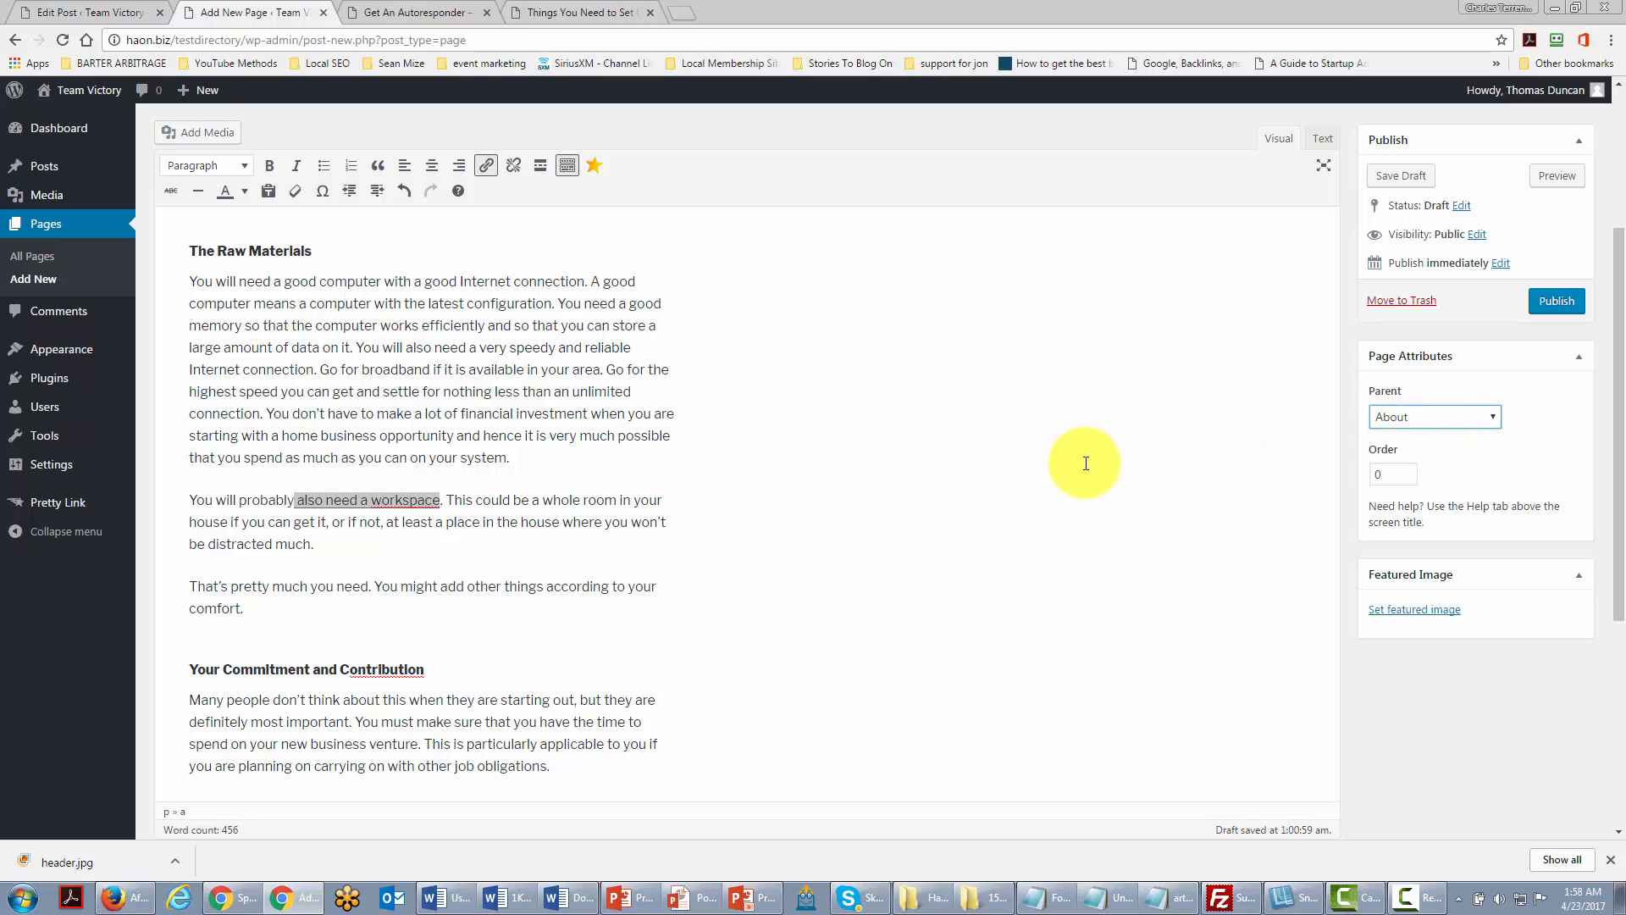
{"action": "left_click", "coordinate": [1555, 303]}
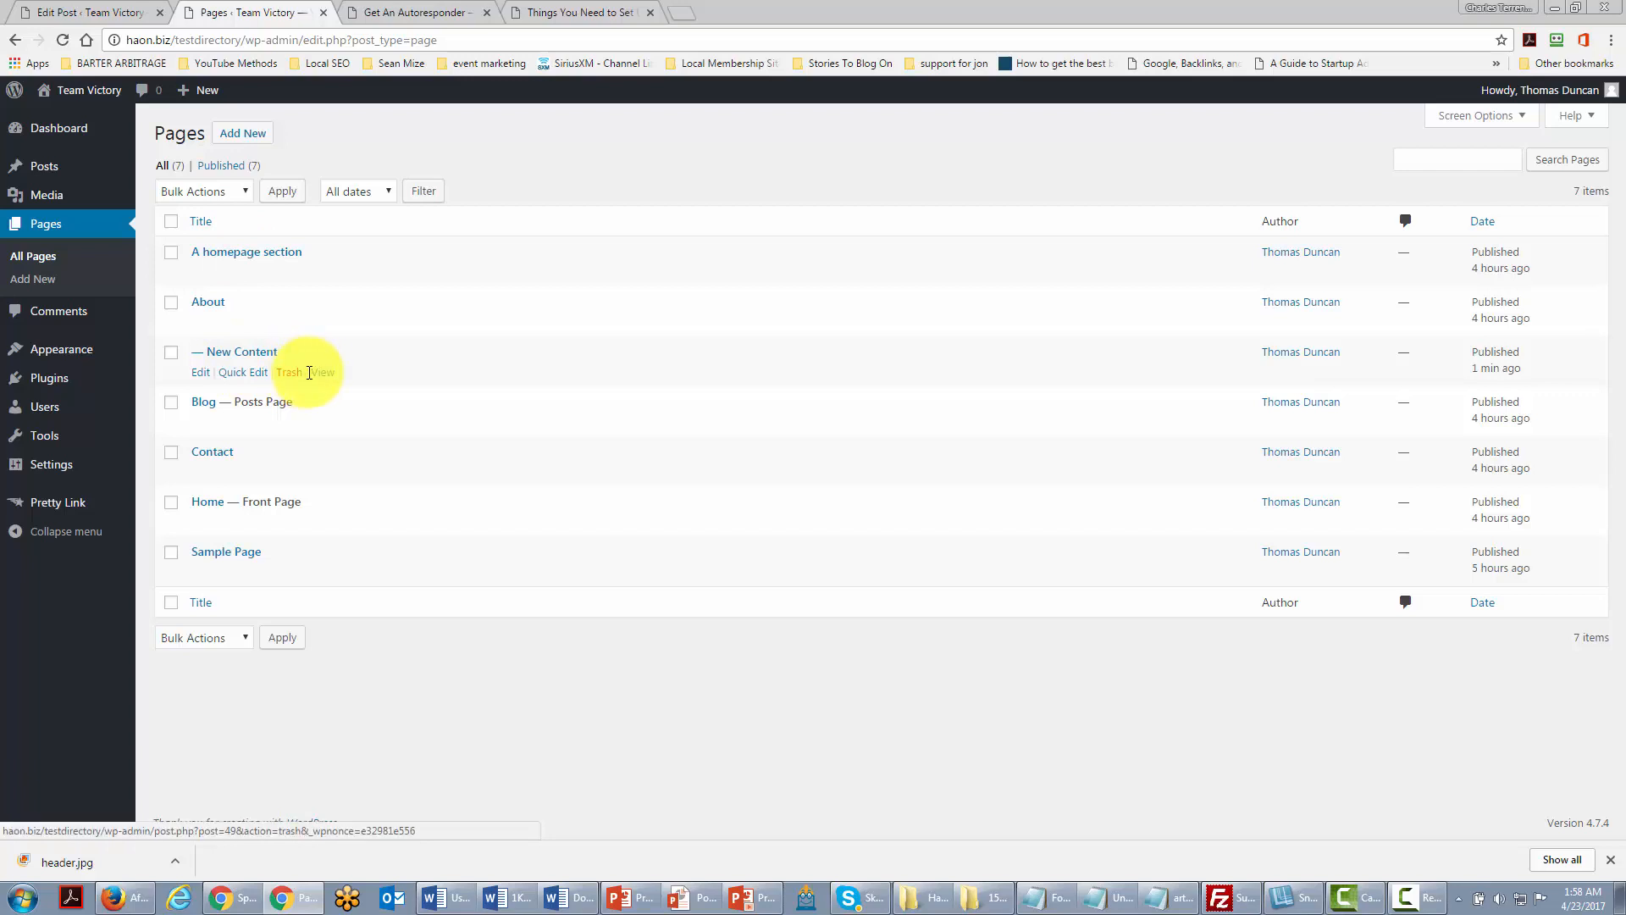
Step: View the live New Content page and highlight 'about/' in its URL
{"action": "left_click", "coordinate": [322, 373]}
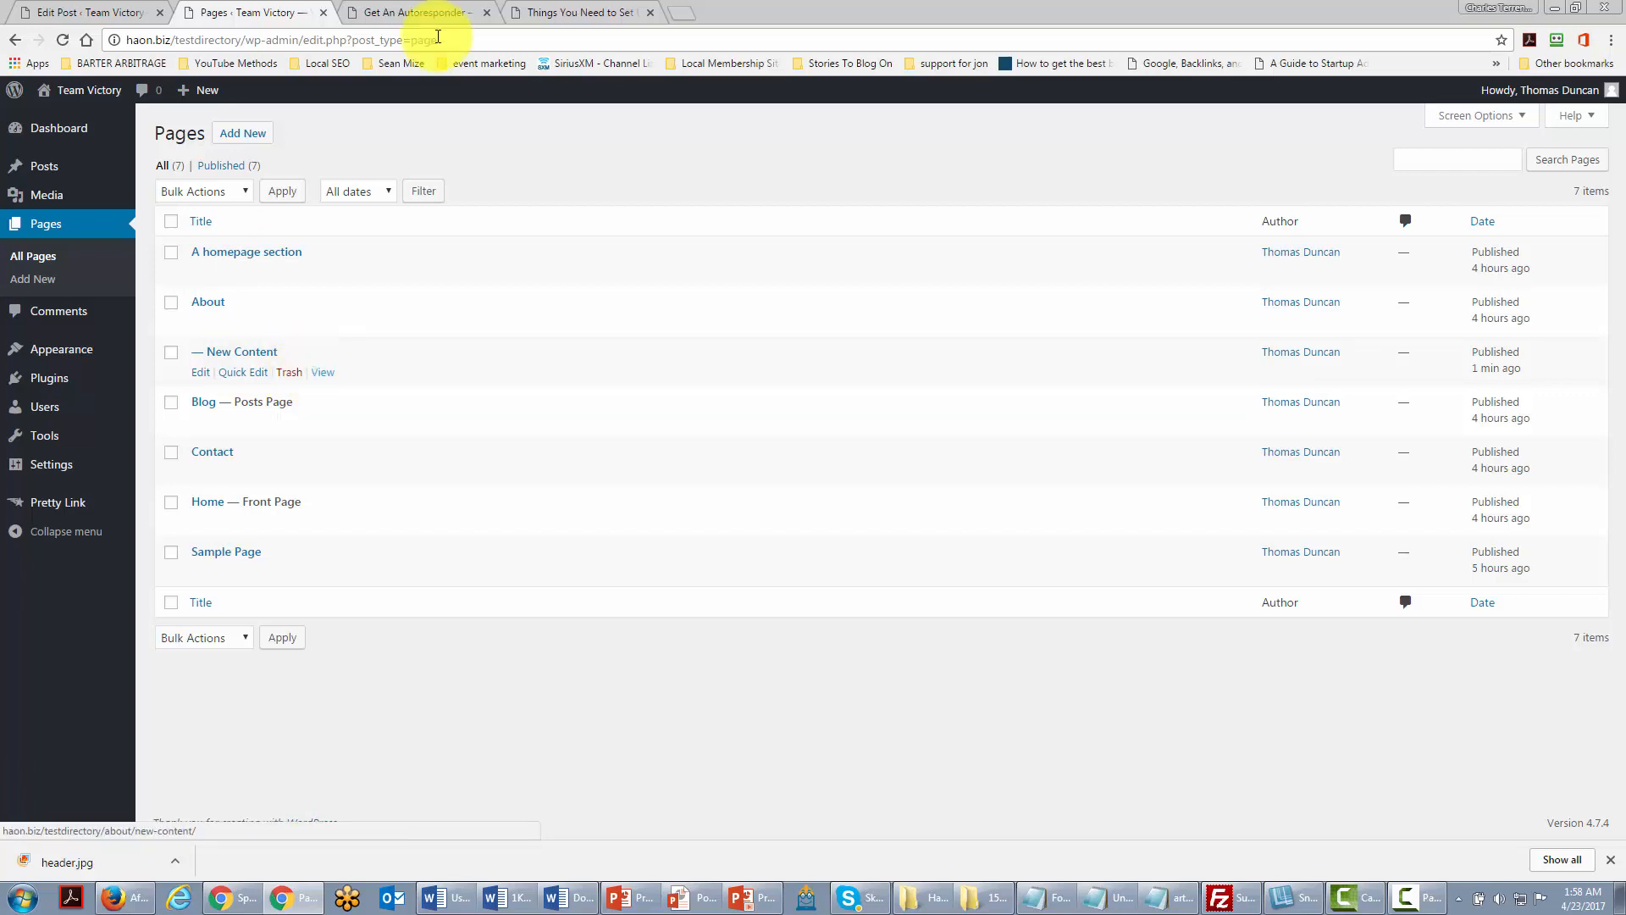
{"action": "double_click", "coordinate": [269, 40]}
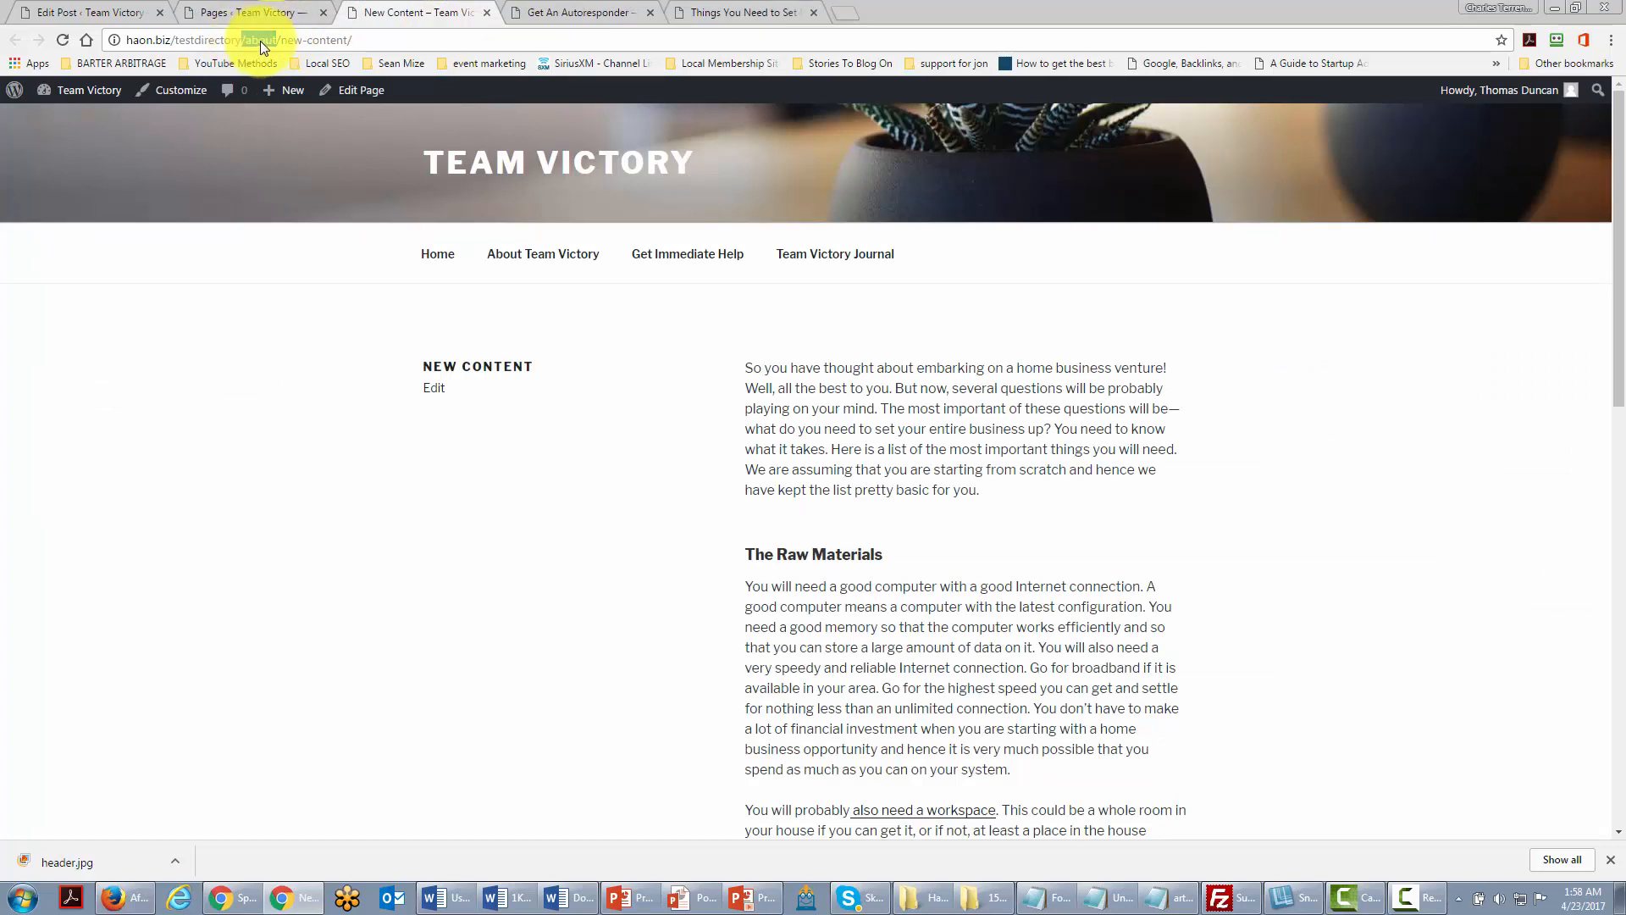
{"action": "left_click", "coordinate": [241, 41]}
{"action": "left_click_drag", "start_coordinate": [245, 40], "coordinate": [345, 37]}
Step: Set the SEO word-cloud image as New Content's featured image and check the live page
{"action": "left_click", "coordinate": [256, 11]}
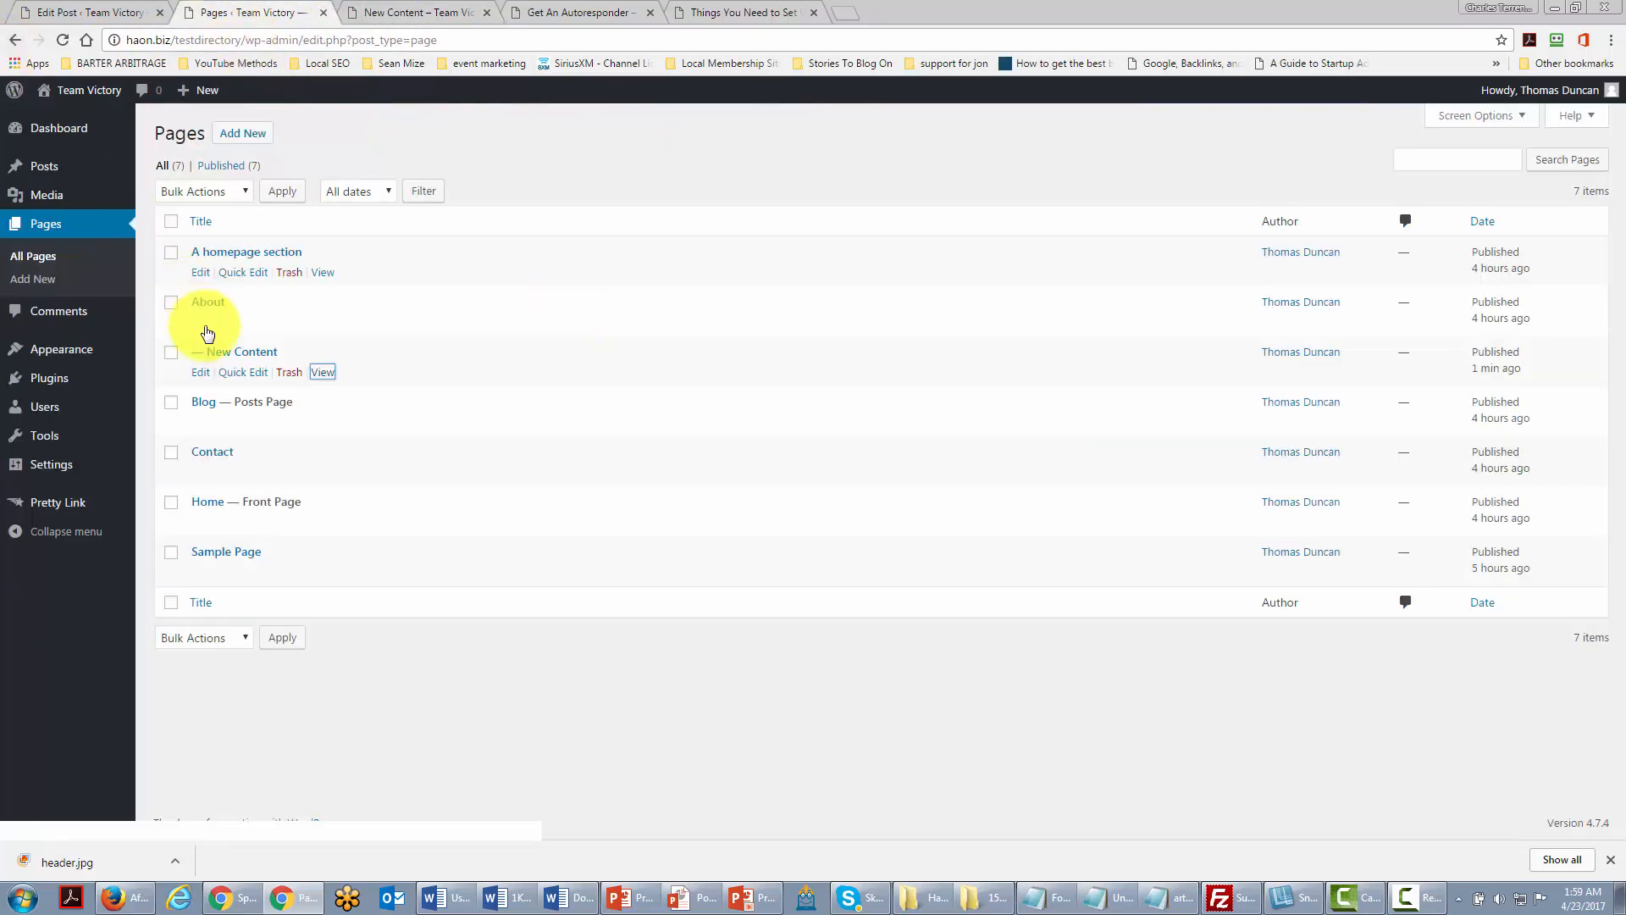
{"action": "left_click", "coordinate": [199, 374]}
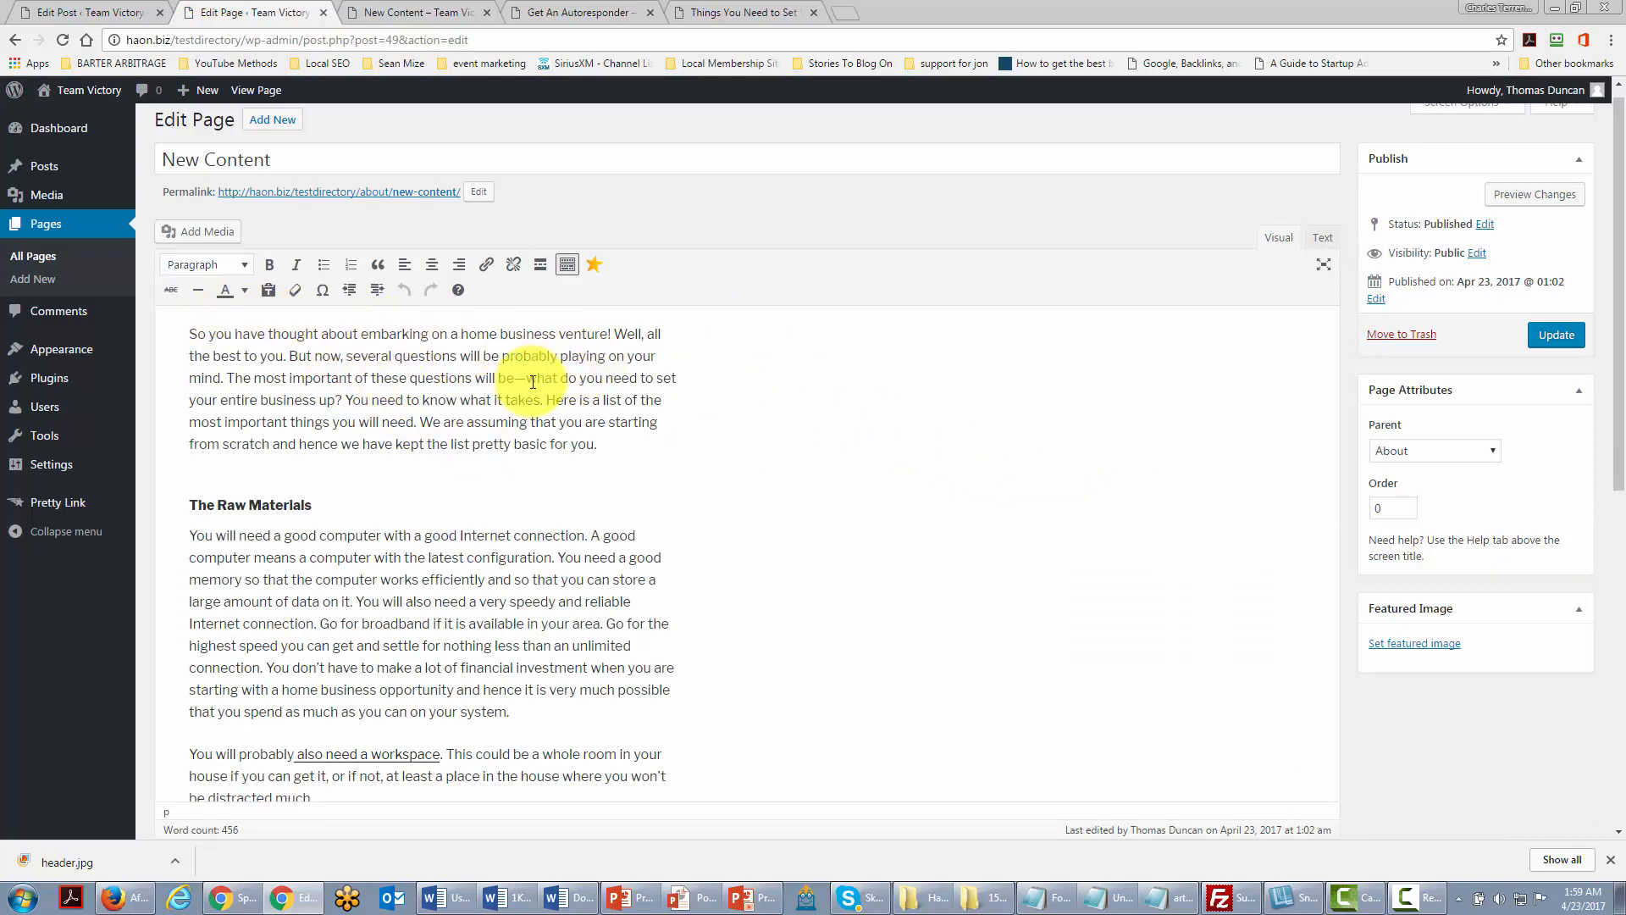
{"action": "left_click", "coordinate": [1404, 645]}
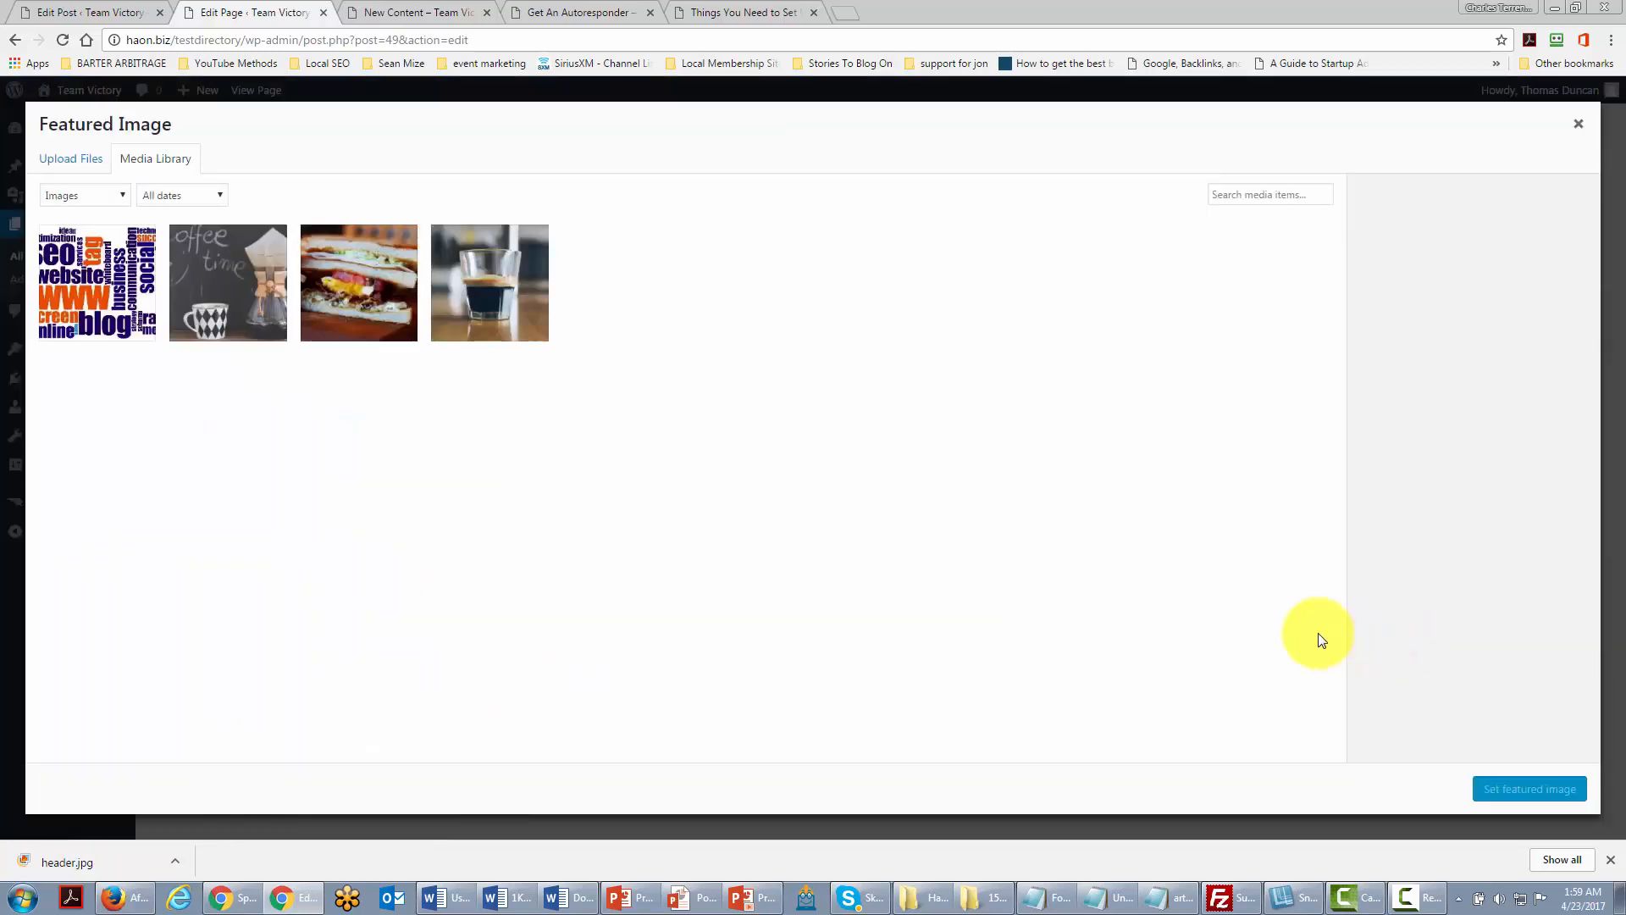
{"action": "left_click", "coordinate": [102, 290]}
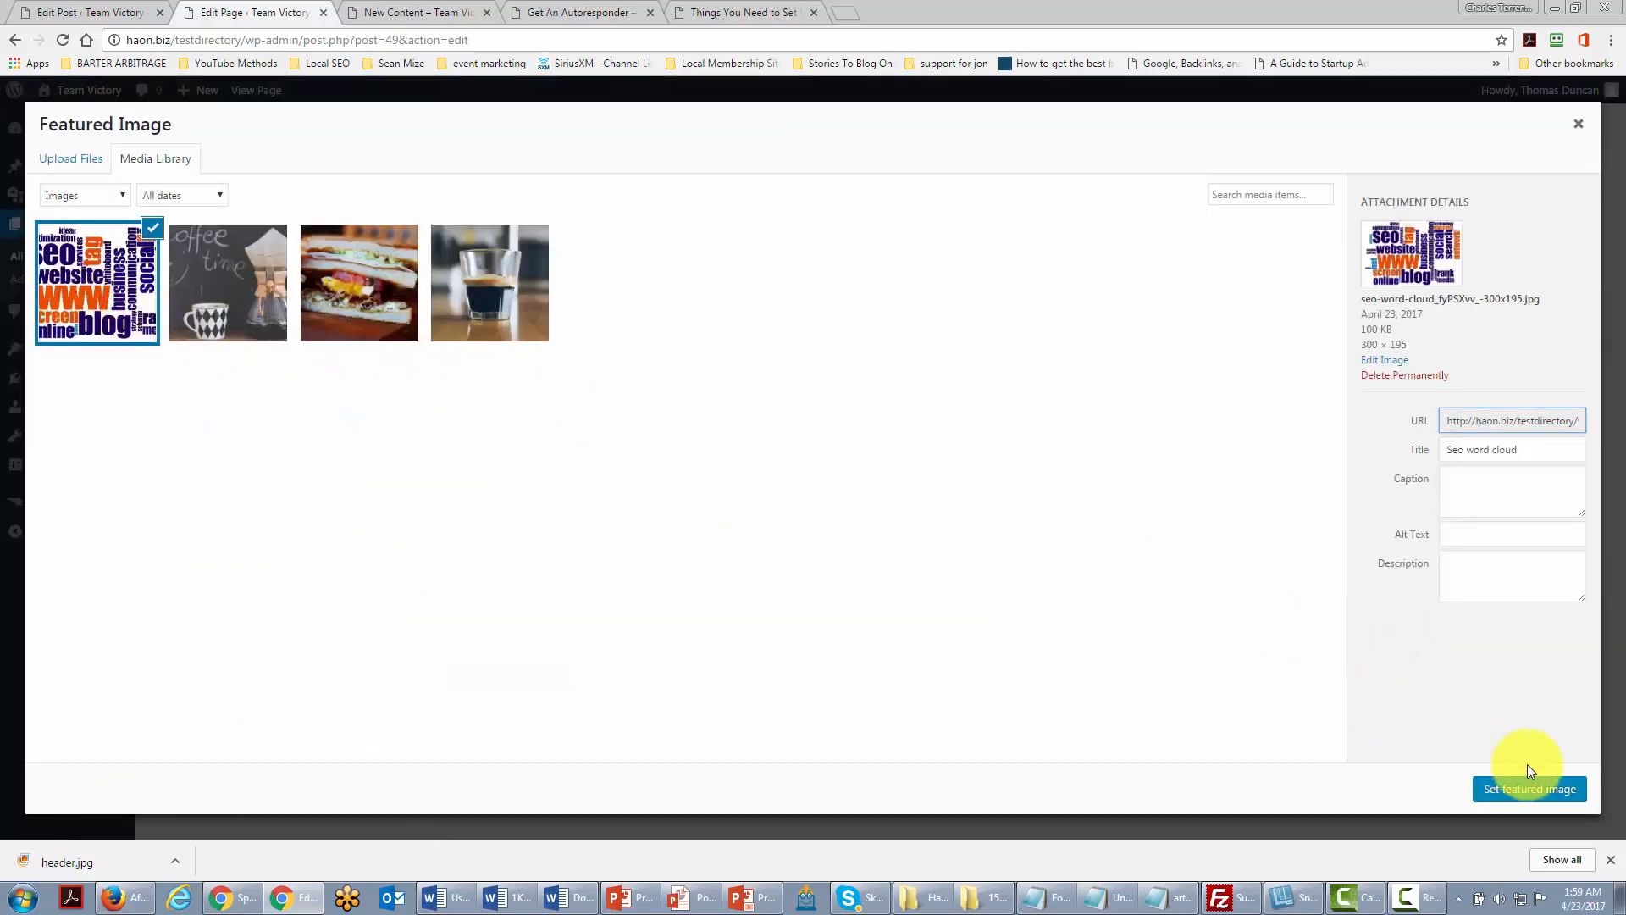
{"action": "left_click", "coordinate": [1522, 789]}
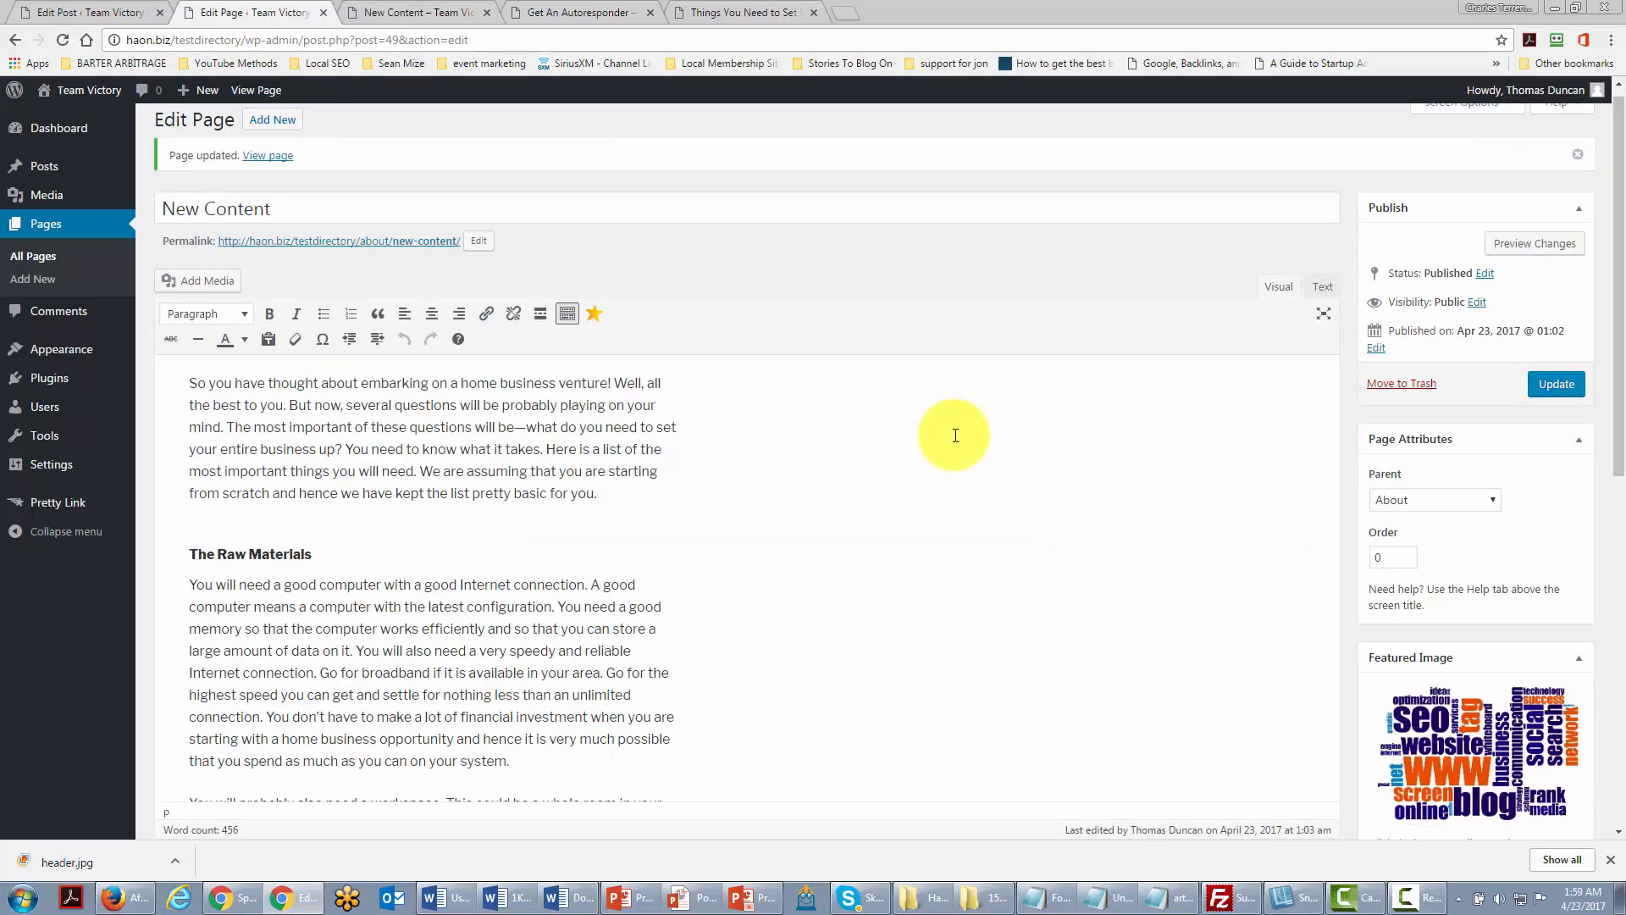
{"action": "key", "text": "ctrl+Tab"}
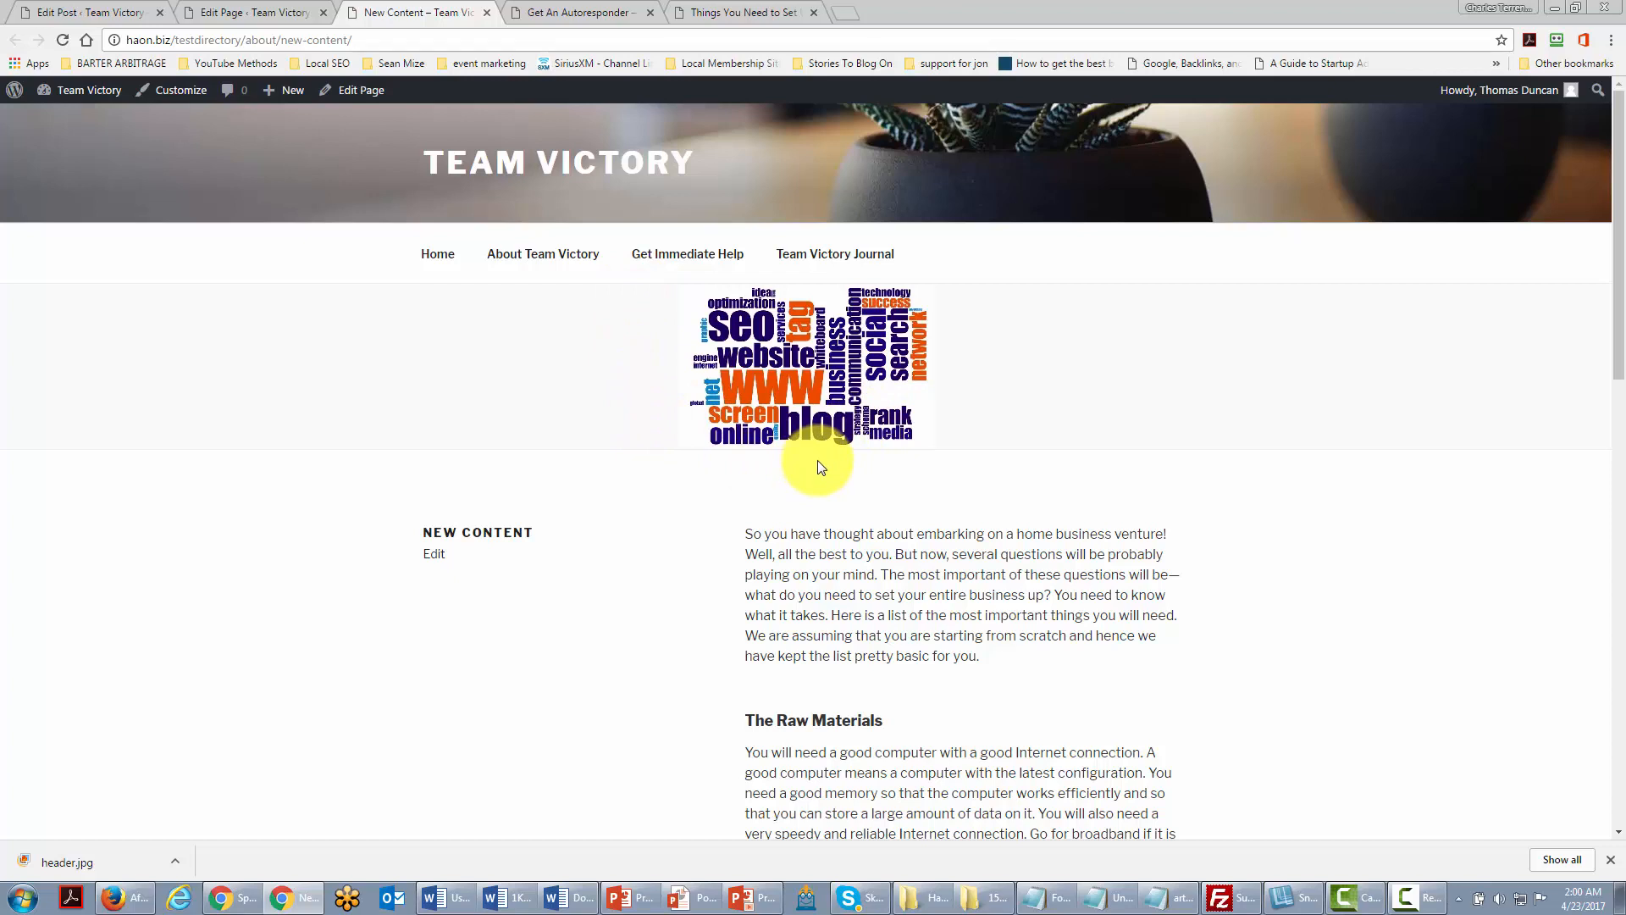
{"action": "key", "text": "ctrl+shift+Tab"}
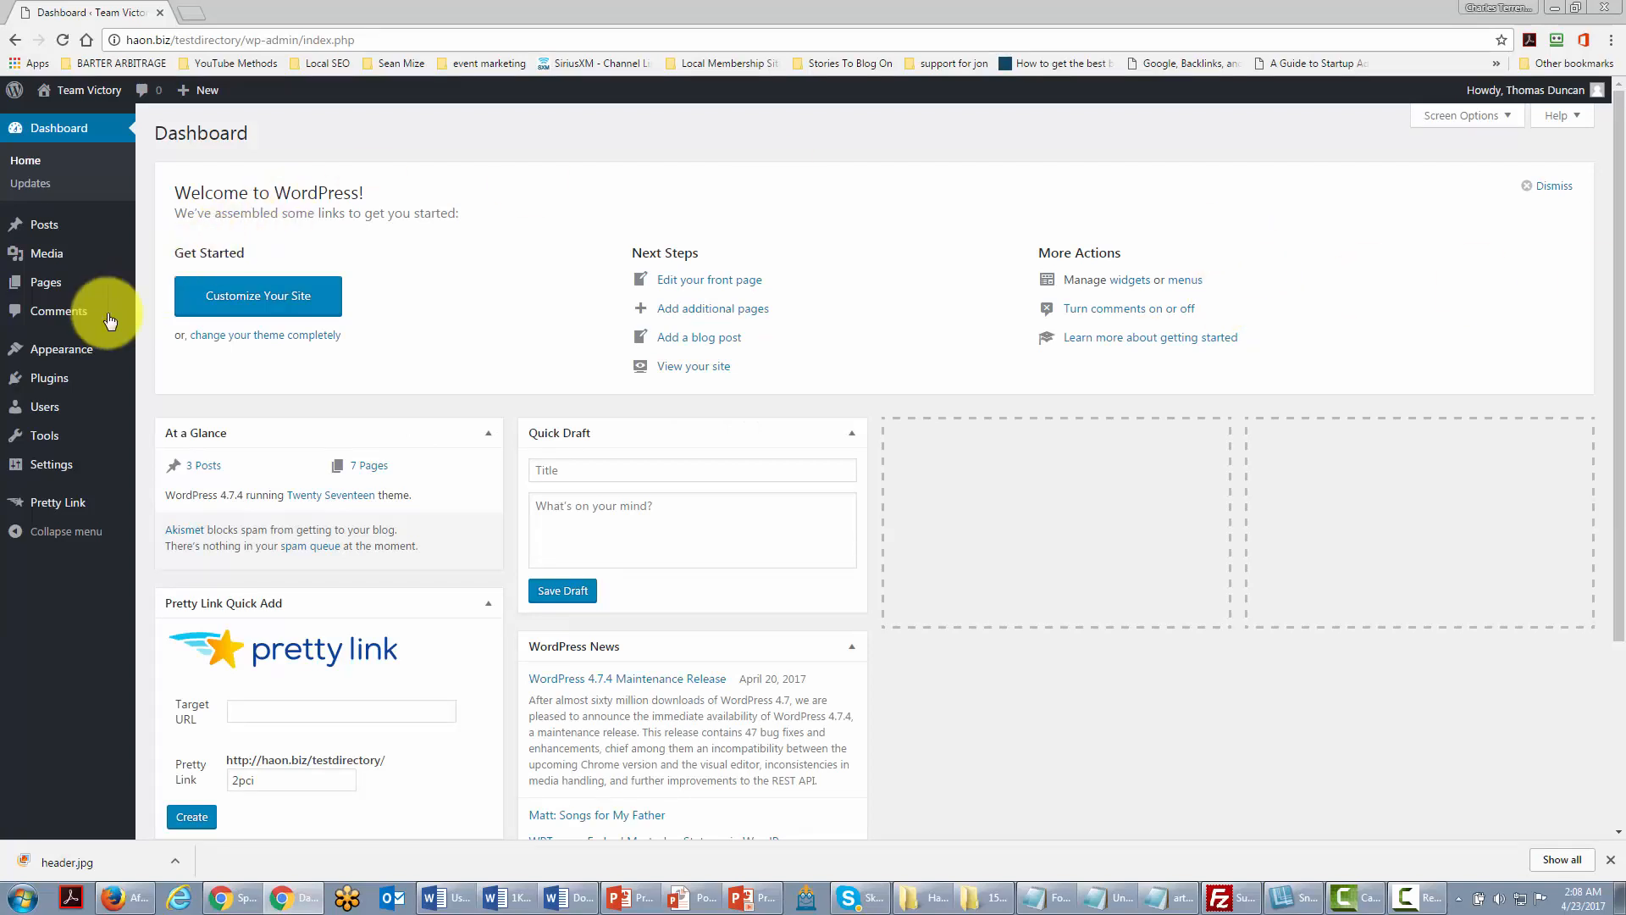
{"action": "mouse_move", "coordinate": [65, 349]}
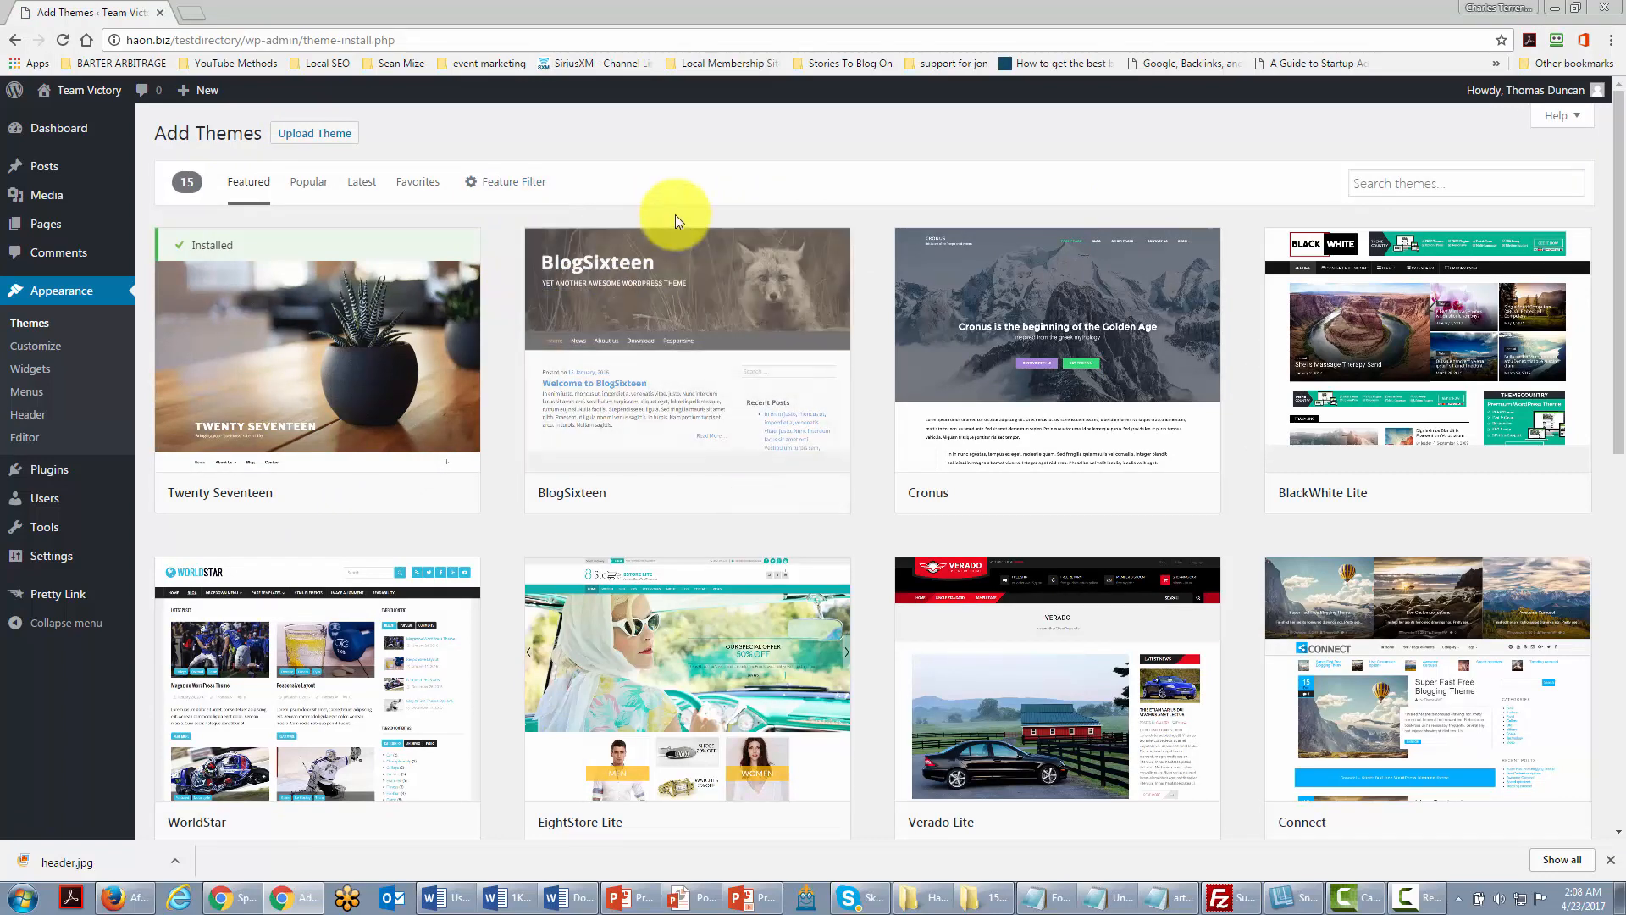
{"action": "mouse_move", "coordinate": [563, 444]}
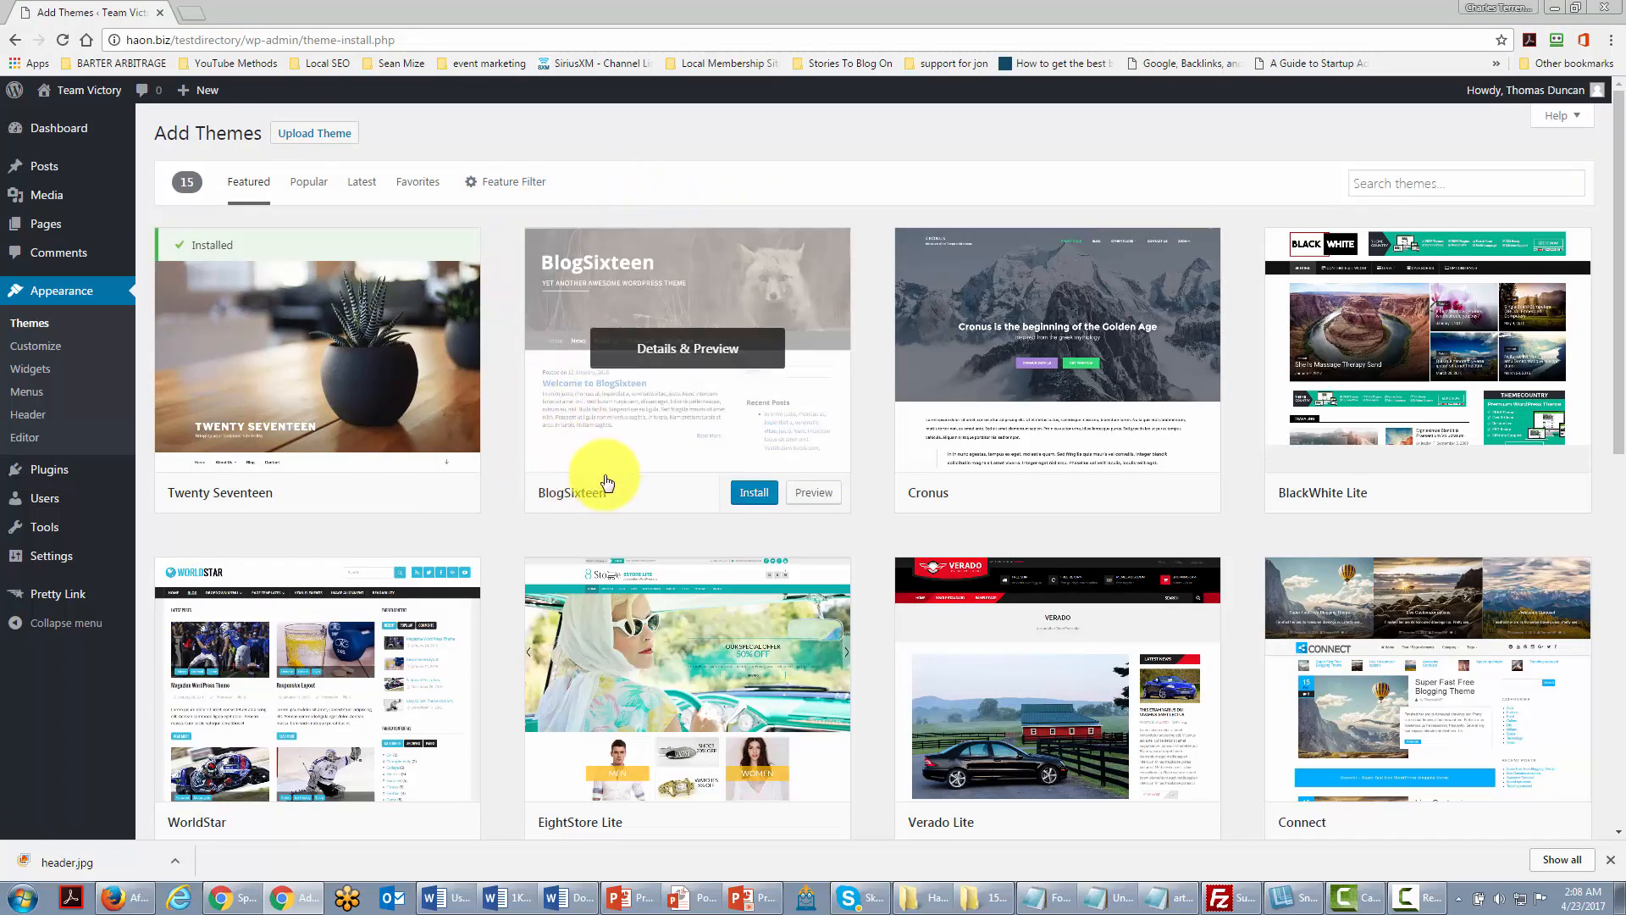
{"action": "scroll", "coordinate": [606, 482], "scroll_direction": "down", "scroll_amount": 1}
{"action": "scroll", "coordinate": [607, 463], "scroll_direction": "up", "scroll_amount": 1}
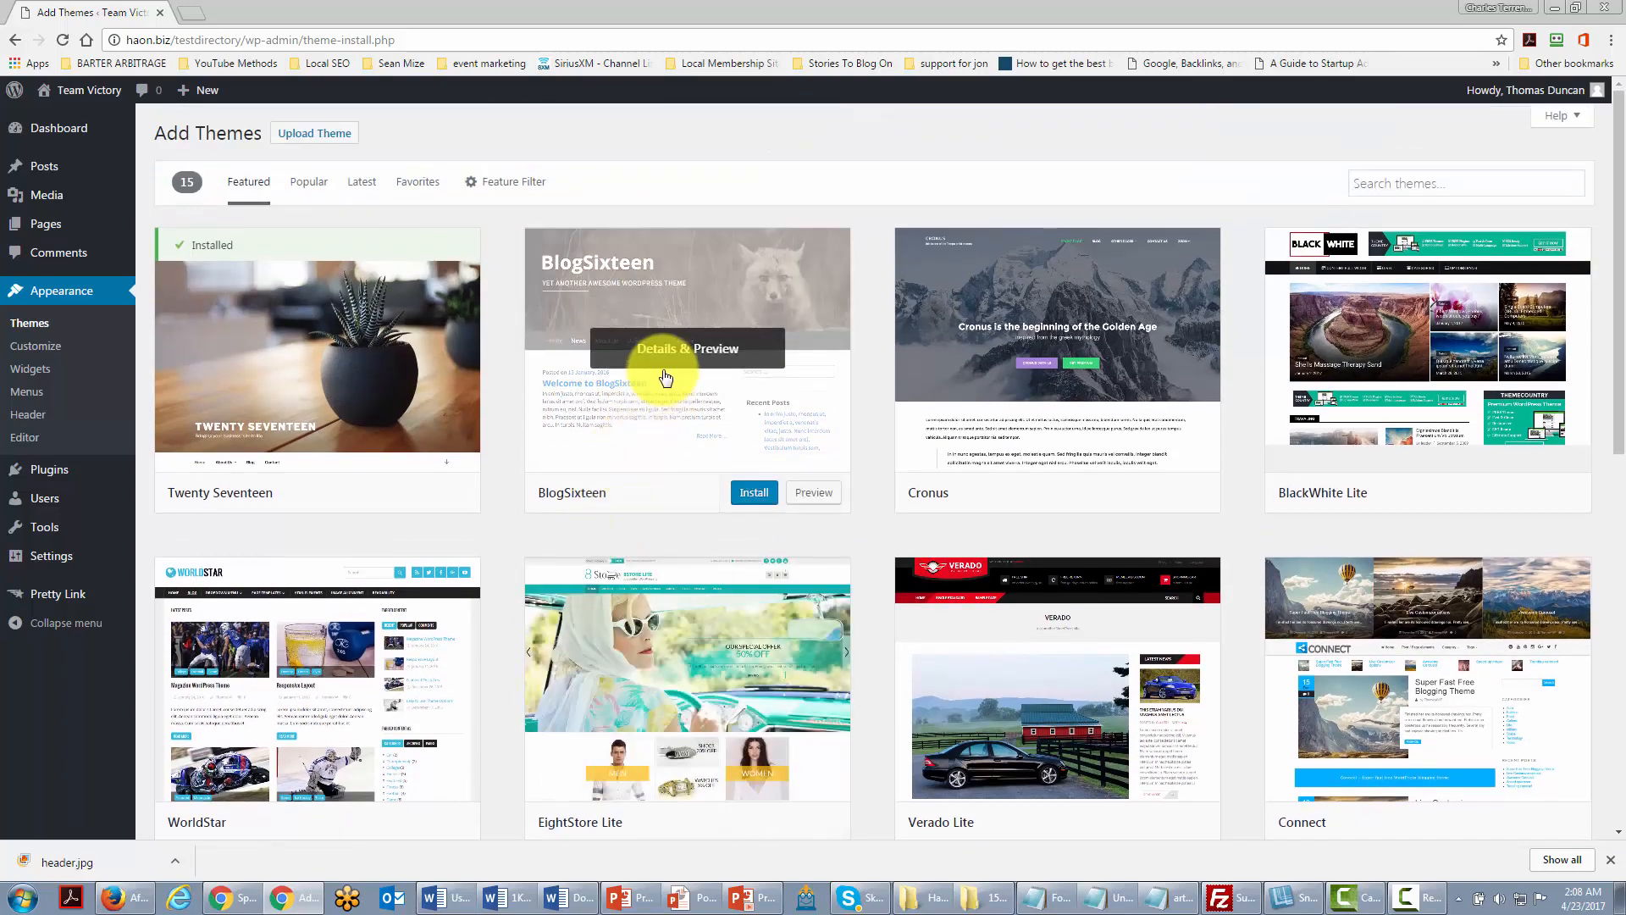
{"action": "scroll", "coordinate": [637, 382], "scroll_direction": "down", "scroll_amount": 5}
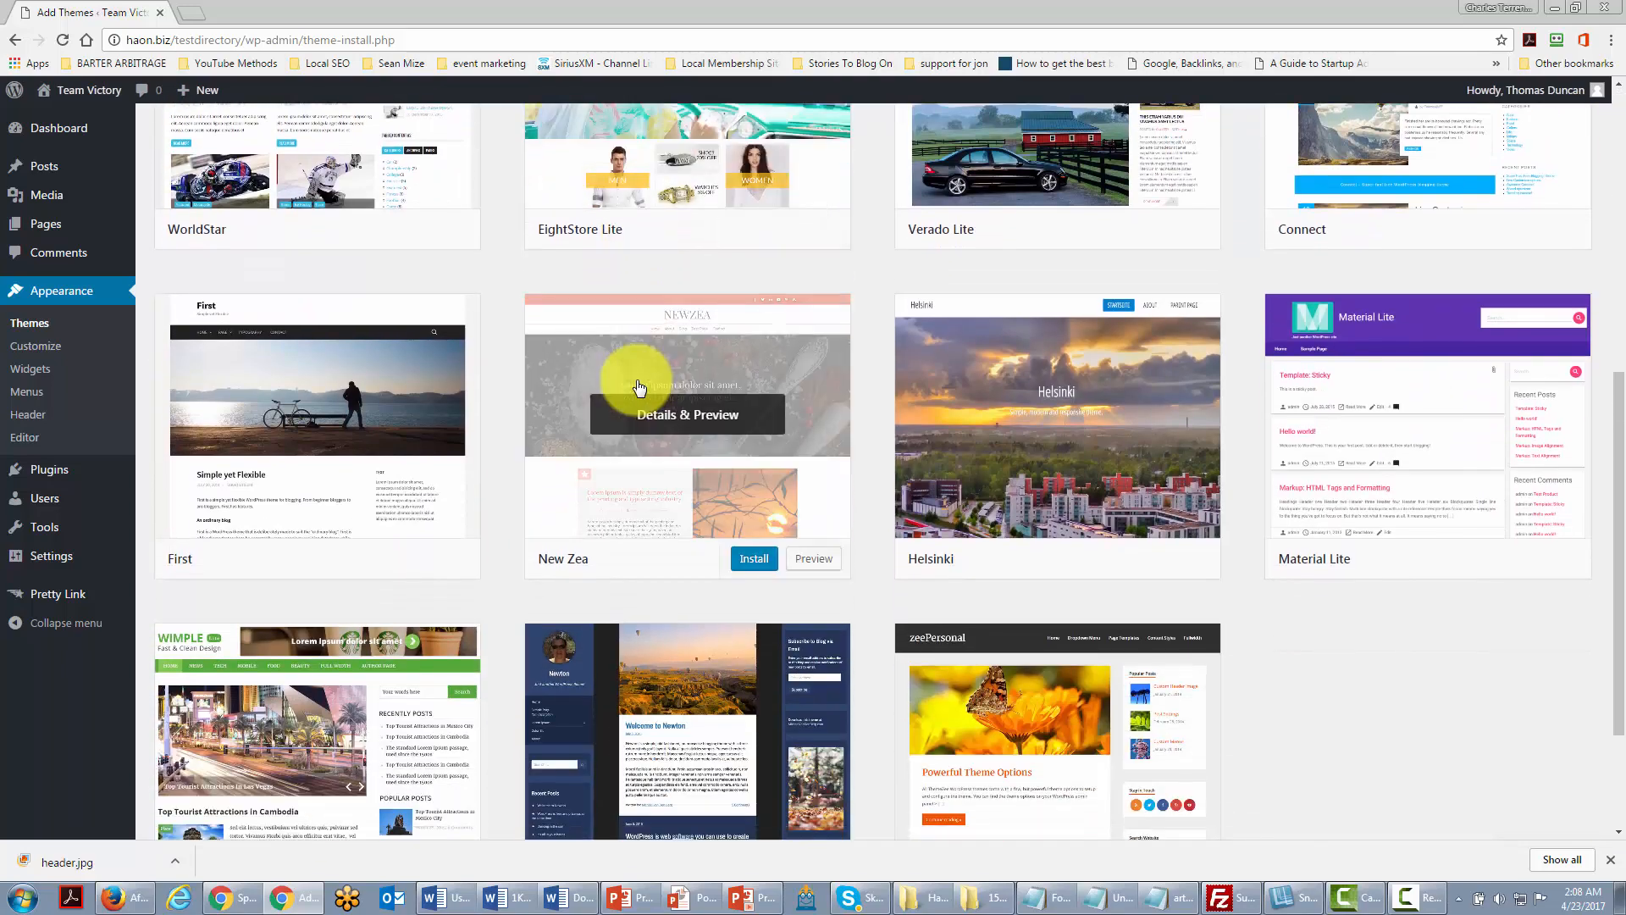
{"action": "scroll", "coordinate": [639, 390], "scroll_direction": "up", "scroll_amount": 3}
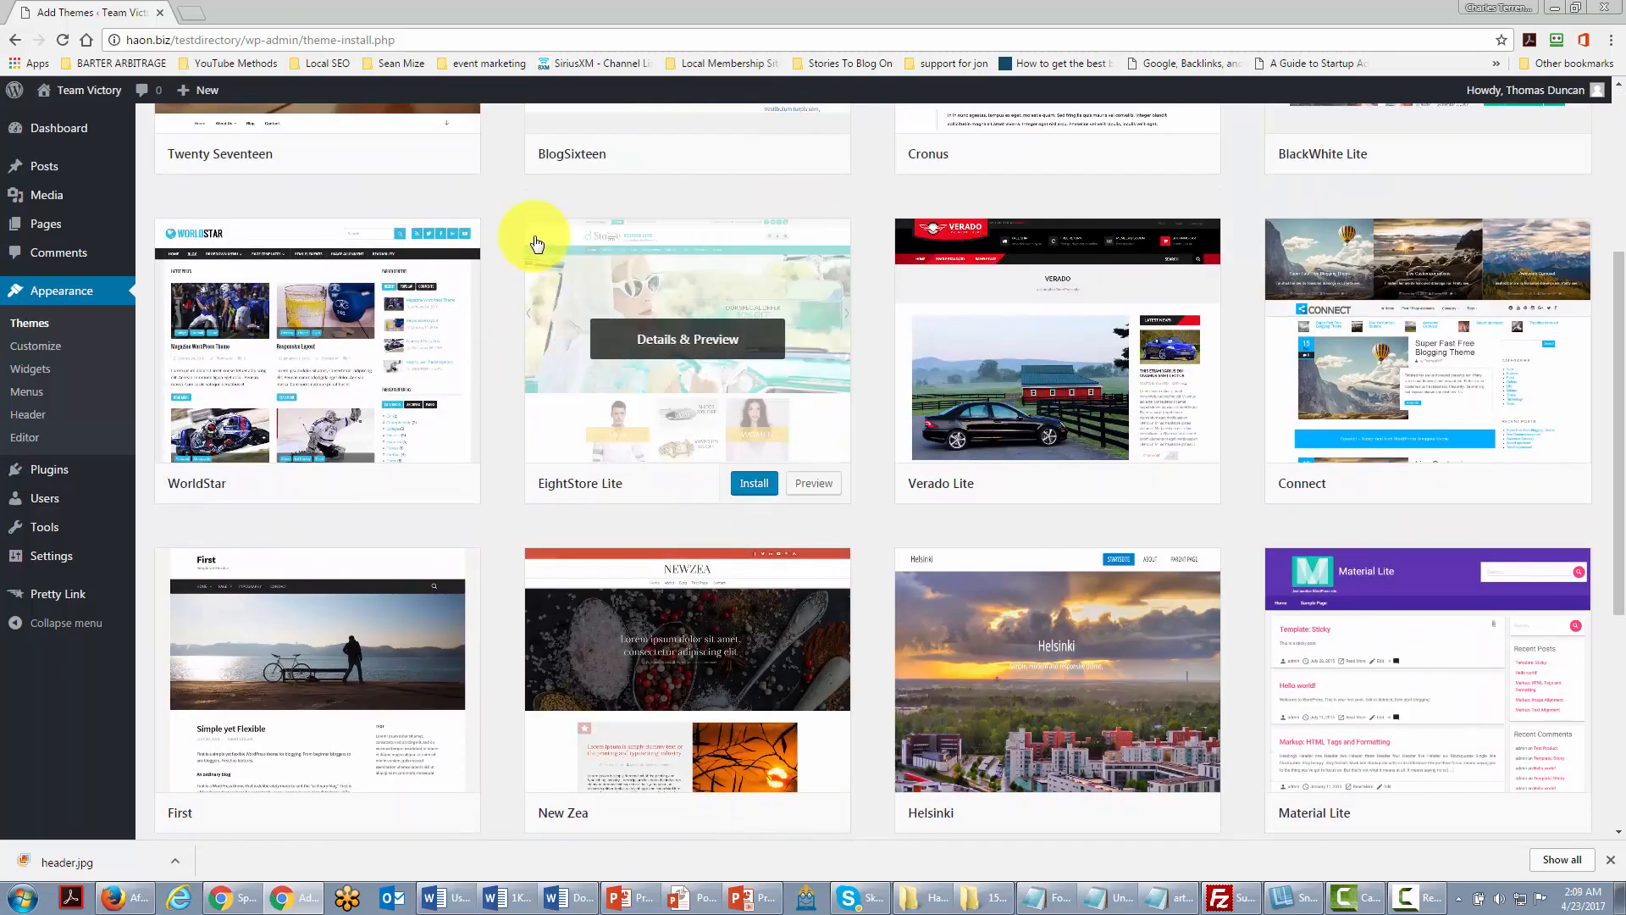
{"action": "scroll", "coordinate": [536, 244], "scroll_direction": "up", "scroll_amount": 4}
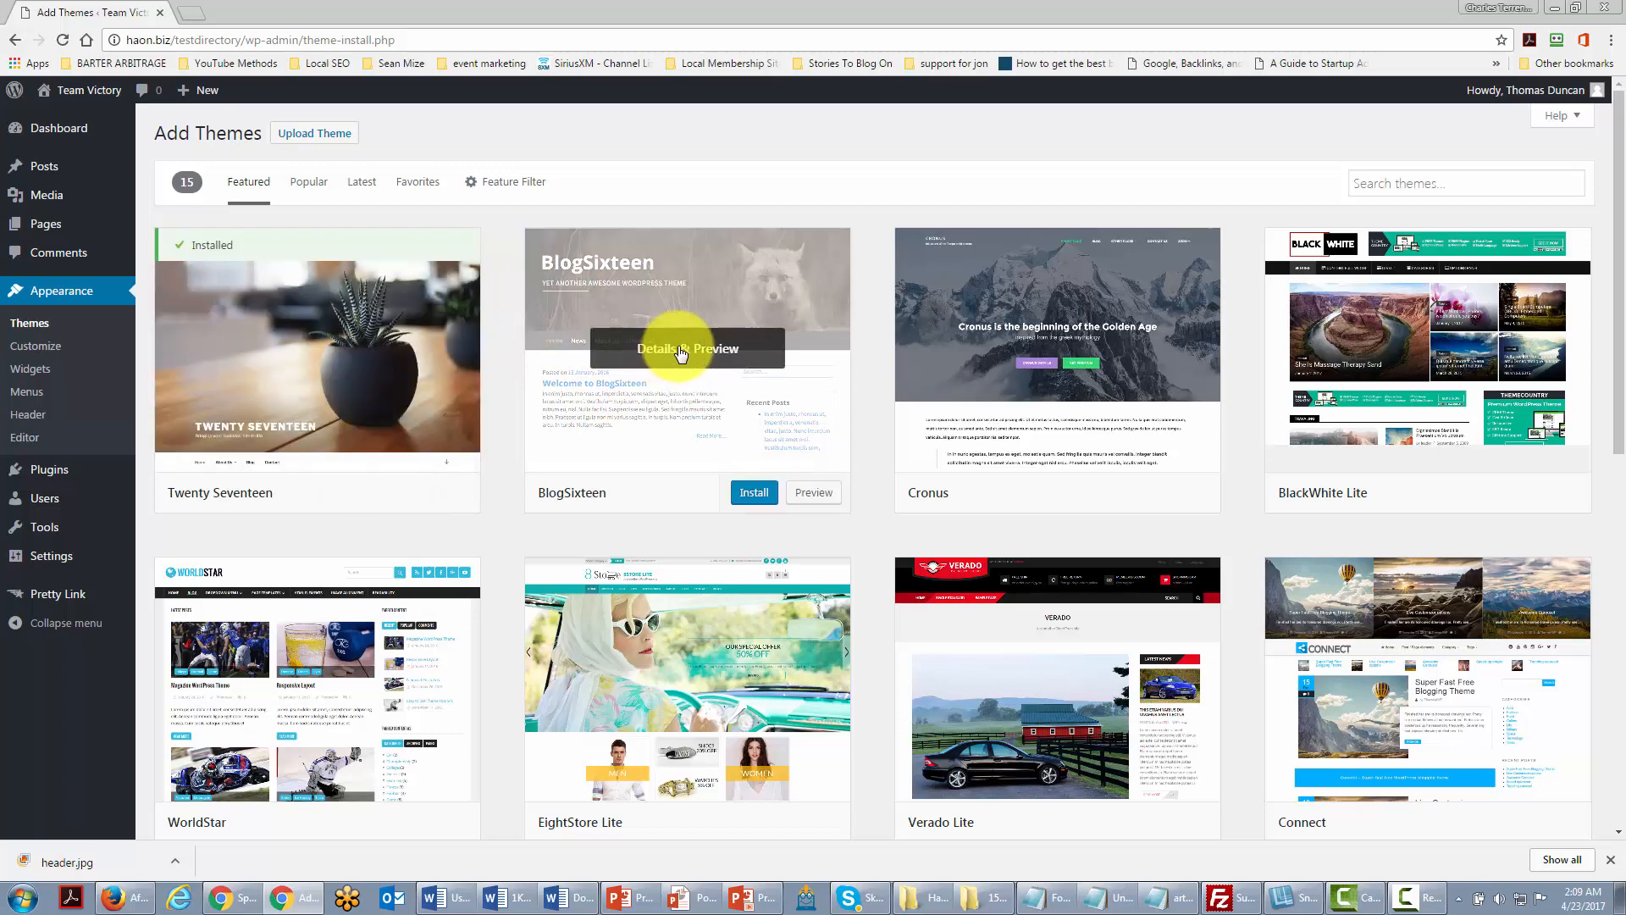
Step: Install the BlogSixteen theme, live-preview it, then leave the preview without saving
{"action": "left_click", "coordinate": [746, 496]}
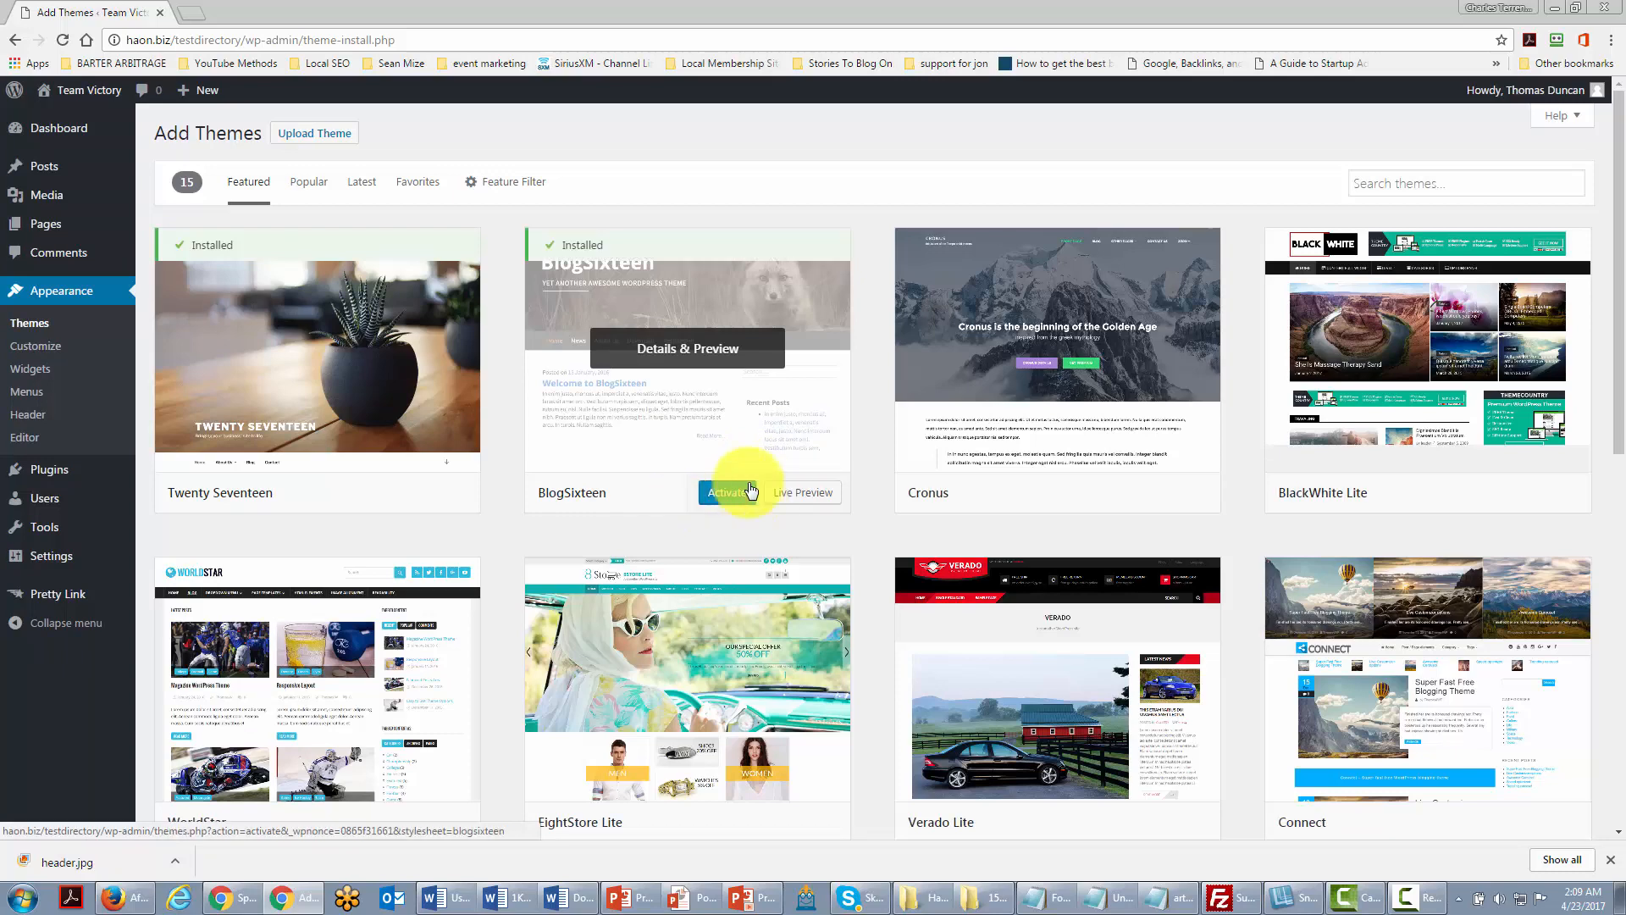
{"action": "left_click", "coordinate": [796, 498]}
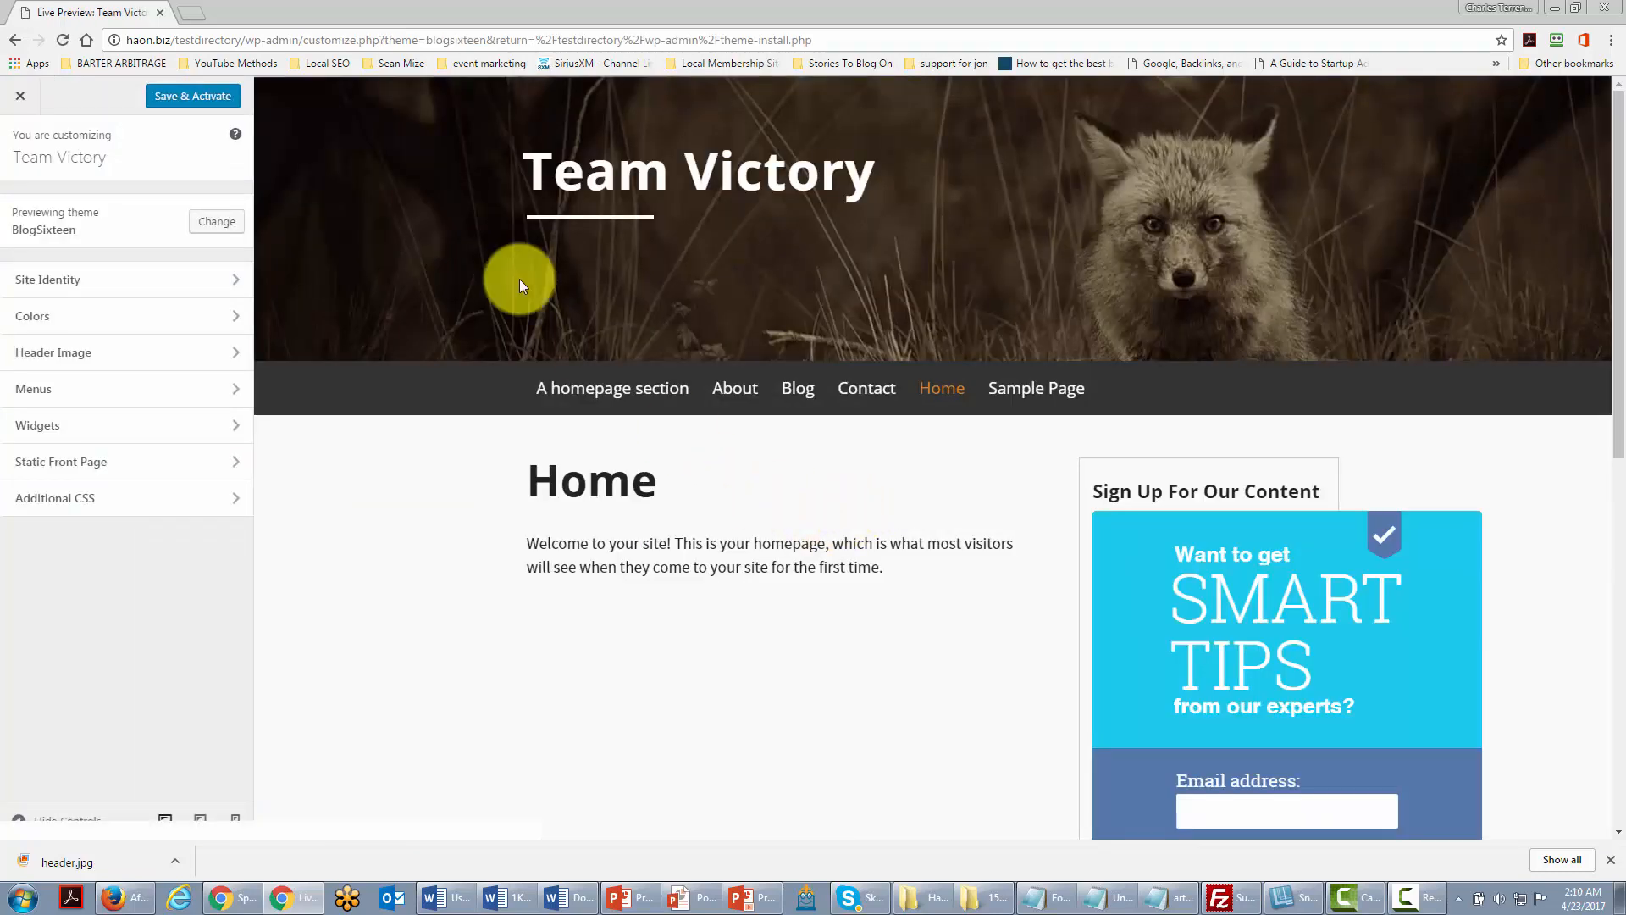
{"action": "left_click", "coordinate": [21, 99]}
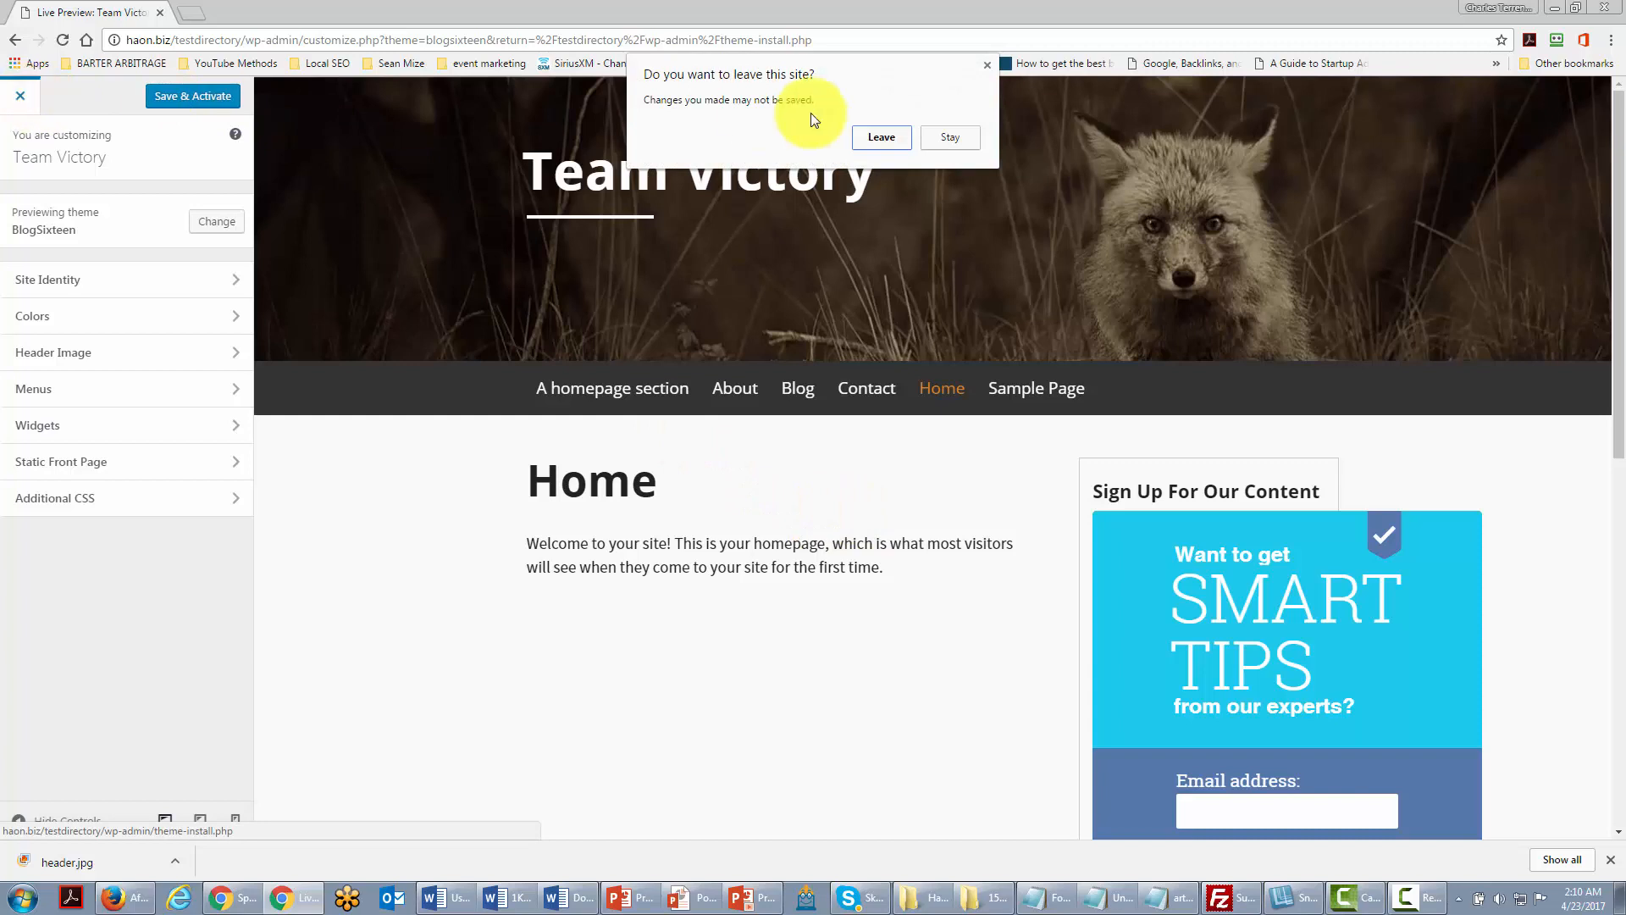
{"action": "left_click", "coordinate": [881, 137]}
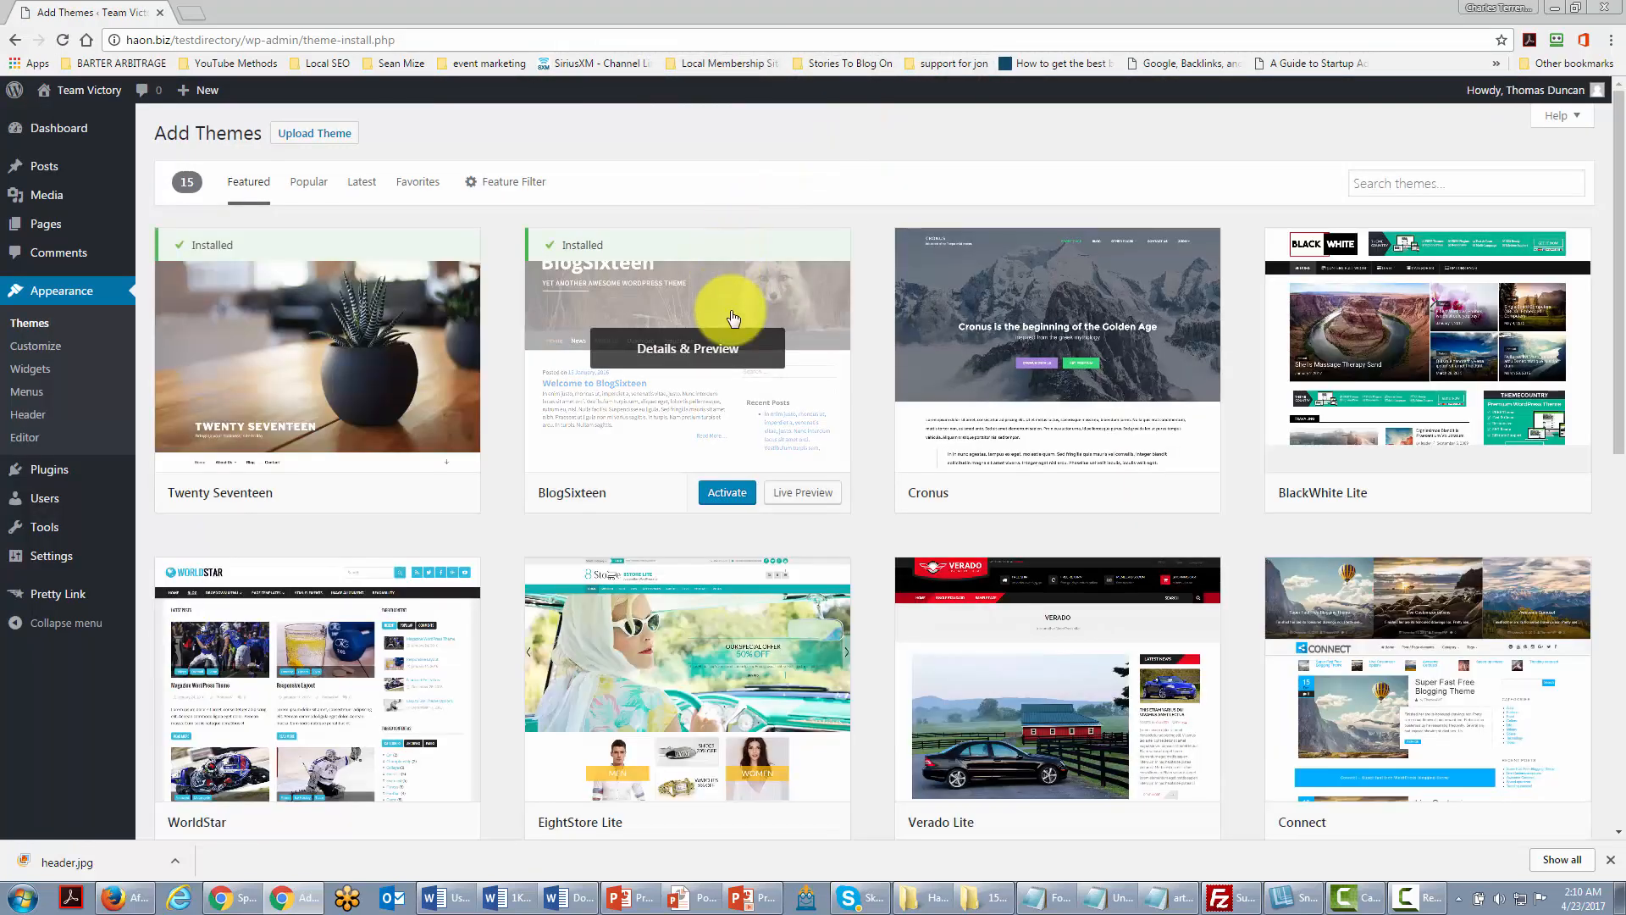
Step: Install and activate the Cronus theme, then visit the site with its mountain header
{"action": "left_click", "coordinate": [1053, 348]}
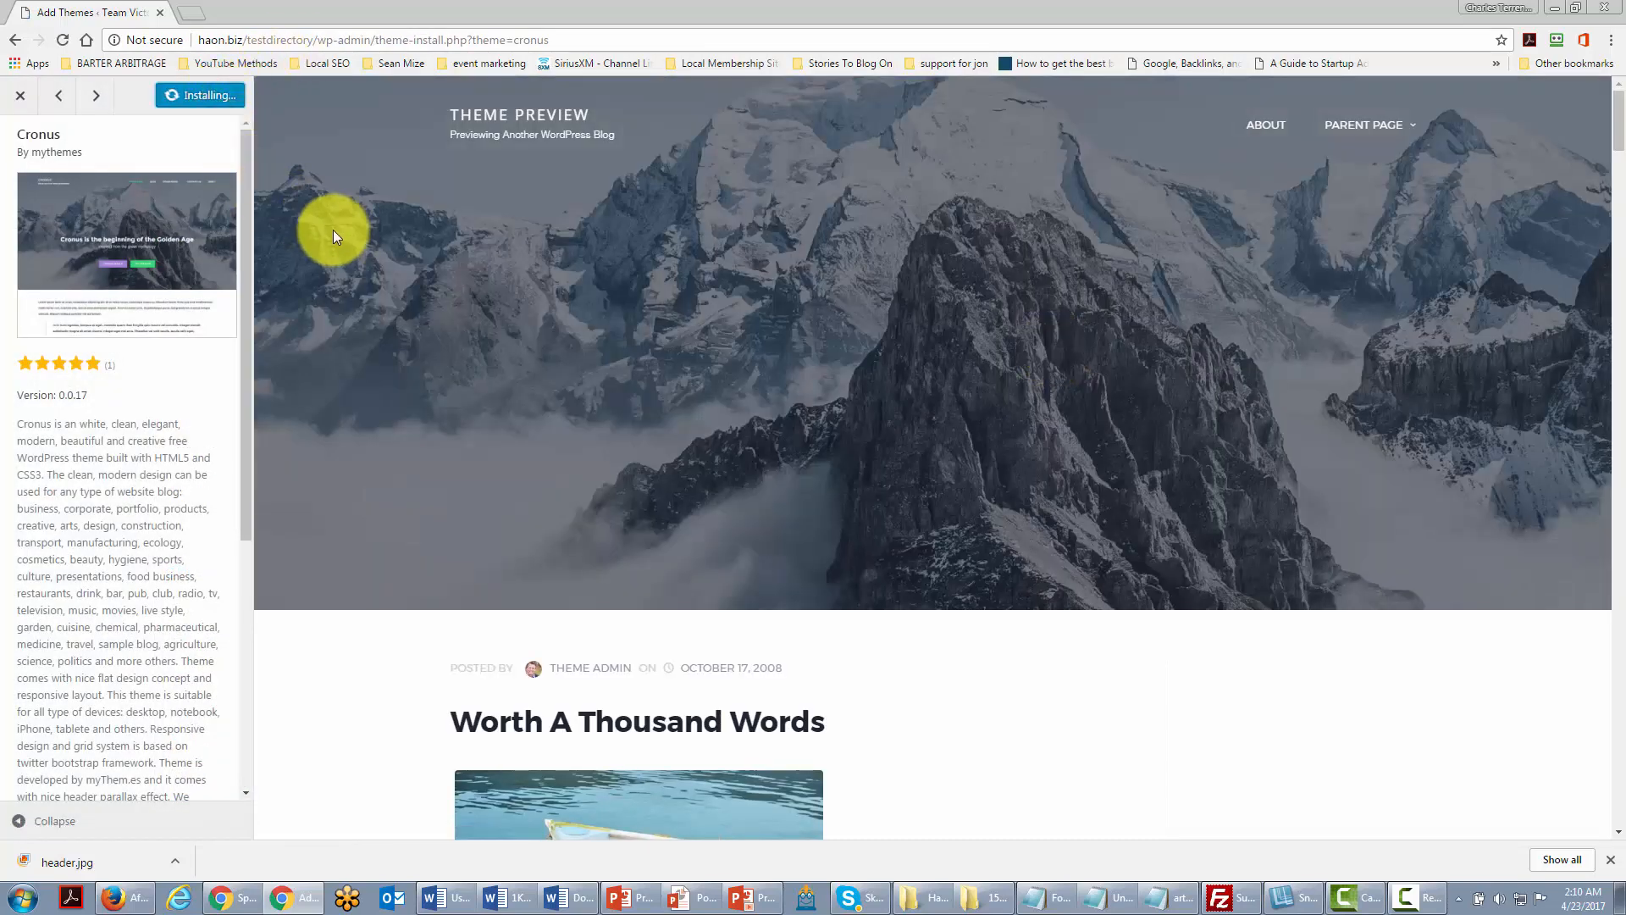
{"action": "scroll", "coordinate": [556, 265], "scroll_direction": "down", "scroll_amount": 15}
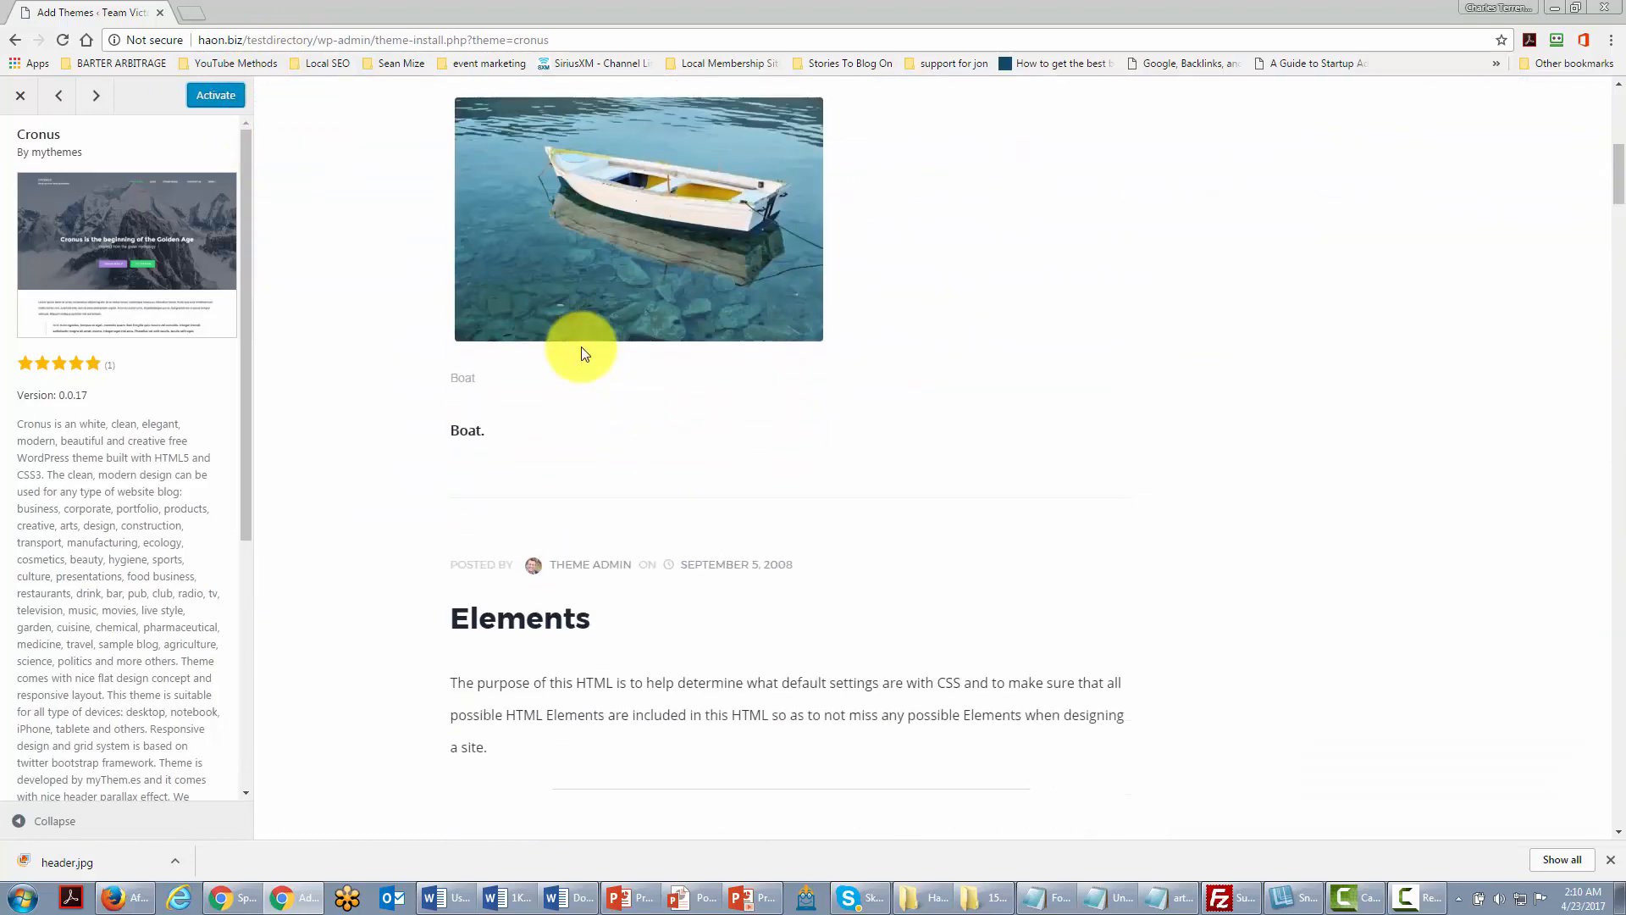
{"action": "scroll", "coordinate": [579, 344], "scroll_direction": "up", "scroll_amount": 15}
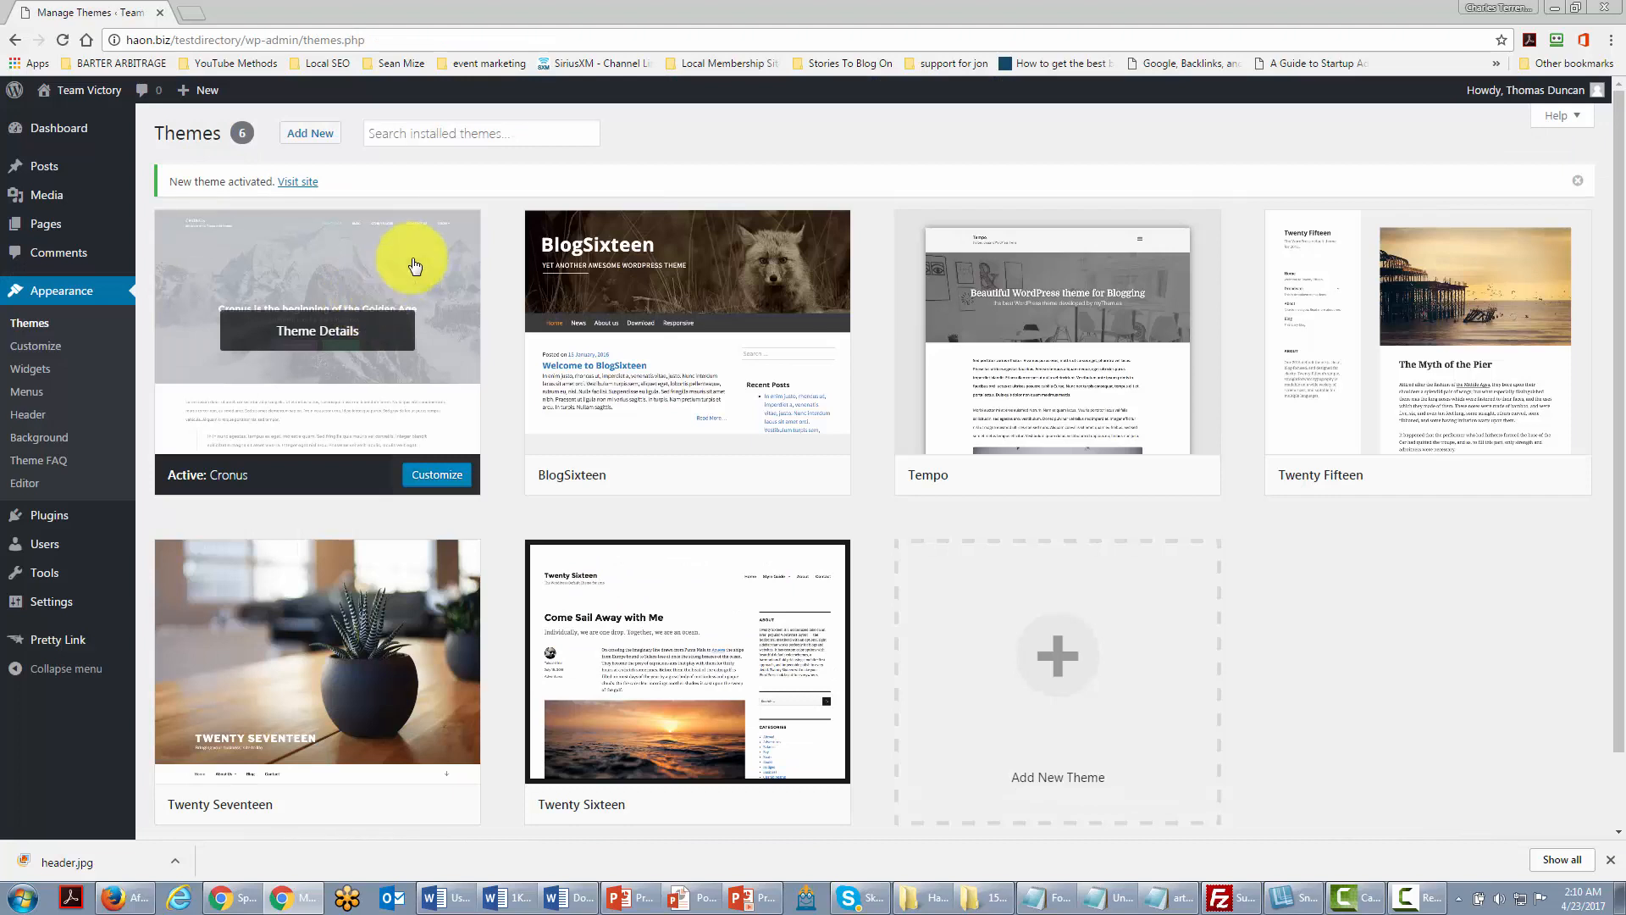
{"action": "mouse_move", "coordinate": [272, 664]}
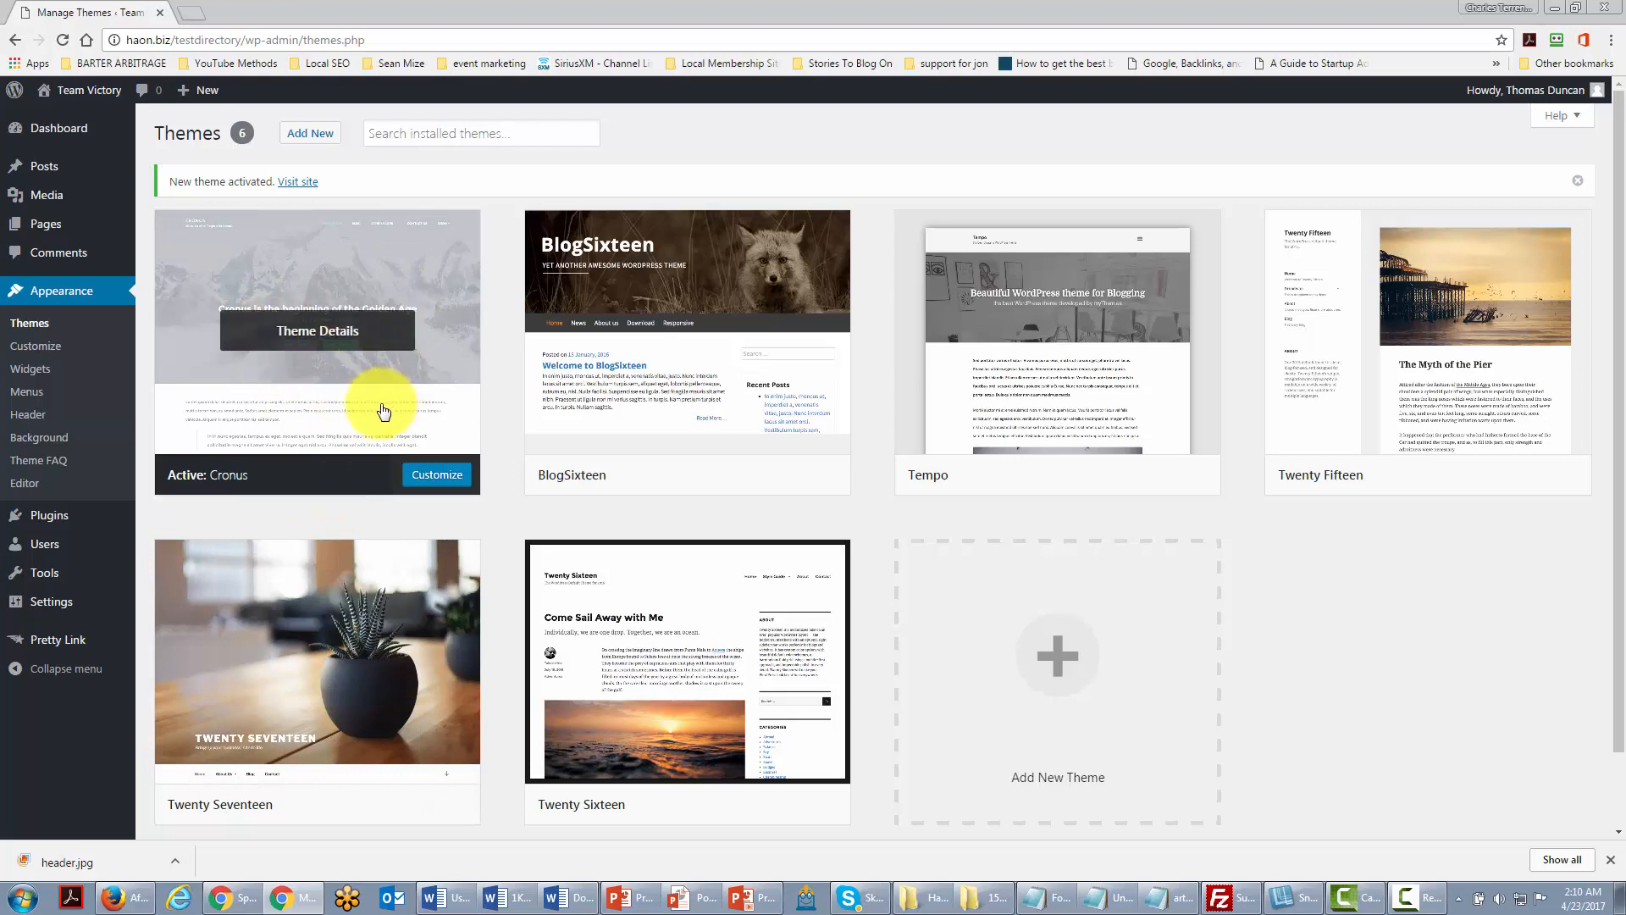
{"action": "mouse_move", "coordinate": [74, 93]}
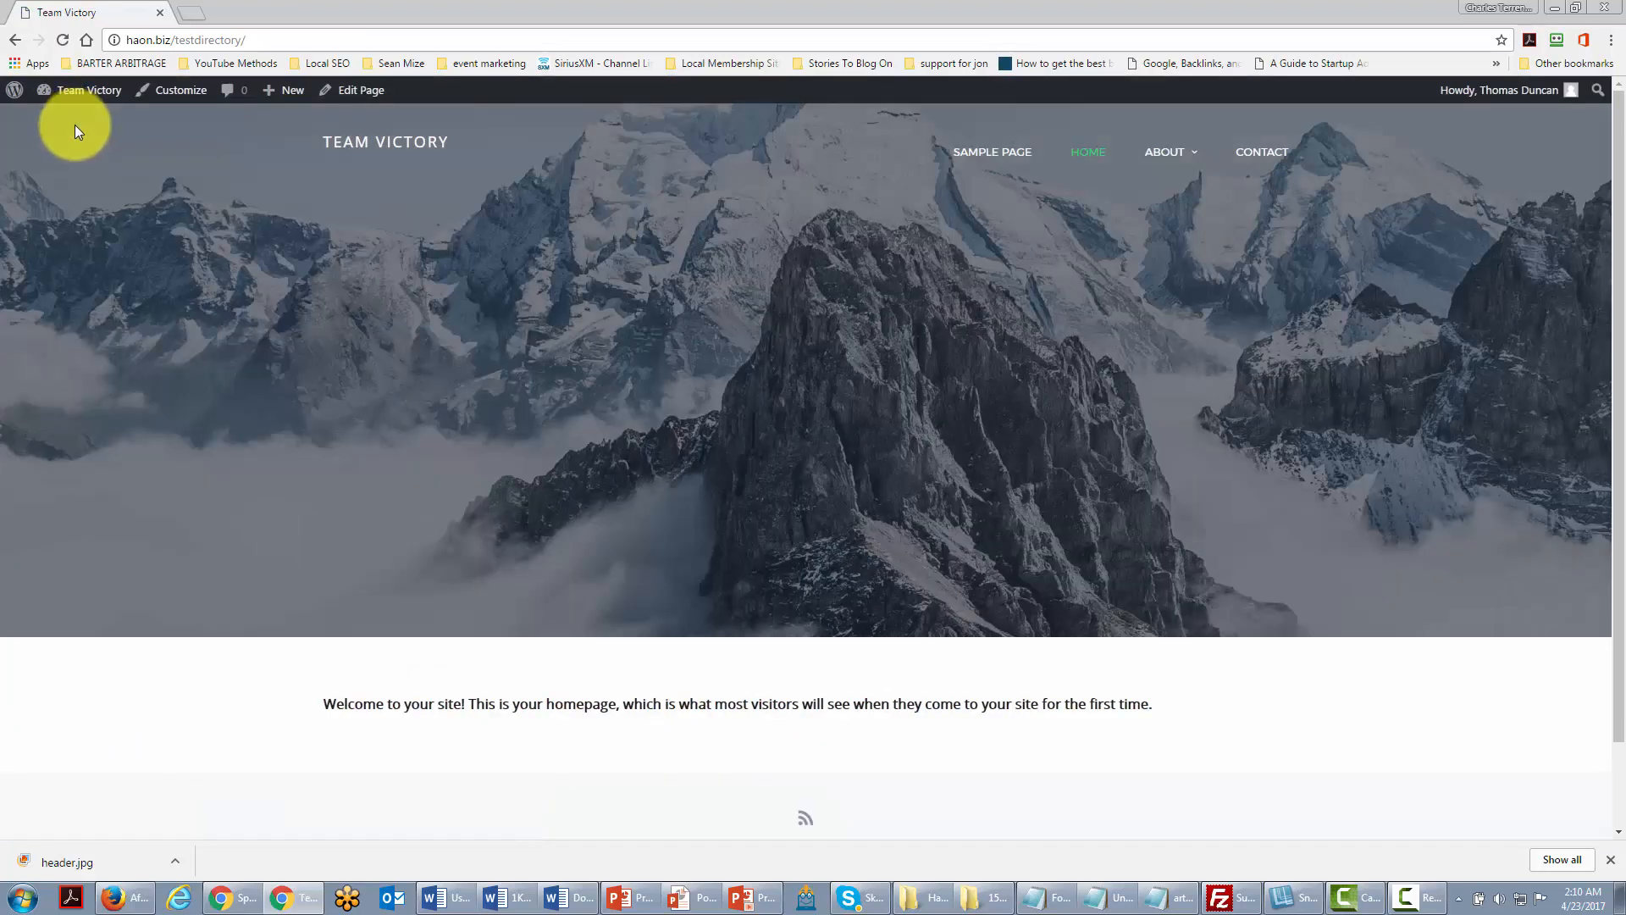
Step: Reactivate Twenty Seventeen as the site theme in place of Cronus
{"action": "left_click", "coordinate": [18, 41]}
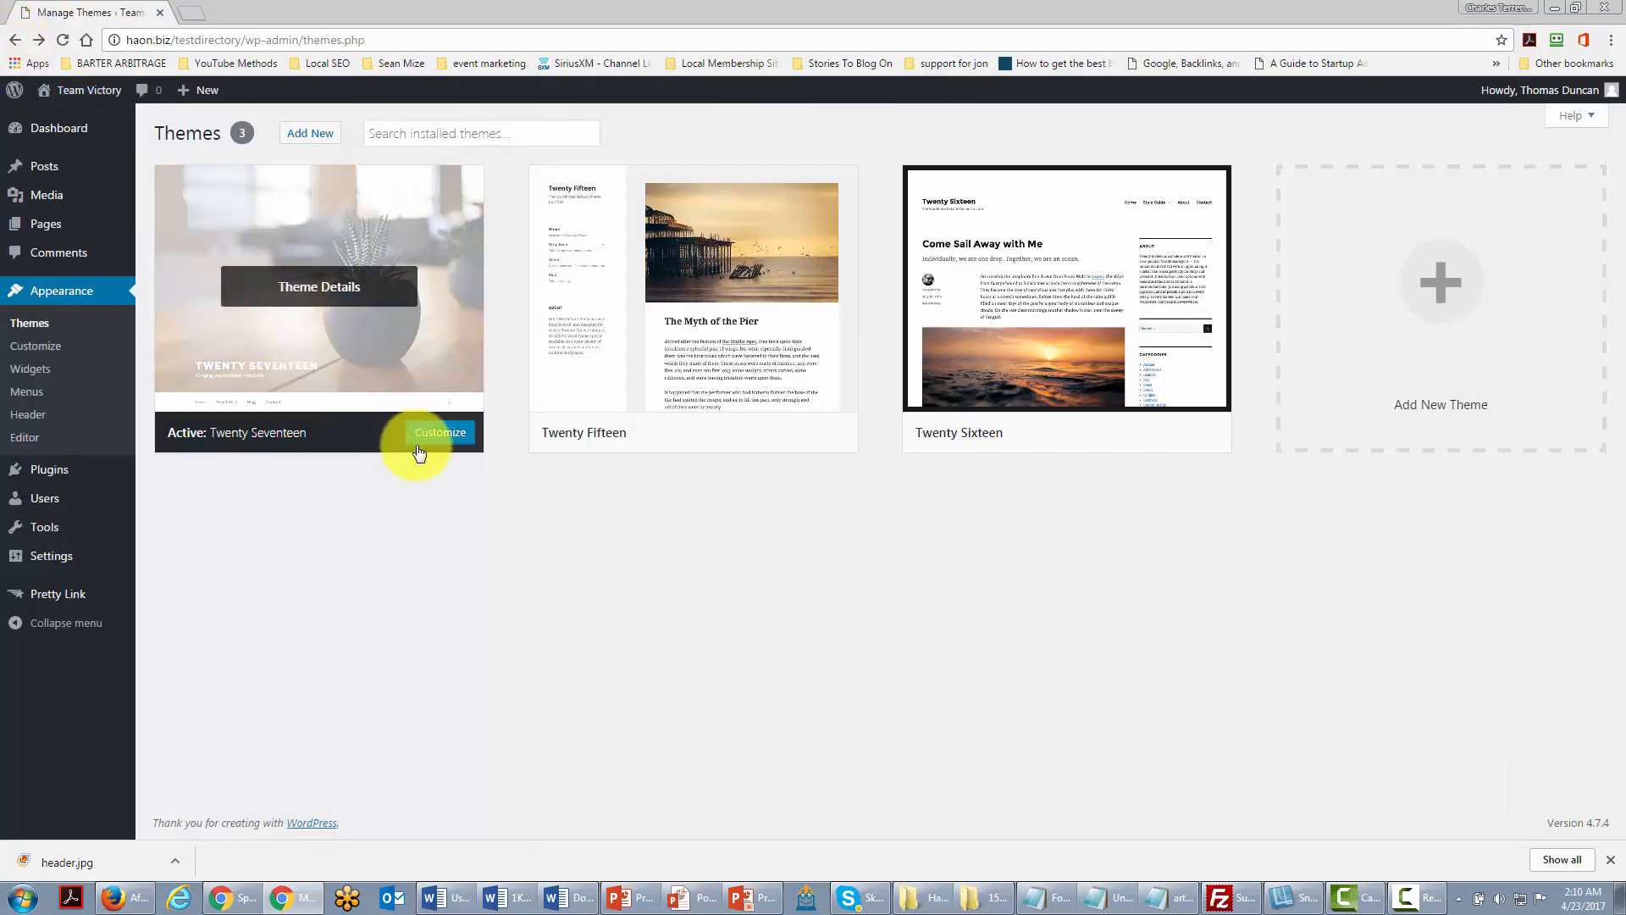
{"action": "mouse_move", "coordinate": [247, 291]}
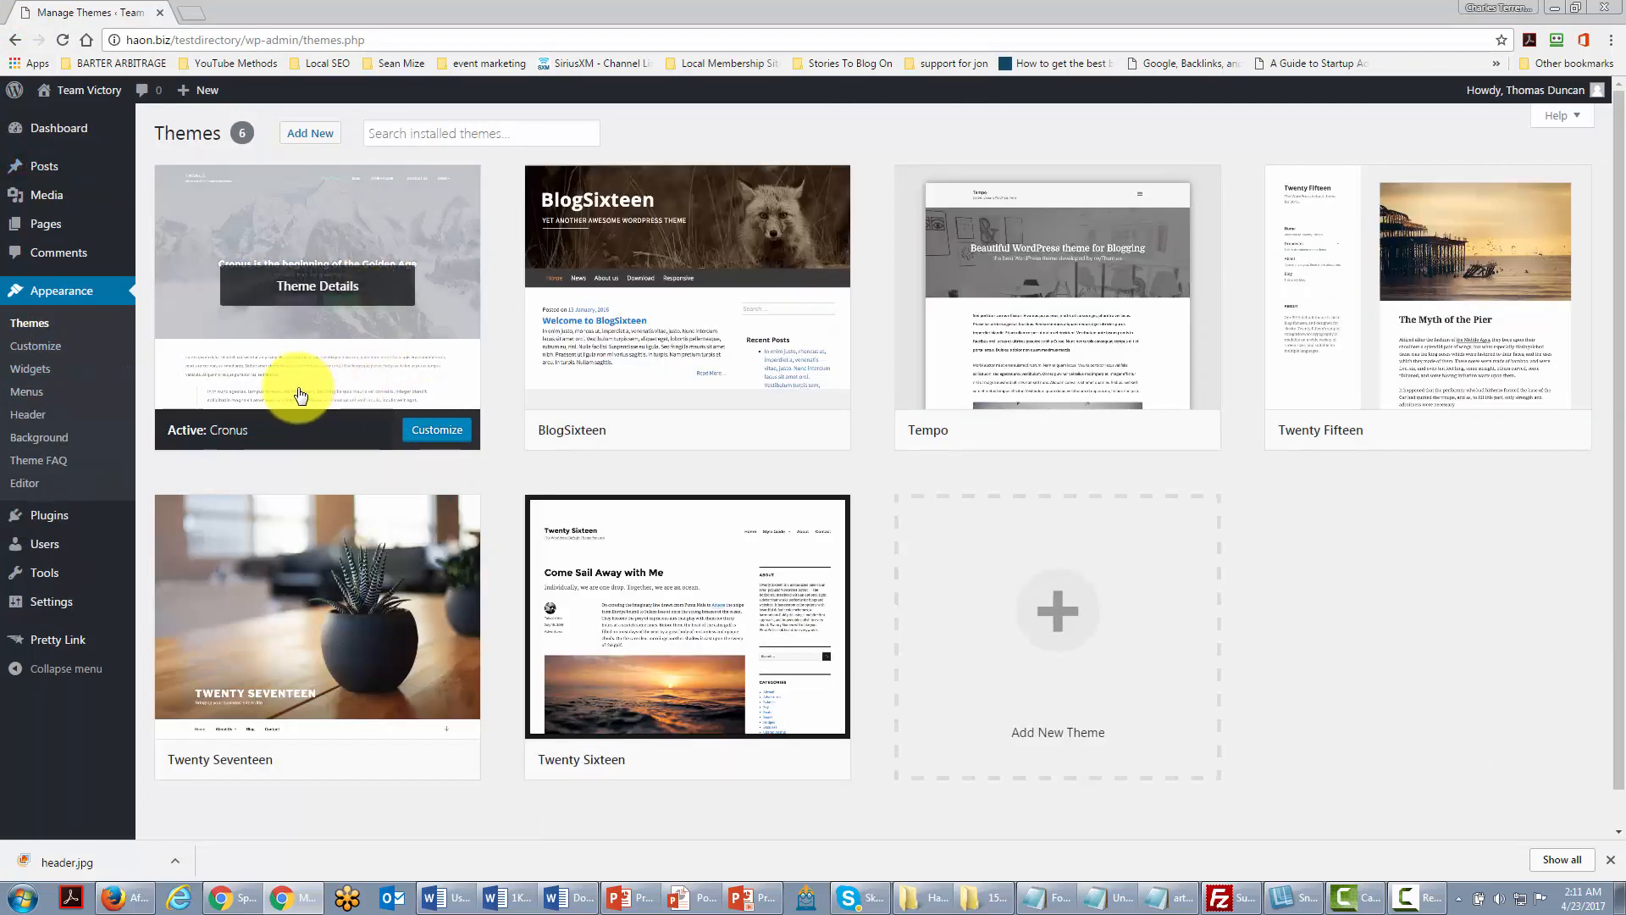
{"action": "mouse_move", "coordinate": [319, 618]}
{"action": "left_click", "coordinate": [352, 759]}
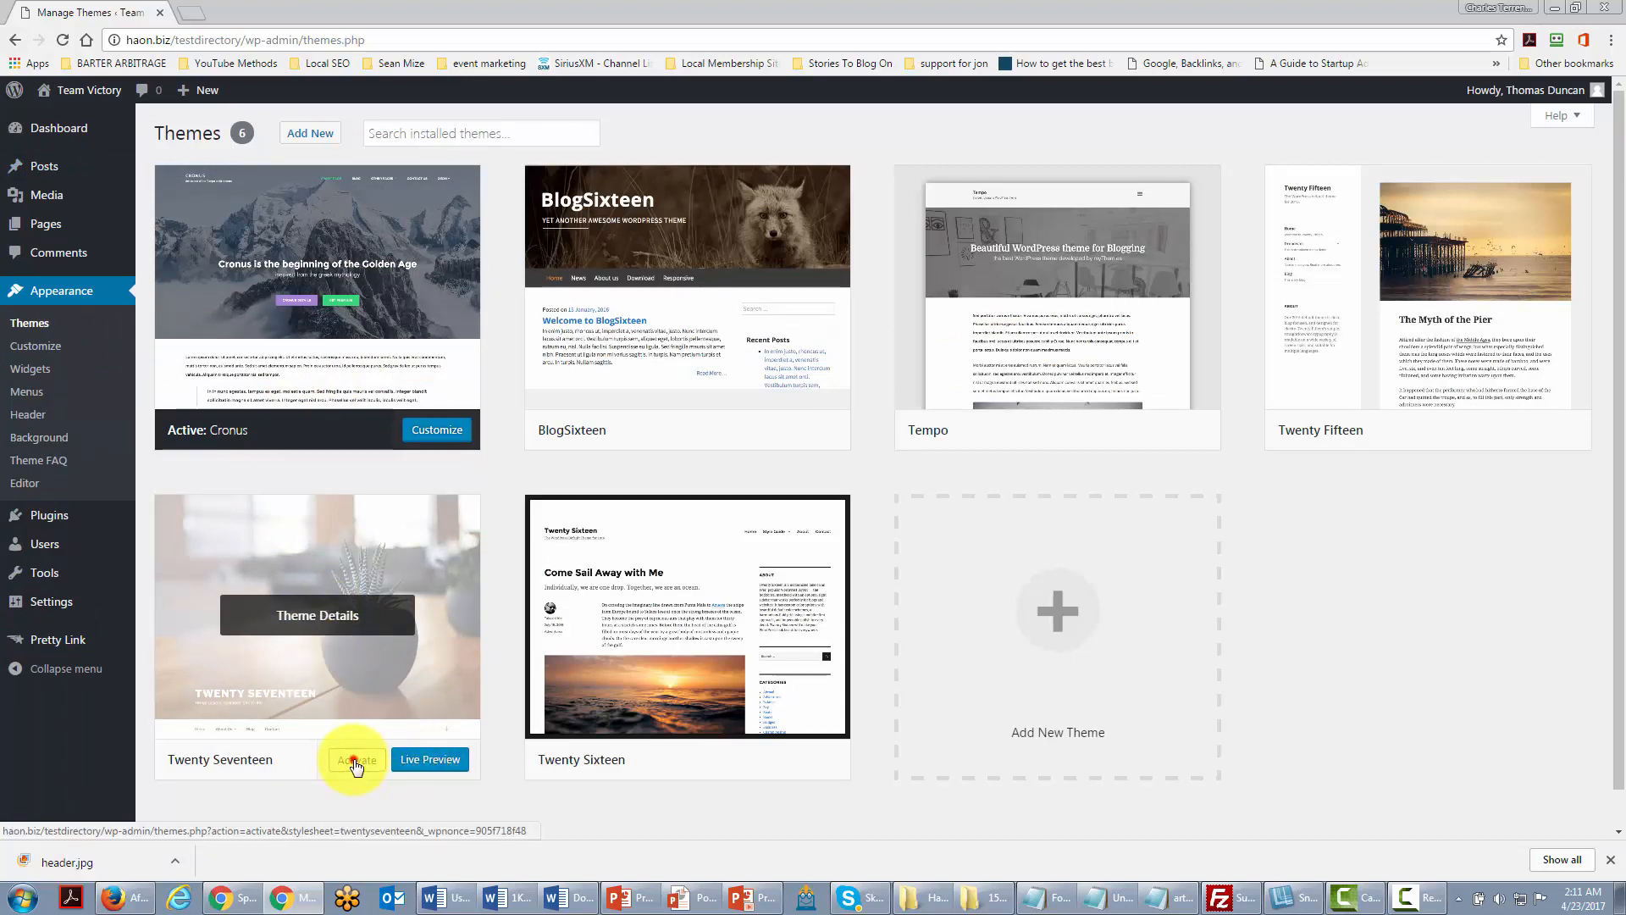
{"action": "mouse_move", "coordinate": [304, 364]}
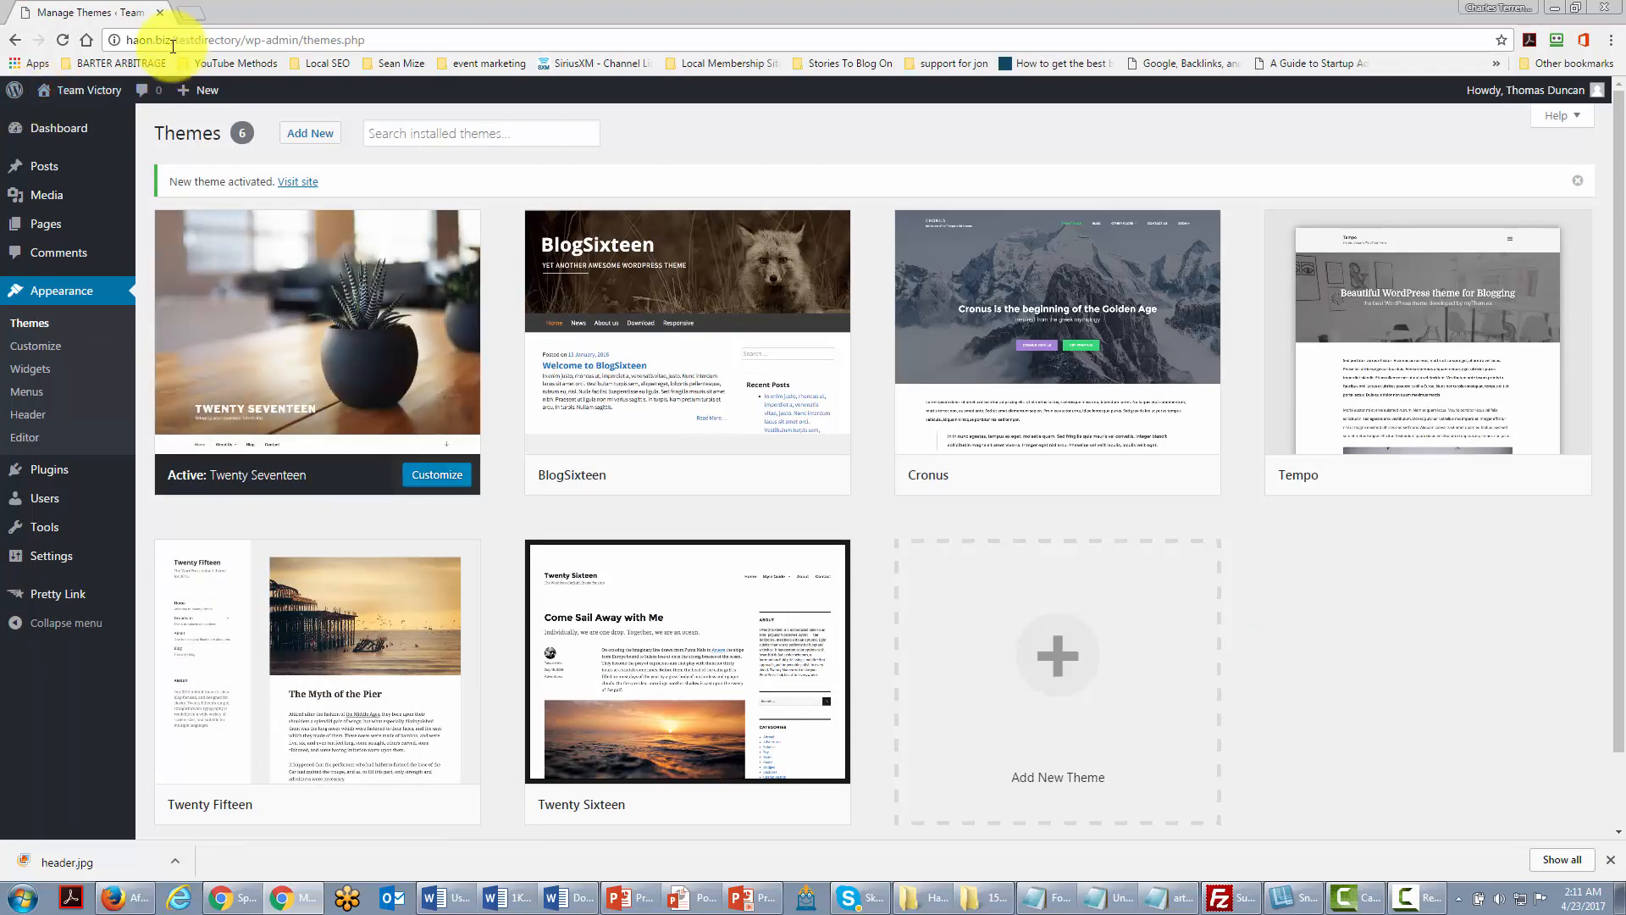
Step: Search Google for 'wp wordpress theme' in a new browser tab
{"action": "left_click", "coordinate": [187, 17]}
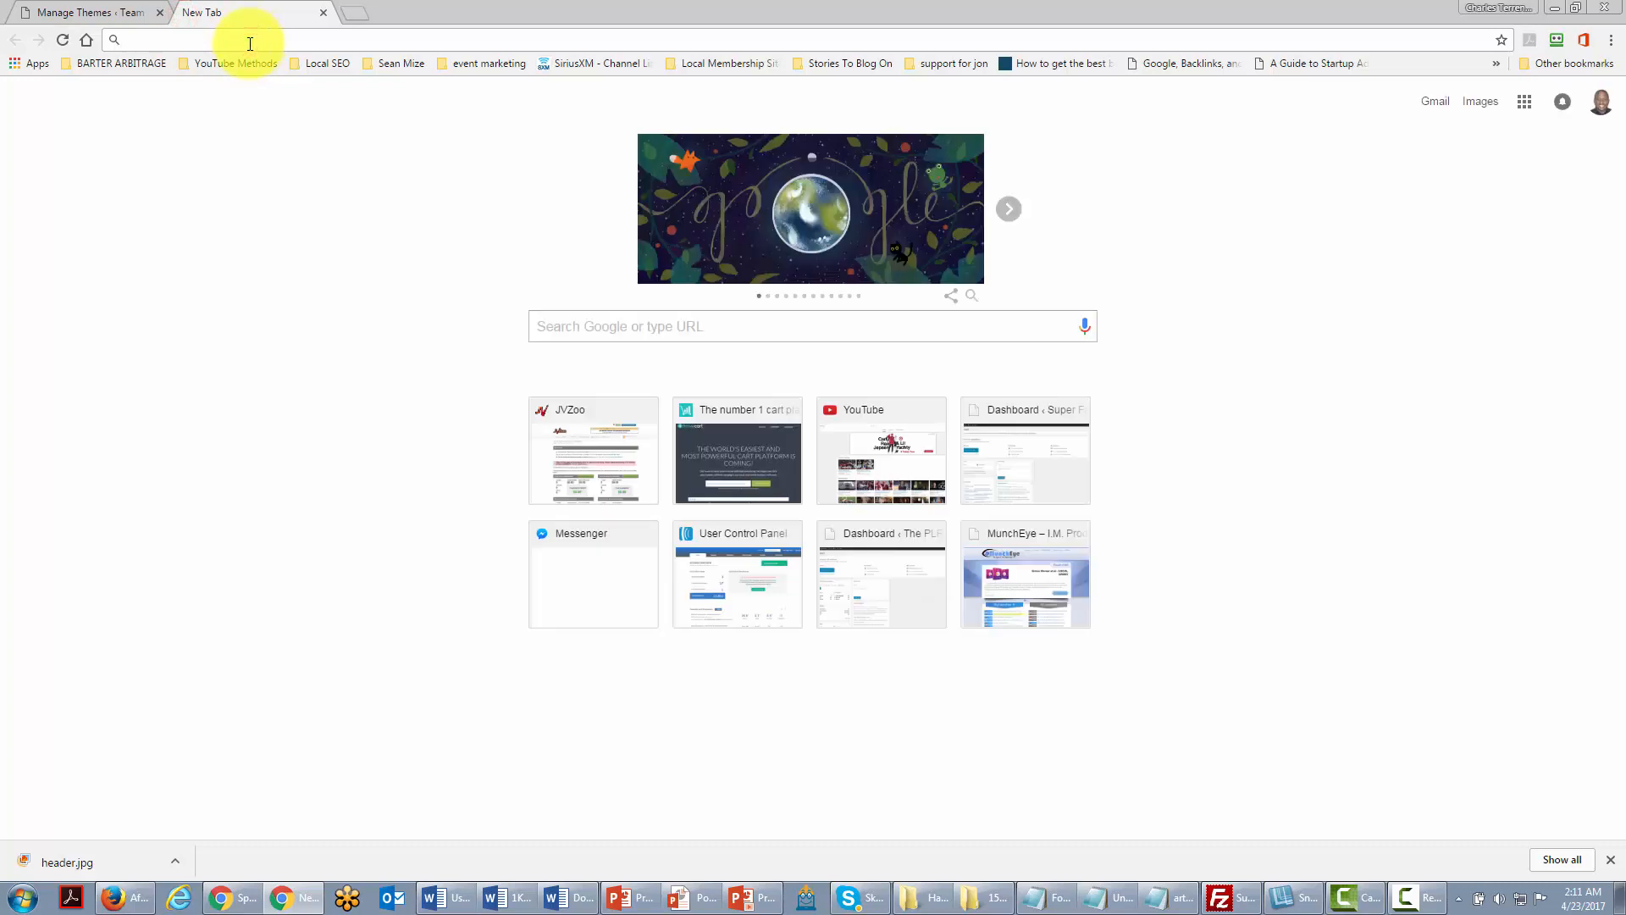
{"action": "type", "text": "wp wpr"}
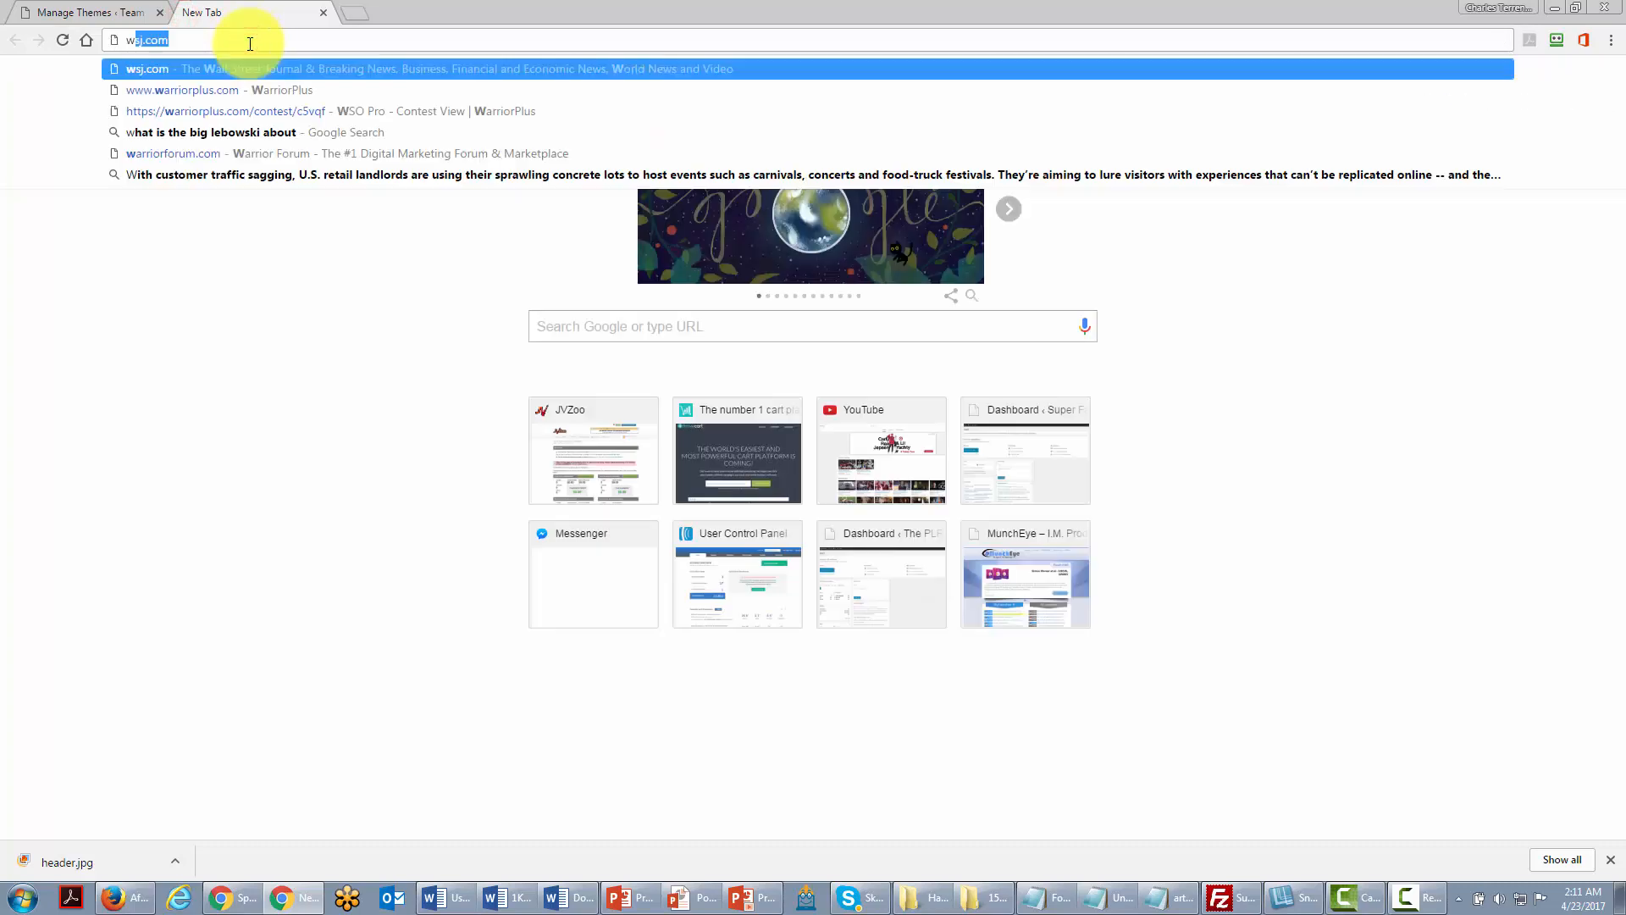
{"action": "key", "text": "BackSpace"}
{"action": "key", "text": "BackSpace"}
{"action": "type", "text": "ordpress theme"}
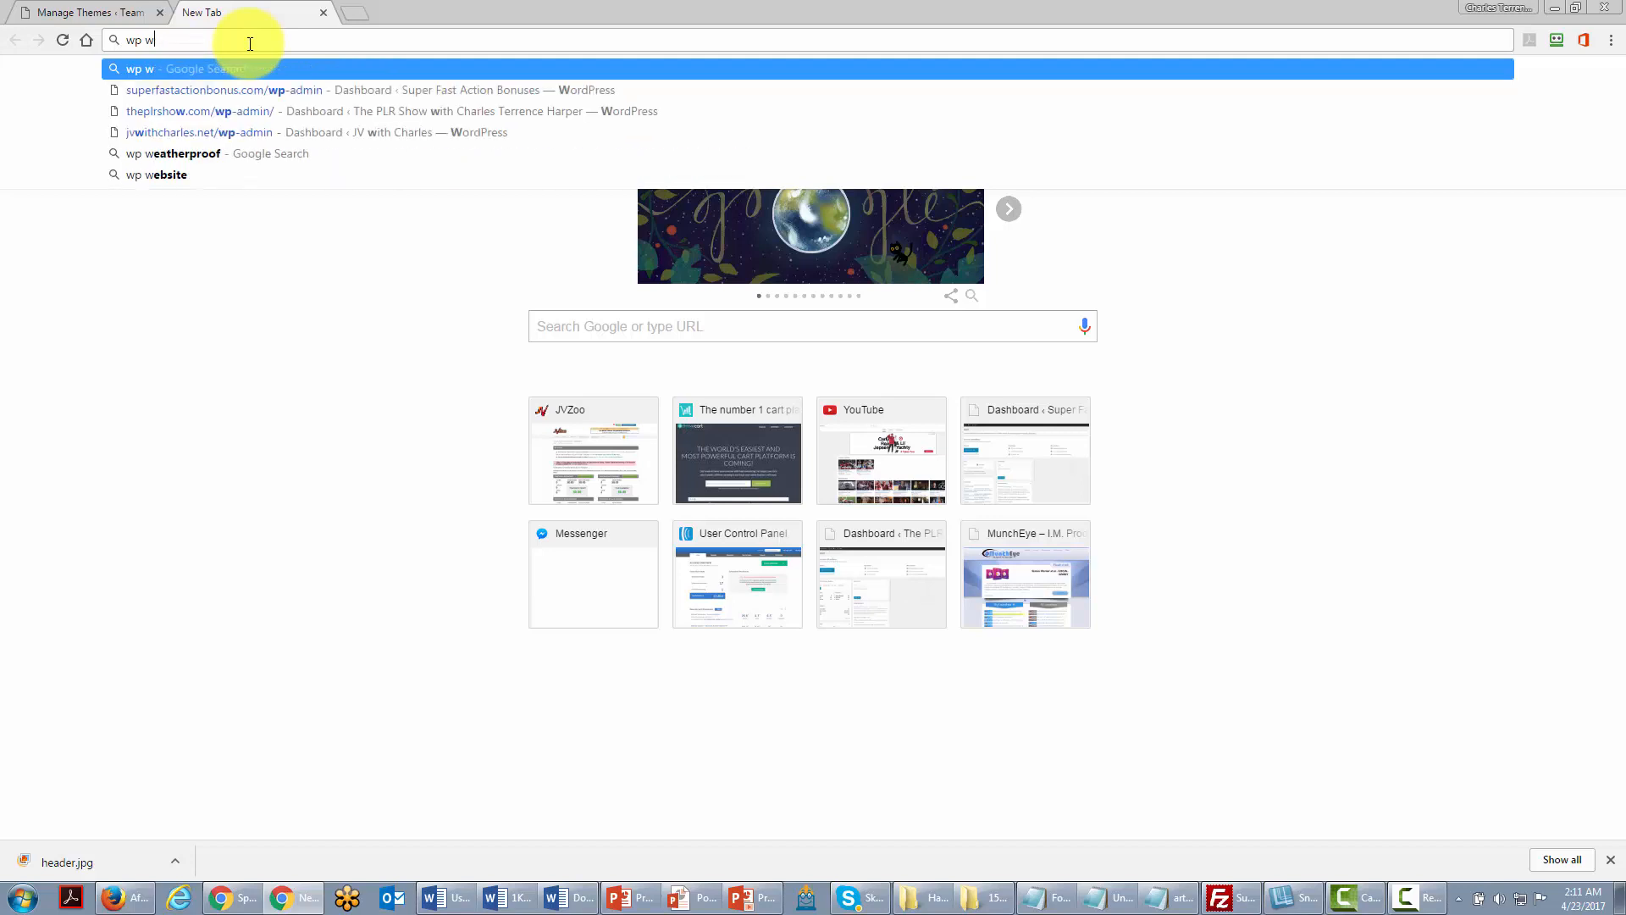
{"action": "key", "text": "Return"}
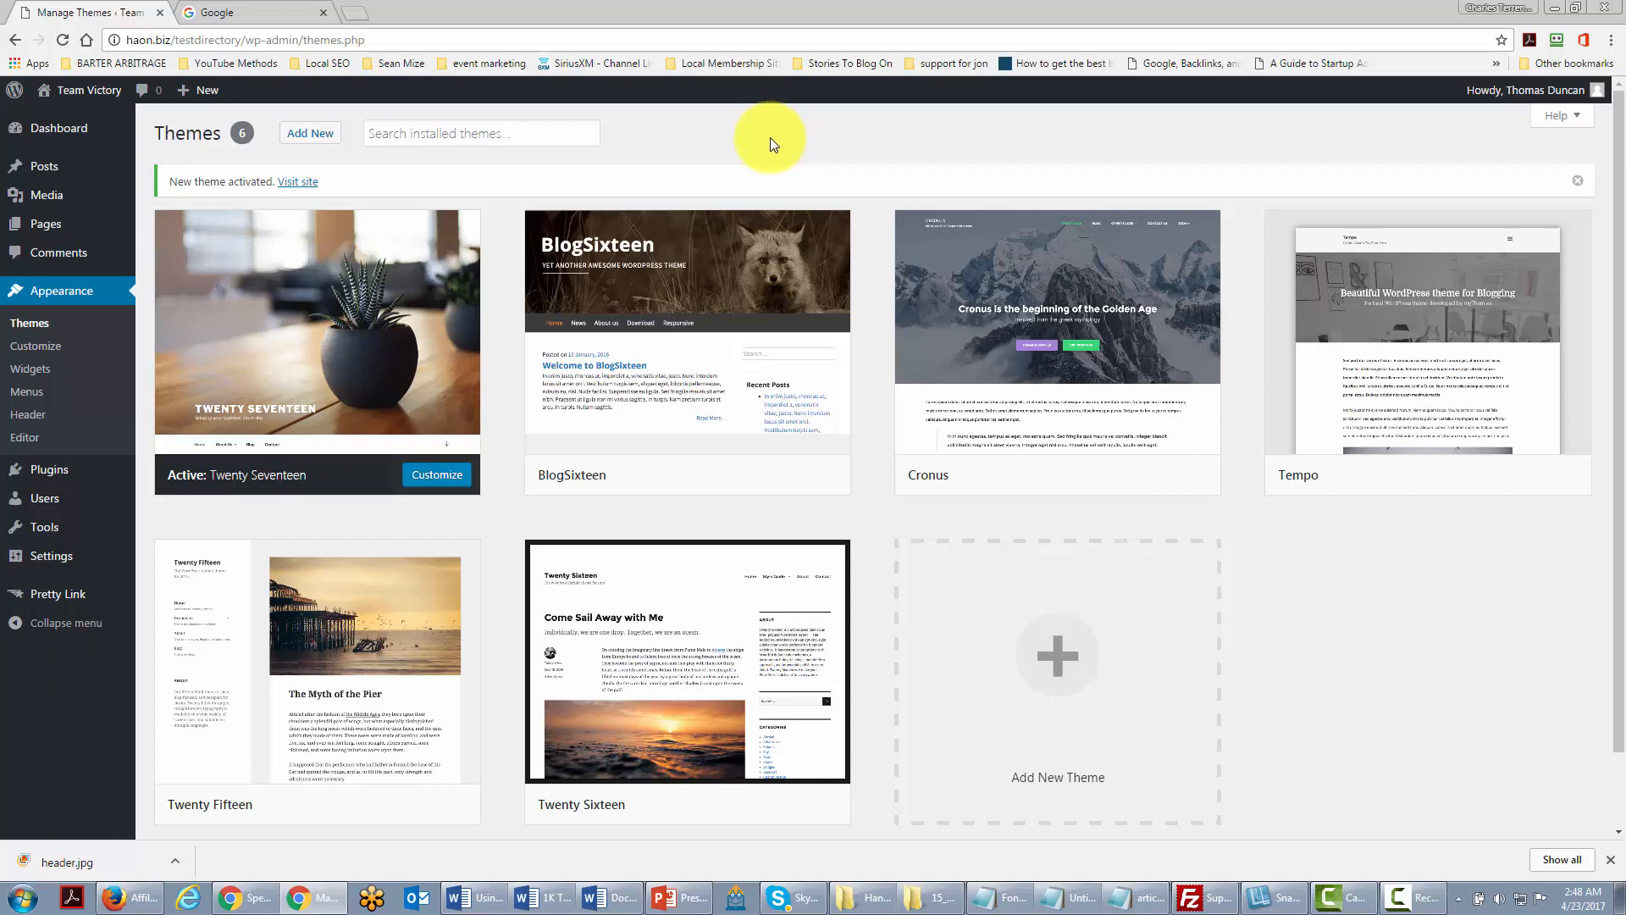
Step: Search the plugin directory for 'forum' from the Add Plugins page
{"action": "mouse_move", "coordinate": [18, 465]}
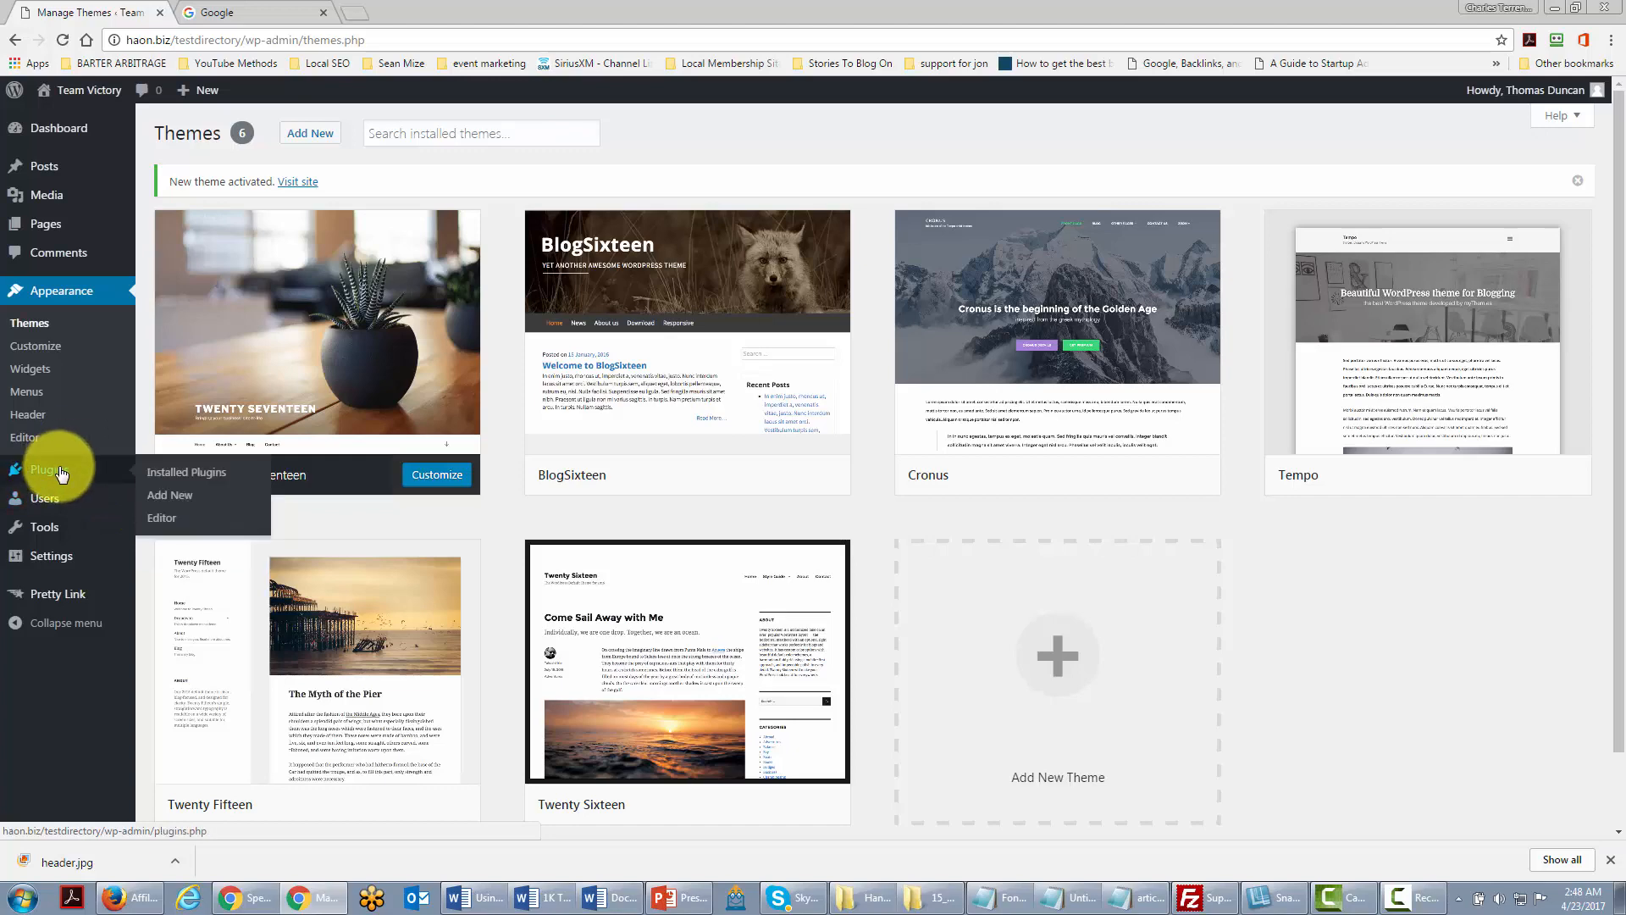
{"action": "left_click", "coordinate": [168, 495]}
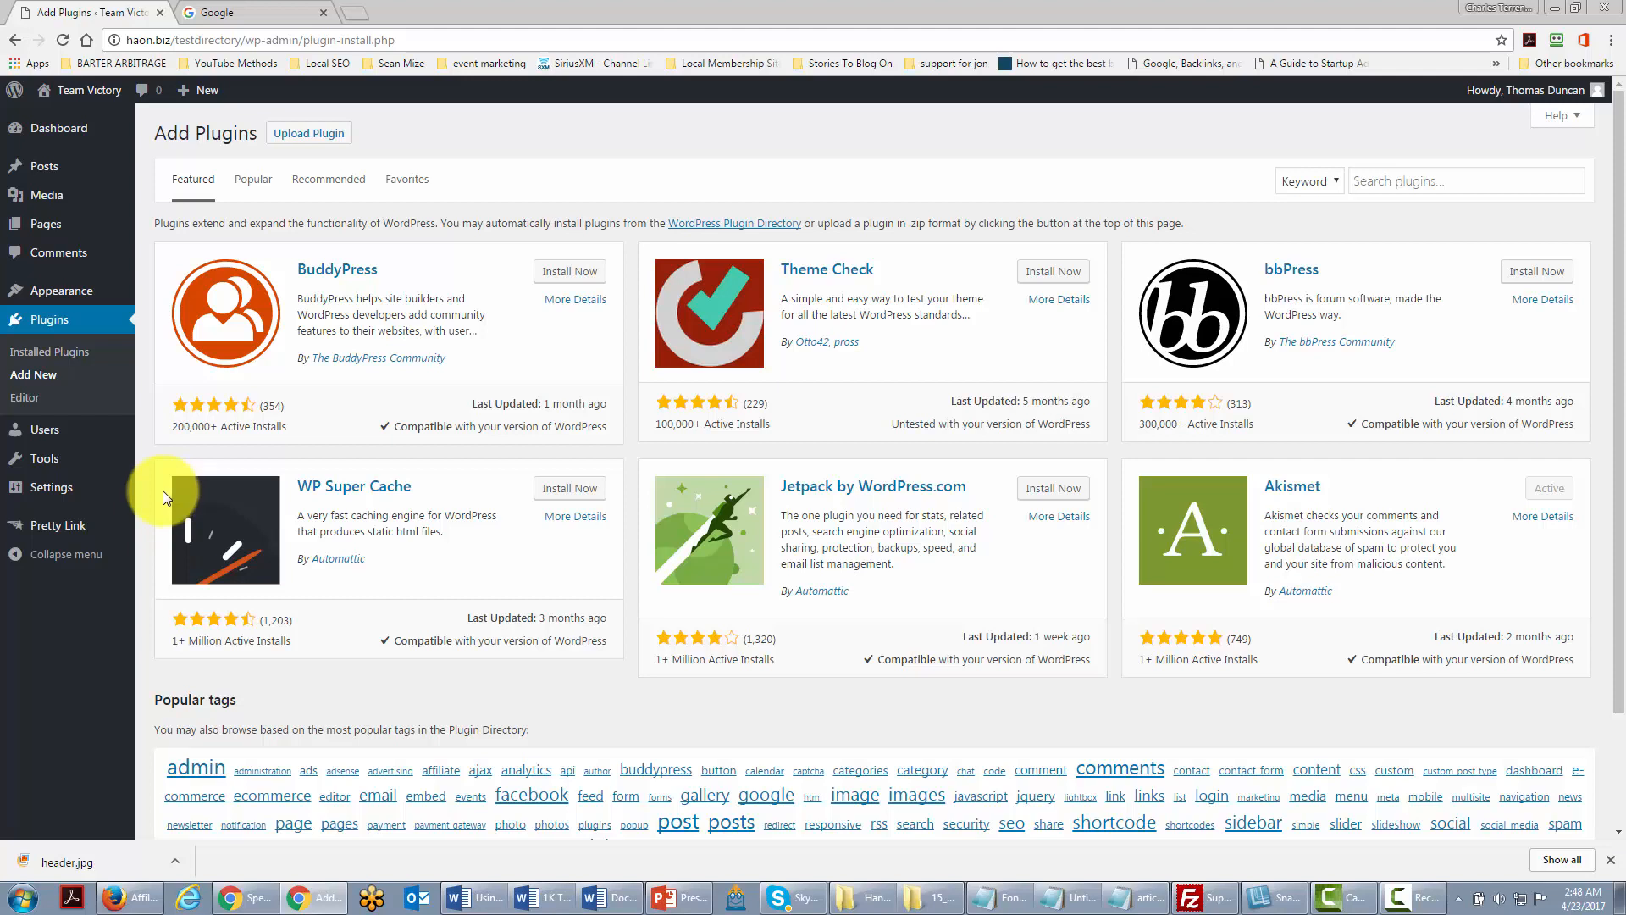
{"action": "left_click", "coordinate": [1366, 181]}
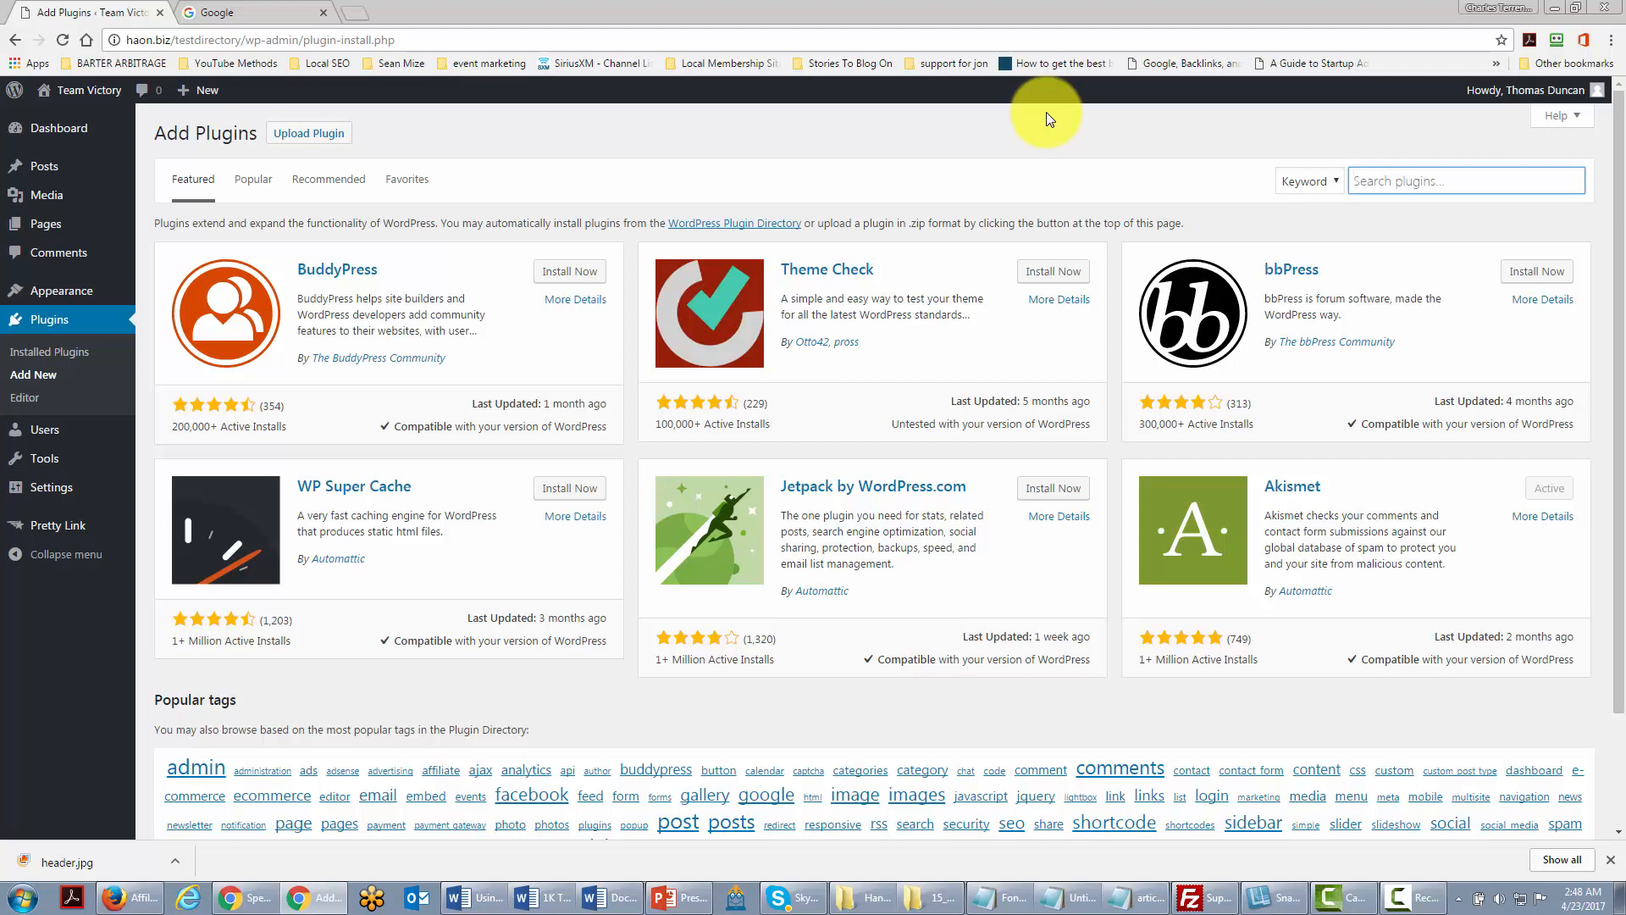
{"action": "type", "text": "forum"}
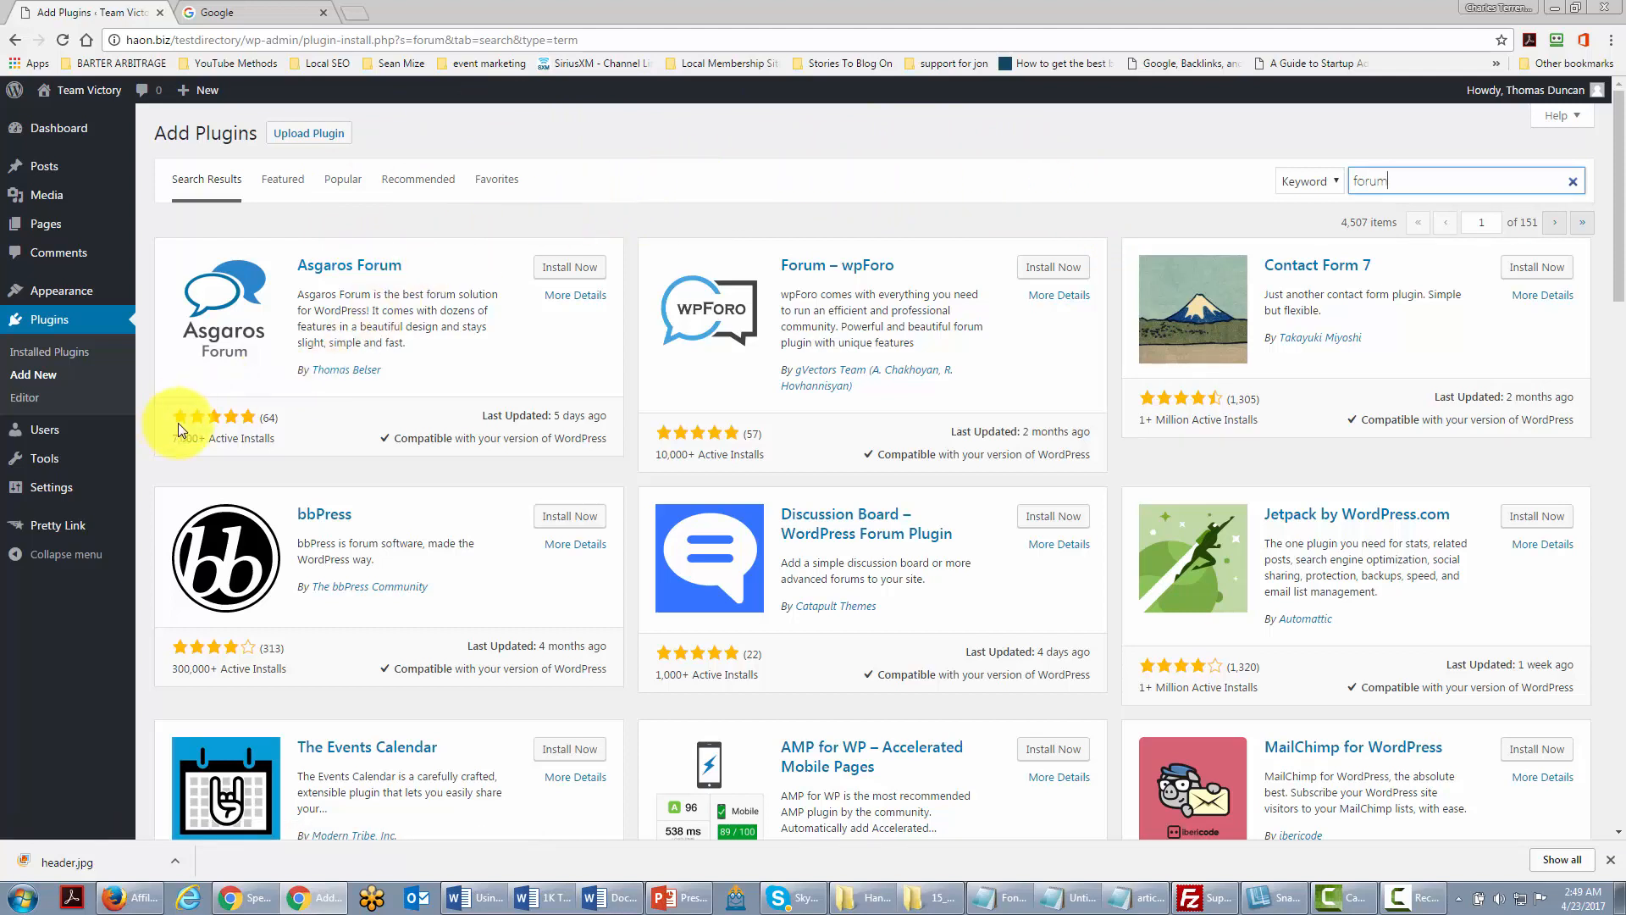
{"action": "scroll", "coordinate": [800, 423], "scroll_direction": "down", "scroll_amount": 3}
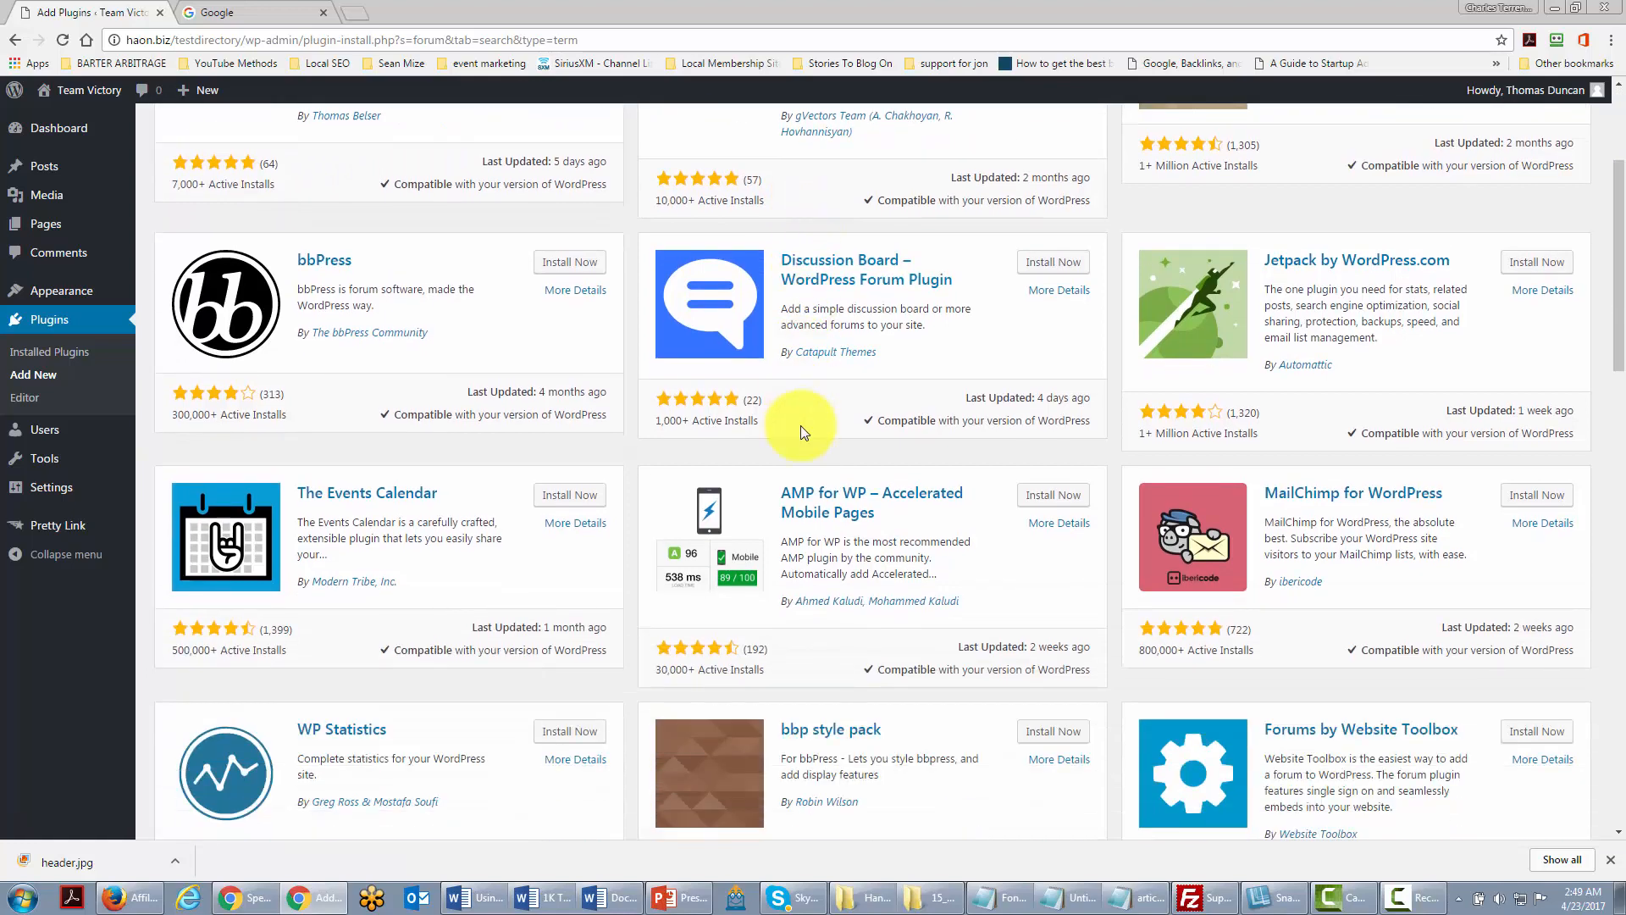
{"action": "scroll", "coordinate": [788, 398], "scroll_direction": "up", "scroll_amount": 2}
{"action": "scroll", "coordinate": [804, 381], "scroll_direction": "up", "scroll_amount": 1}
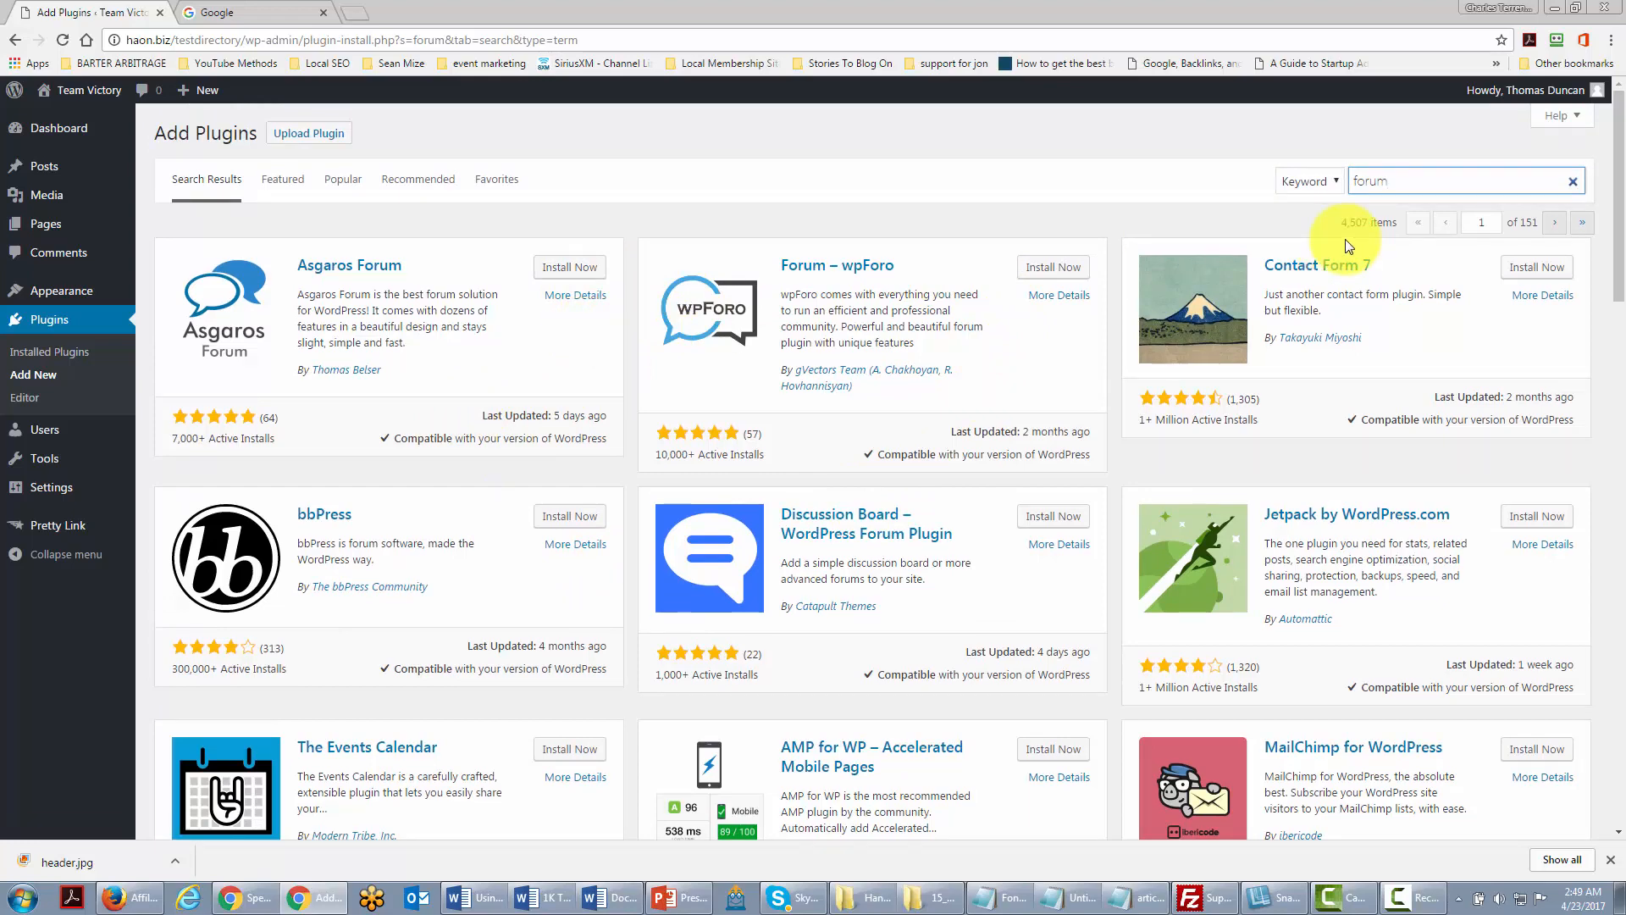
Step: Replace the search with 'appointment' and scroll through the plugin results
{"action": "key", "text": "ctrl+a"}
{"action": "type", "text": "appointment"}
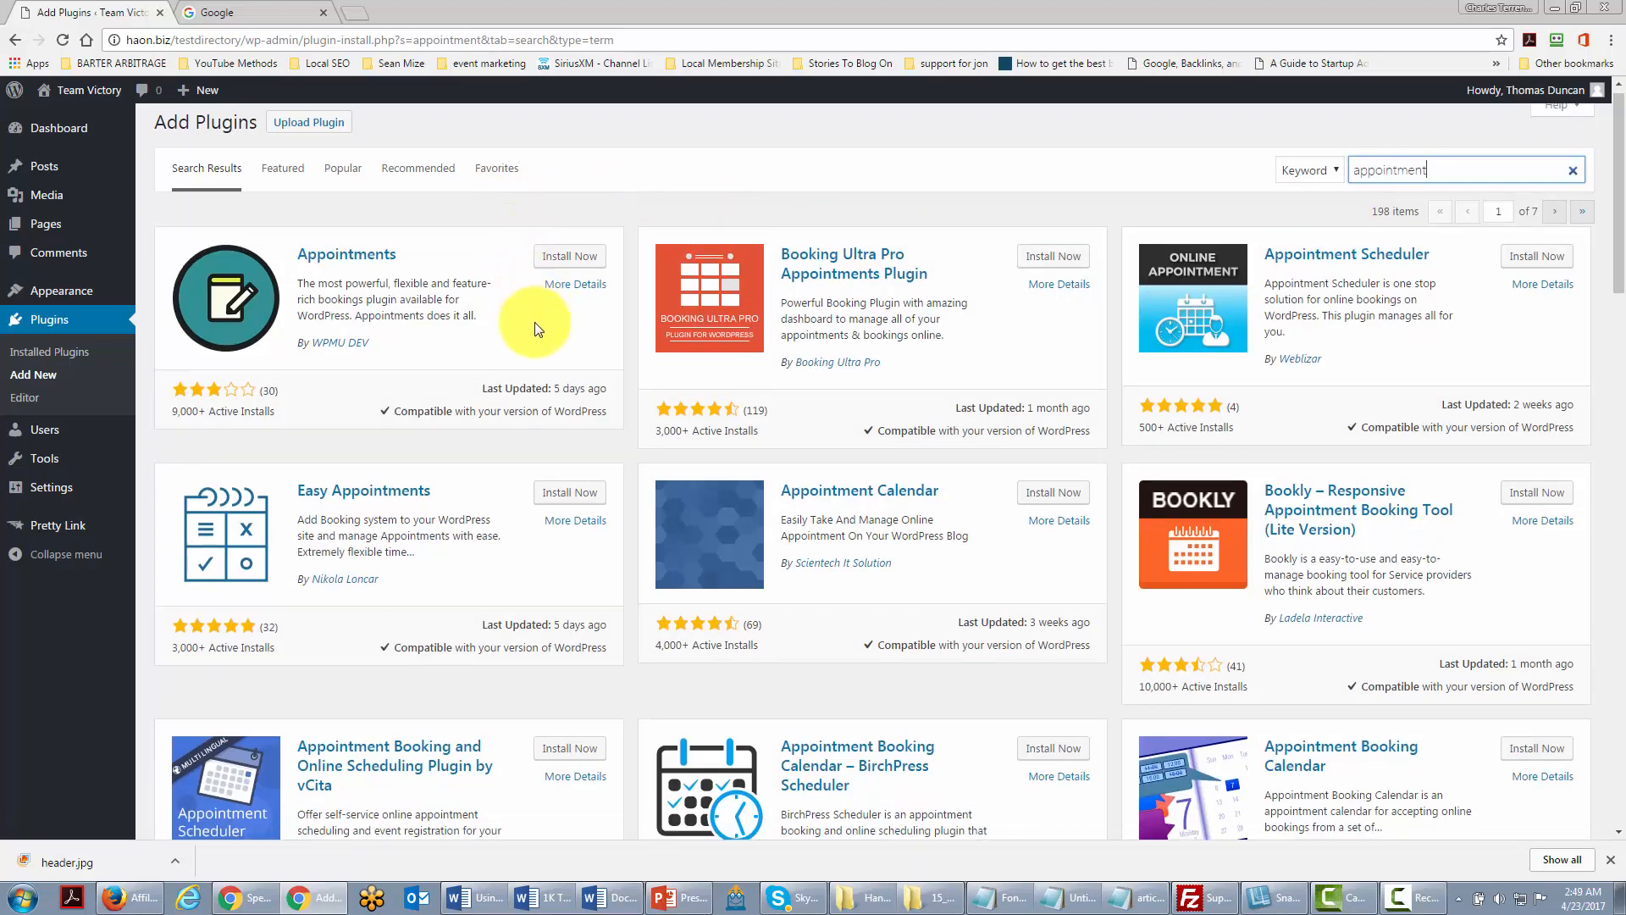
{"action": "scroll", "coordinate": [529, 326], "scroll_direction": "down", "scroll_amount": 2}
{"action": "scroll", "coordinate": [551, 318], "scroll_direction": "up", "scroll_amount": 2}
{"action": "scroll", "coordinate": [694, 456], "scroll_direction": "down", "scroll_amount": 3}
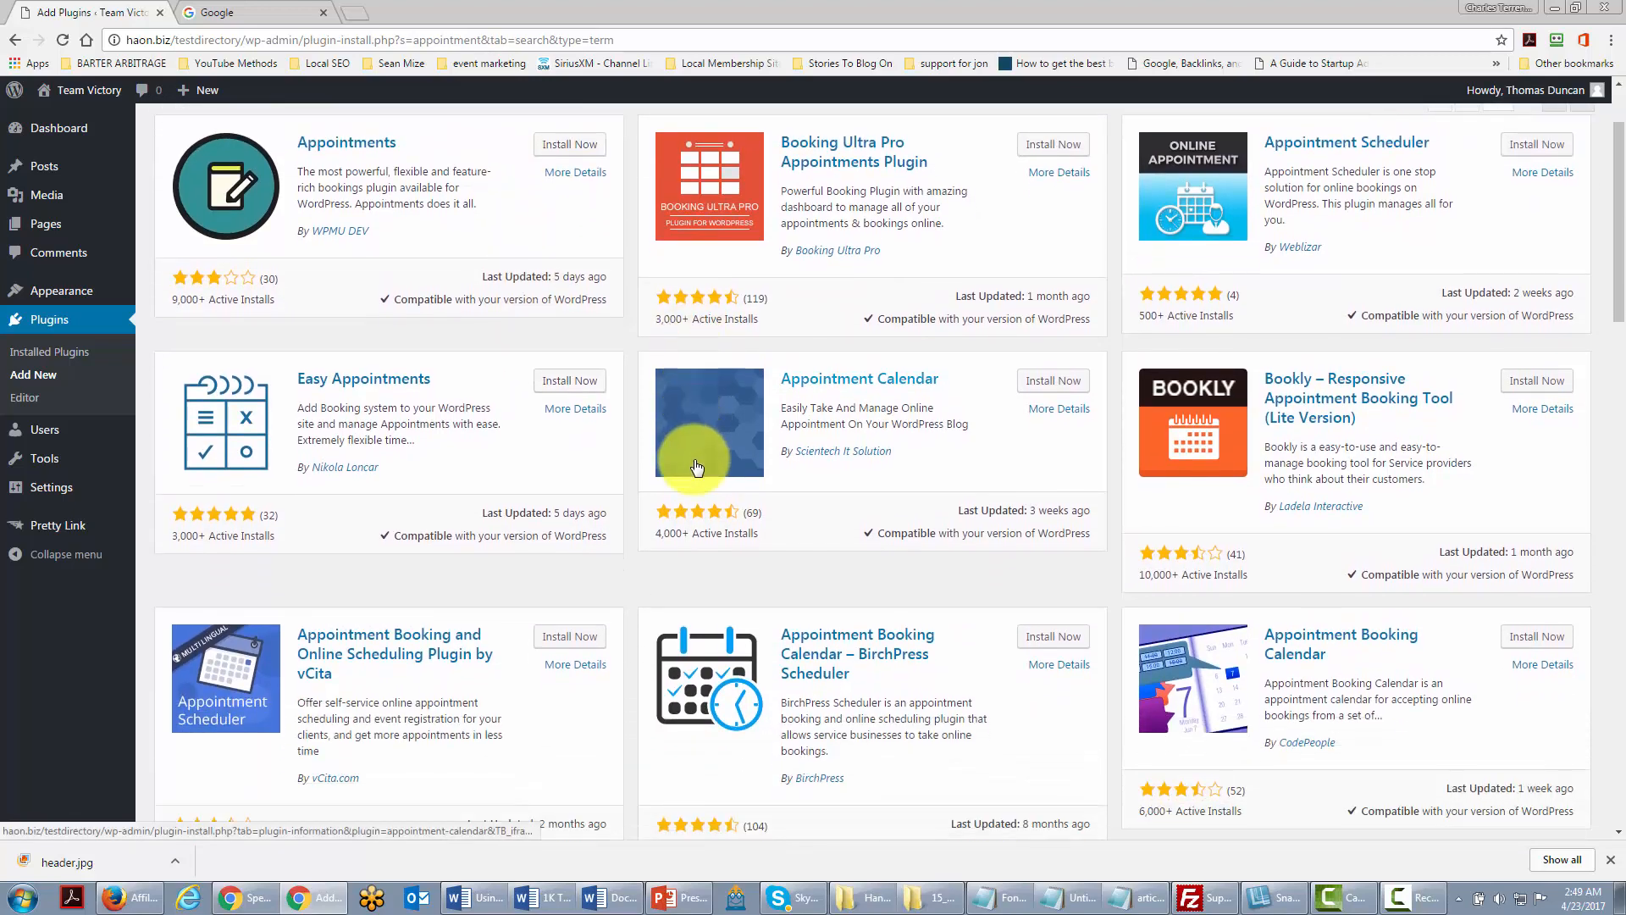
{"action": "scroll", "coordinate": [694, 459], "scroll_direction": "up", "scroll_amount": 2}
{"action": "scroll", "coordinate": [694, 459], "scroll_direction": "up", "scroll_amount": 1}
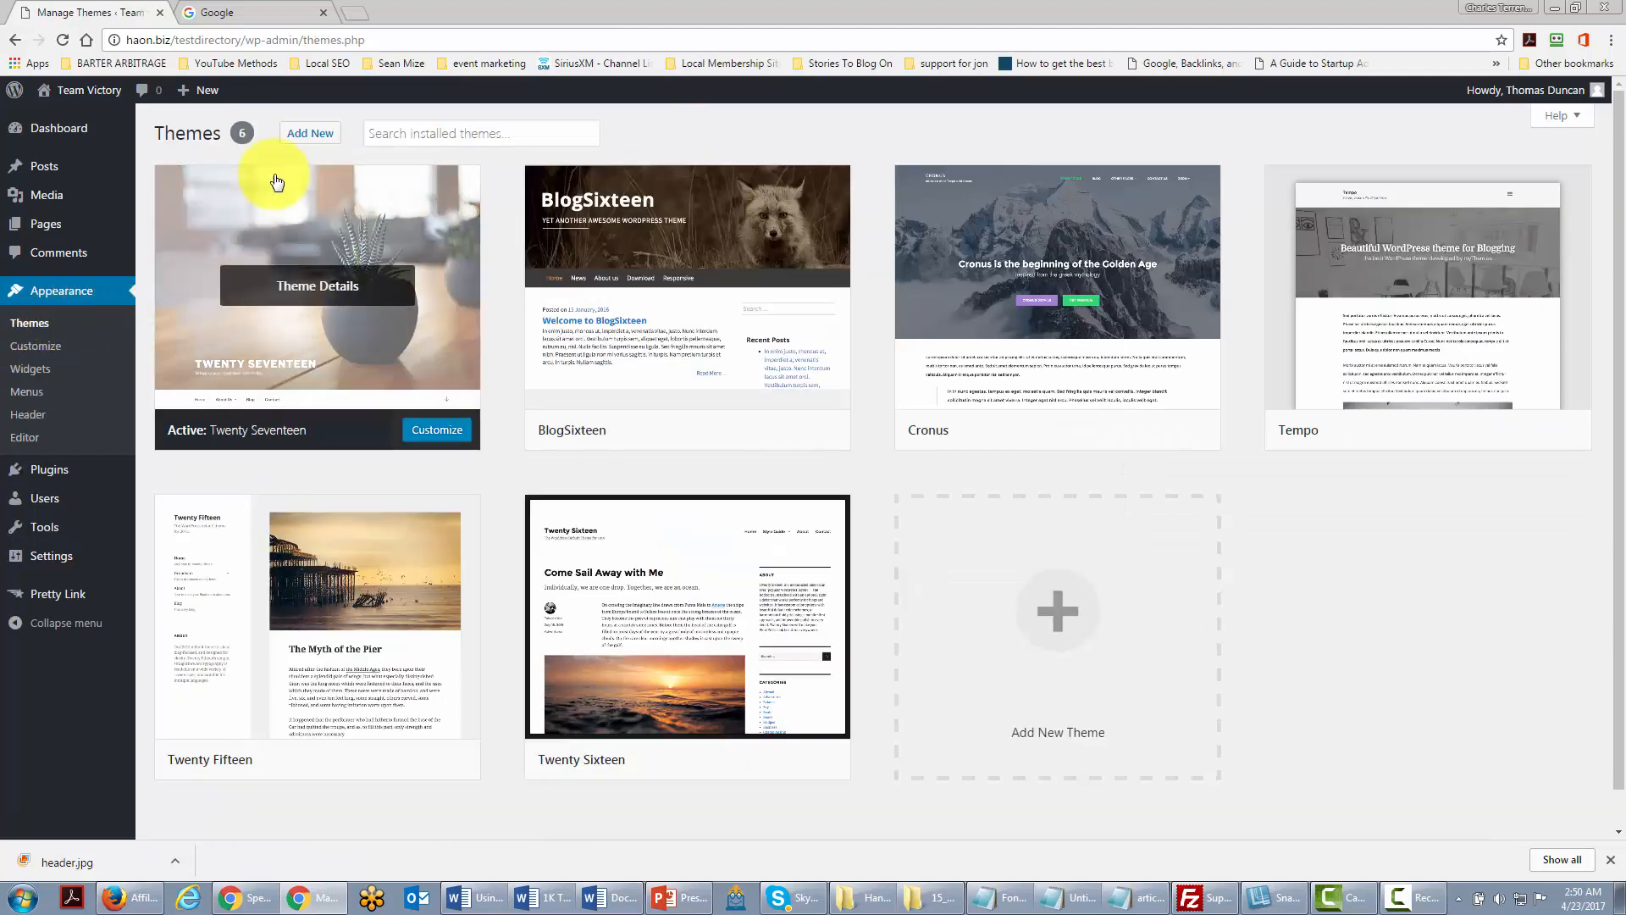
Step: Filter the Add Themes directory to Three Columns and Custom Header themes, showing 236 results
{"action": "left_click", "coordinate": [310, 134]}
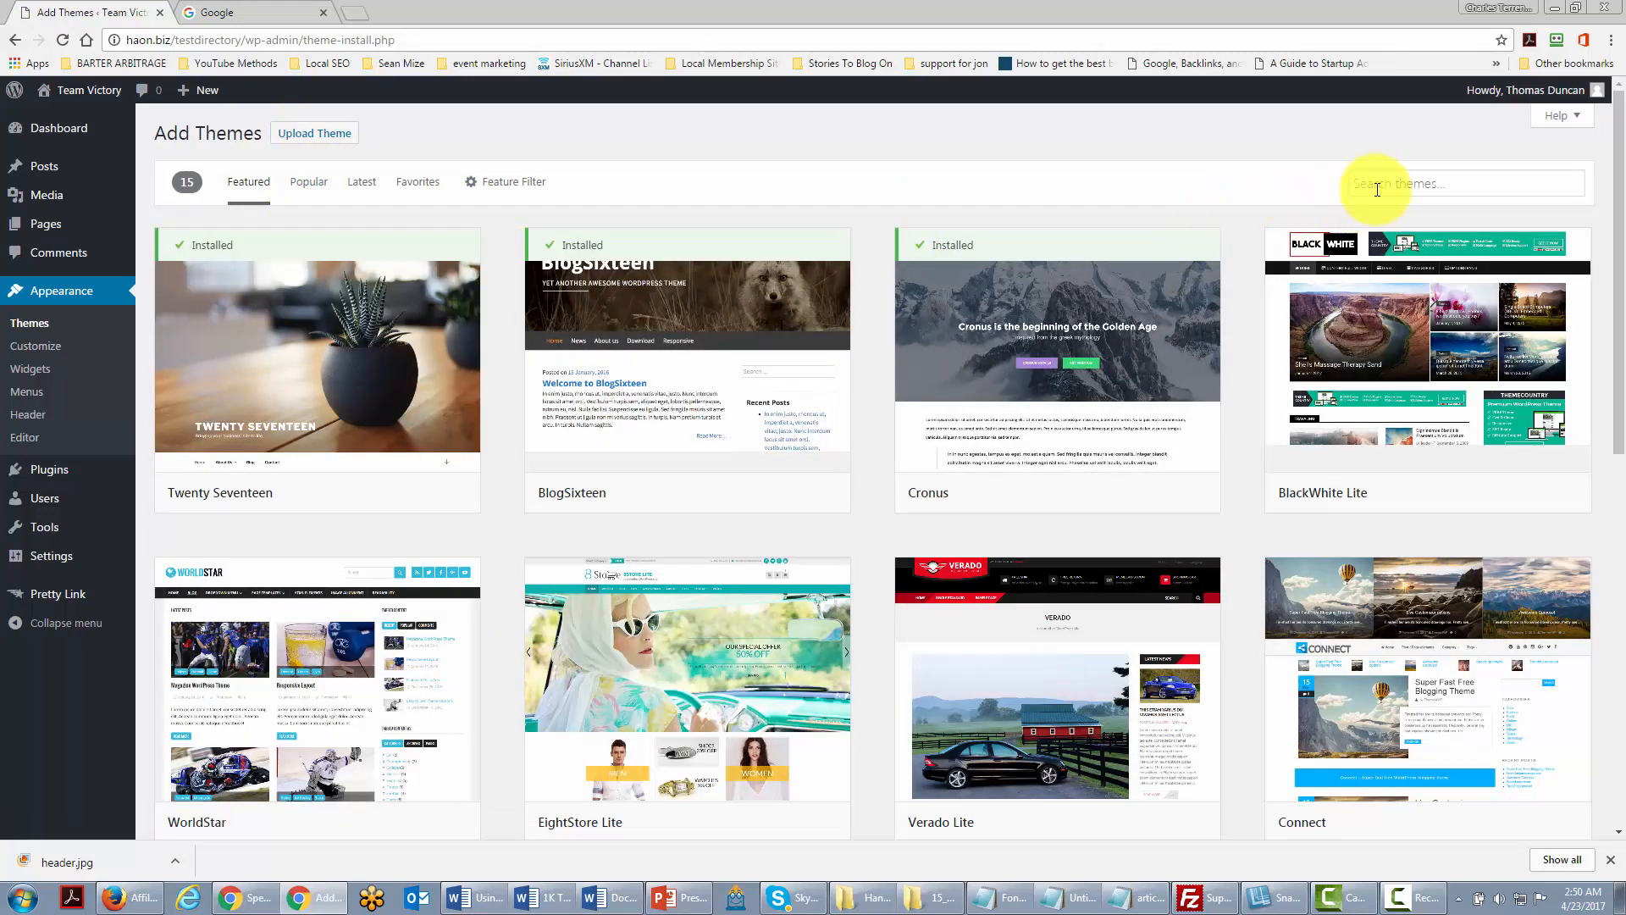
{"action": "left_click", "coordinate": [491, 185]}
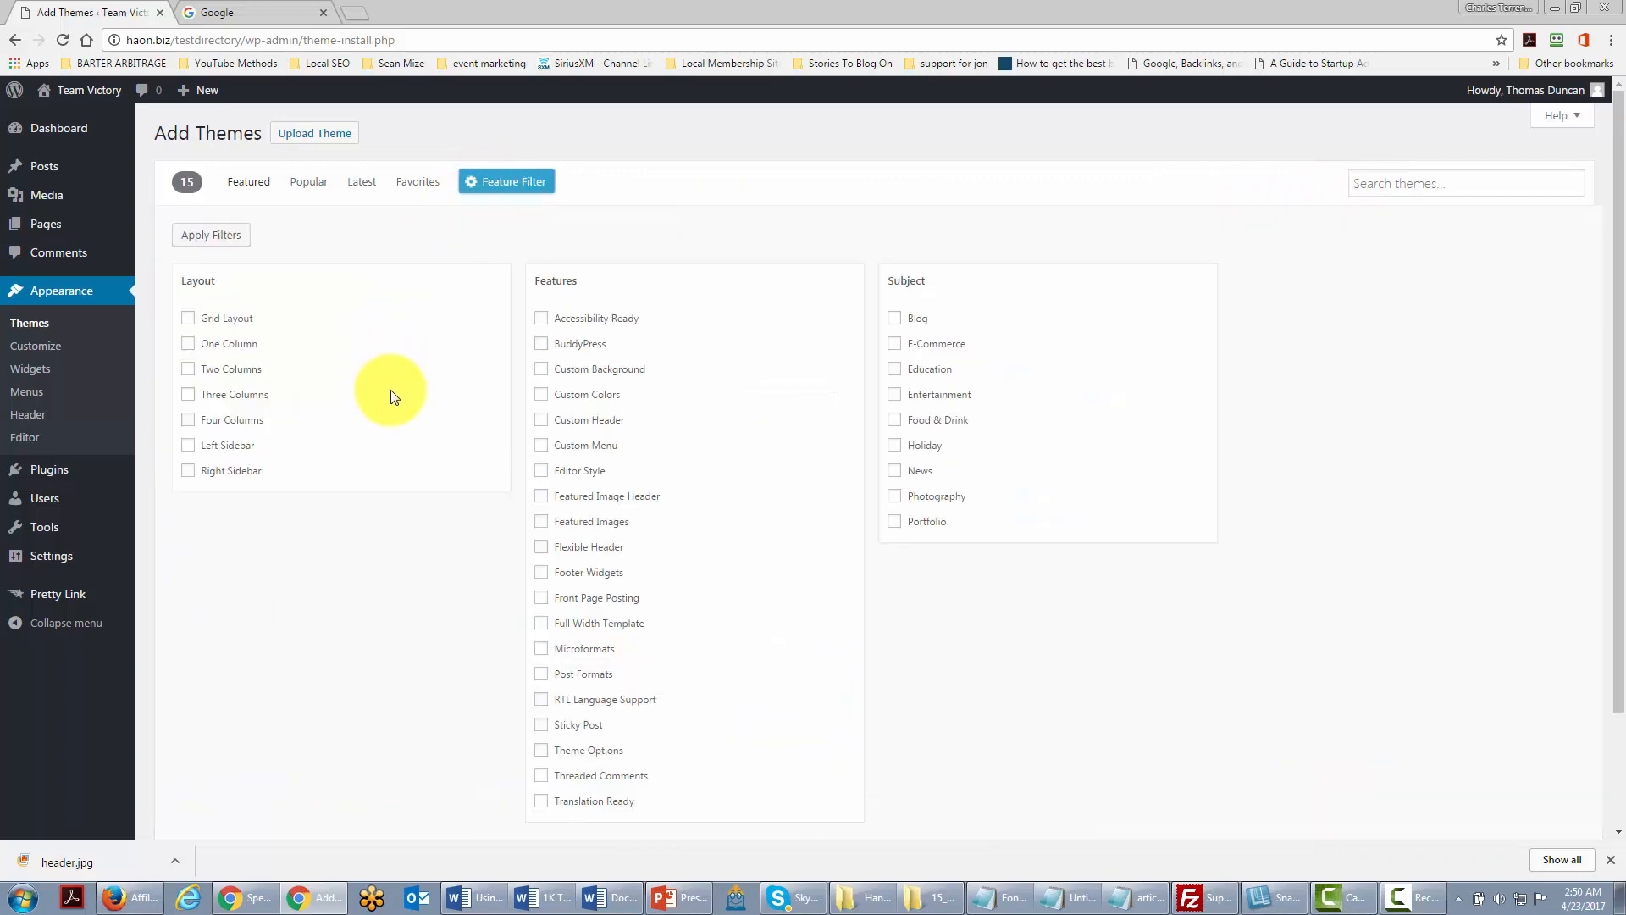
{"action": "scroll", "coordinate": [432, 505], "scroll_direction": "down", "scroll_amount": 2}
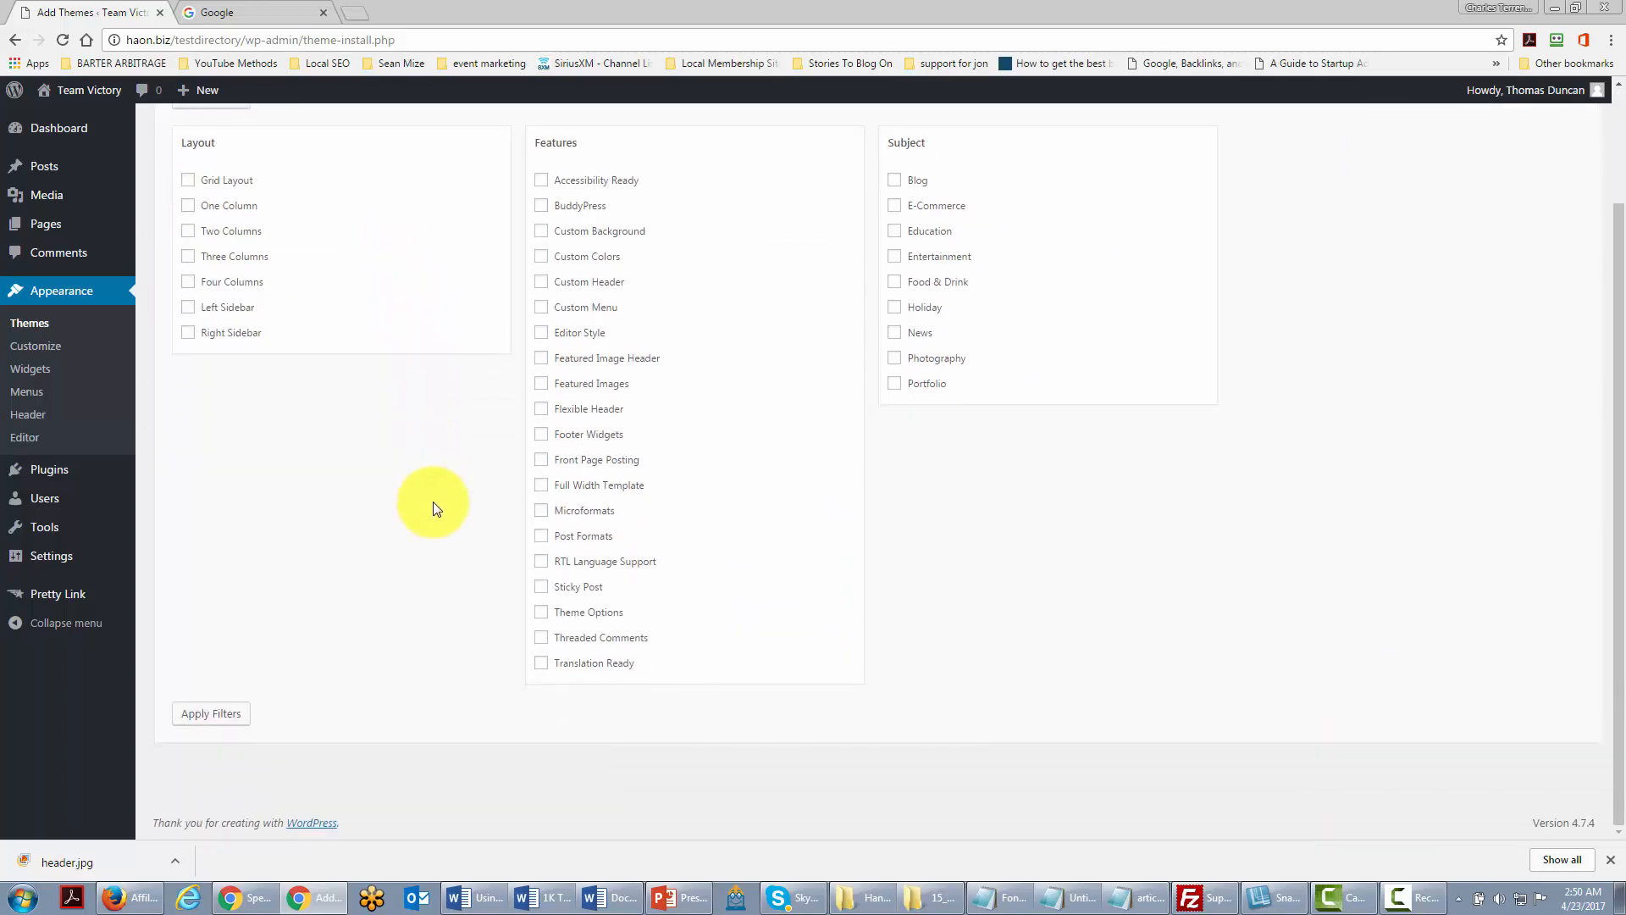
{"action": "scroll", "coordinate": [432, 505], "scroll_direction": "up", "scroll_amount": 2}
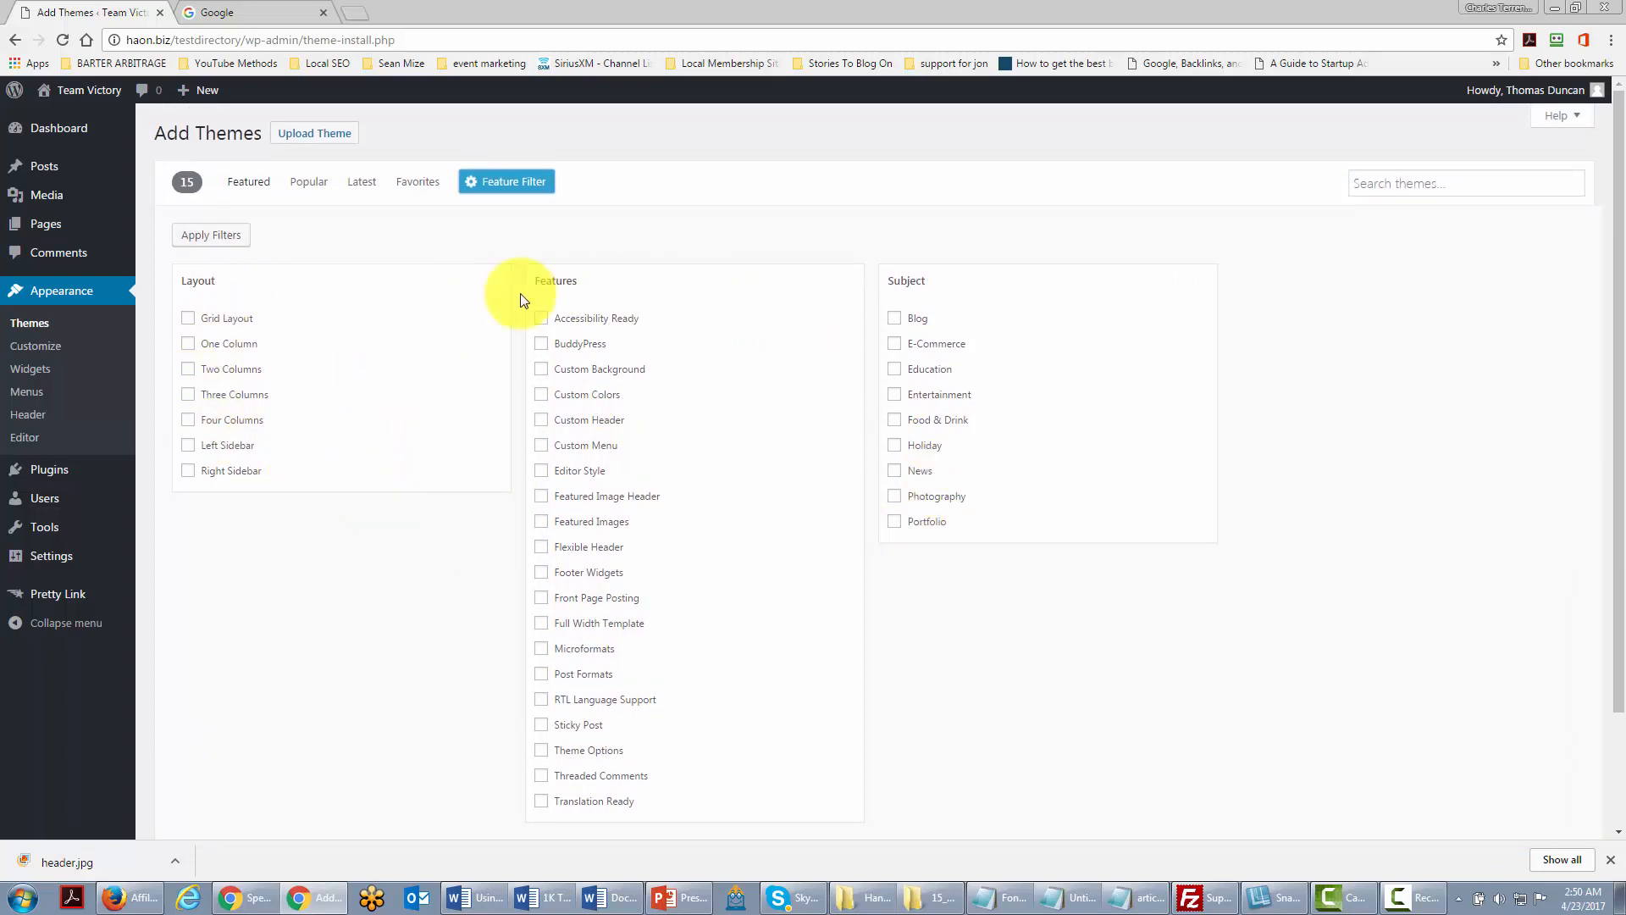
{"action": "left_click", "coordinate": [190, 396]}
{"action": "scroll", "coordinate": [601, 531], "scroll_direction": "down", "scroll_amount": 3}
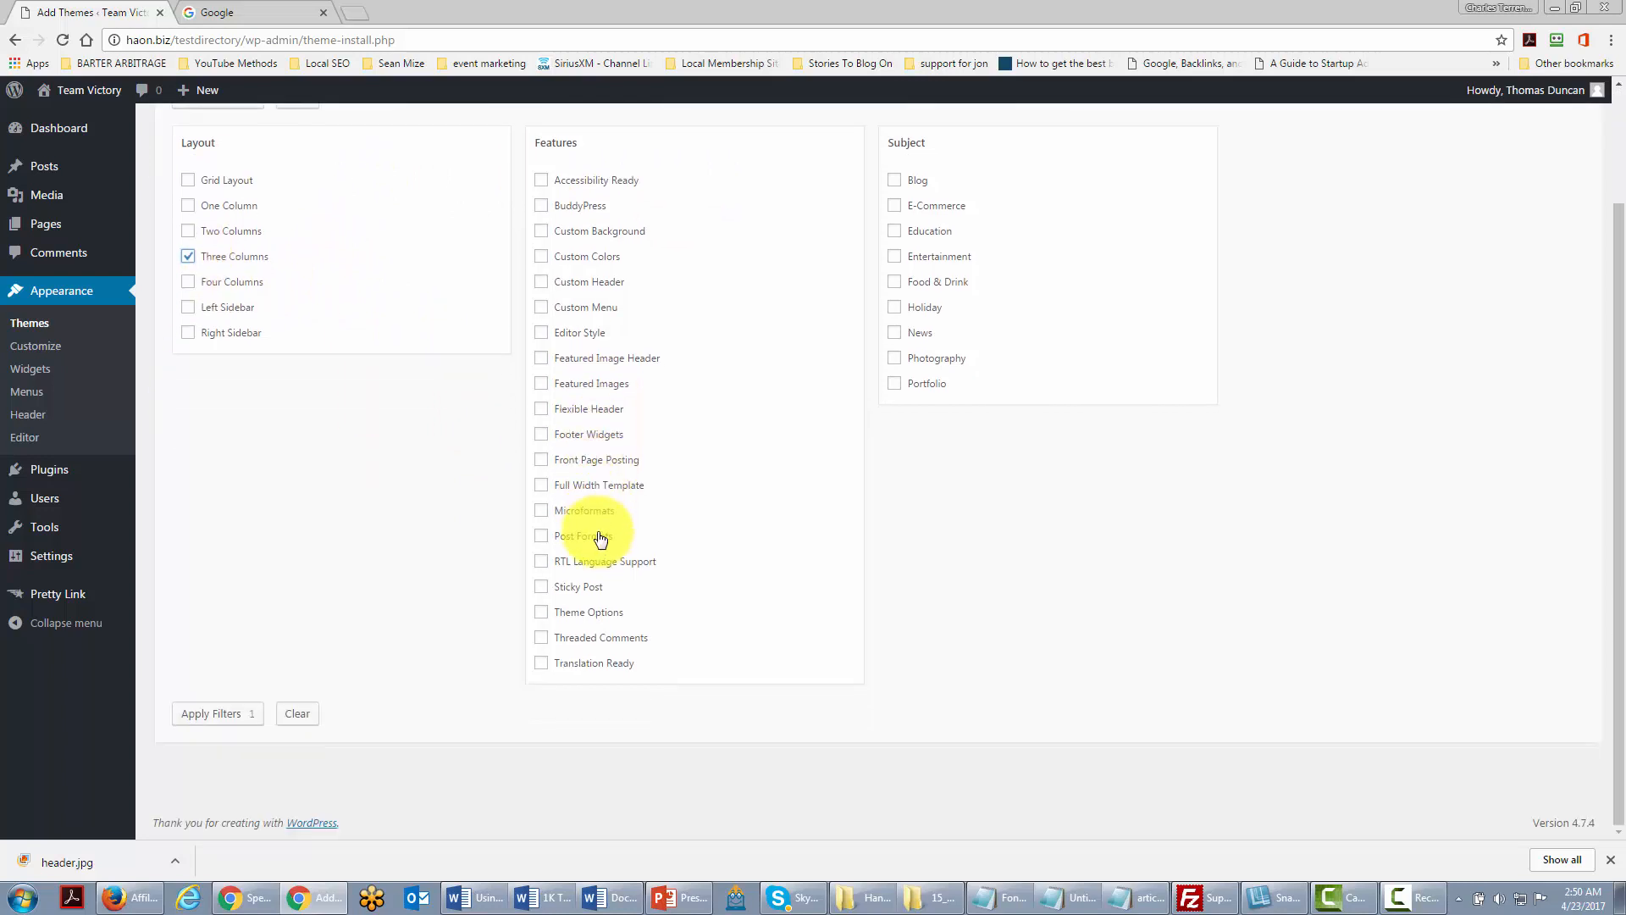
{"action": "scroll", "coordinate": [599, 537], "scroll_direction": "up", "scroll_amount": 3}
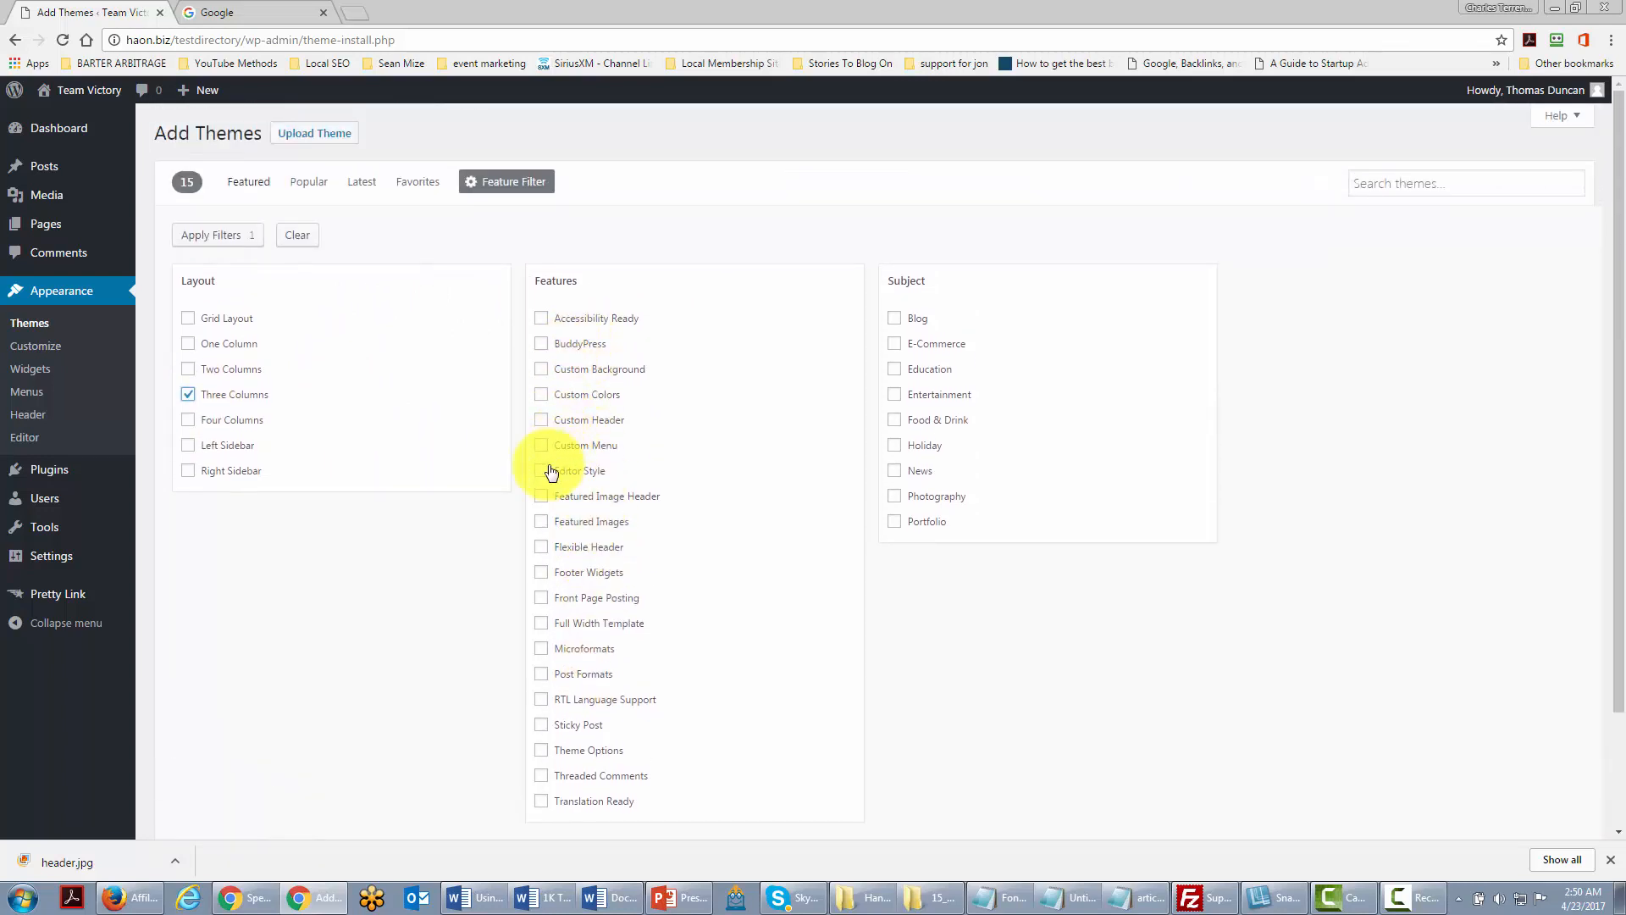
{"action": "left_click", "coordinate": [543, 421]}
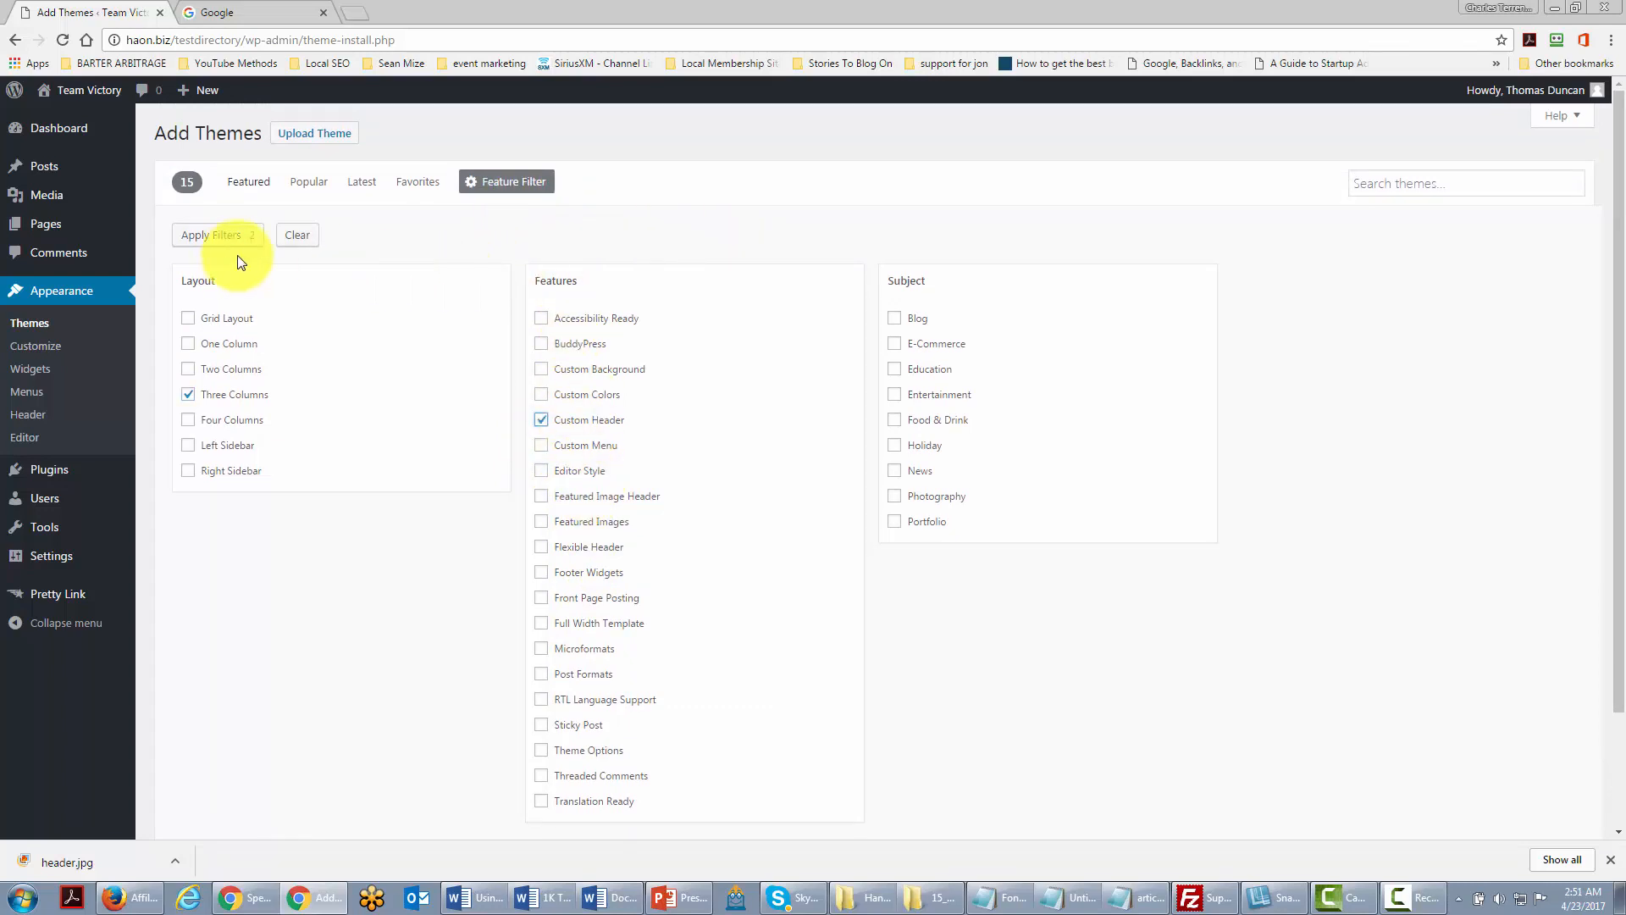
{"action": "left_click", "coordinate": [212, 235]}
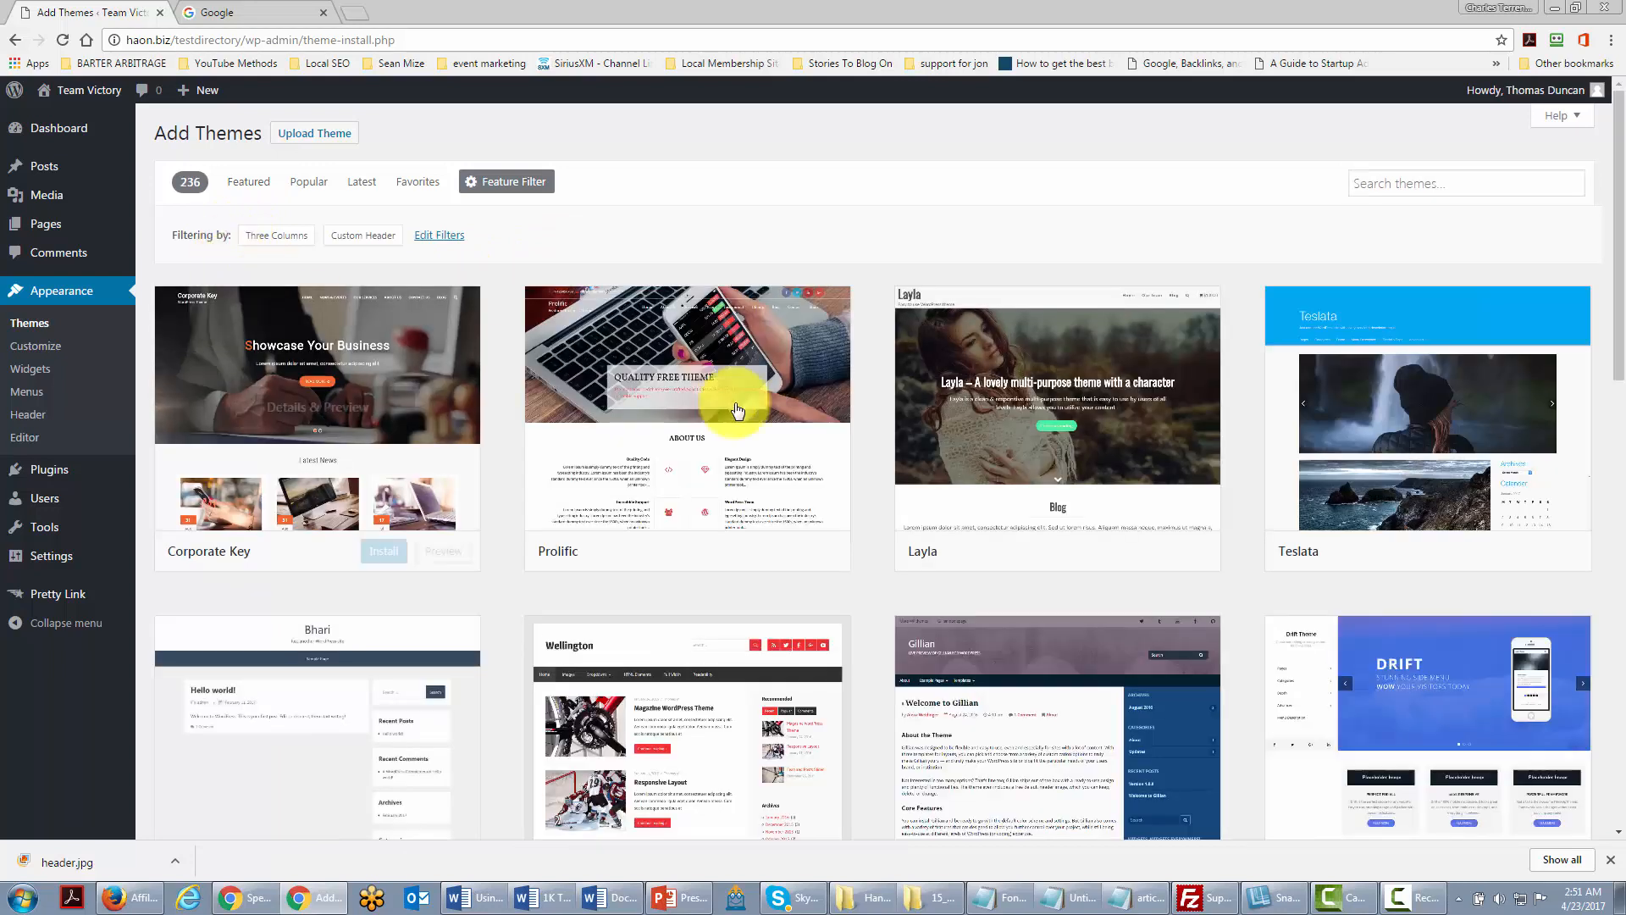
{"action": "scroll", "coordinate": [762, 415], "scroll_direction": "down", "scroll_amount": 4}
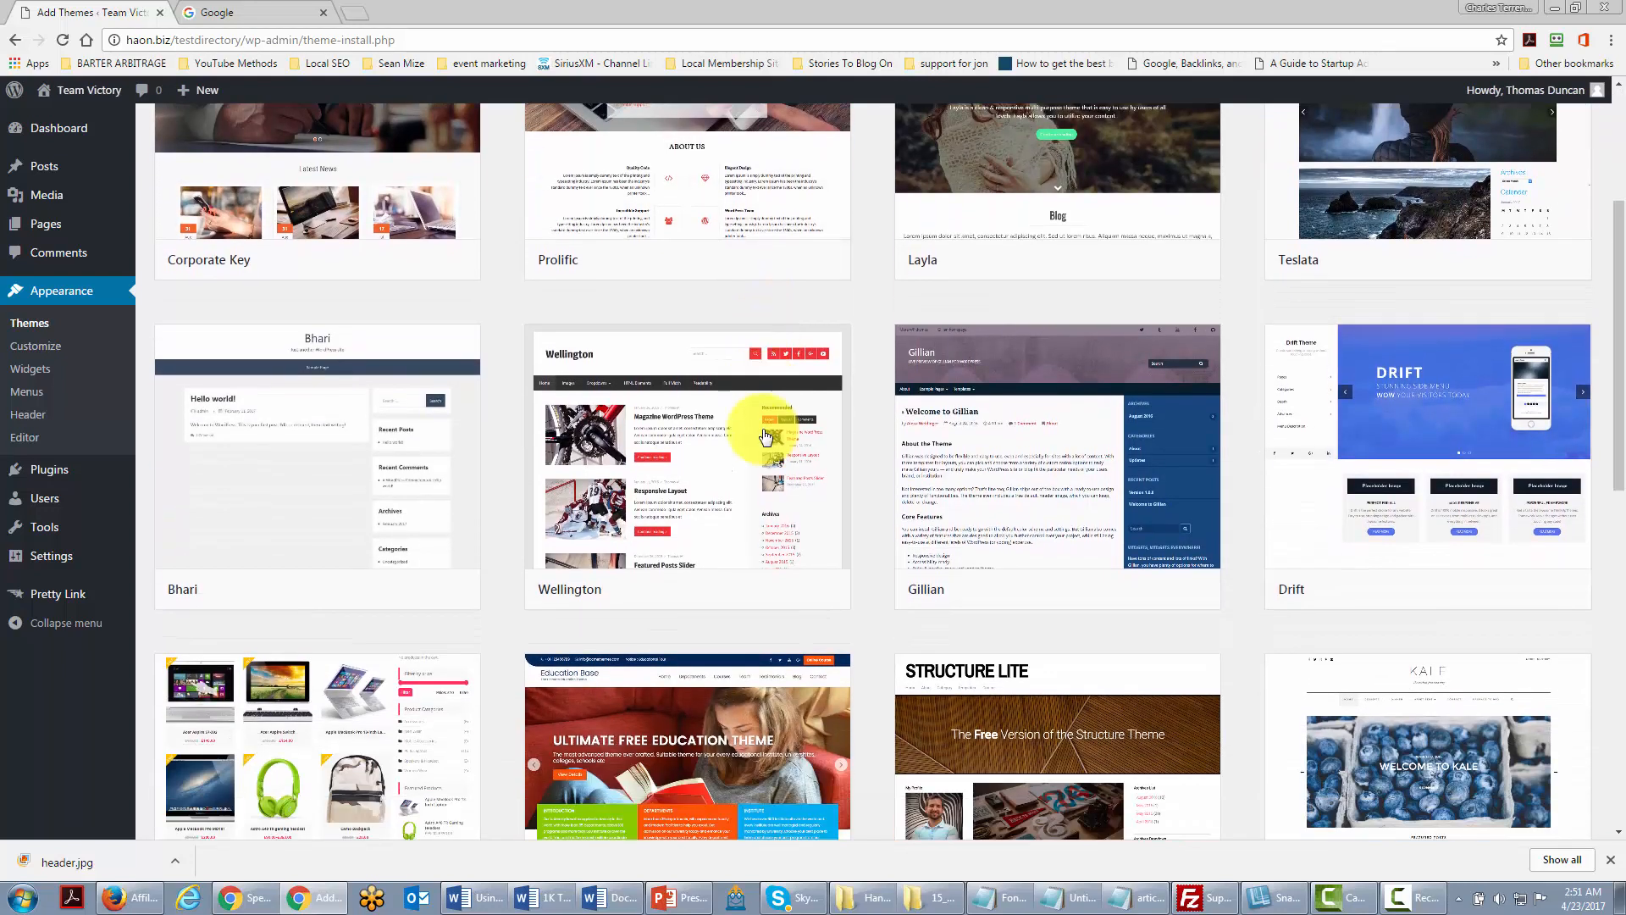
{"action": "scroll", "coordinate": [764, 434], "scroll_direction": "up", "scroll_amount": 4}
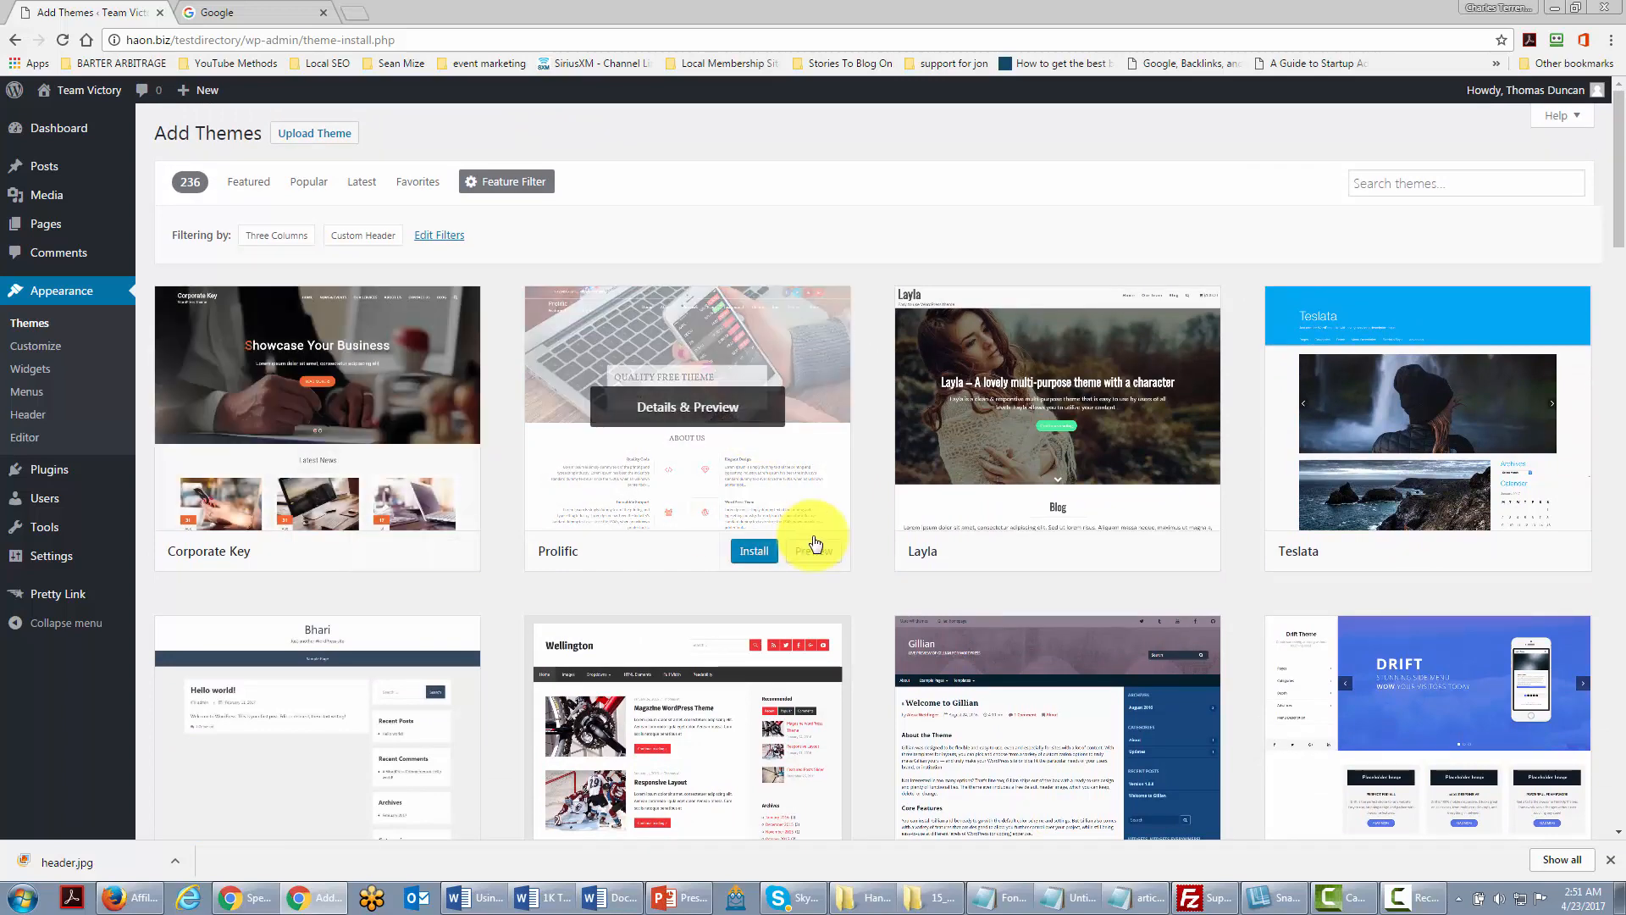
{"action": "scroll", "coordinate": [811, 546], "scroll_direction": "down", "scroll_amount": 2}
{"action": "scroll", "coordinate": [597, 267], "scroll_direction": "up", "scroll_amount": 2}
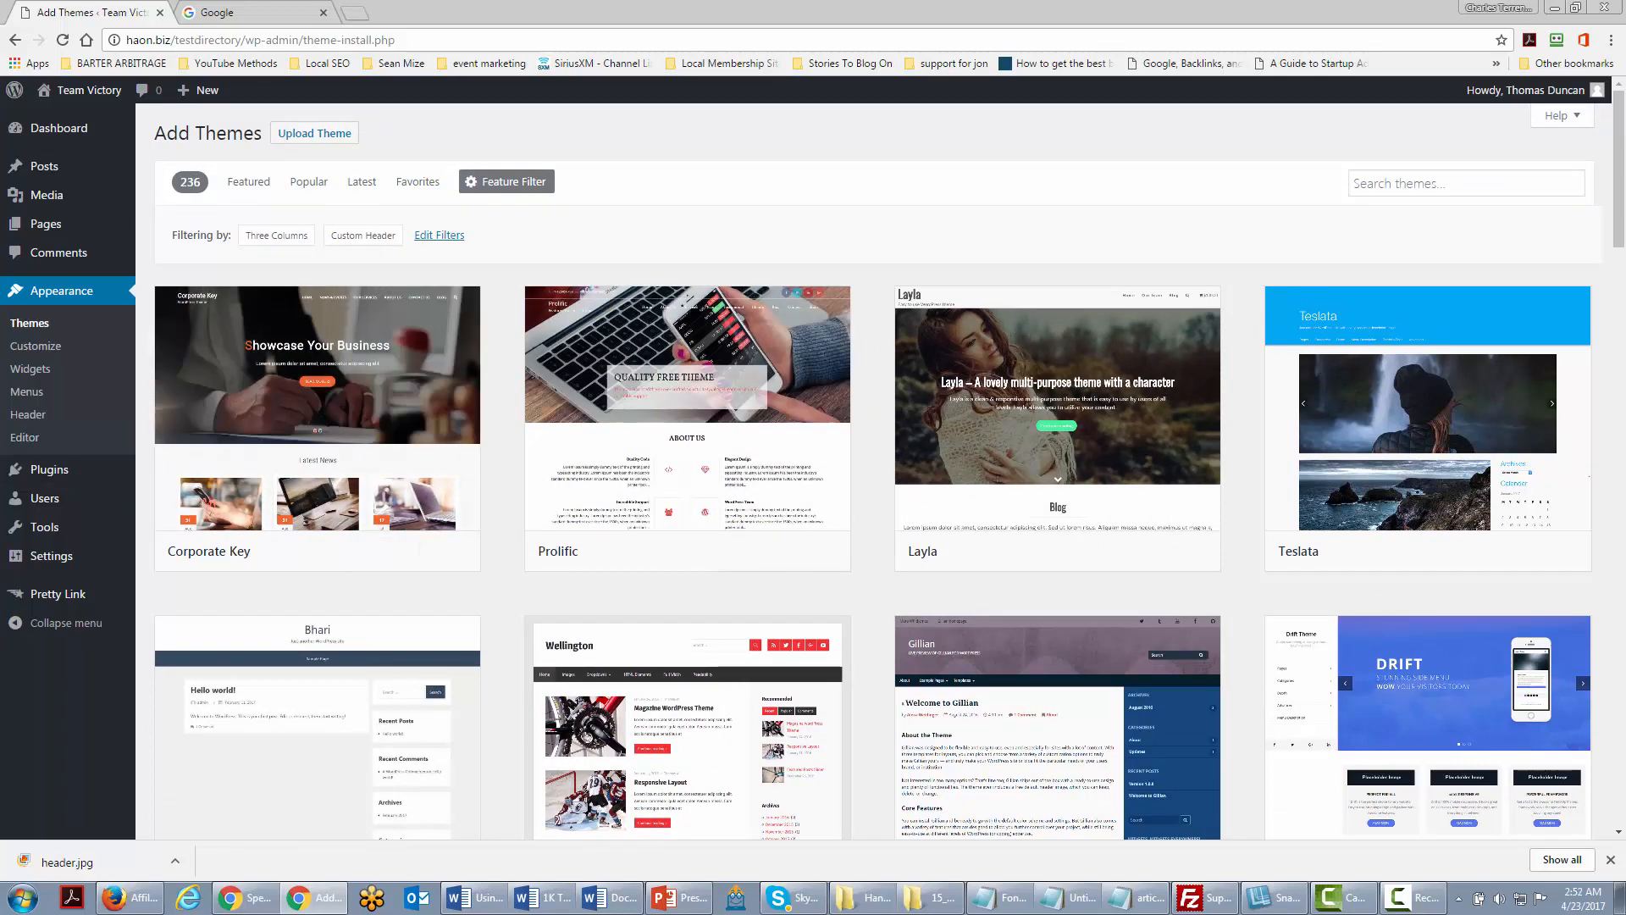
{"action": "mouse_move", "coordinate": [44, 468]}
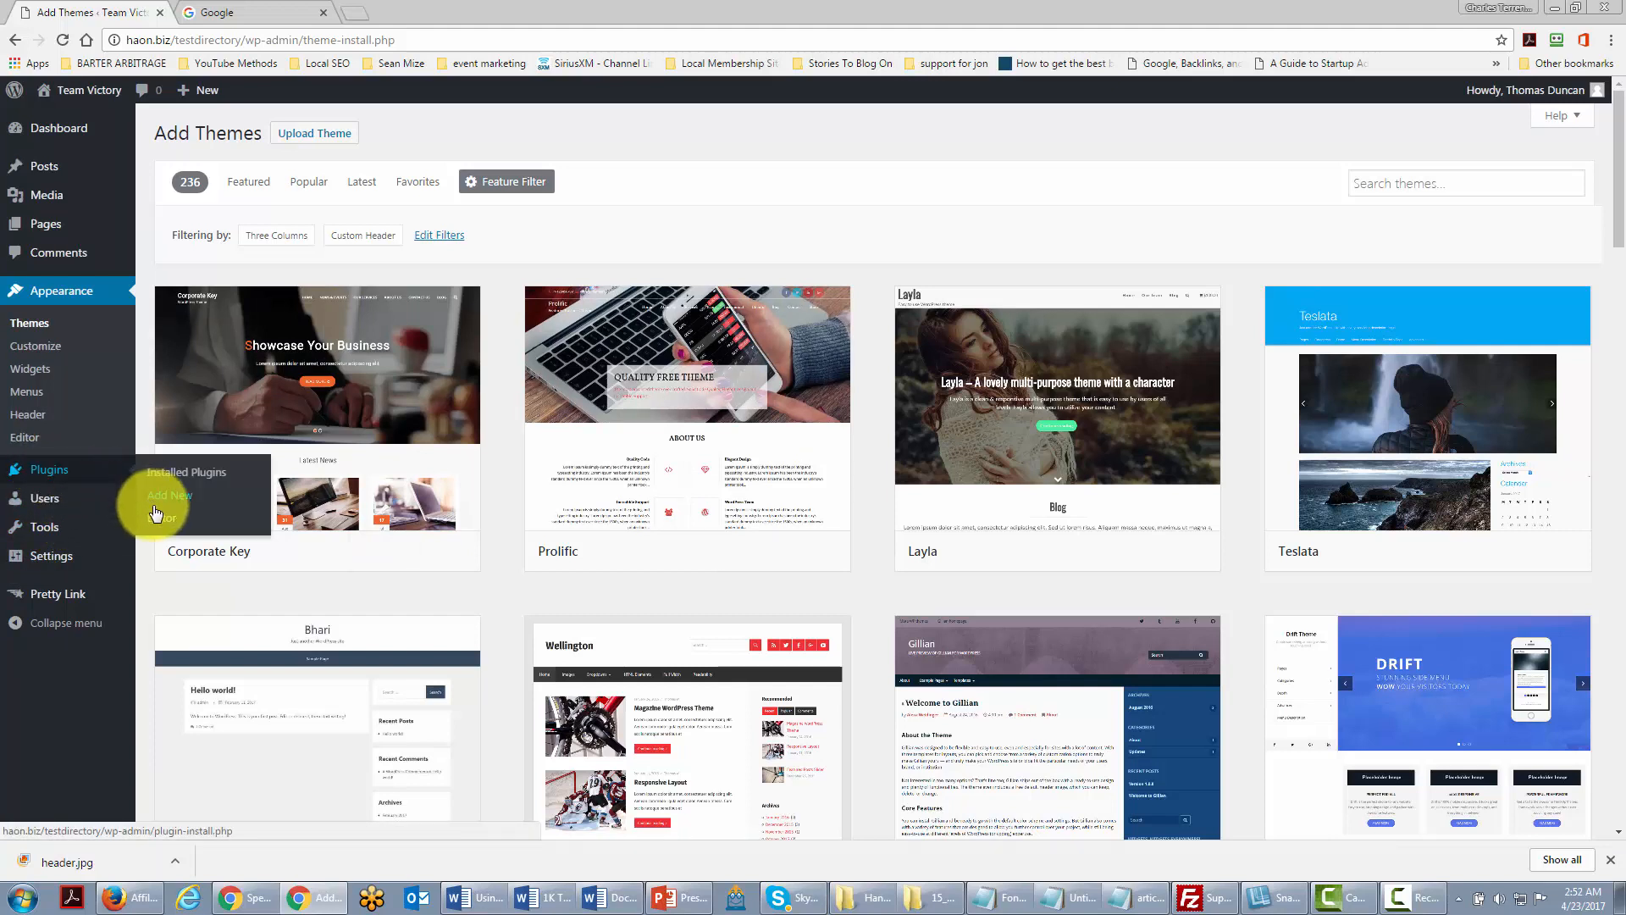
Step: Deactivate the Pretty Link plugin and confirm deleting it along with its data
{"action": "left_click", "coordinate": [182, 479]}
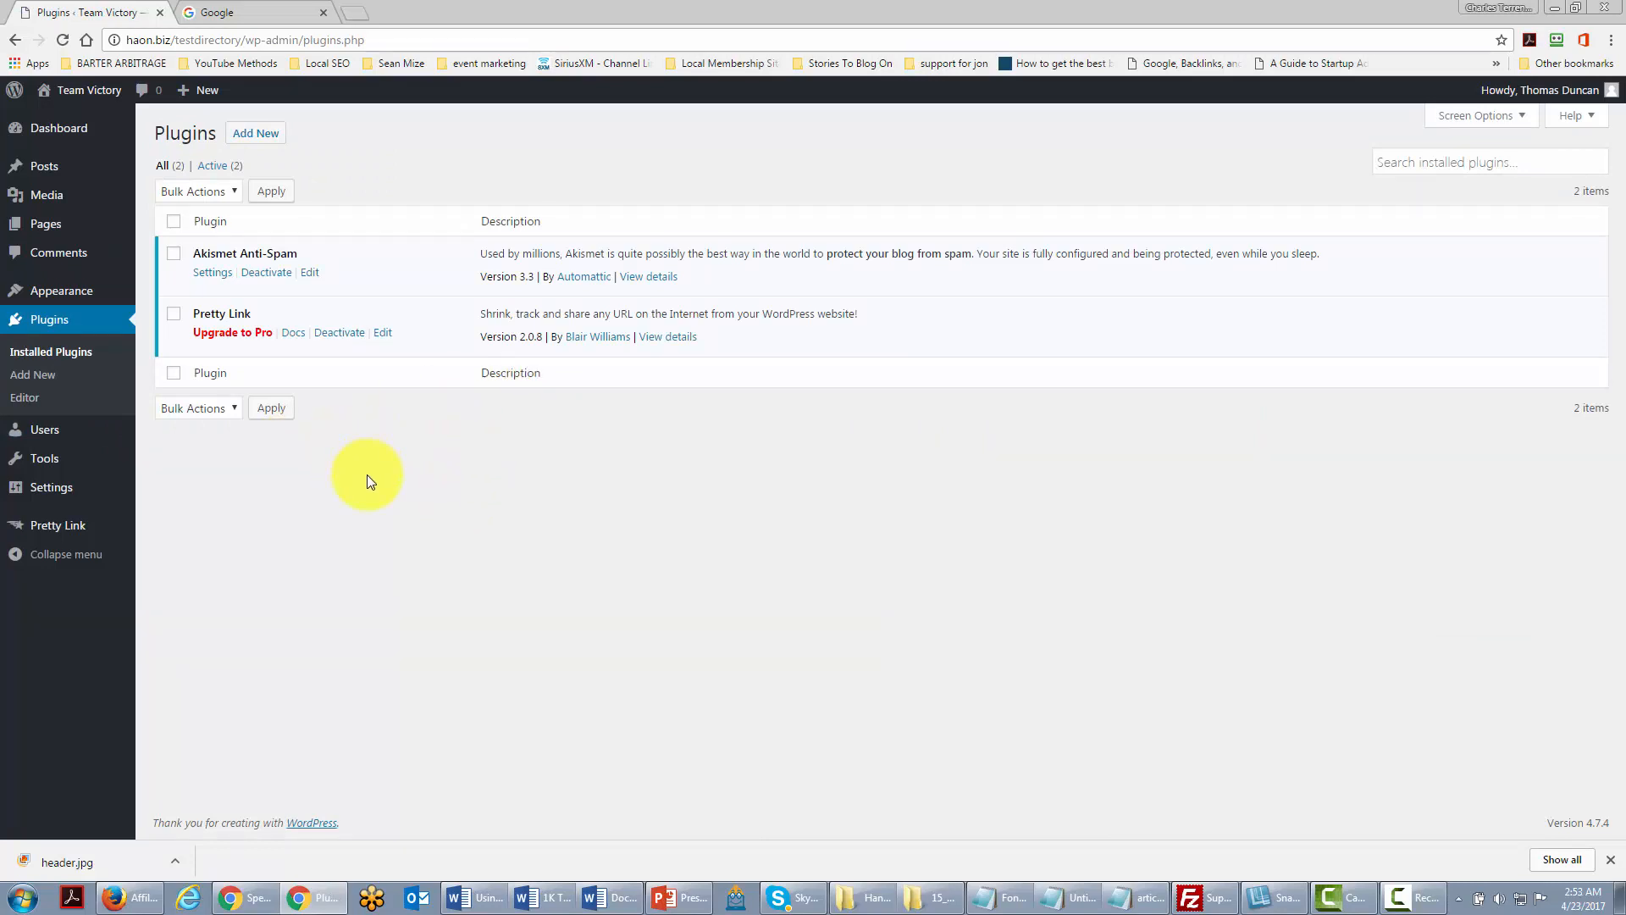
{"action": "left_click", "coordinate": [339, 334]}
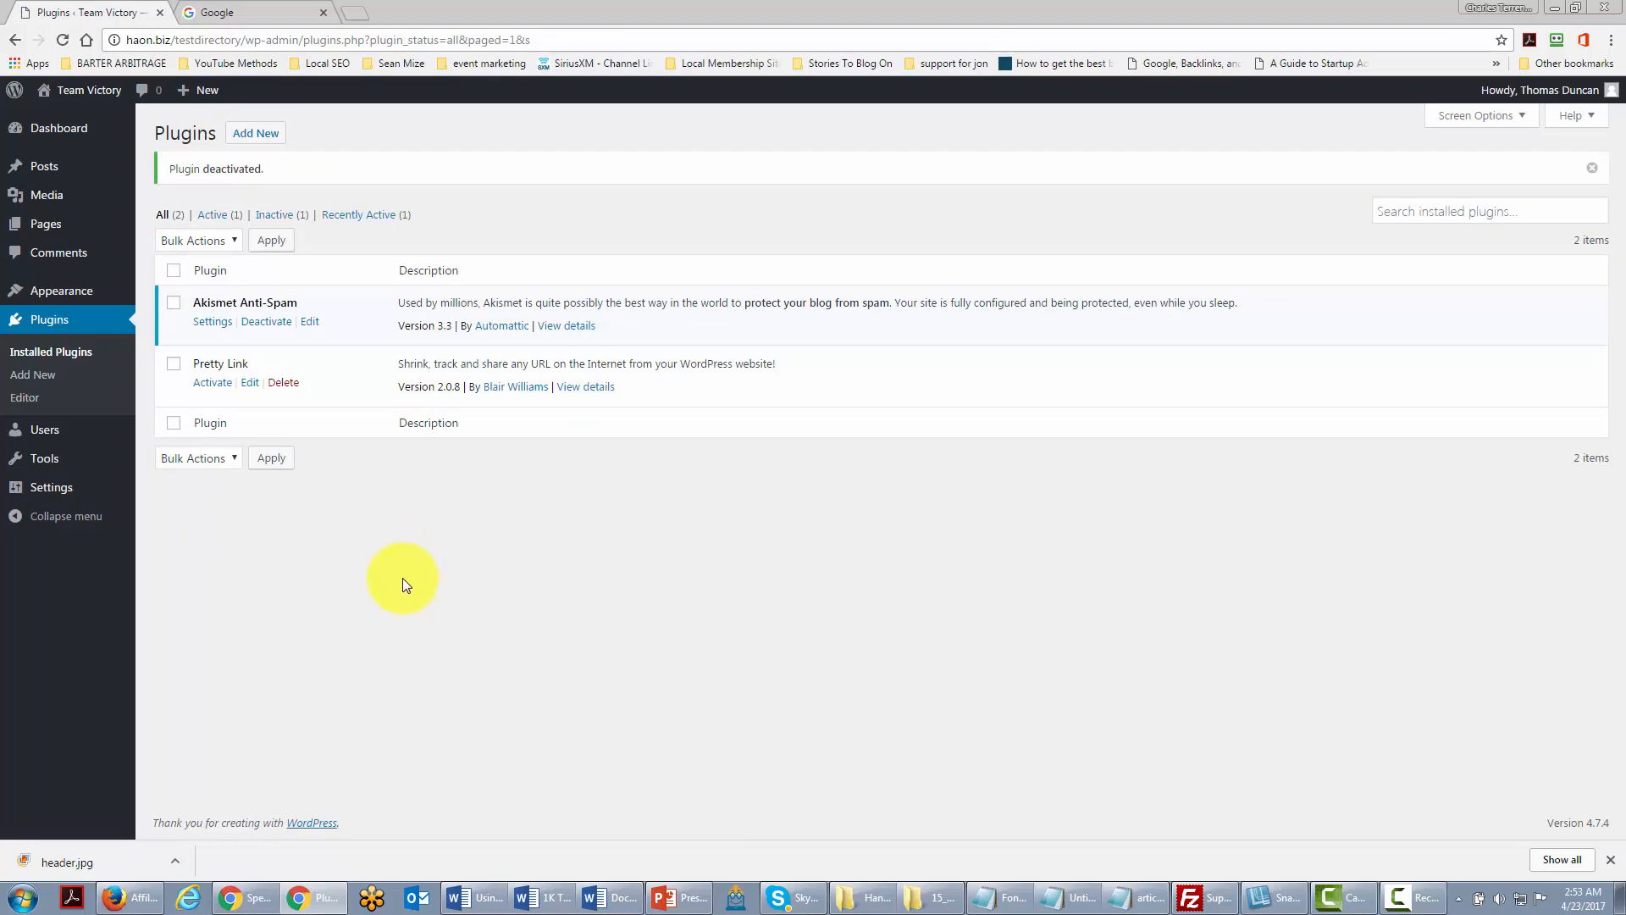
{"action": "left_click", "coordinate": [286, 385]}
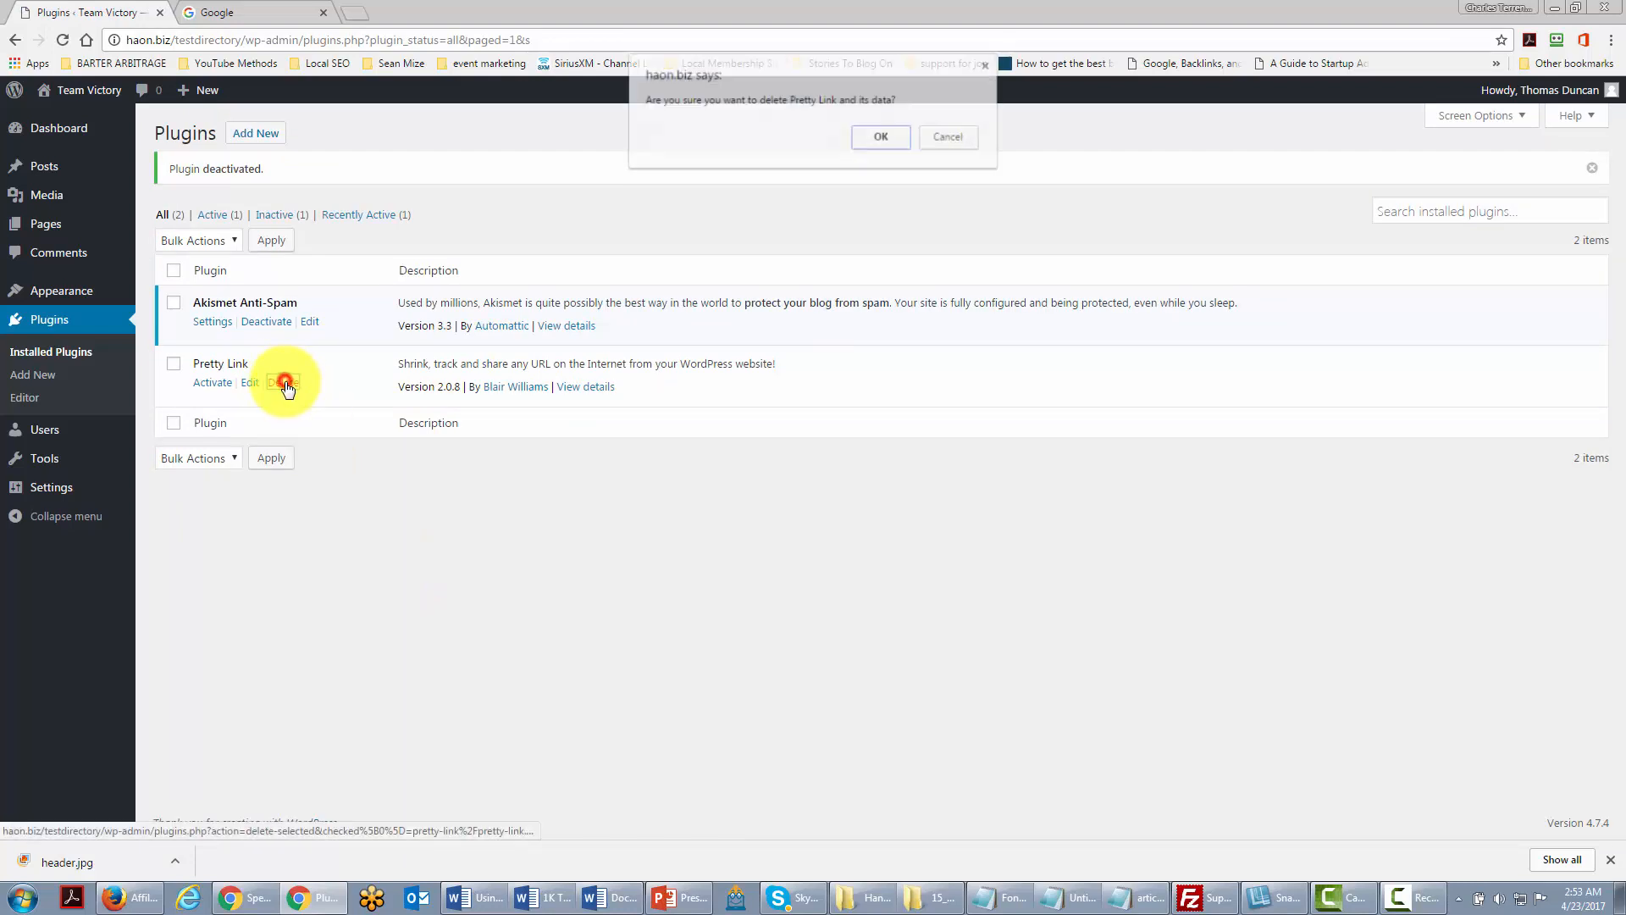
{"action": "left_click", "coordinate": [875, 142]}
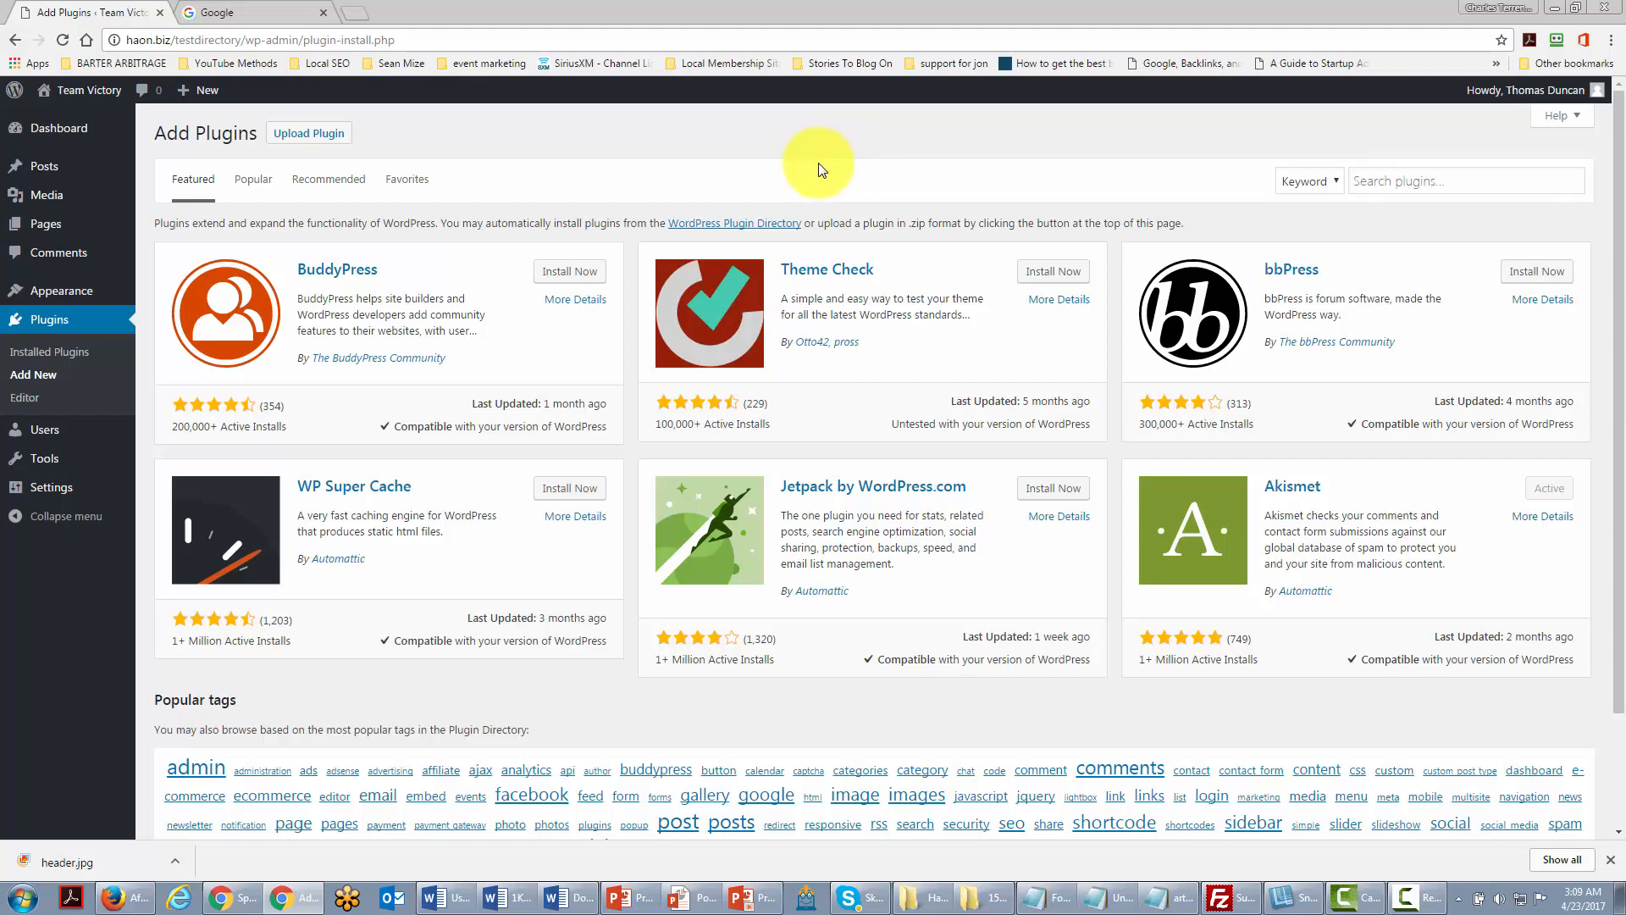
{"action": "left_click", "coordinate": [1408, 178]}
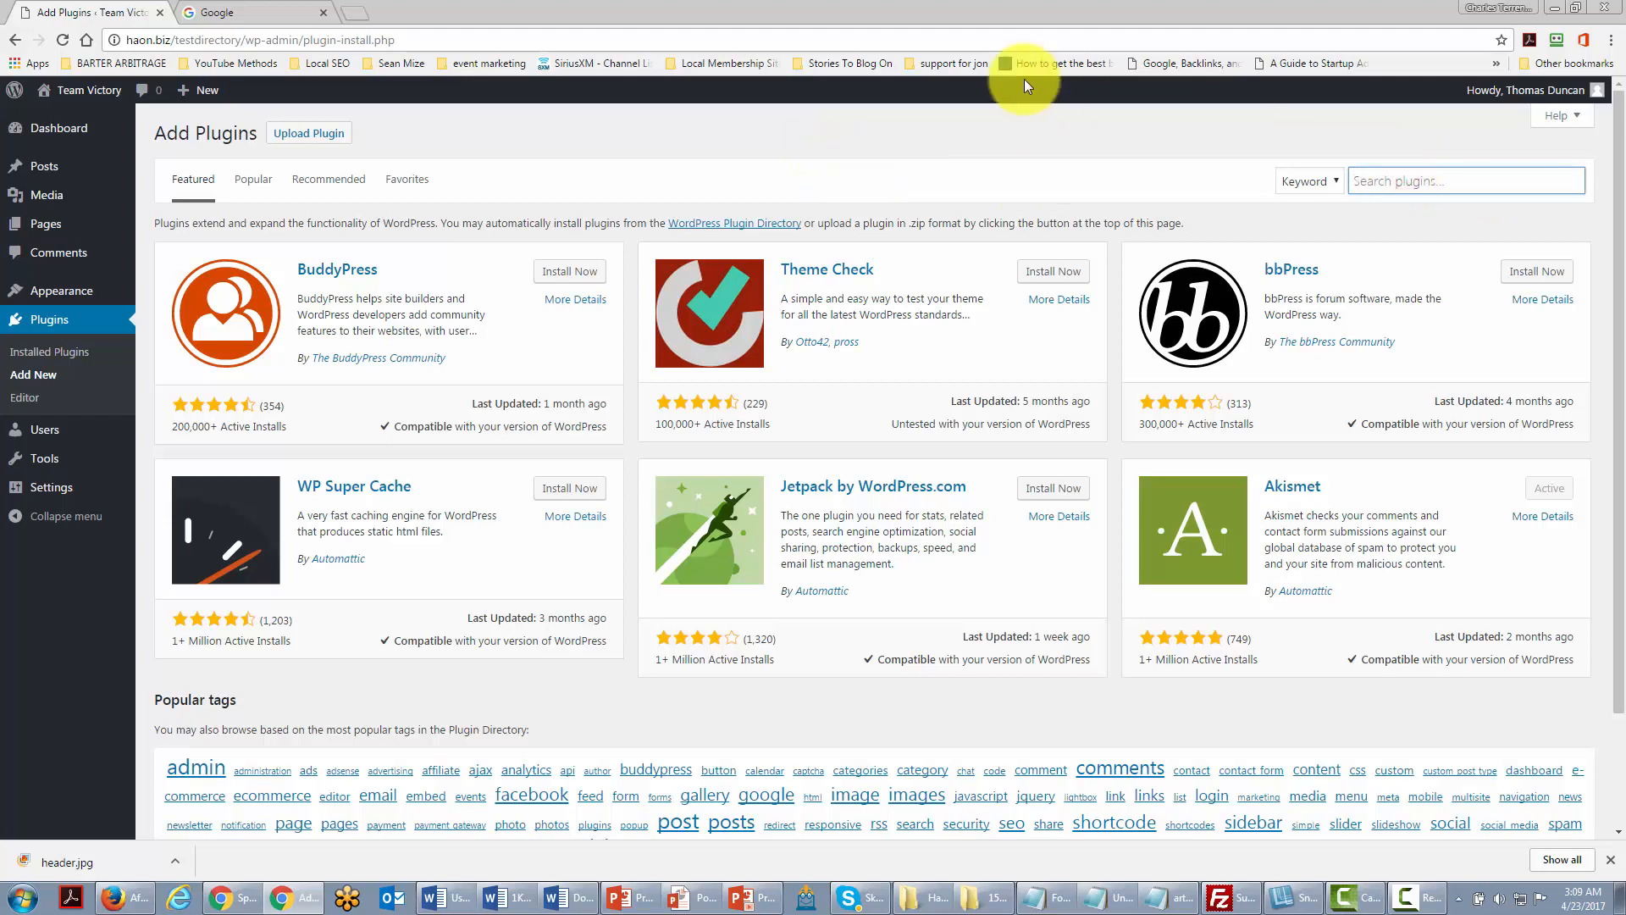
{"action": "type", "text": "aweber"}
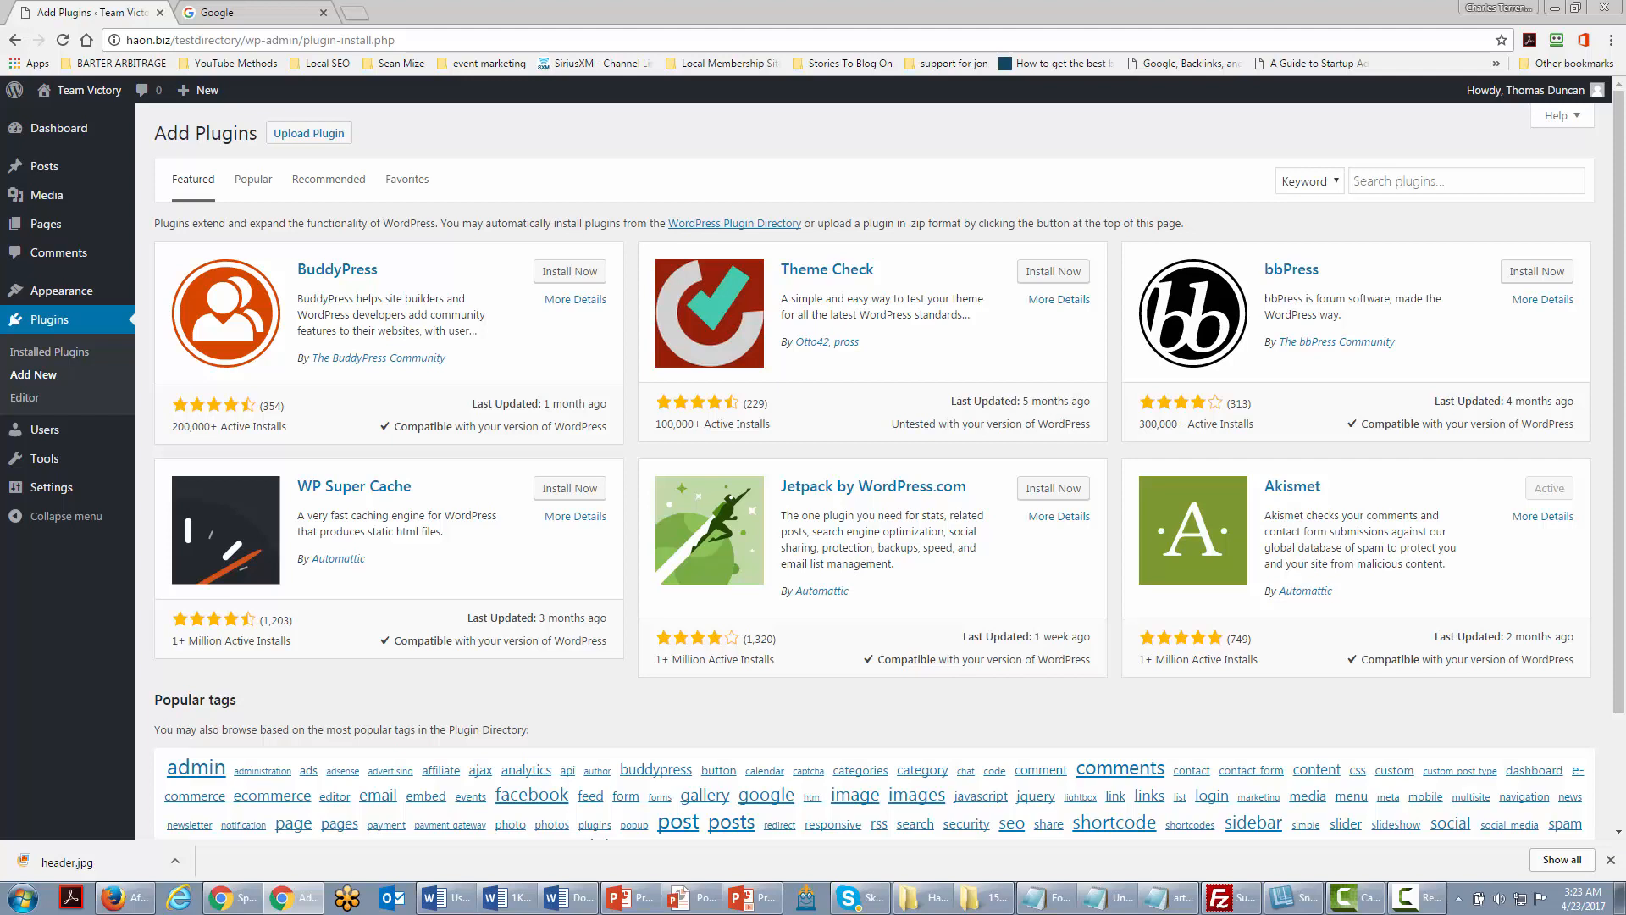
{"action": "left_click", "coordinate": [1392, 179]}
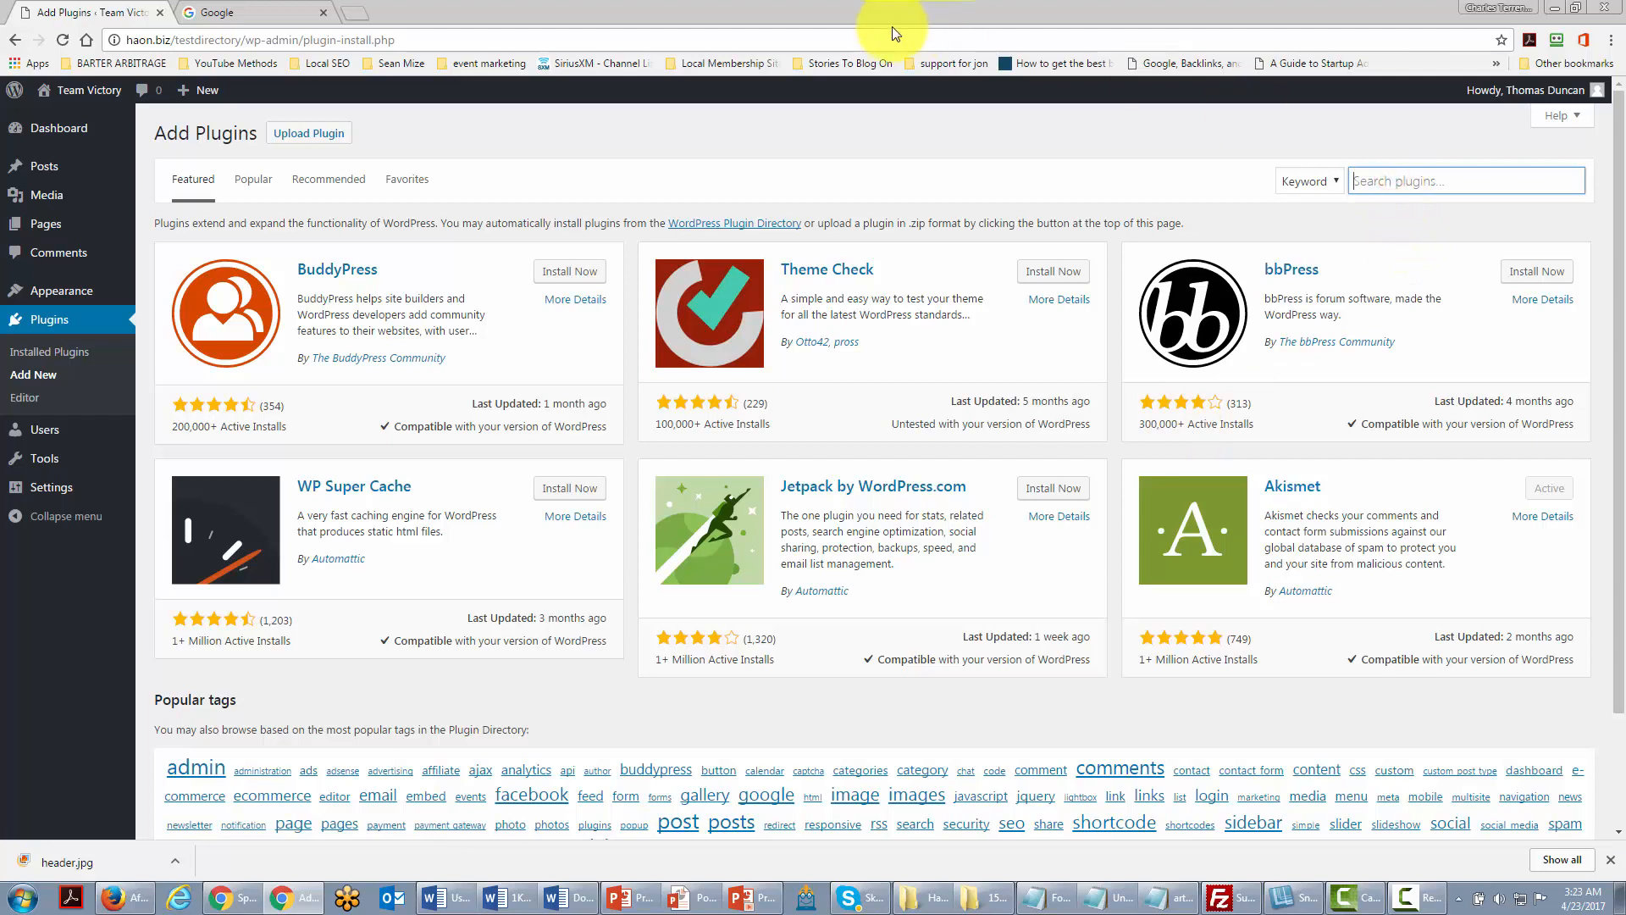
{"action": "type", "text": "google analytics"}
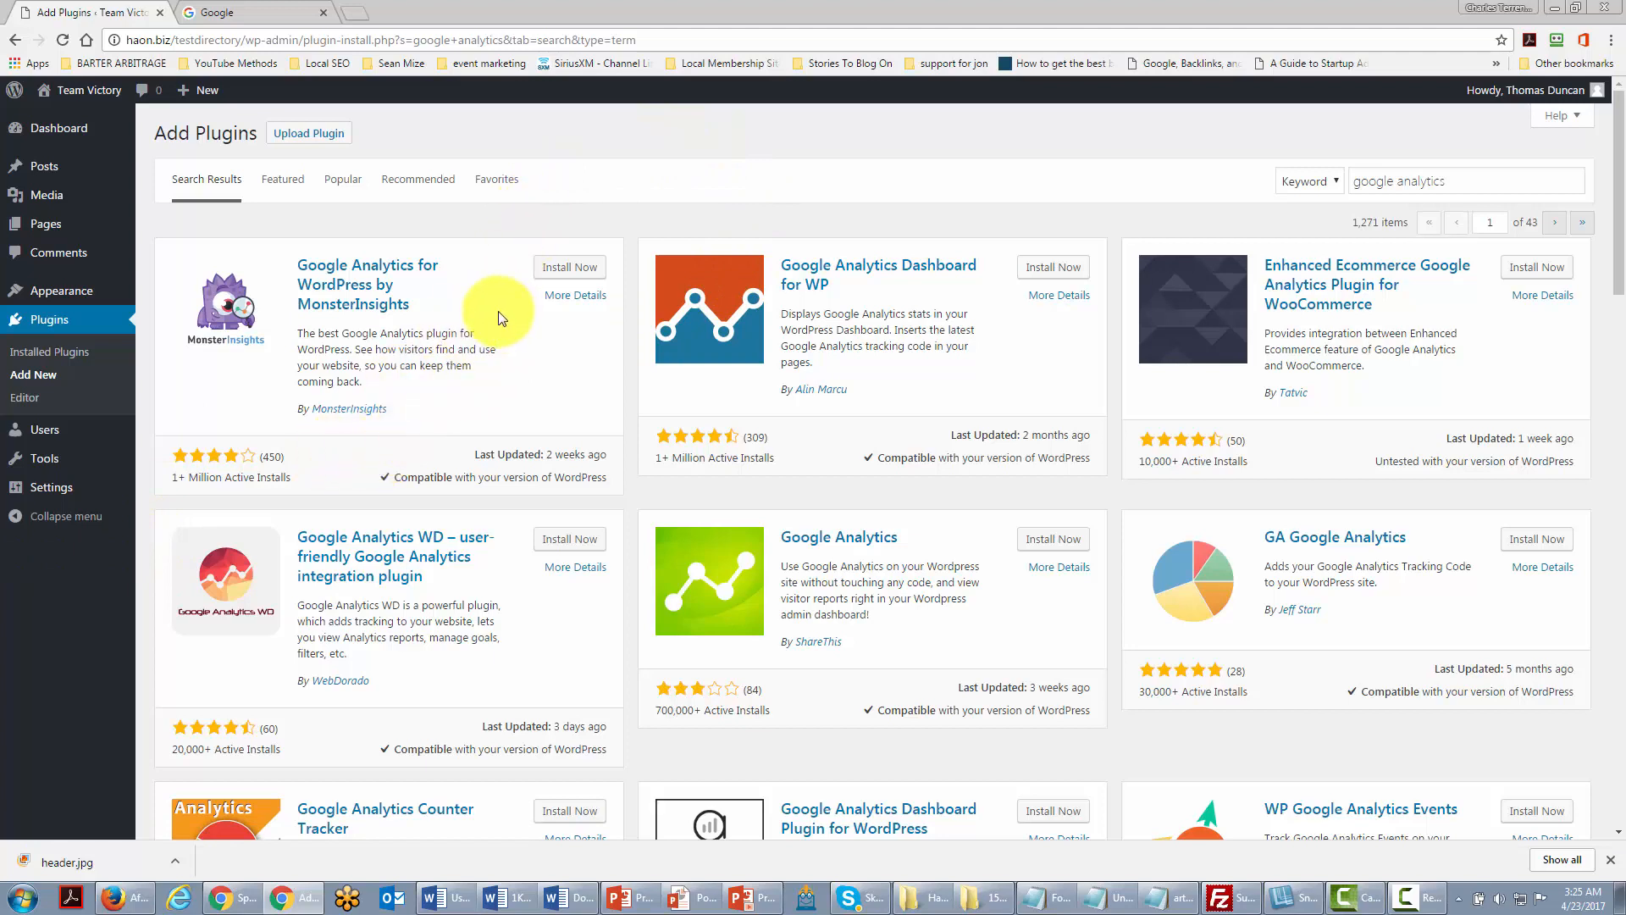
Step: Install Google Analytics WD from the search results and activate it
{"action": "left_click", "coordinate": [567, 542]}
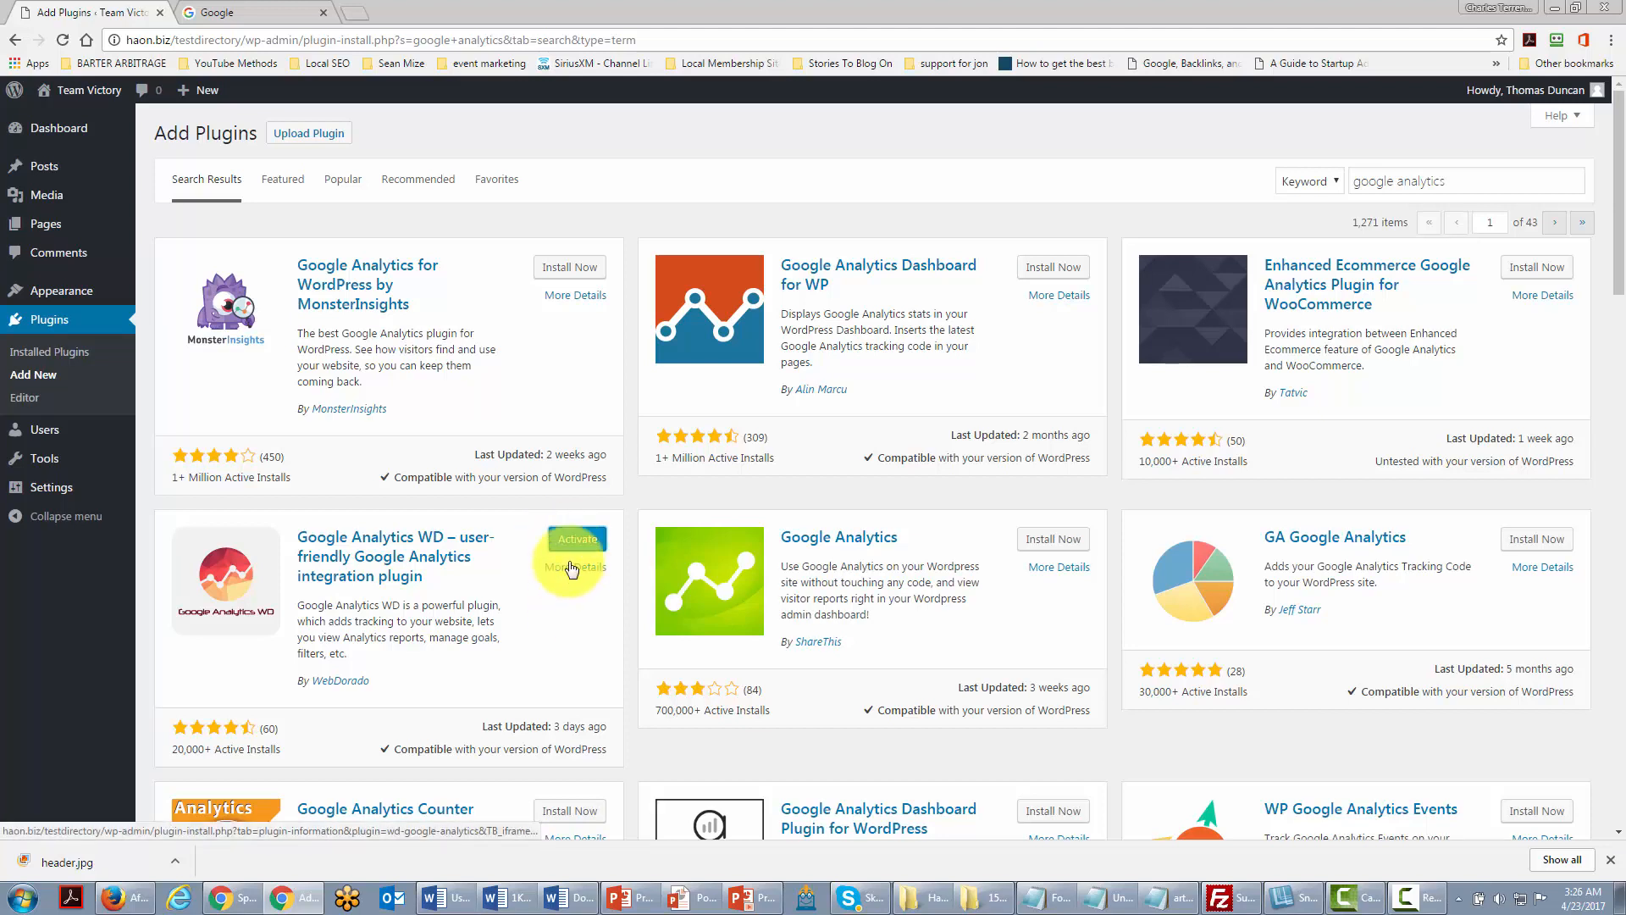
{"action": "left_click", "coordinate": [571, 542]}
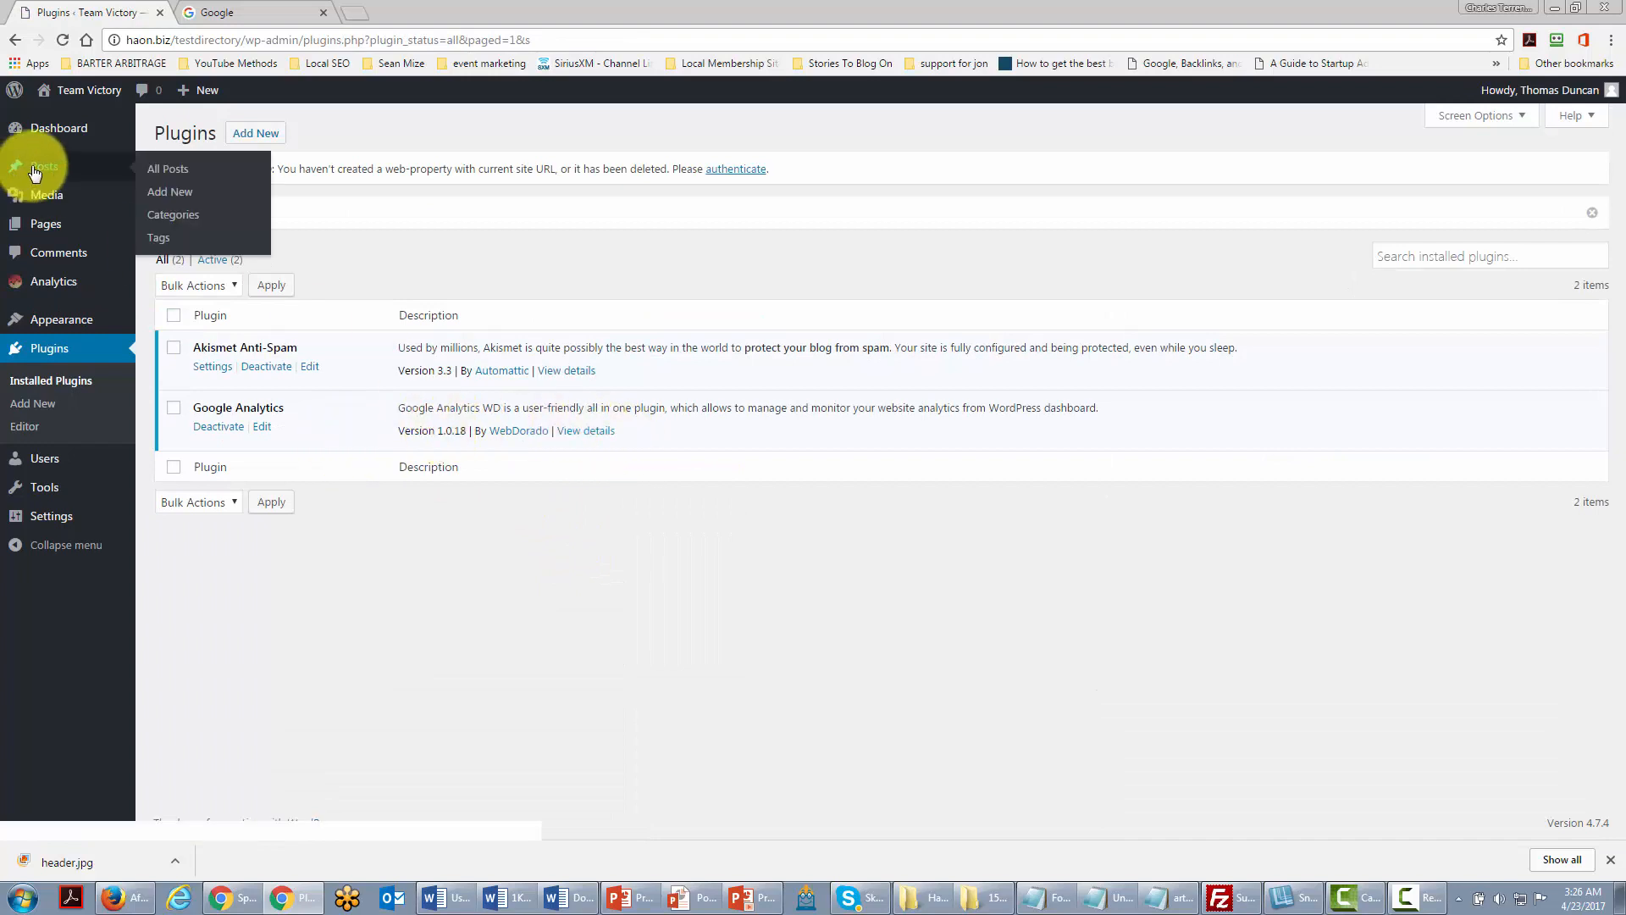
Step: Accept the Google Analytics WD usage-data opt-in under Analytics and begin Google authentication
{"action": "left_click", "coordinate": [60, 286]}
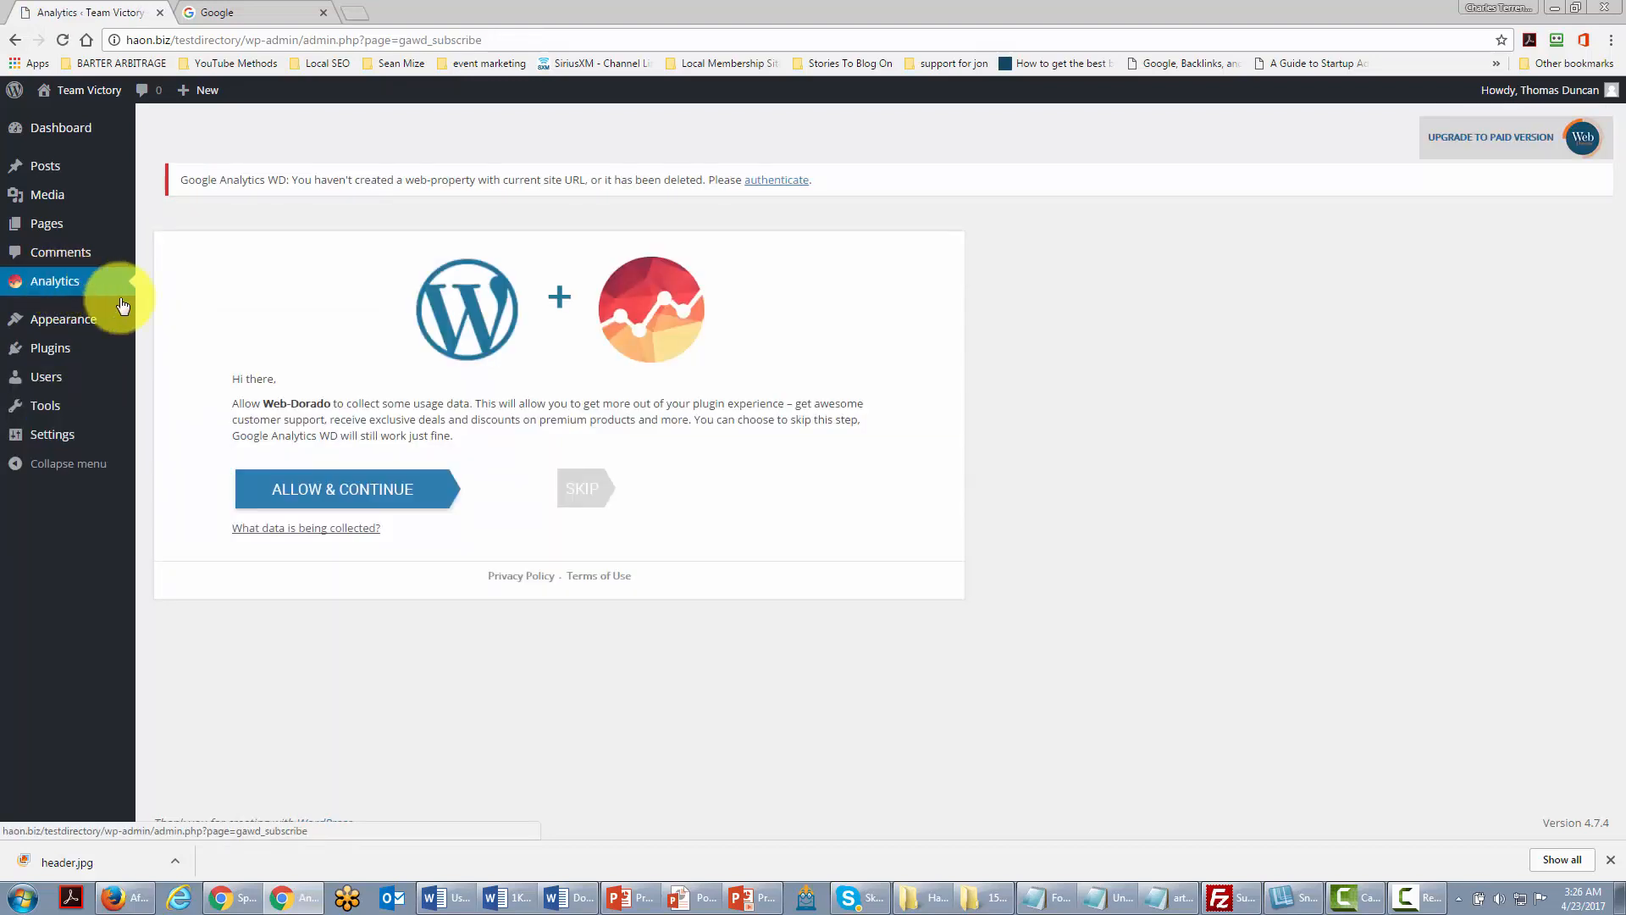
{"action": "left_click", "coordinate": [351, 493]}
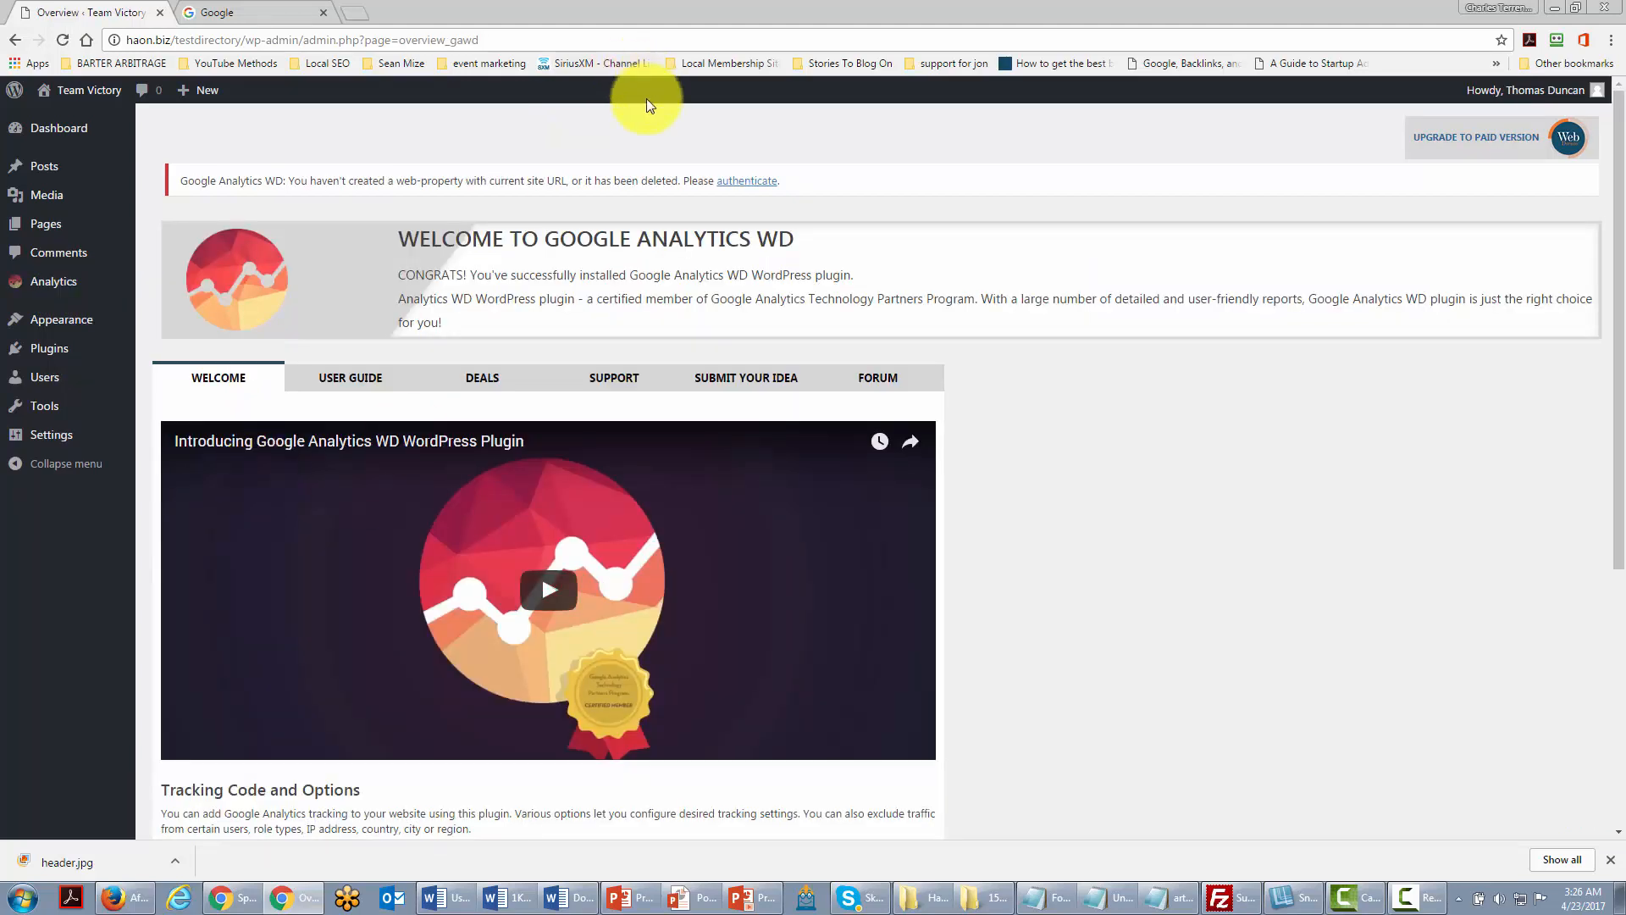
{"action": "left_click", "coordinate": [733, 183]}
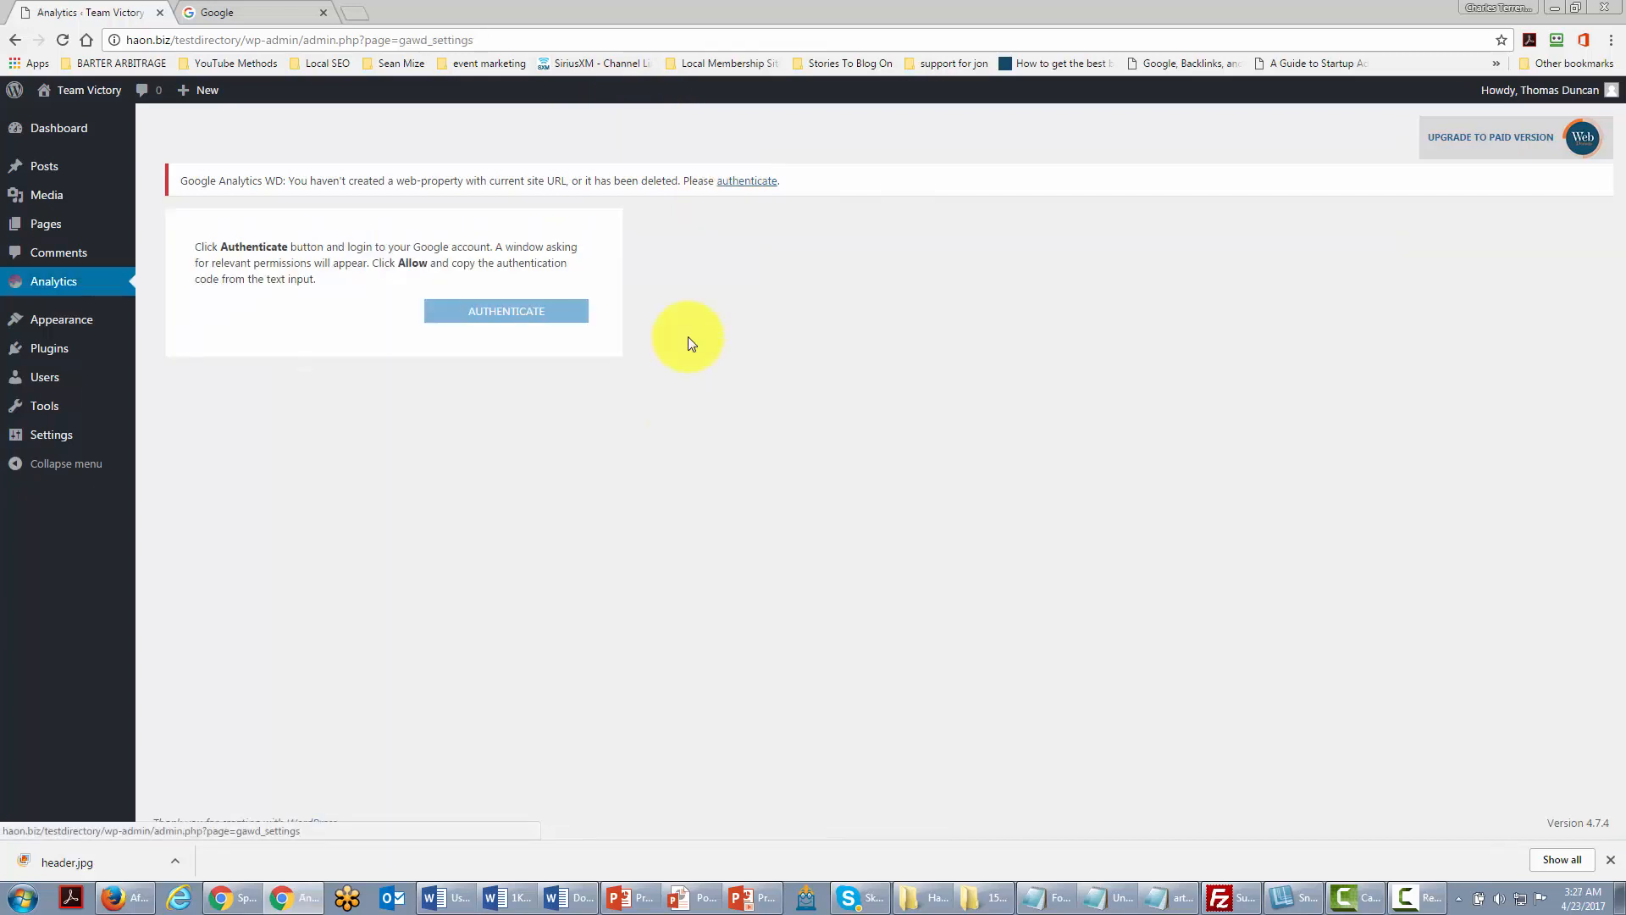
Step: Request a Google authentication code and submit it to connect Google Analytics WD
{"action": "left_click", "coordinate": [510, 313]}
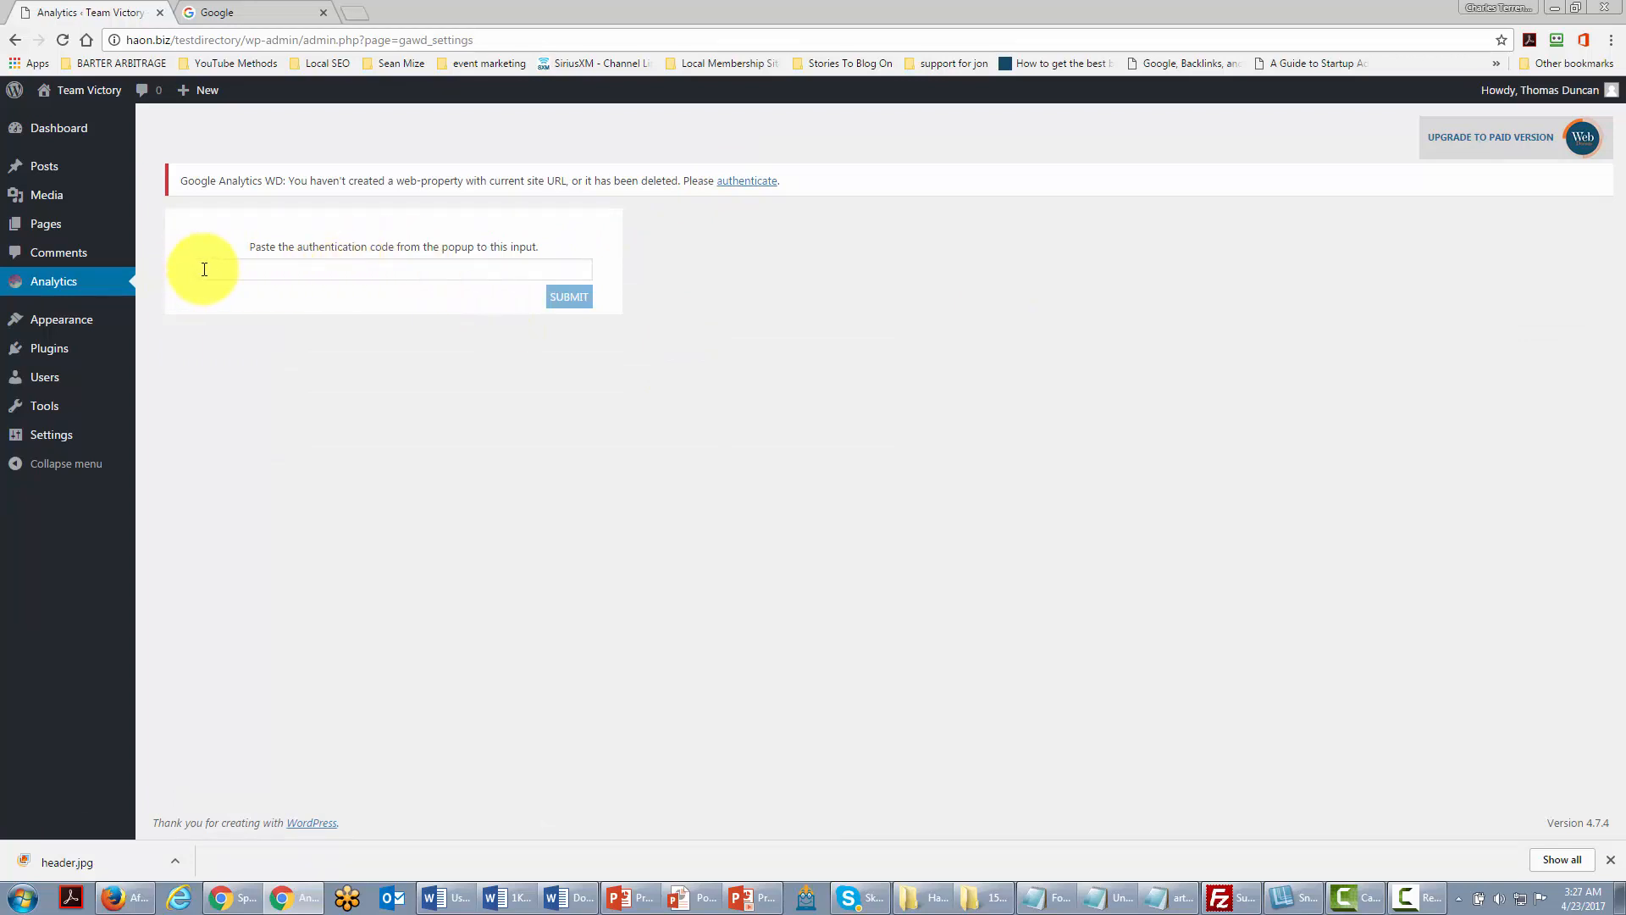
{"action": "left_click", "coordinate": [570, 297]}
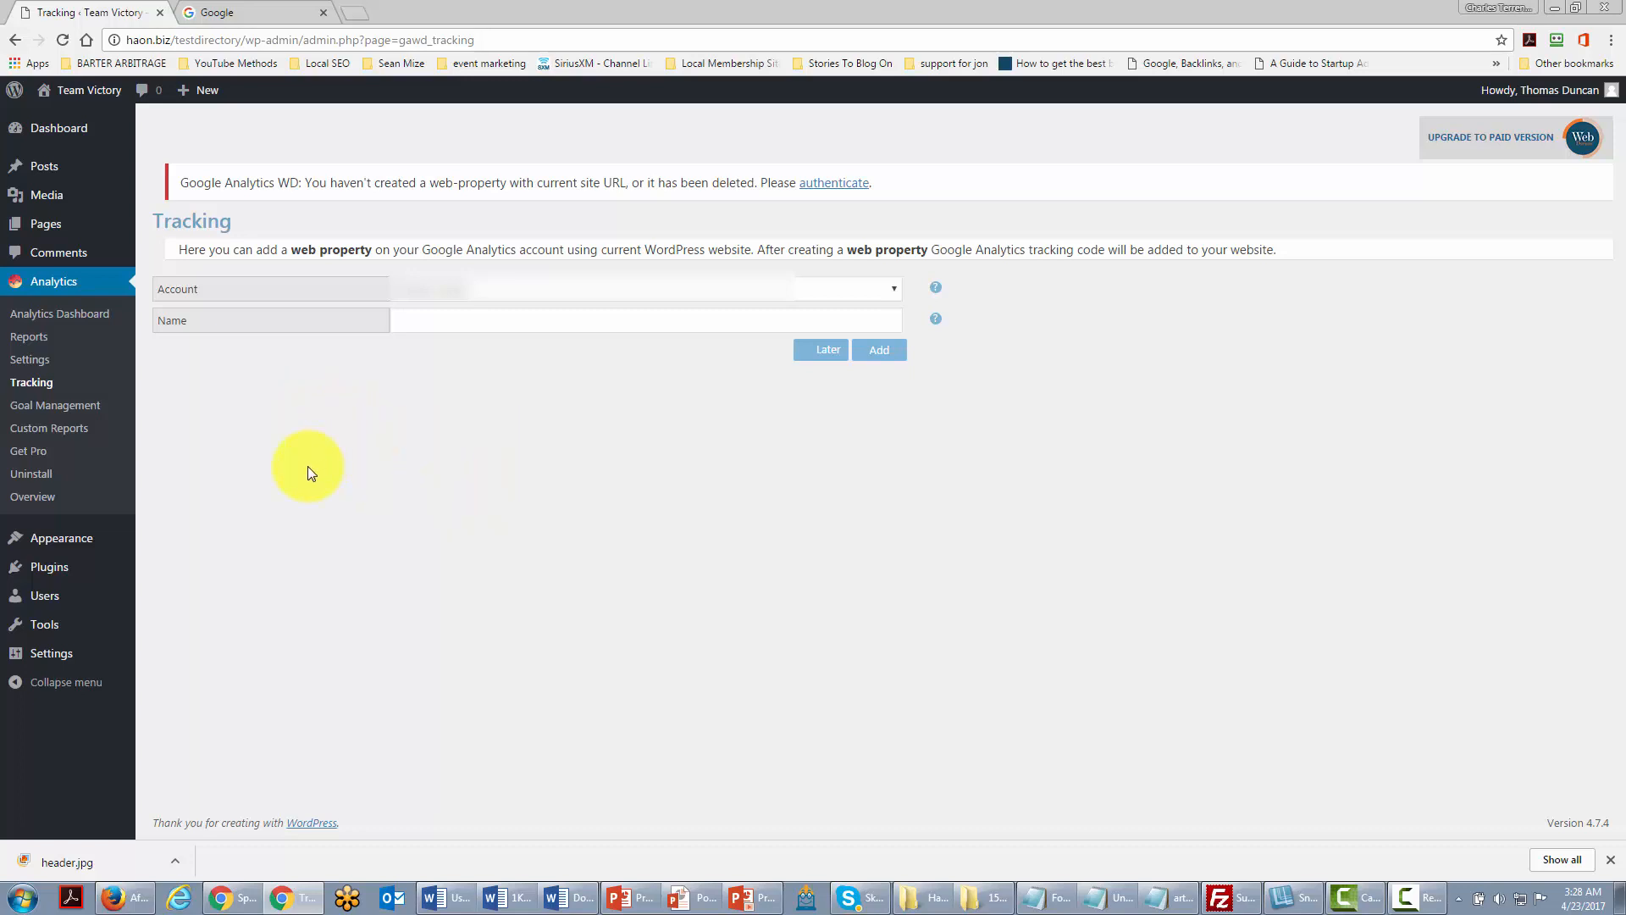
Step: Paste 'Test Directory Haon' as the web property name and add it
{"action": "left_click", "coordinate": [412, 320]}
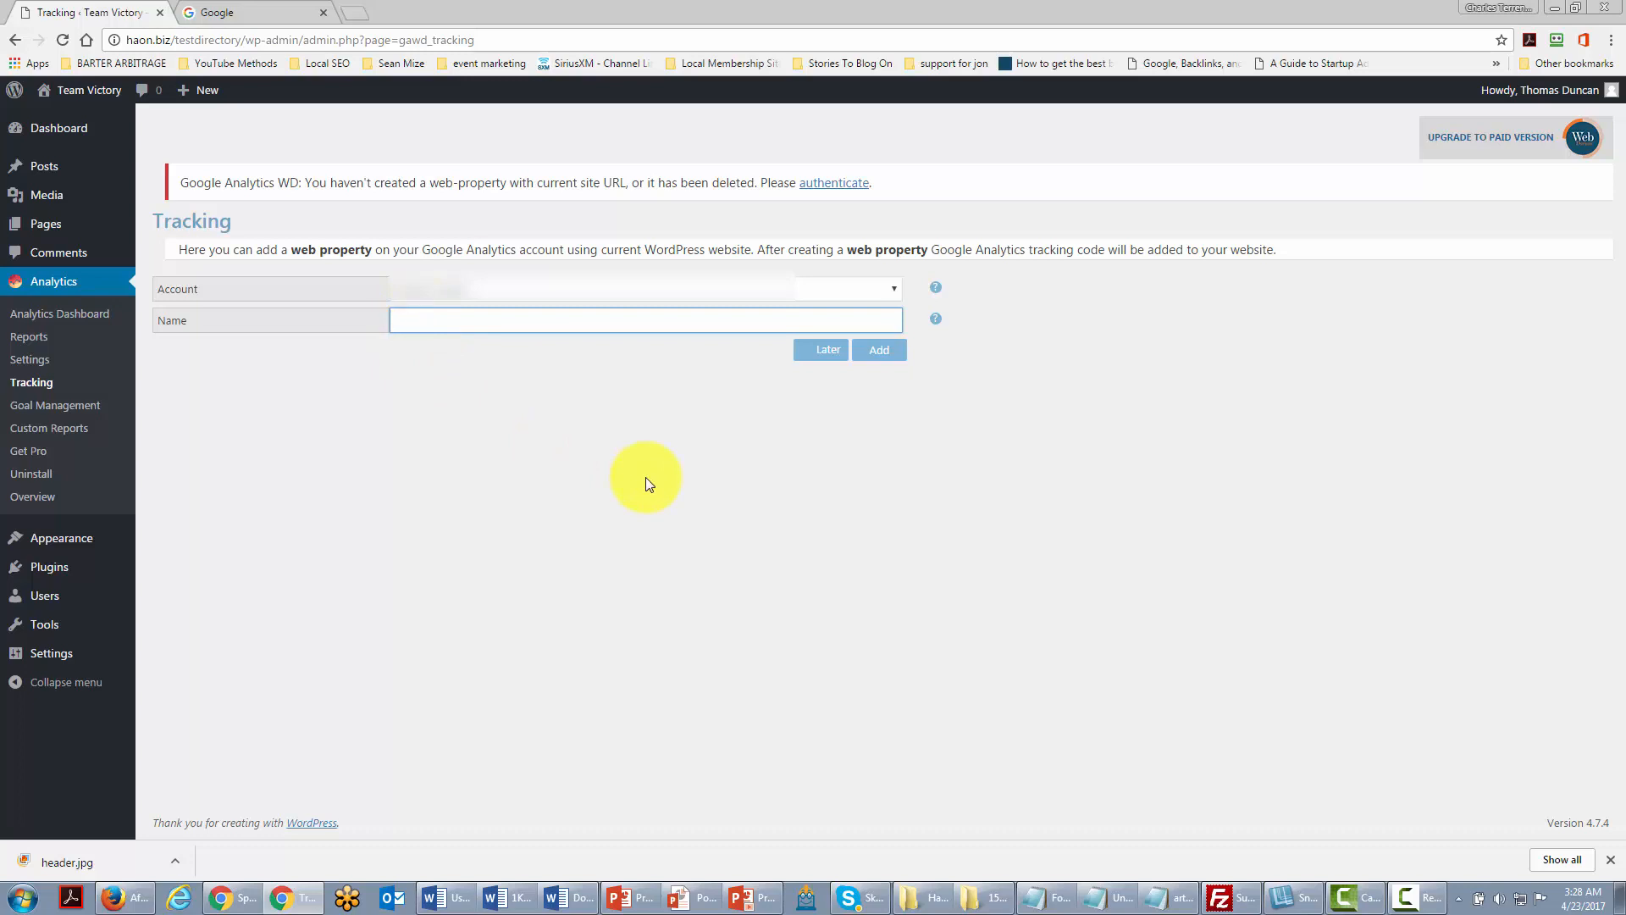
{"action": "type", "text": "Test Directory Haon"}
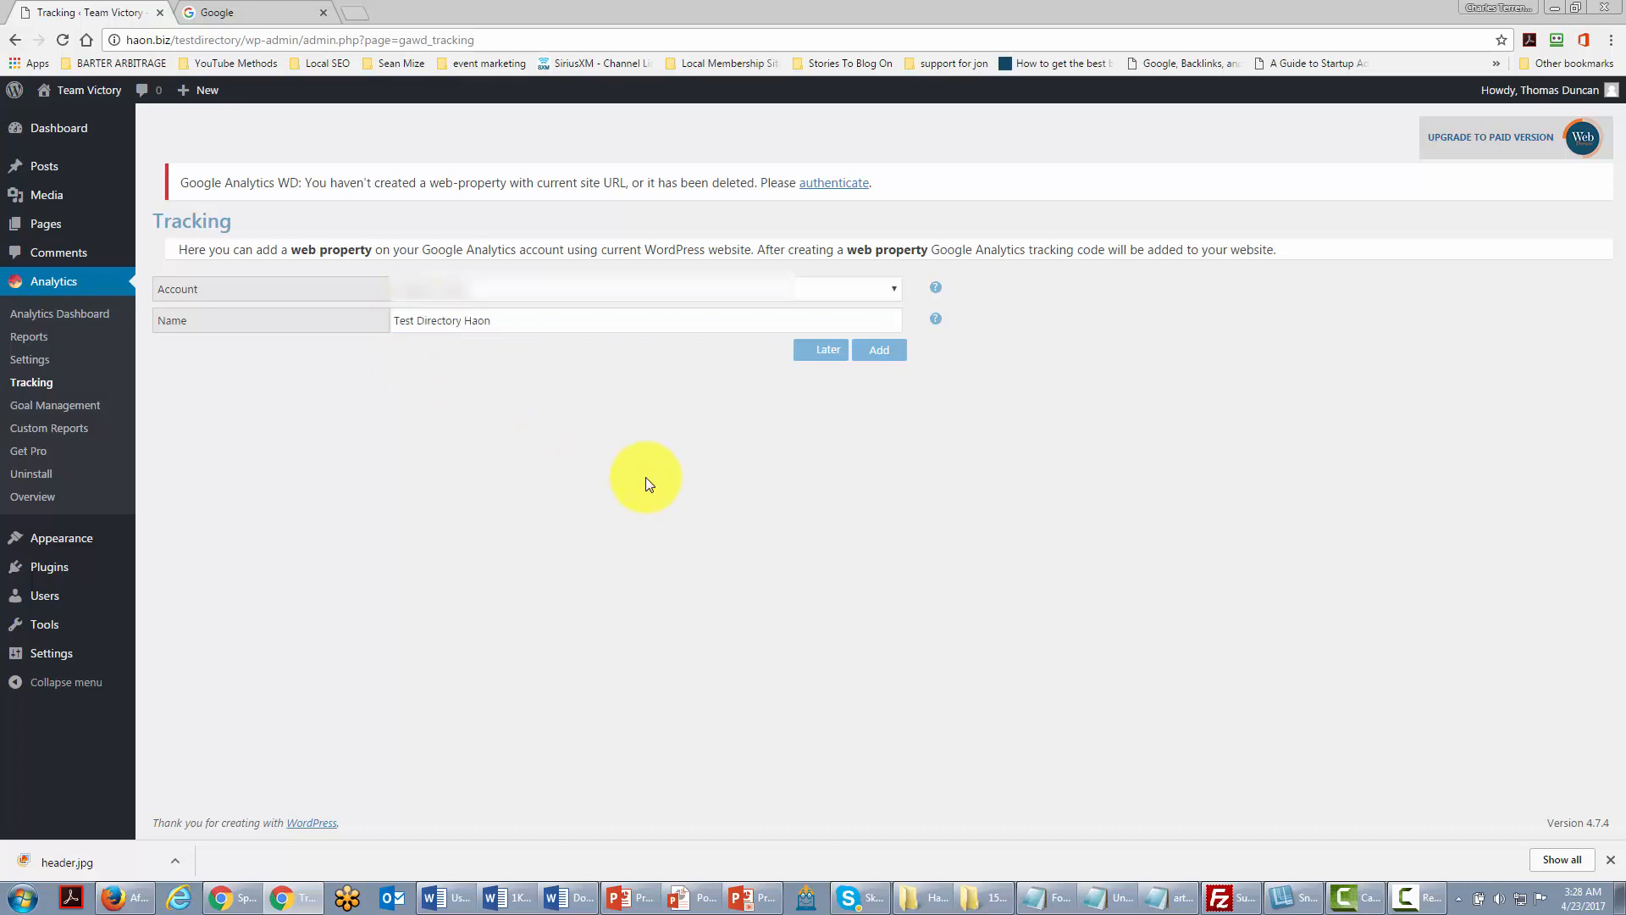
{"action": "left_click", "coordinate": [878, 357]}
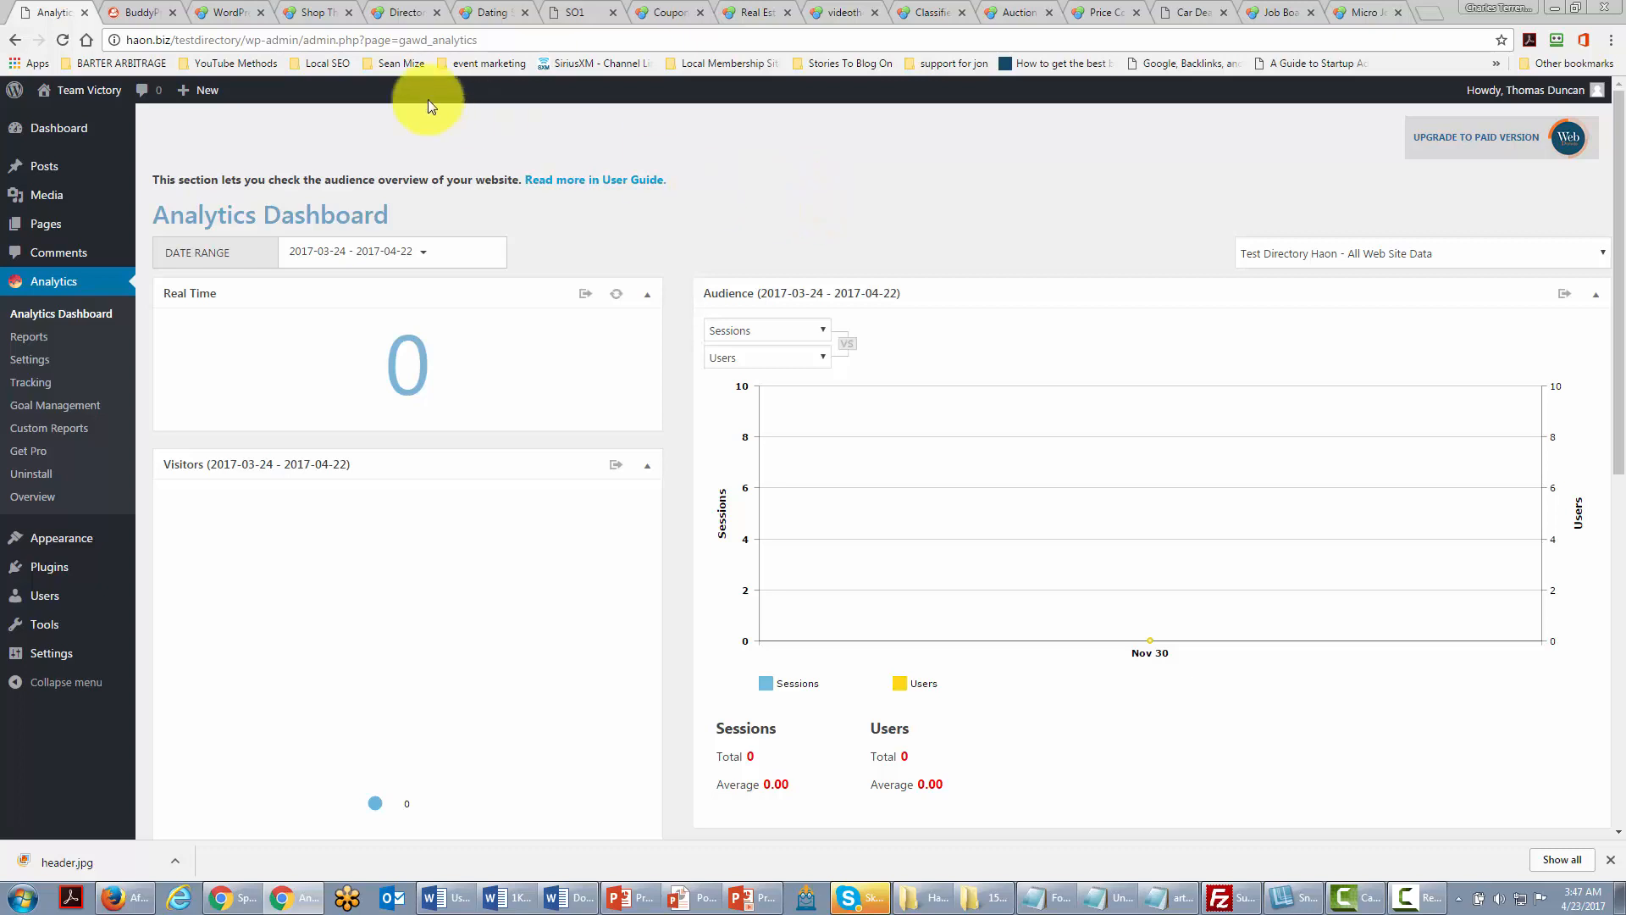
{"action": "left_click_drag", "start_coordinate": [176, 40], "coordinate": [241, 46]}
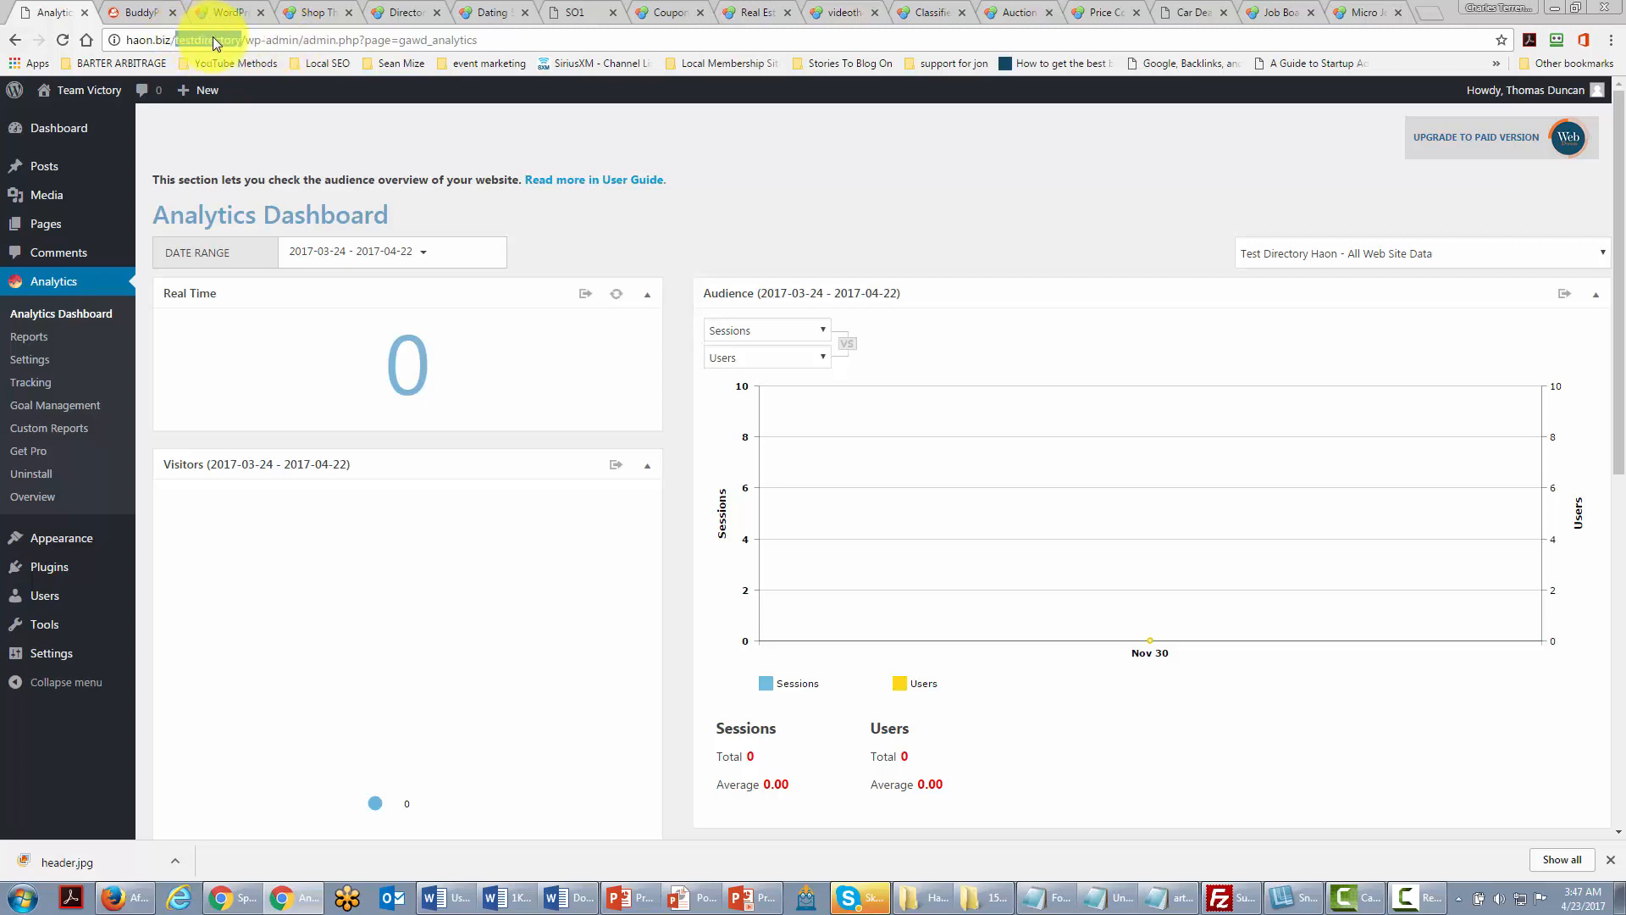
{"action": "left_click_drag", "start_coordinate": [177, 39], "coordinate": [241, 46]}
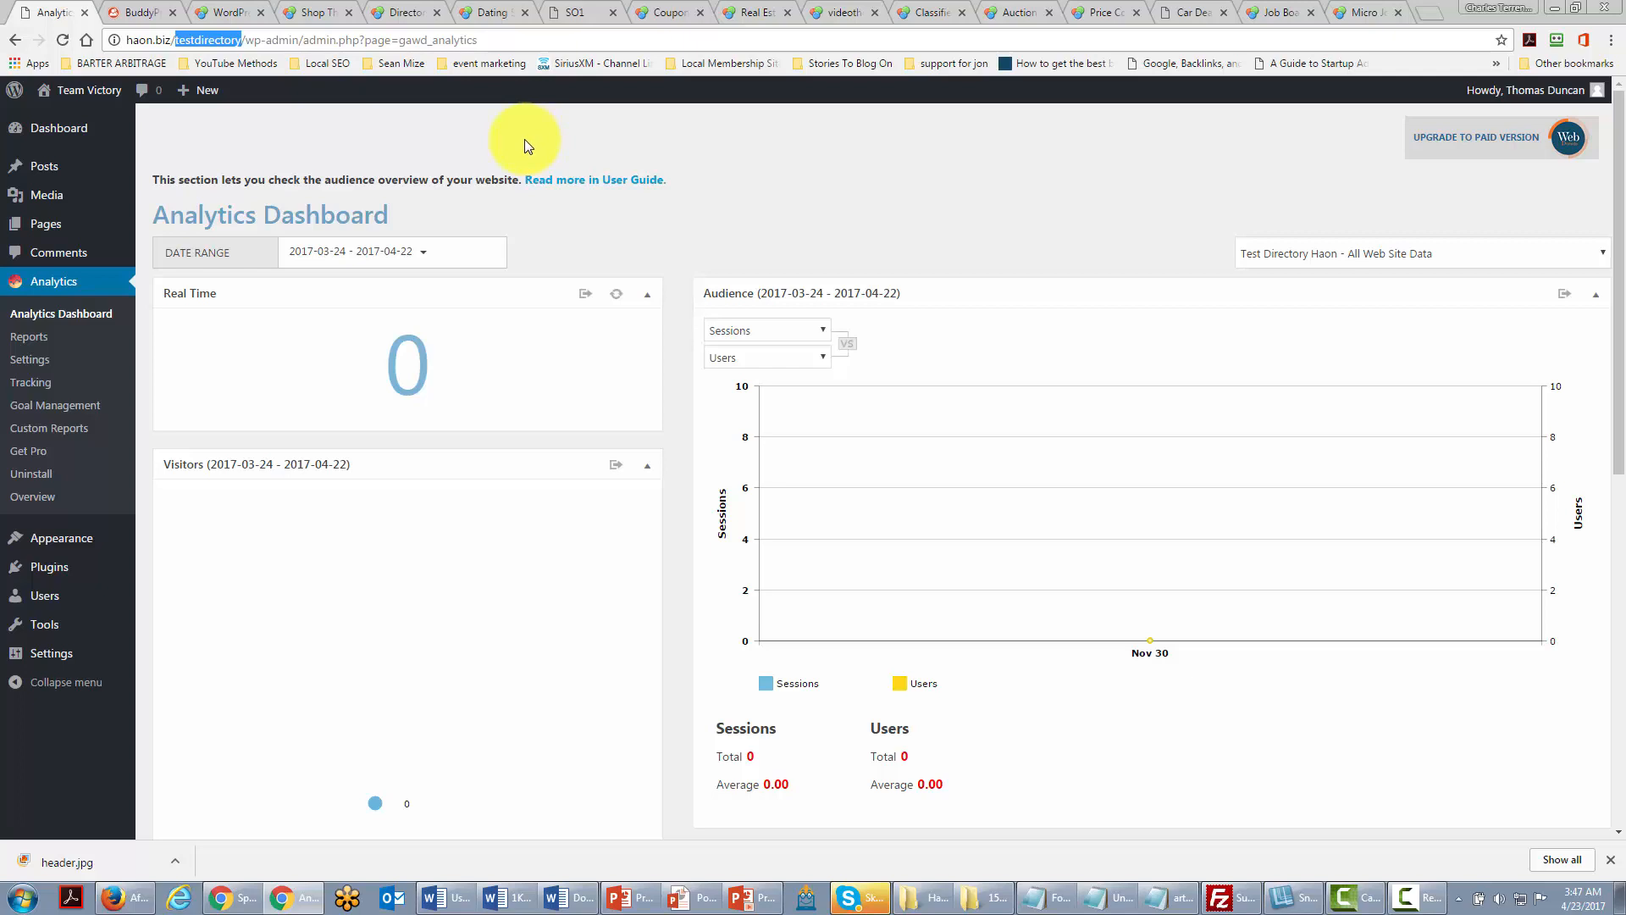
{"action": "left_click", "coordinate": [268, 144]}
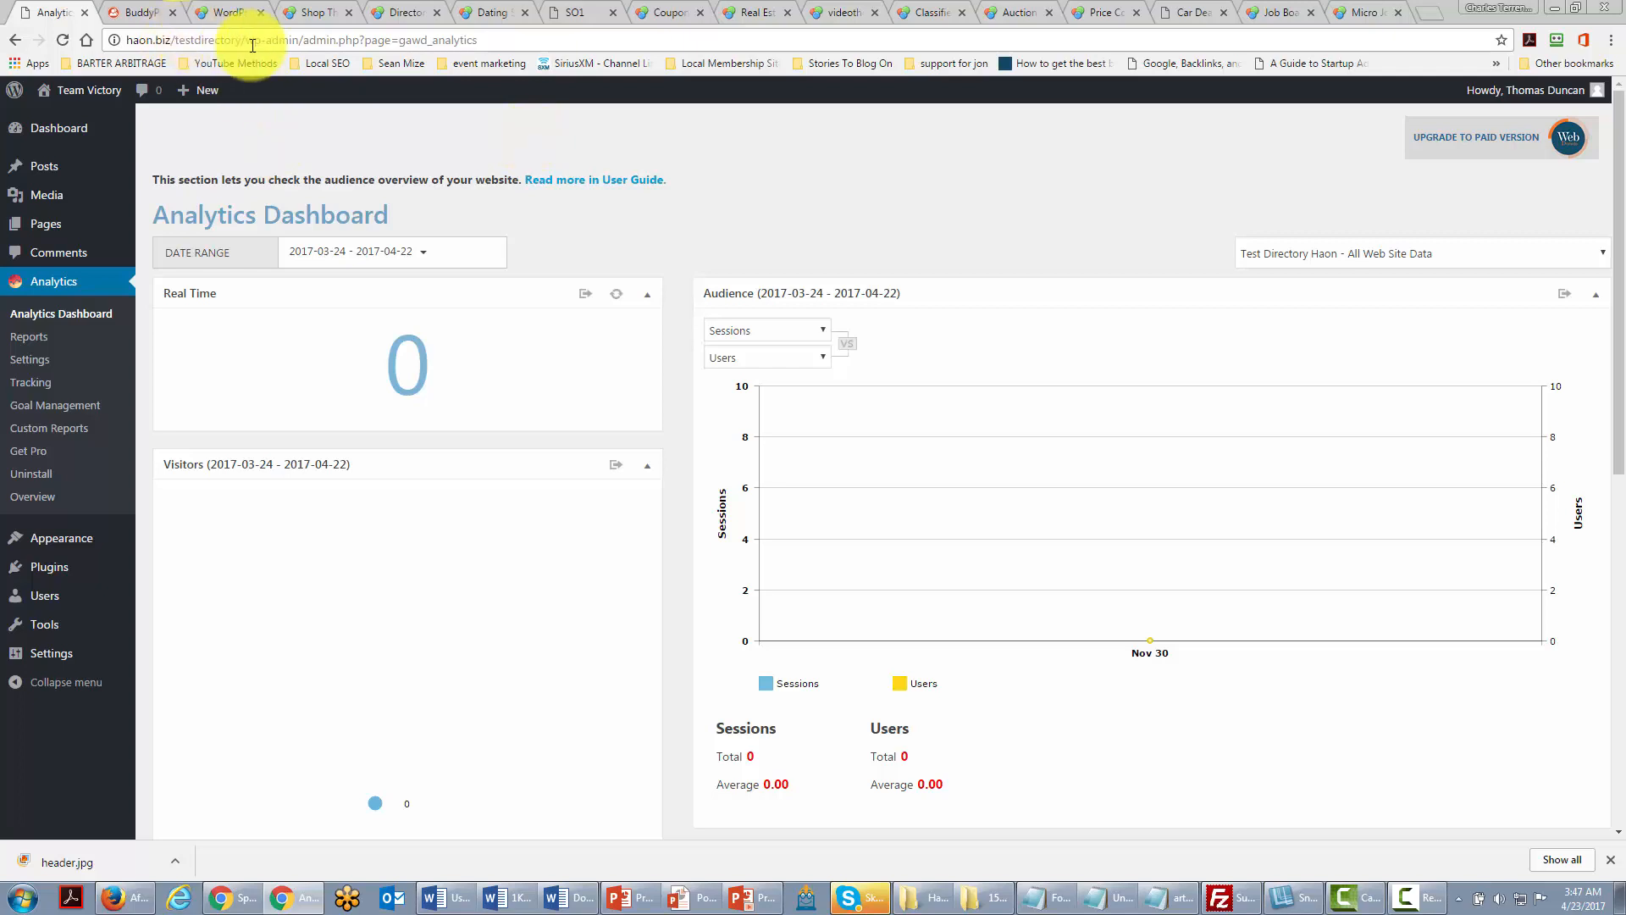
Step: Switch to the BuddyPress.org tab with Ctrl+Tab
{"action": "key", "text": "ctrl+Tab"}
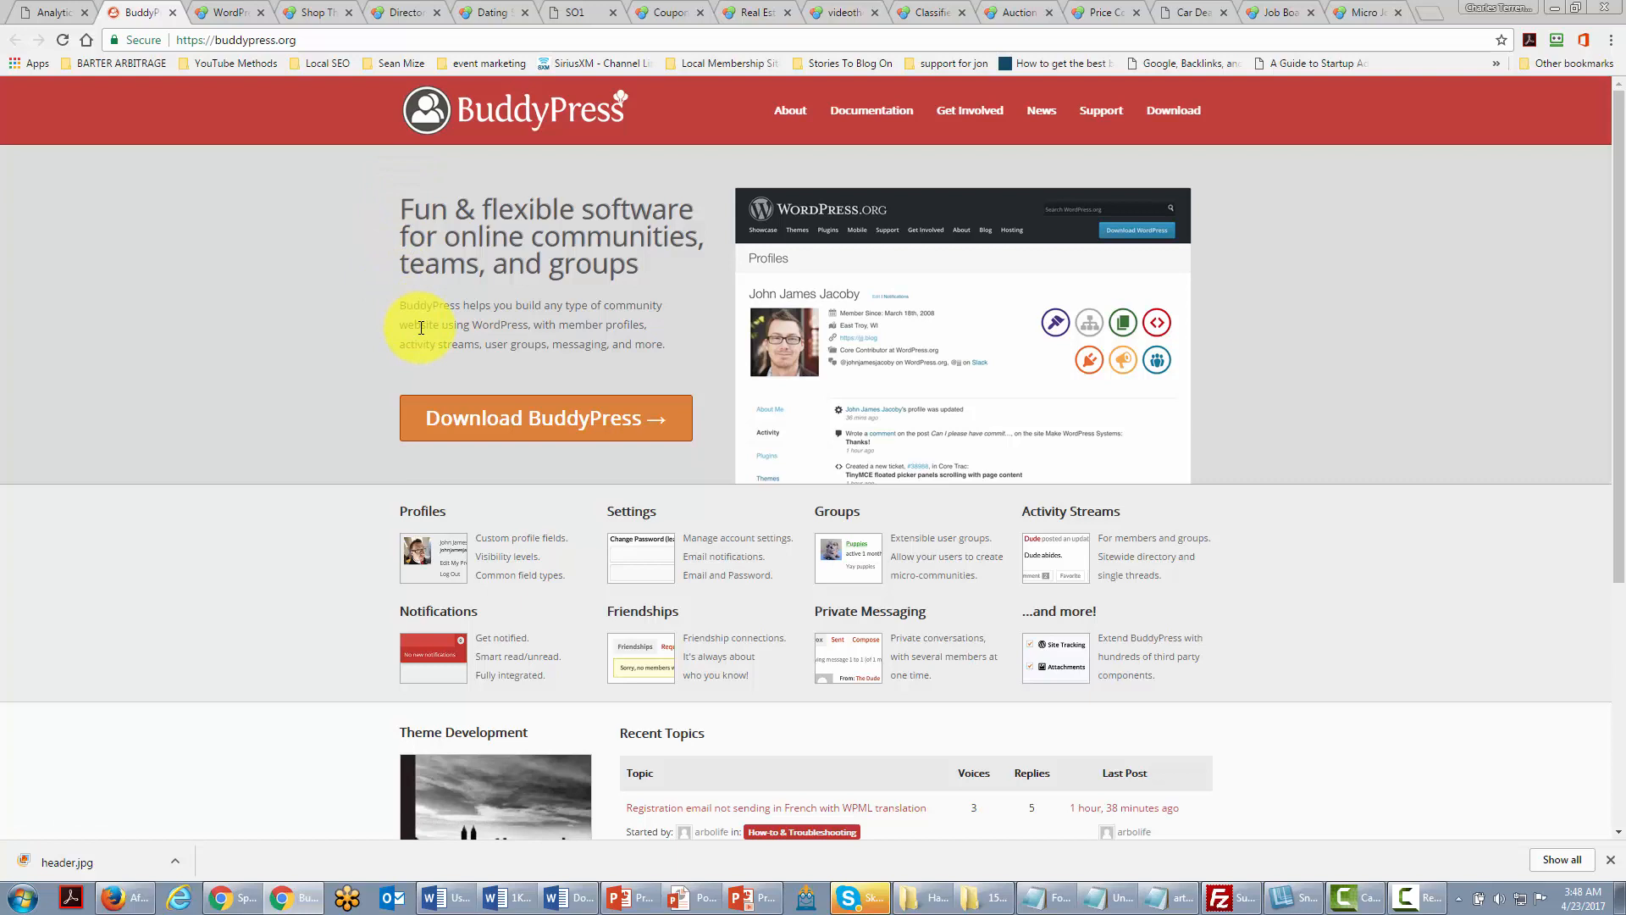
Step: Move on to the premiumpress.com Business Themes tab with Ctrl+Tab
{"action": "key", "text": "ctrl+Tab"}
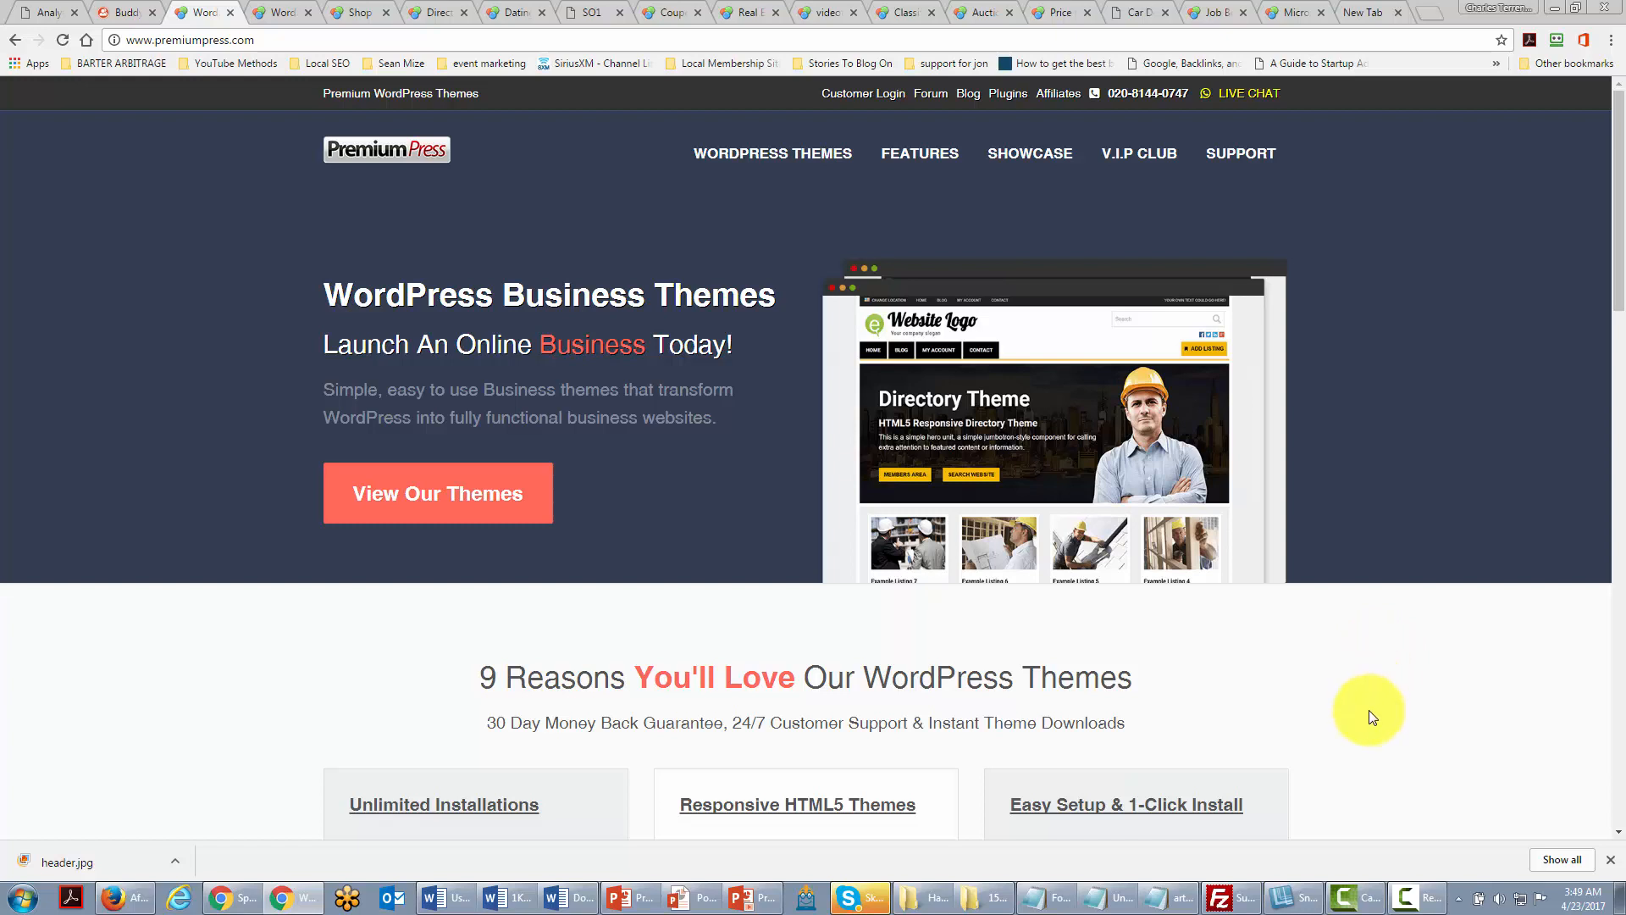
Step: View the Micro Jobs, Shopping Cart, Directory and Dating theme tabs, then the Digital Downloads demo
{"action": "left_click", "coordinate": [279, 8]}
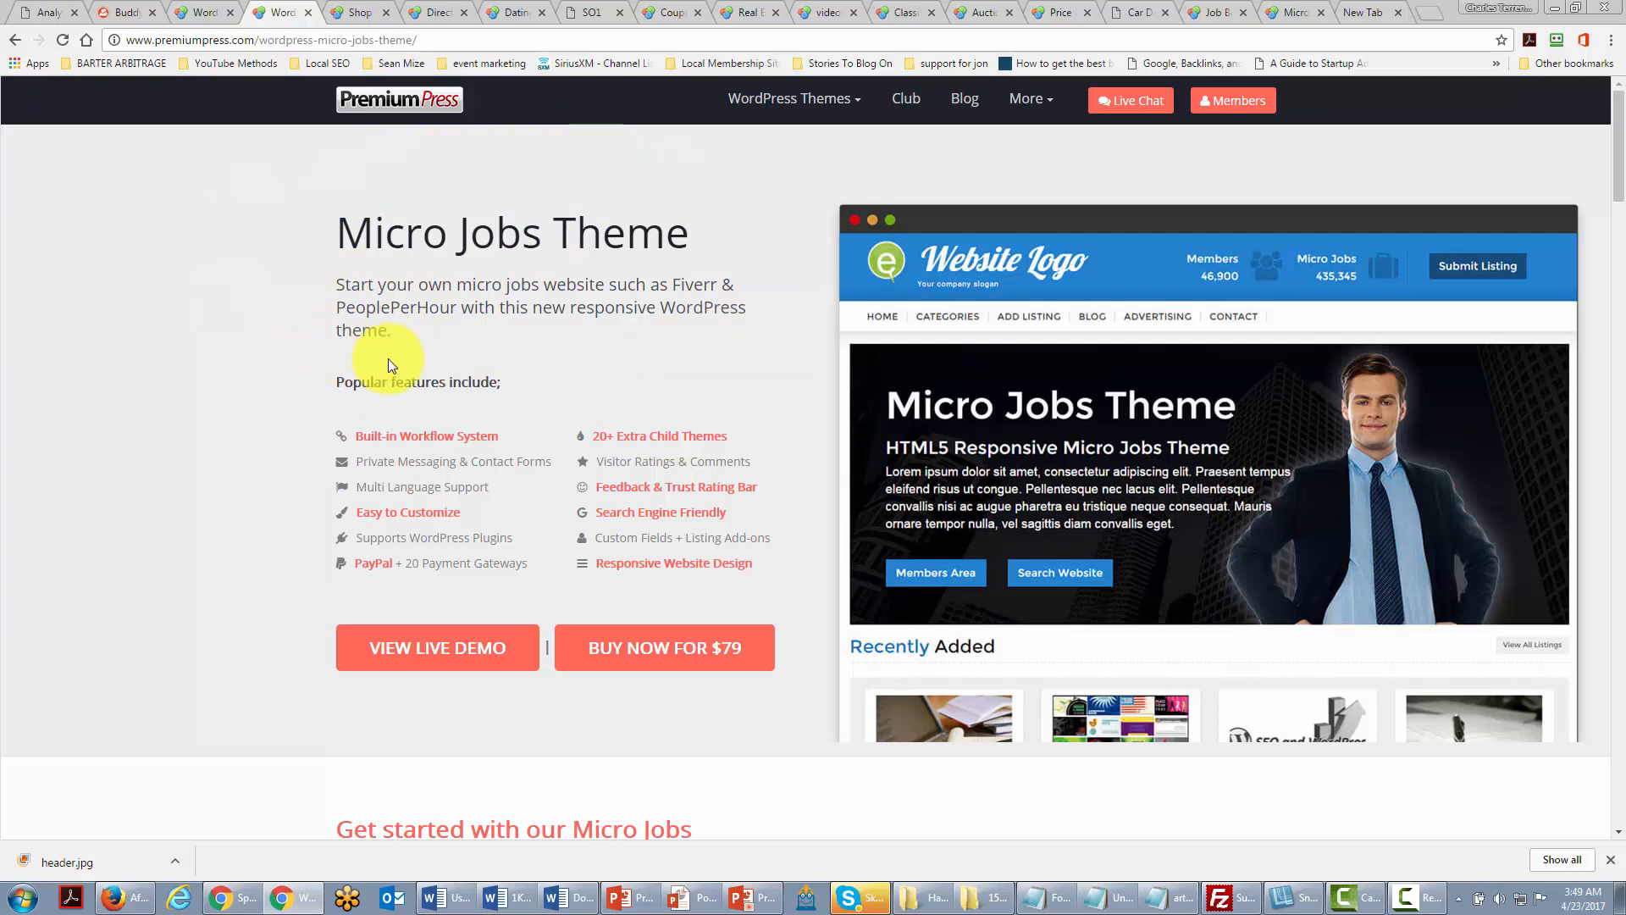
{"action": "left_click", "coordinate": [359, 14]}
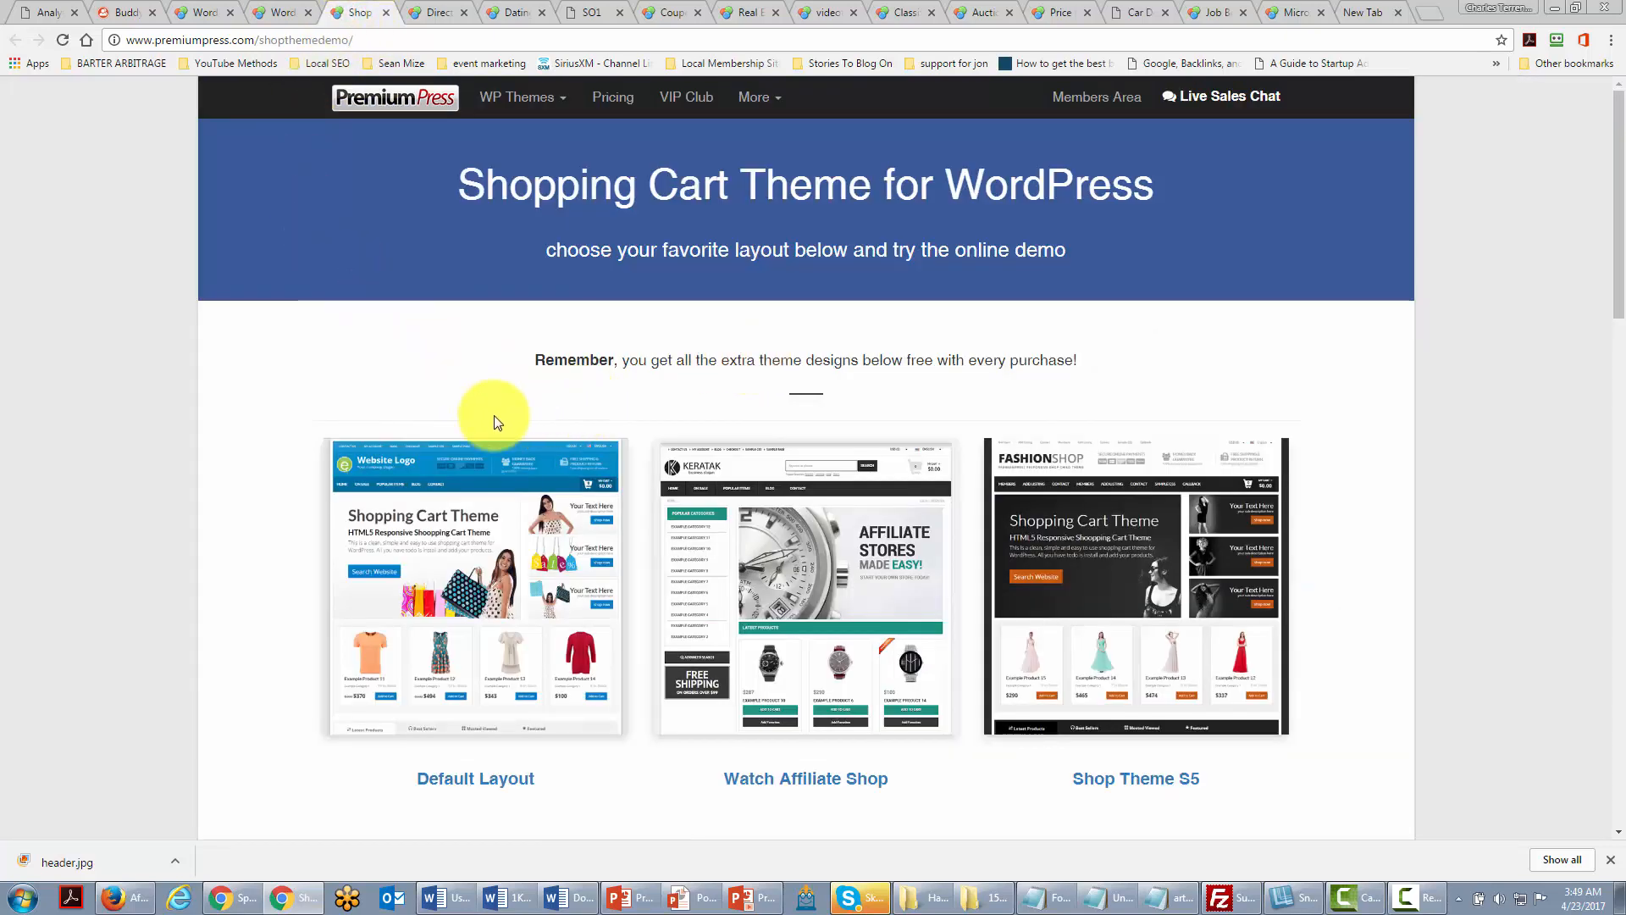
{"action": "left_click", "coordinate": [444, 13]}
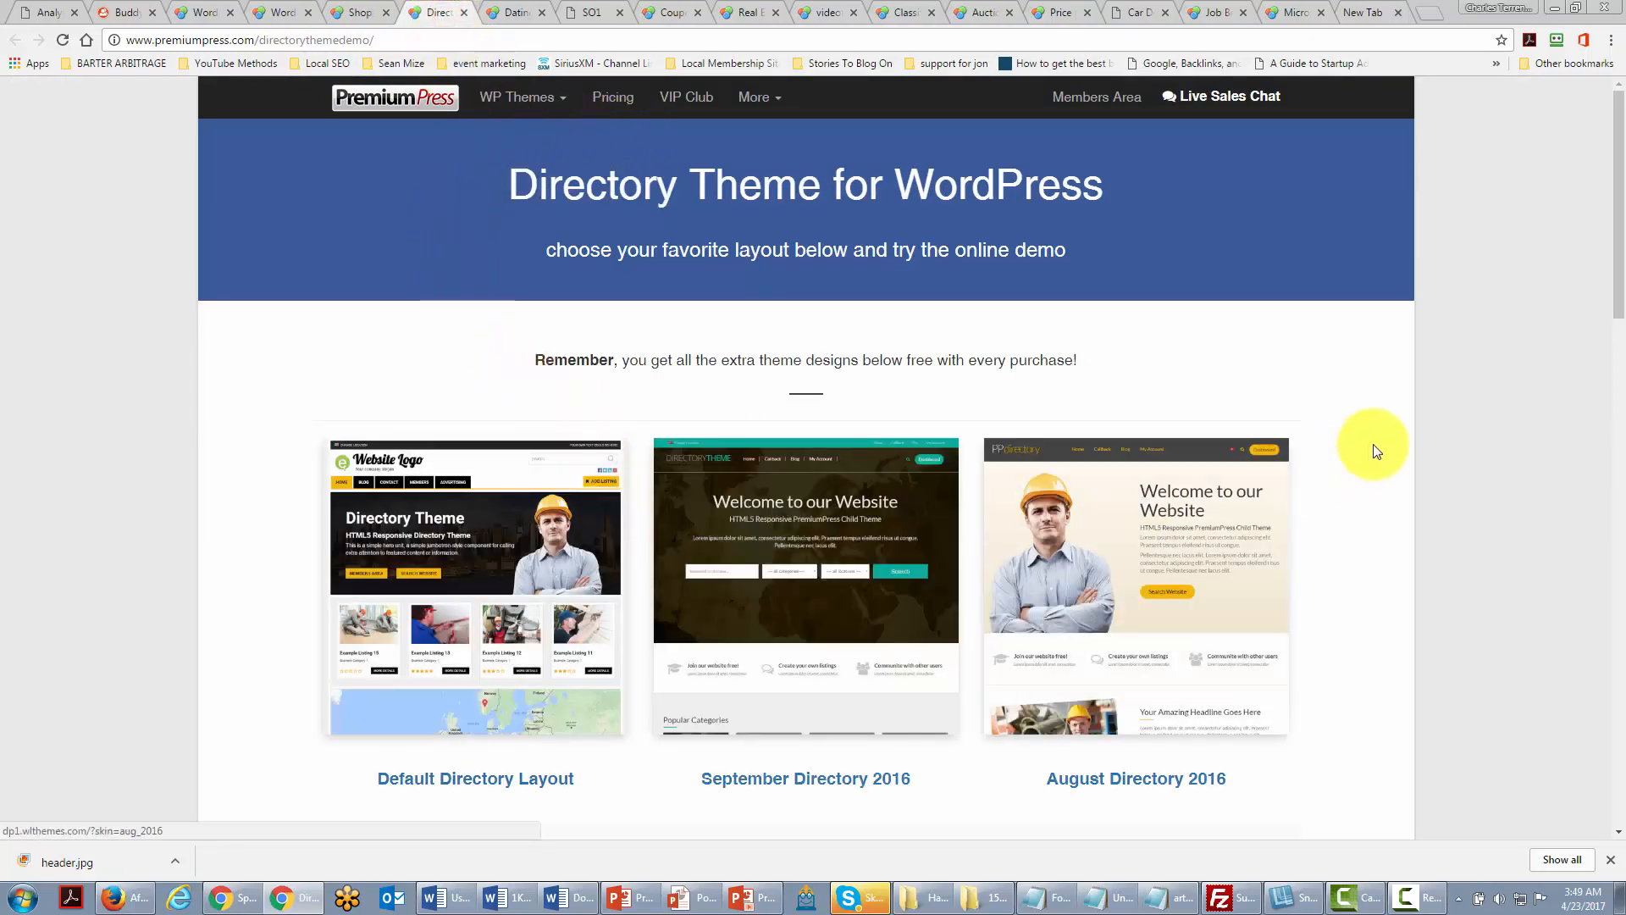
{"action": "scroll", "coordinate": [1374, 448], "scroll_direction": "down", "scroll_amount": 1}
{"action": "scroll", "coordinate": [1374, 447], "scroll_direction": "down", "scroll_amount": 2}
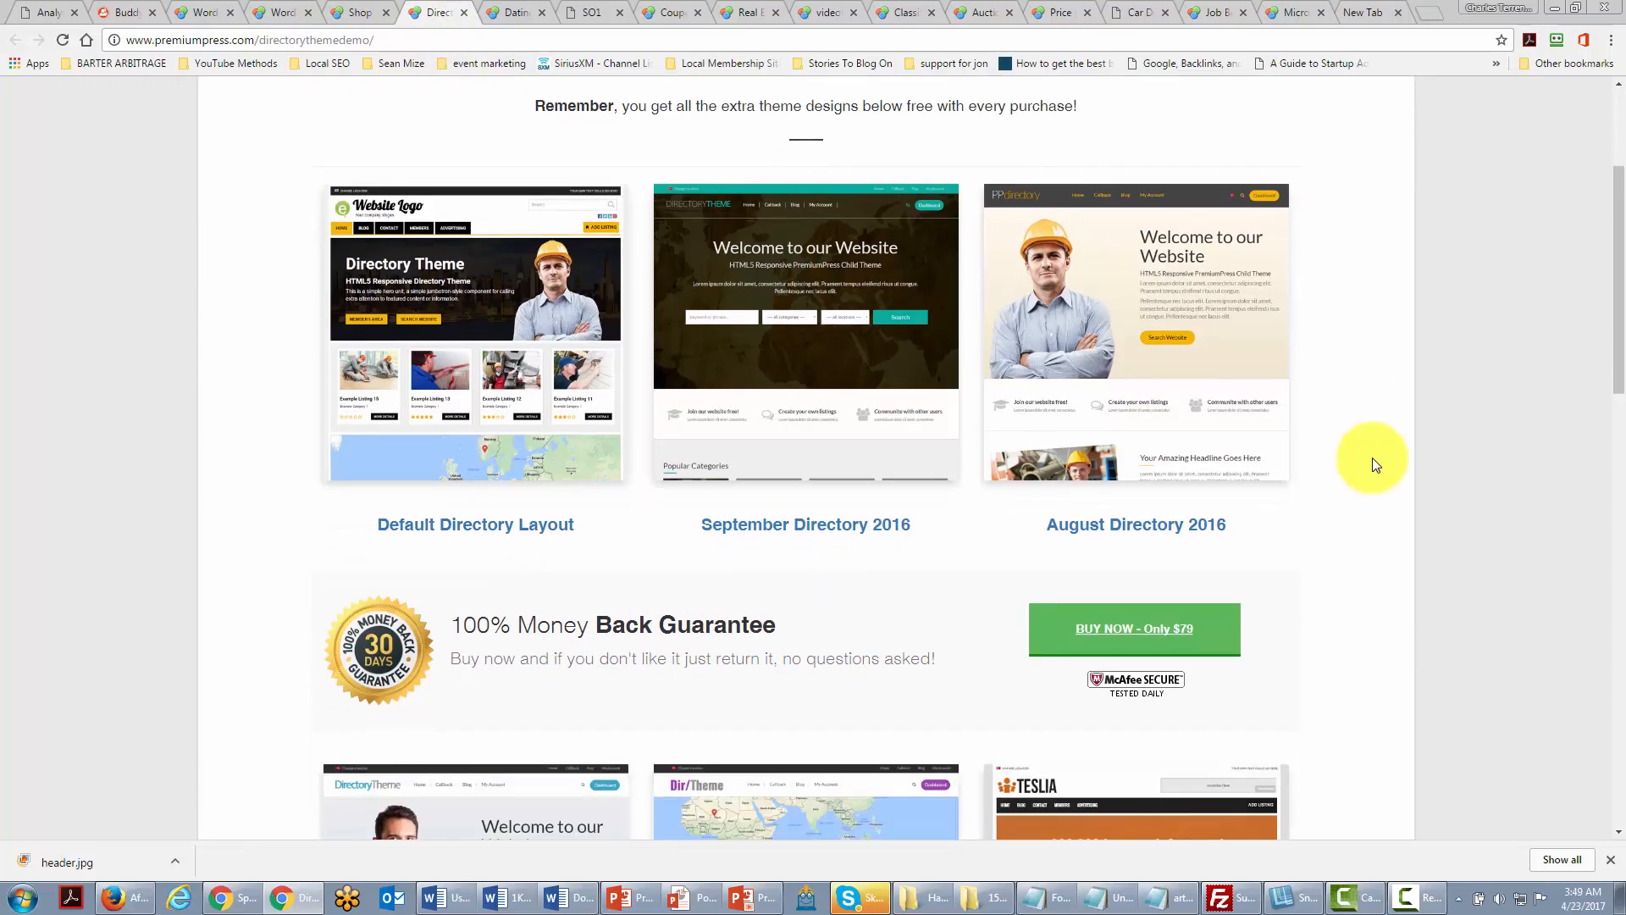
{"action": "scroll", "coordinate": [798, 343], "scroll_direction": "up", "scroll_amount": 4}
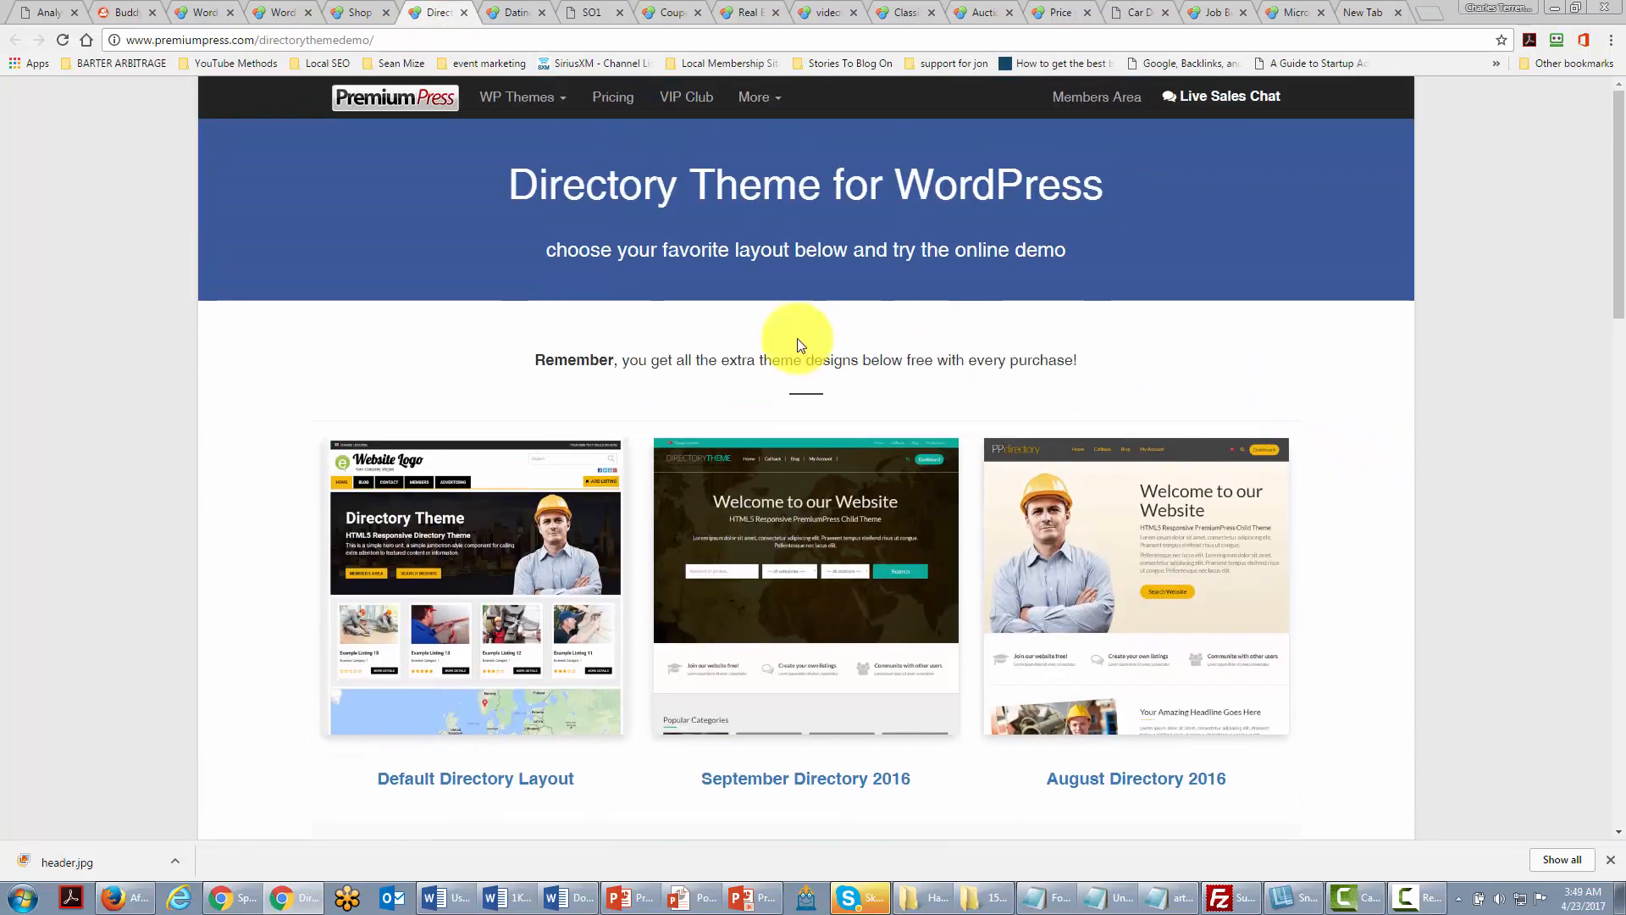
{"action": "left_click", "coordinate": [511, 13]}
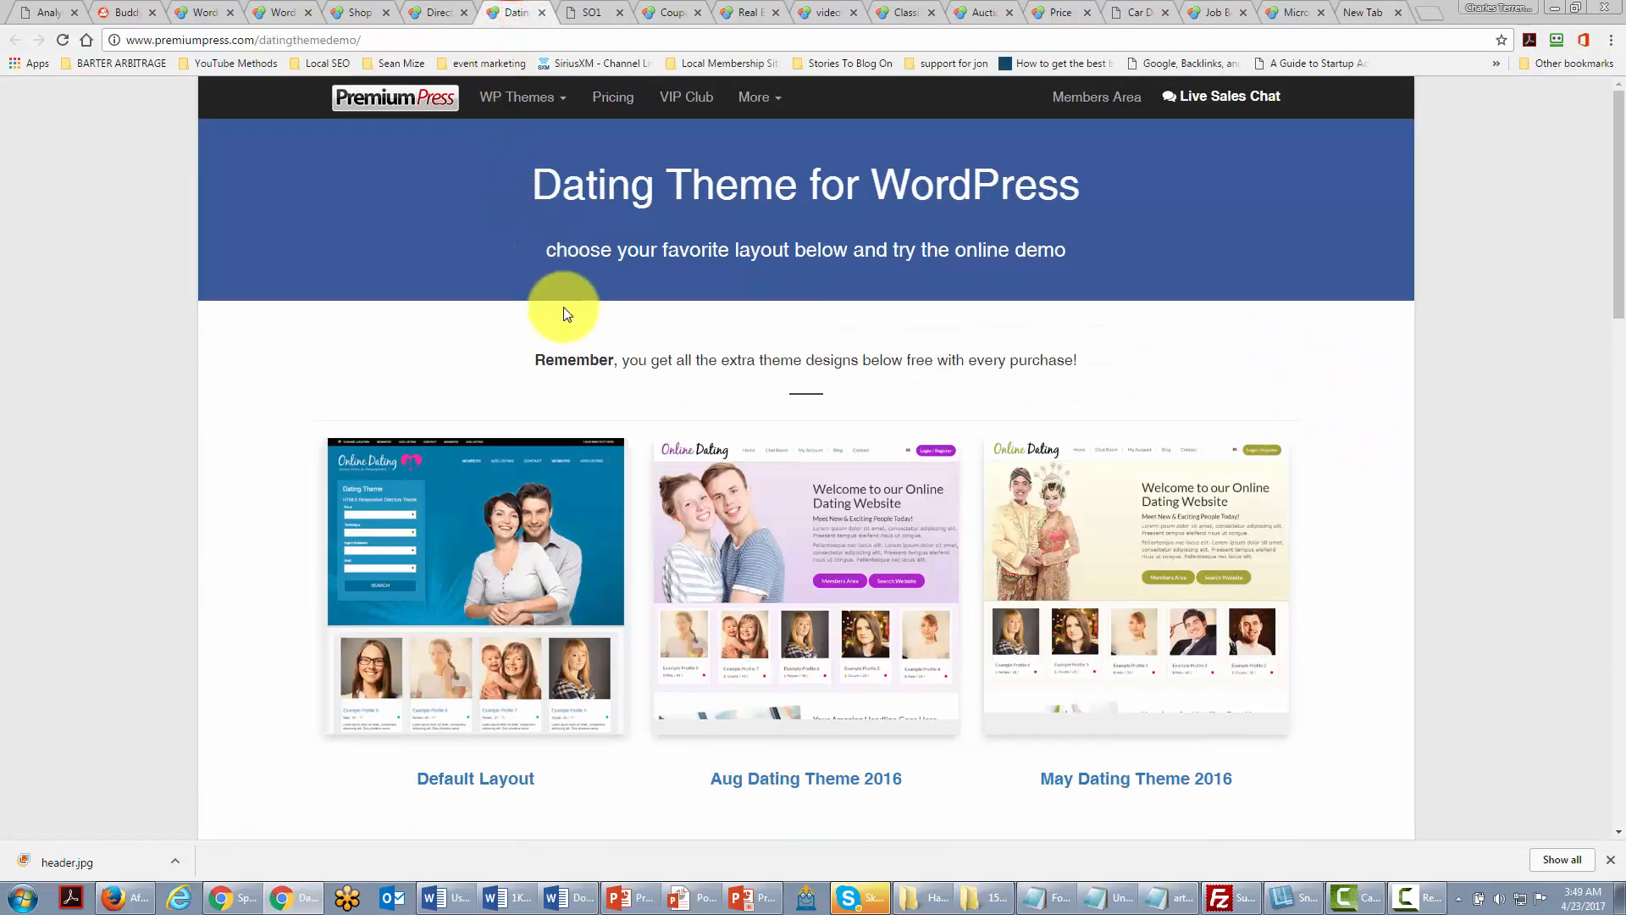
{"action": "left_click", "coordinate": [588, 12]}
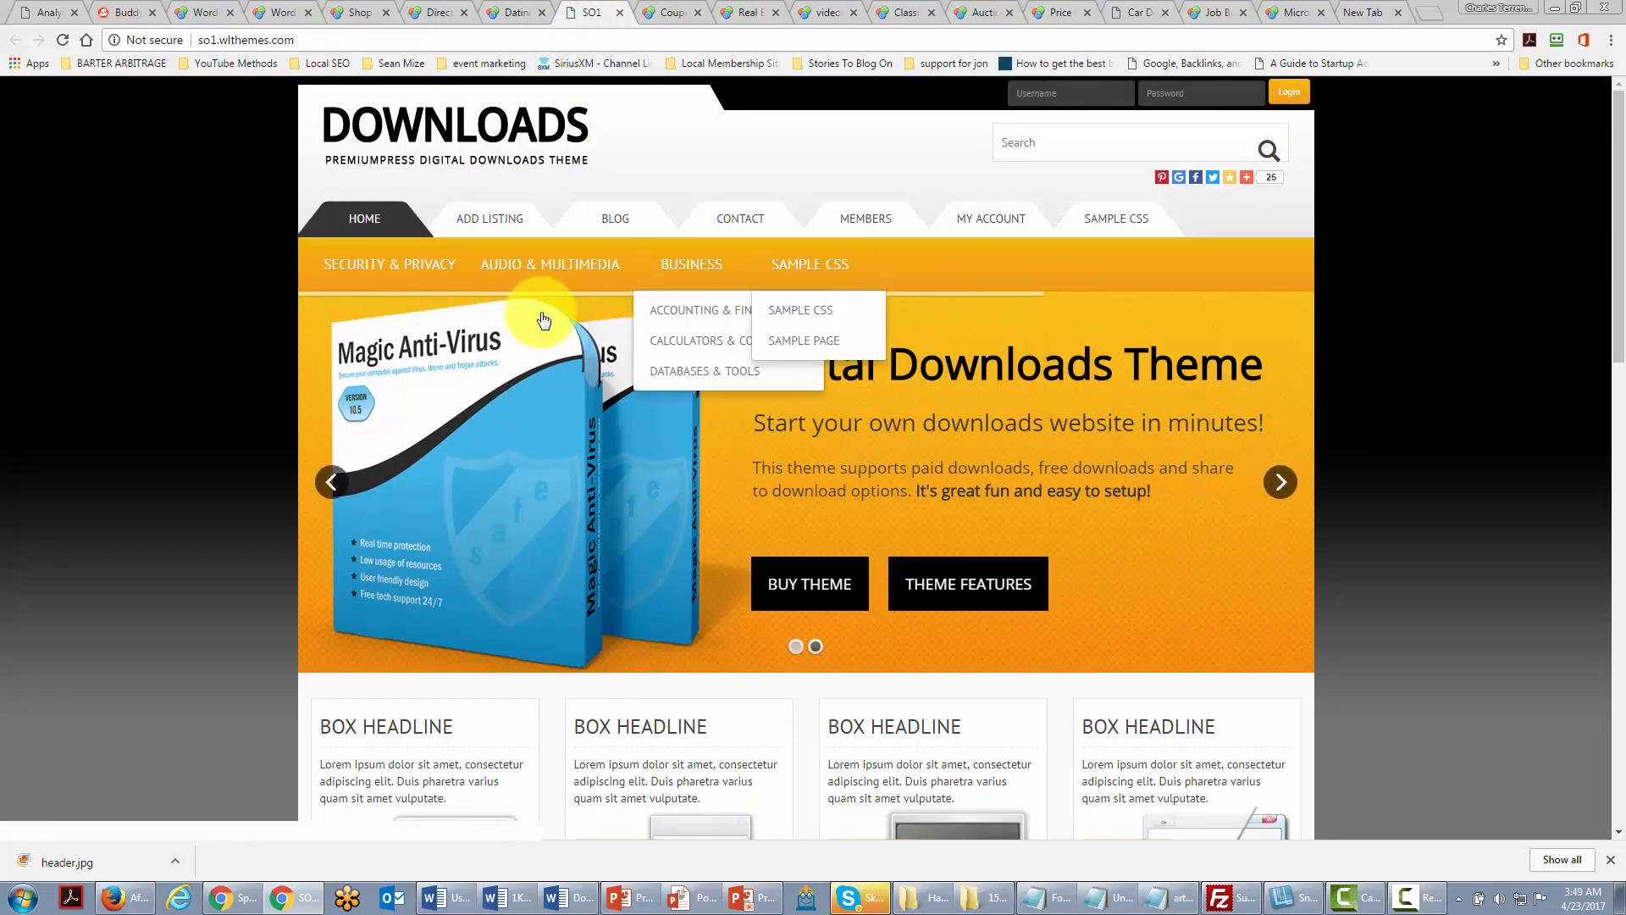
Step: View the Coupon, Real Estate, Video, Classifieds, Auction and Comparison theme tabs, then the car Dealer demo
{"action": "left_click", "coordinate": [657, 15]}
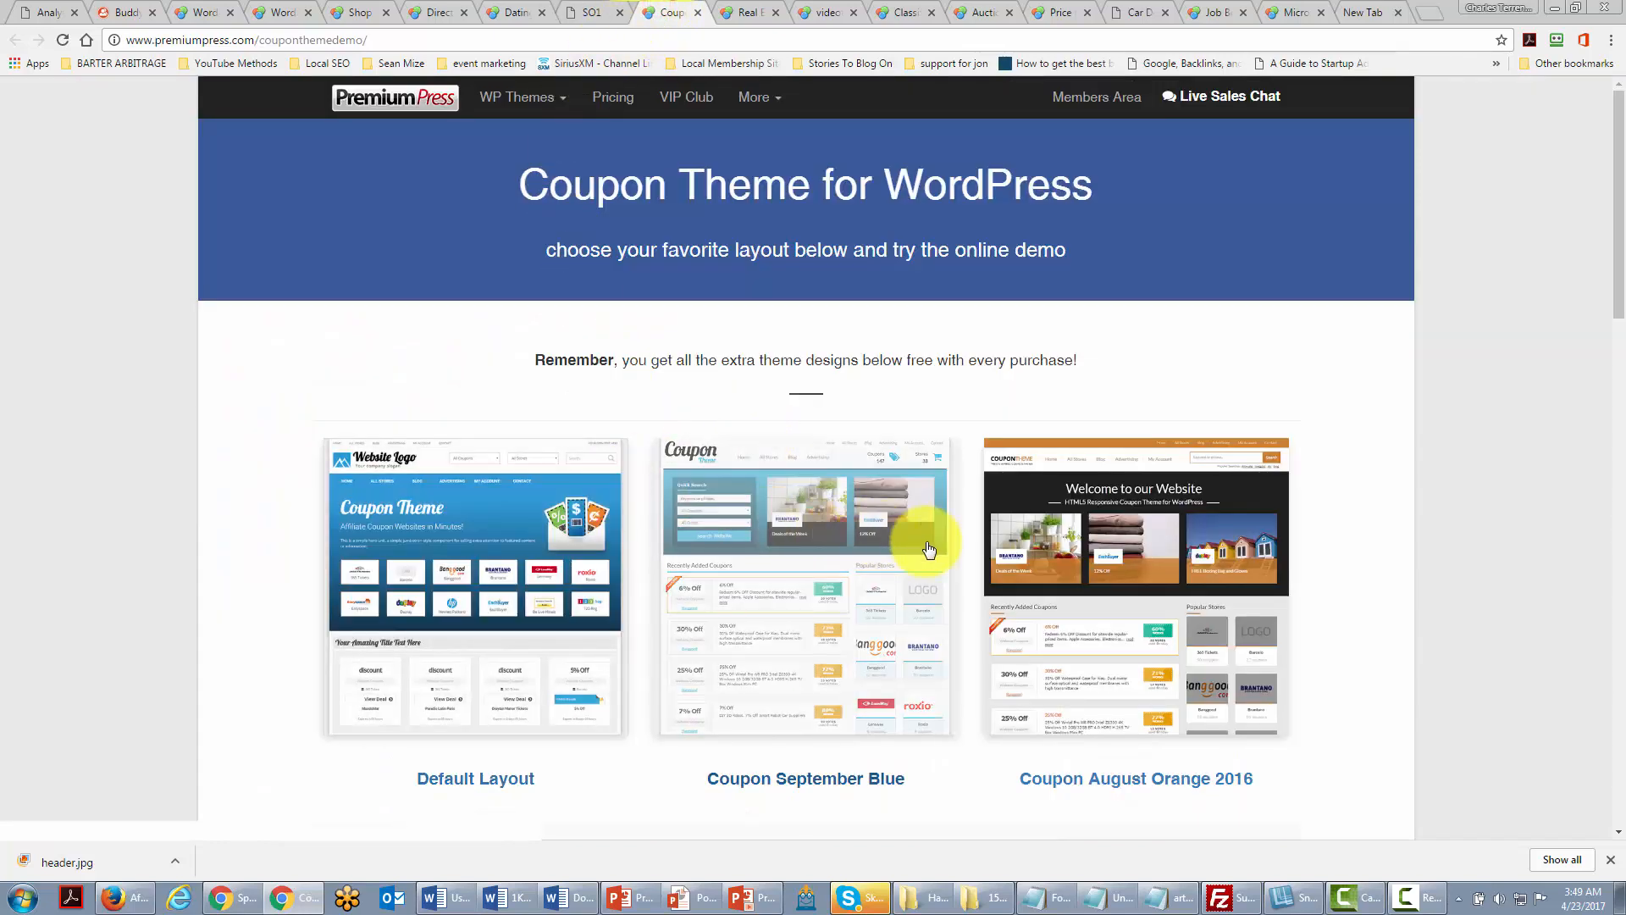
{"action": "left_click", "coordinate": [746, 17]}
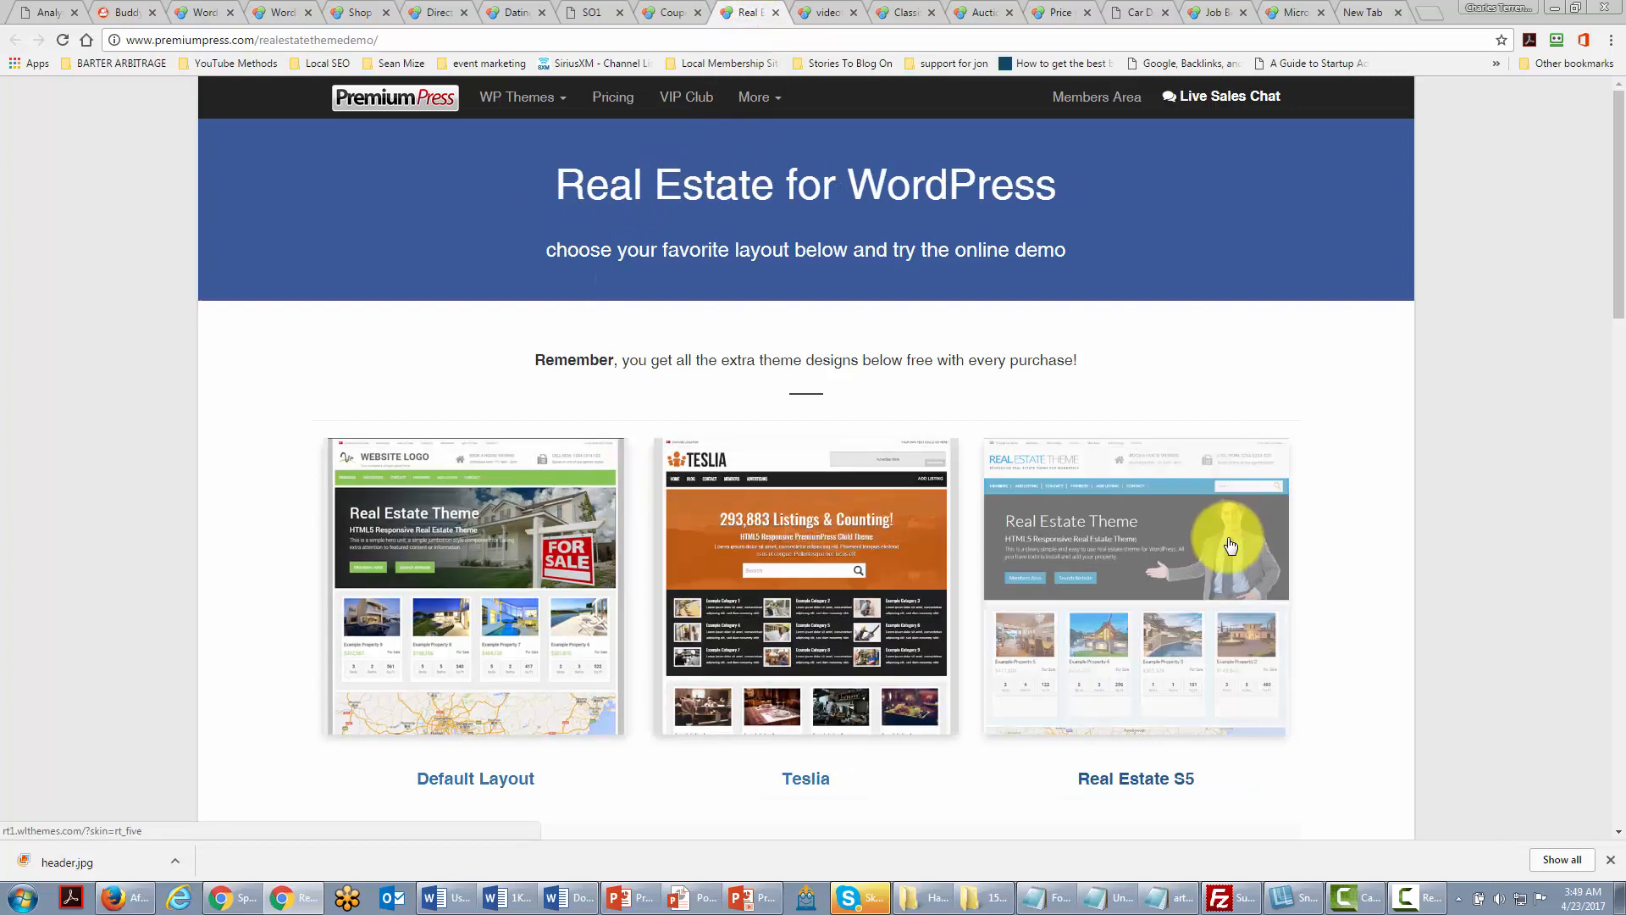
{"action": "left_click", "coordinate": [827, 15]}
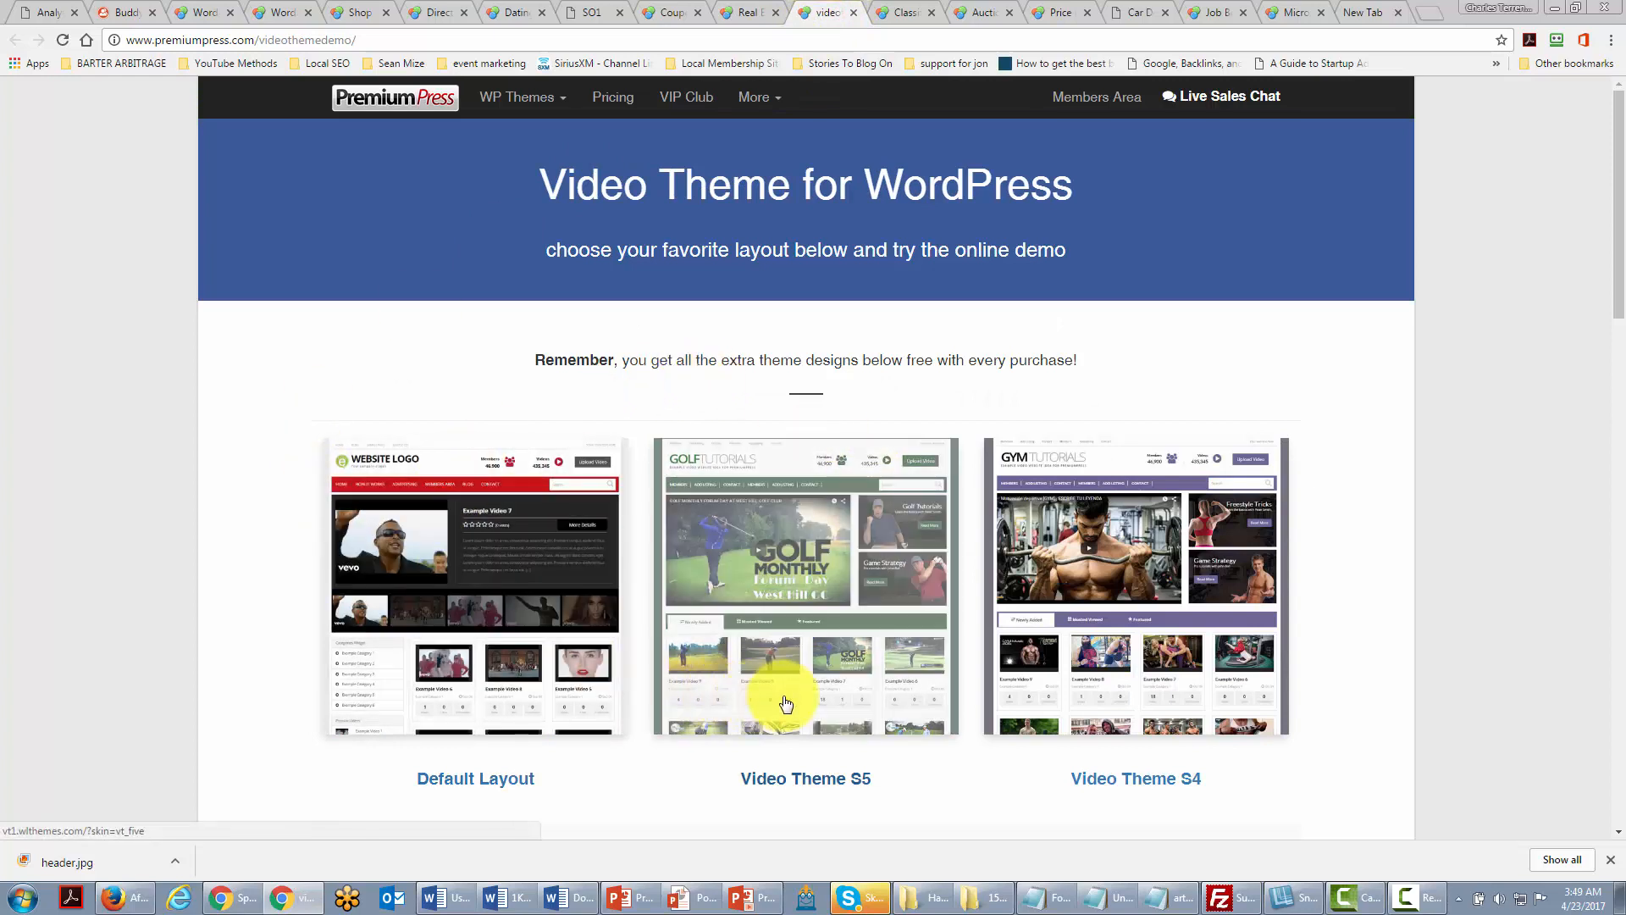
{"action": "left_click", "coordinate": [889, 10]}
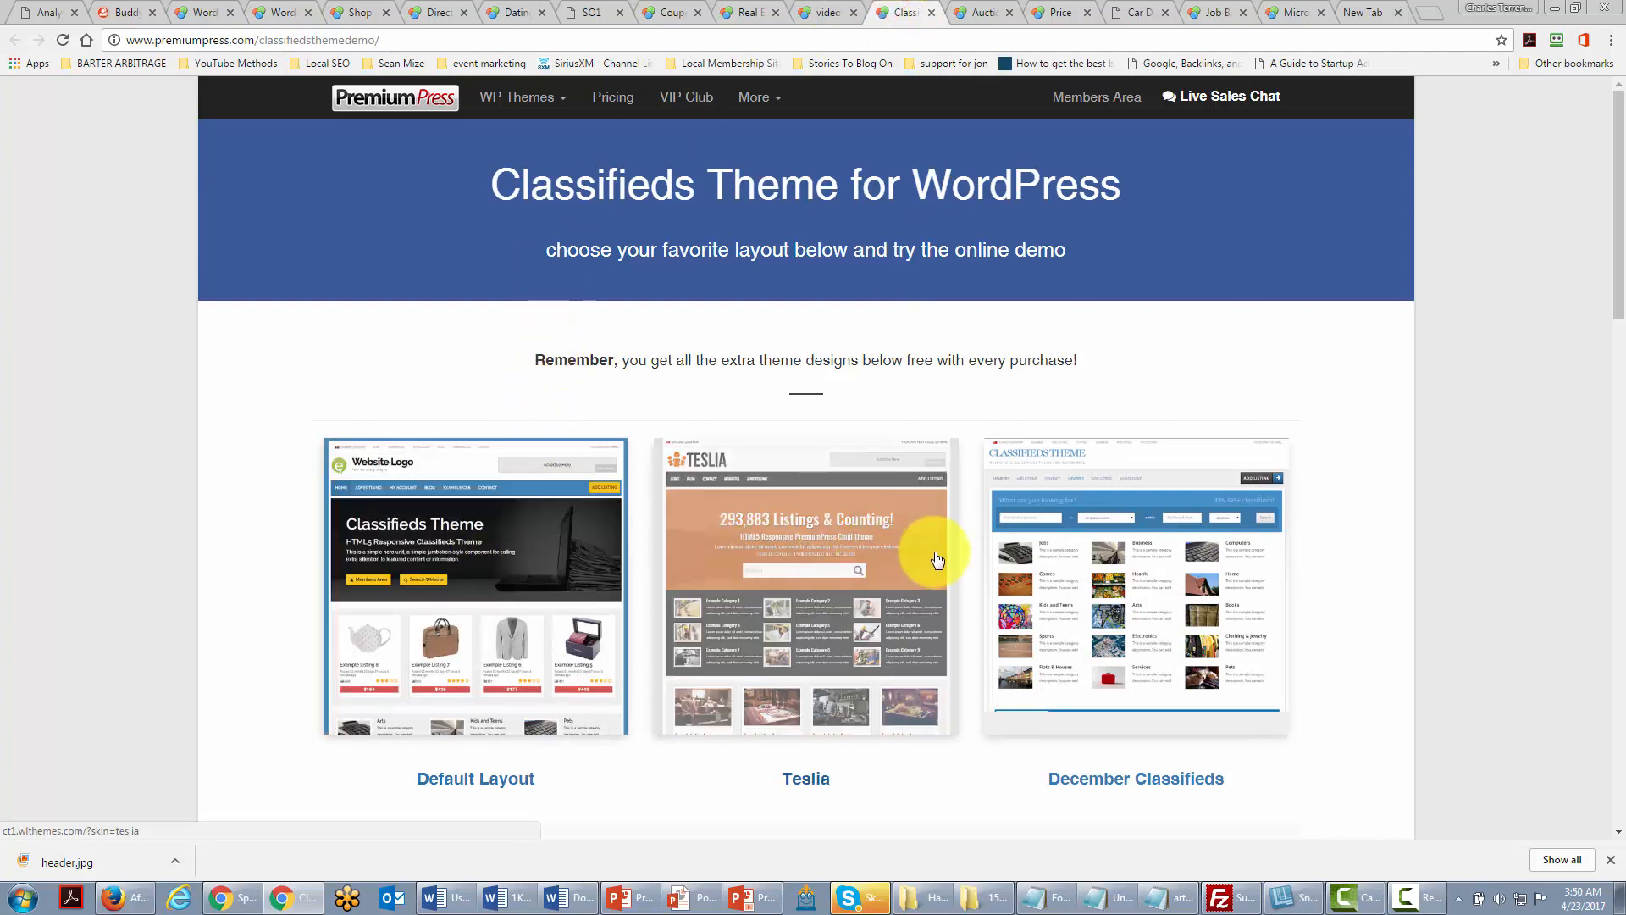
{"action": "left_click", "coordinate": [980, 9]}
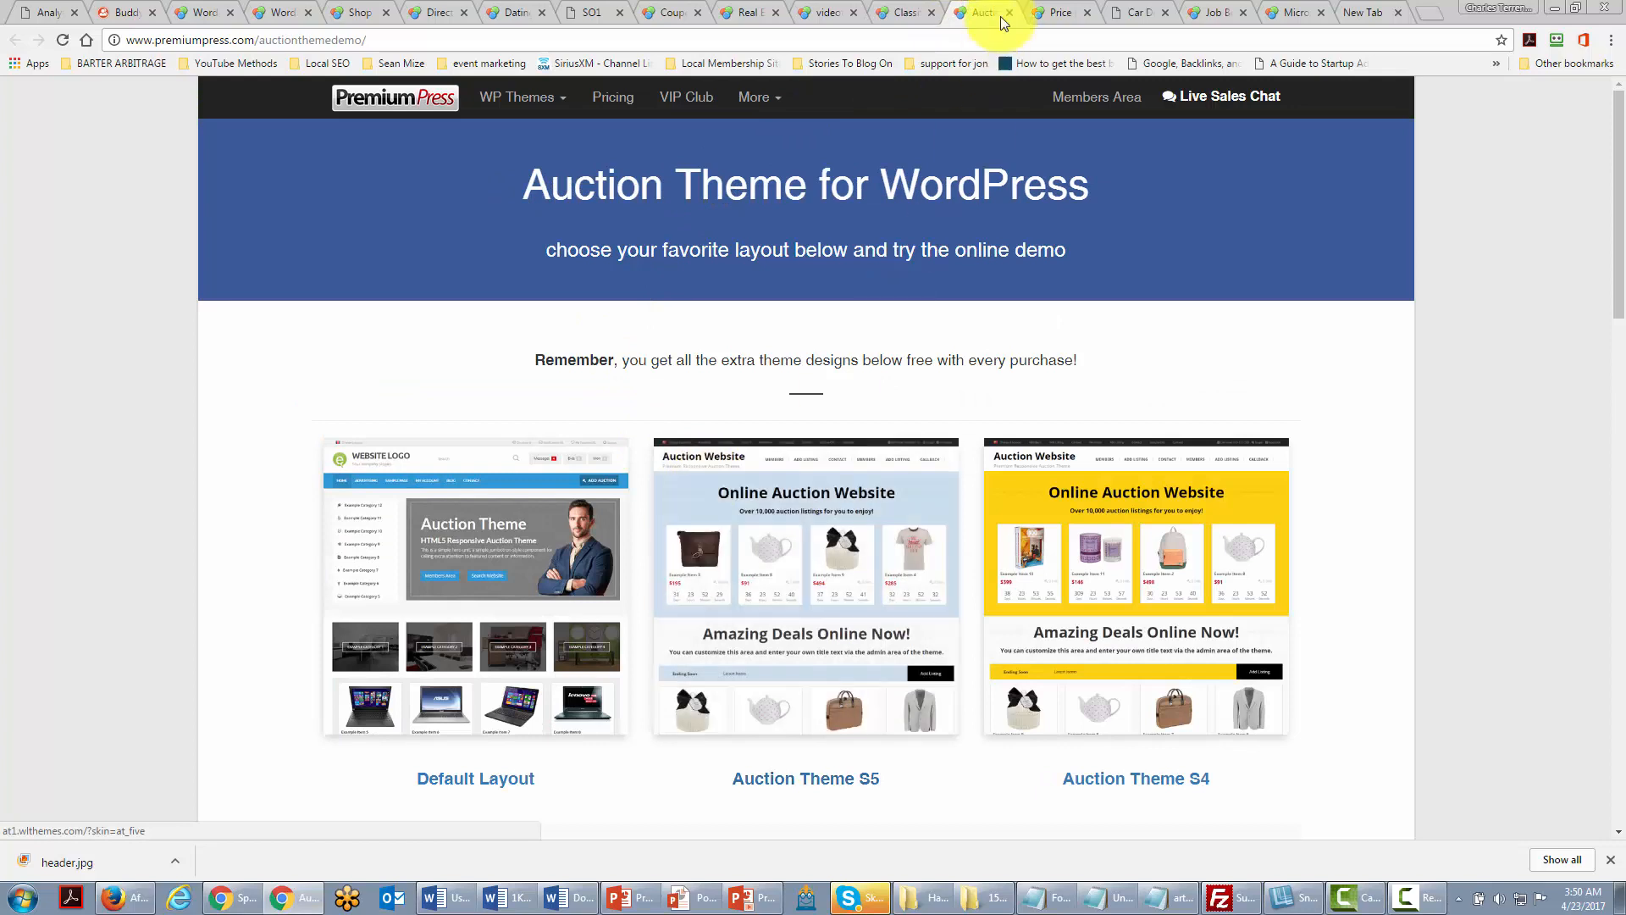
{"action": "left_click", "coordinate": [1037, 12]}
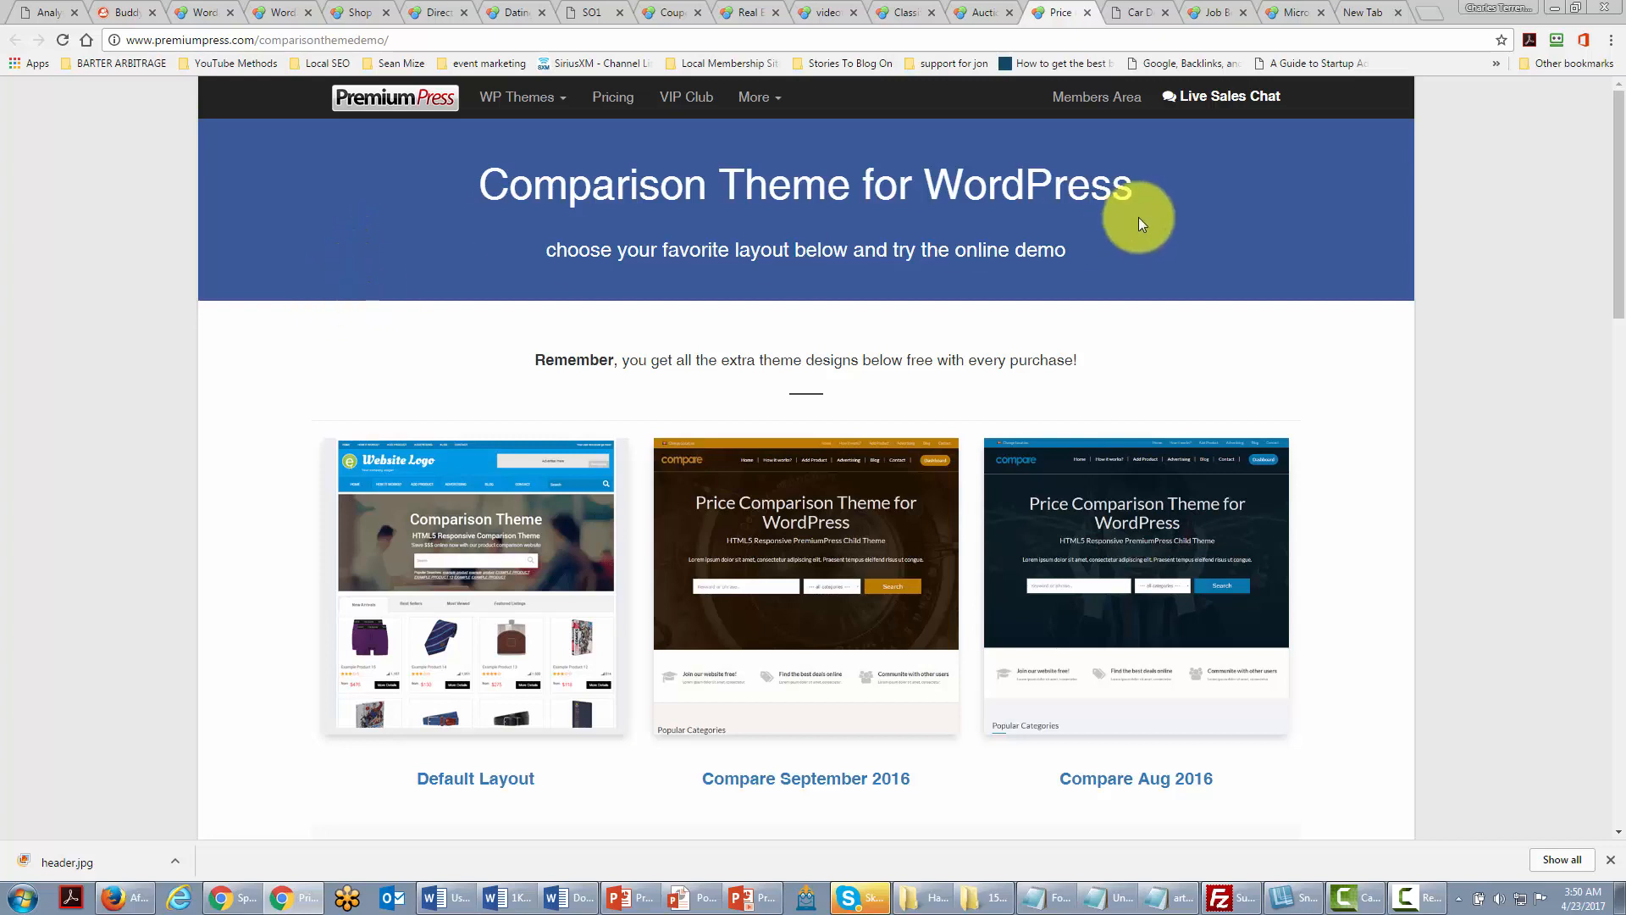
{"action": "left_click", "coordinate": [1135, 14]}
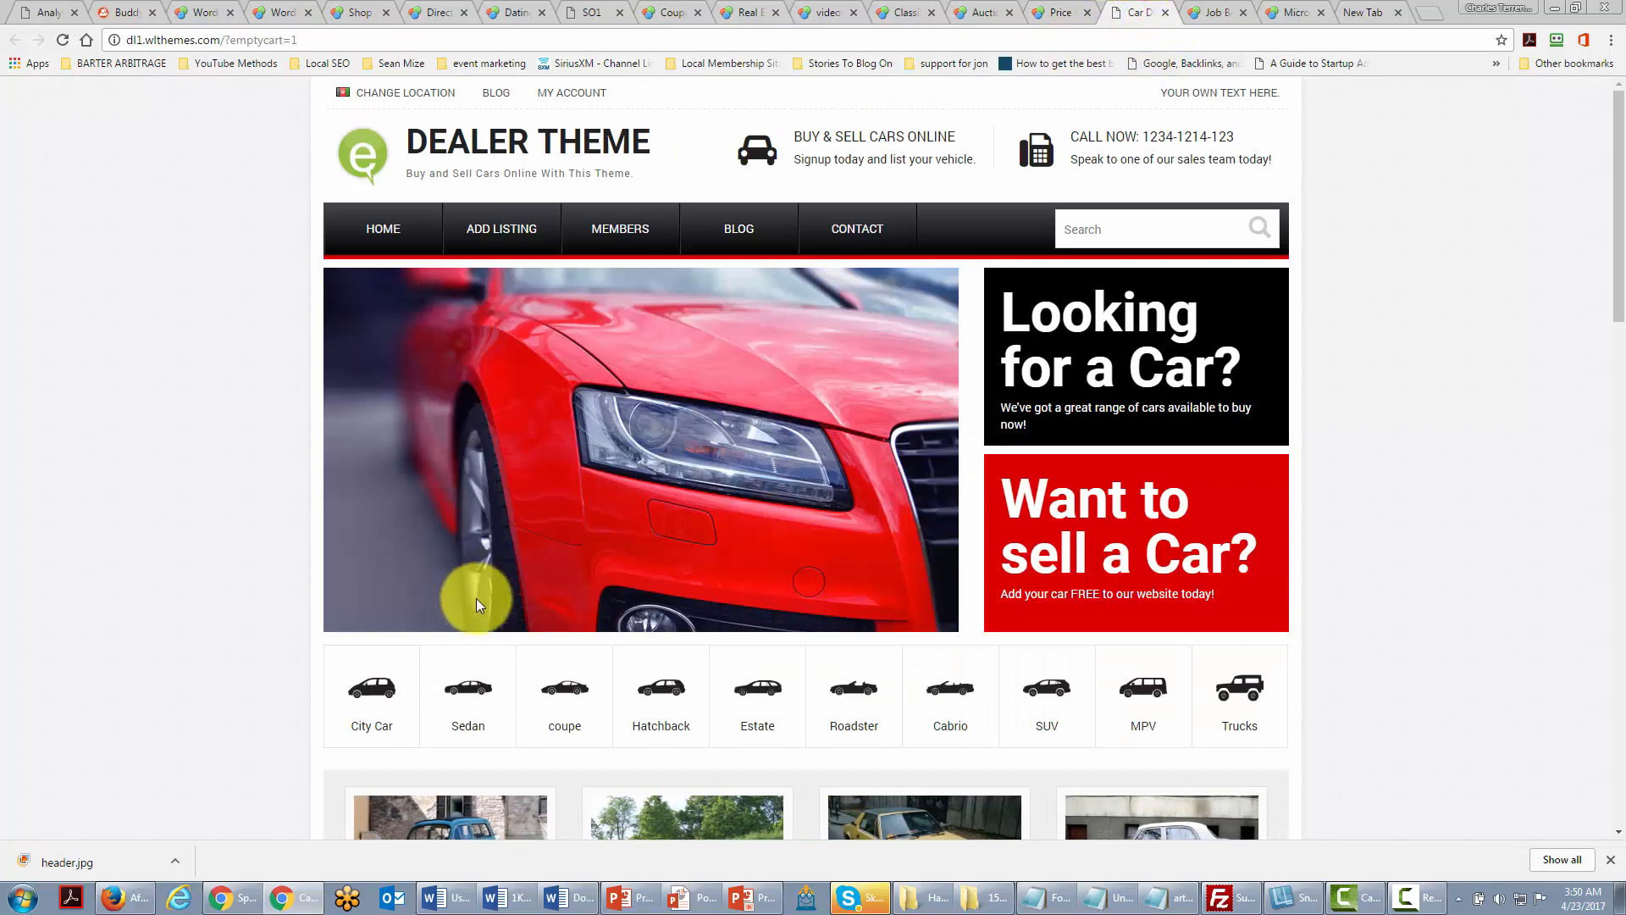
Step: View the PremiumPress Job Board theme demo
{"action": "left_click", "coordinate": [1213, 14]}
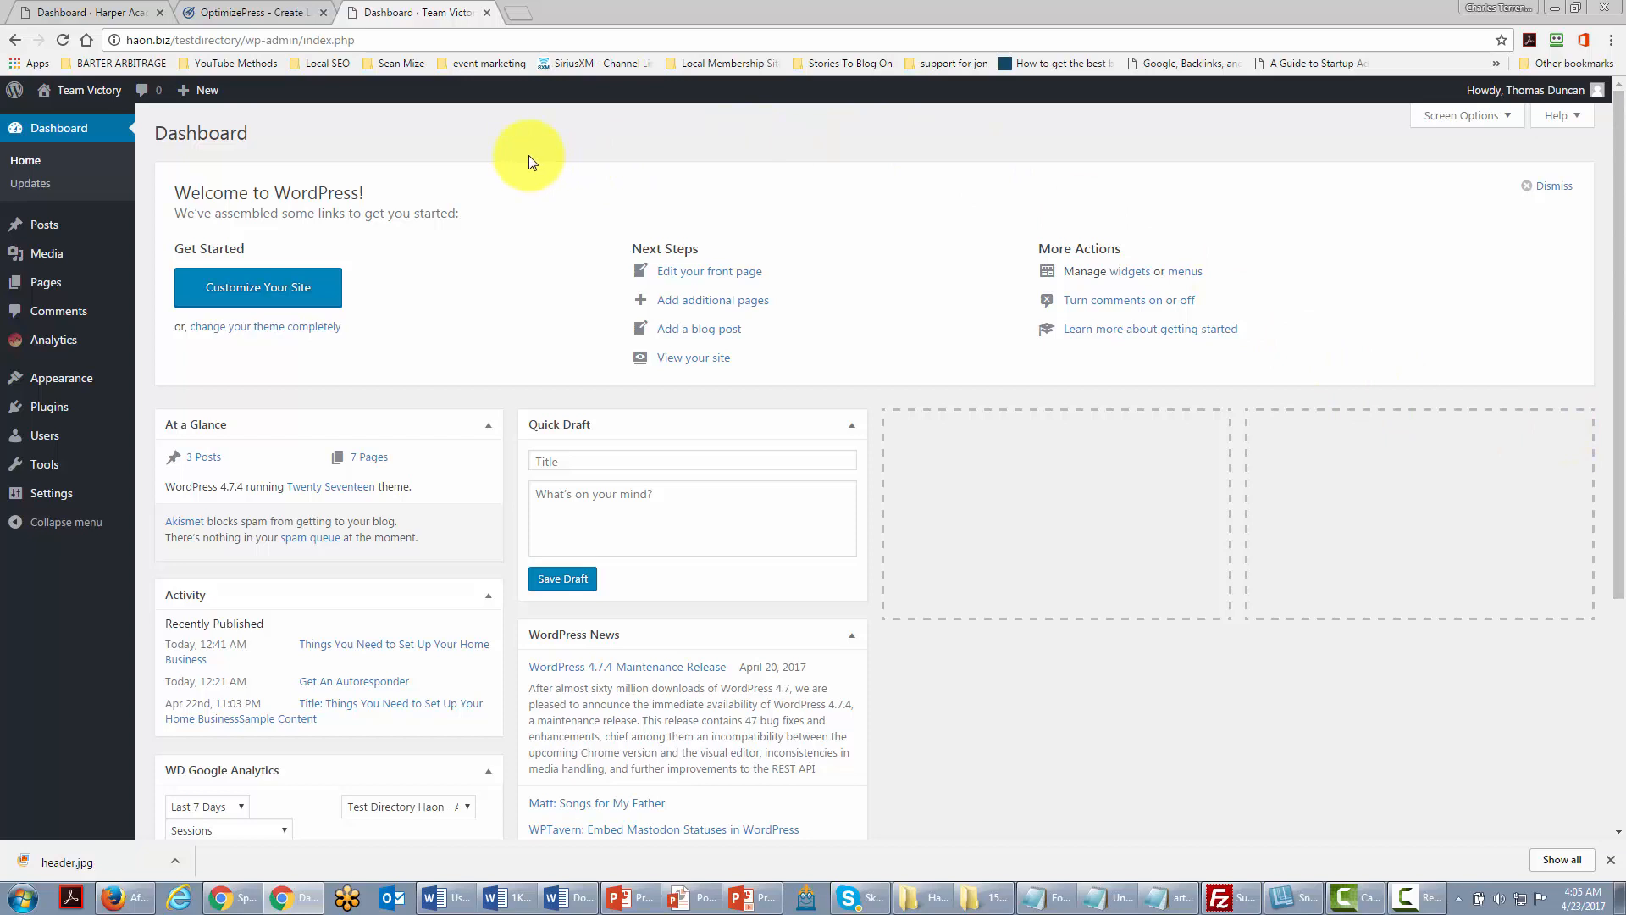
Step: Switch past the OptimizePress website tab to the Harper Academy site's WordPress dashboard
{"action": "mouse_move", "coordinate": [59, 415]}
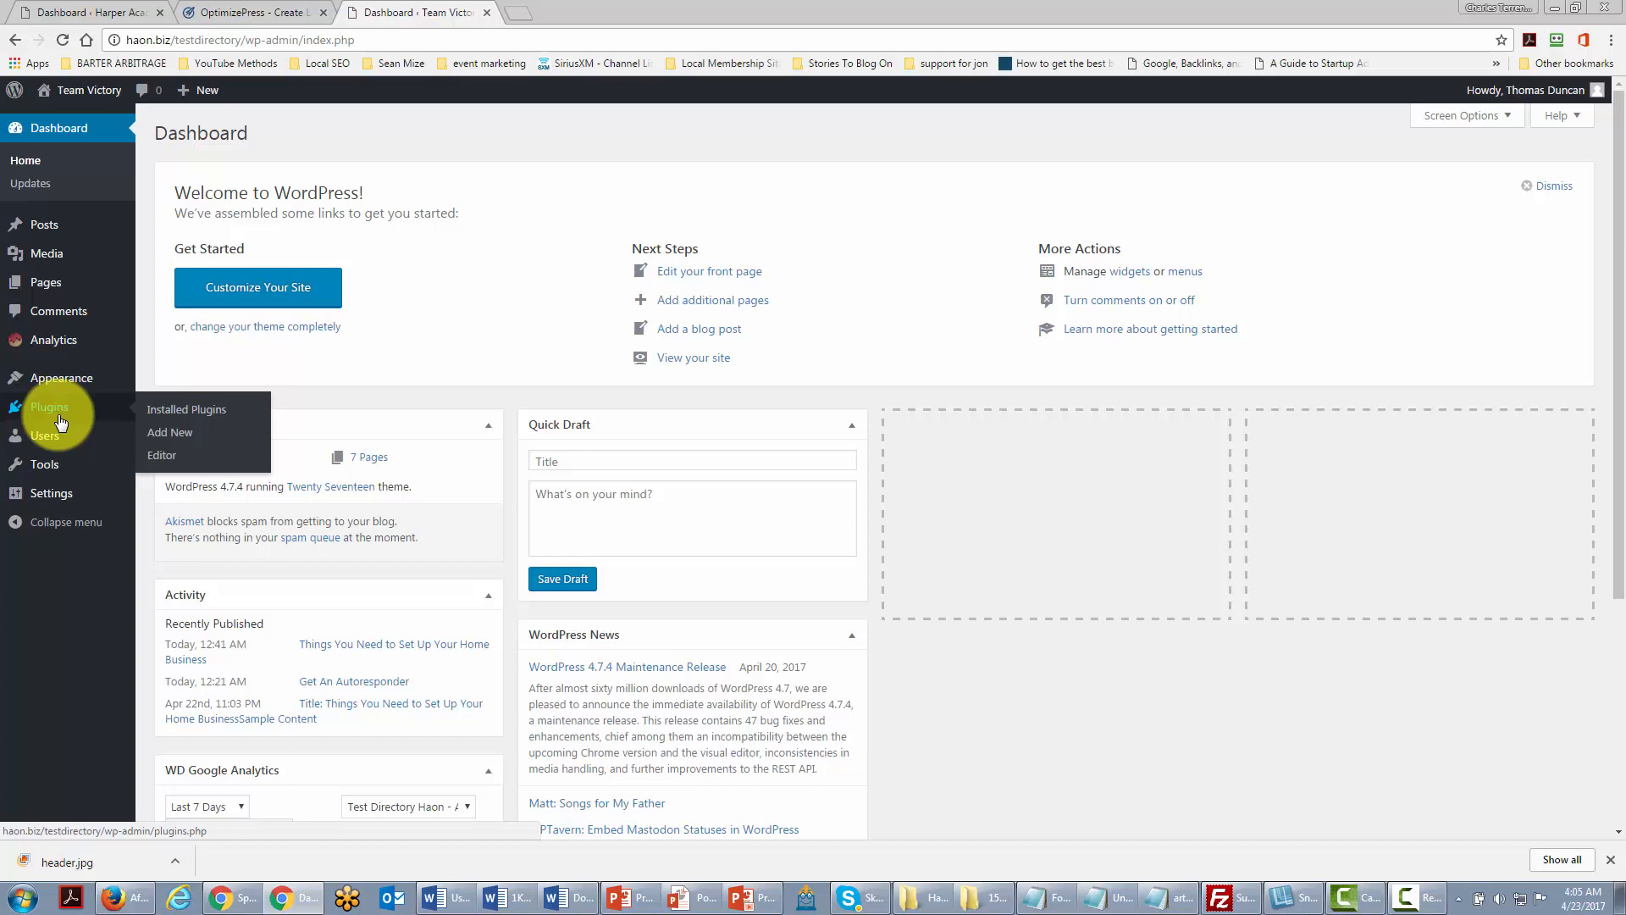
{"action": "key", "text": "ctrl+shift+Tab"}
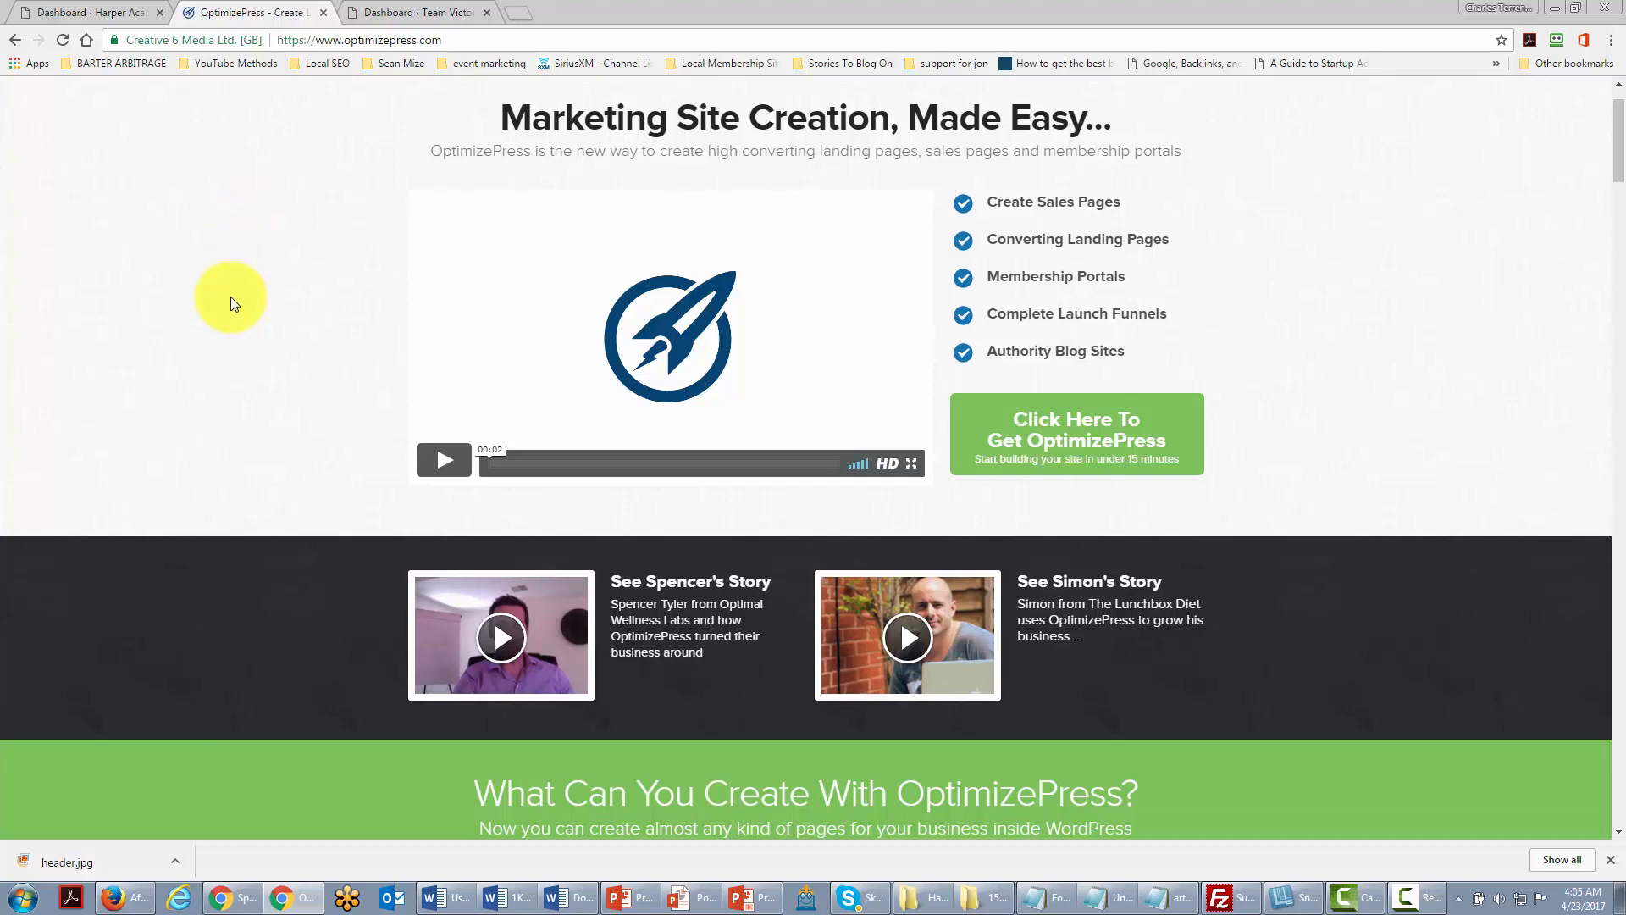
{"action": "key", "text": "ctrl+shift+Tab"}
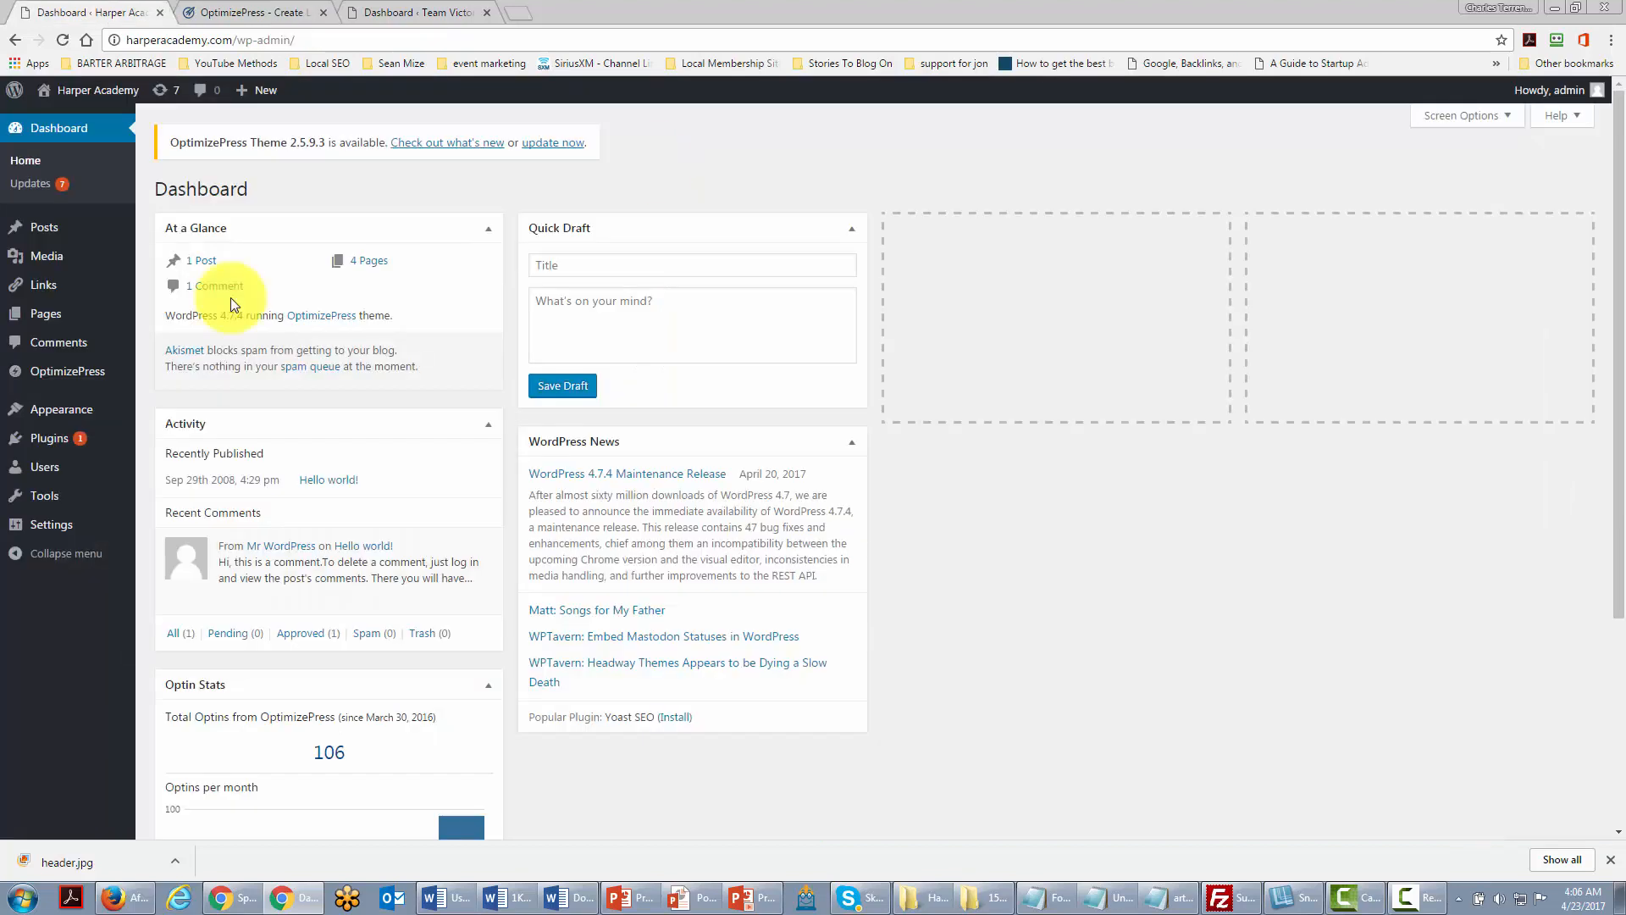
Step: Open OptimizePress's Create New Page template gallery
{"action": "mouse_move", "coordinate": [73, 387]}
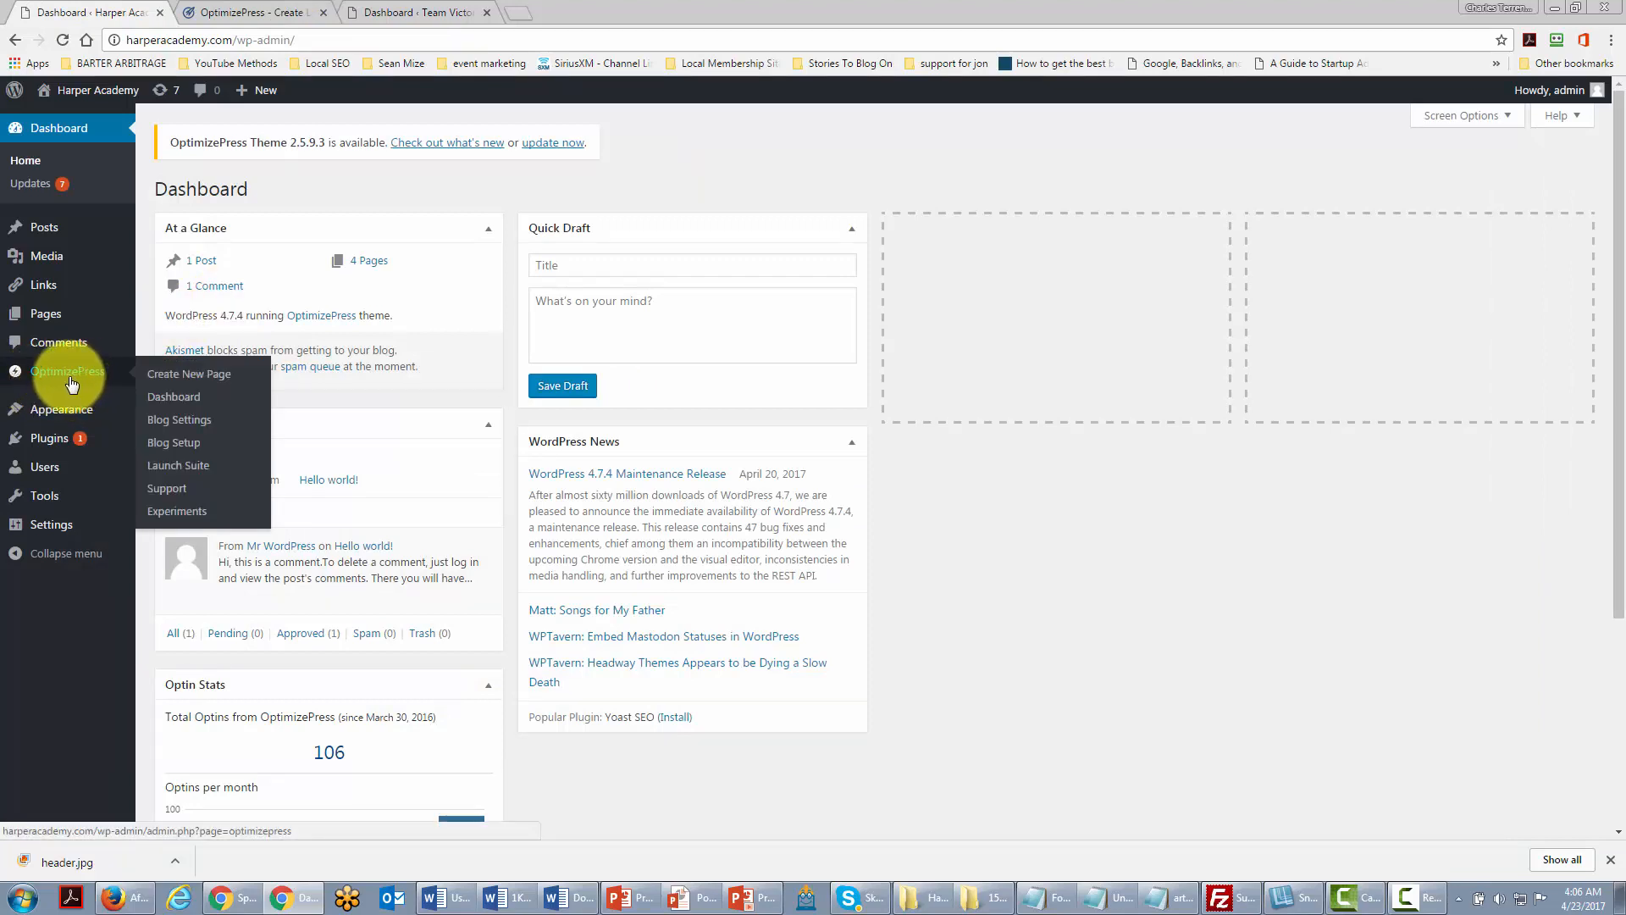
{"action": "left_click", "coordinate": [188, 377]}
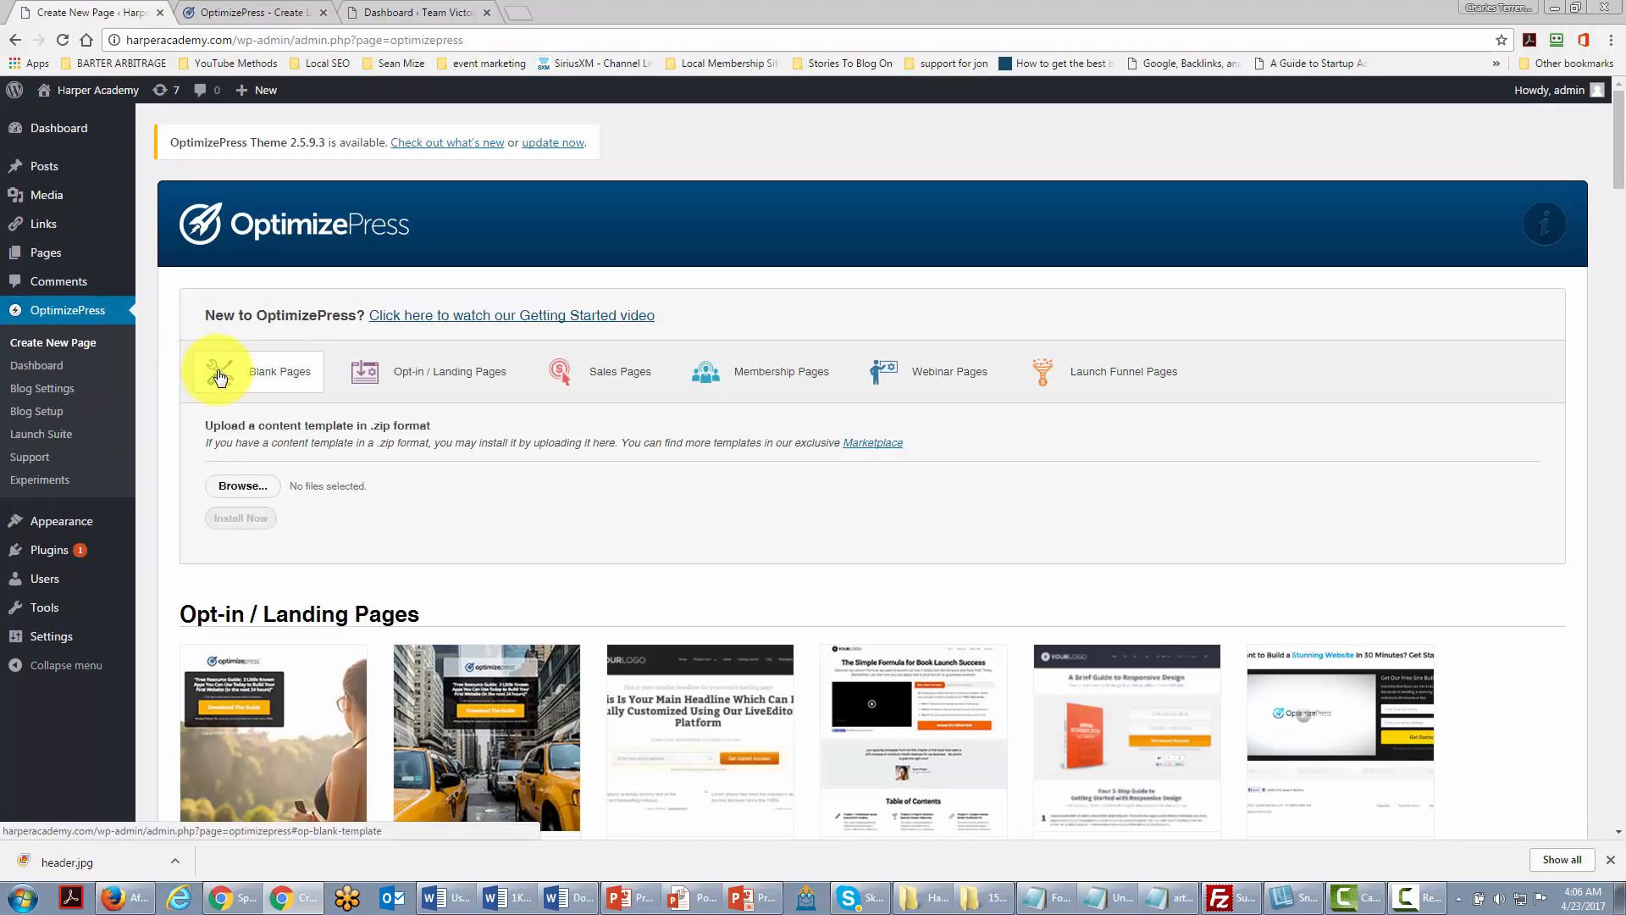
{"action": "left_click", "coordinate": [751, 300]}
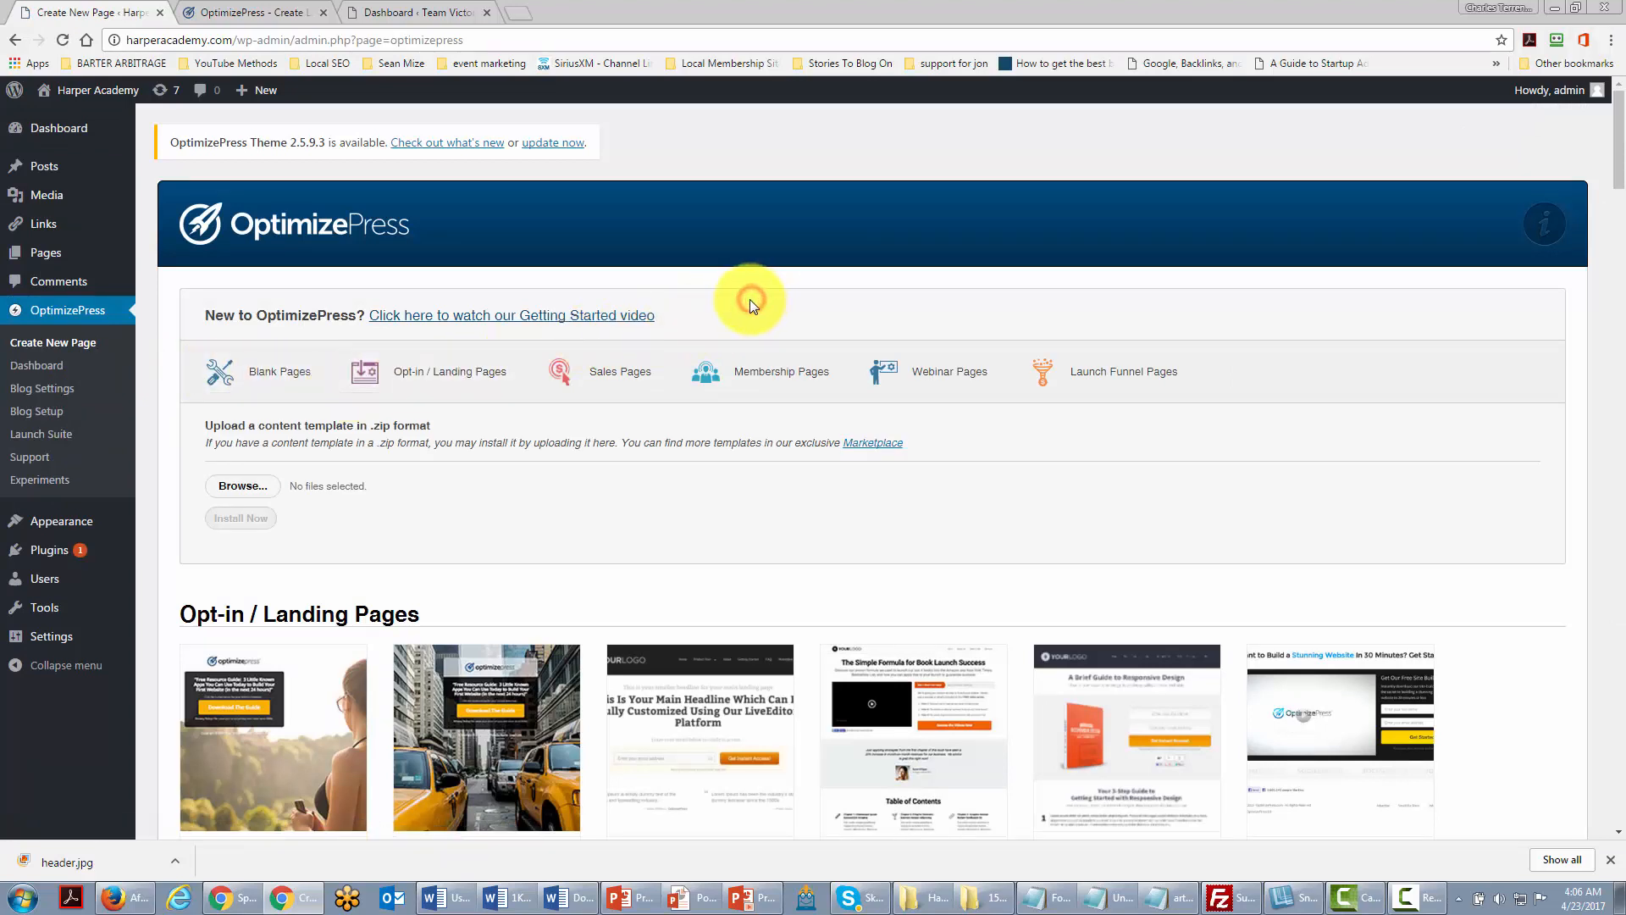
Step: Browse the template categories down to the Course Sales Page card under Sales Pages
{"action": "scroll", "coordinate": [750, 298], "scroll_direction": "down", "scroll_amount": 3}
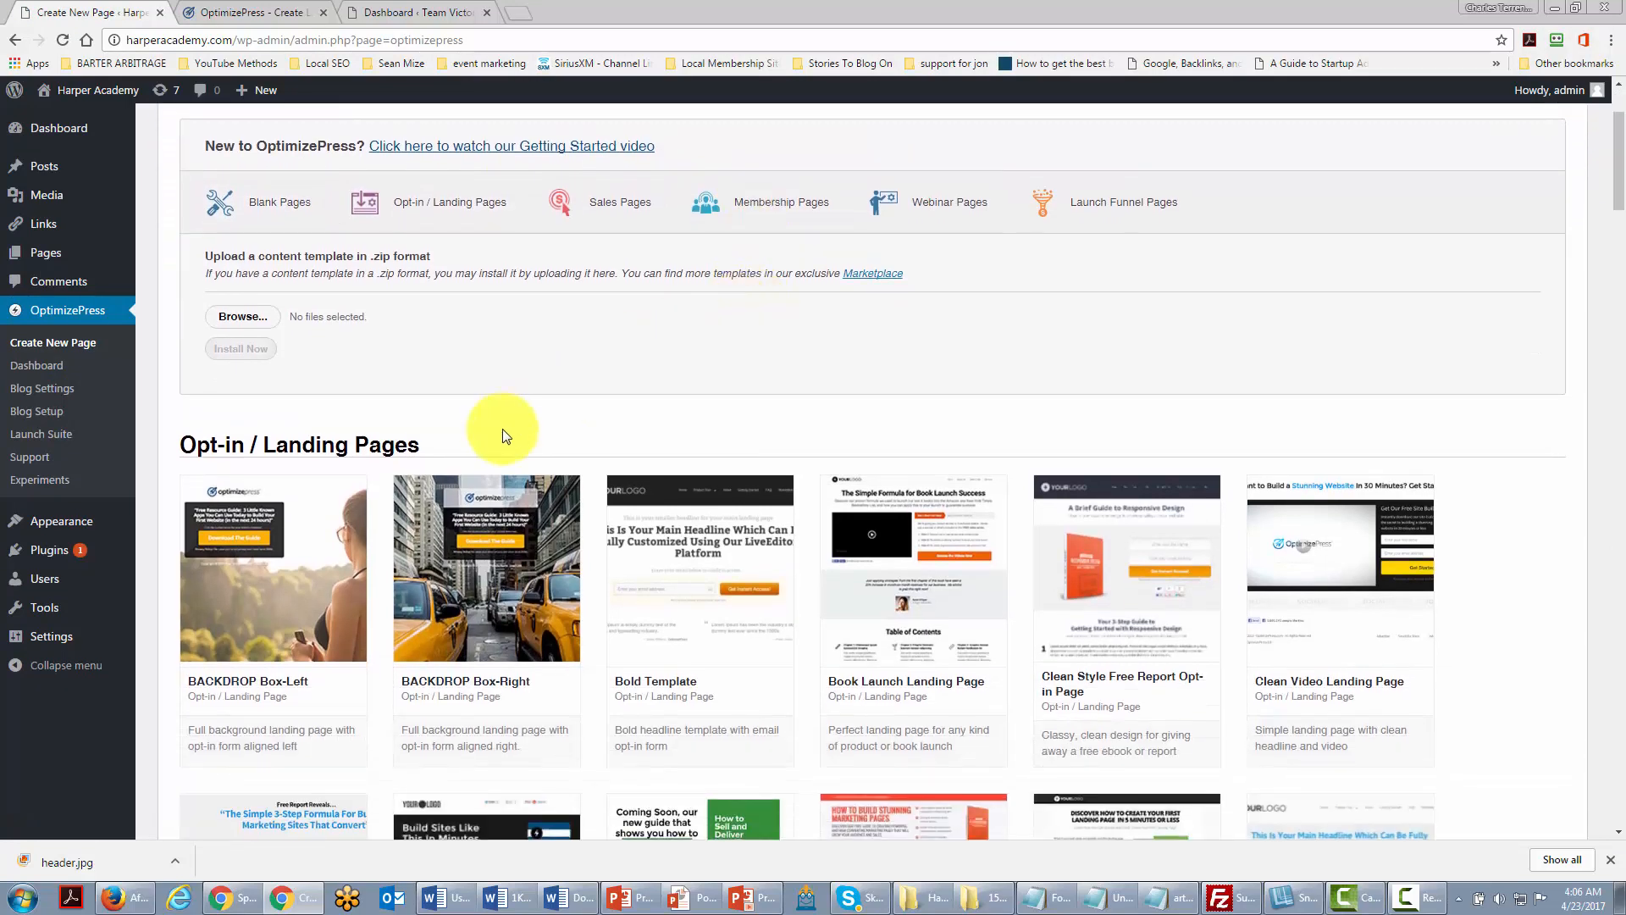
{"action": "scroll", "coordinate": [503, 429], "scroll_direction": "down", "scroll_amount": 10}
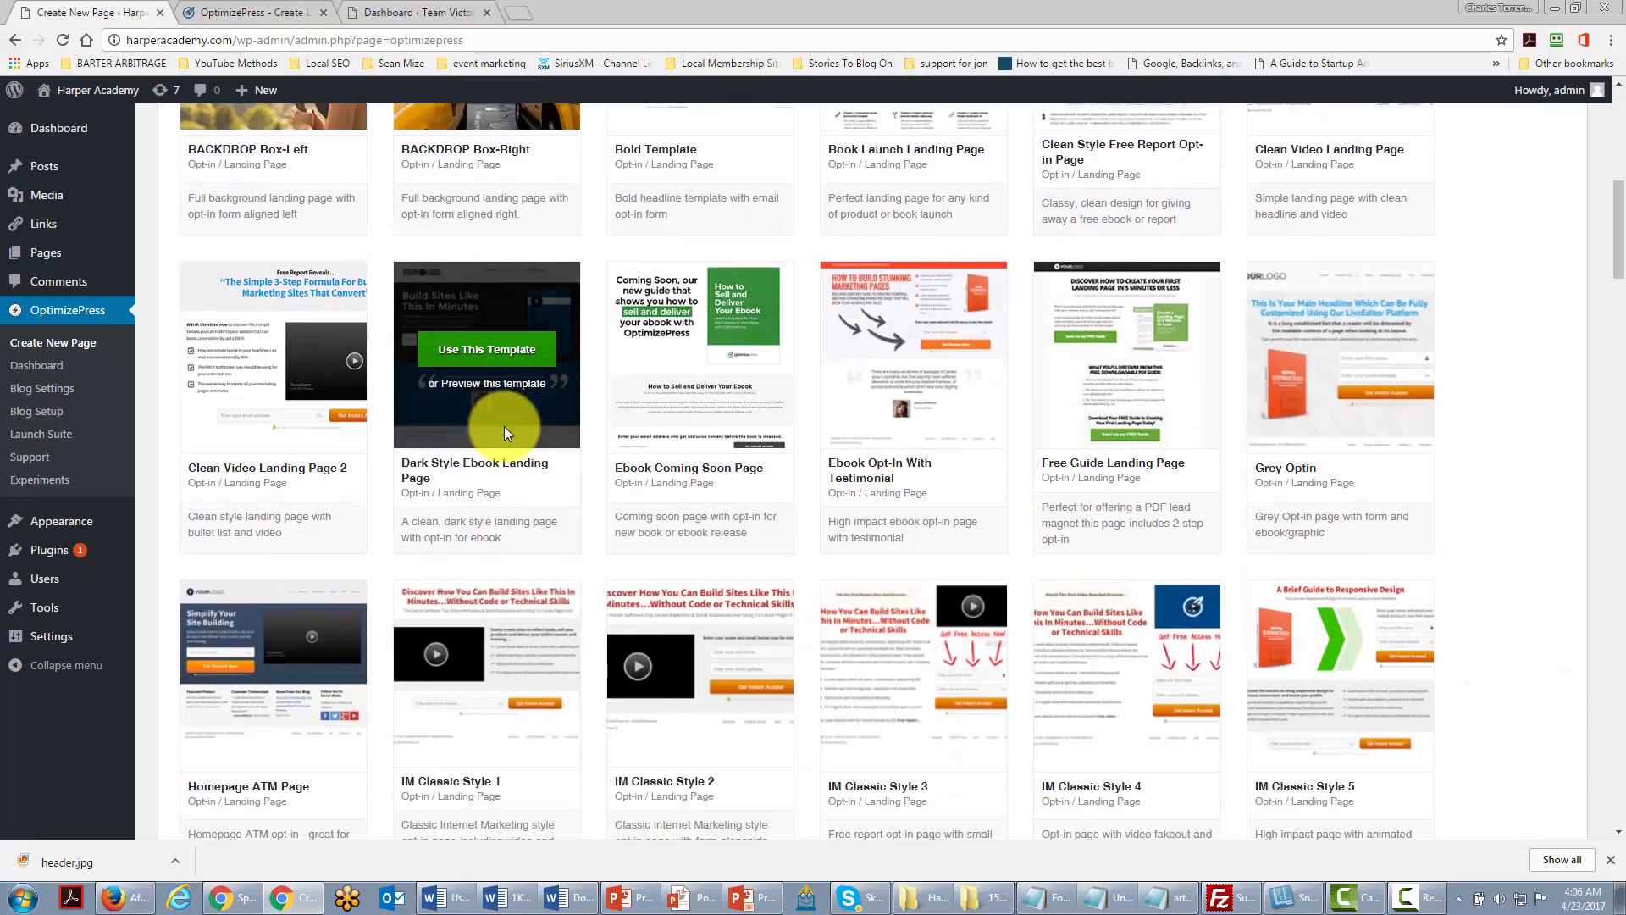
{"action": "scroll", "coordinate": [505, 428], "scroll_direction": "down", "scroll_amount": 10}
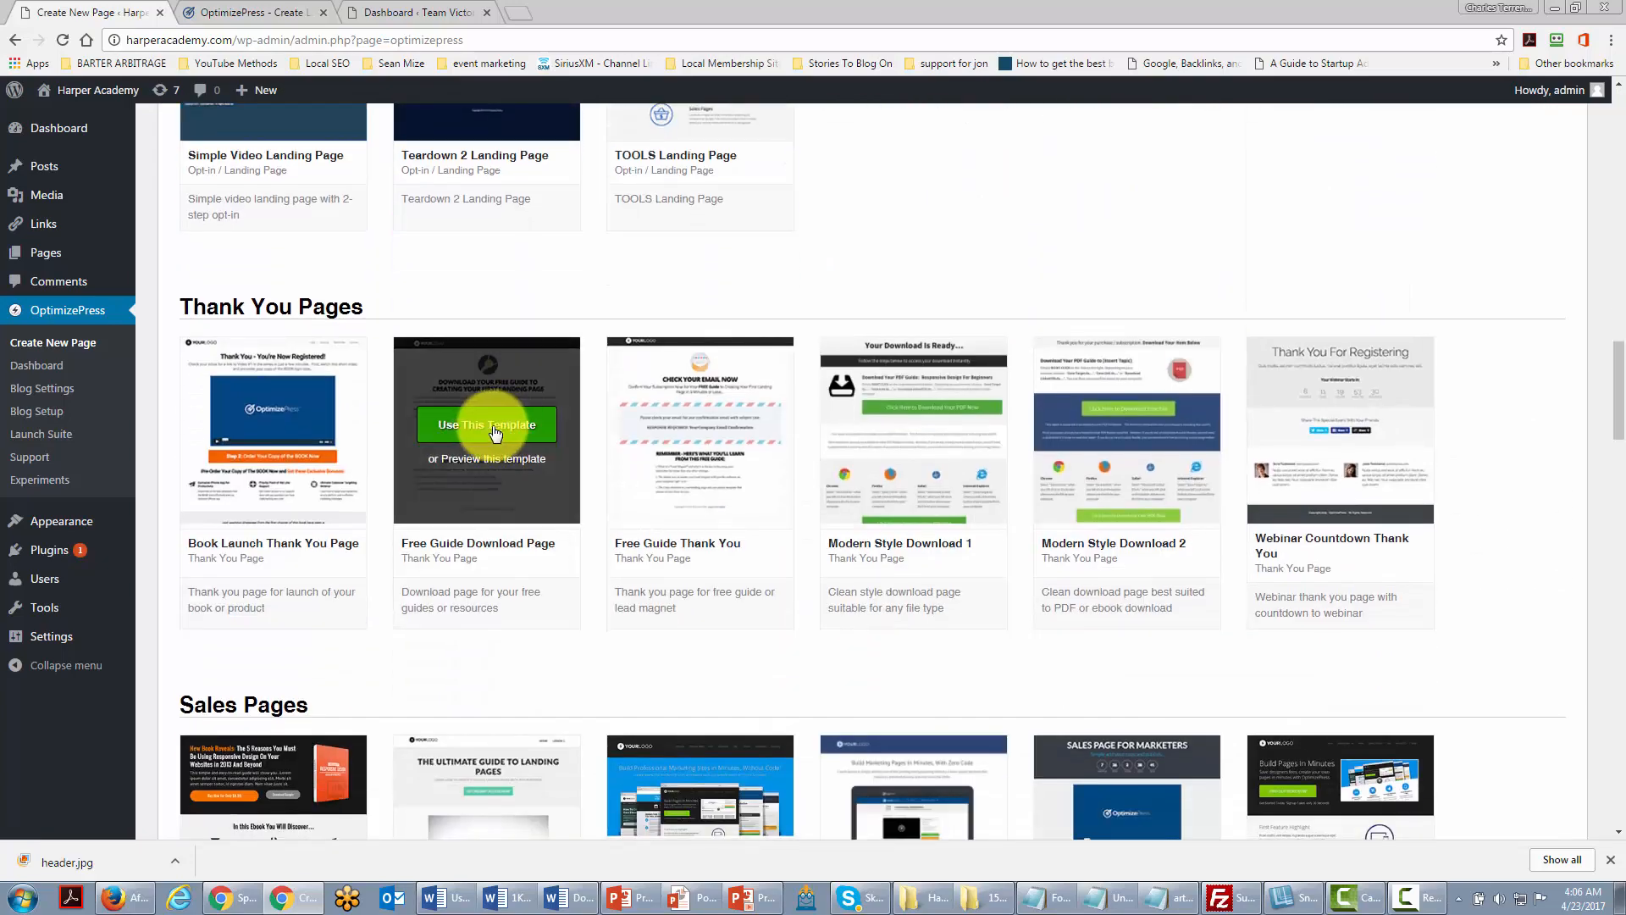
{"action": "scroll", "coordinate": [677, 508], "scroll_direction": "down", "scroll_amount": 6}
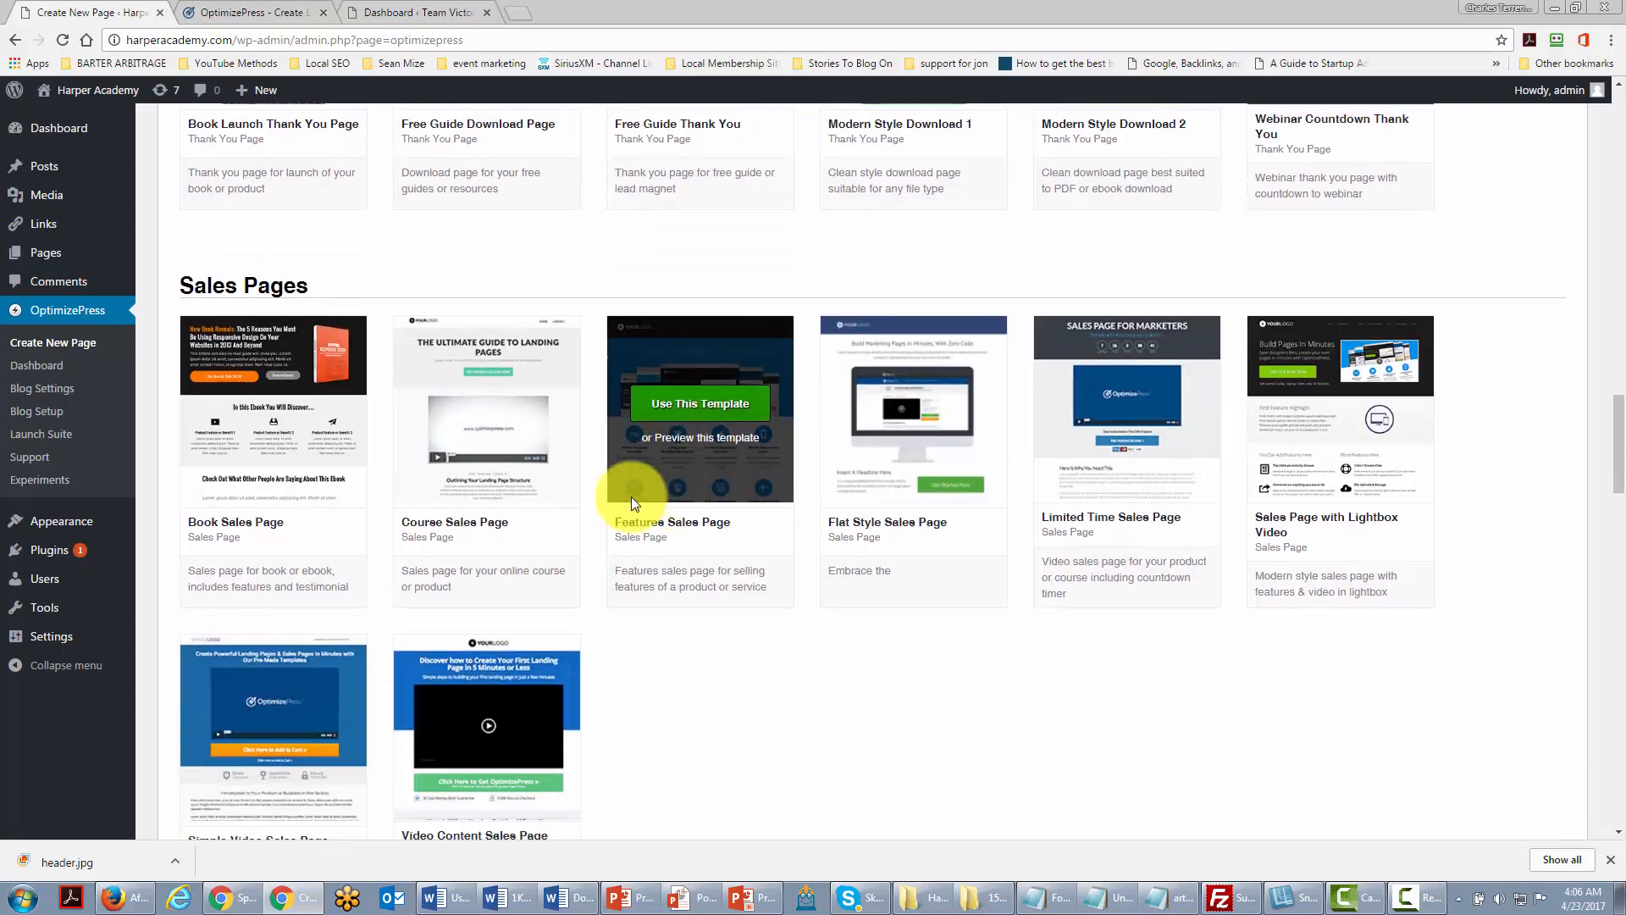
{"action": "scroll", "coordinate": [588, 496], "scroll_direction": "down", "scroll_amount": 14}
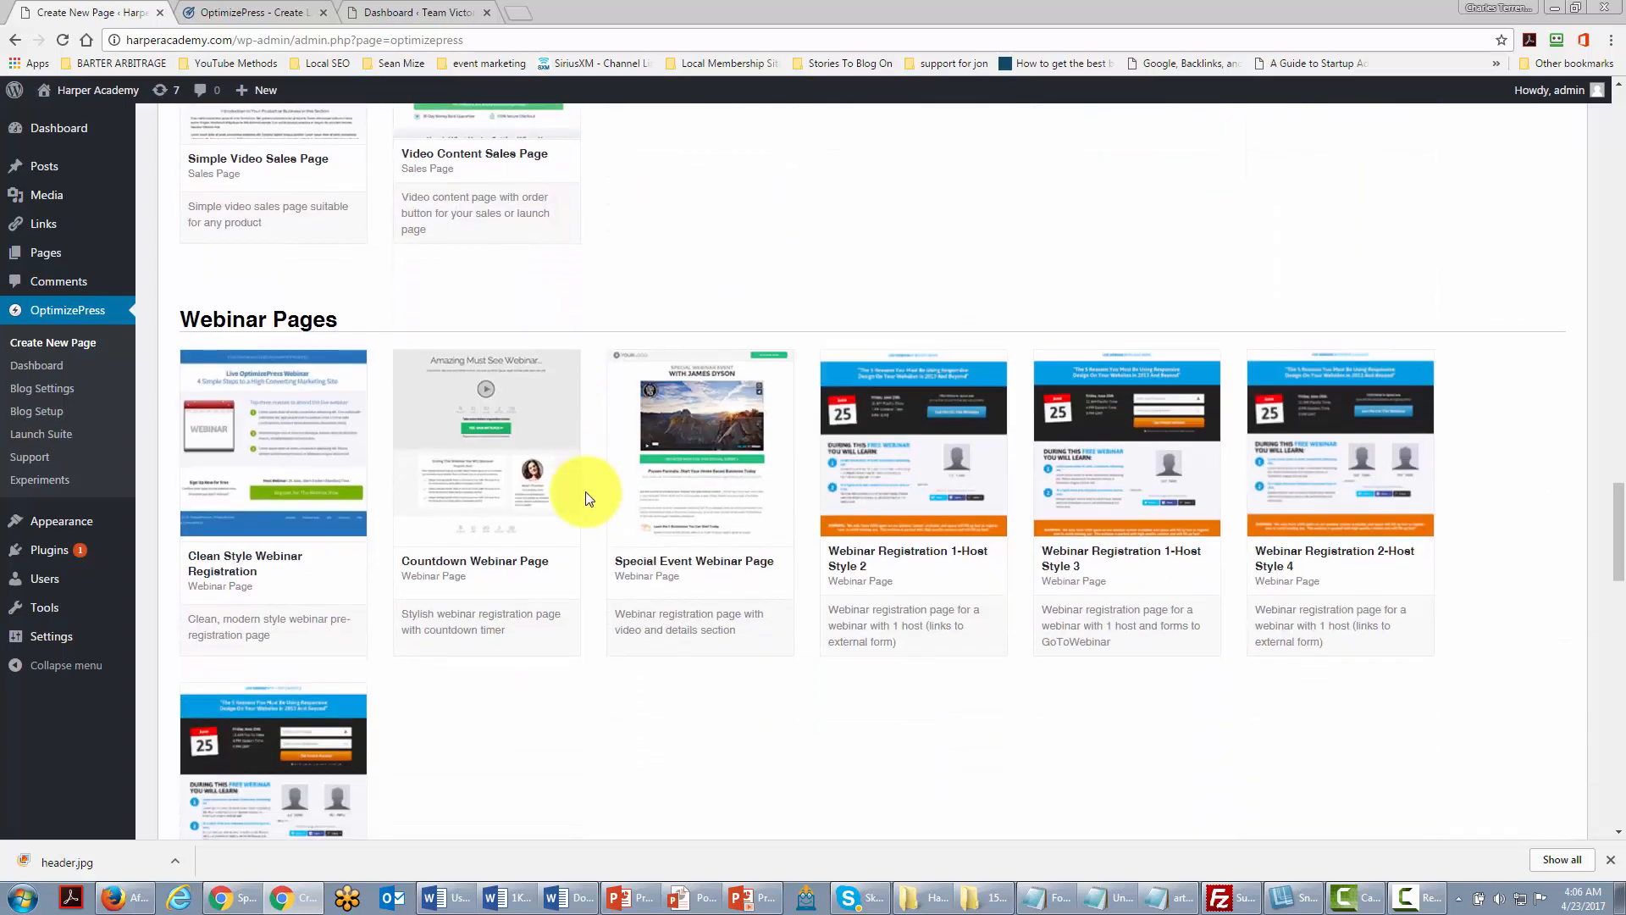
{"action": "scroll", "coordinate": [586, 489], "scroll_direction": "down", "scroll_amount": 5}
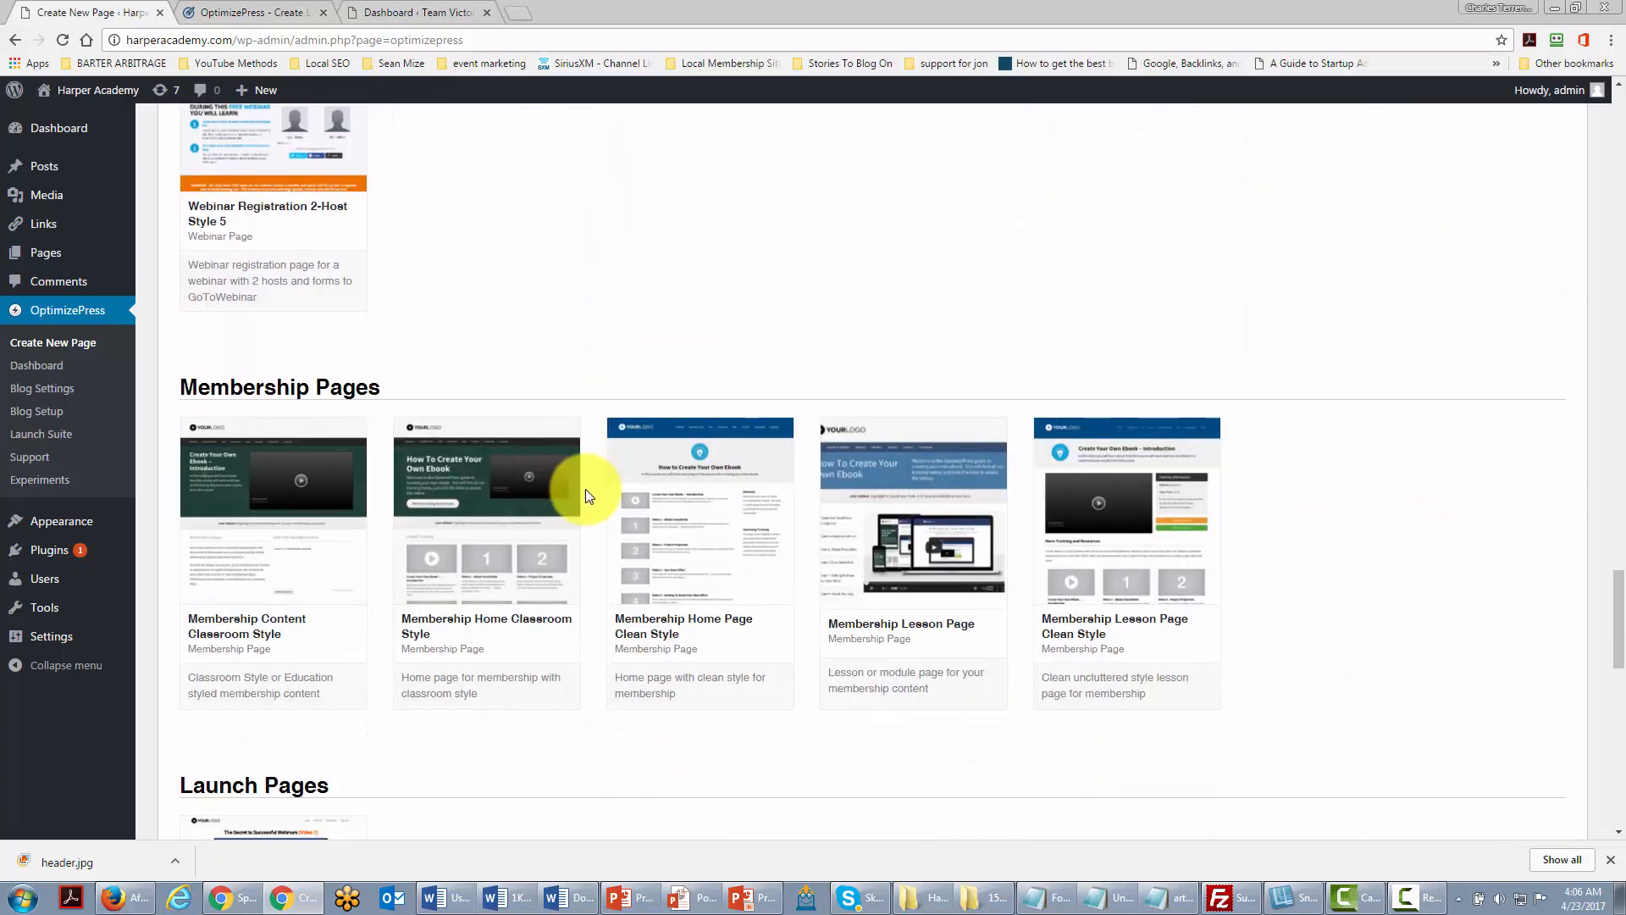
{"action": "scroll", "coordinate": [586, 489], "scroll_direction": "down", "scroll_amount": 5}
{"action": "scroll", "coordinate": [585, 489], "scroll_direction": "down", "scroll_amount": 5}
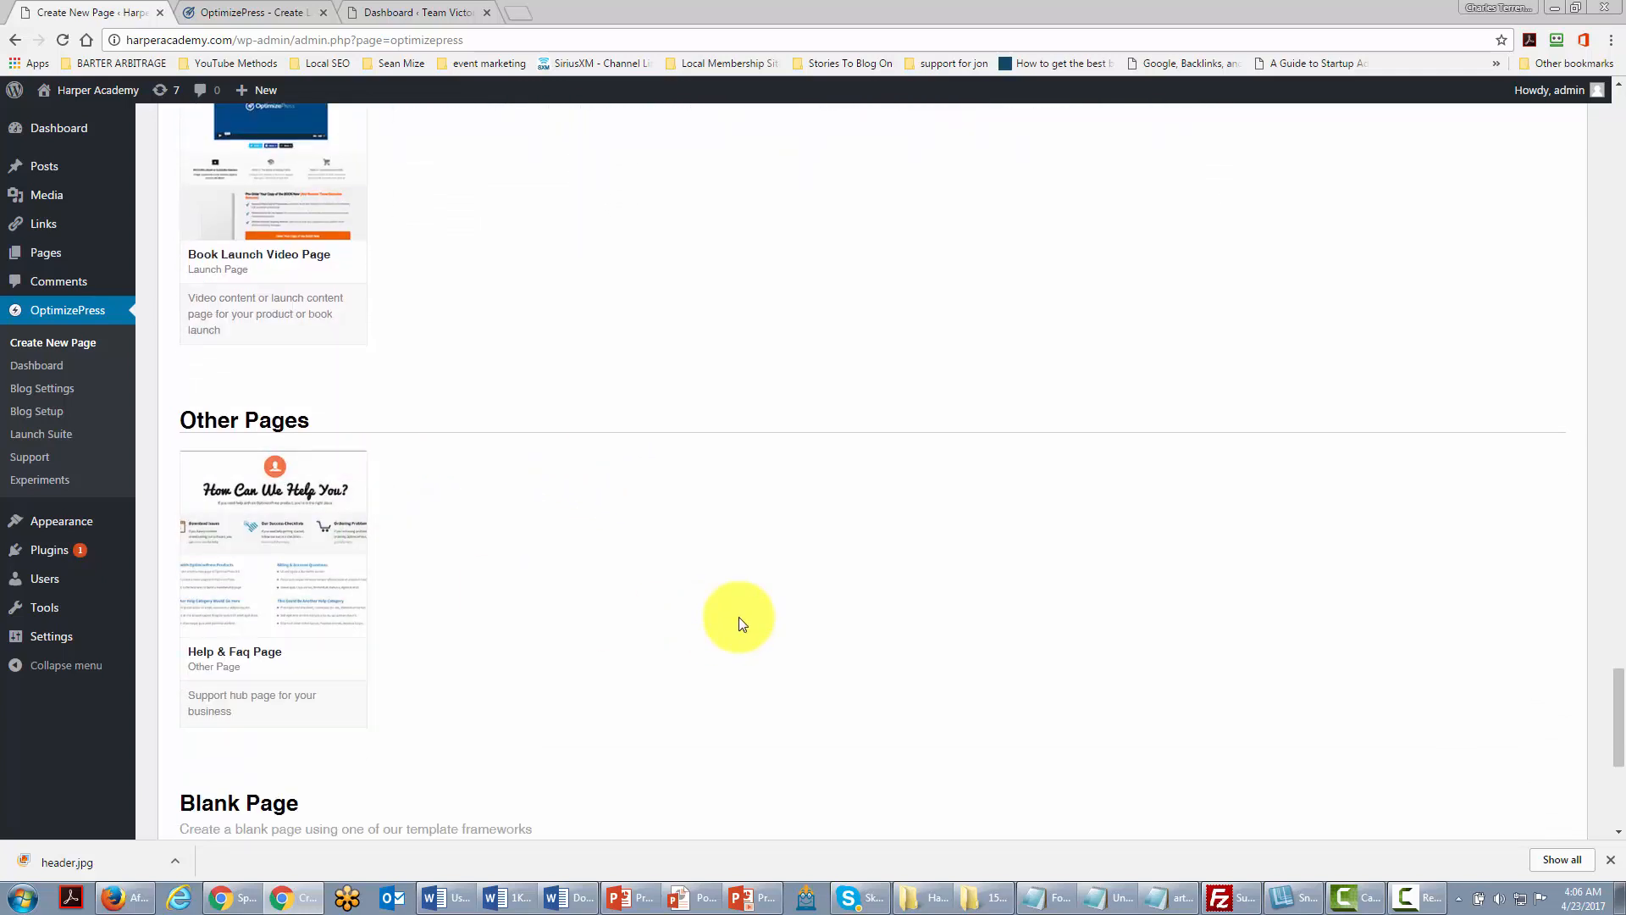
{"action": "scroll", "coordinate": [741, 624], "scroll_direction": "up", "scroll_amount": 10}
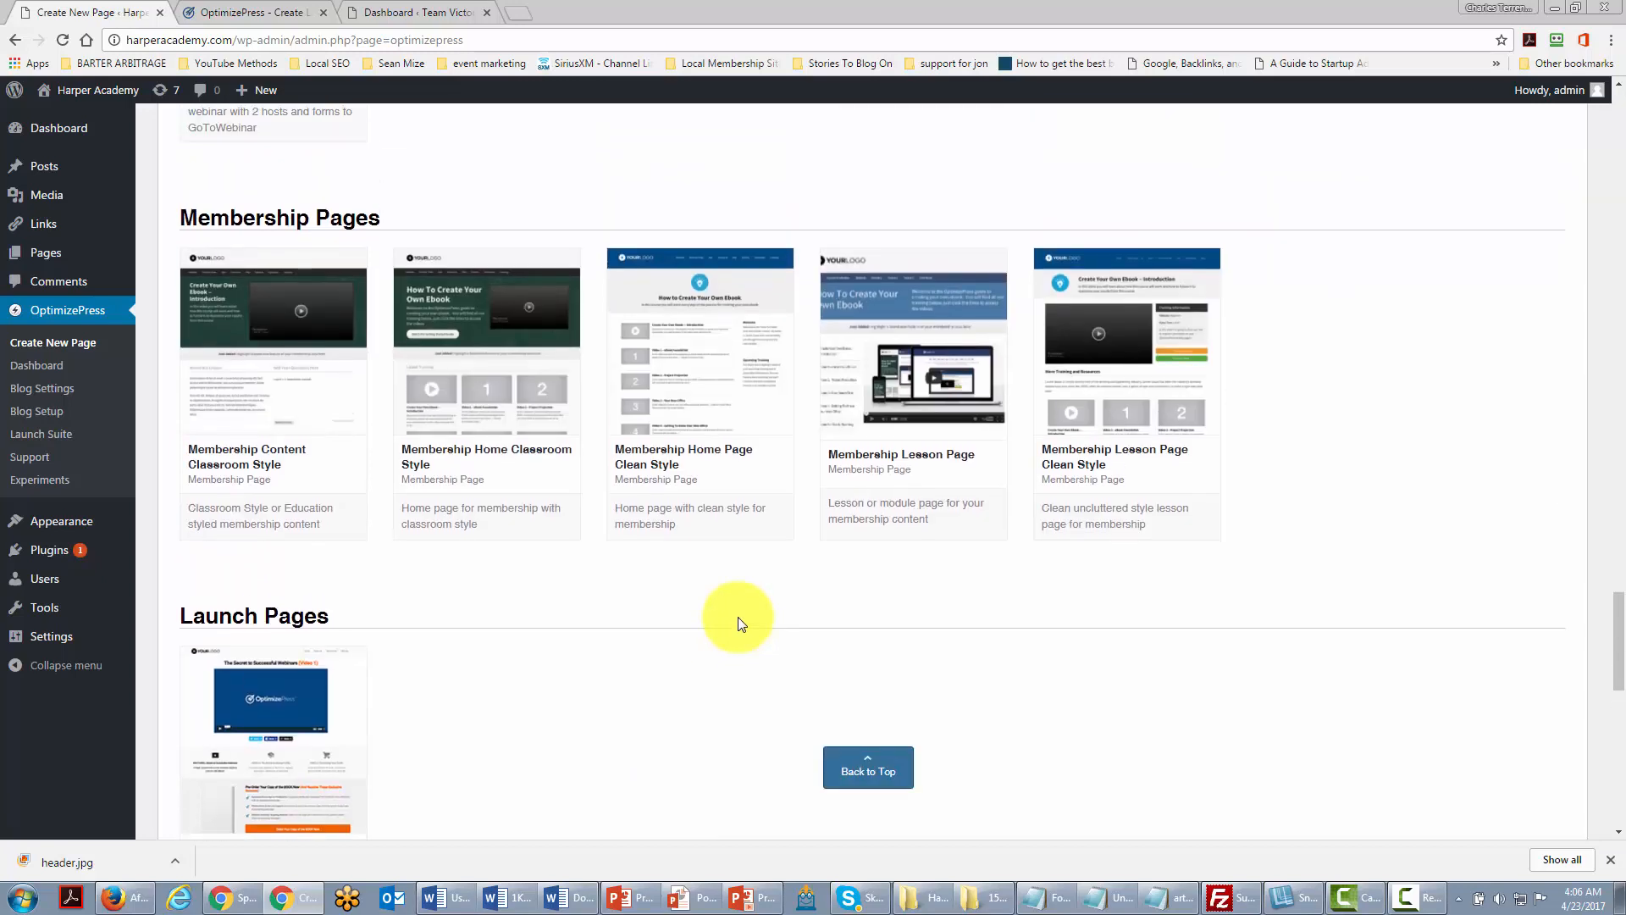
{"action": "scroll", "coordinate": [739, 623], "scroll_direction": "up", "scroll_amount": 2}
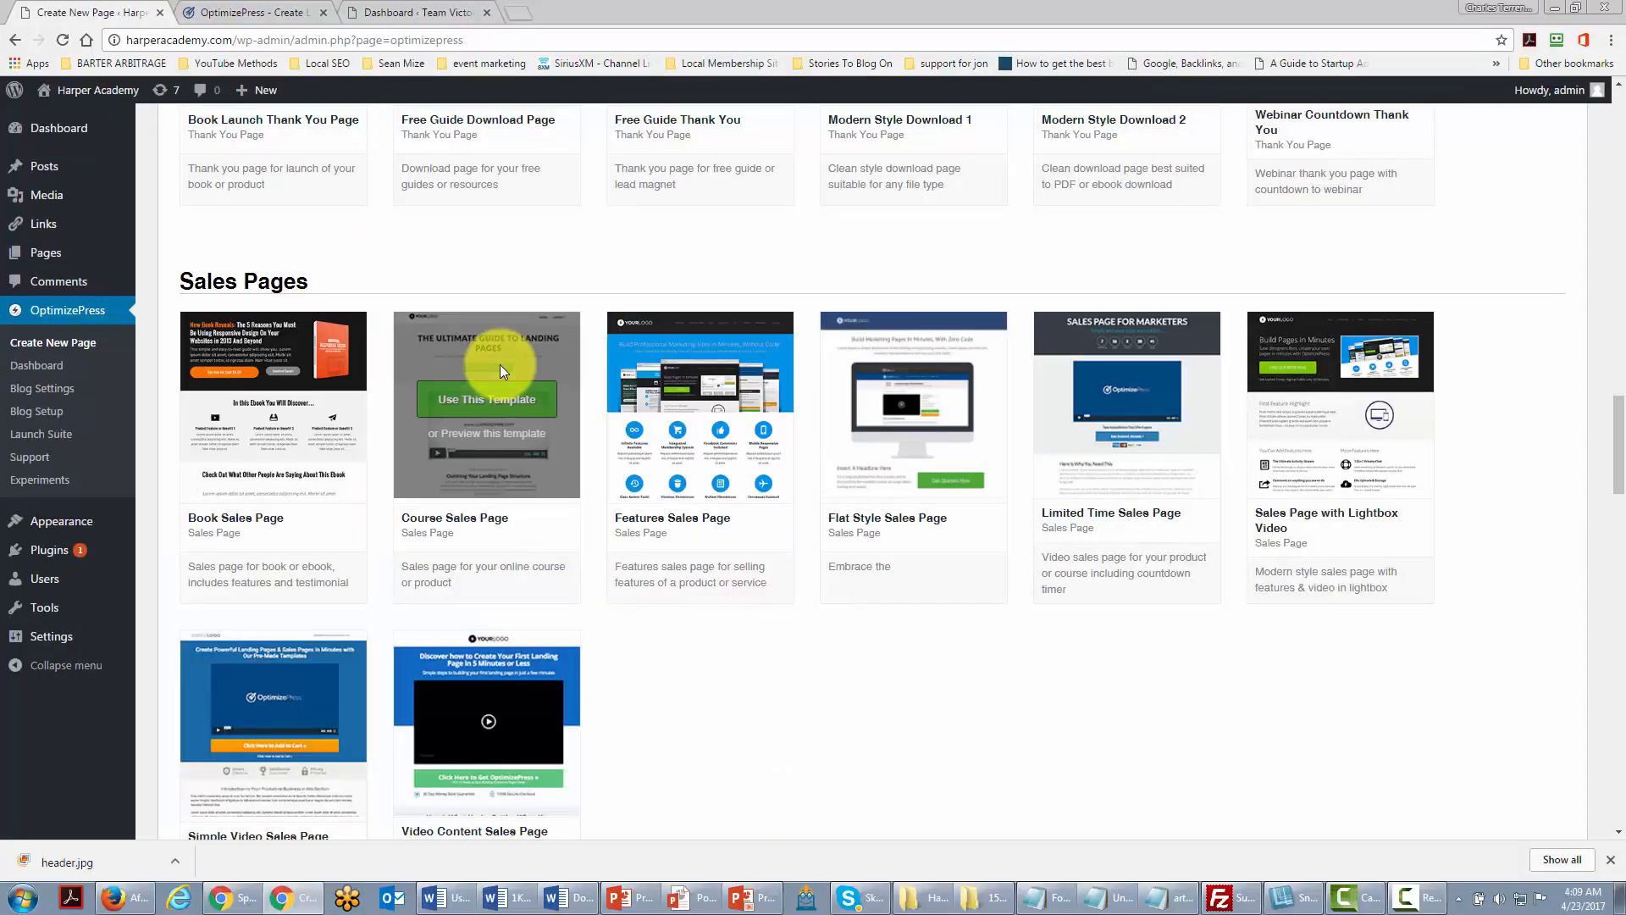
{"action": "mouse_move", "coordinate": [483, 420]}
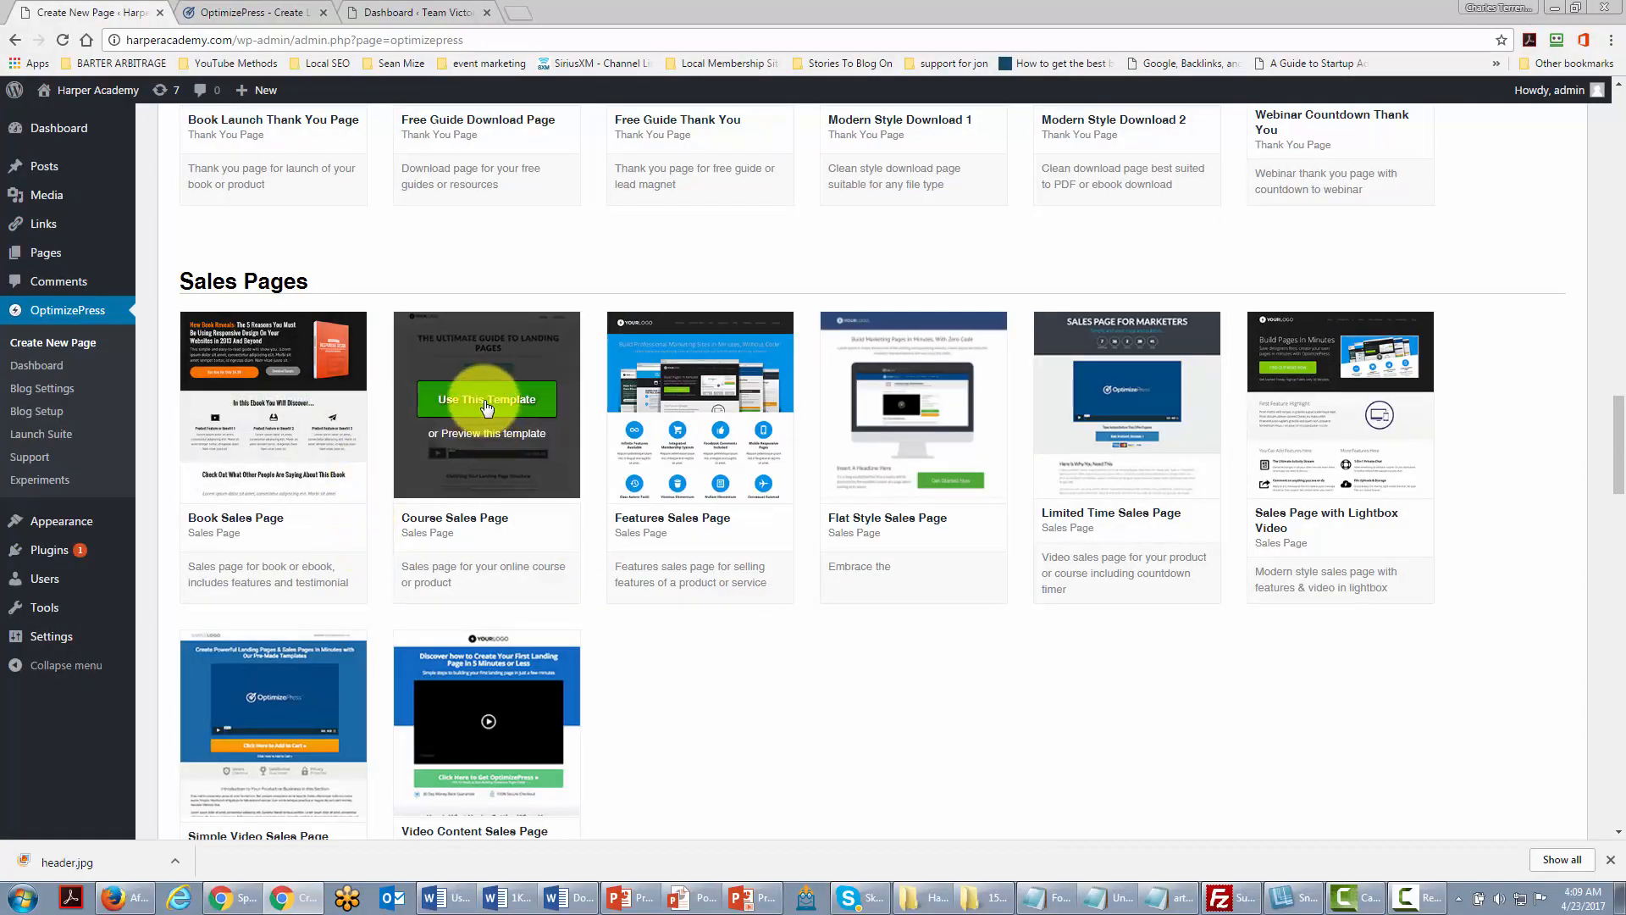
Step: Create the Test Directory Sales page from Course Sales Page and inspect its video element settings
{"action": "left_click", "coordinate": [487, 408]}
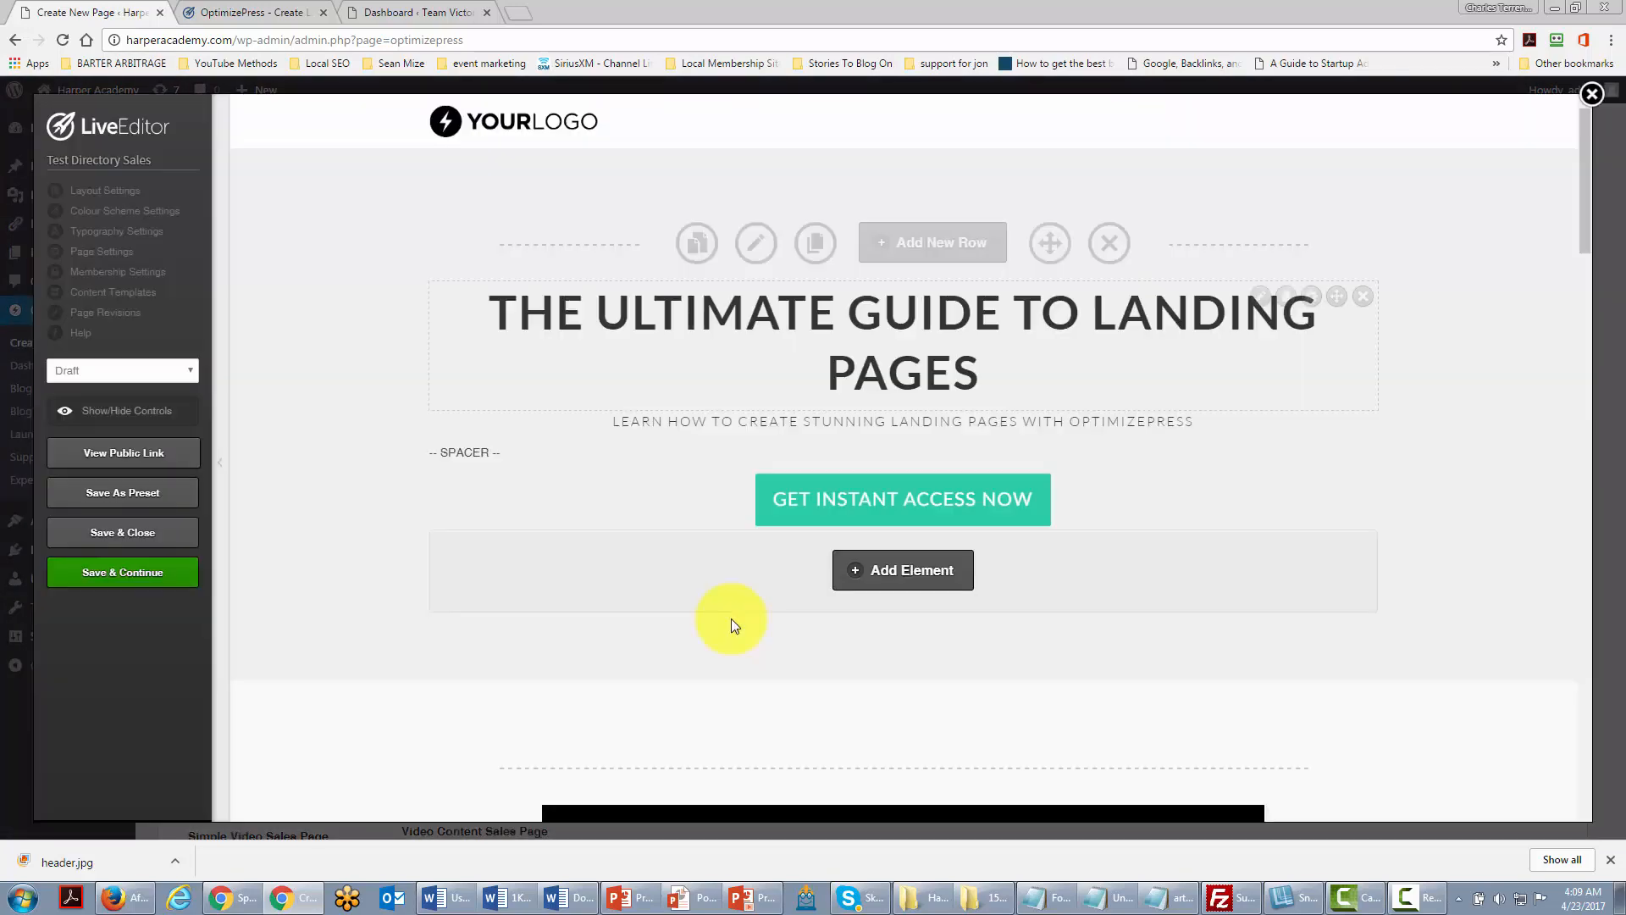
{"action": "scroll", "coordinate": [648, 394], "scroll_direction": "down", "scroll_amount": 3}
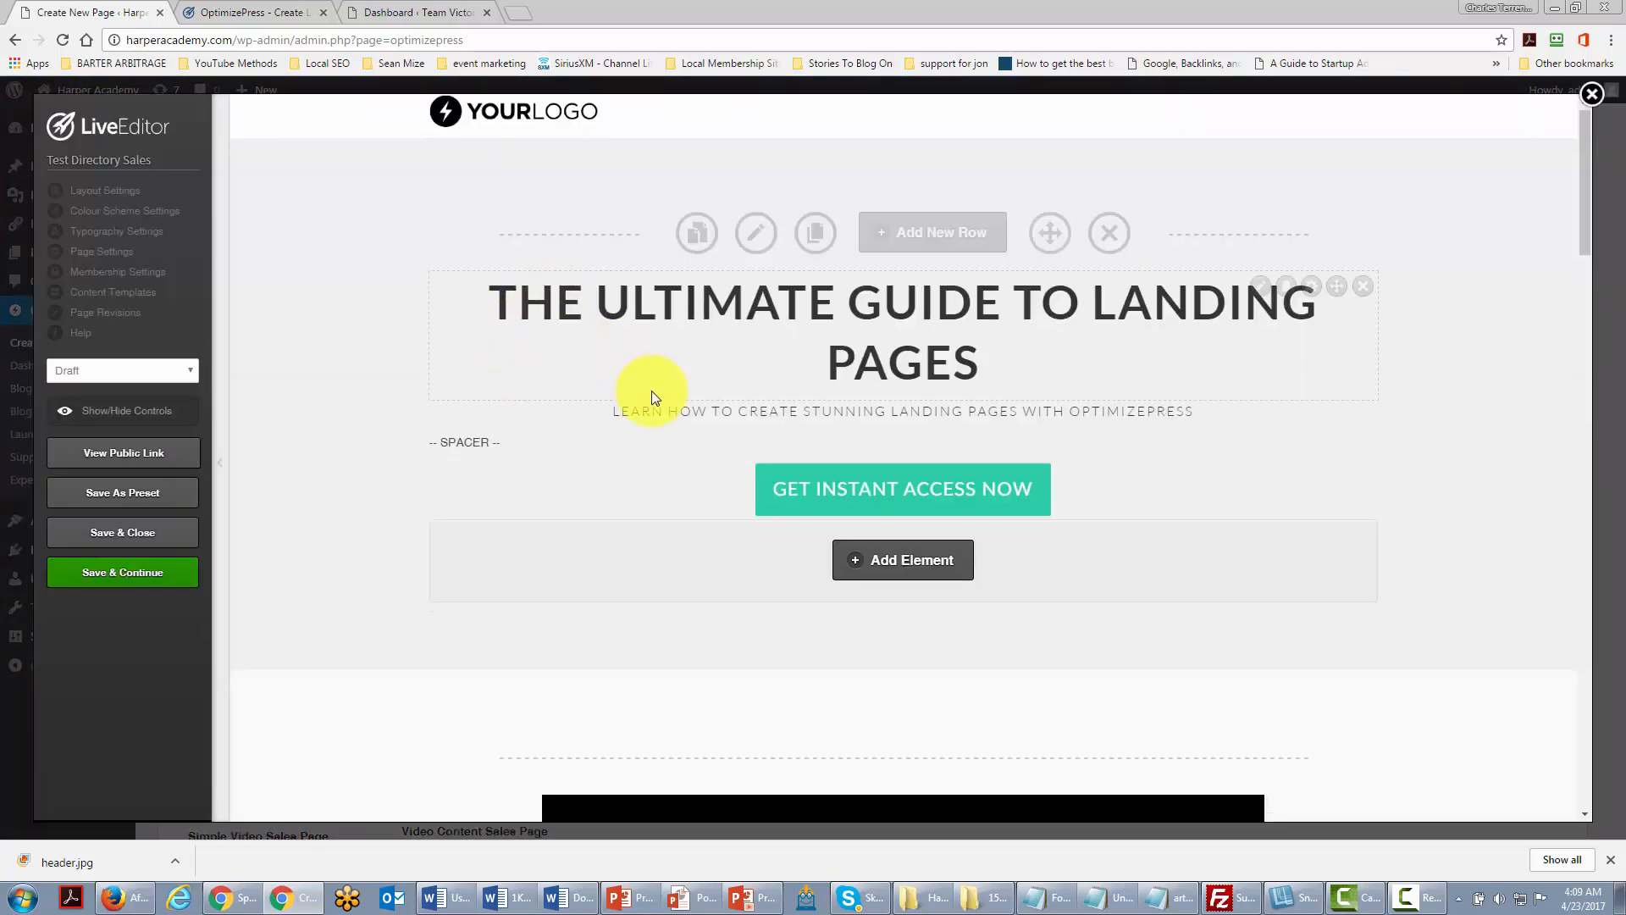
{"action": "scroll", "coordinate": [650, 393], "scroll_direction": "down", "scroll_amount": 3}
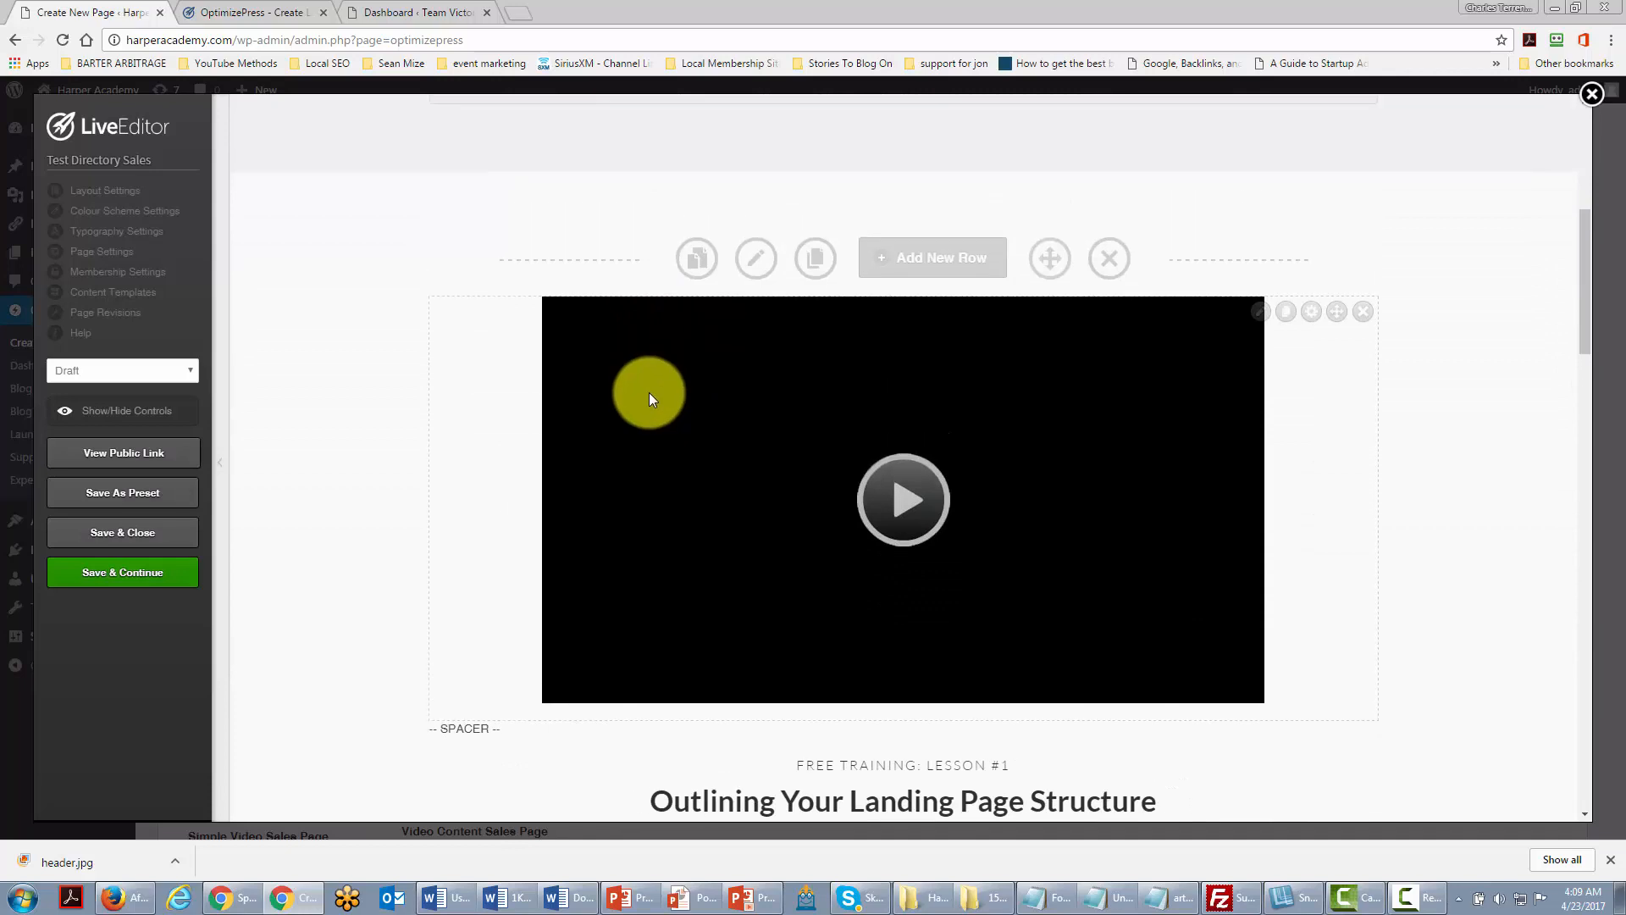
{"action": "left_click", "coordinate": [1254, 314]}
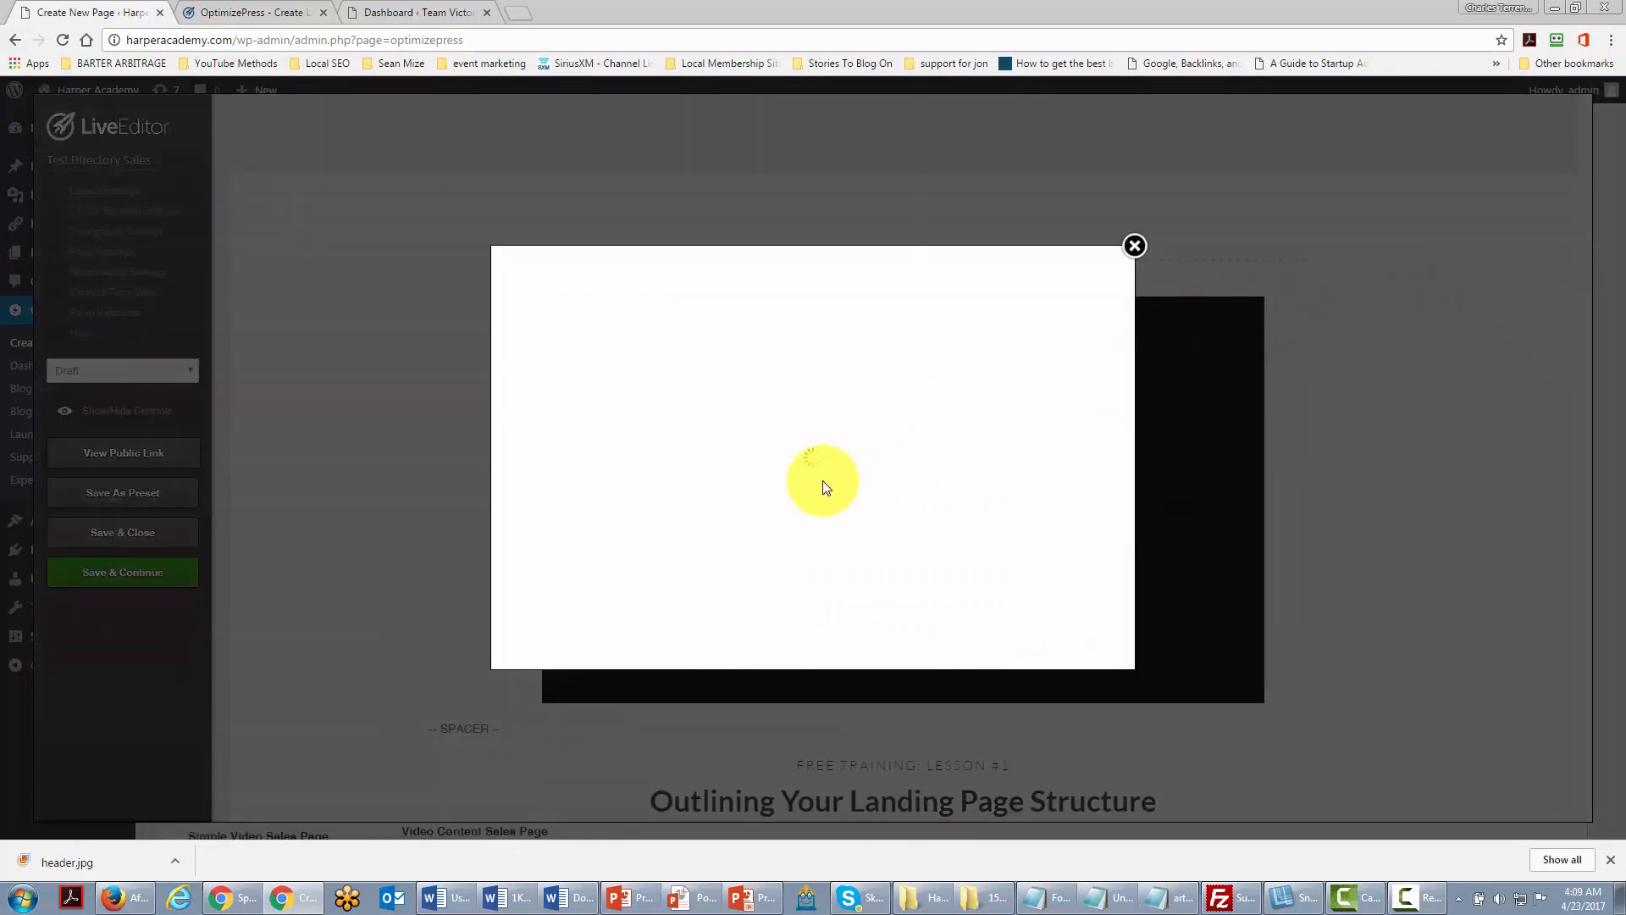
{"action": "left_click", "coordinate": [1135, 246]}
Step: Inspect the course-offer text block editor and its styles, closing it without changes
{"action": "scroll", "coordinate": [1003, 322], "scroll_direction": "down", "scroll_amount": 8}
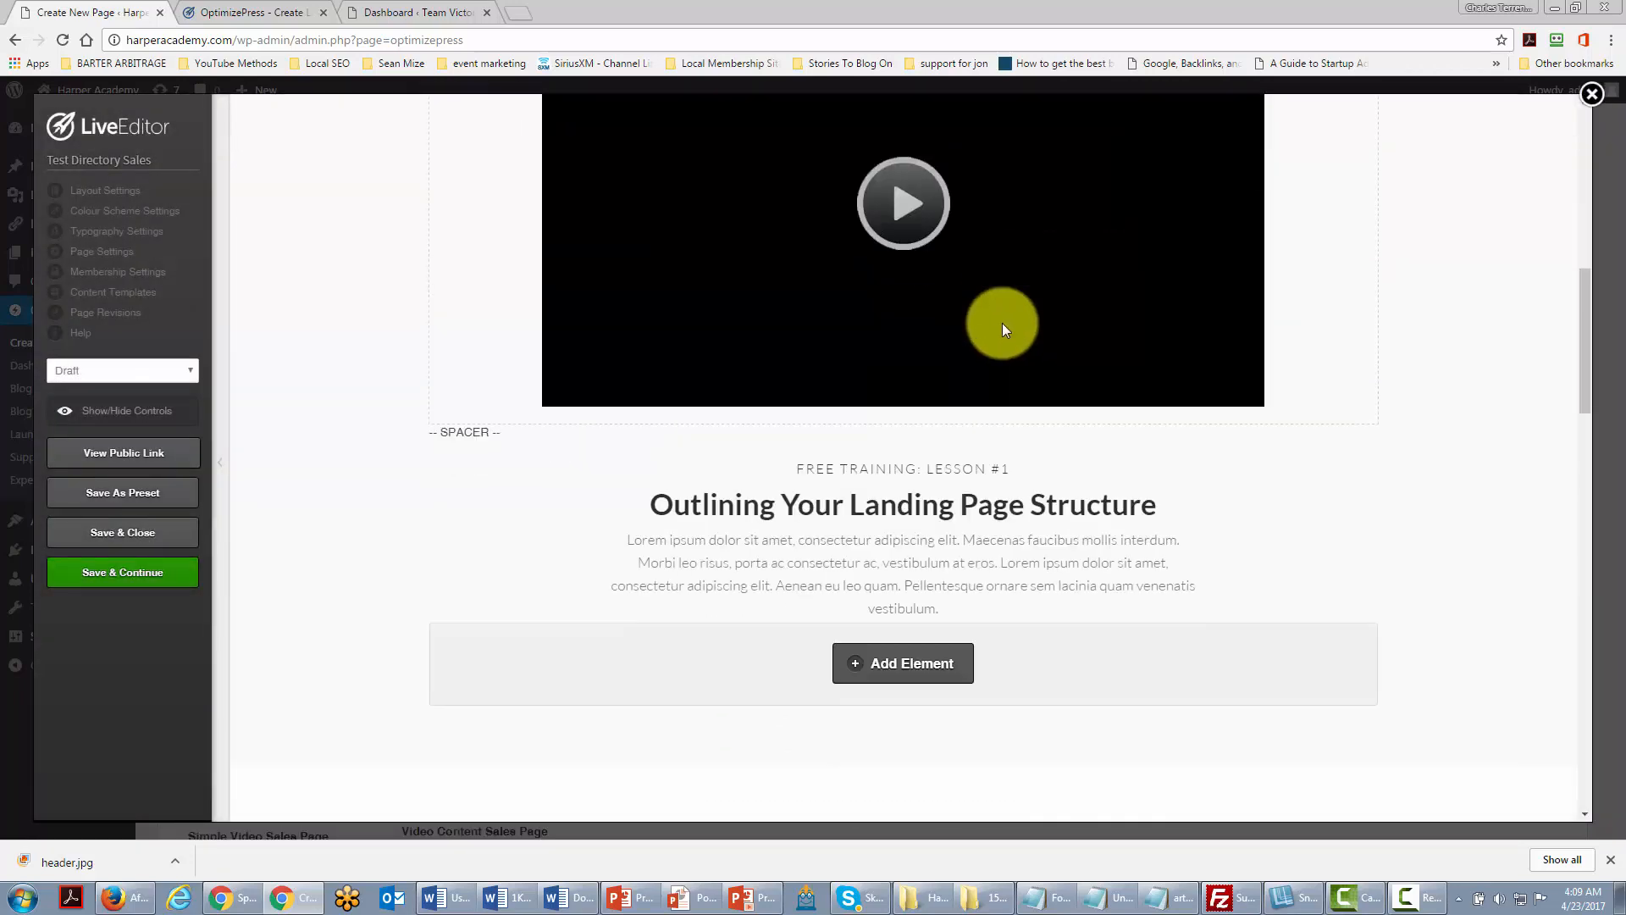
{"action": "scroll", "coordinate": [1005, 331], "scroll_direction": "down", "scroll_amount": 2}
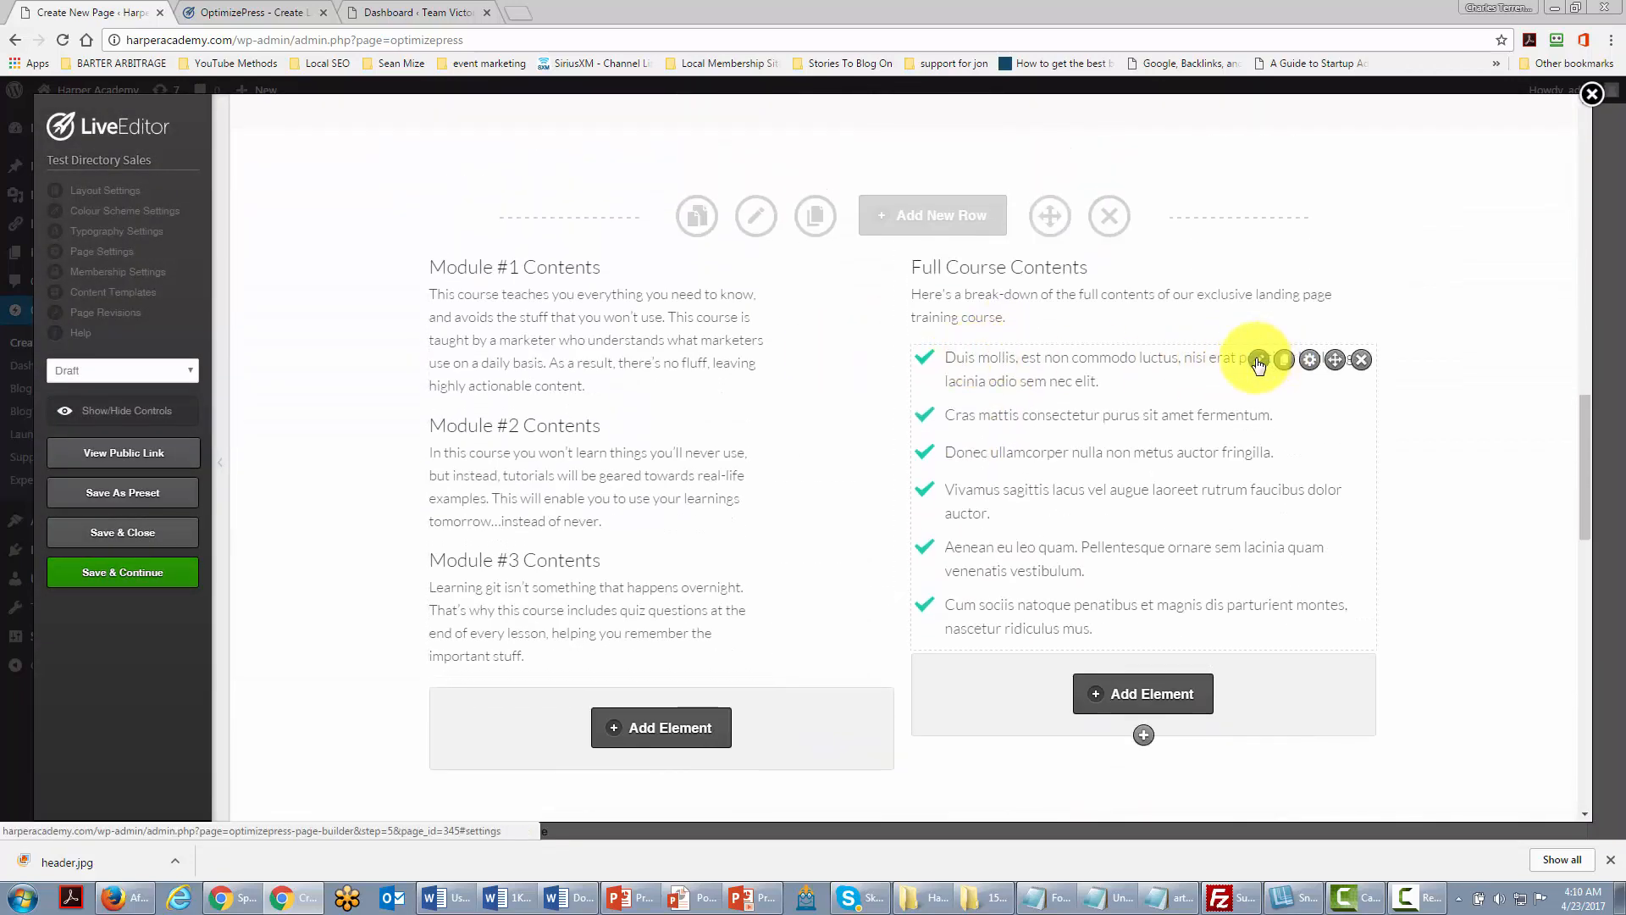
{"action": "scroll", "coordinate": [883, 372], "scroll_direction": "down", "scroll_amount": 14}
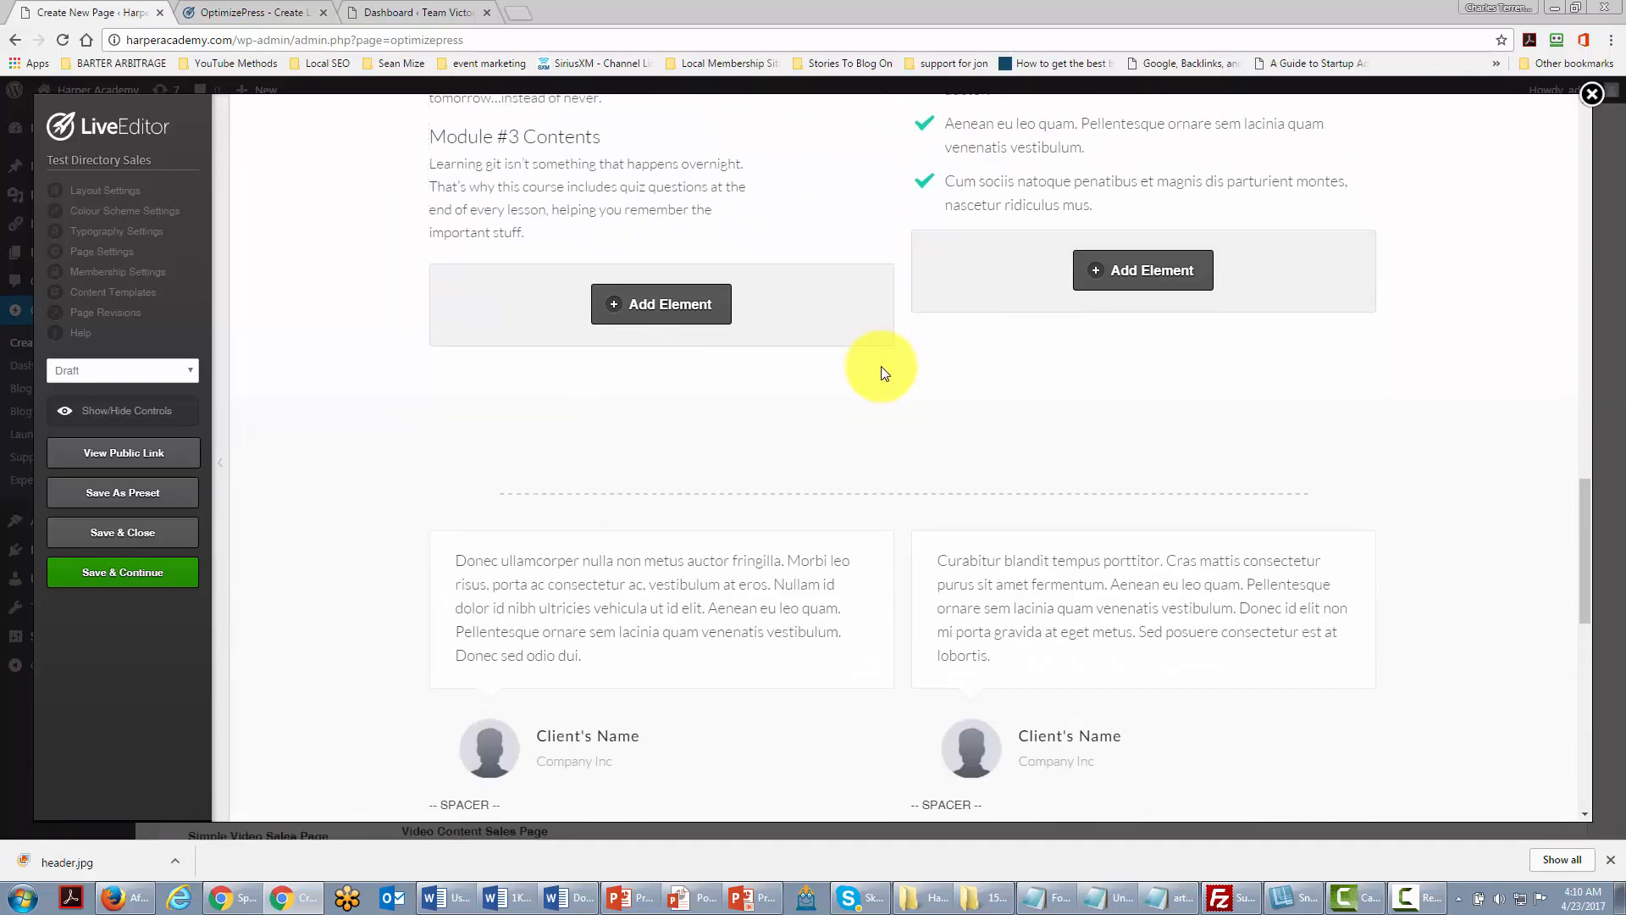
{"action": "scroll", "coordinate": [881, 364], "scroll_direction": "down", "scroll_amount": 1}
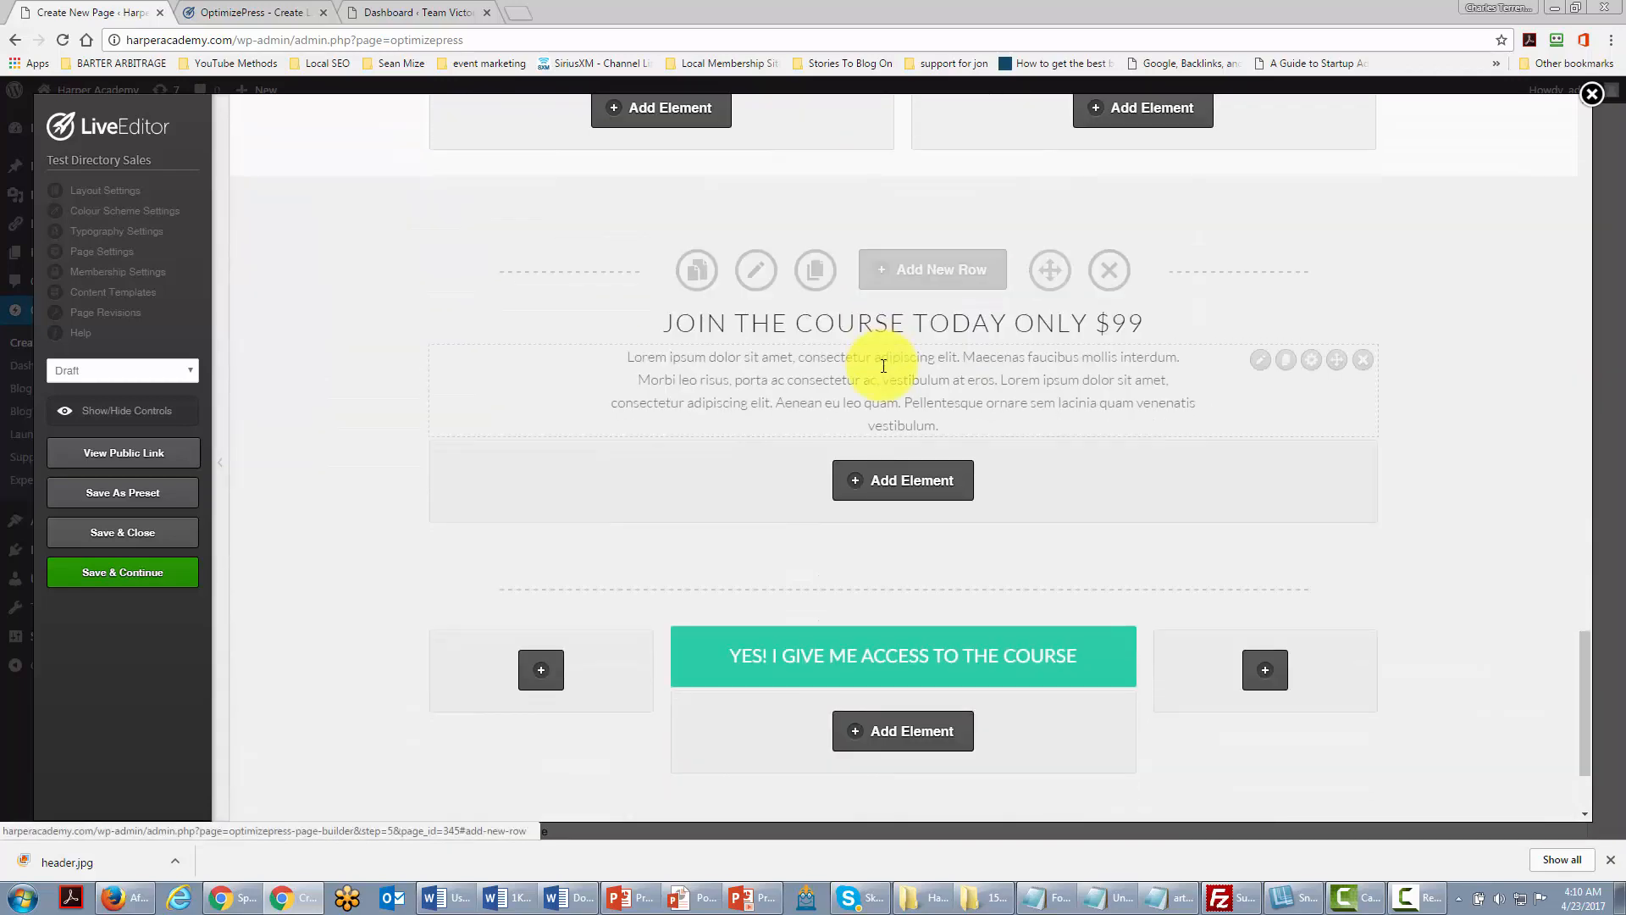
{"action": "left_click", "coordinate": [1257, 360]}
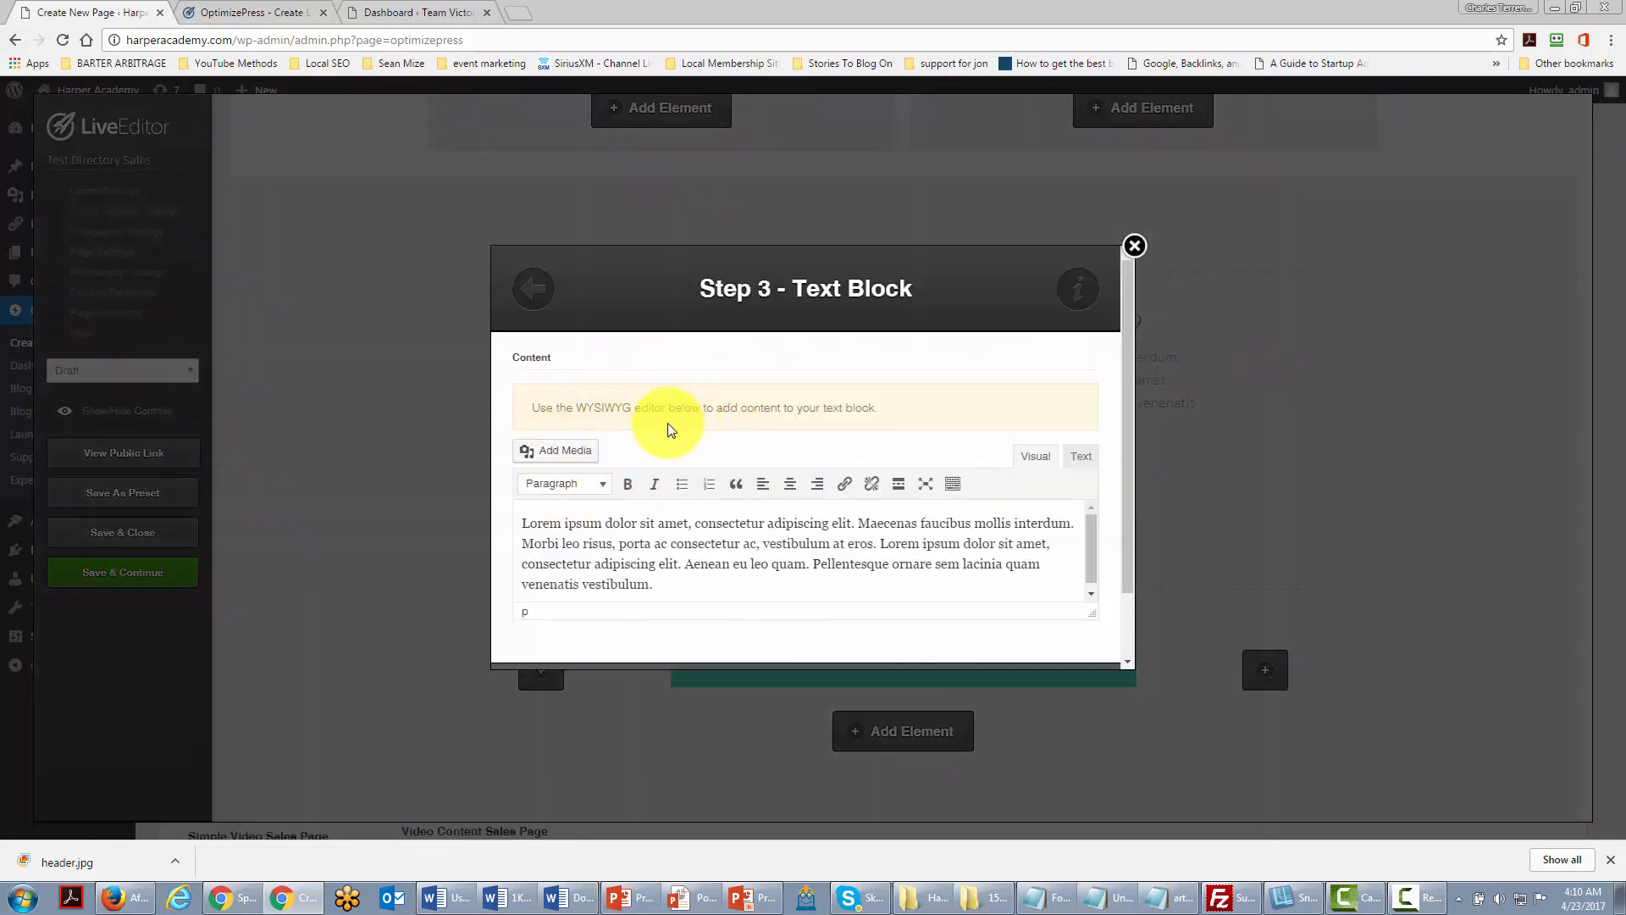
{"action": "scroll", "coordinate": [669, 425], "scroll_direction": "down", "scroll_amount": 1}
{"action": "scroll", "coordinate": [652, 440], "scroll_direction": "up", "scroll_amount": 1}
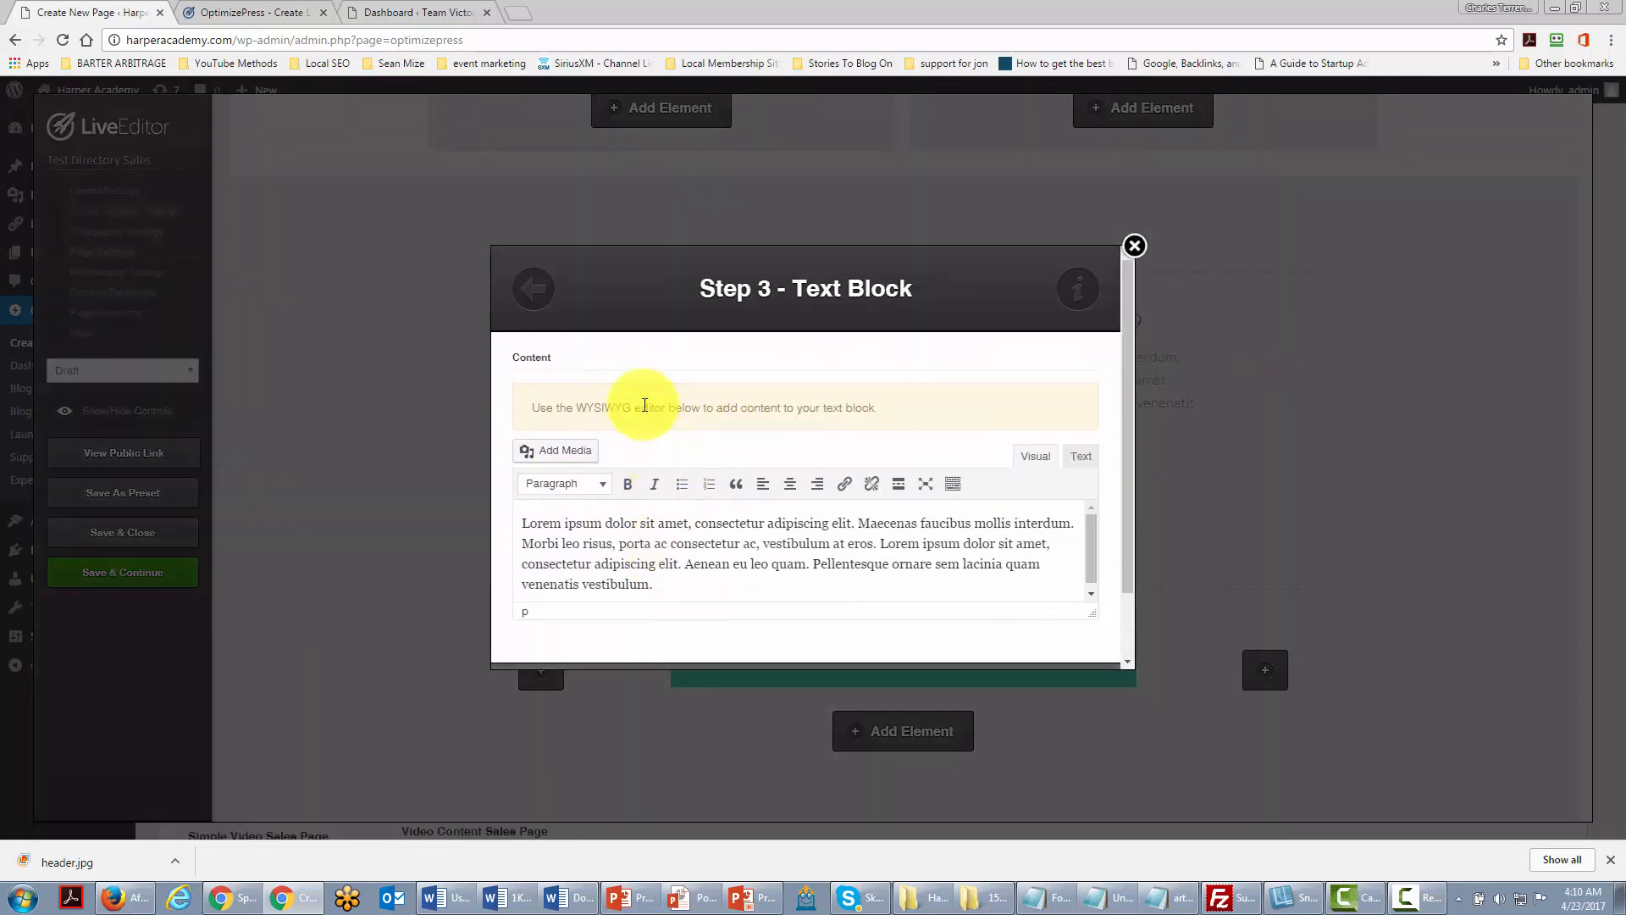
{"action": "left_click", "coordinate": [548, 303]}
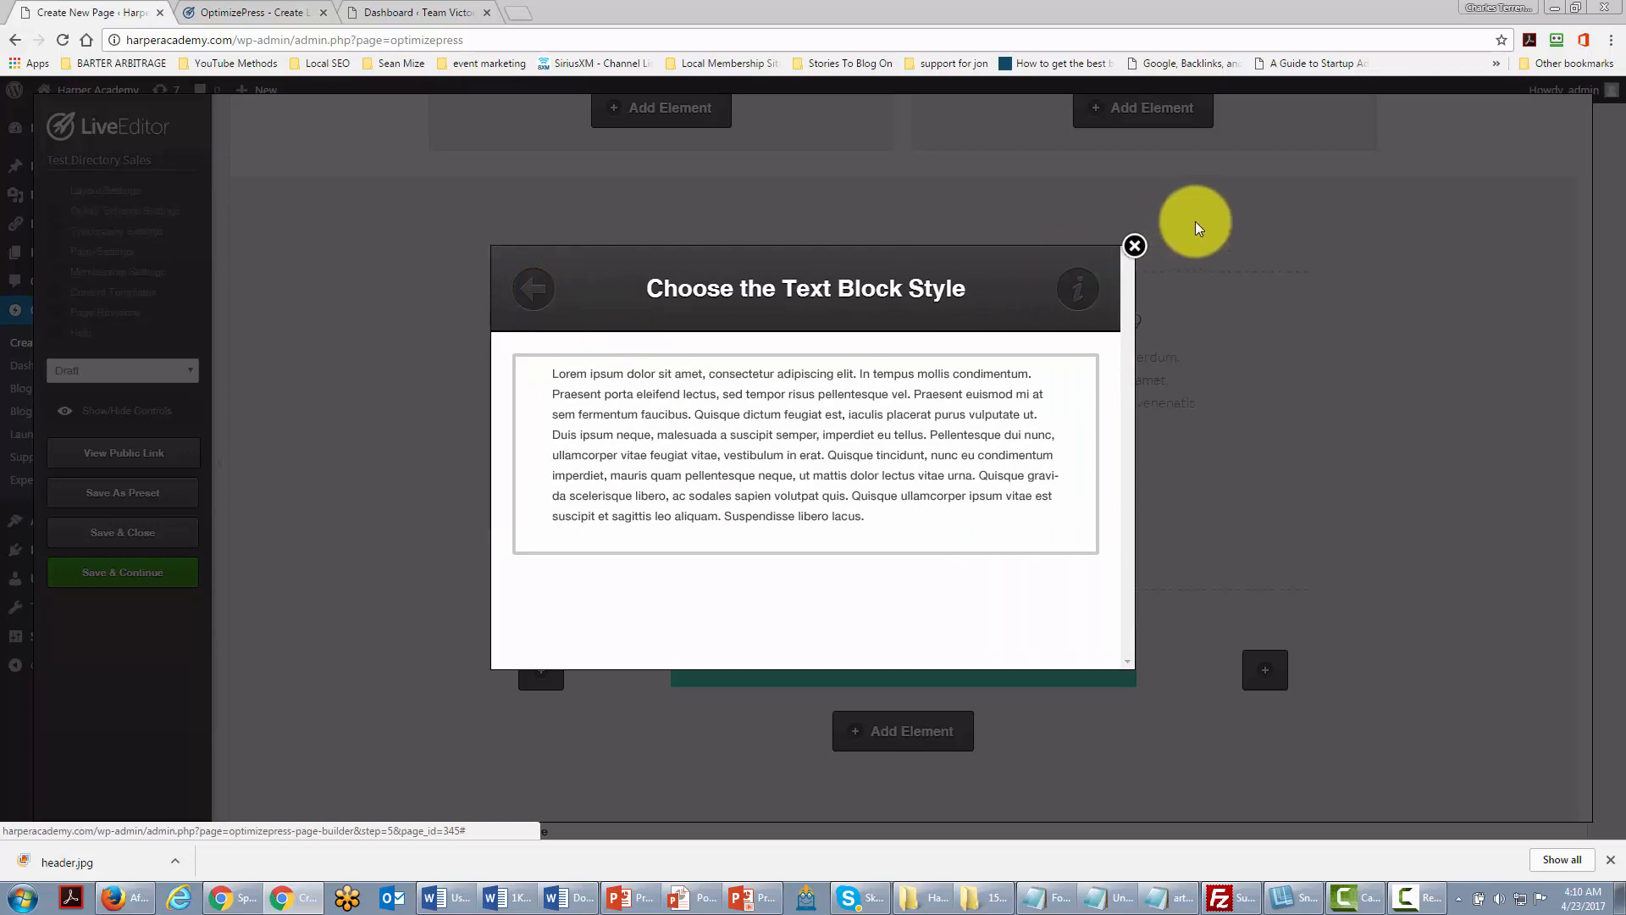
{"action": "left_click", "coordinate": [1135, 247]}
{"action": "scroll", "coordinate": [846, 362], "scroll_direction": "down", "scroll_amount": 1}
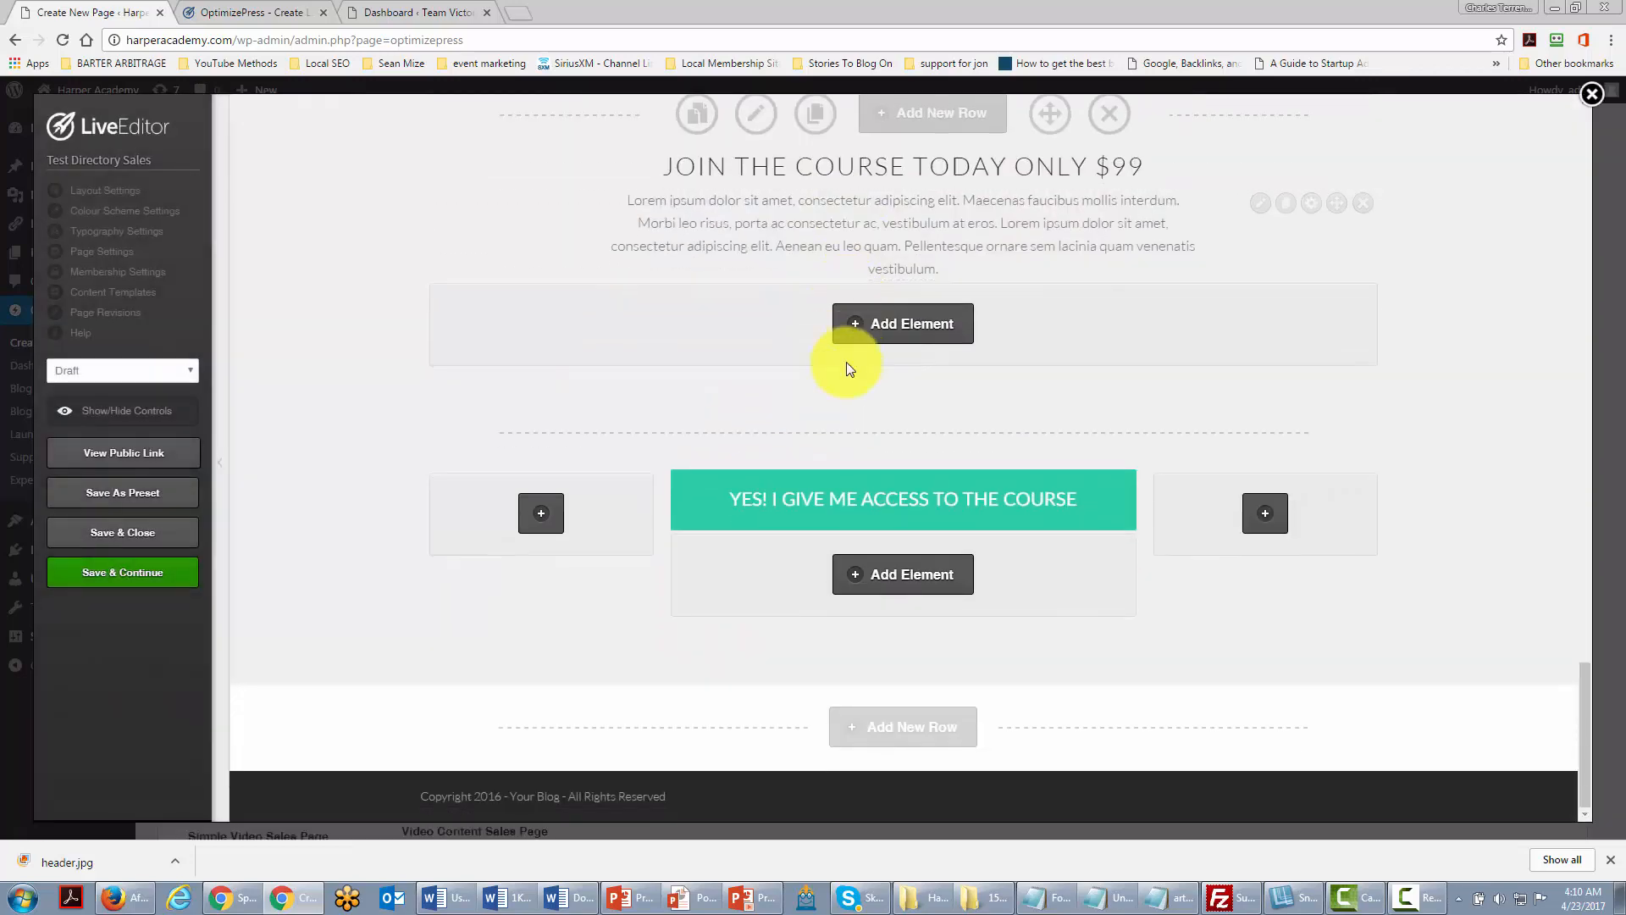
{"action": "scroll", "coordinate": [846, 362], "scroll_direction": "up", "scroll_amount": 3}
{"action": "scroll", "coordinate": [845, 373], "scroll_direction": "up", "scroll_amount": 3}
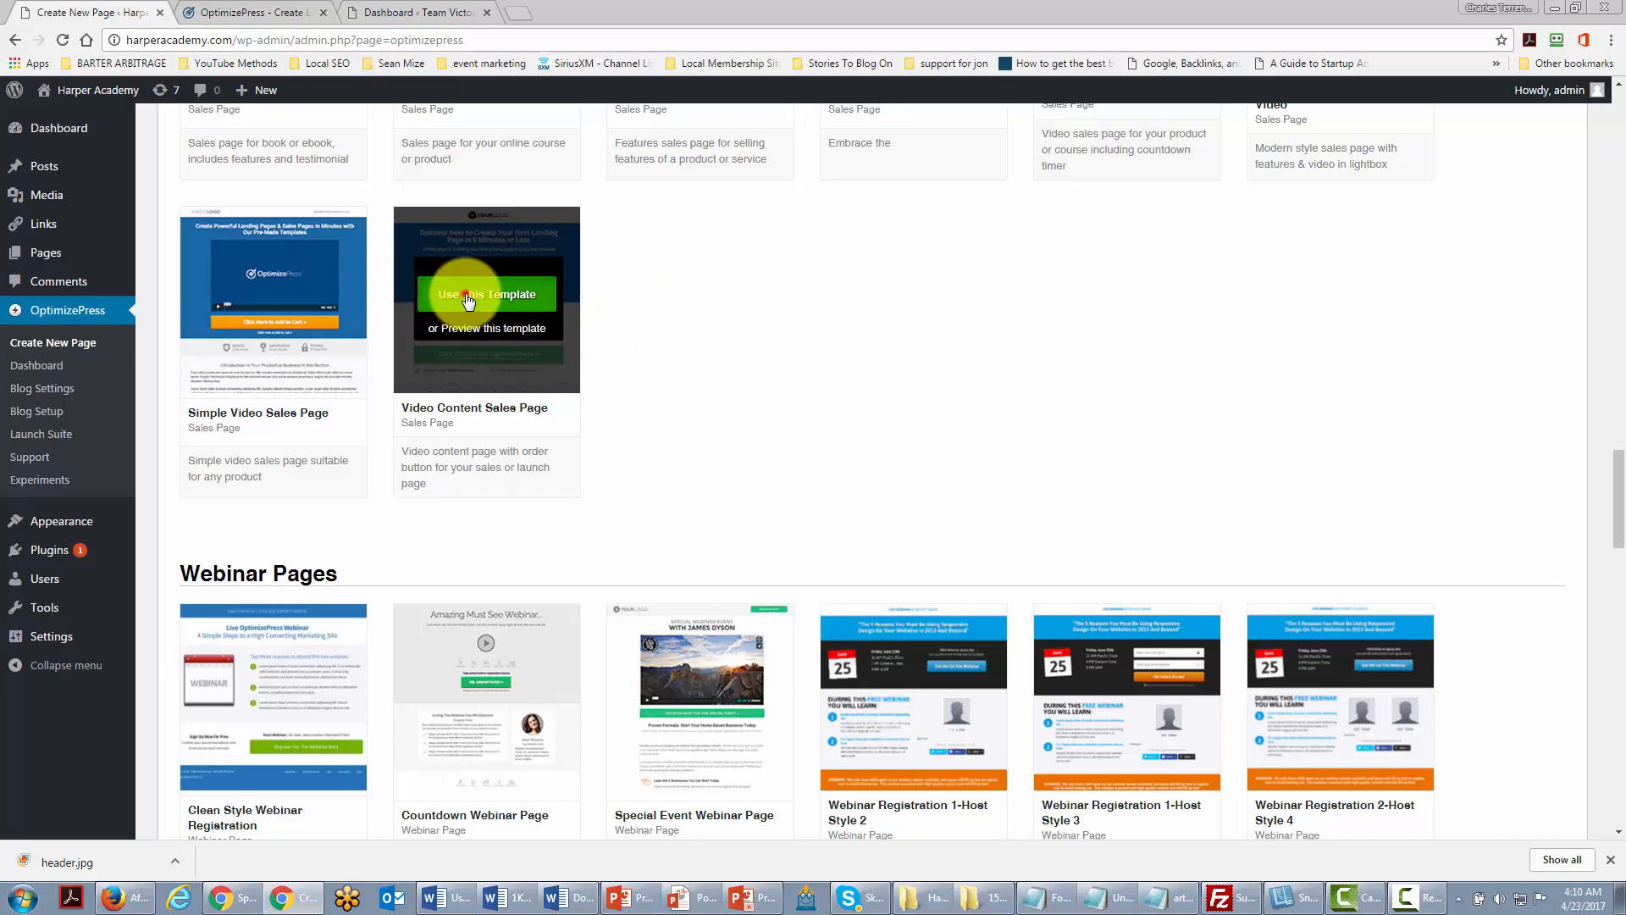
Step: Build a 'page builder system' page from the Video Content Sales Page template in LiveEditor
{"action": "left_click", "coordinate": [466, 298]}
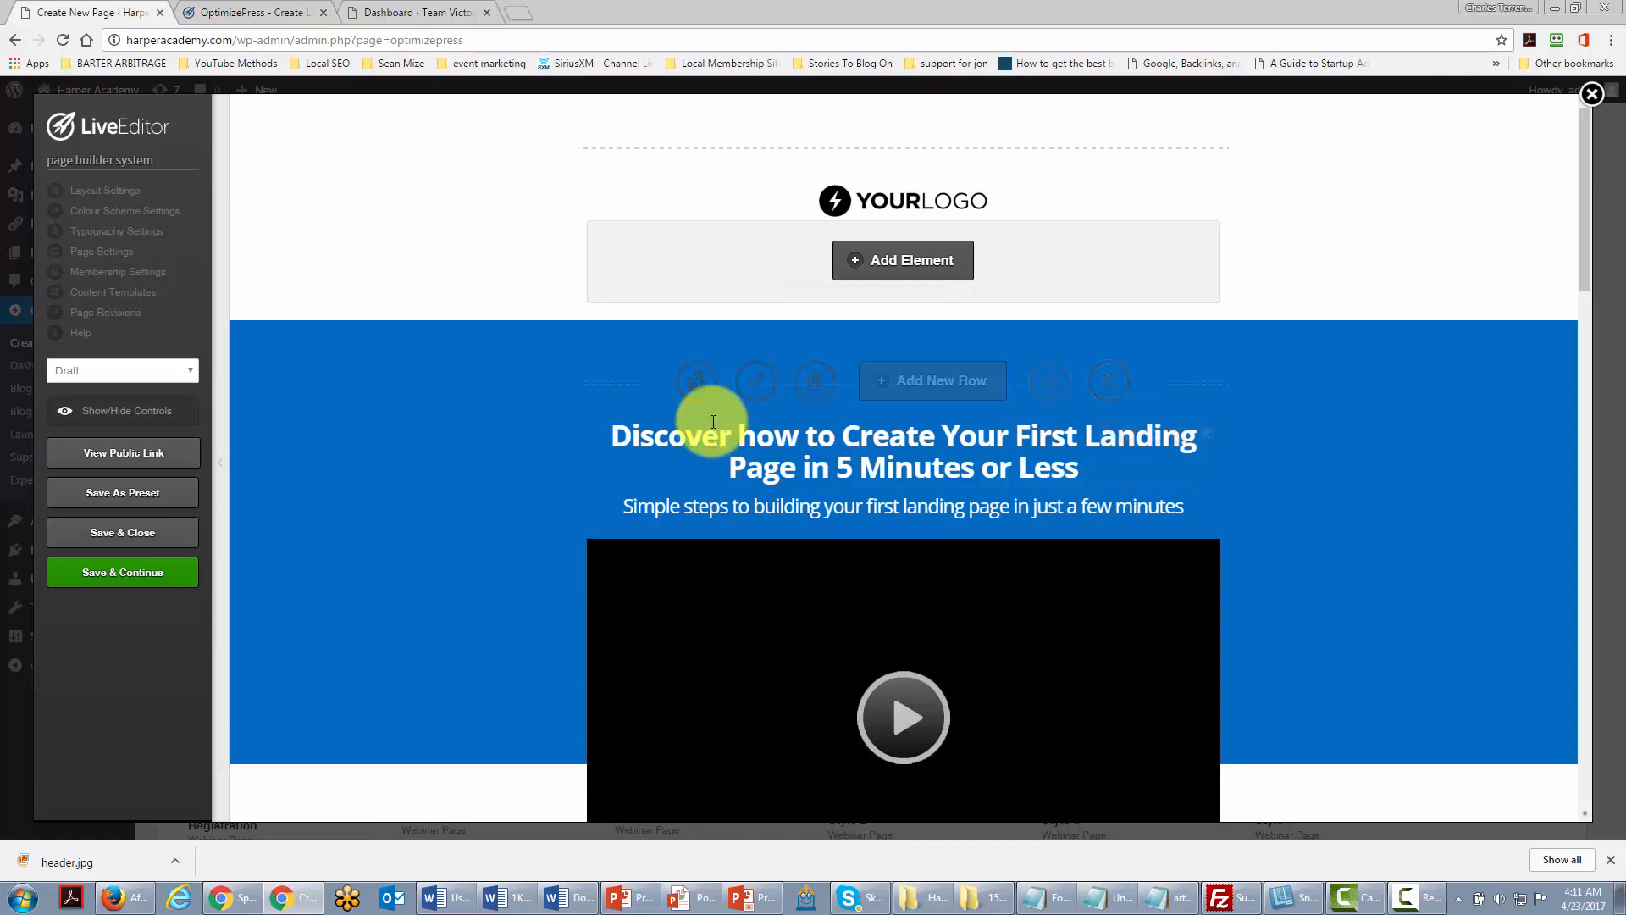
{"action": "scroll", "coordinate": [713, 410], "scroll_direction": "down", "scroll_amount": 2}
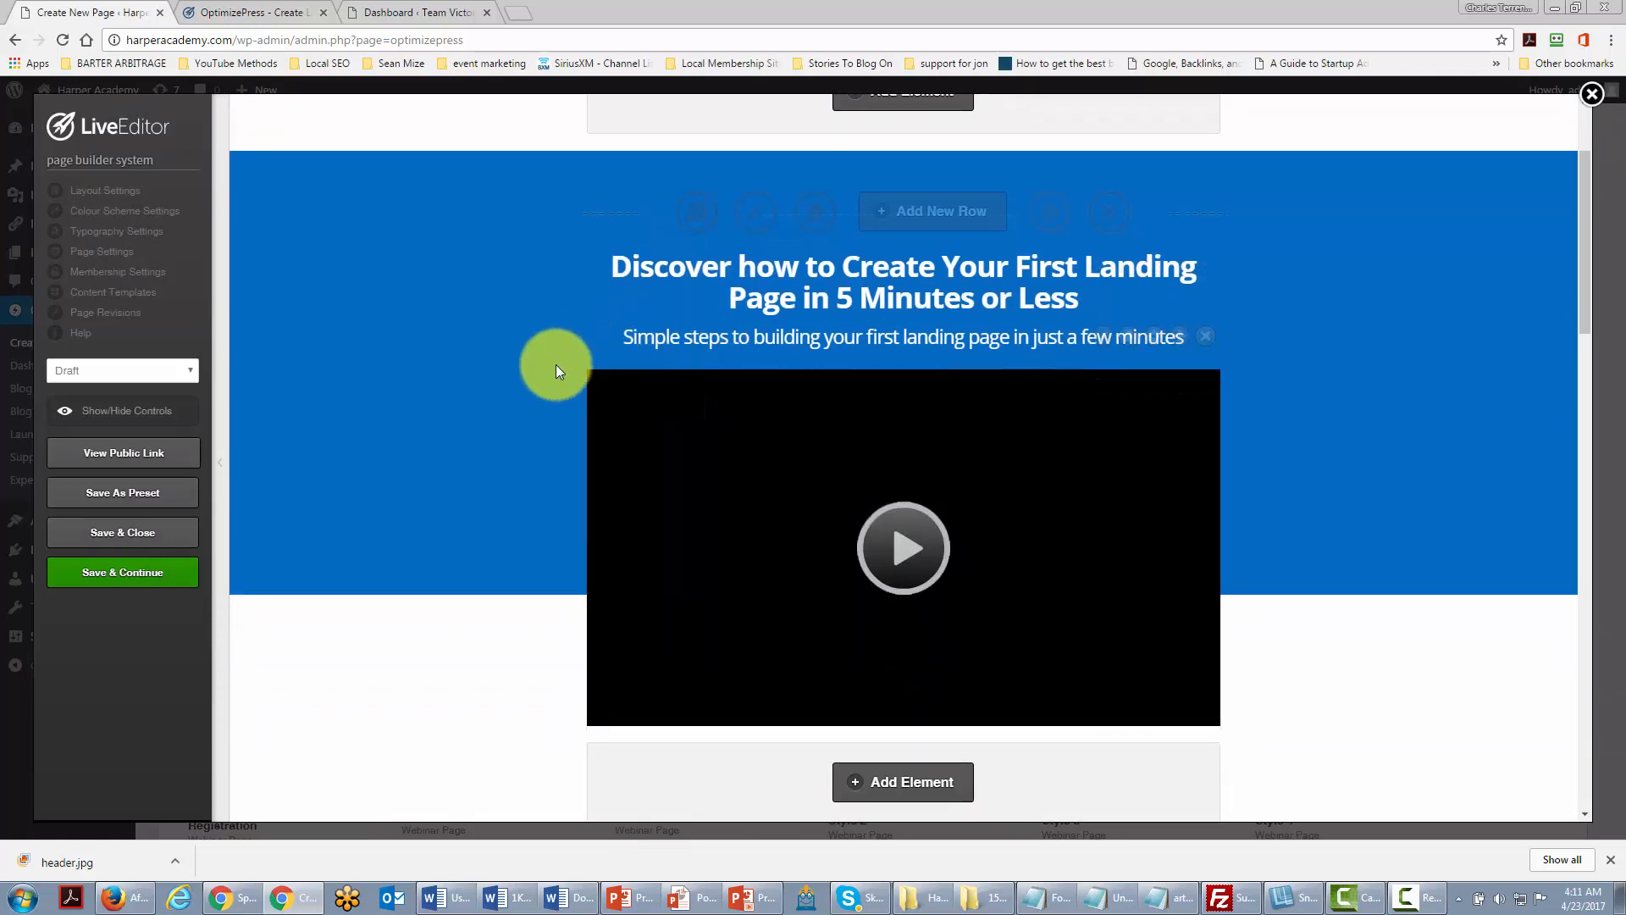
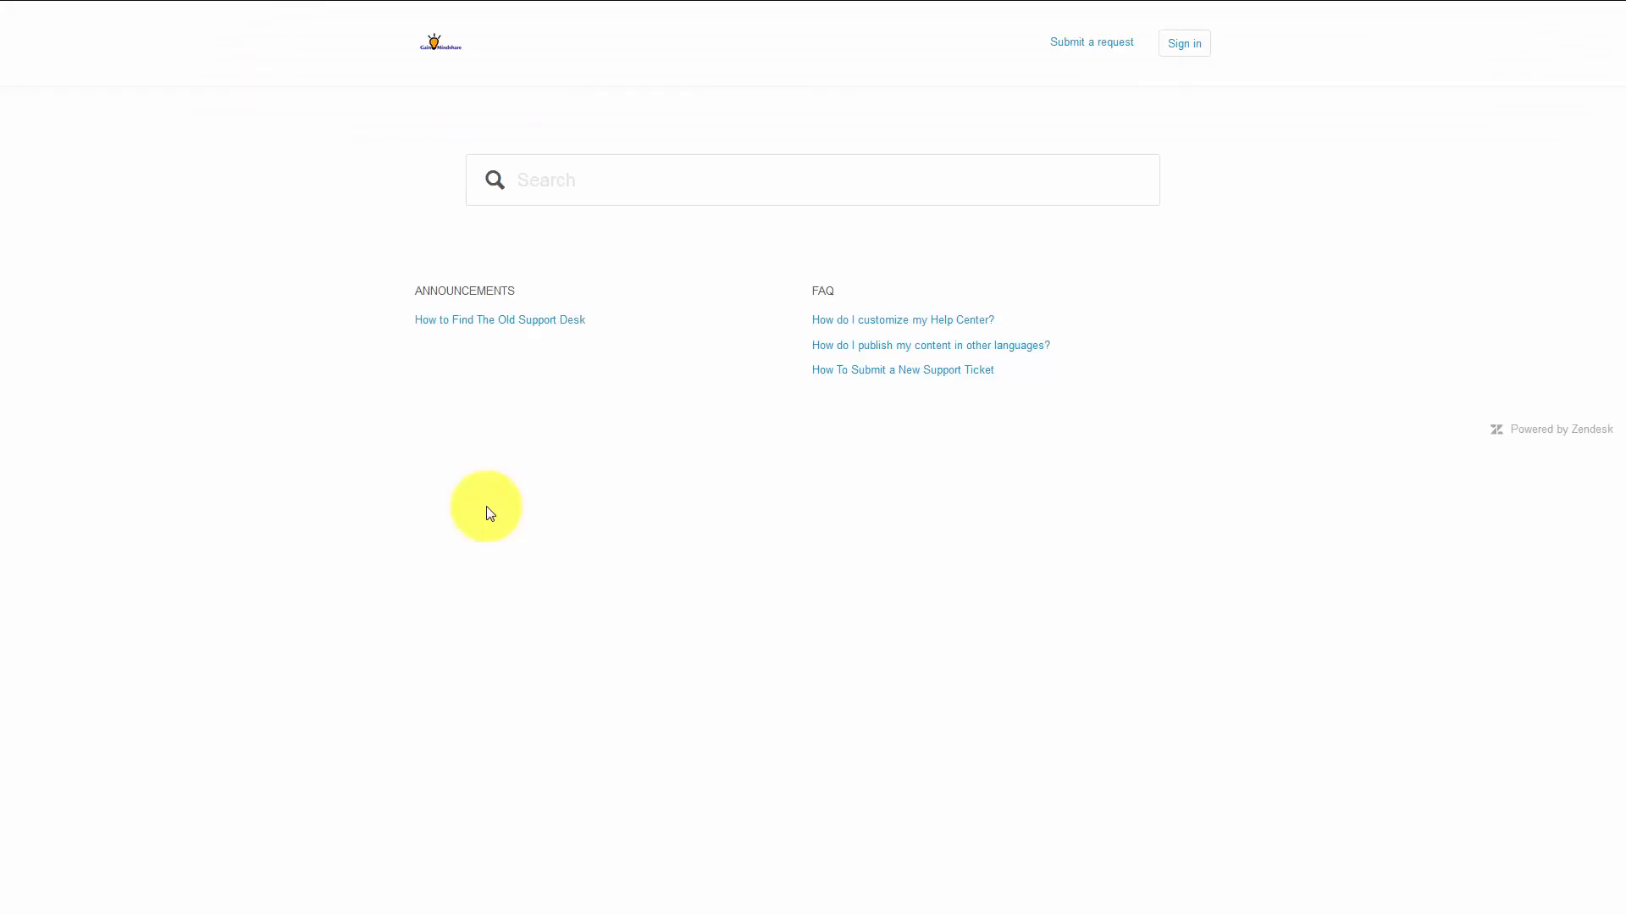
Step: Submit a Zendesk Help Center request 'Need Your Script' asking whether a phone script is available
{"action": "left_click", "coordinate": [1079, 47]}
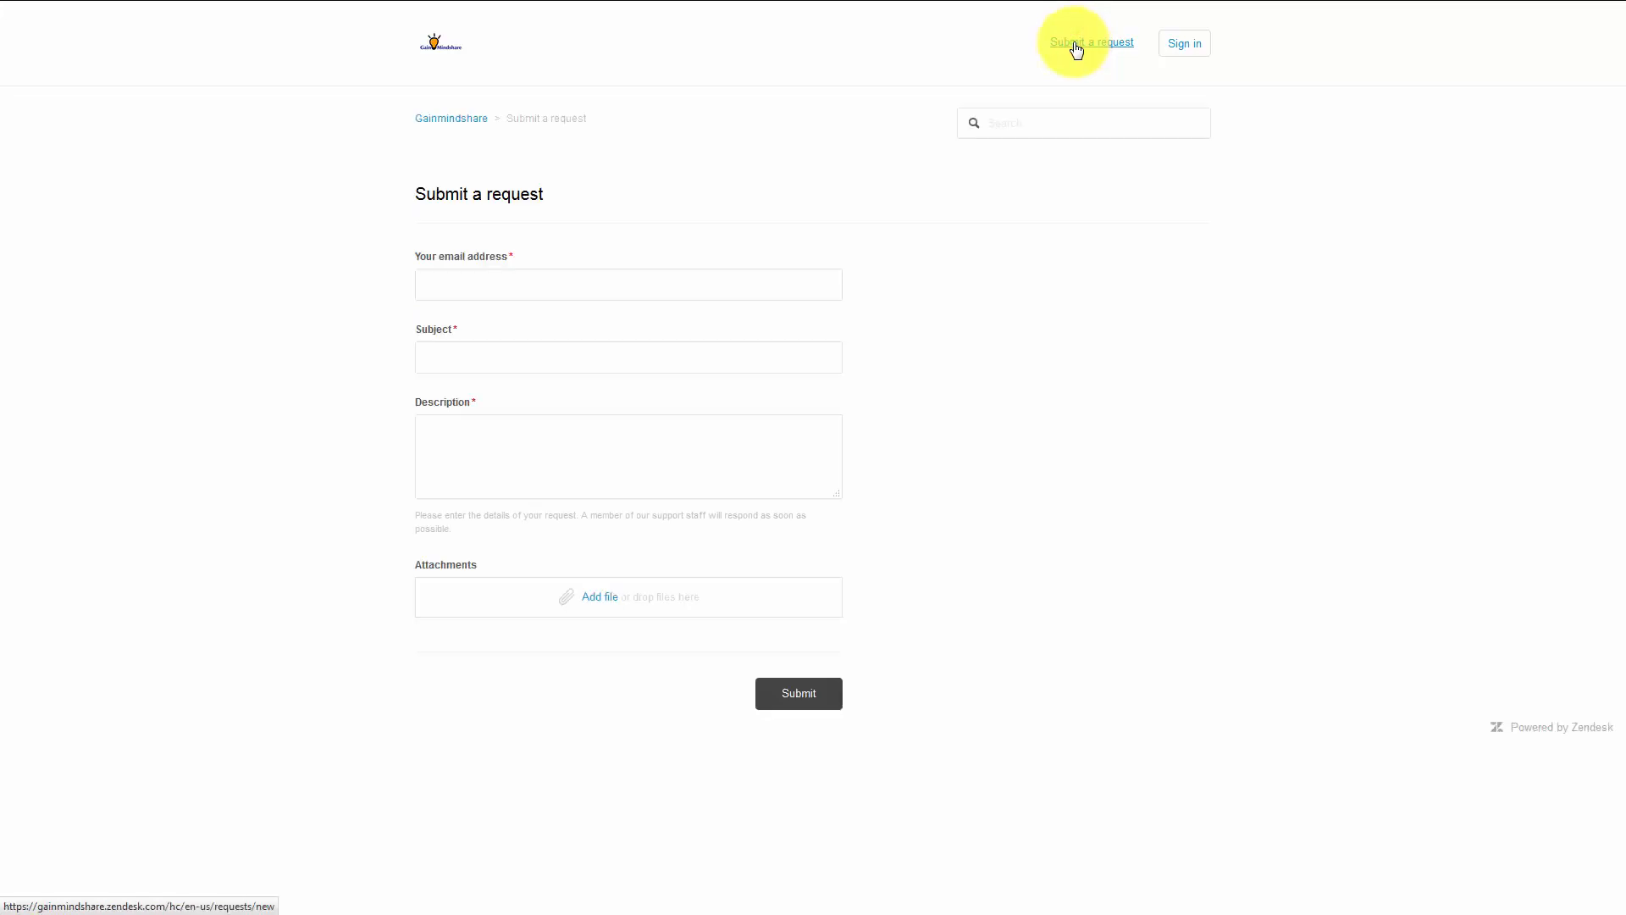
{"action": "left_click", "coordinate": [581, 284]}
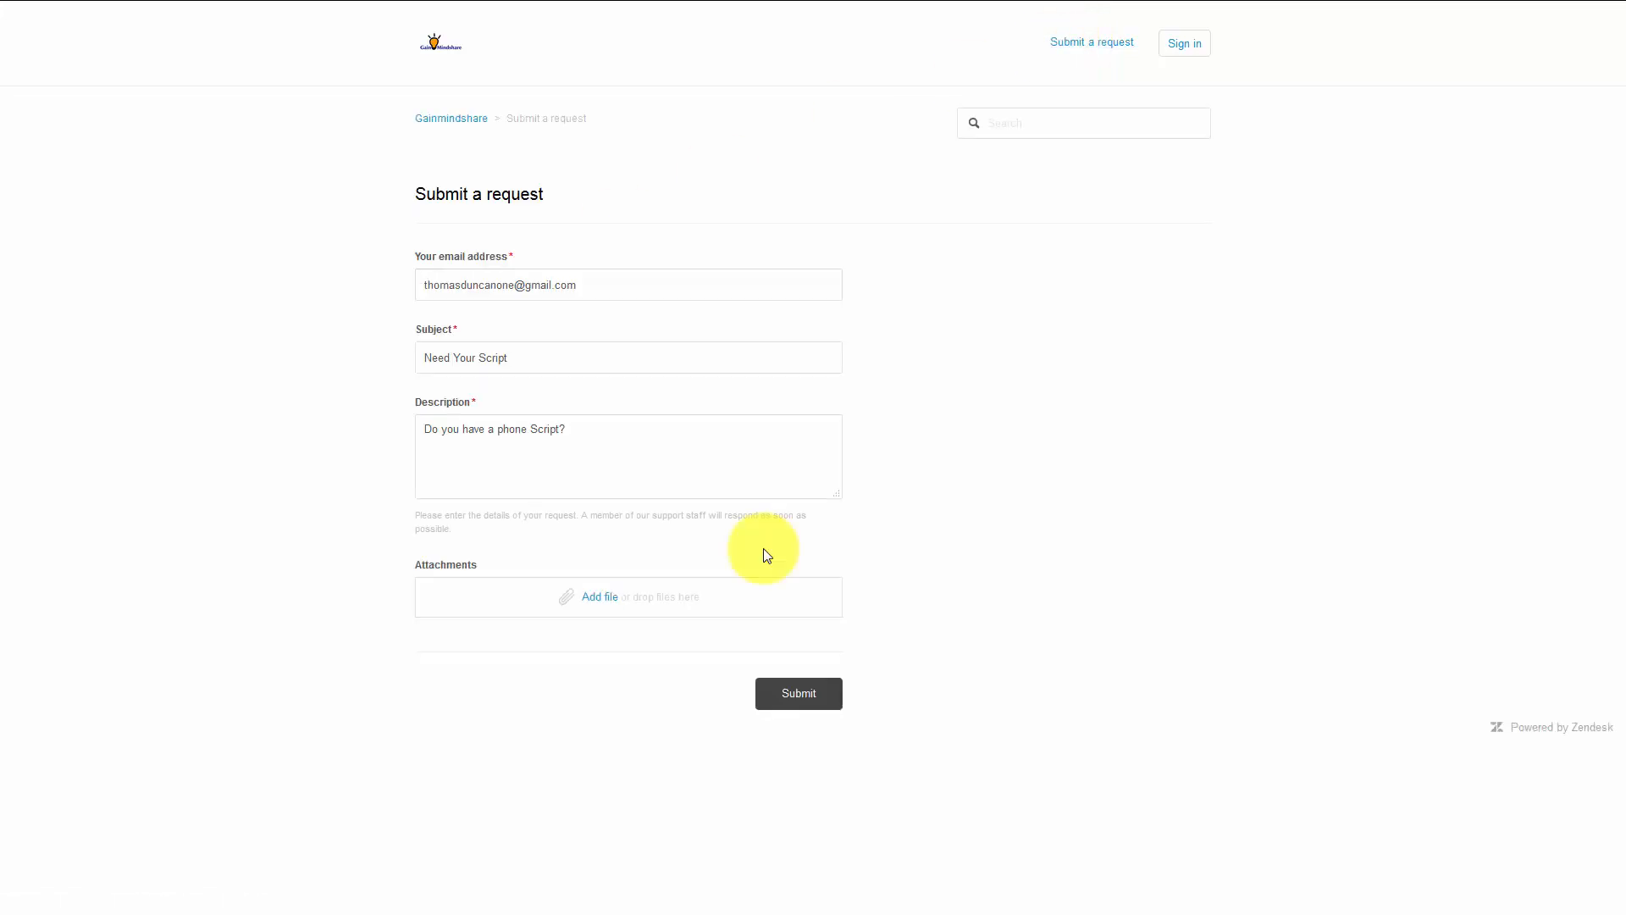
{"action": "left_click", "coordinate": [798, 694]}
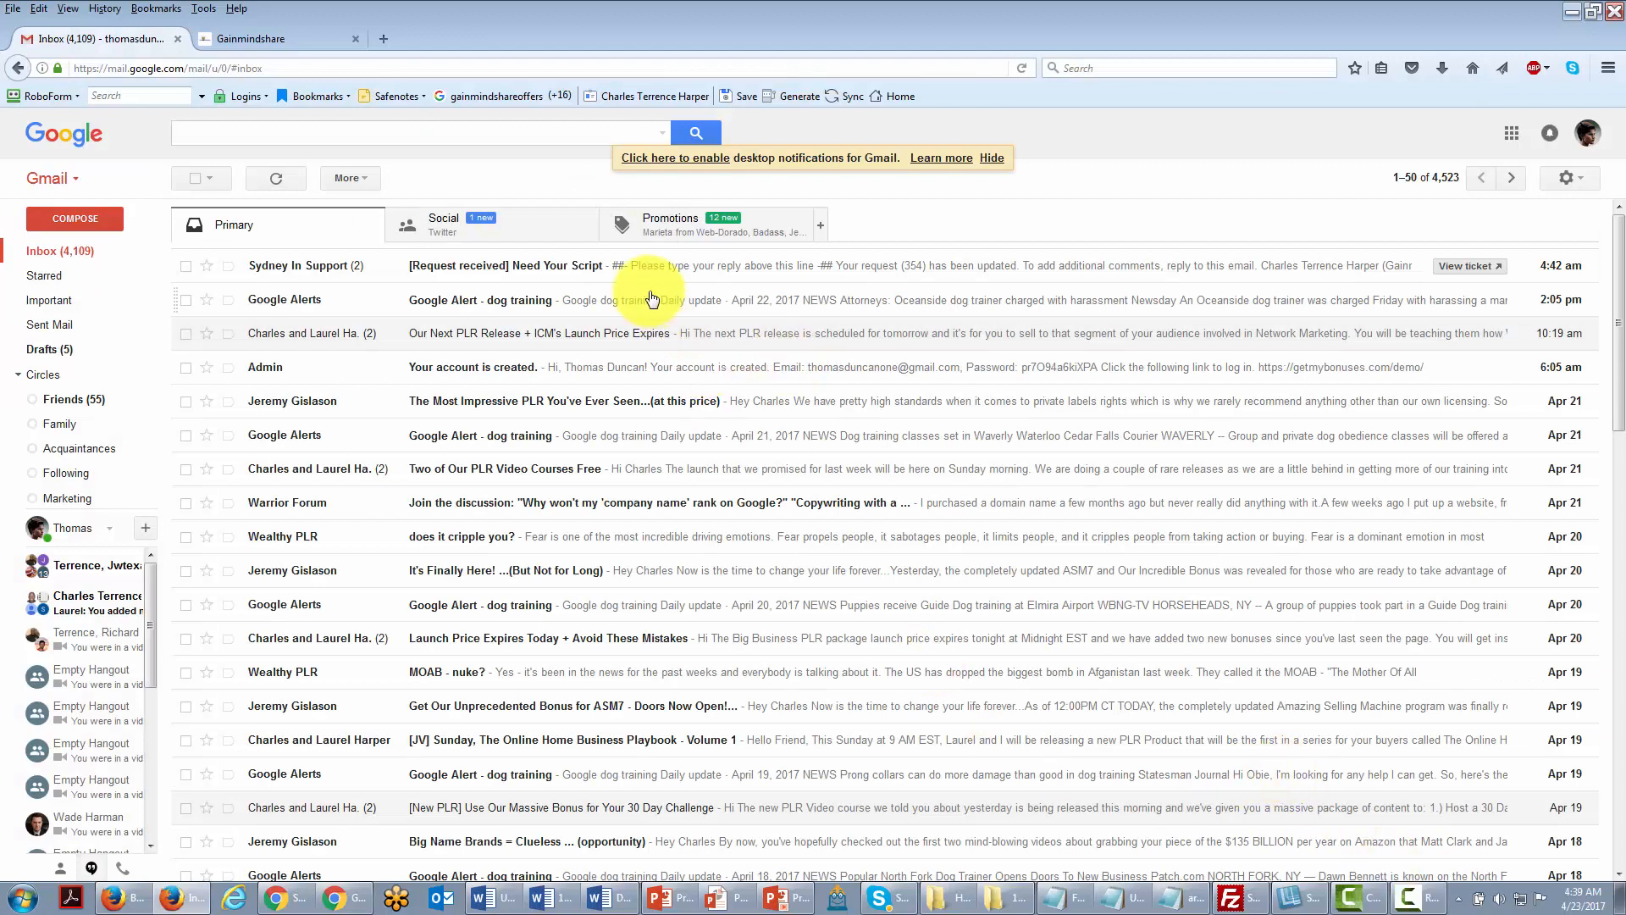
Step: Open the '[Request received] Need Your Script' confirmation email in Gmail
{"action": "left_click", "coordinate": [682, 270]}
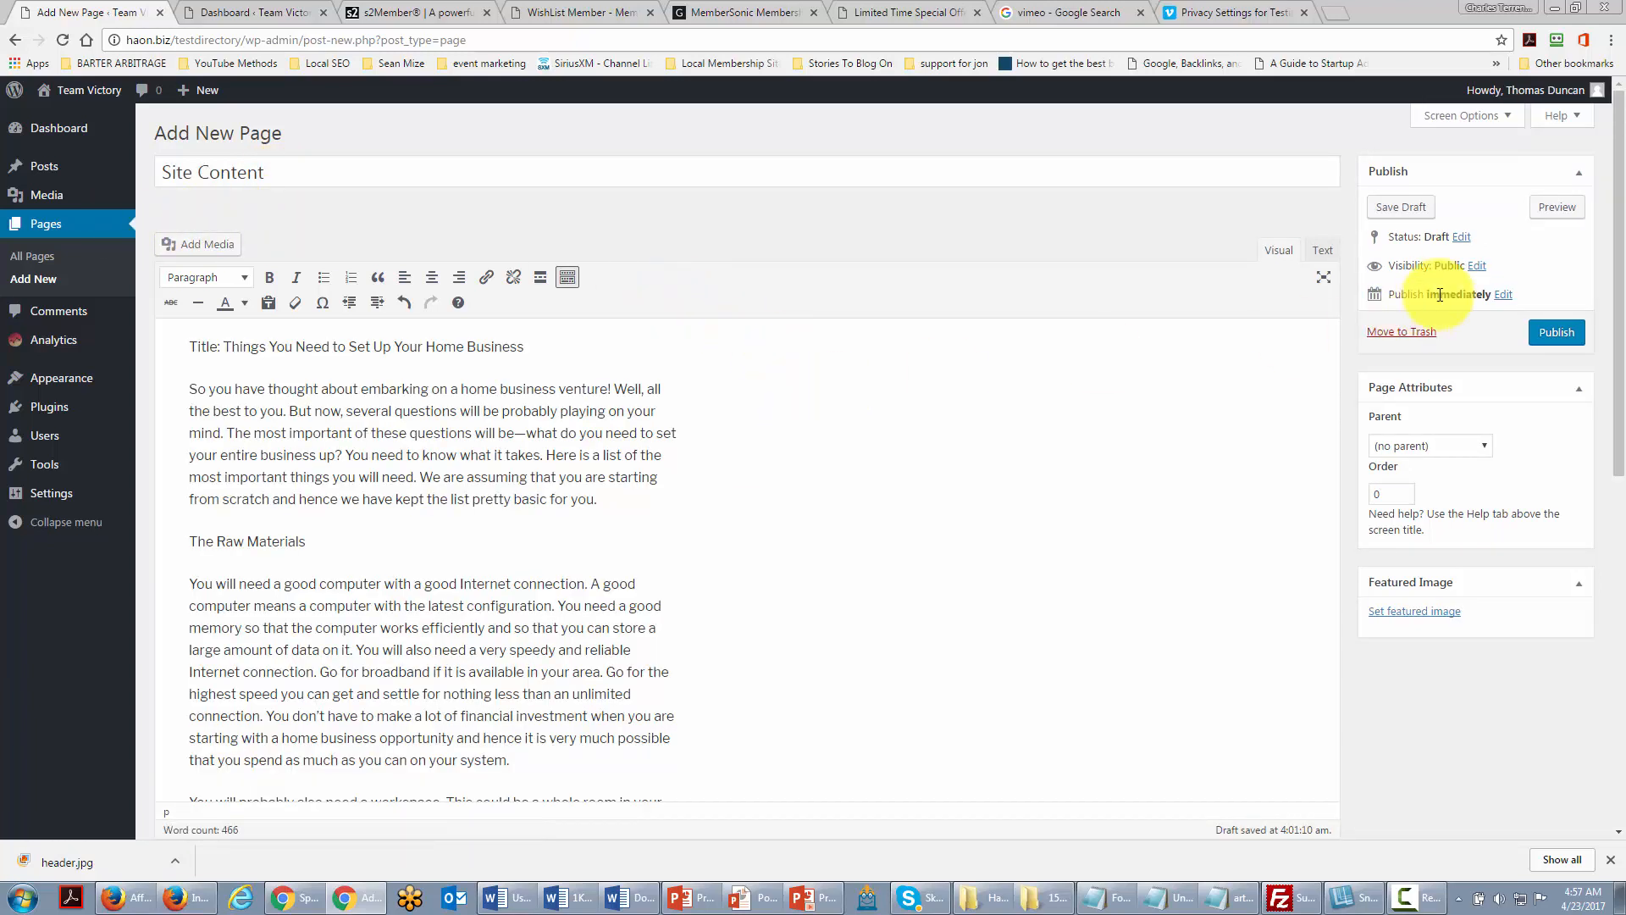
Step: Set the Site Content page's visibility to Password protected with a page password
{"action": "left_click", "coordinate": [1474, 265]}
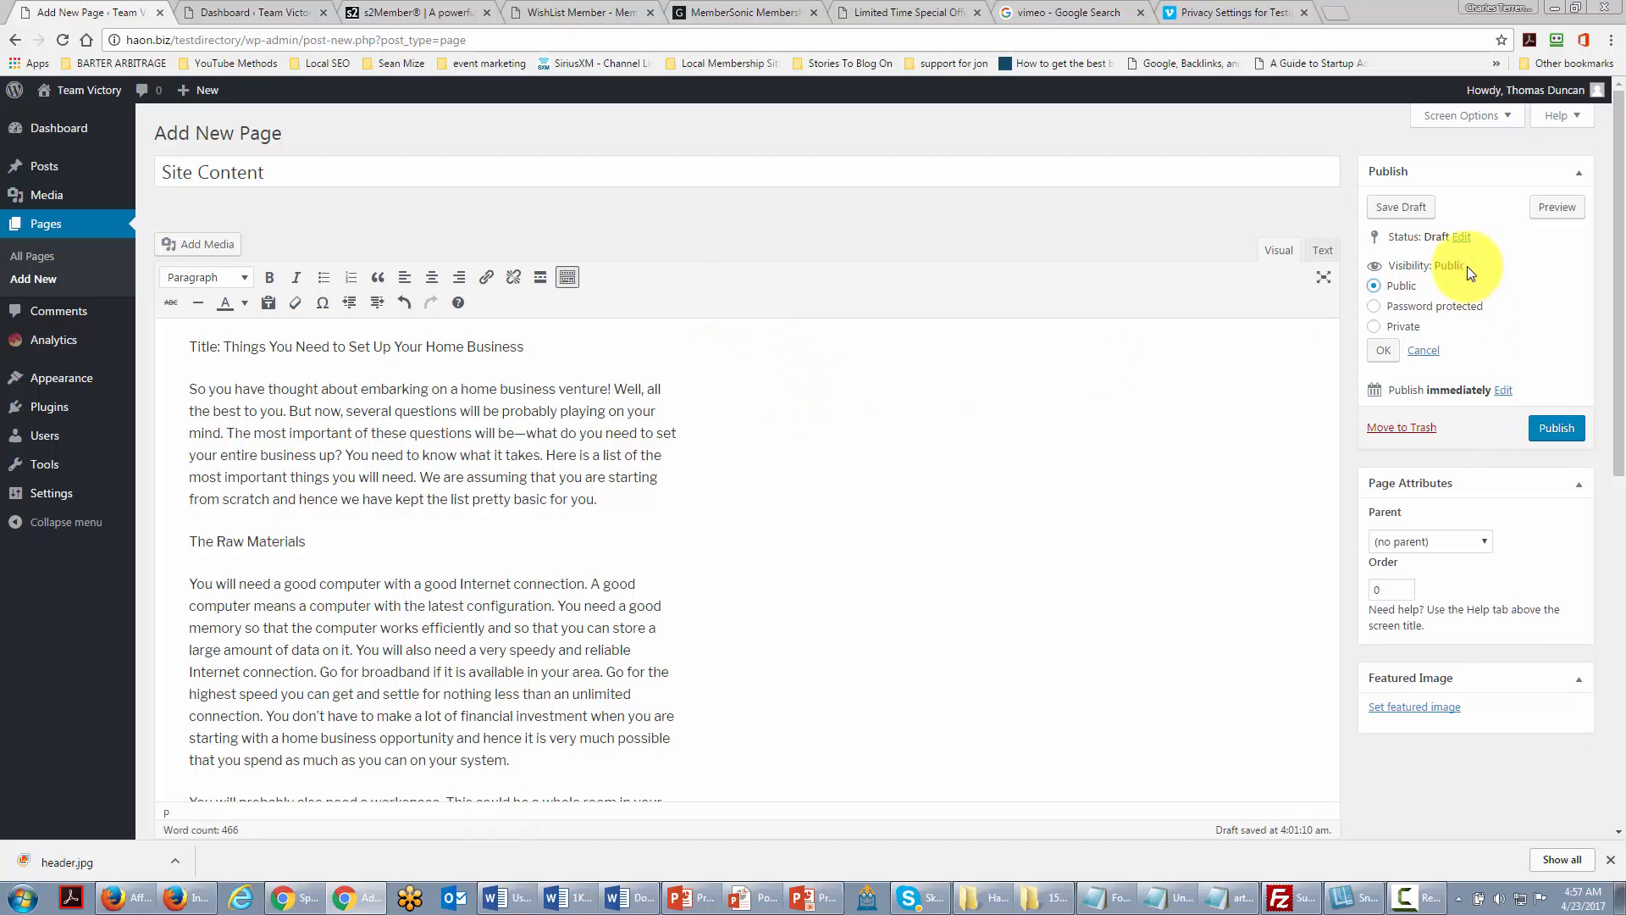
{"action": "left_click", "coordinate": [1376, 309]}
{"action": "left_click", "coordinate": [1413, 351]}
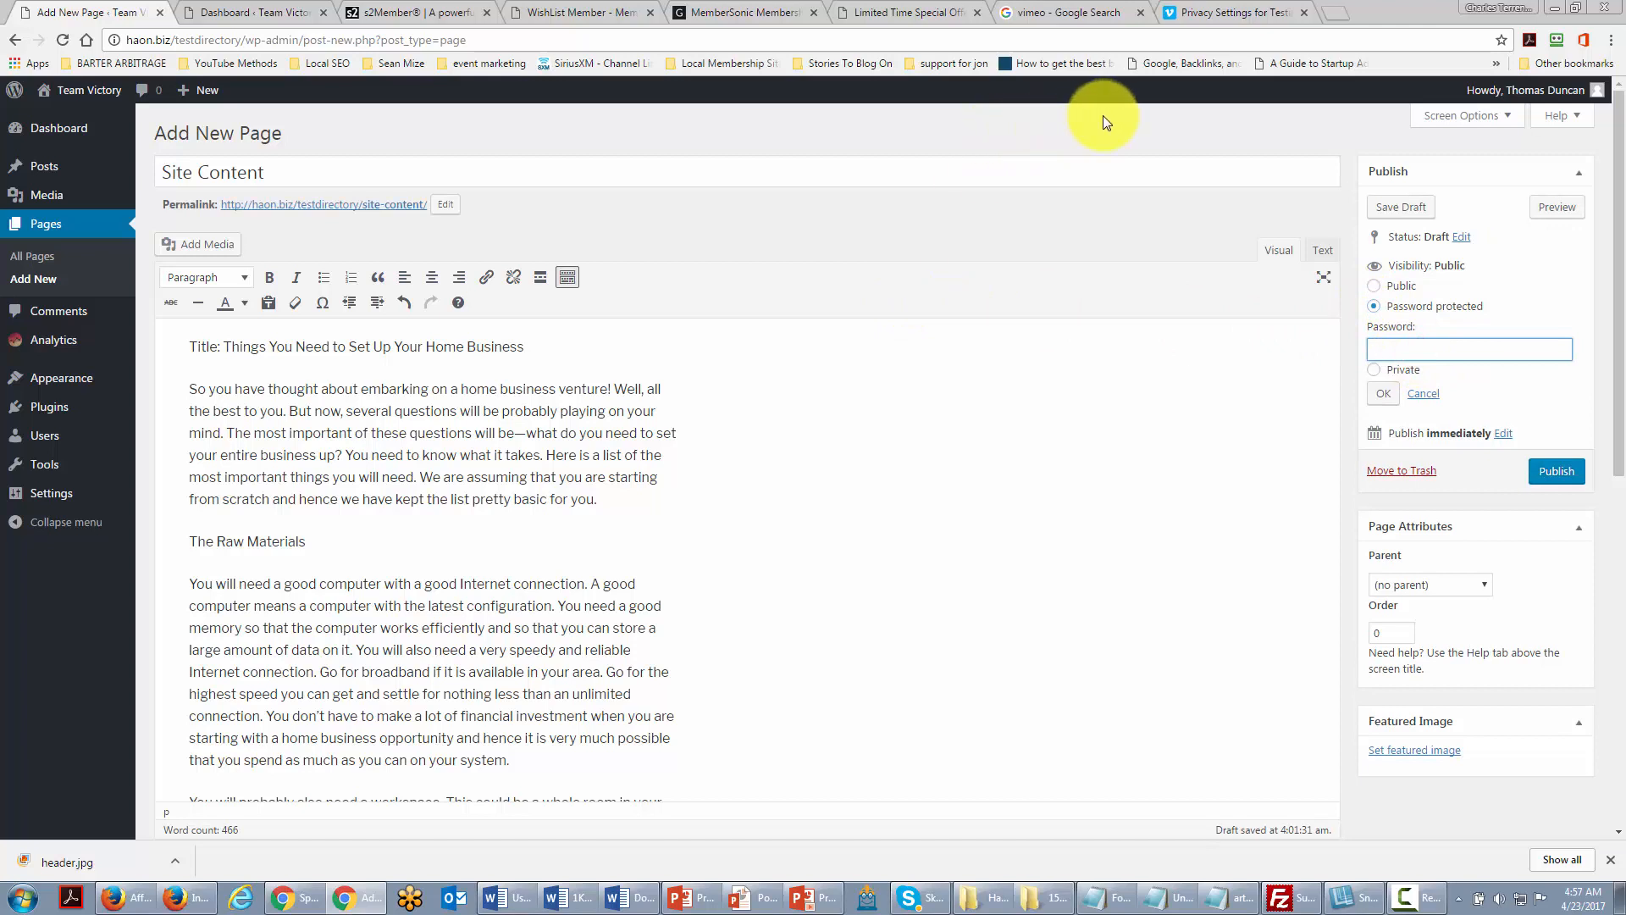
{"action": "type", "text": "sitecontent"}
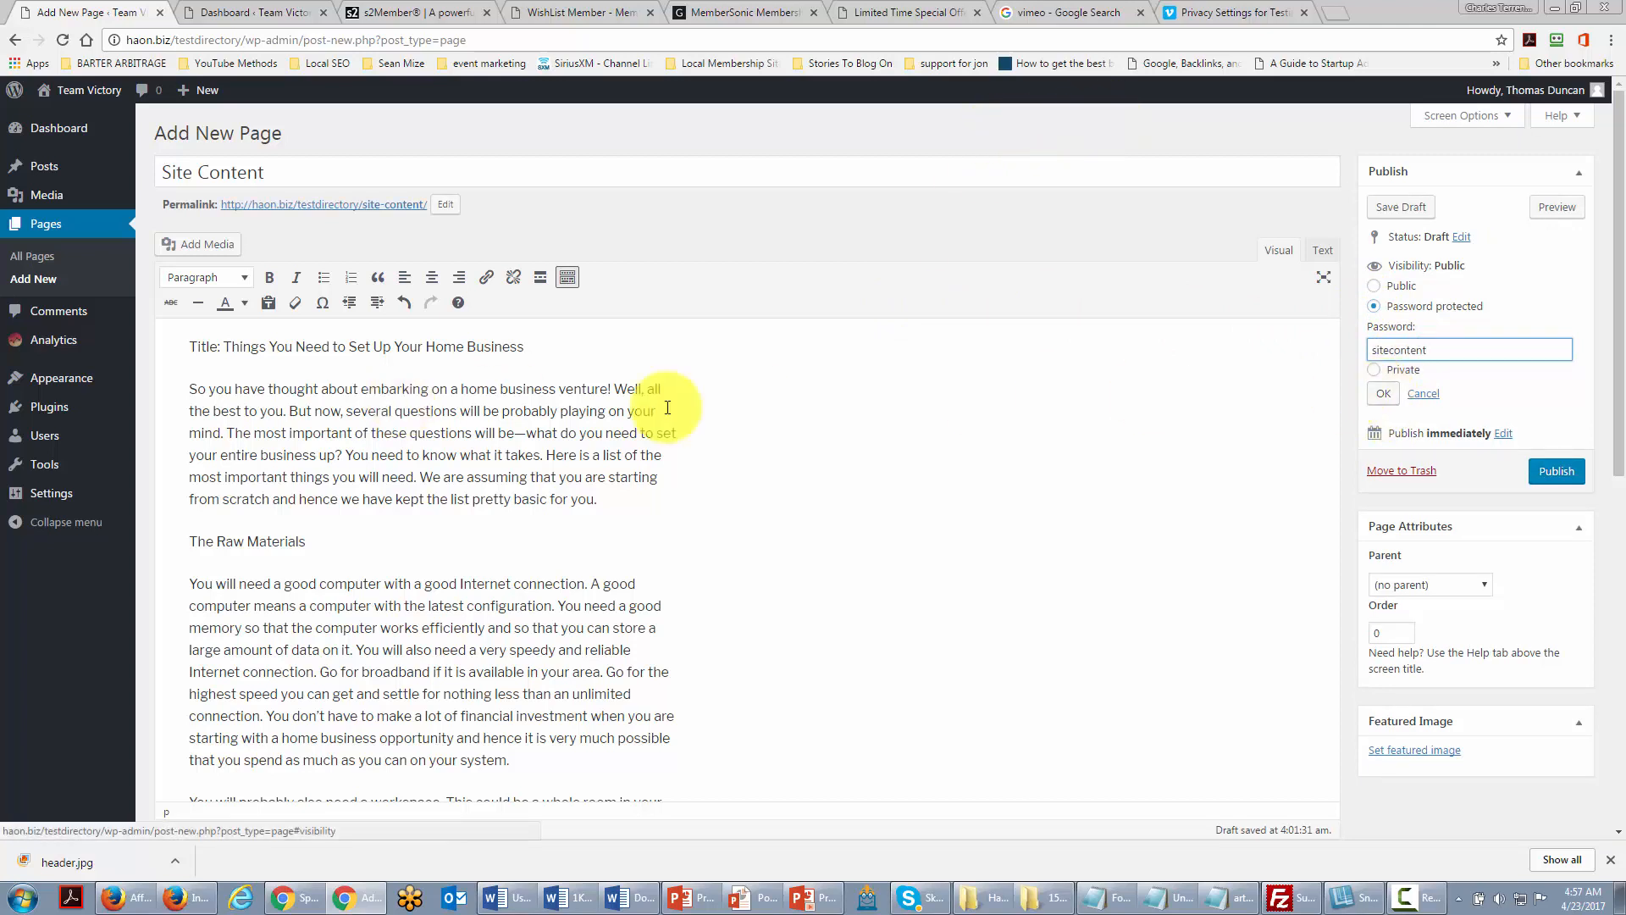
{"action": "left_click", "coordinate": [1383, 398]}
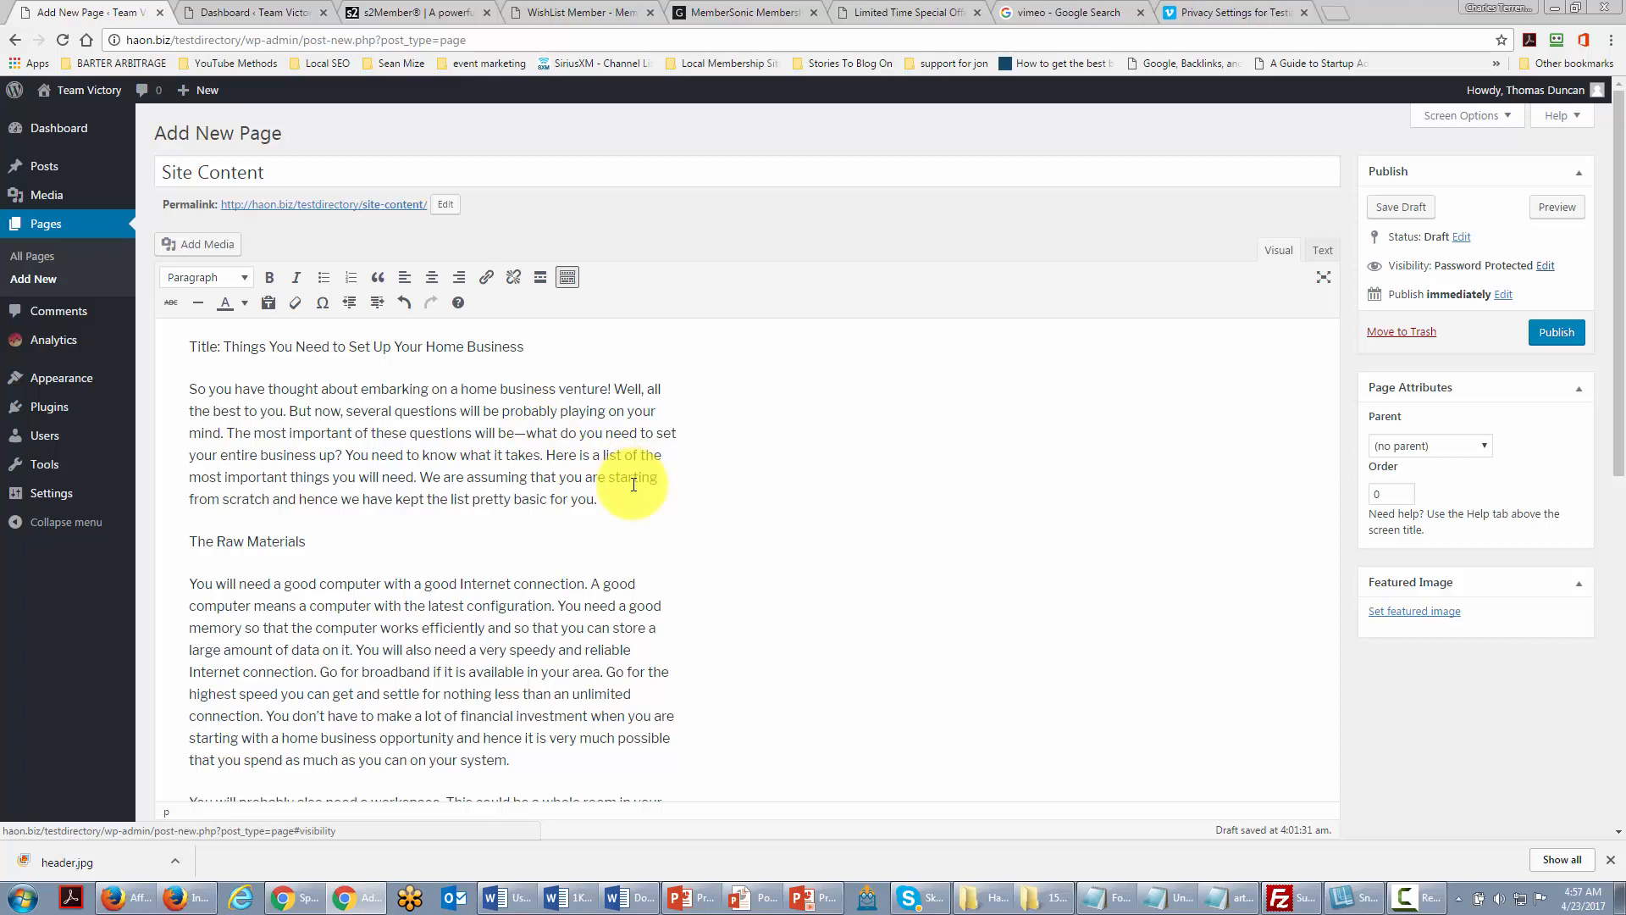
Step: Set the Vimeo test video's privacy to 'Only people with a password', then view the s2Member page
{"action": "left_click", "coordinate": [1242, 13]}
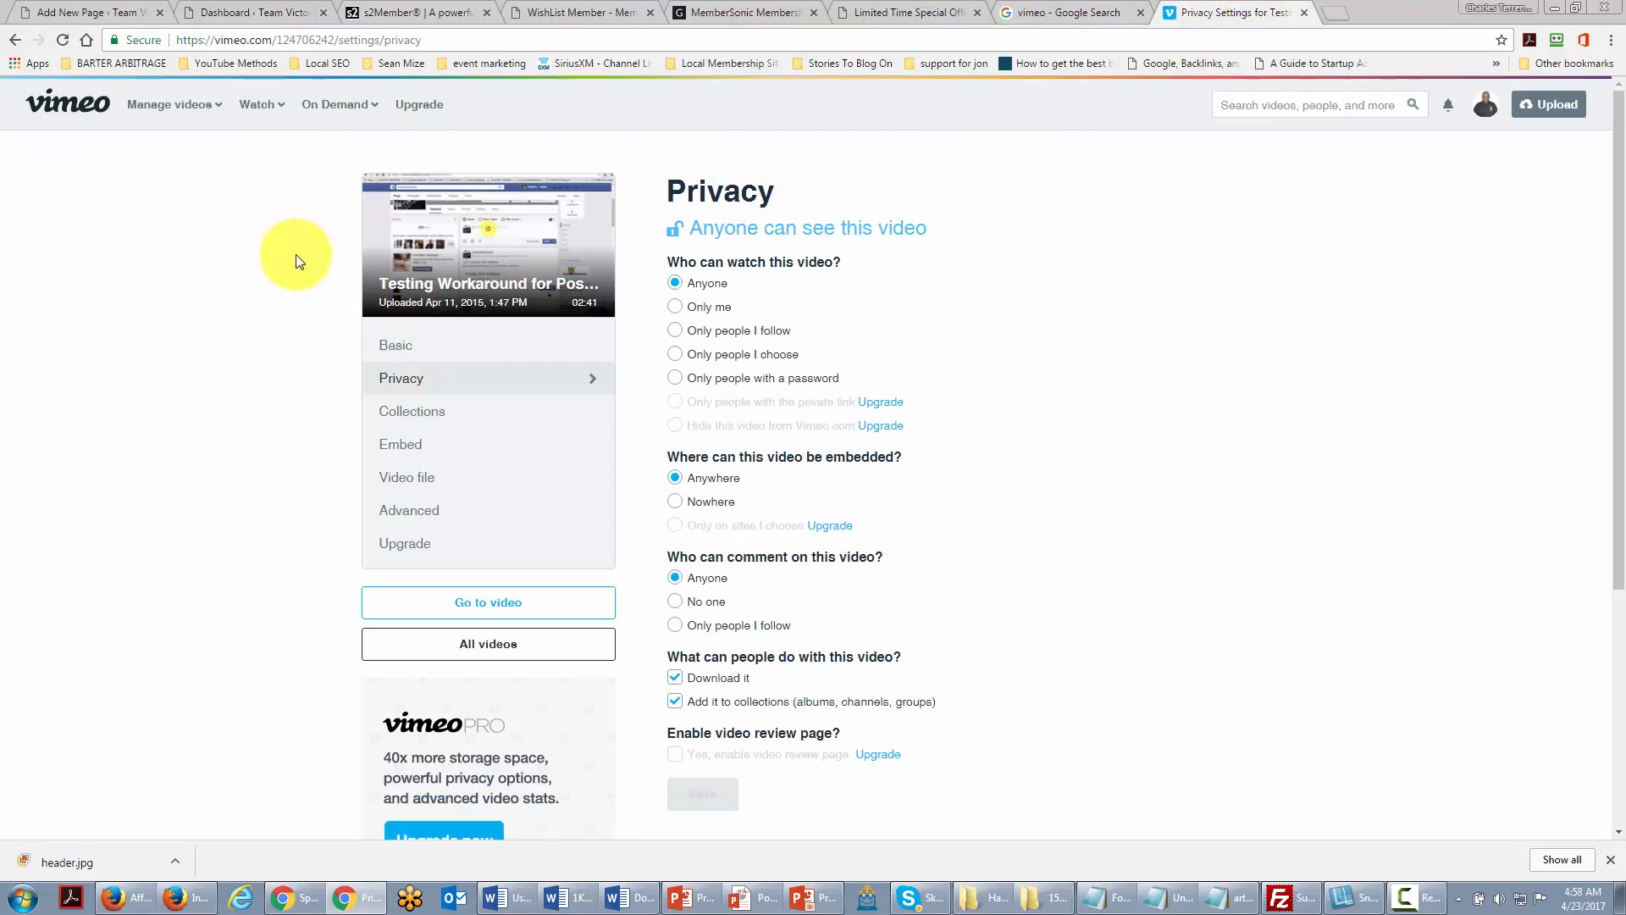
{"action": "left_click", "coordinate": [675, 377]}
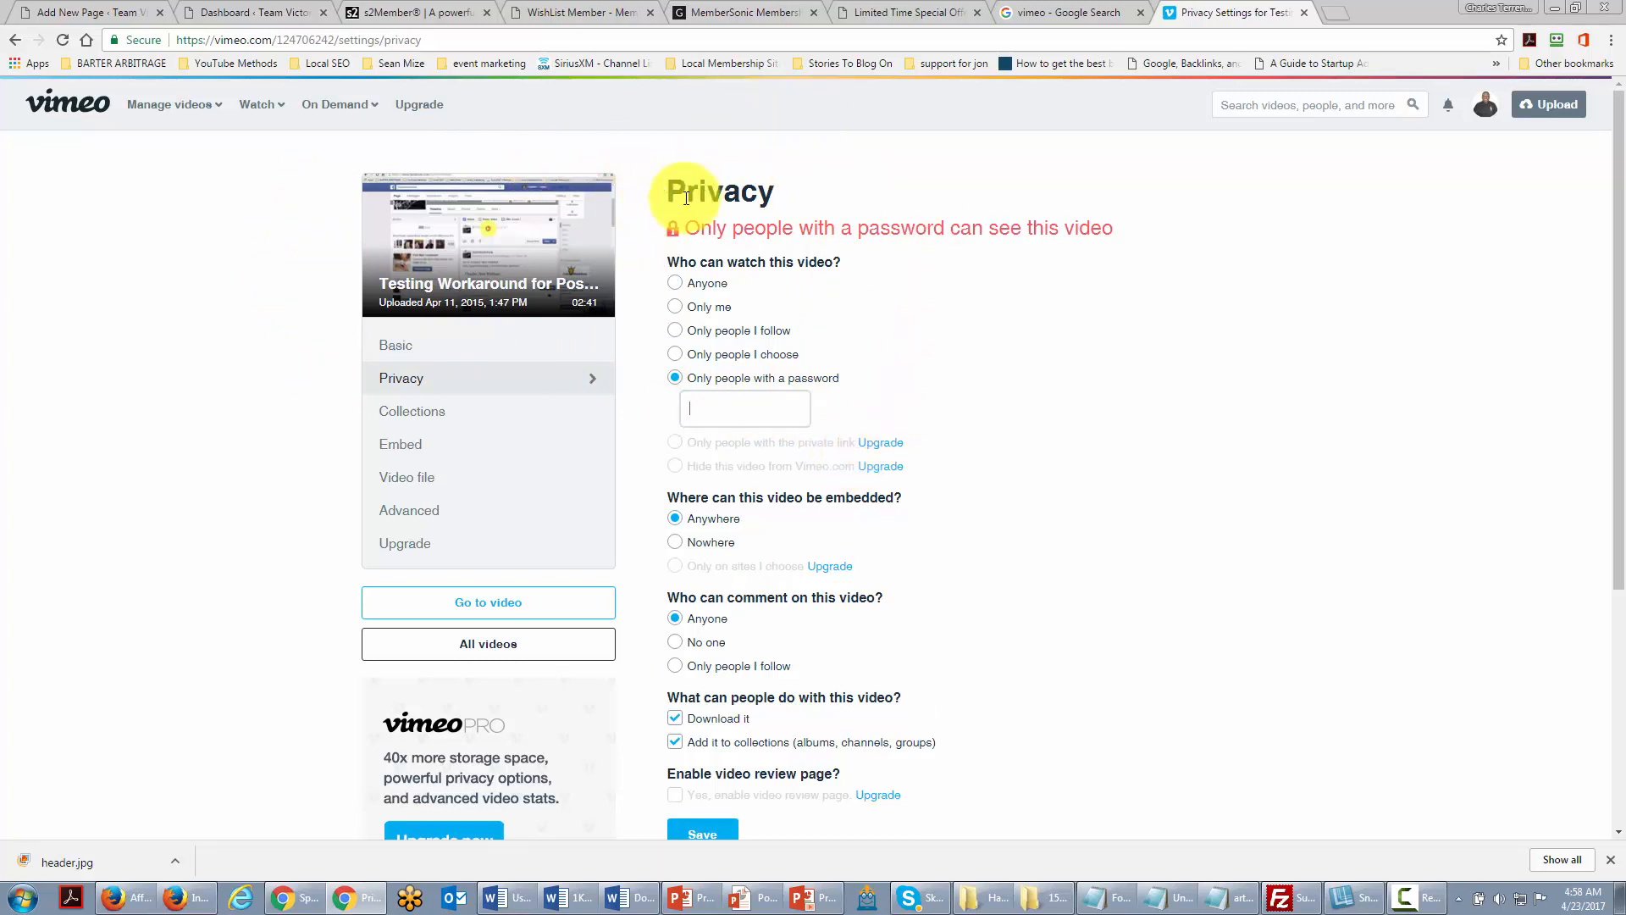
{"action": "key", "text": "ctrl+3"}
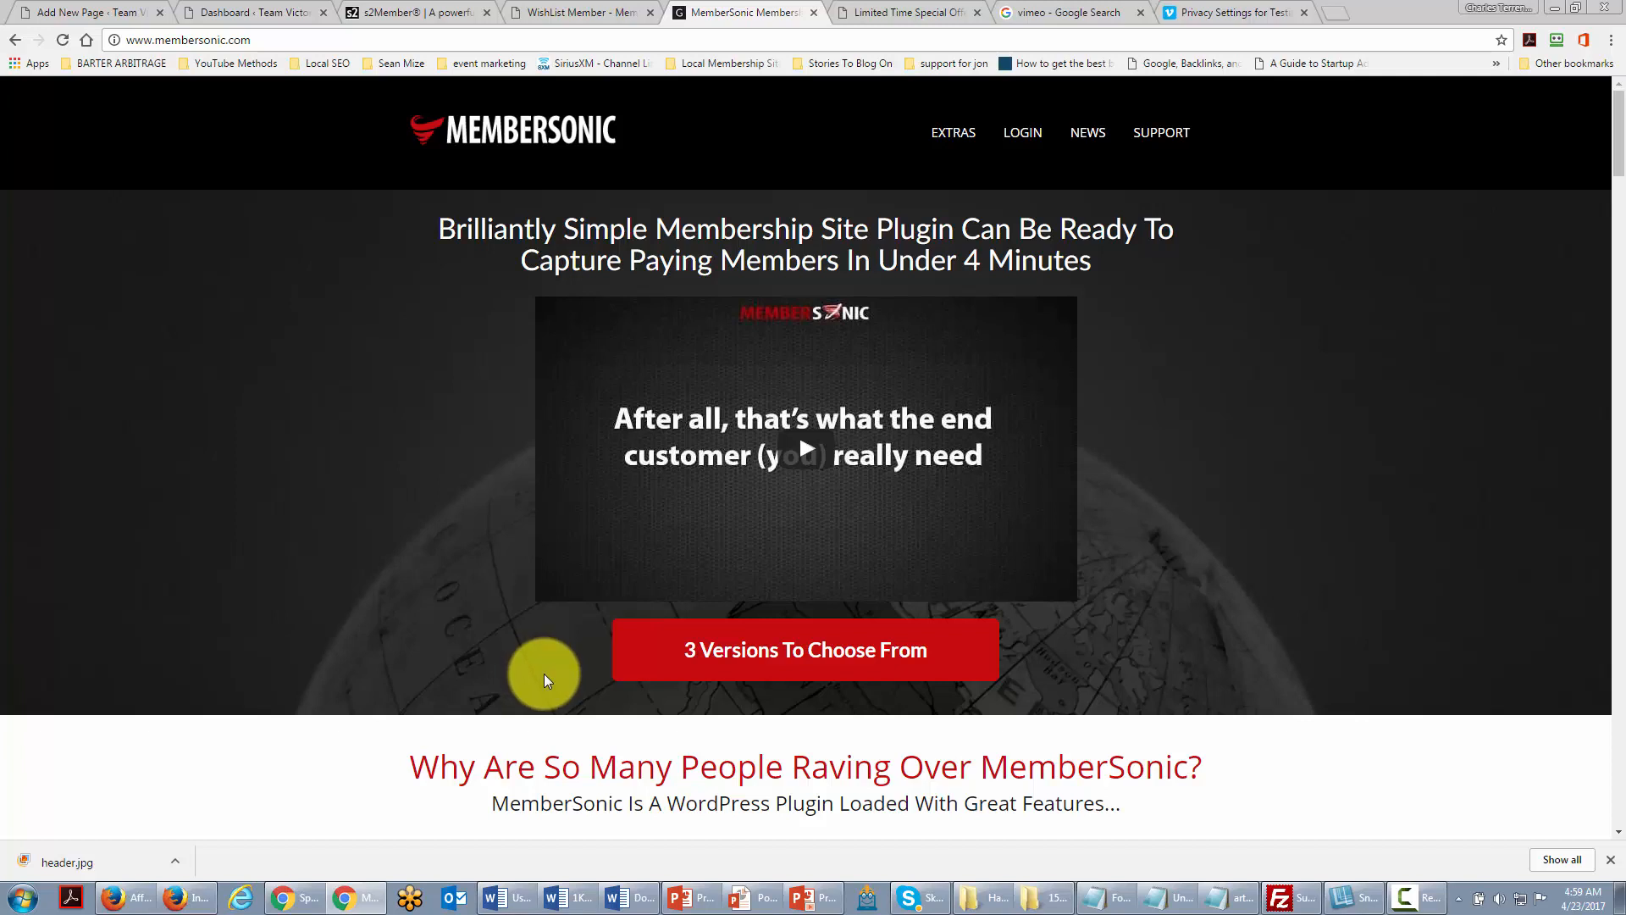
Step: Look over the MemberSonic and WishList Member plugin tabs, then return to the Site Content editor
{"action": "key", "text": "ctrl+Tab"}
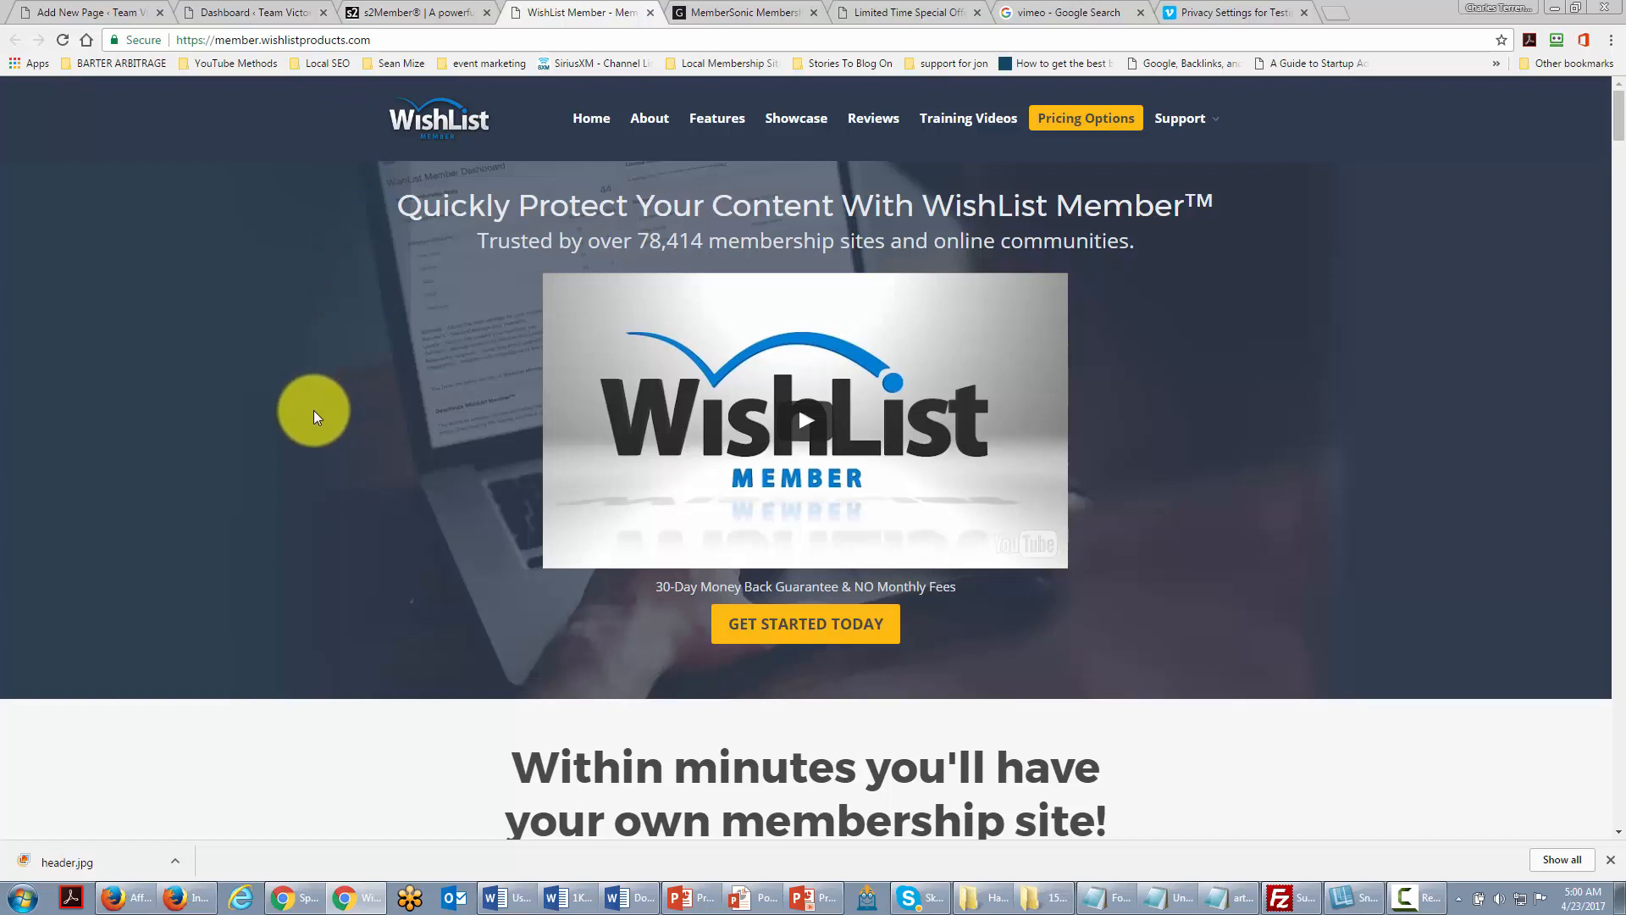
{"action": "key", "text": "ctrl+1"}
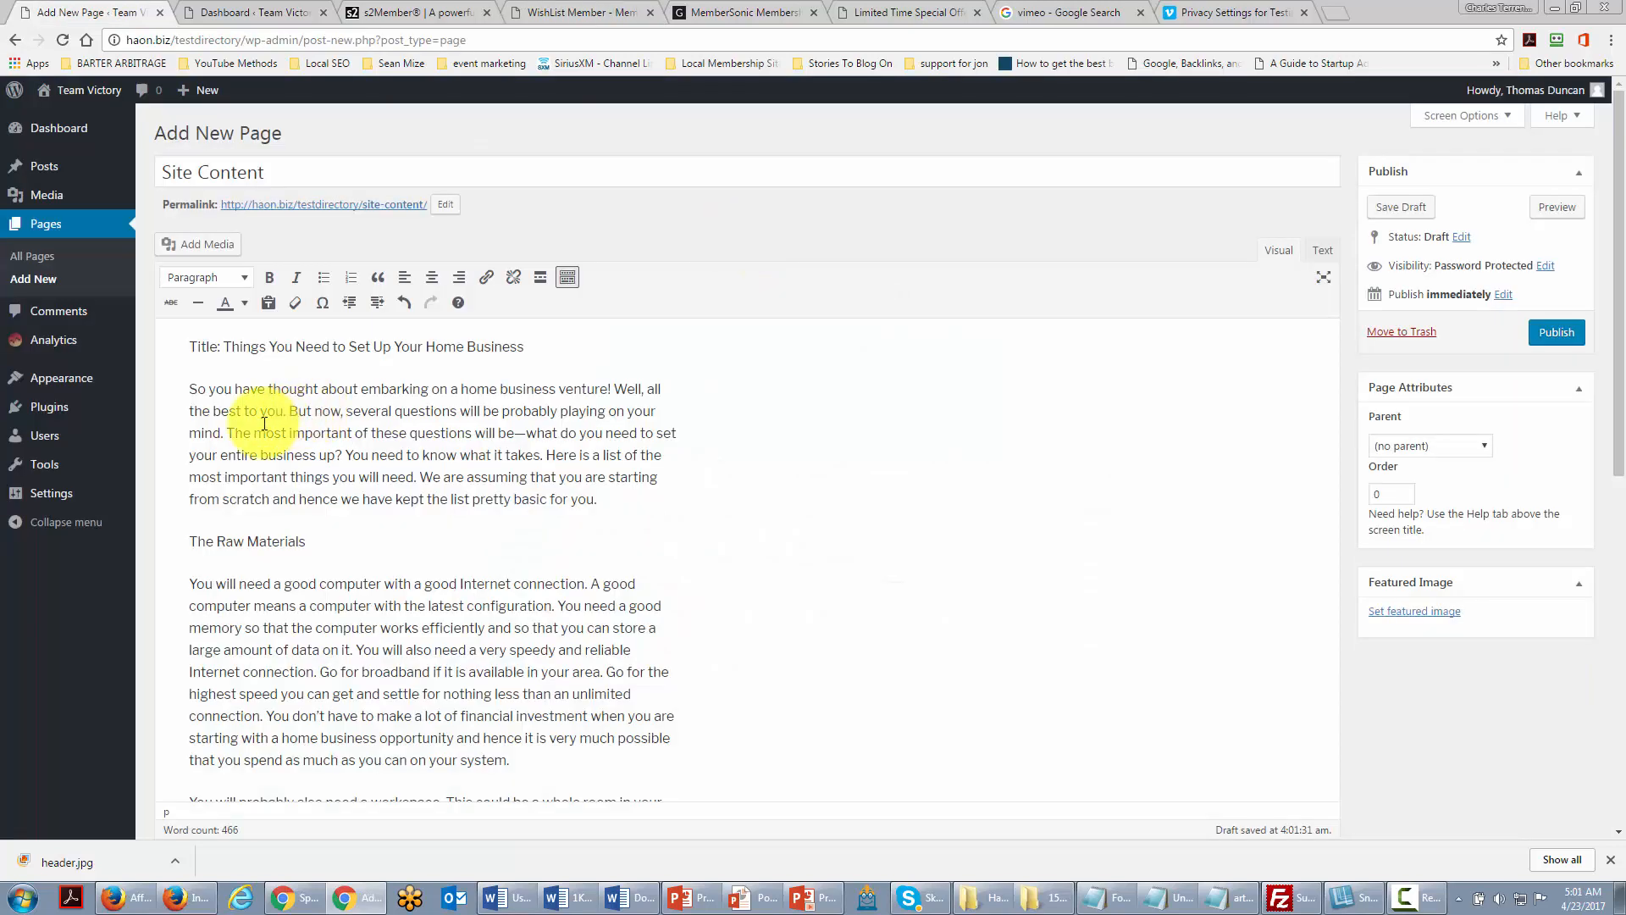